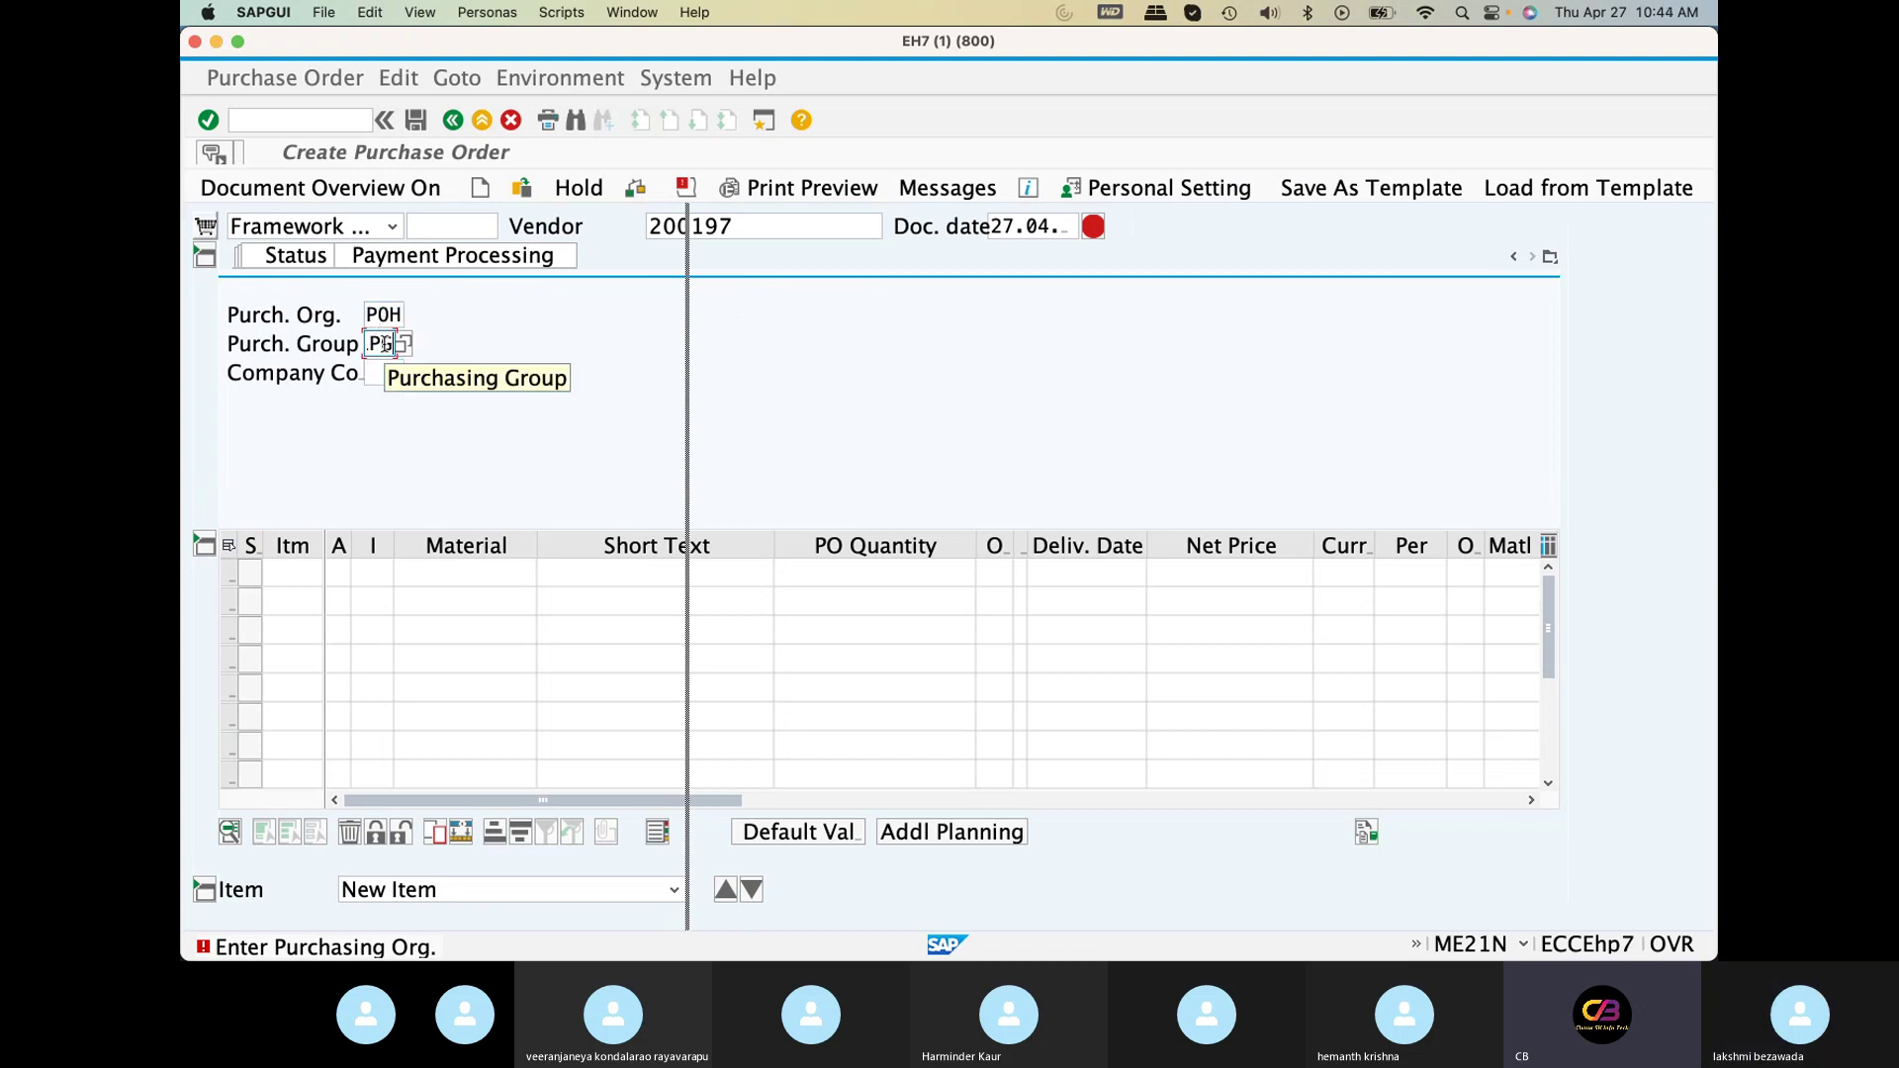
Set the company code to TASP and fill in the validity start with an April 2023 date
text(TASP)
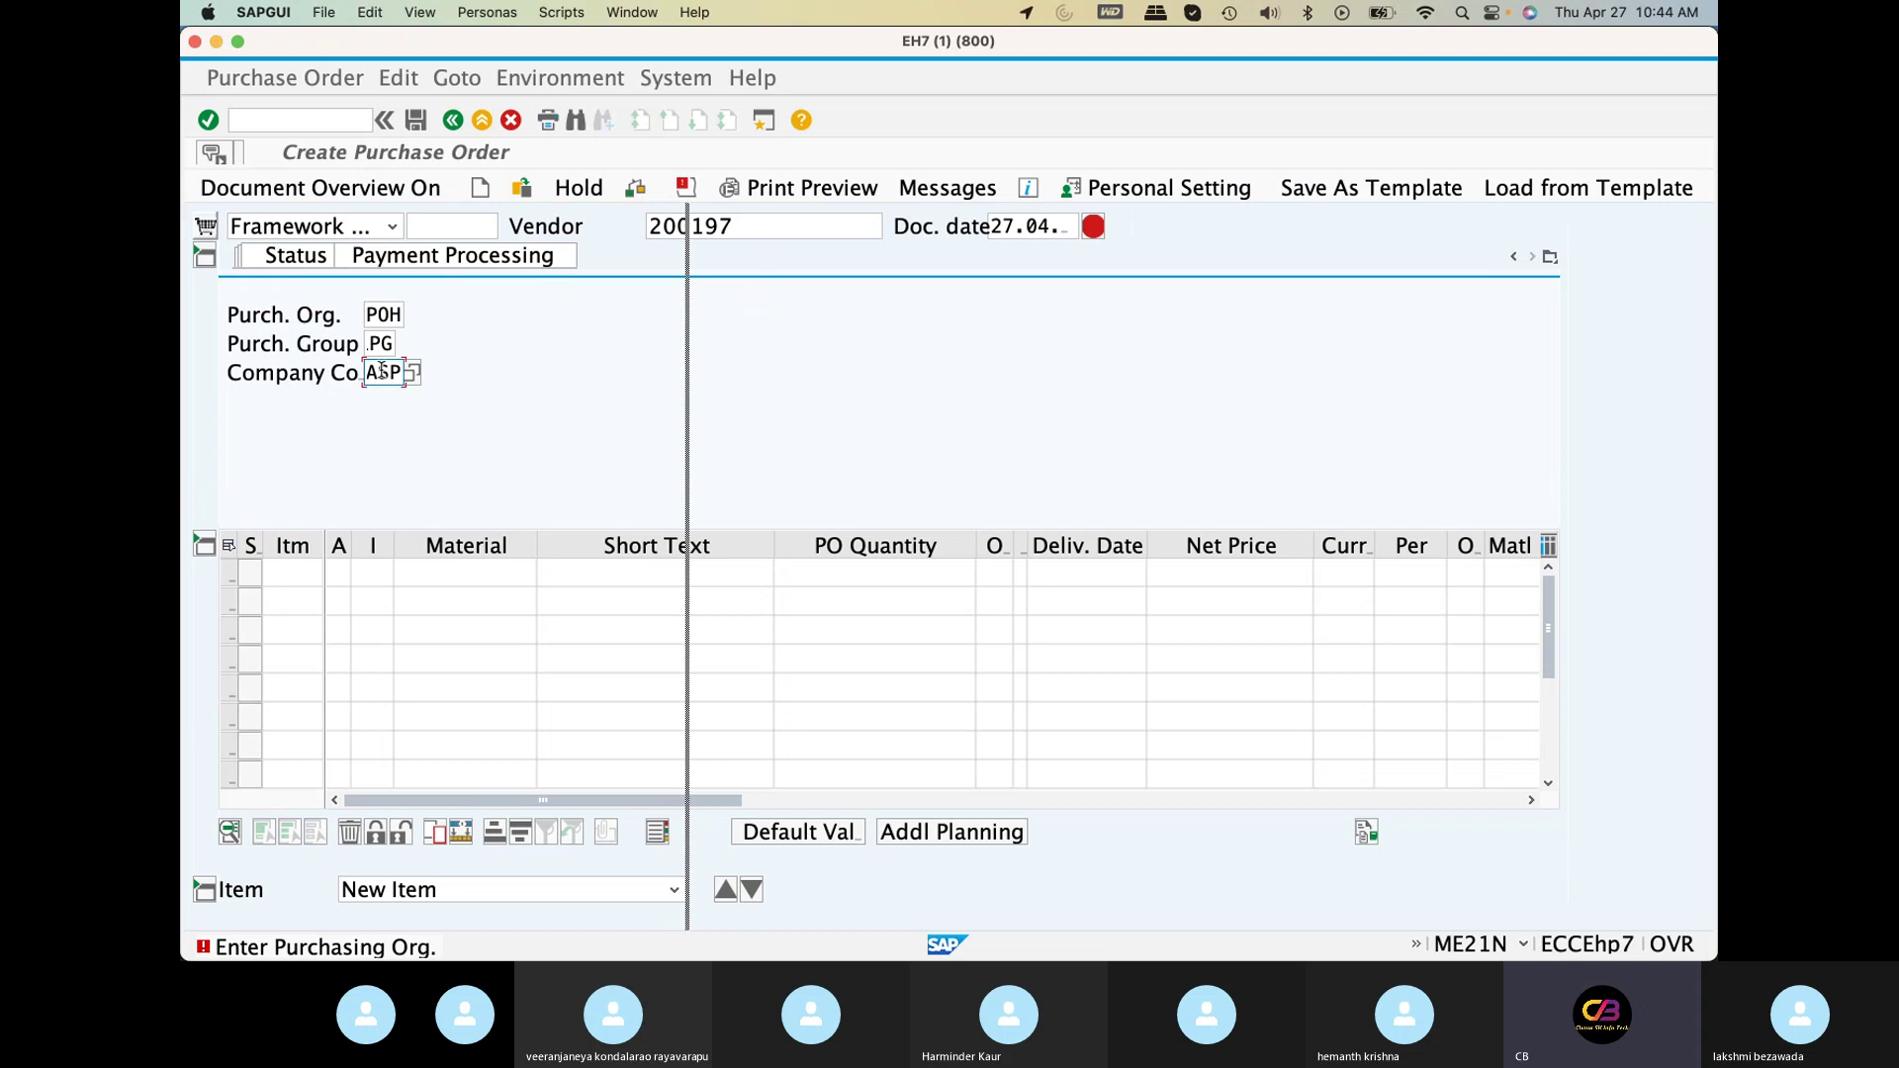
key(Return)
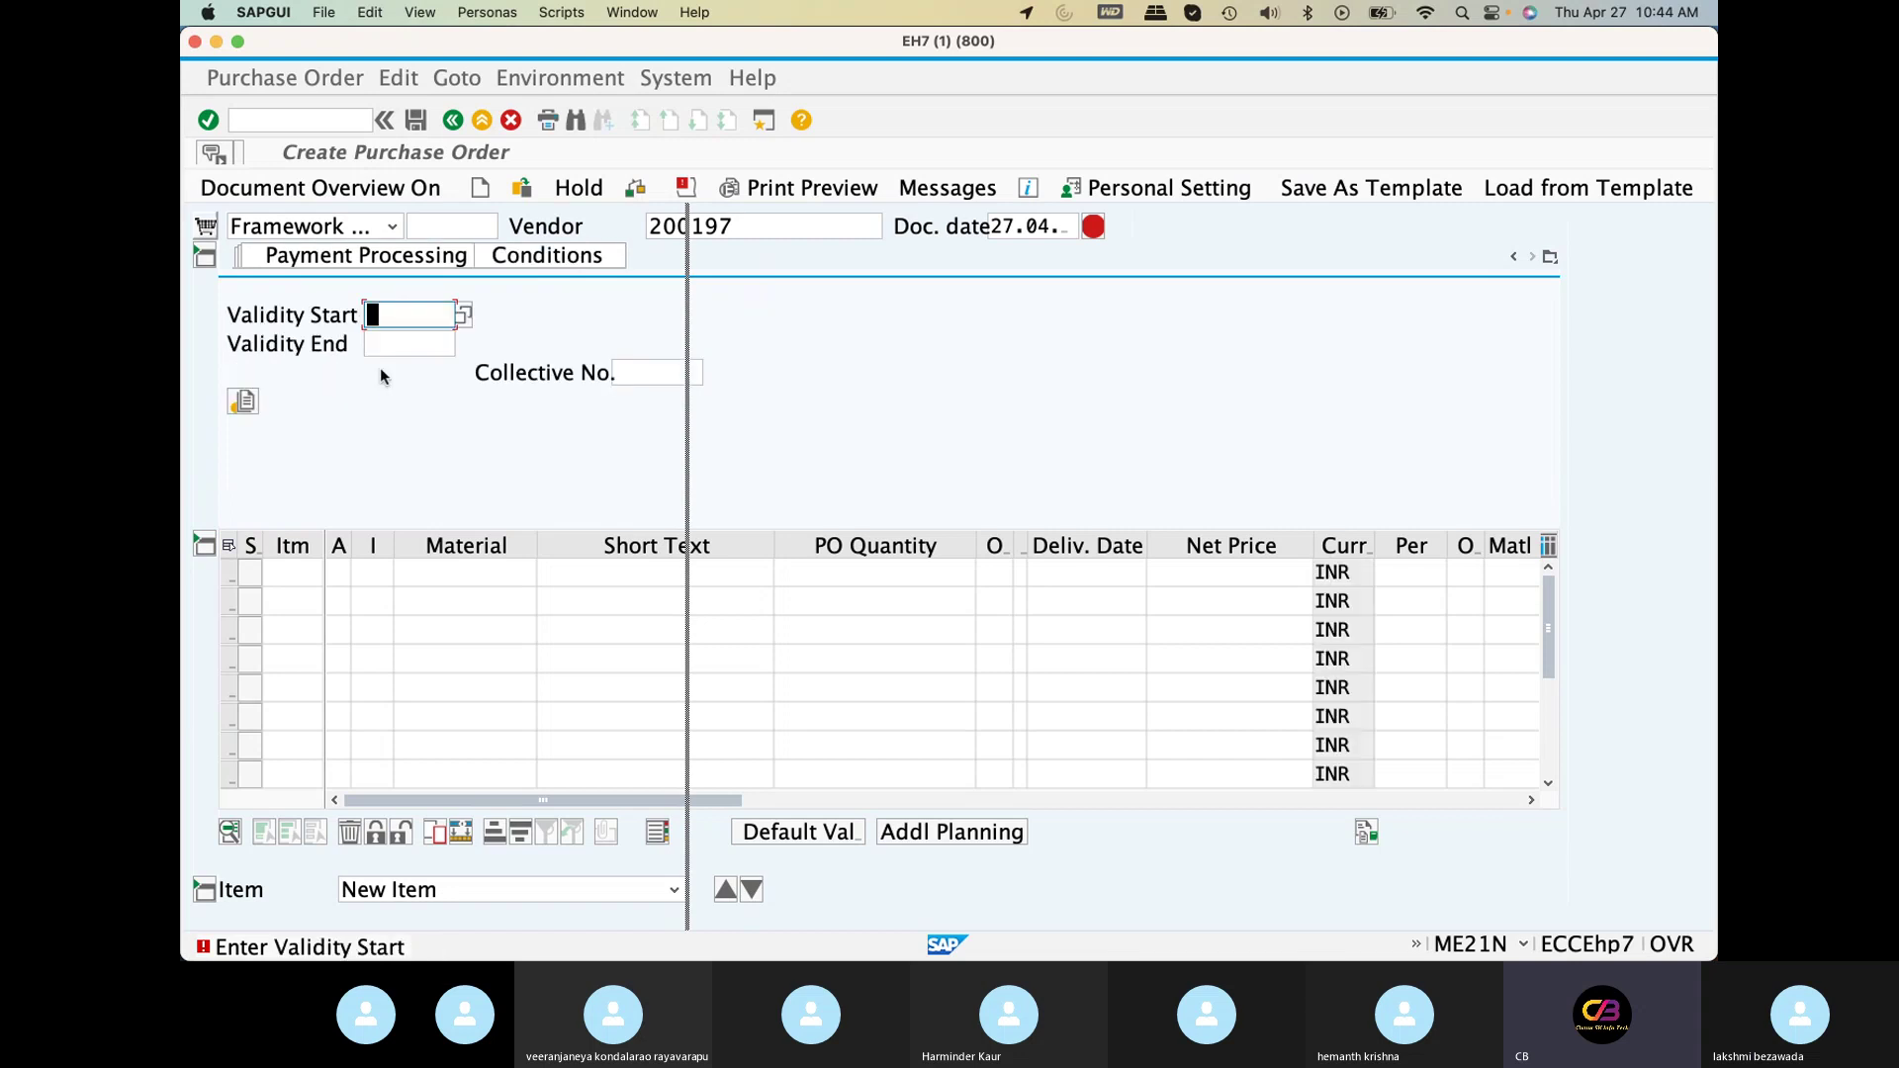
key(BackSpace)
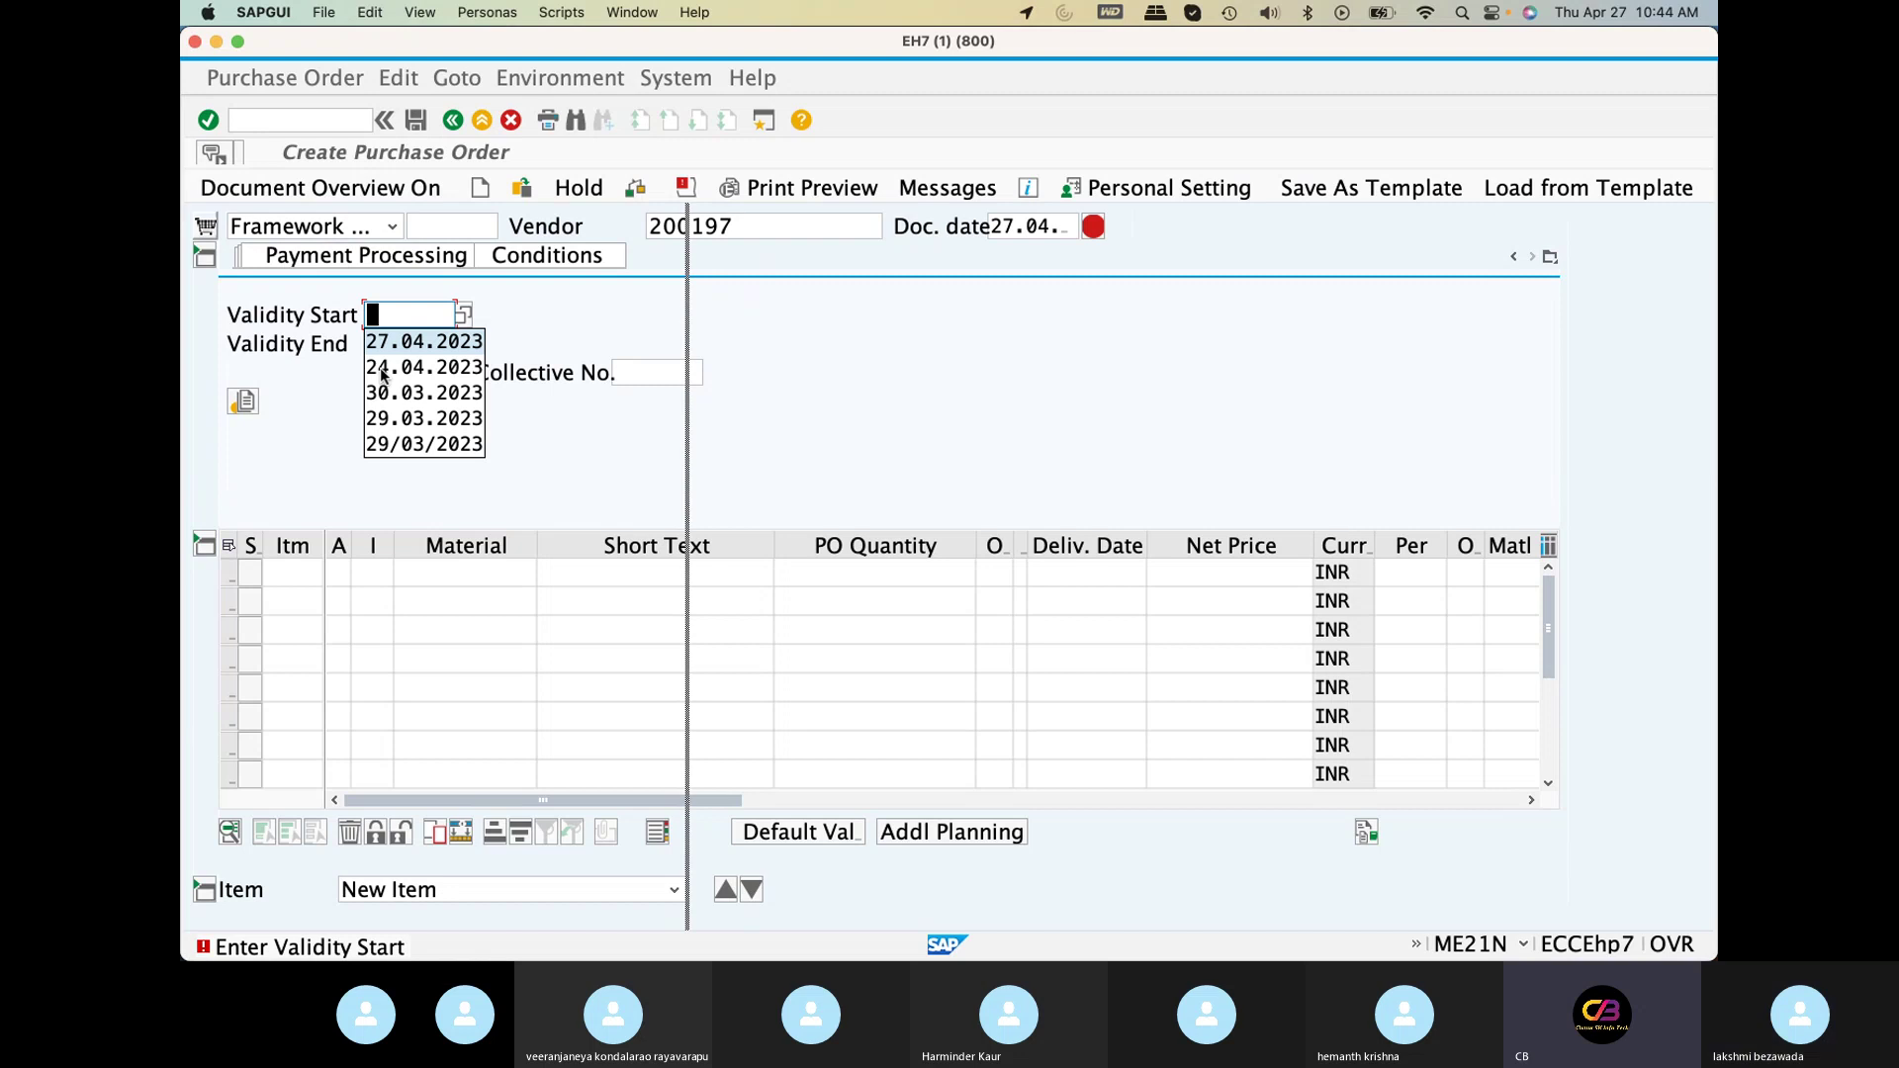
click(381, 368)
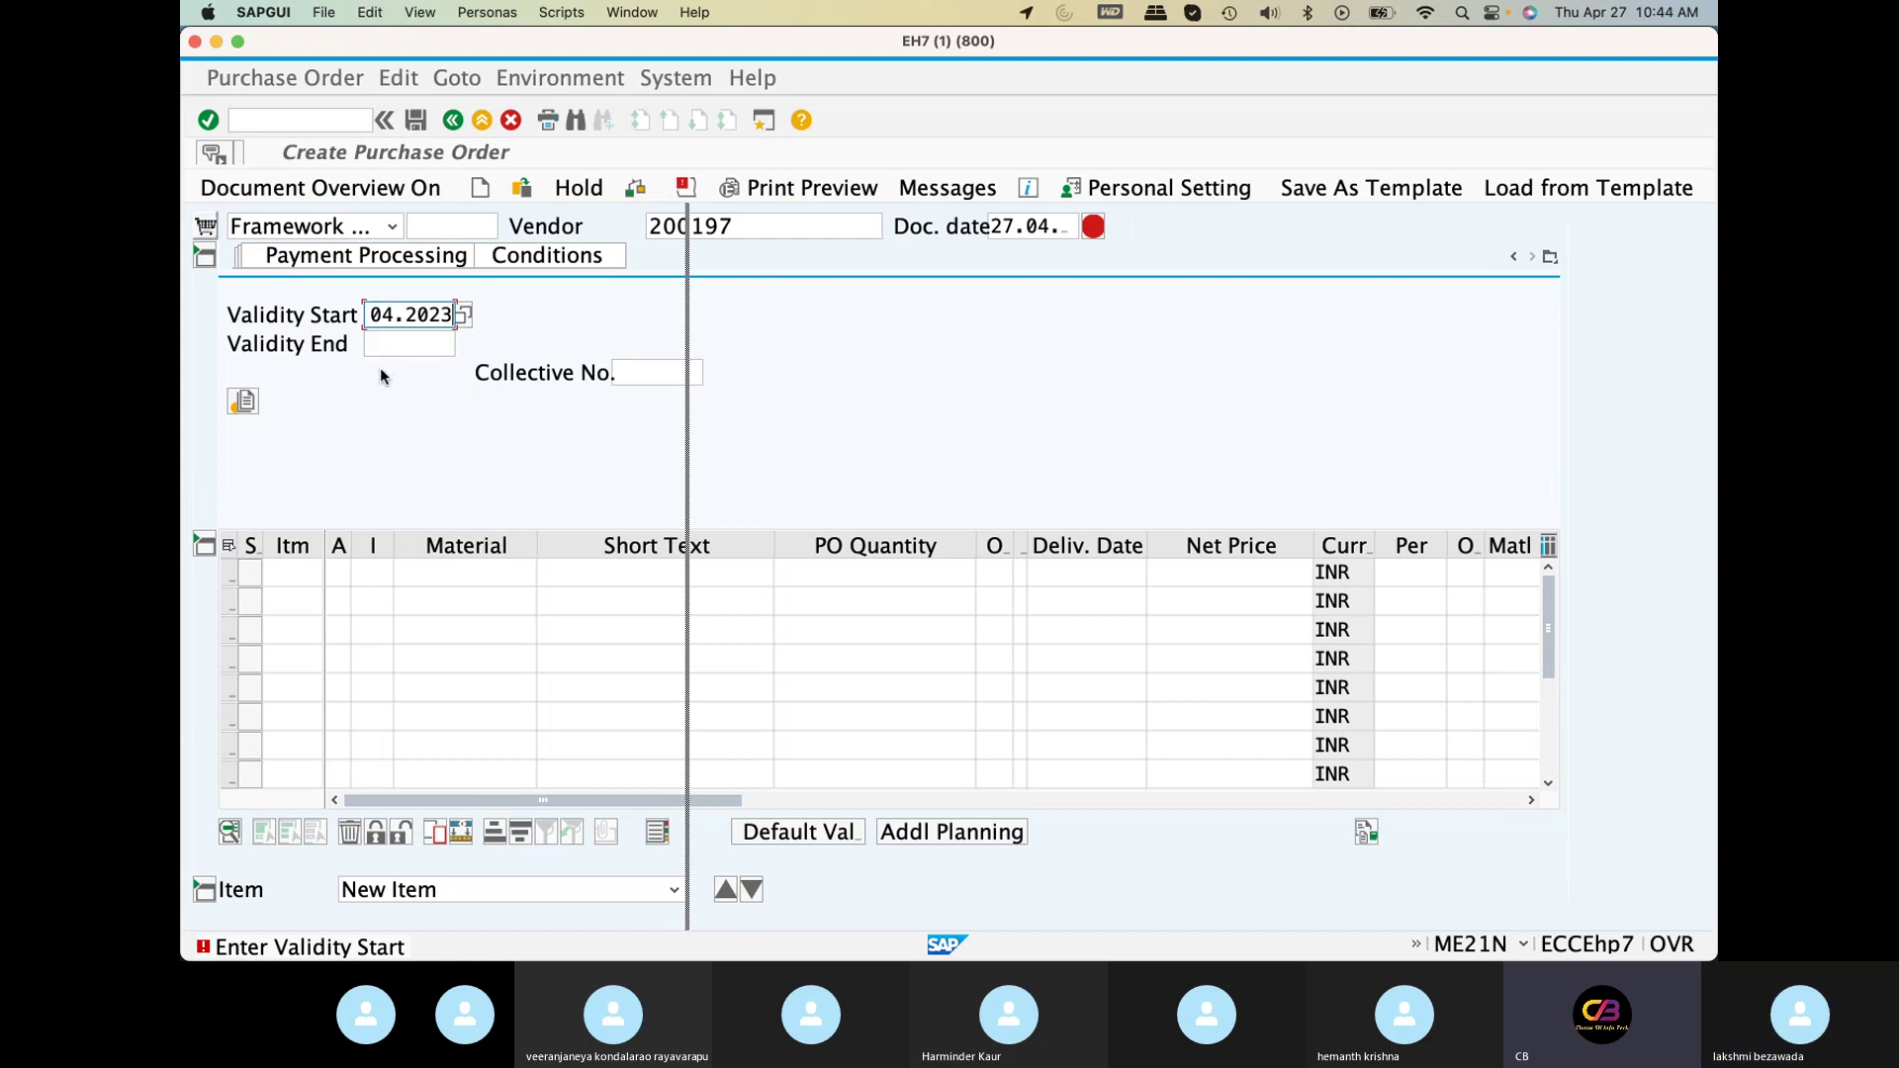
key(Return)
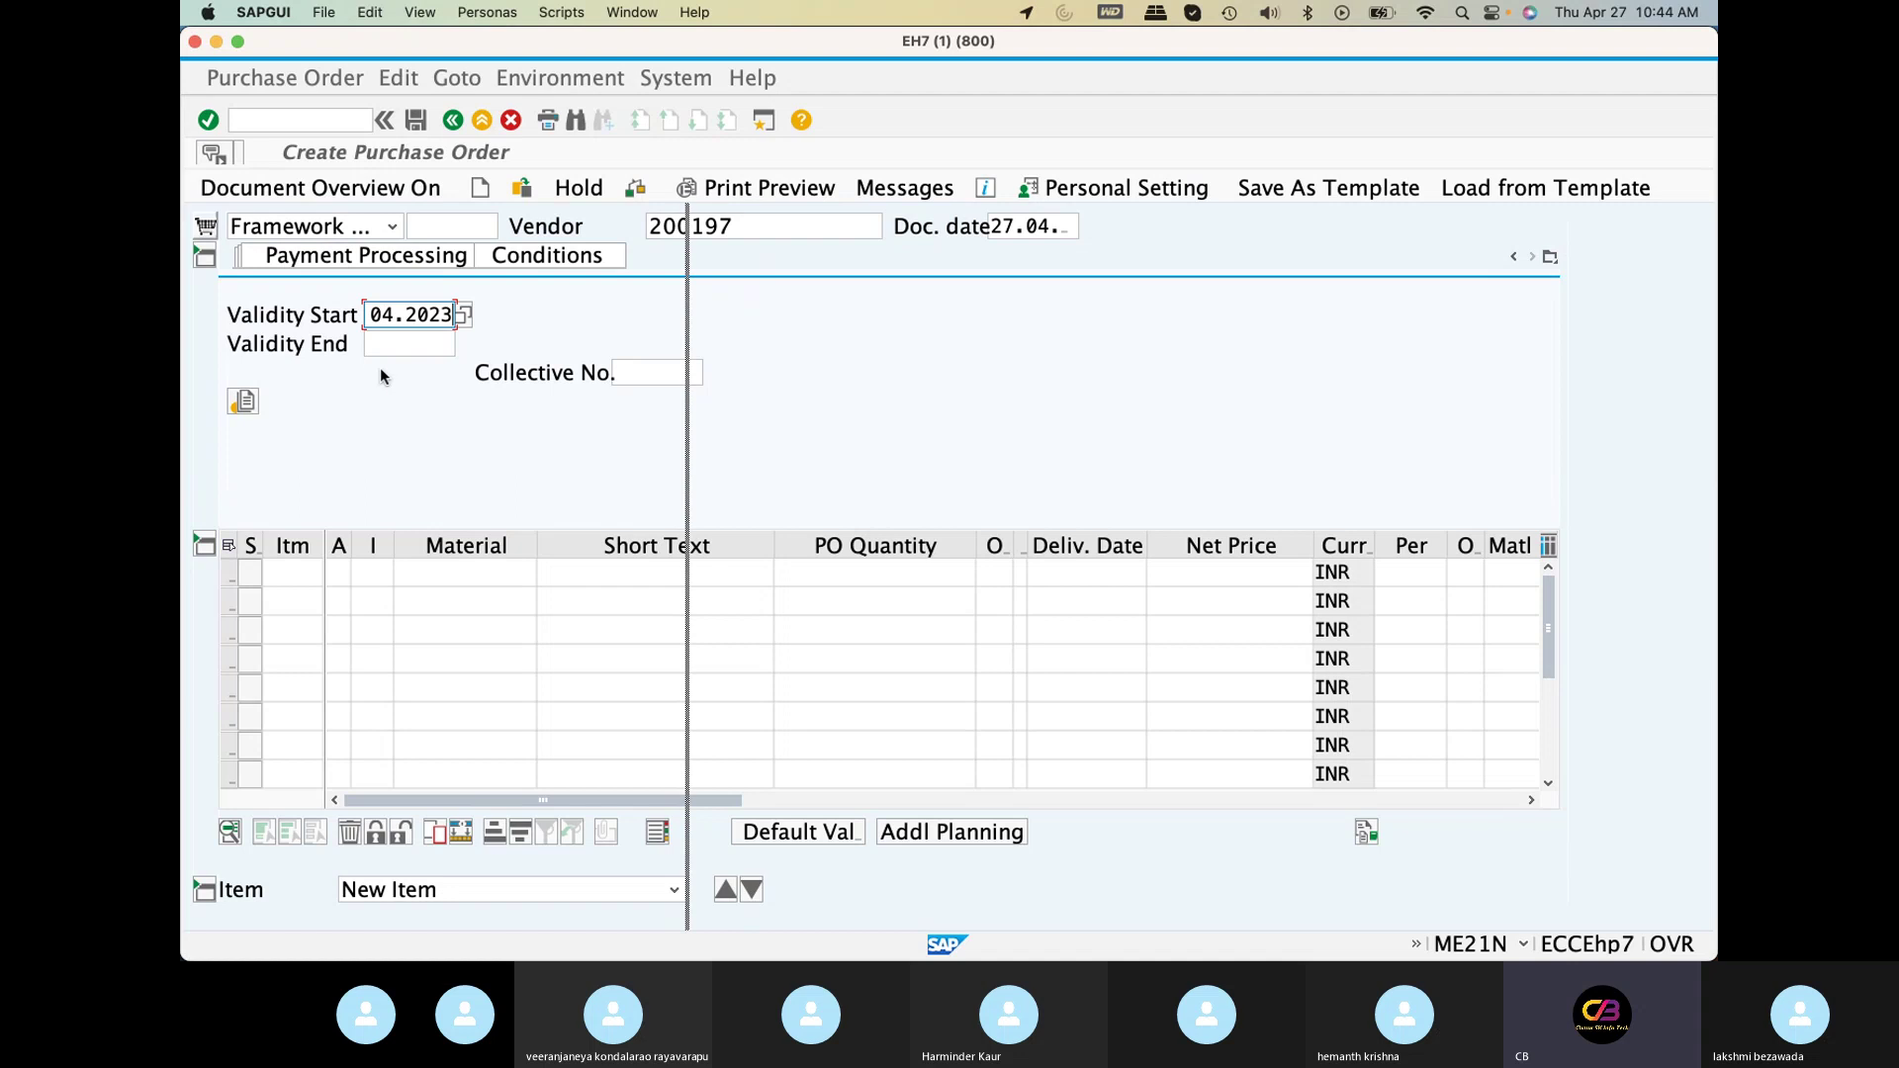
Assign account assignment category K (Cost center) and item category D (Service) to the first item row
click(332, 573)
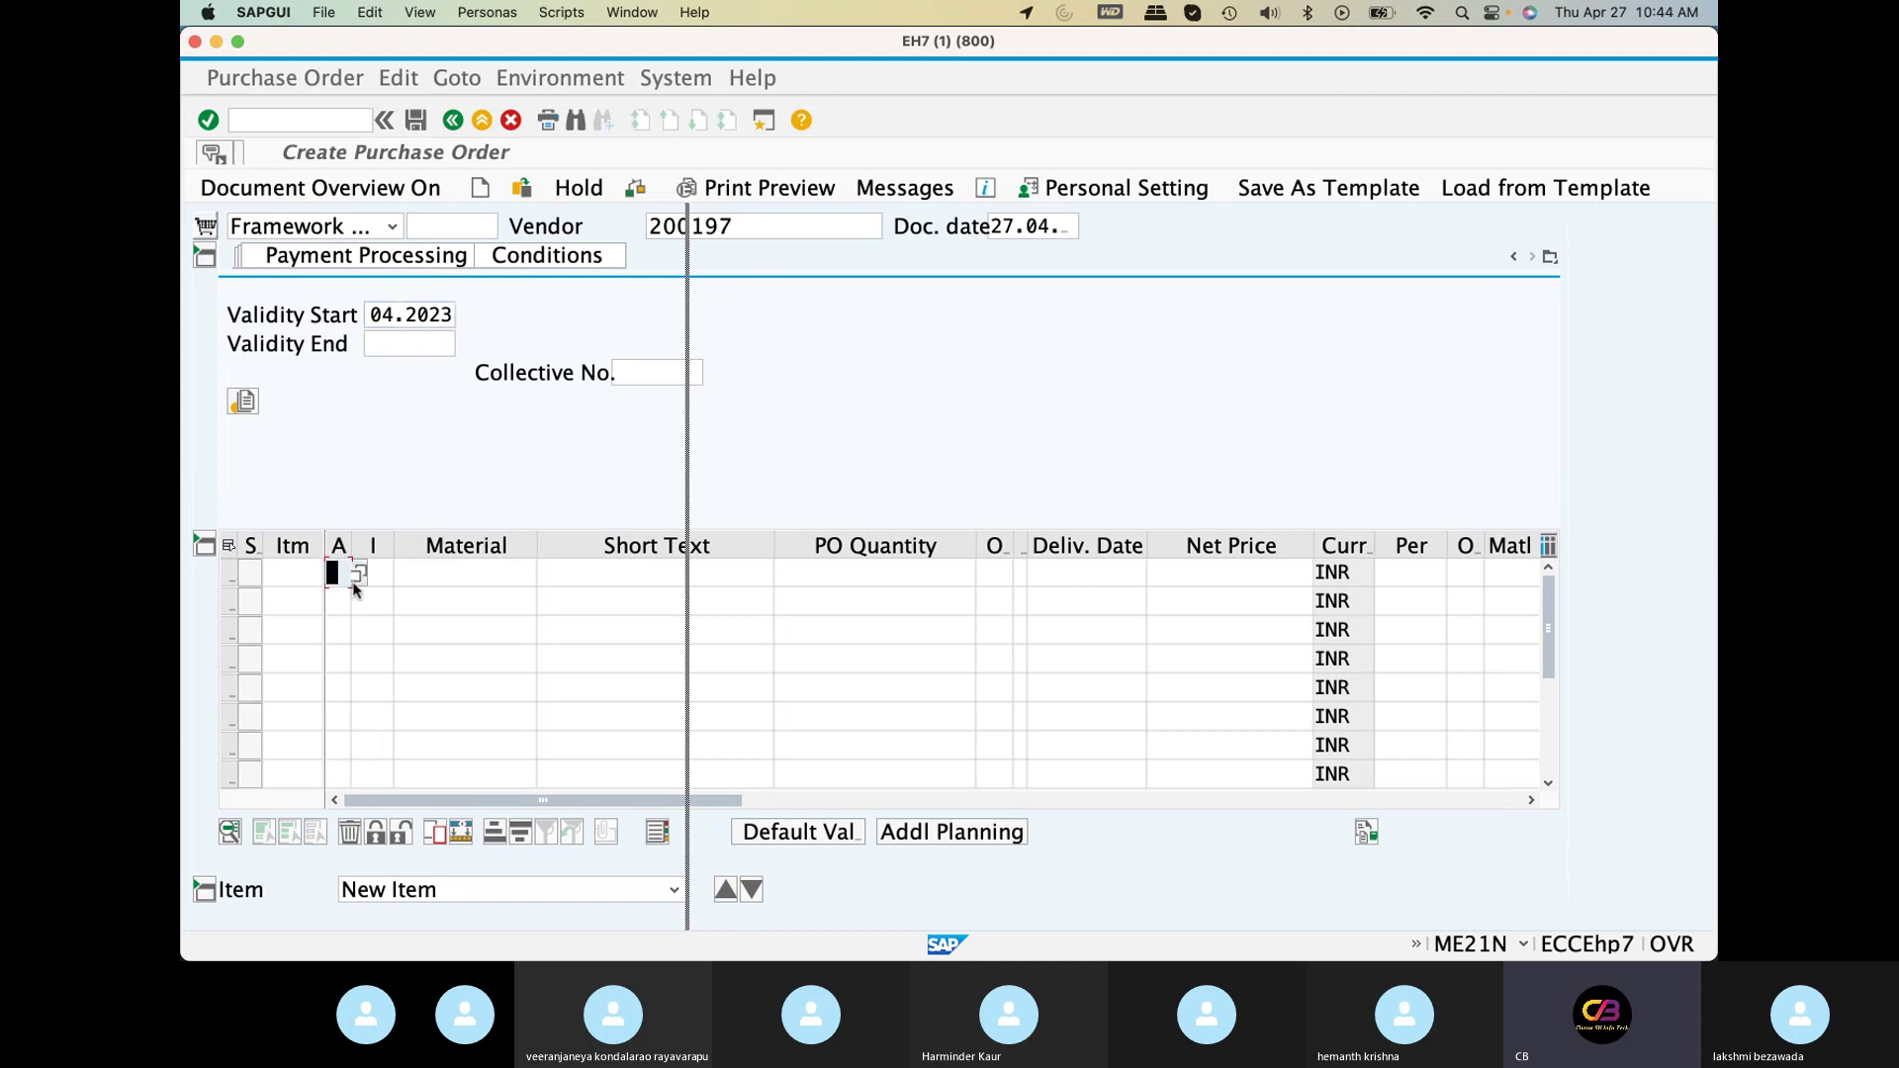
click(358, 576)
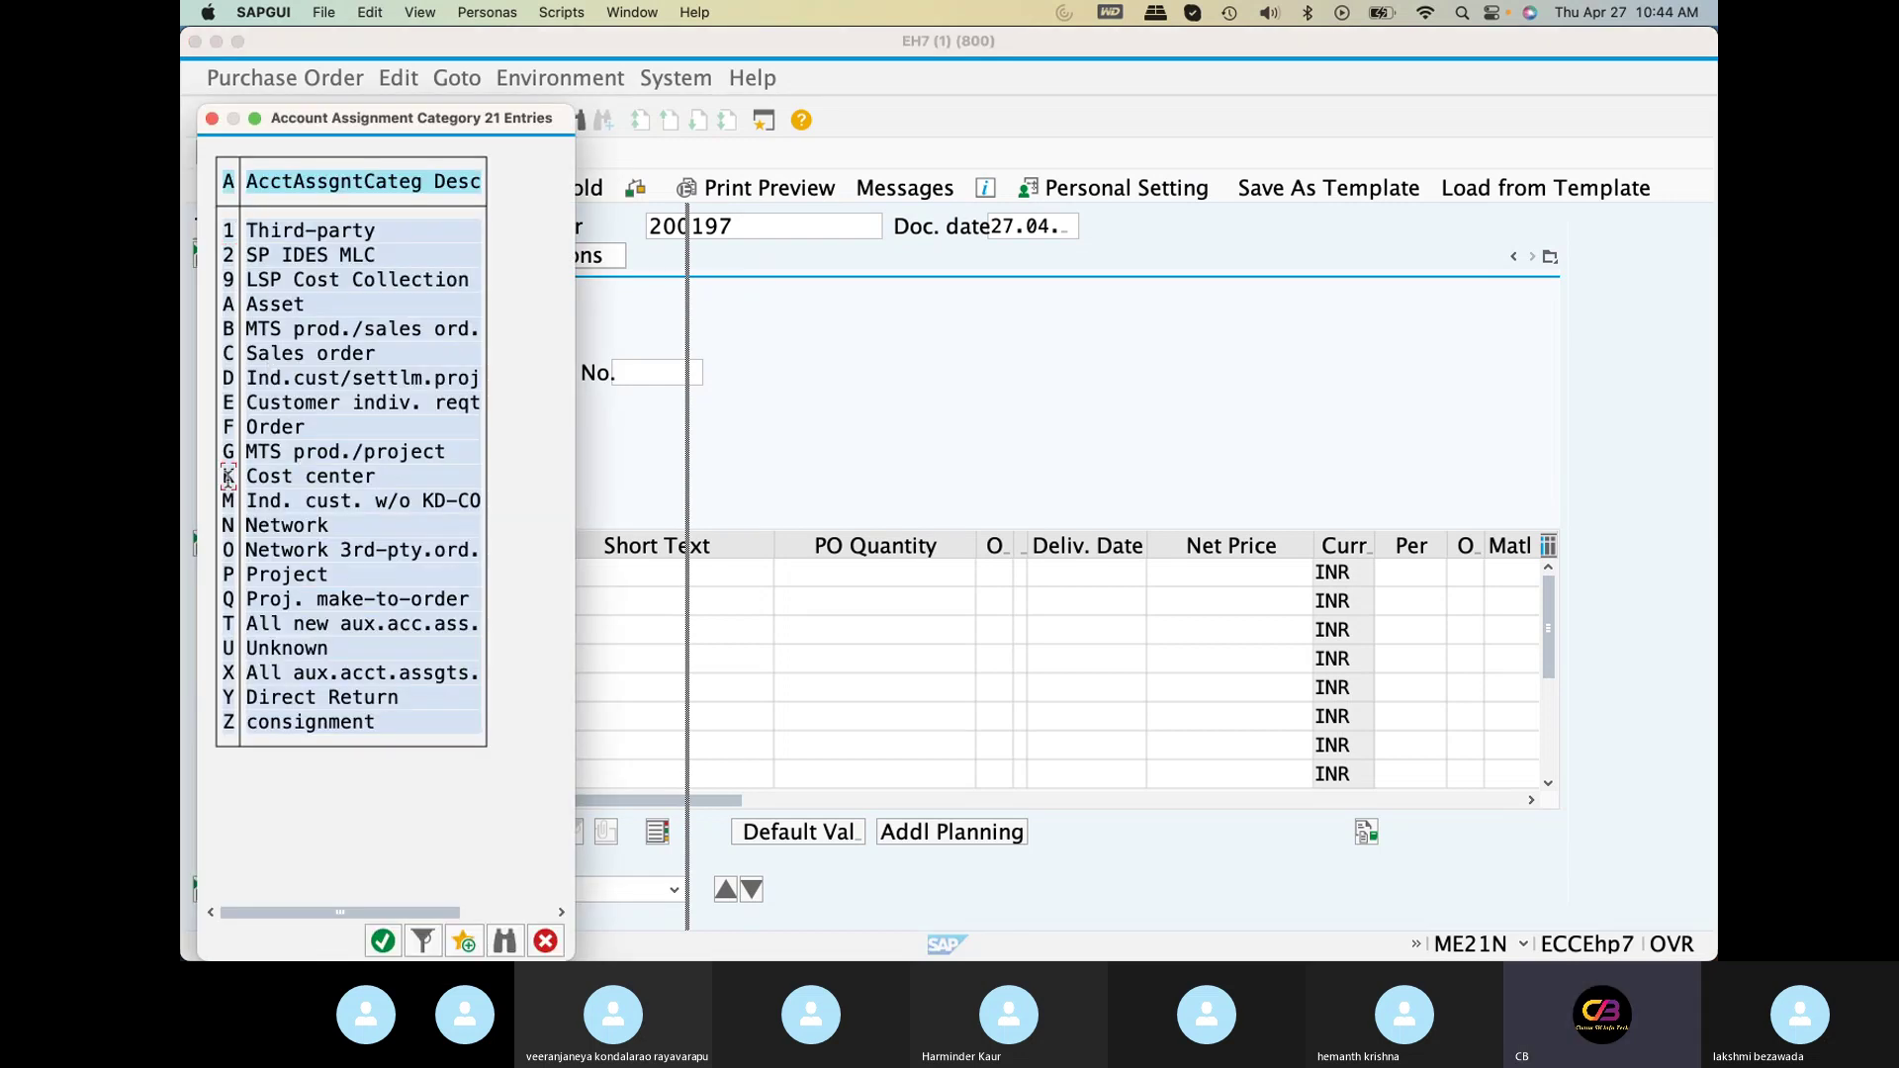
click(383, 941)
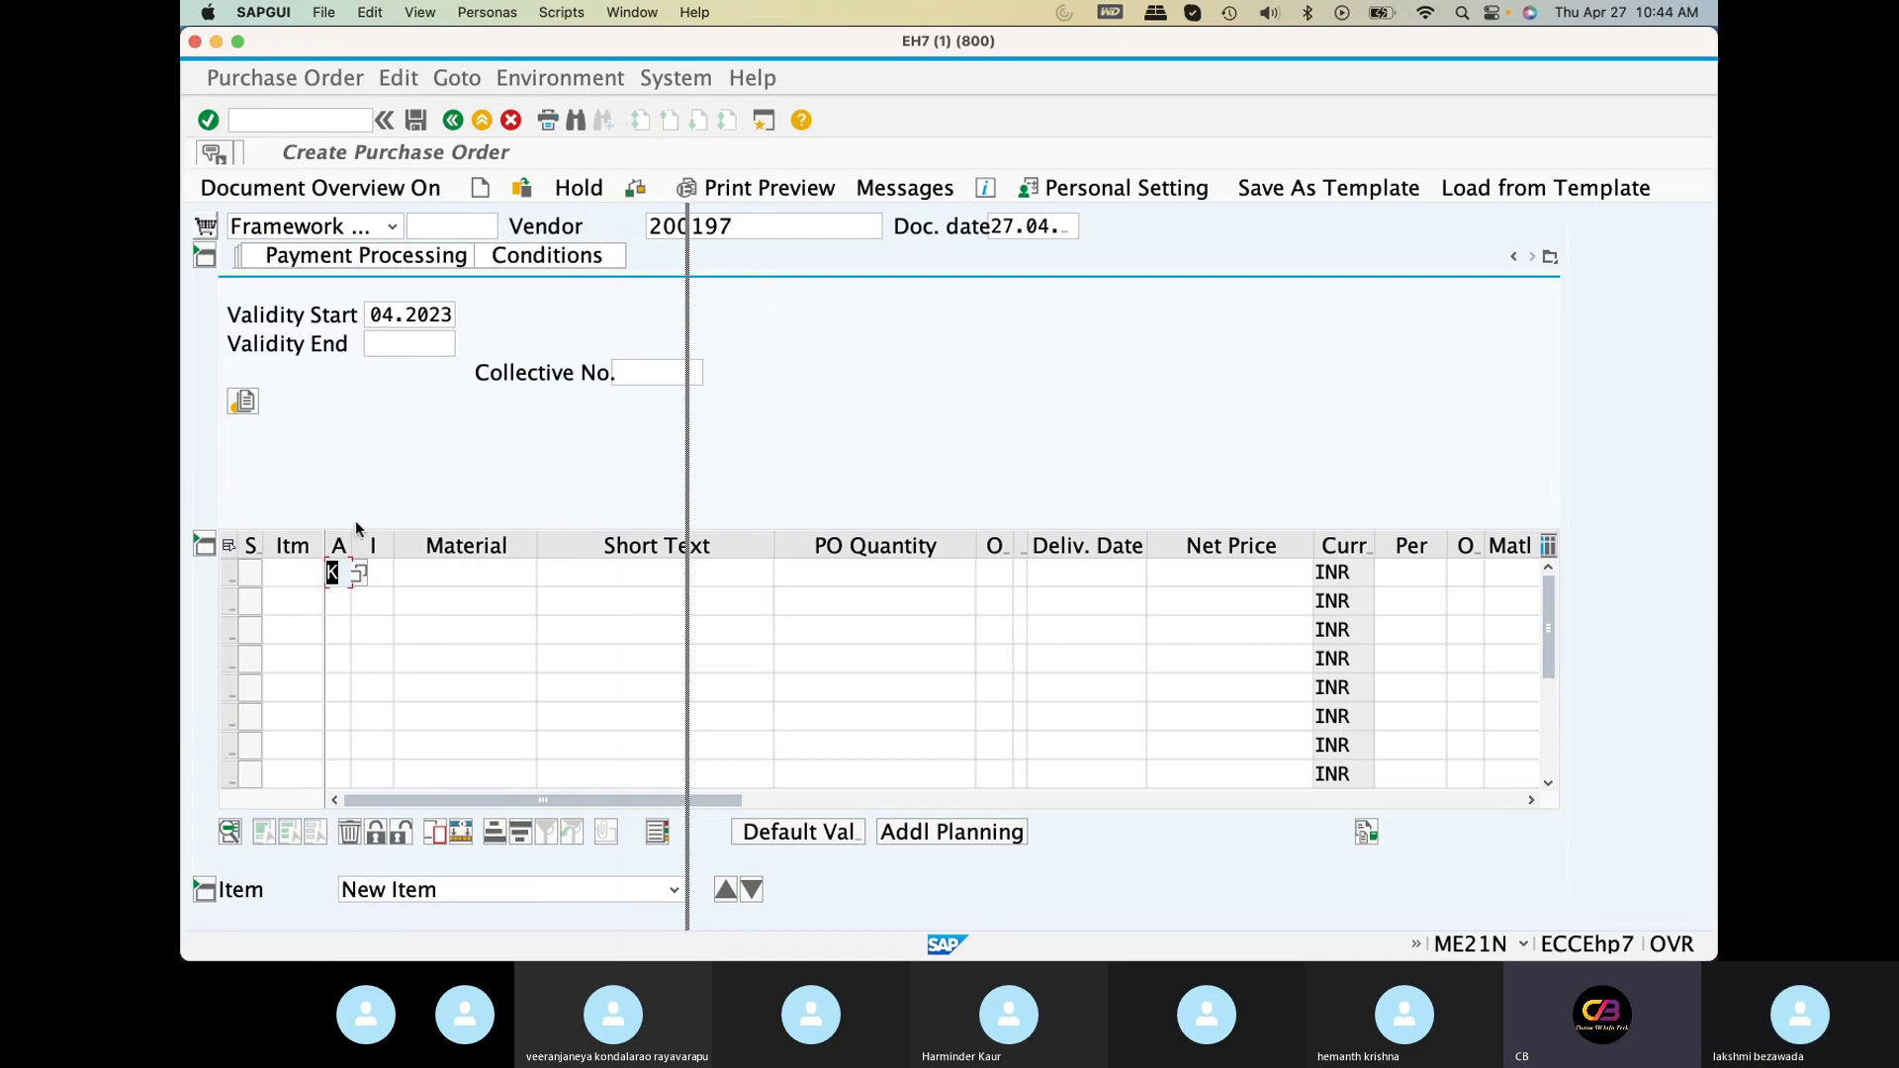
click(377, 576)
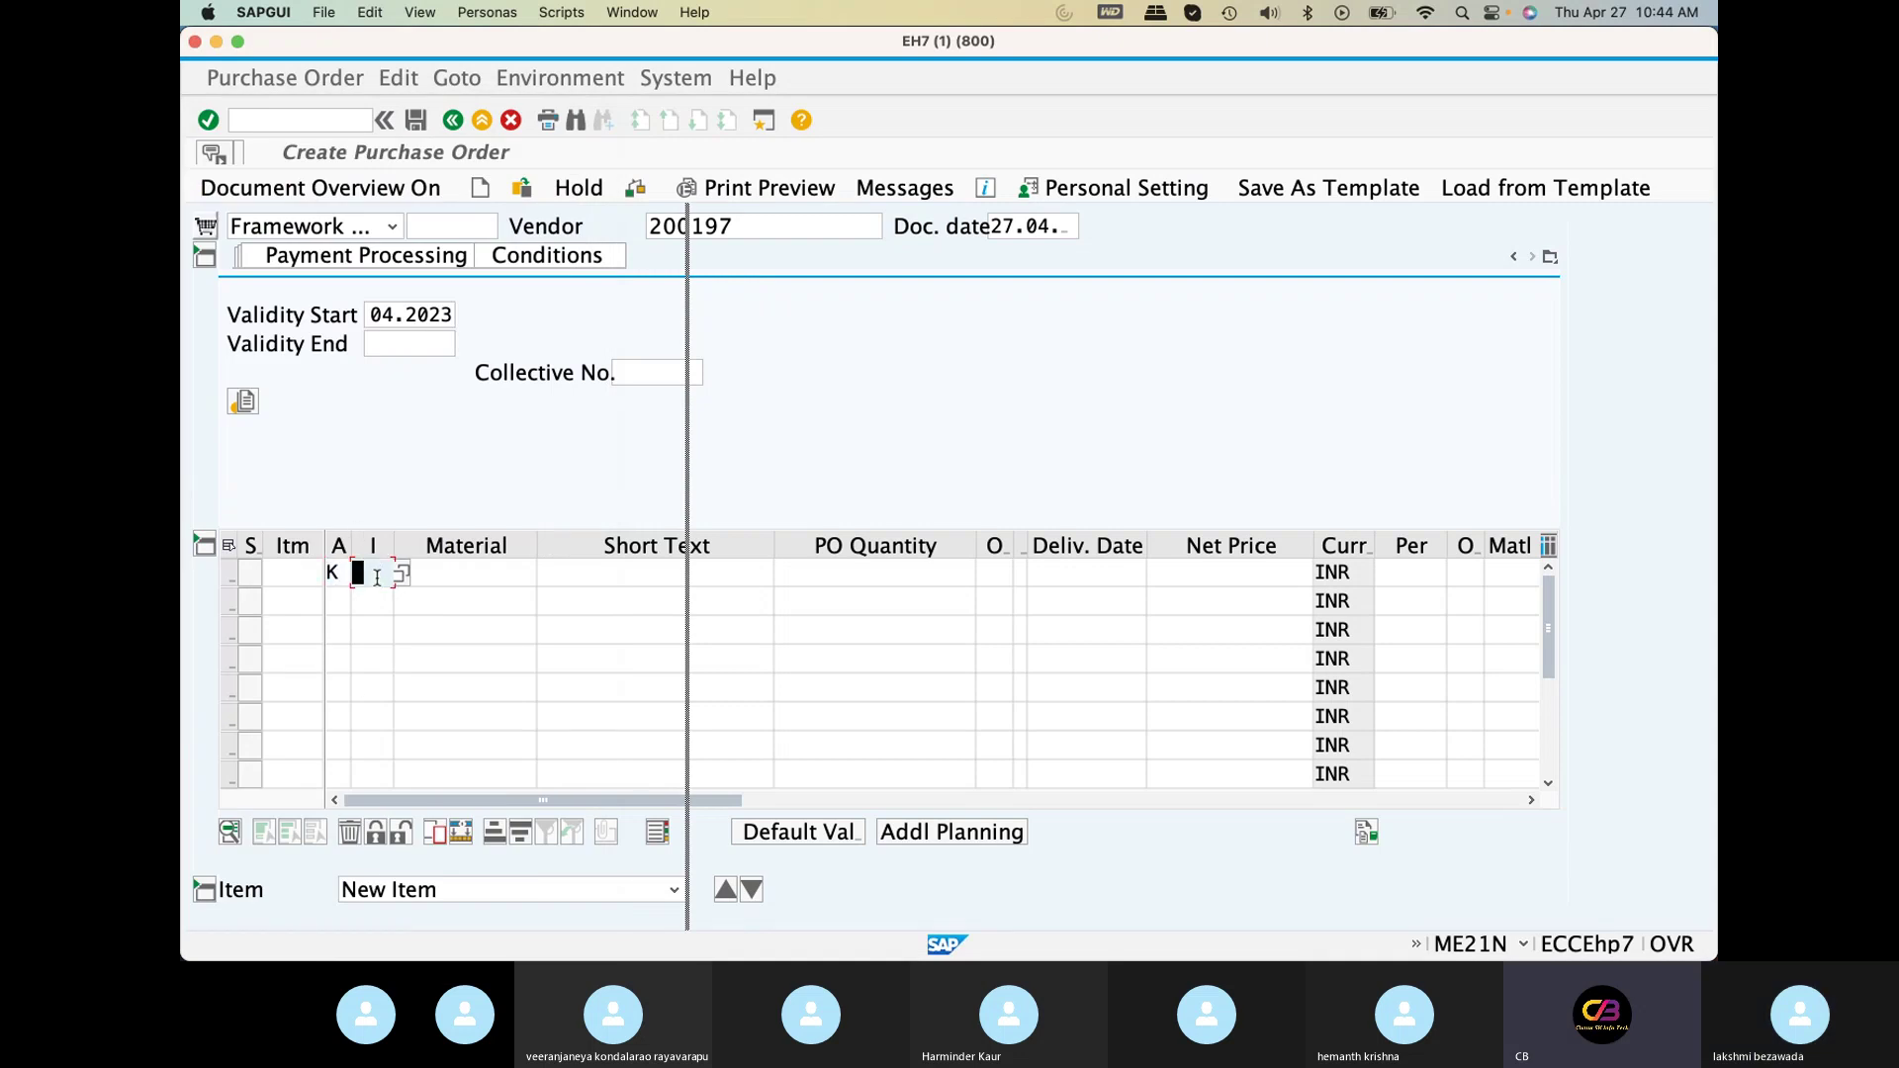
click(401, 573)
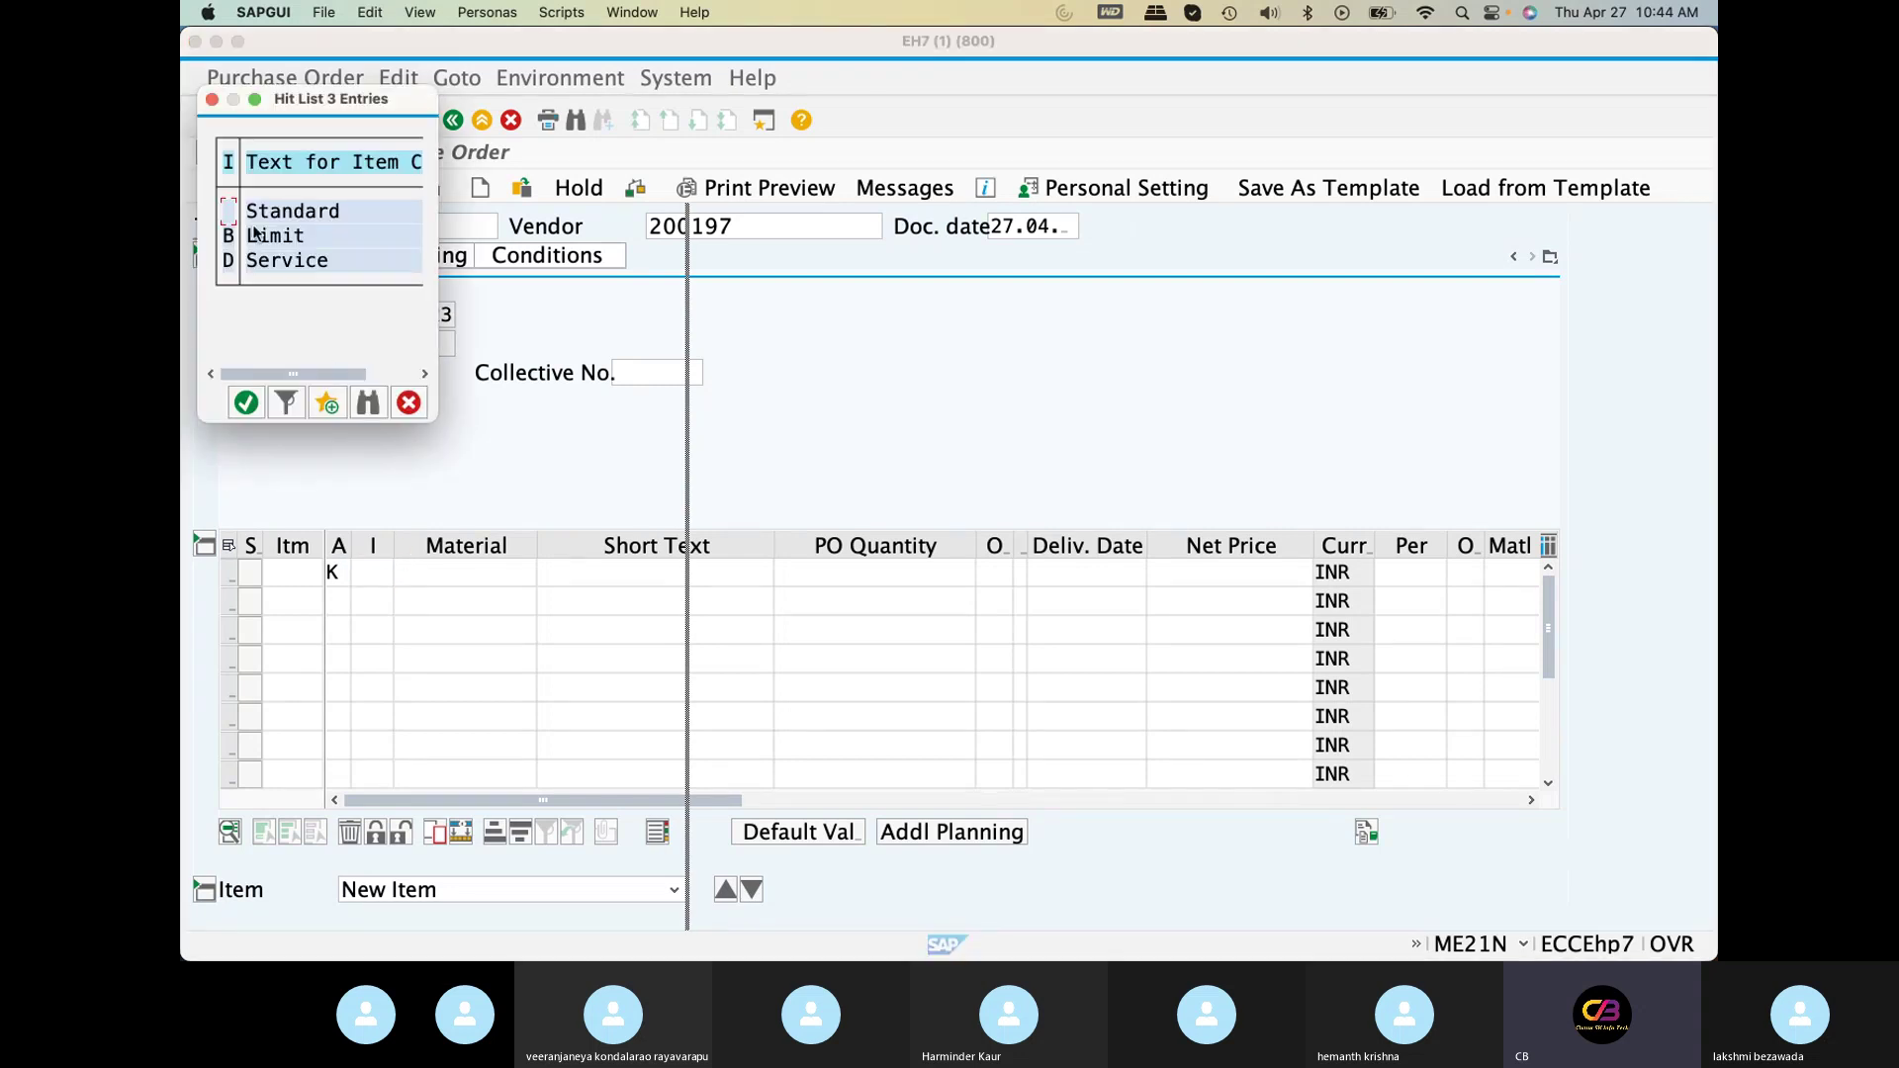
click(244, 405)
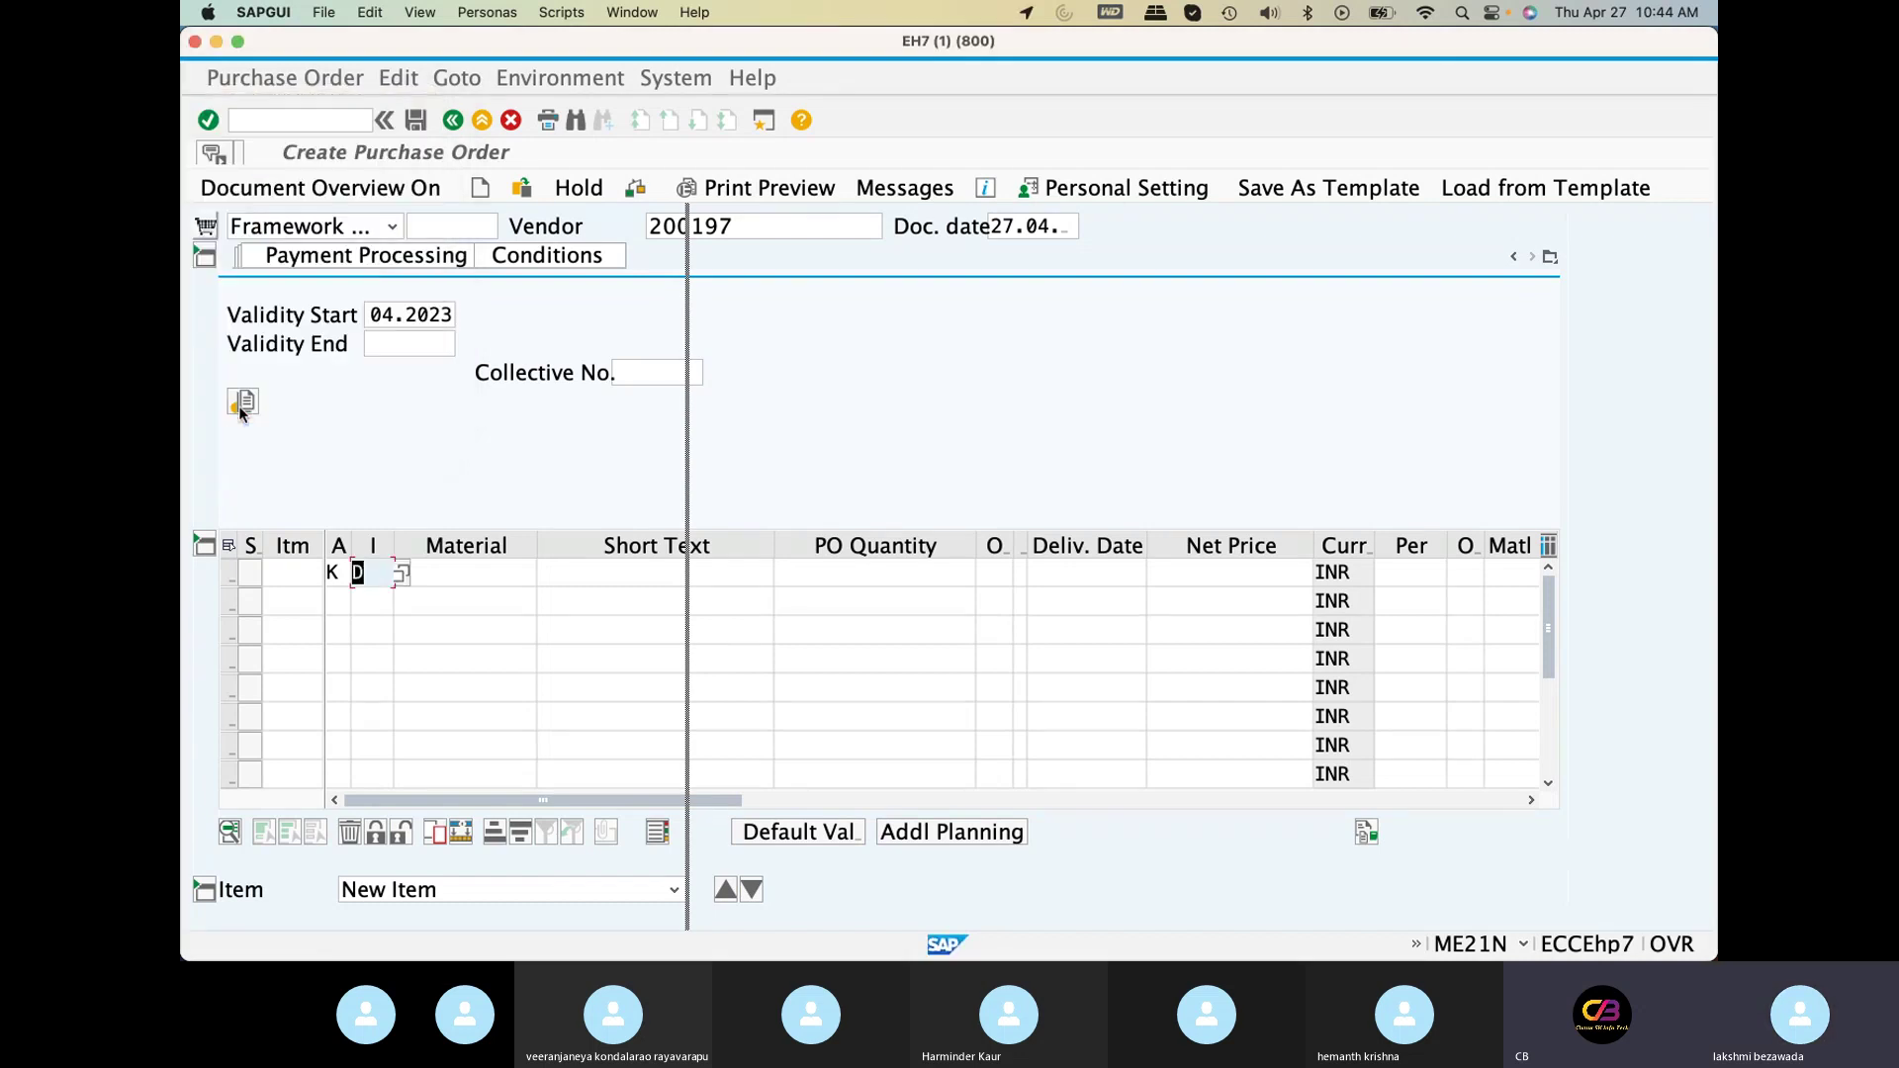
click(560, 573)
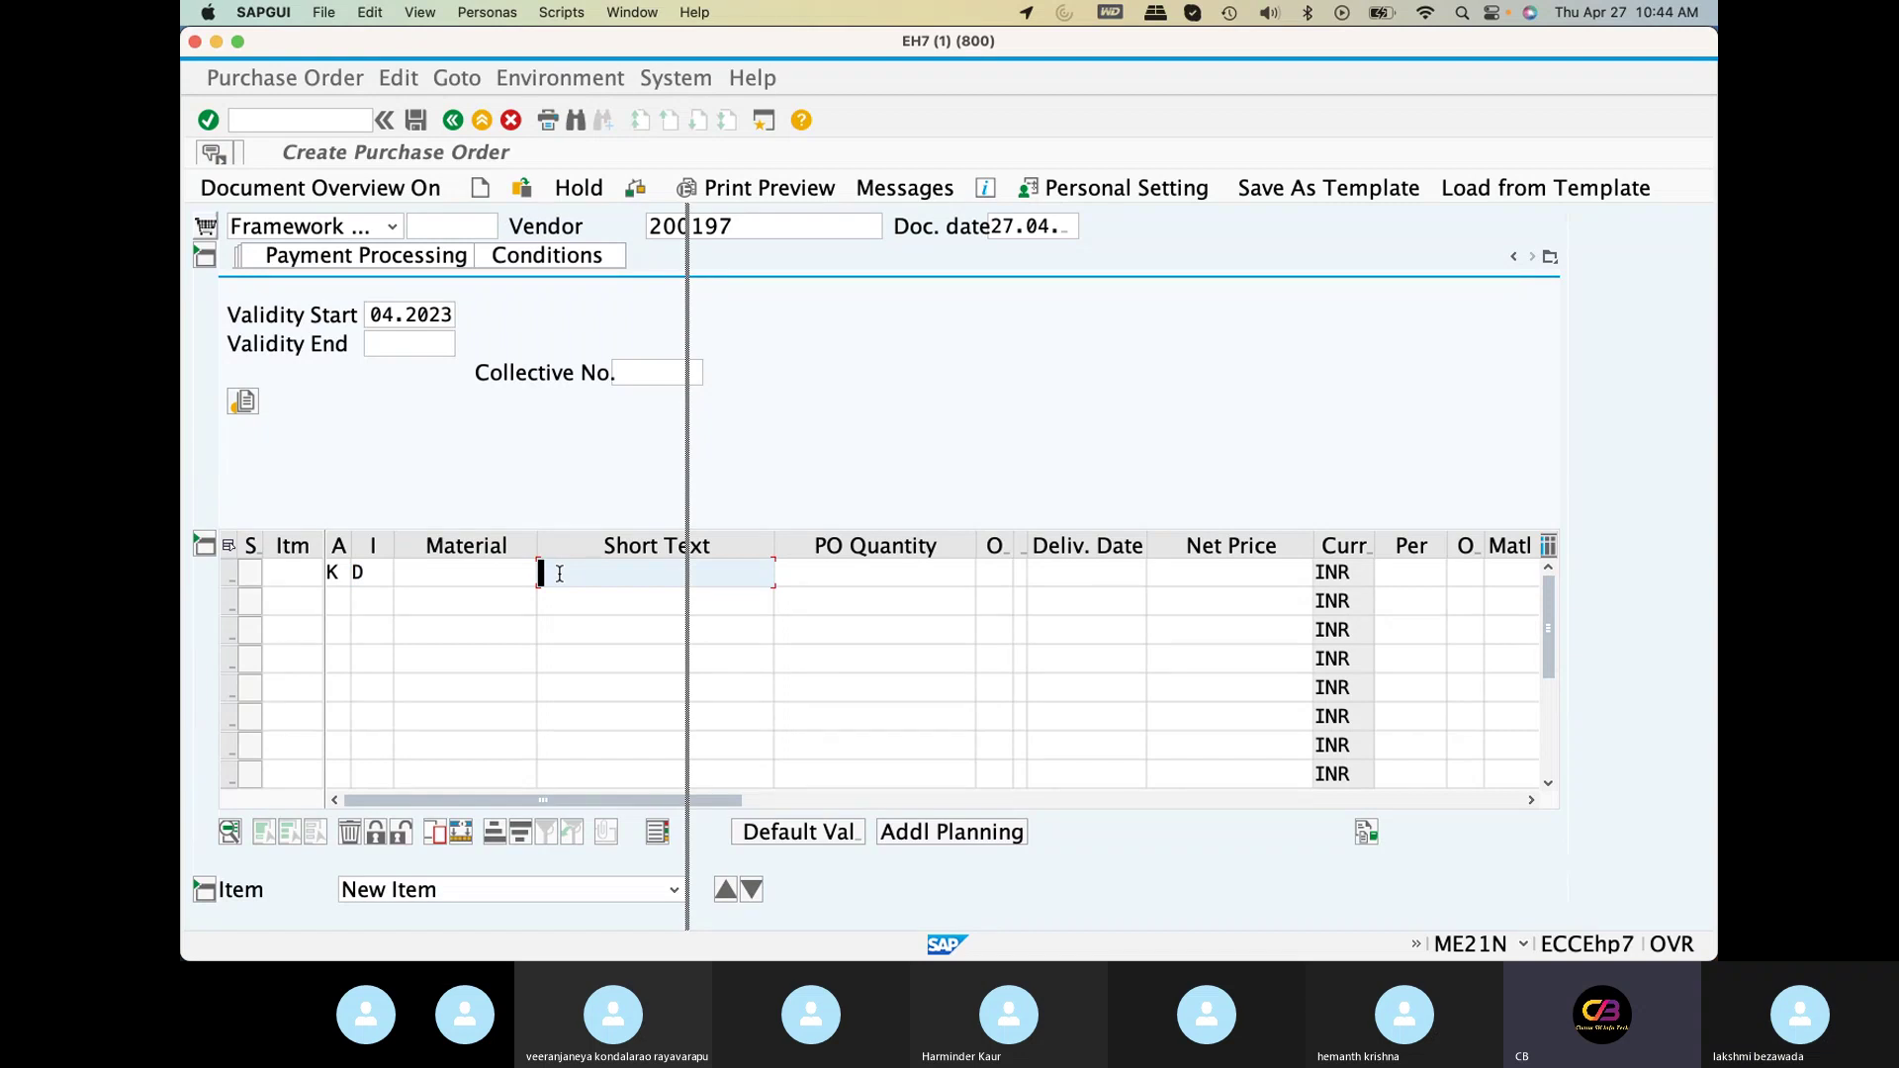
click(559, 574)
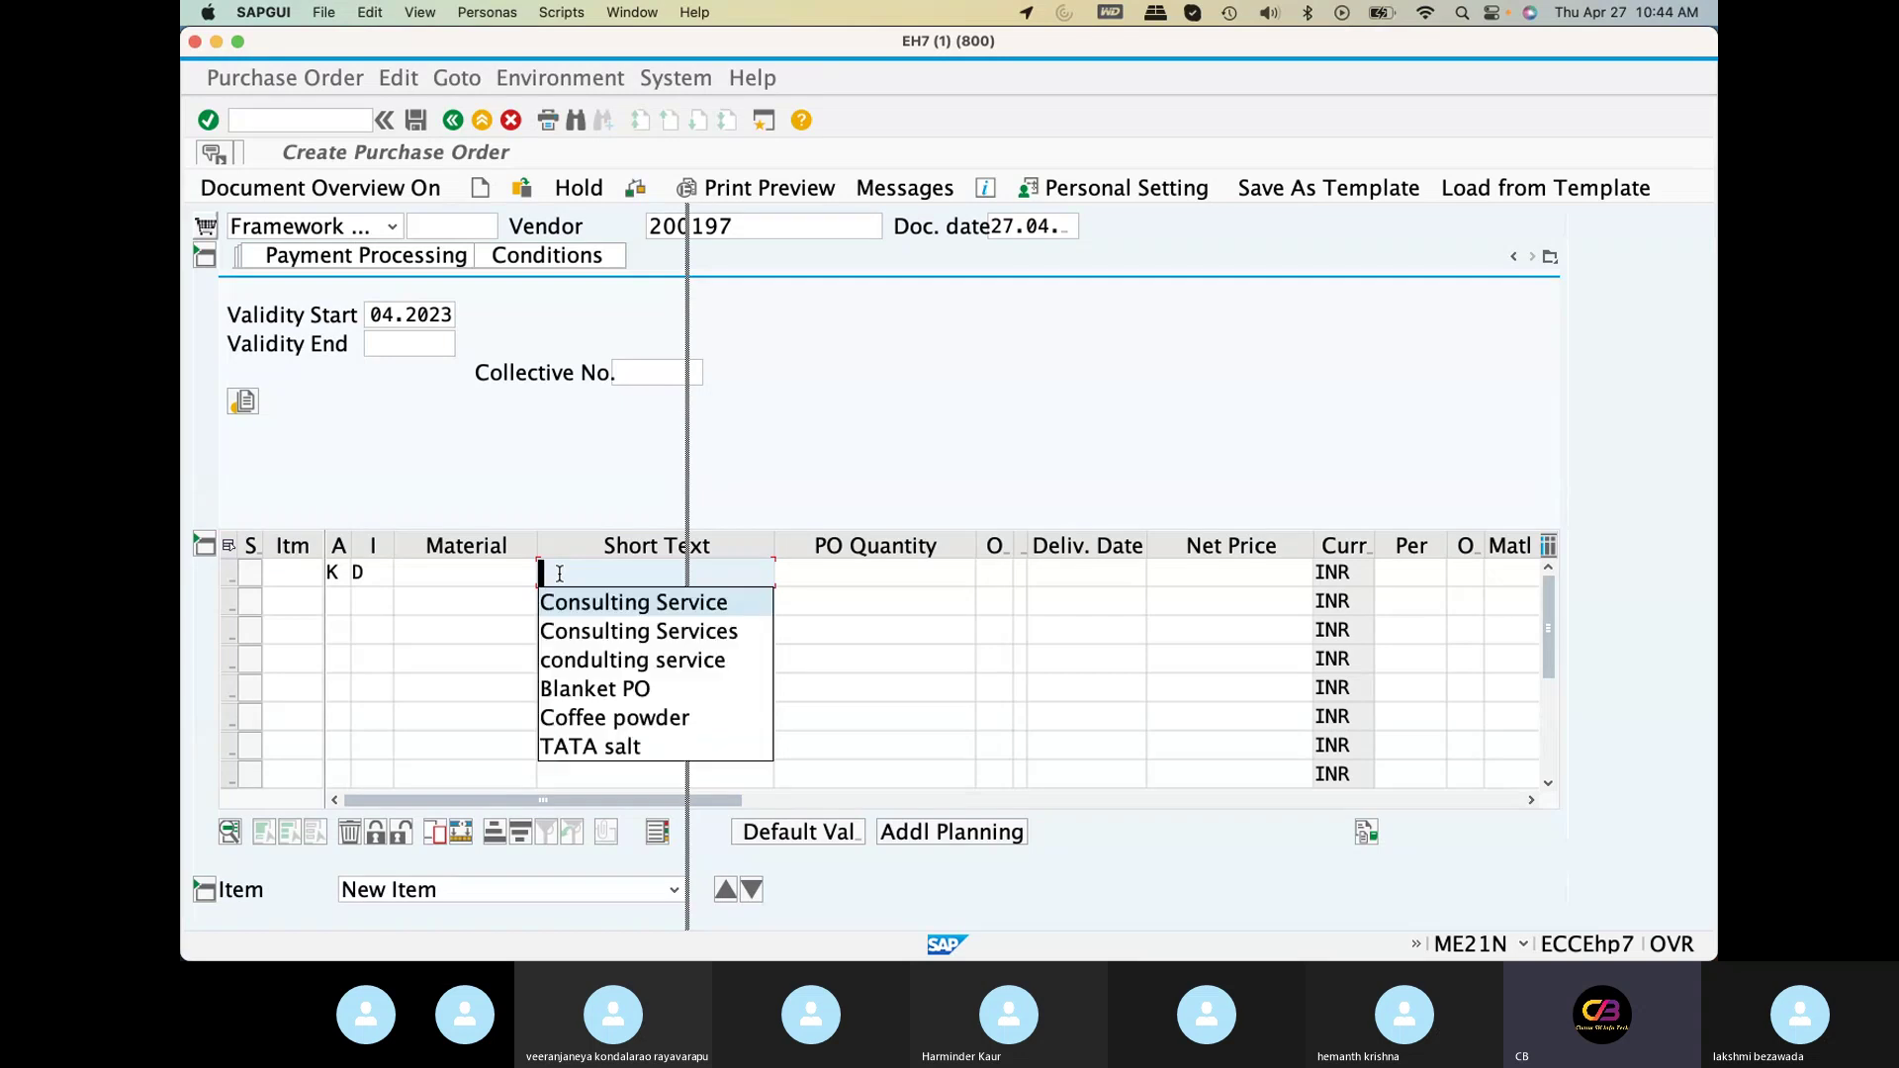
key(Down)
key(Down)
key(Return)
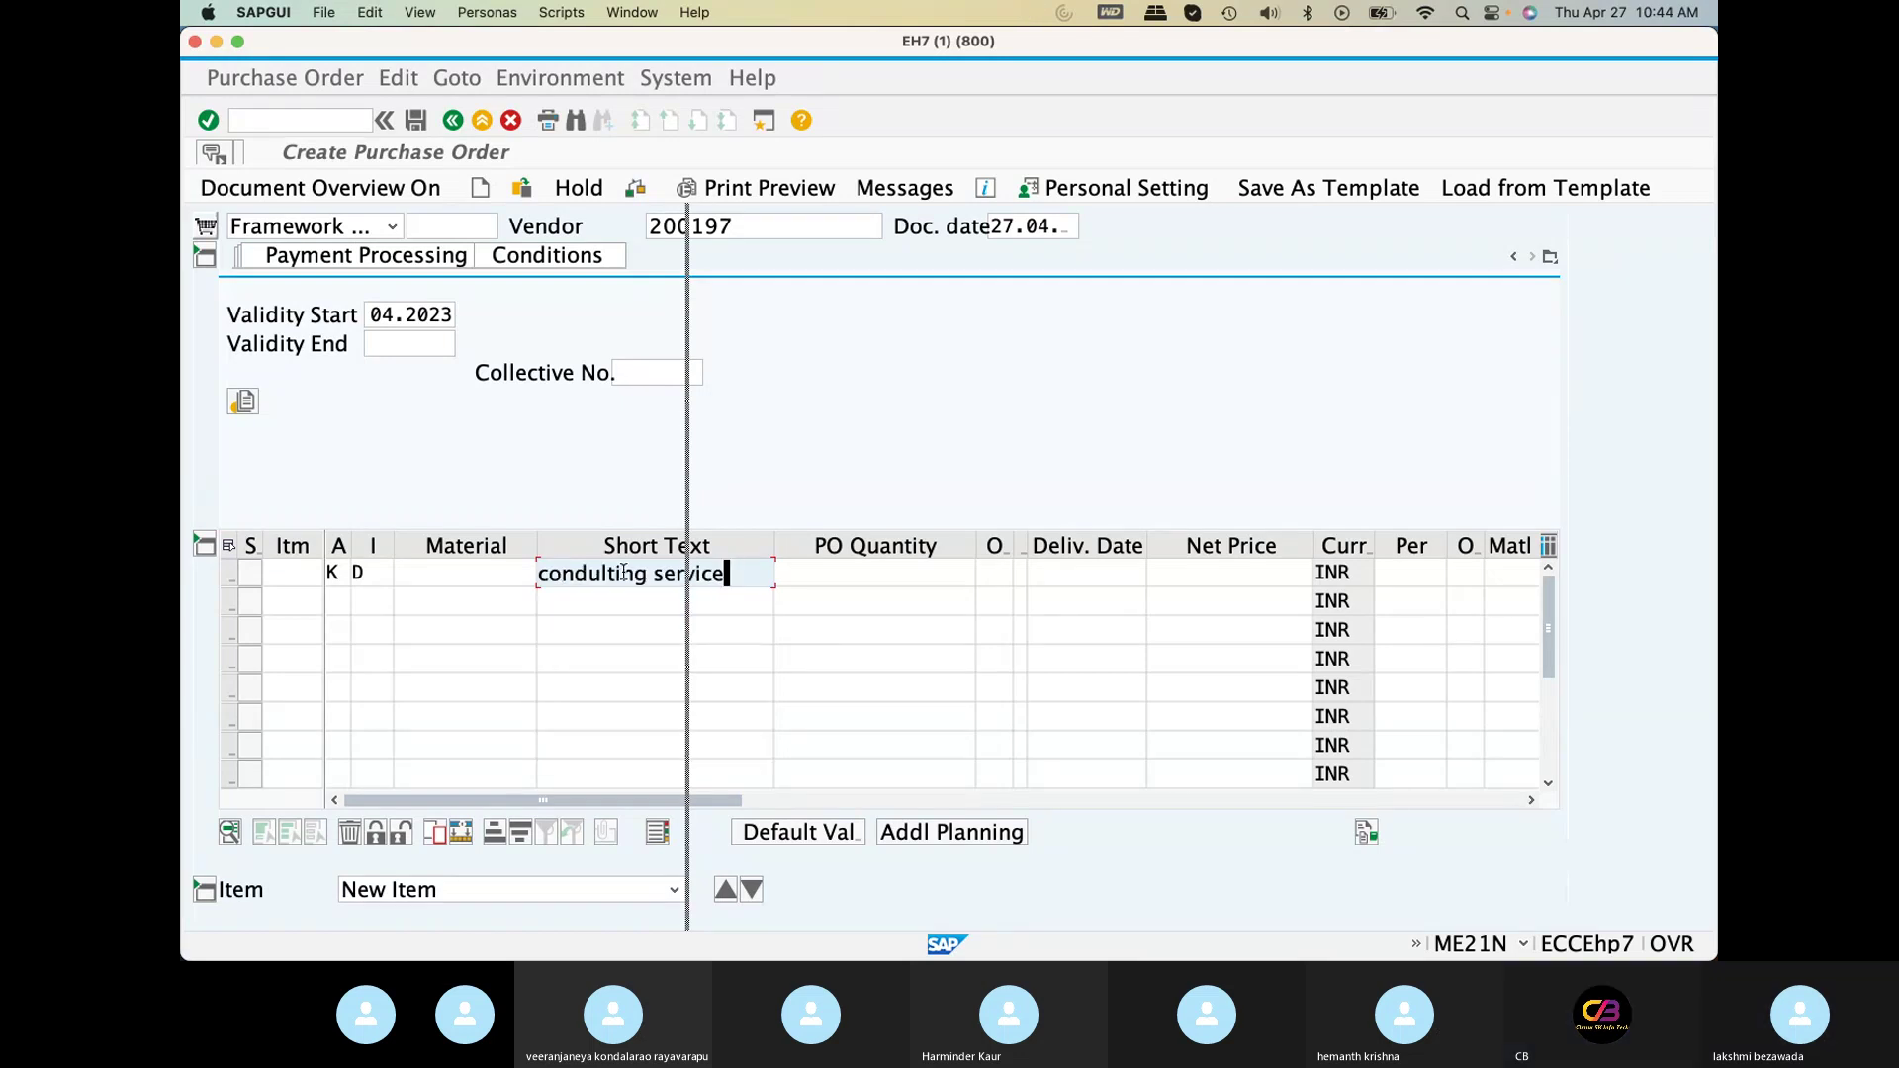
click(596, 575)
key(BackSpace)
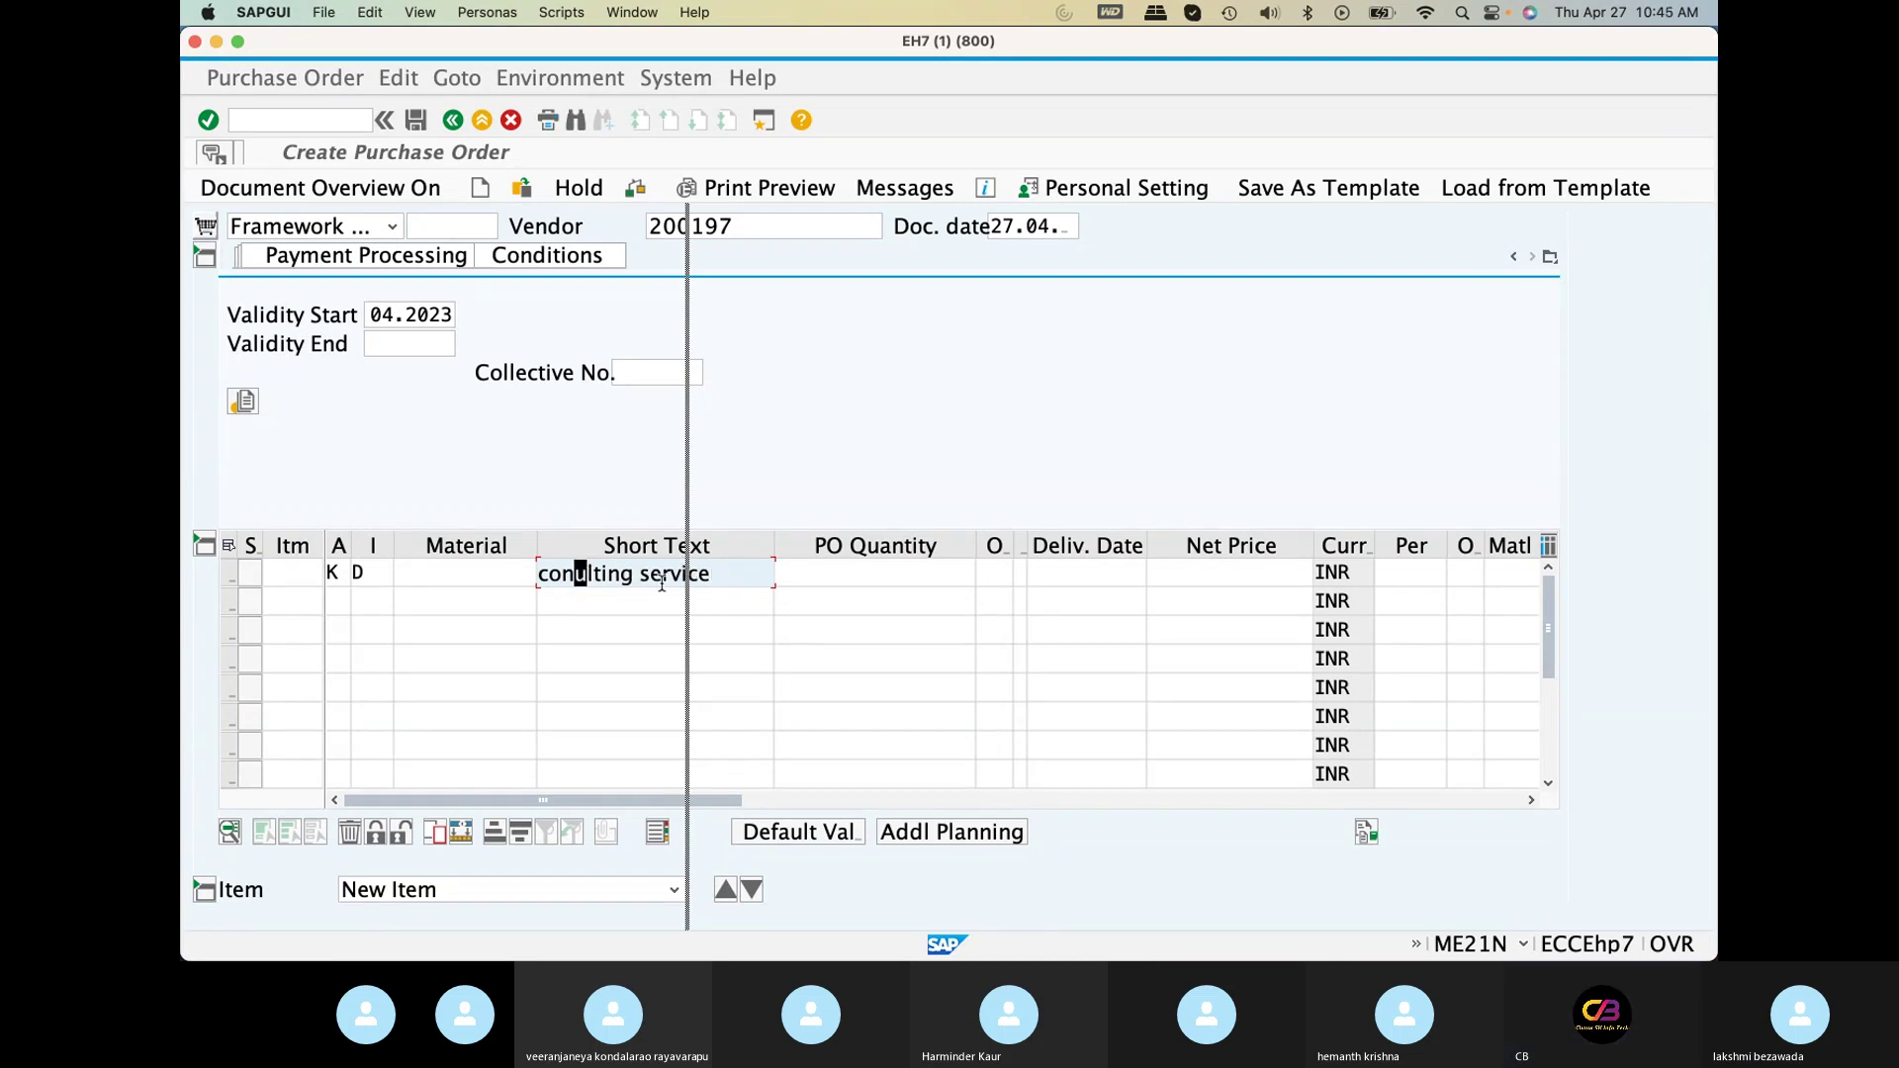
drag(722, 571, 536, 553)
key(BackSpace)
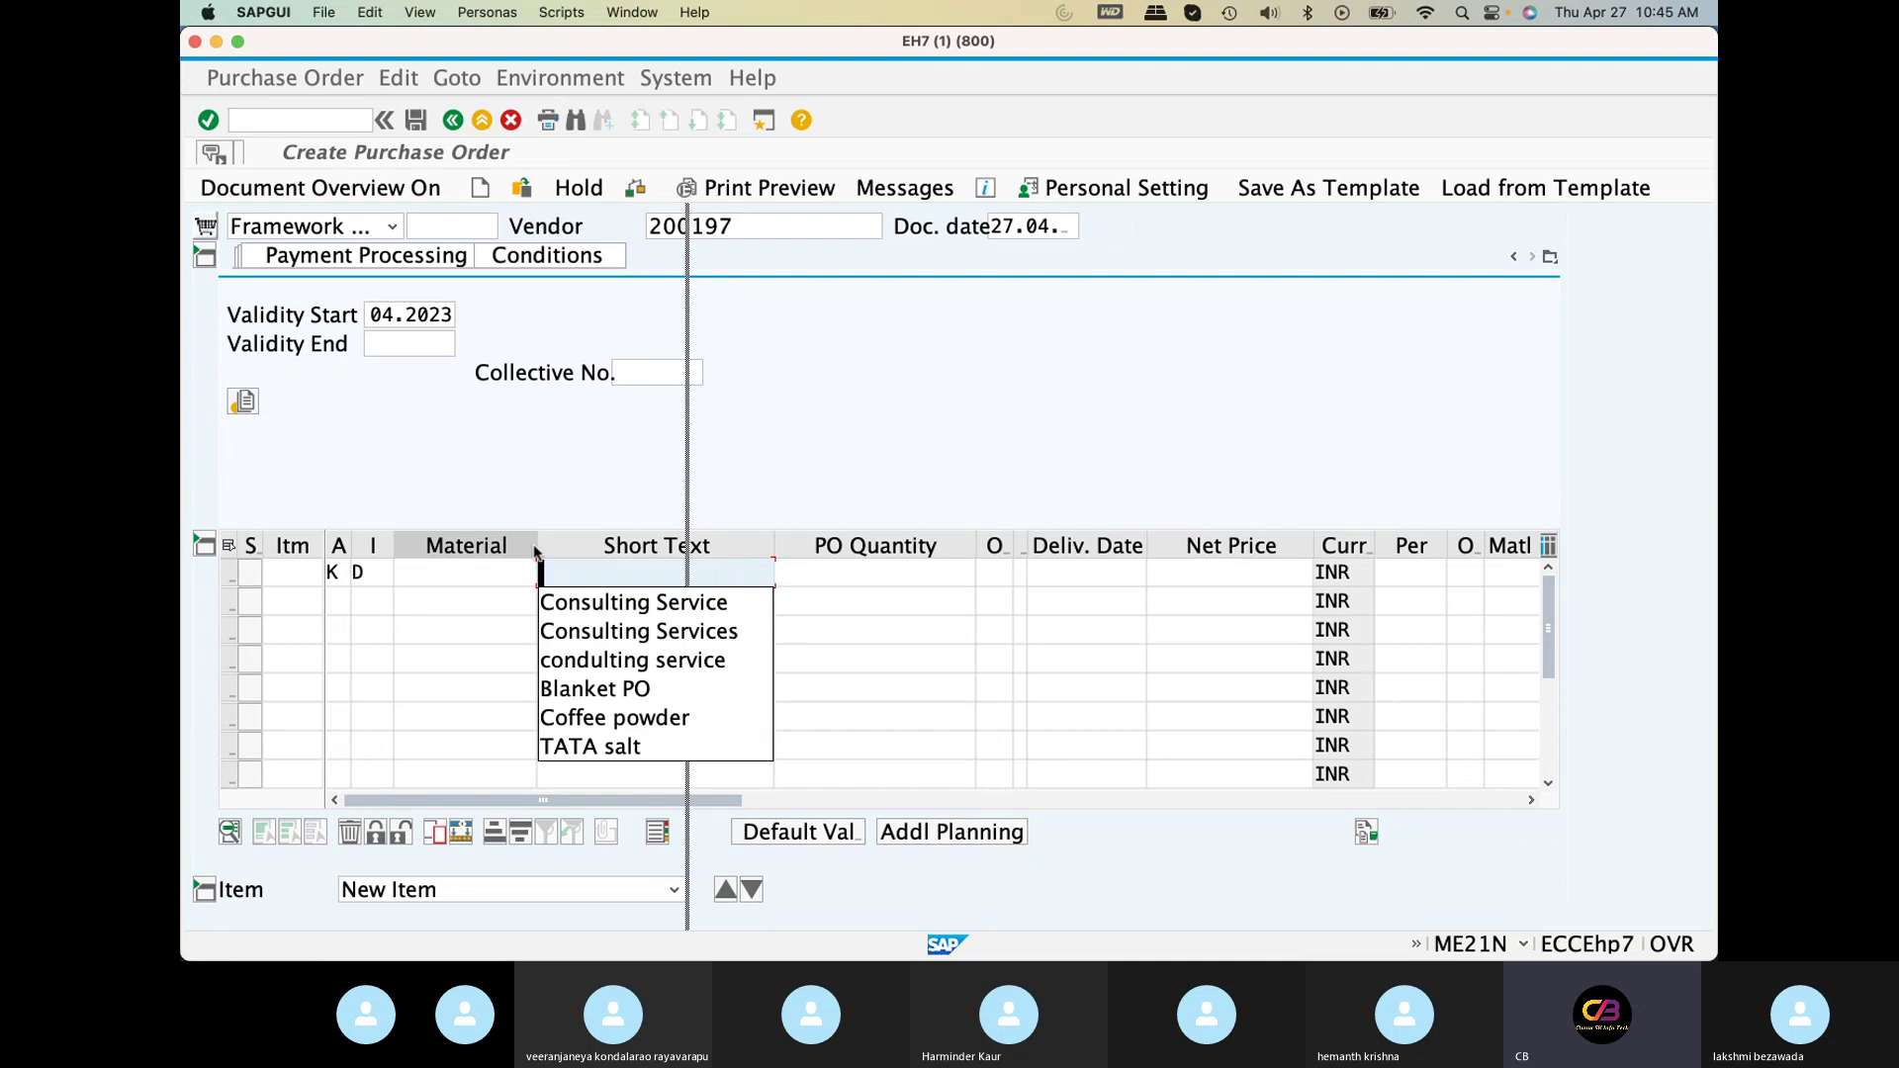
Give the first item the short text Consulting Service and an order quantity of 1 AU
click(597, 603)
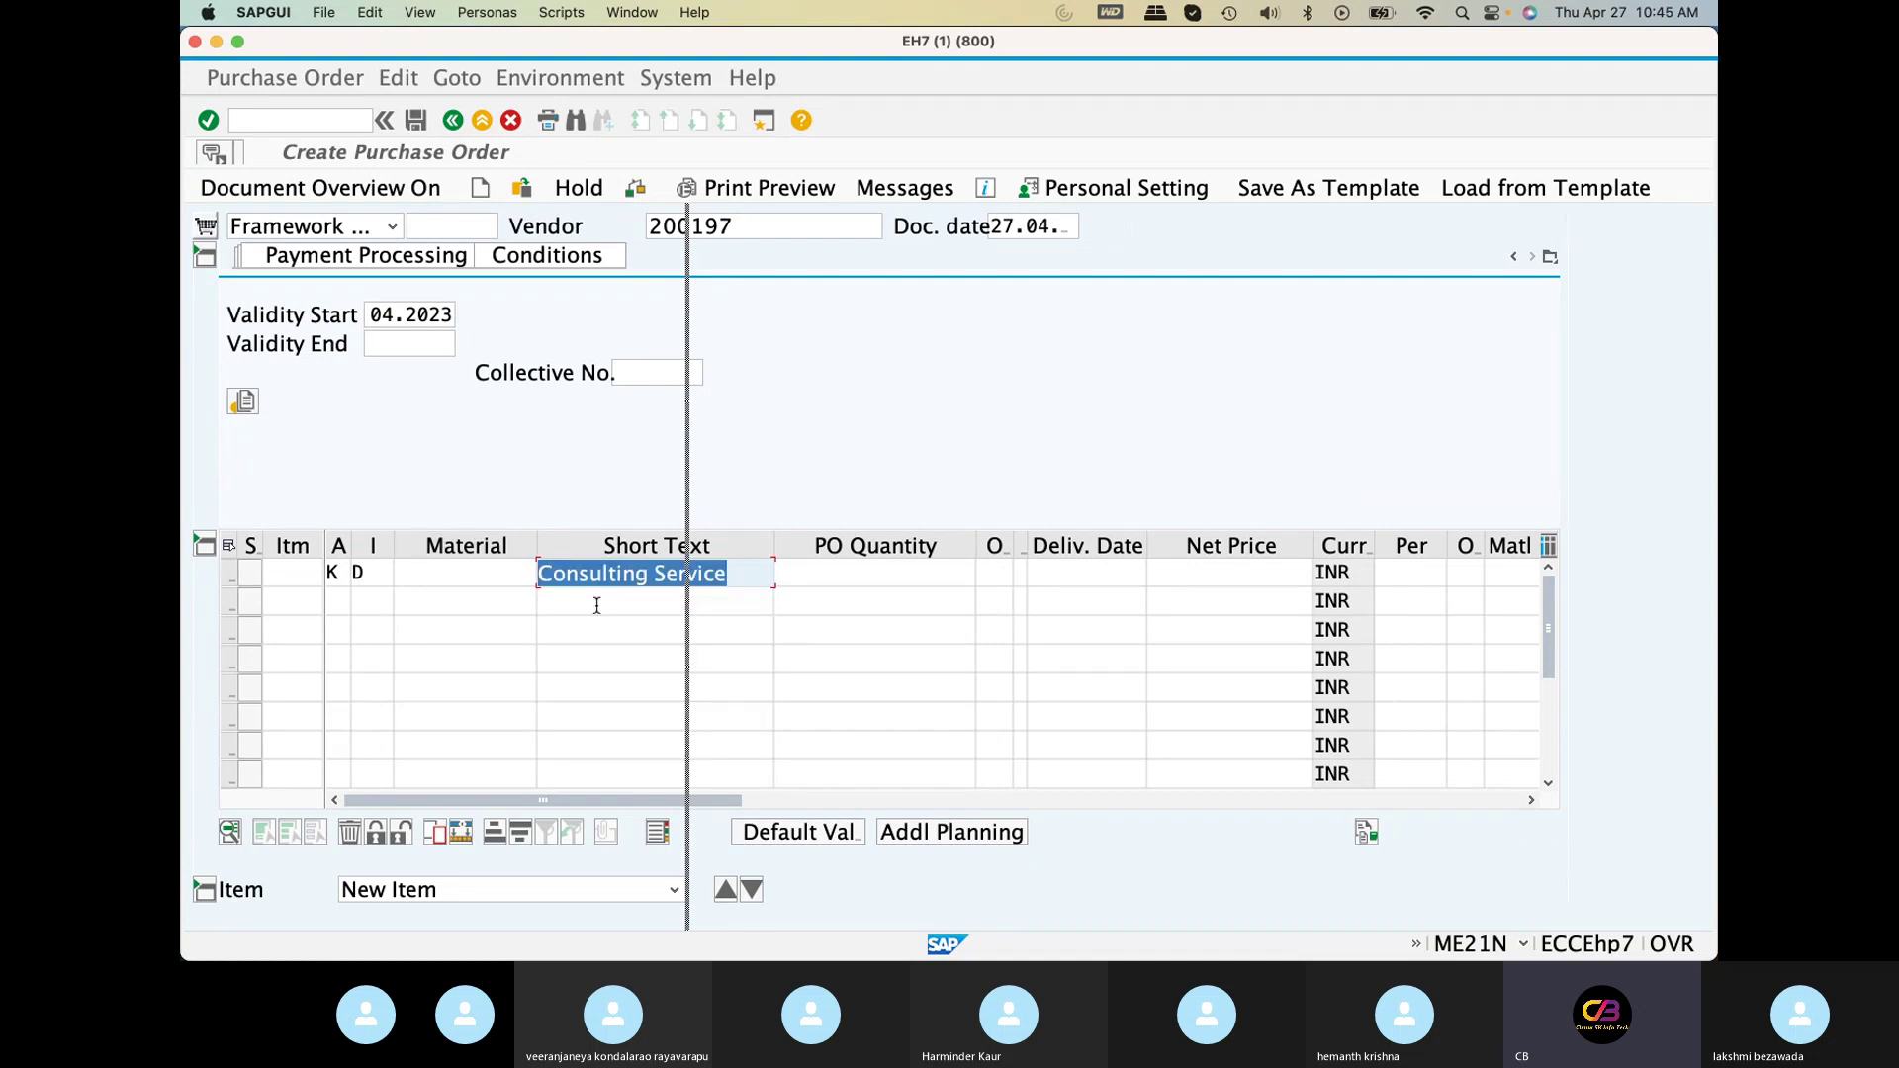
click(867, 576)
text(1)
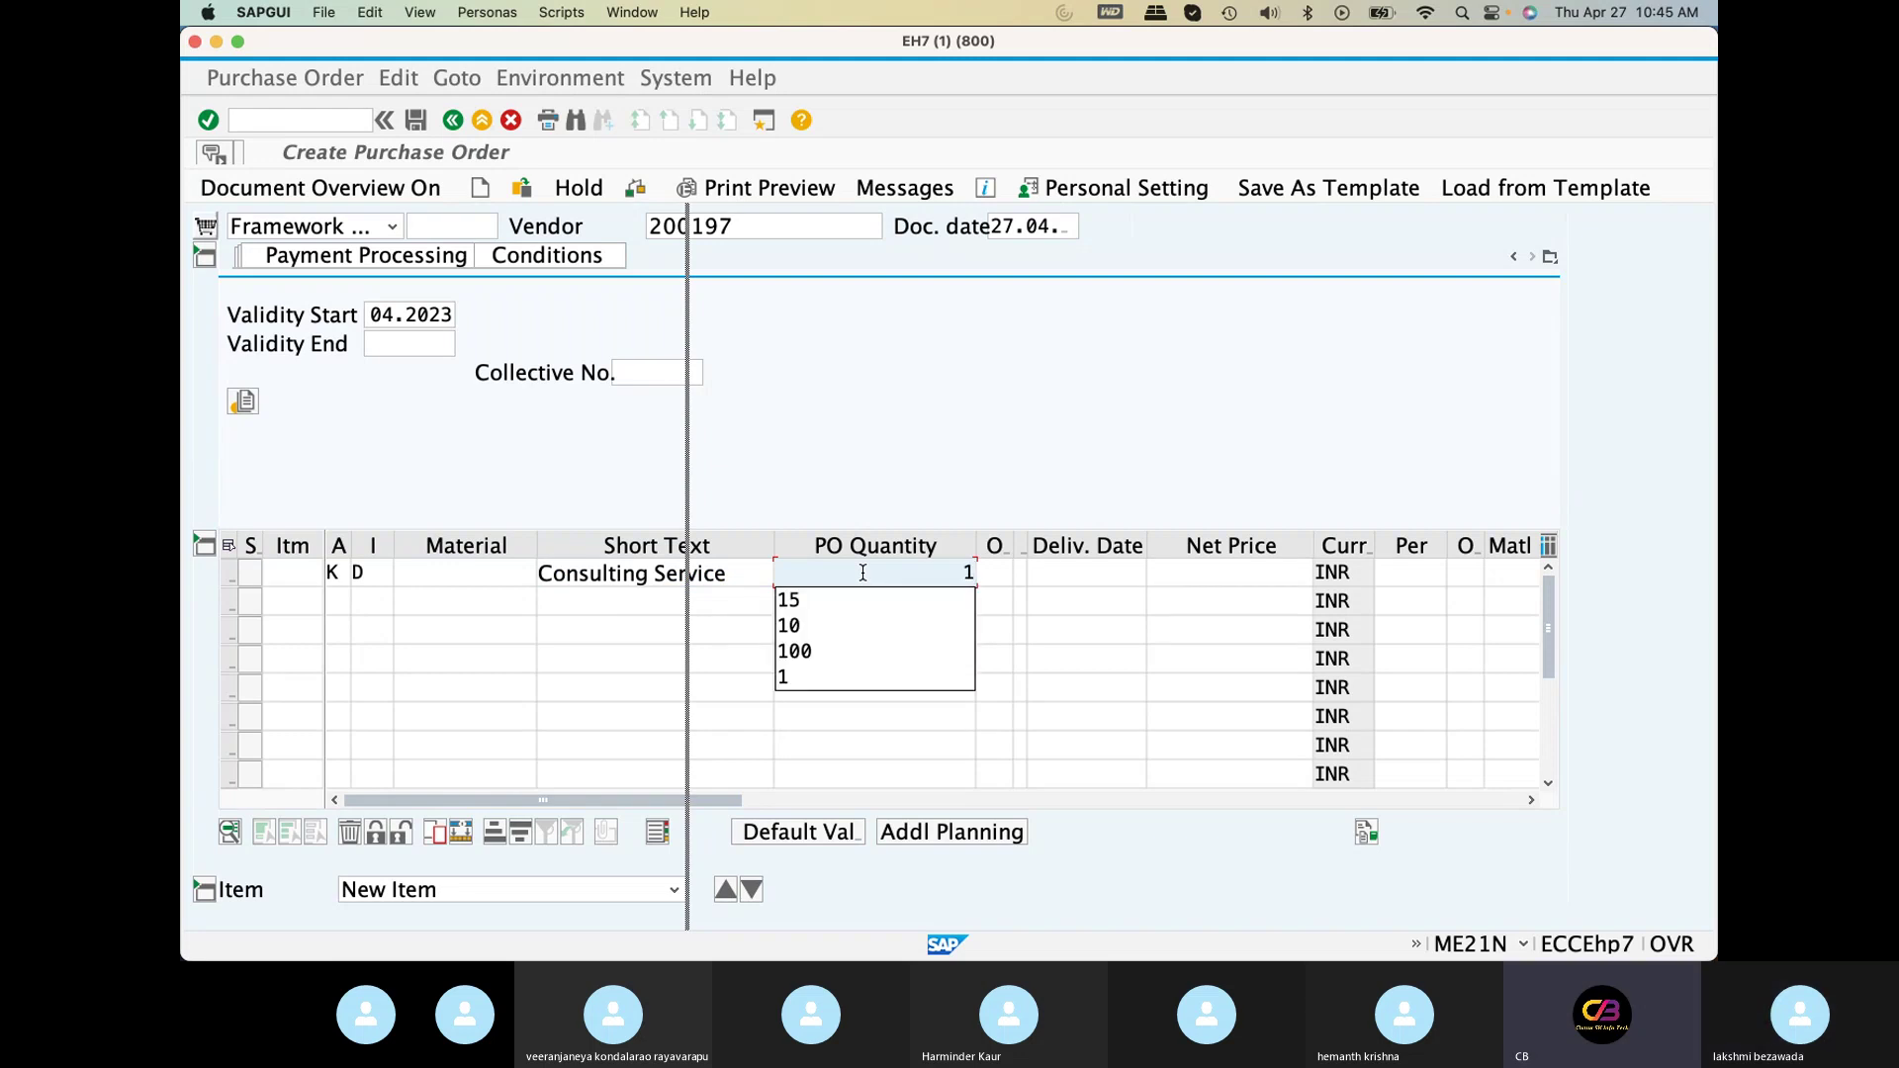
click(994, 573)
text(AU)
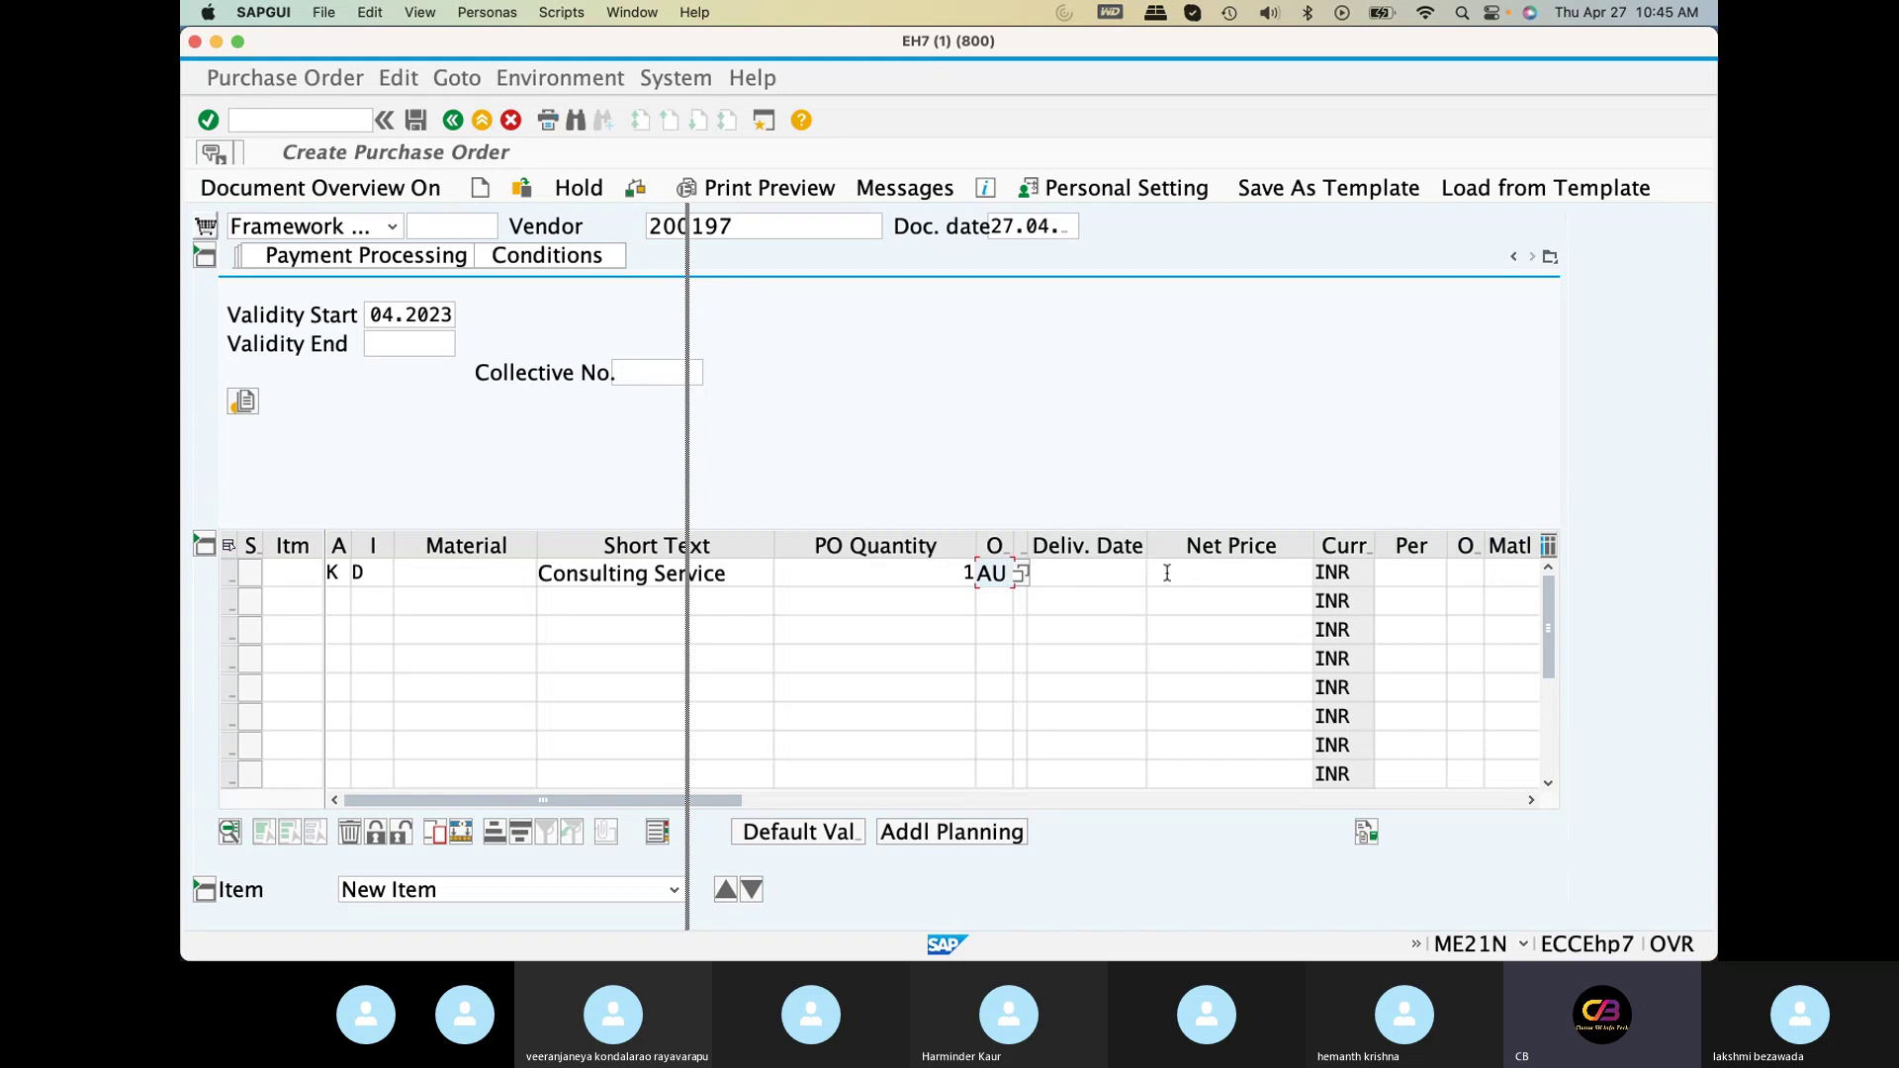
Enter a net price of 2000 and plant TSHP for the consulting service item and validate the row
click(1083, 575)
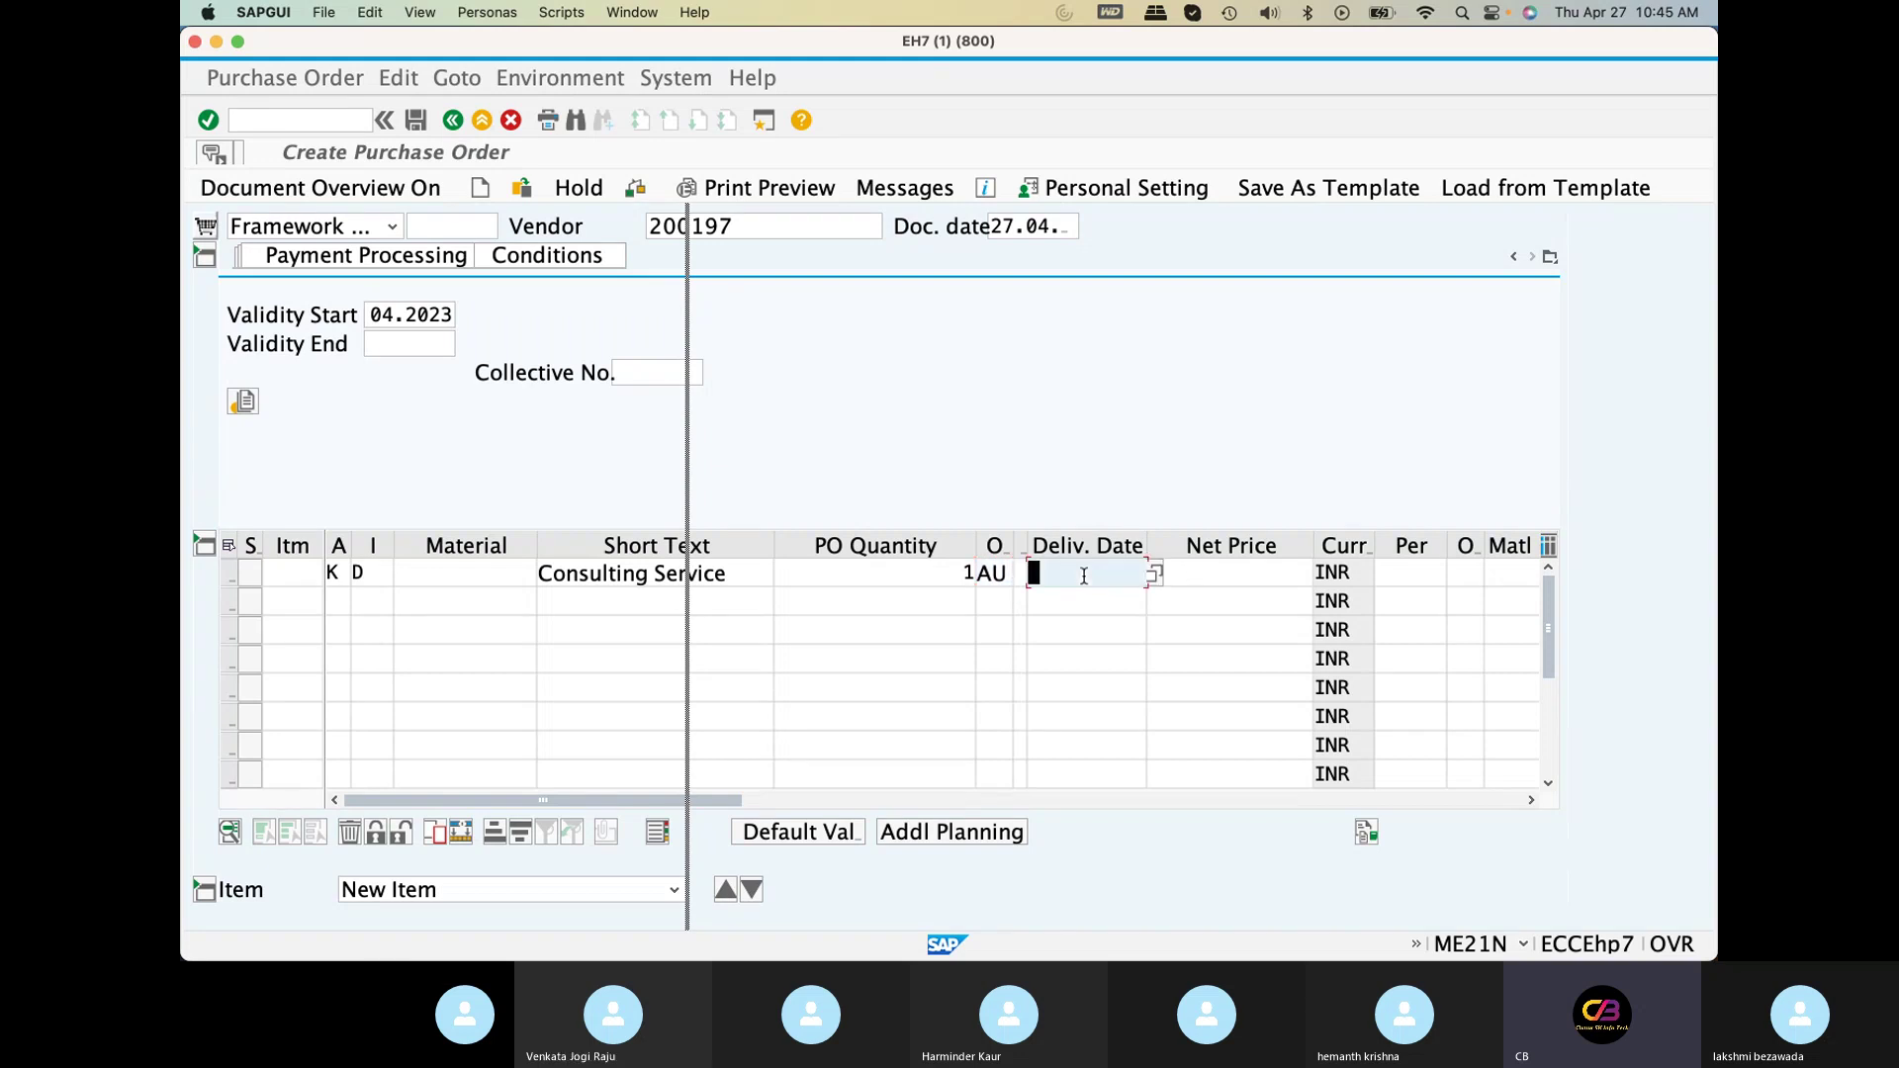
click(1198, 574)
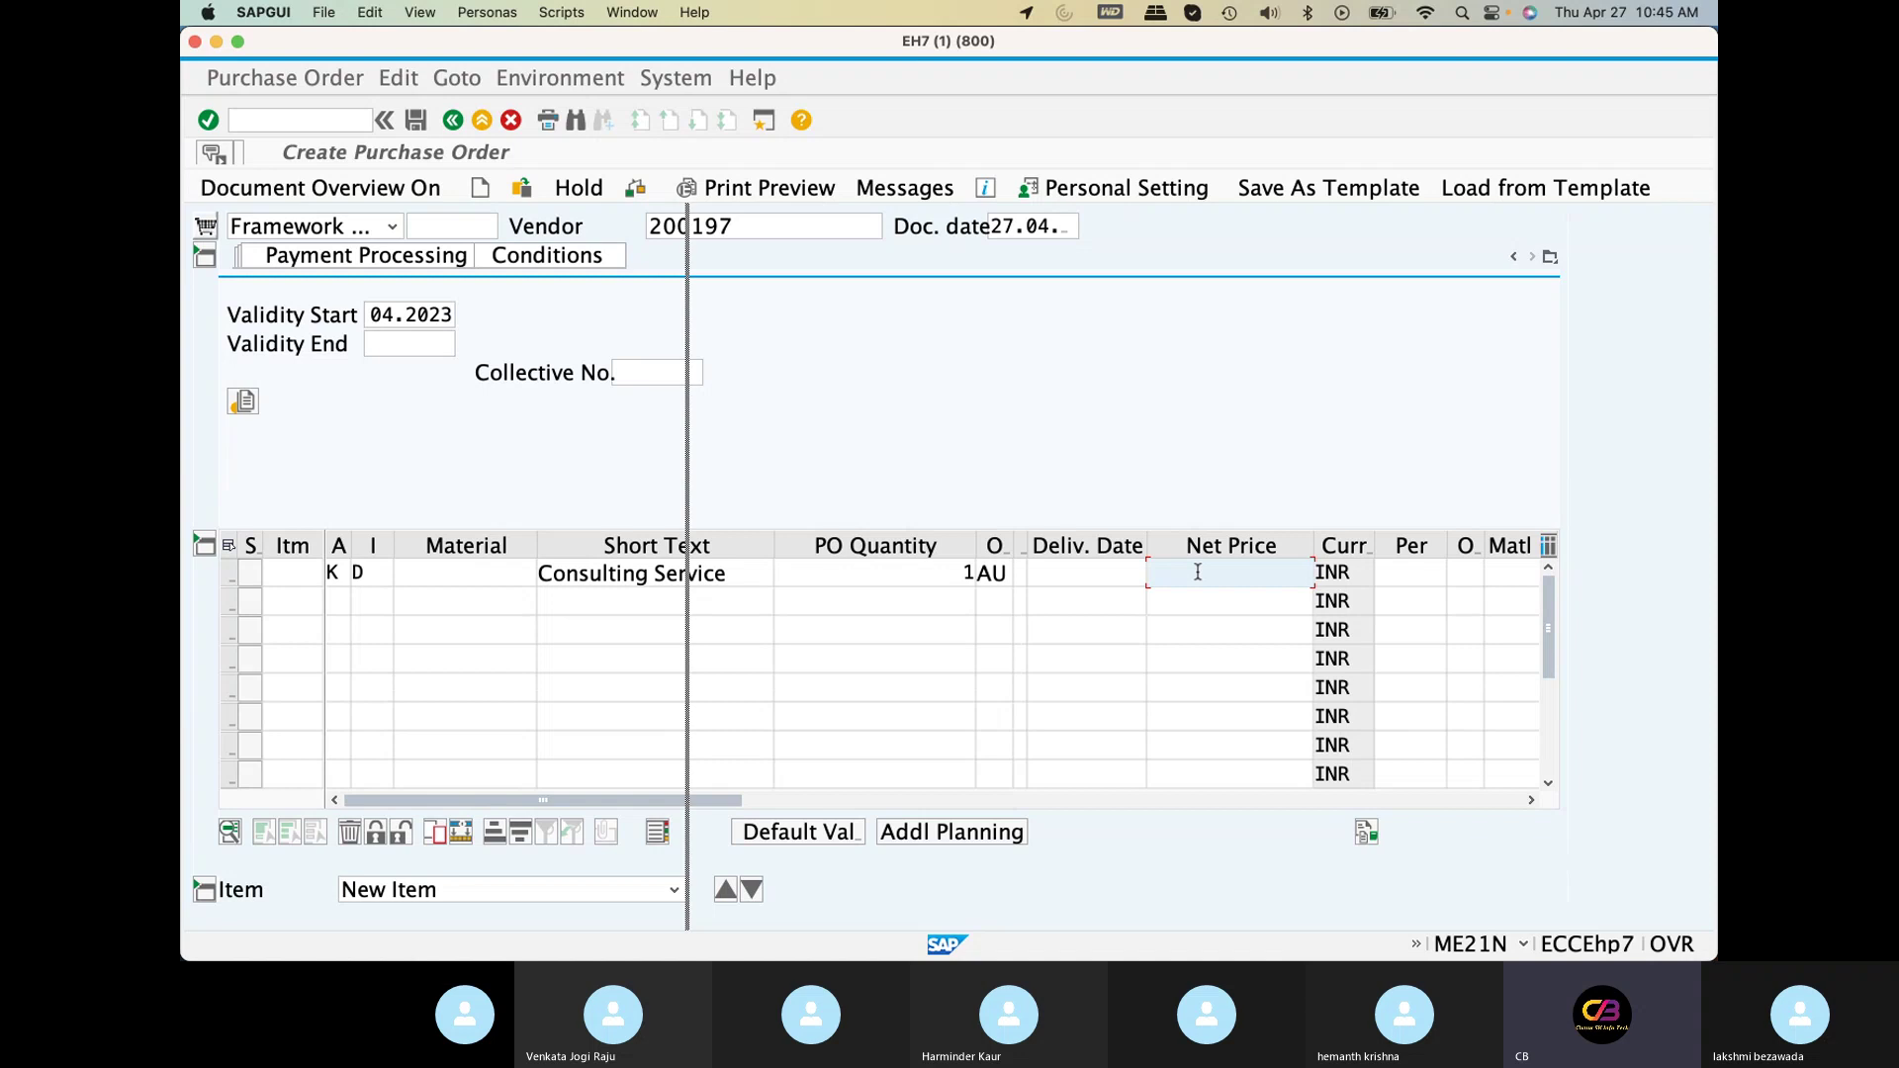
text(2000)
drag(661, 809, 799, 809)
click(1225, 575)
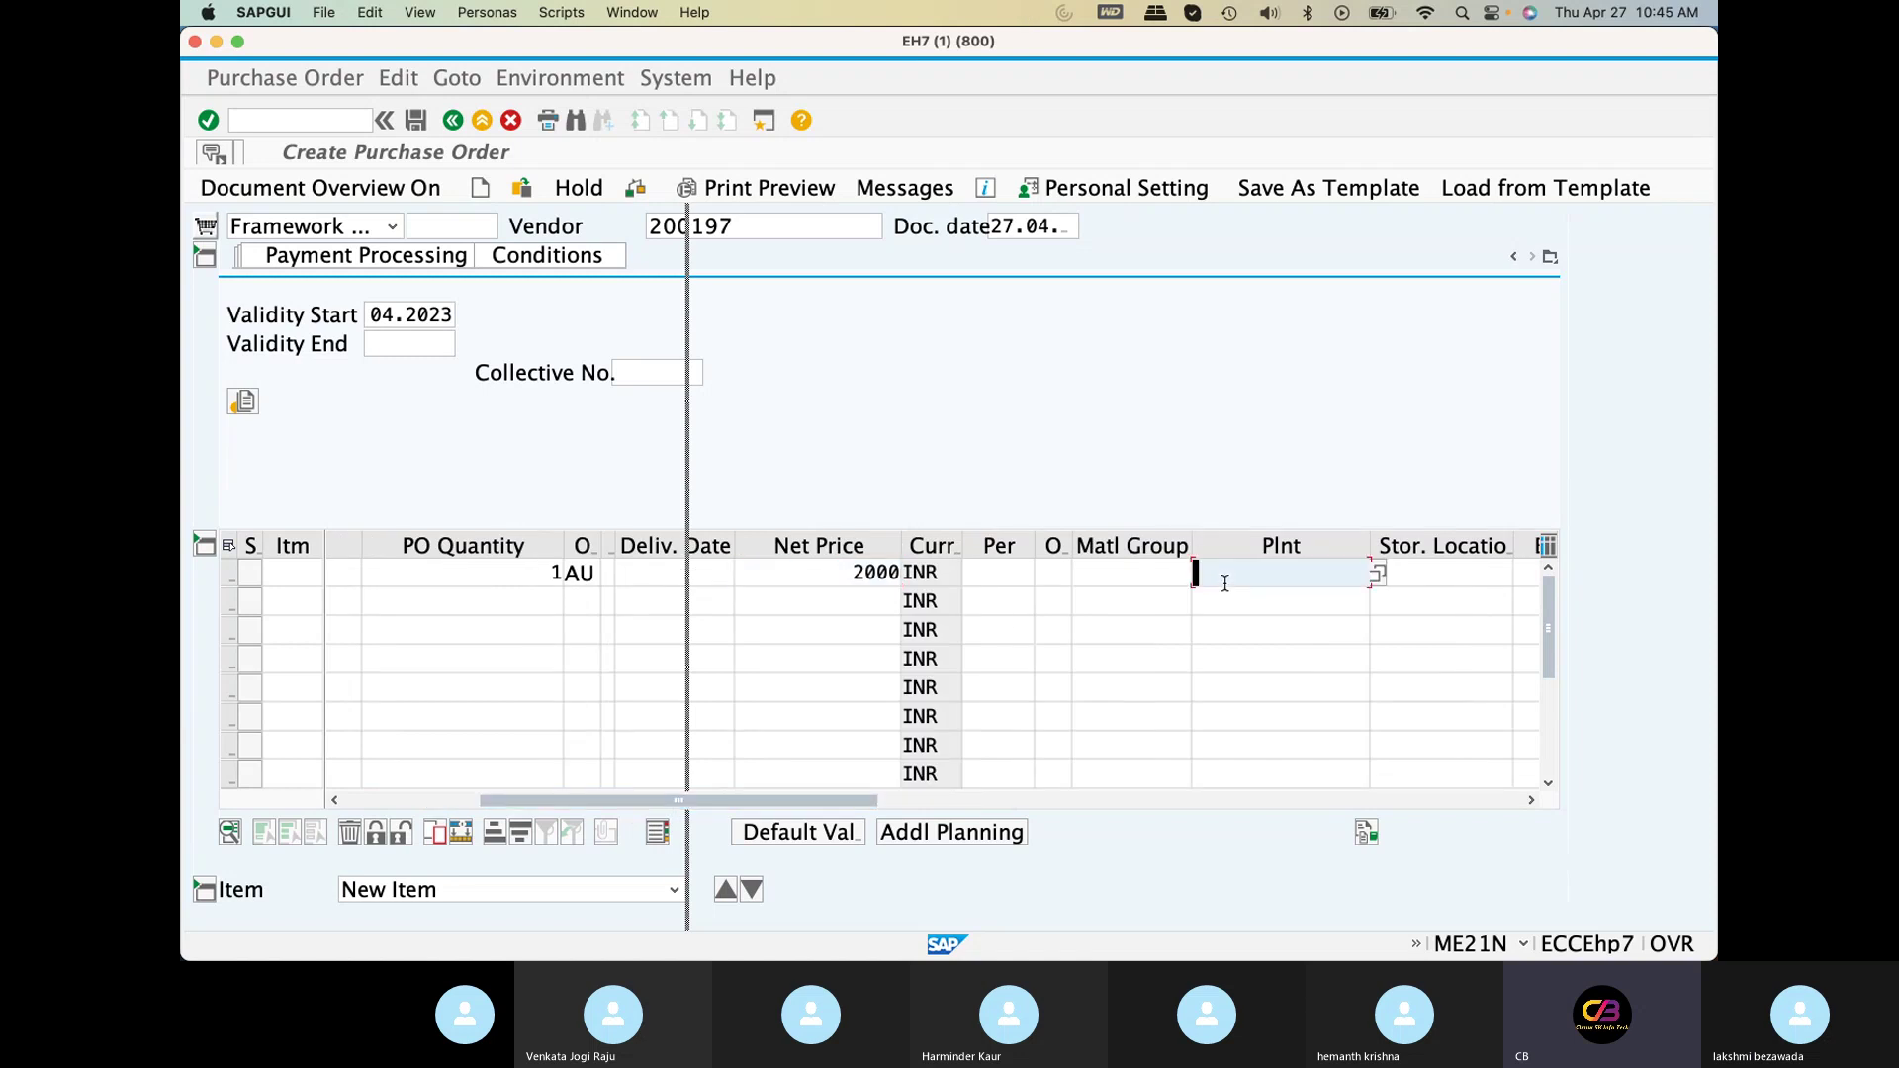
key(Down)
key(Down)
key(Down)
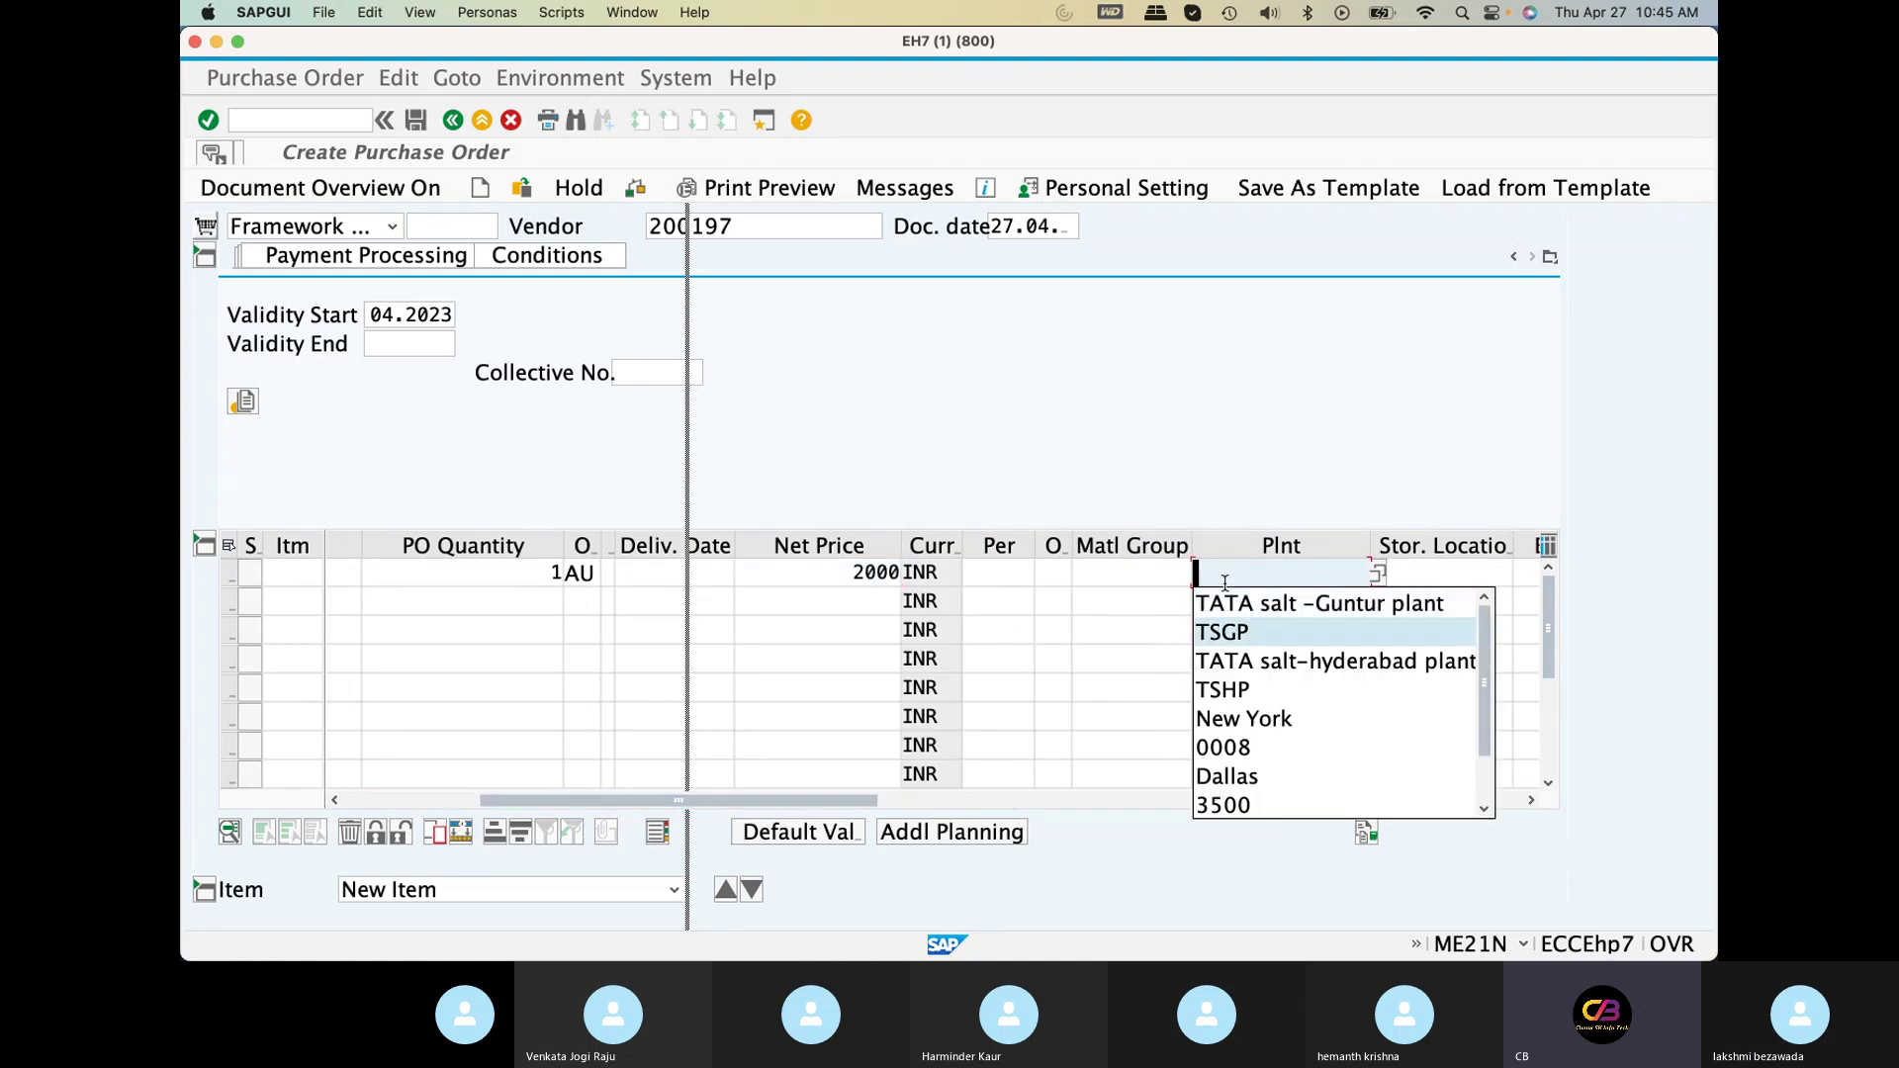
key(Down)
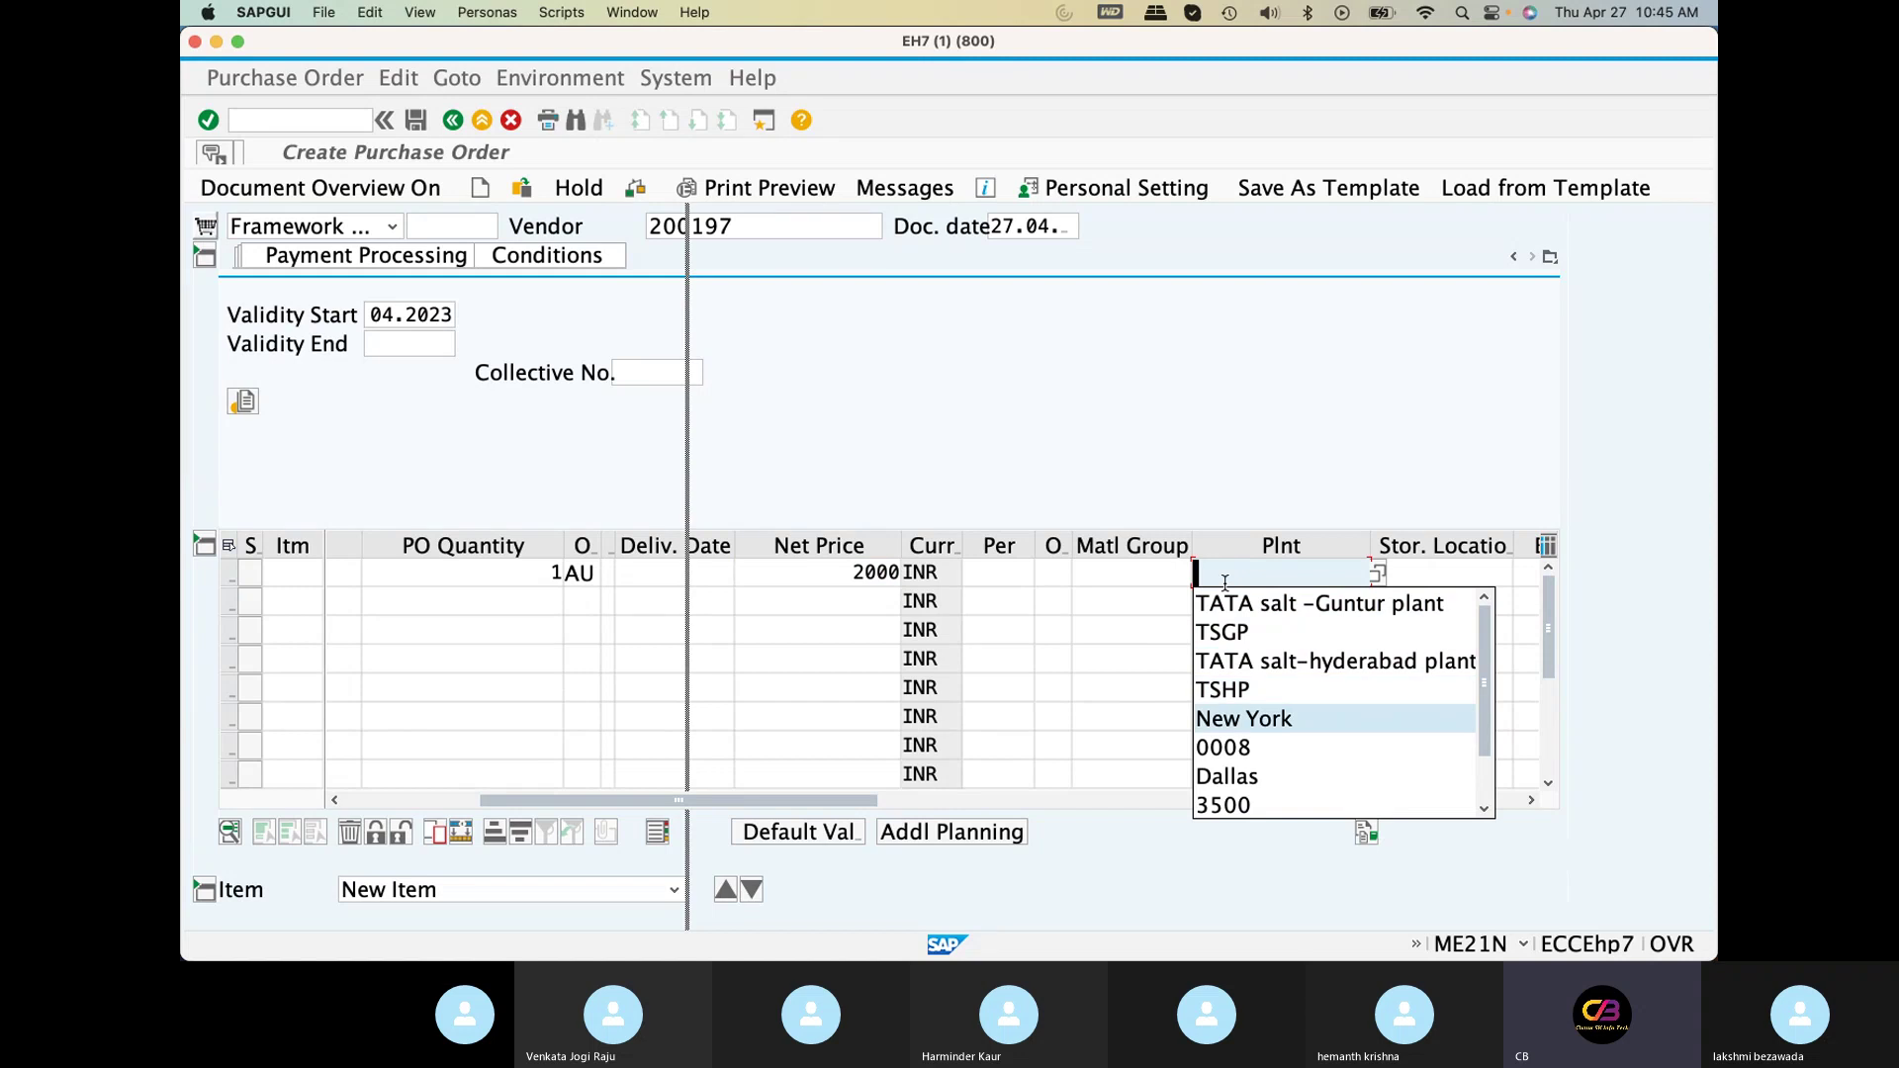
key(Up)
key(Return)
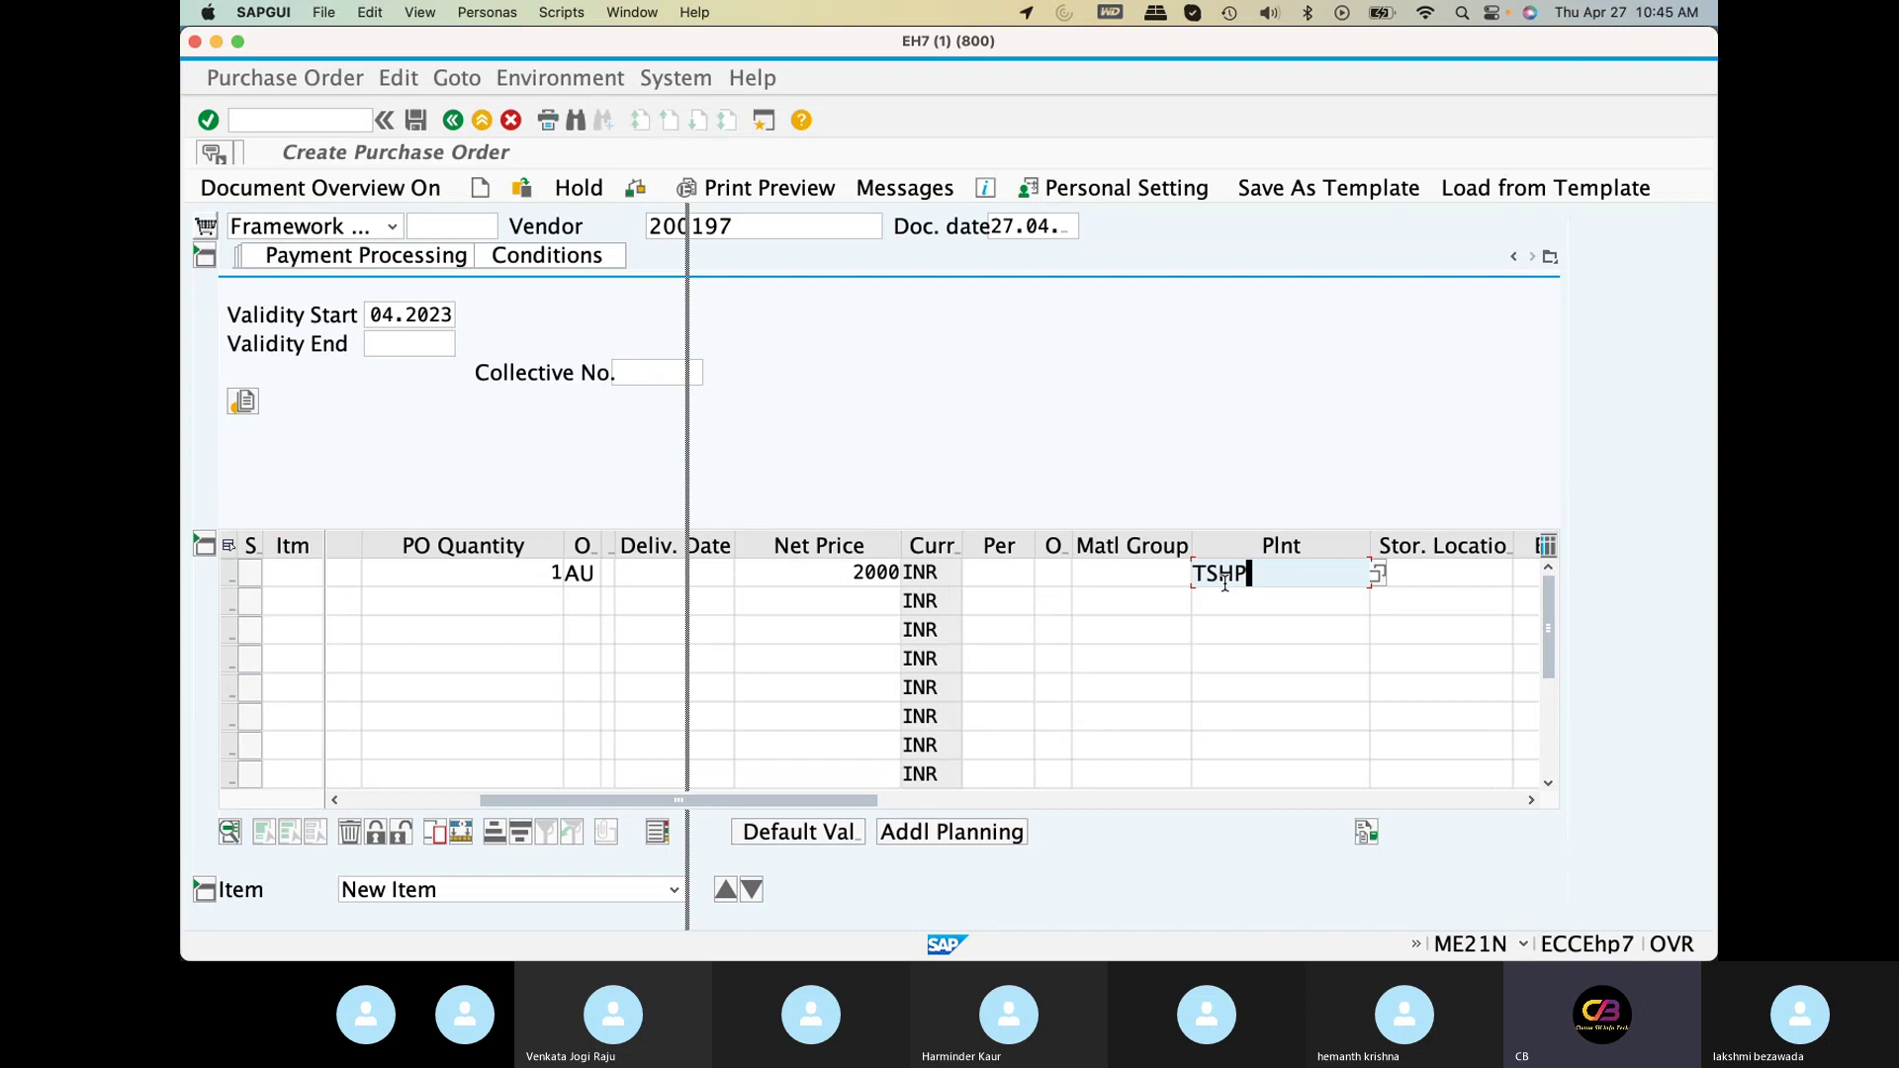
key(Return)
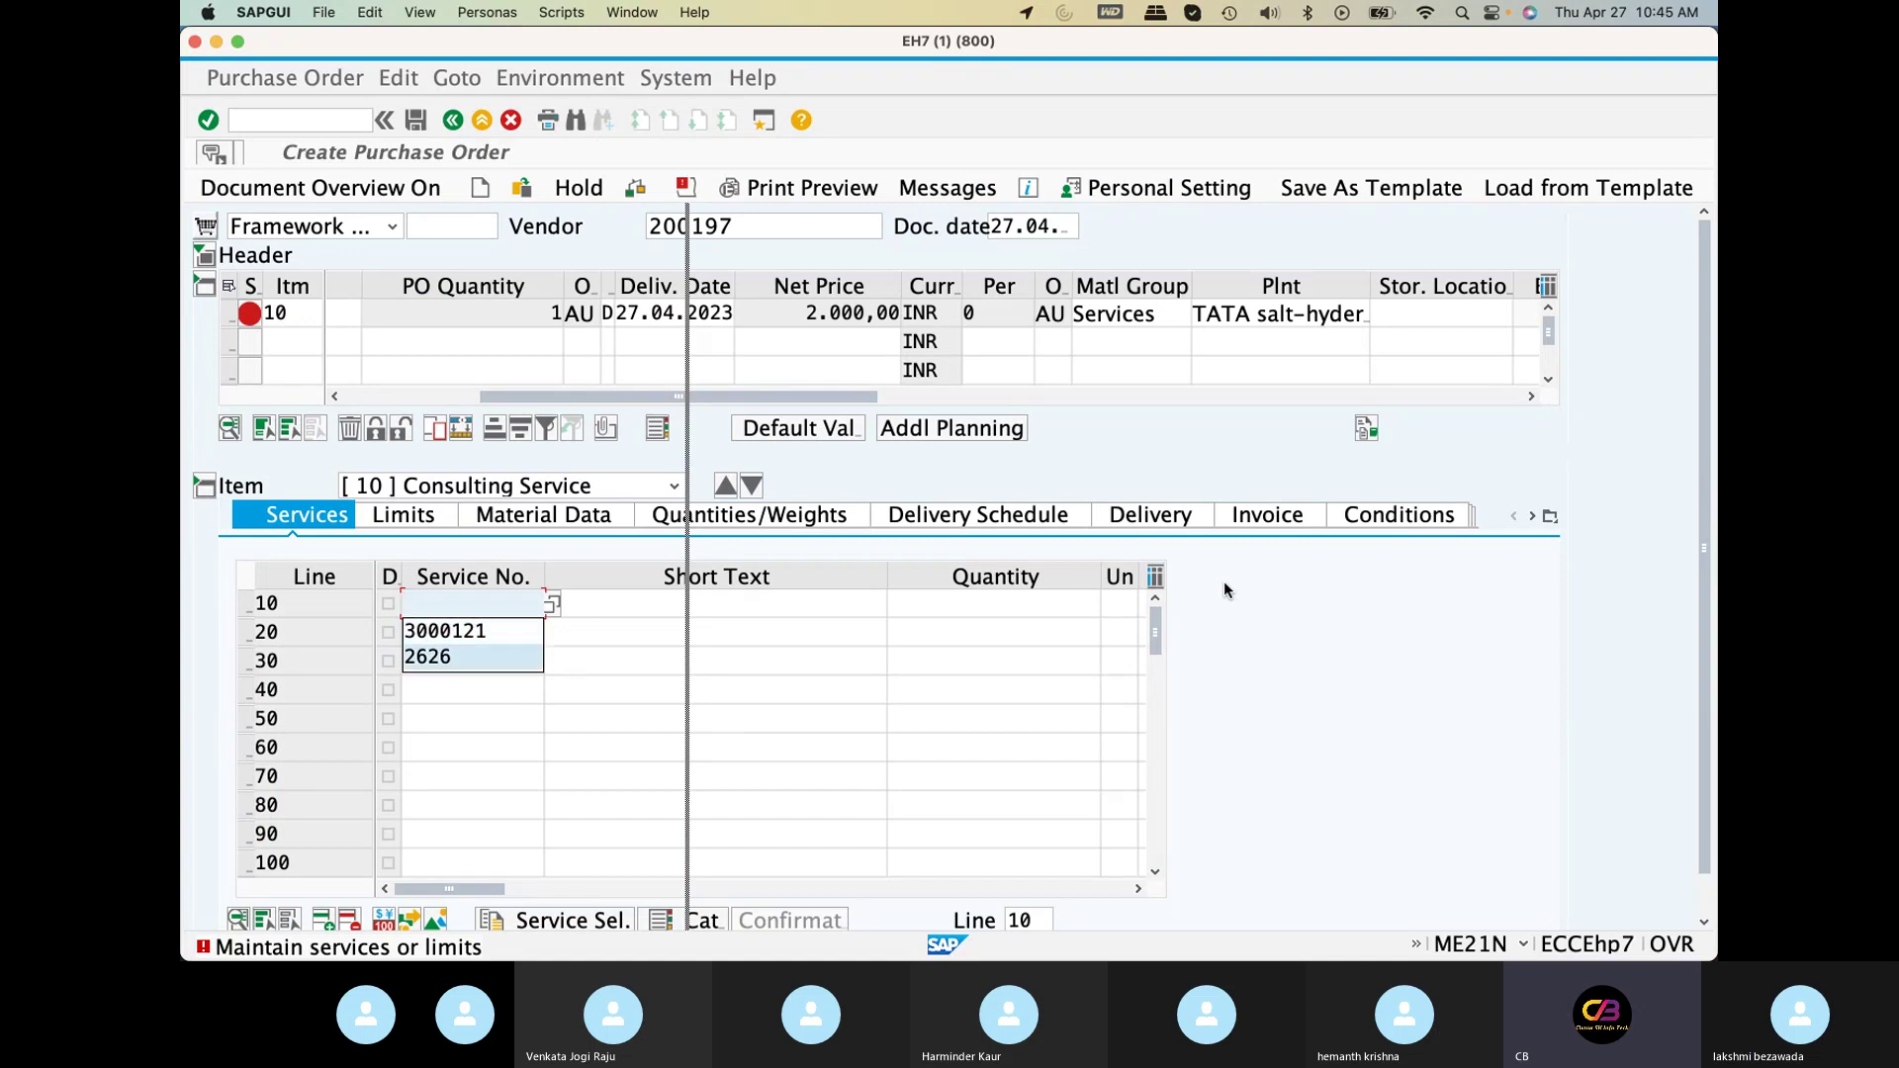
Add service number 2626 on line 10 and assign it to G/L account 400305 and cost center Test
key(Return)
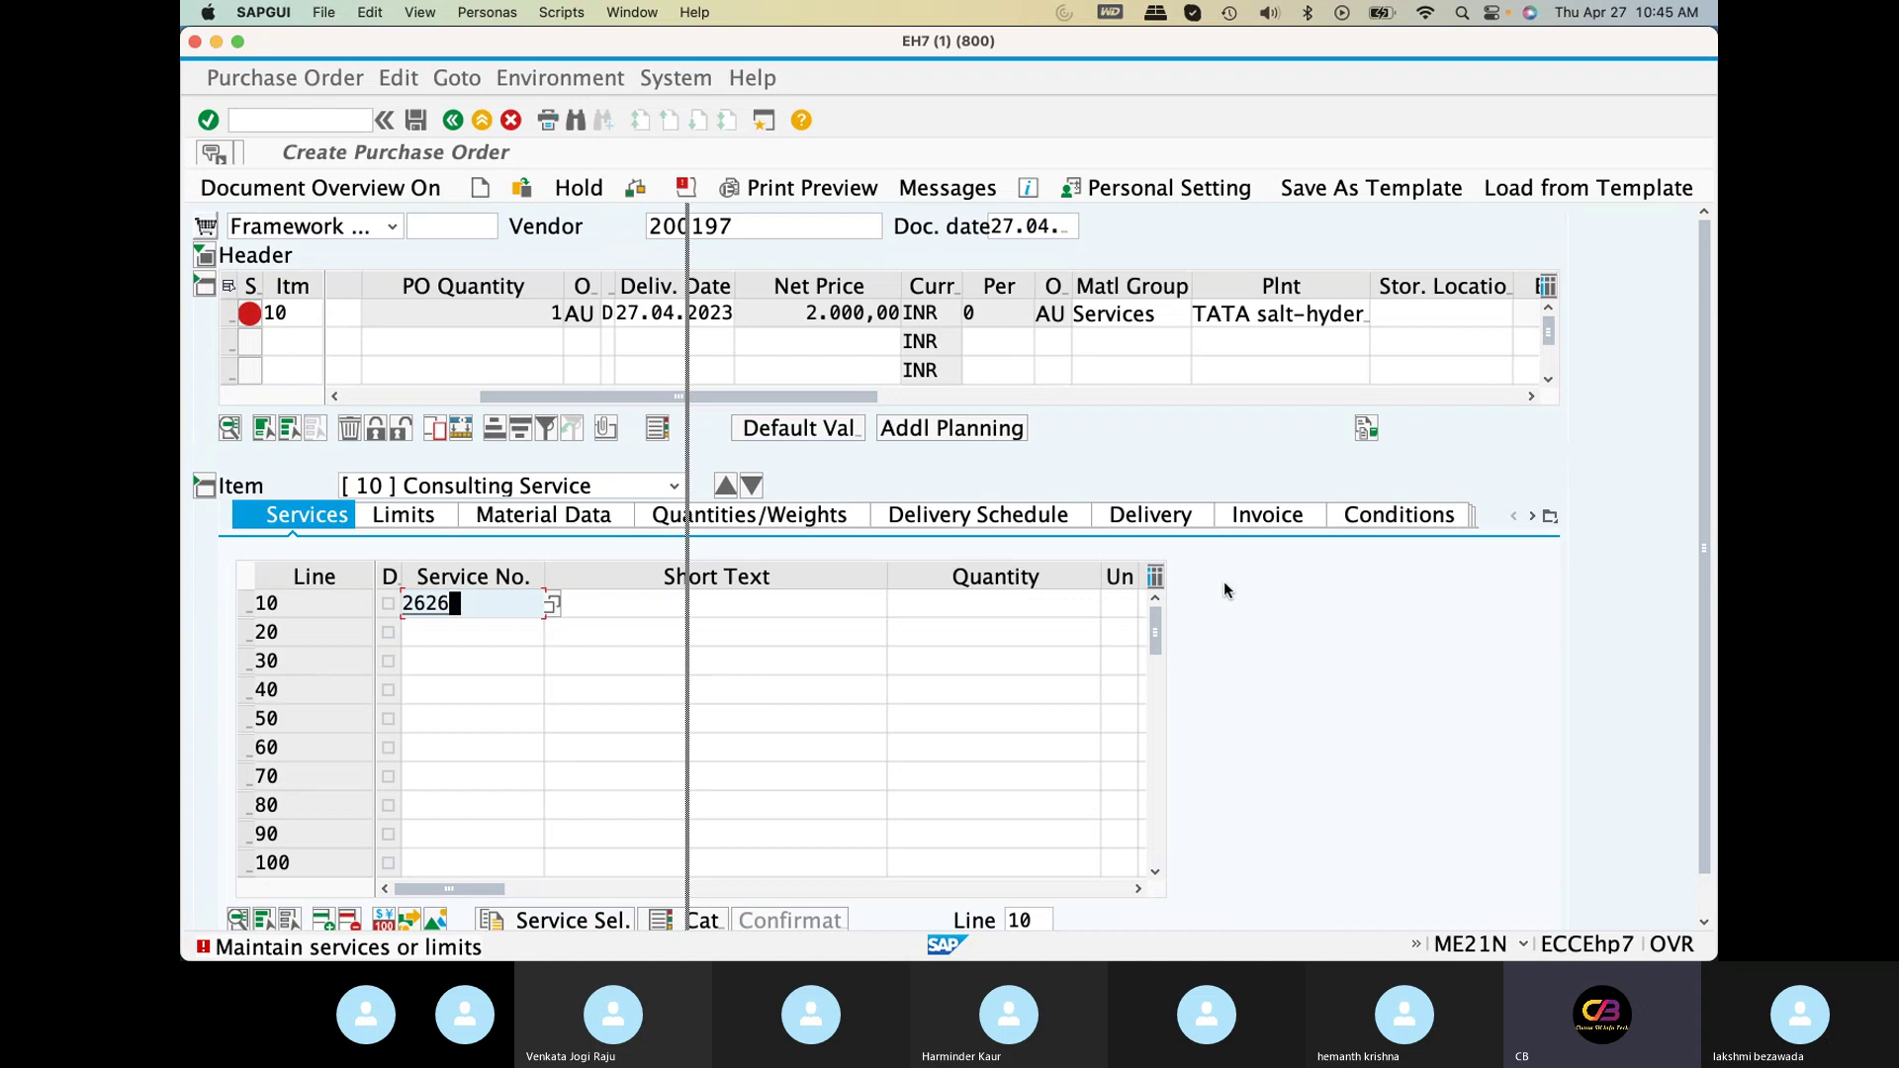
key(Return)
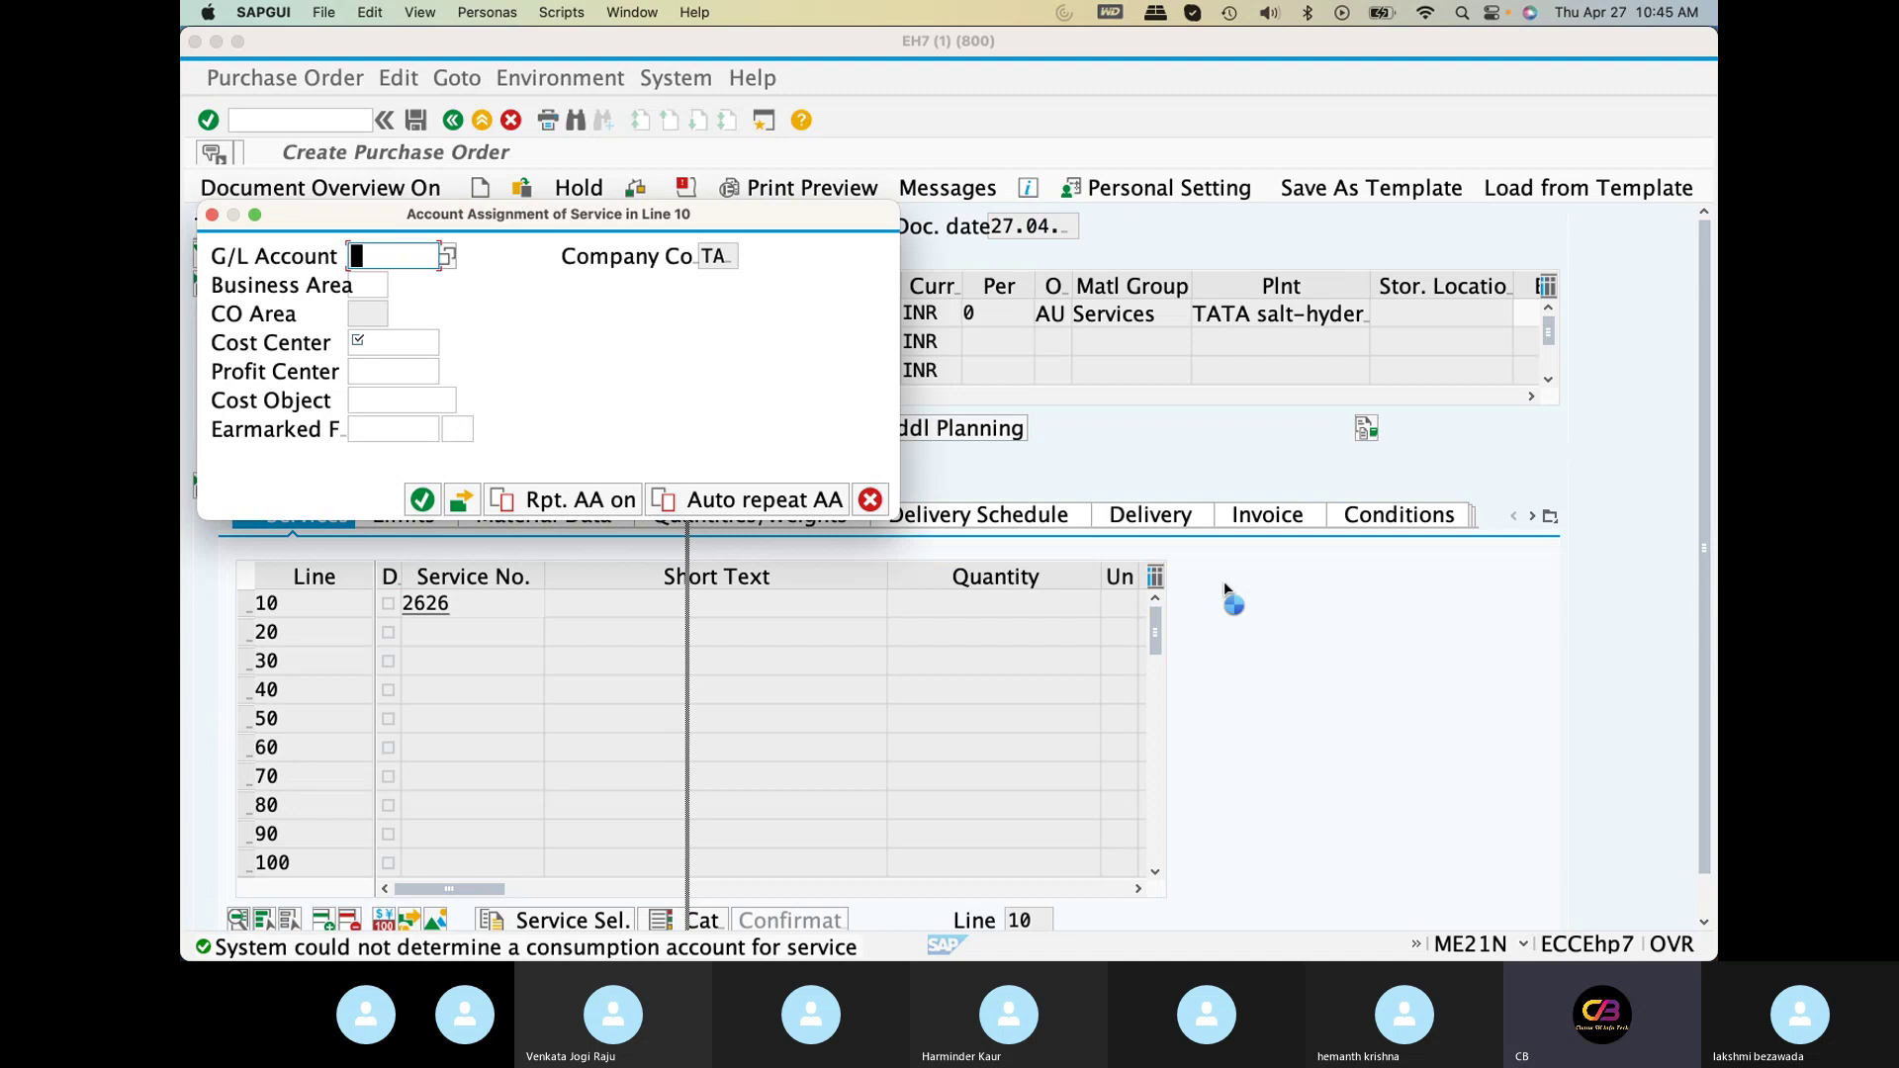
click(403, 247)
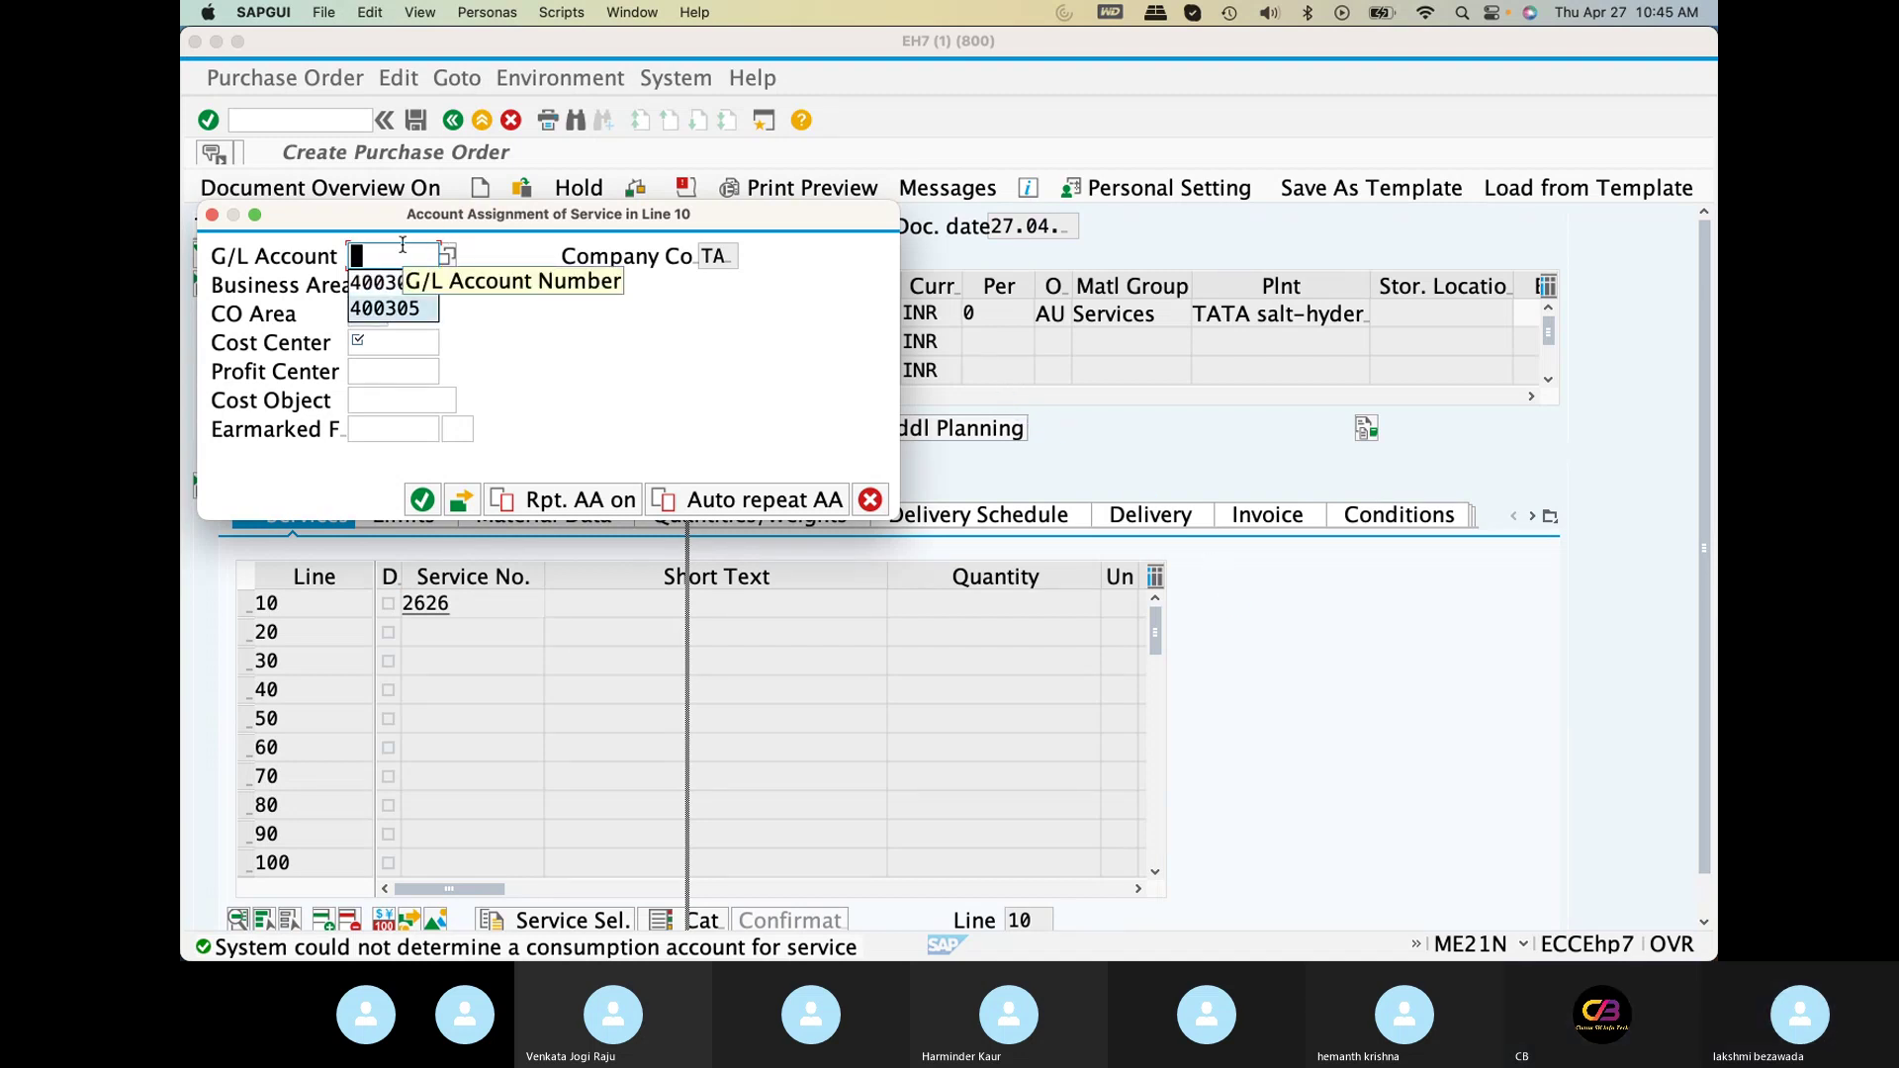
key(Return)
click(404, 343)
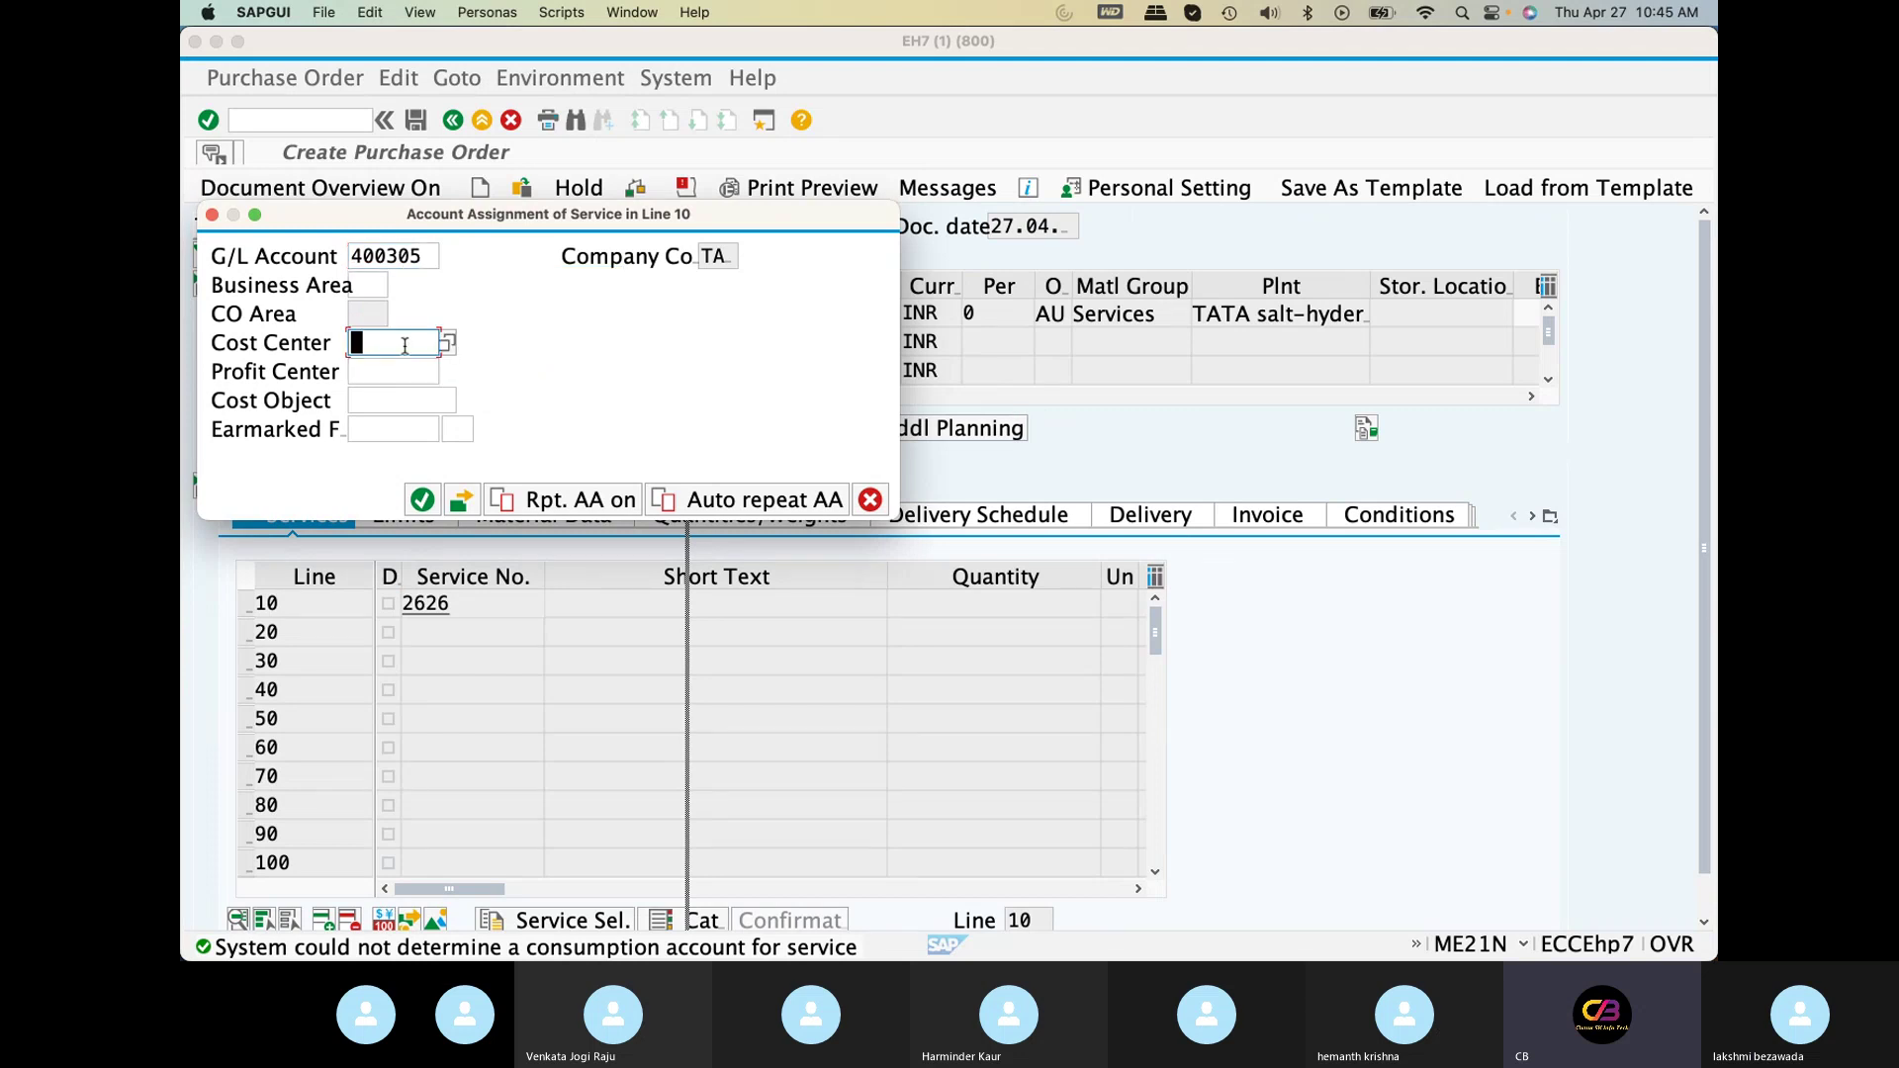
text(Test)
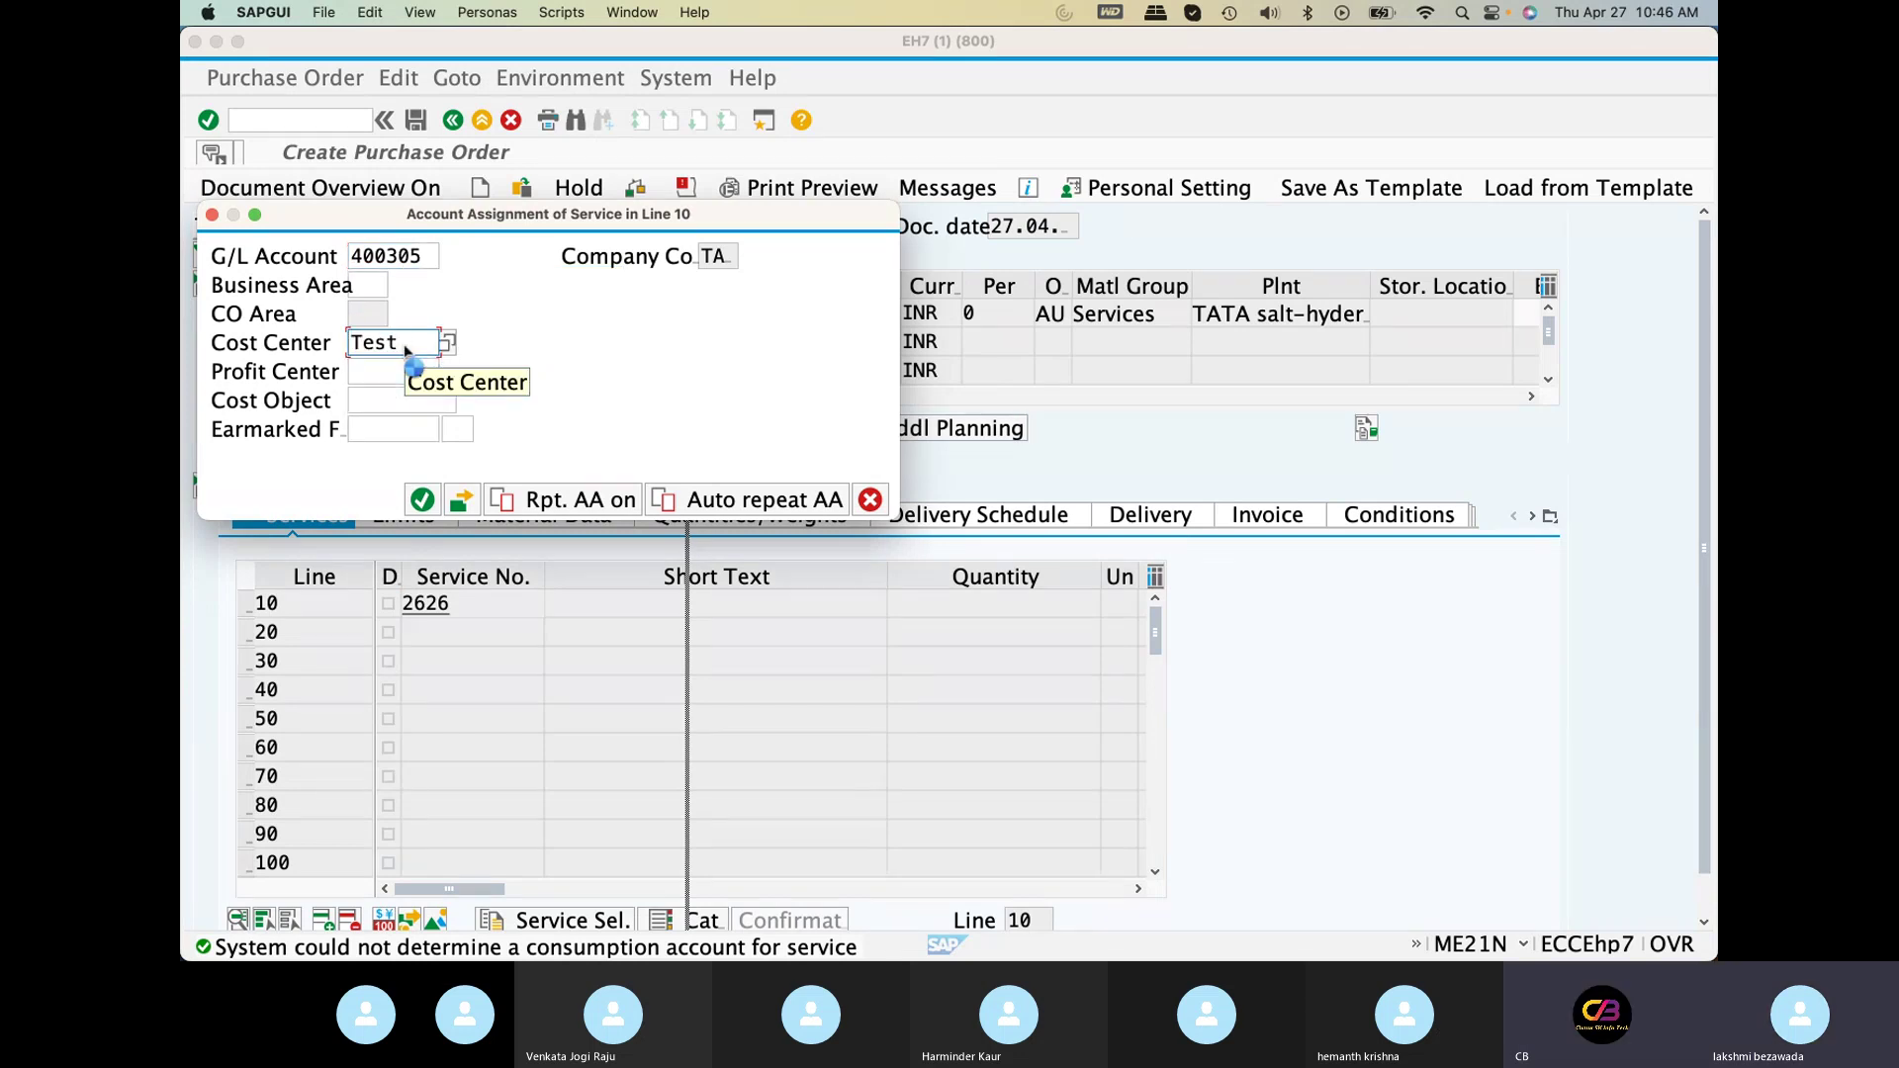
key(Return)
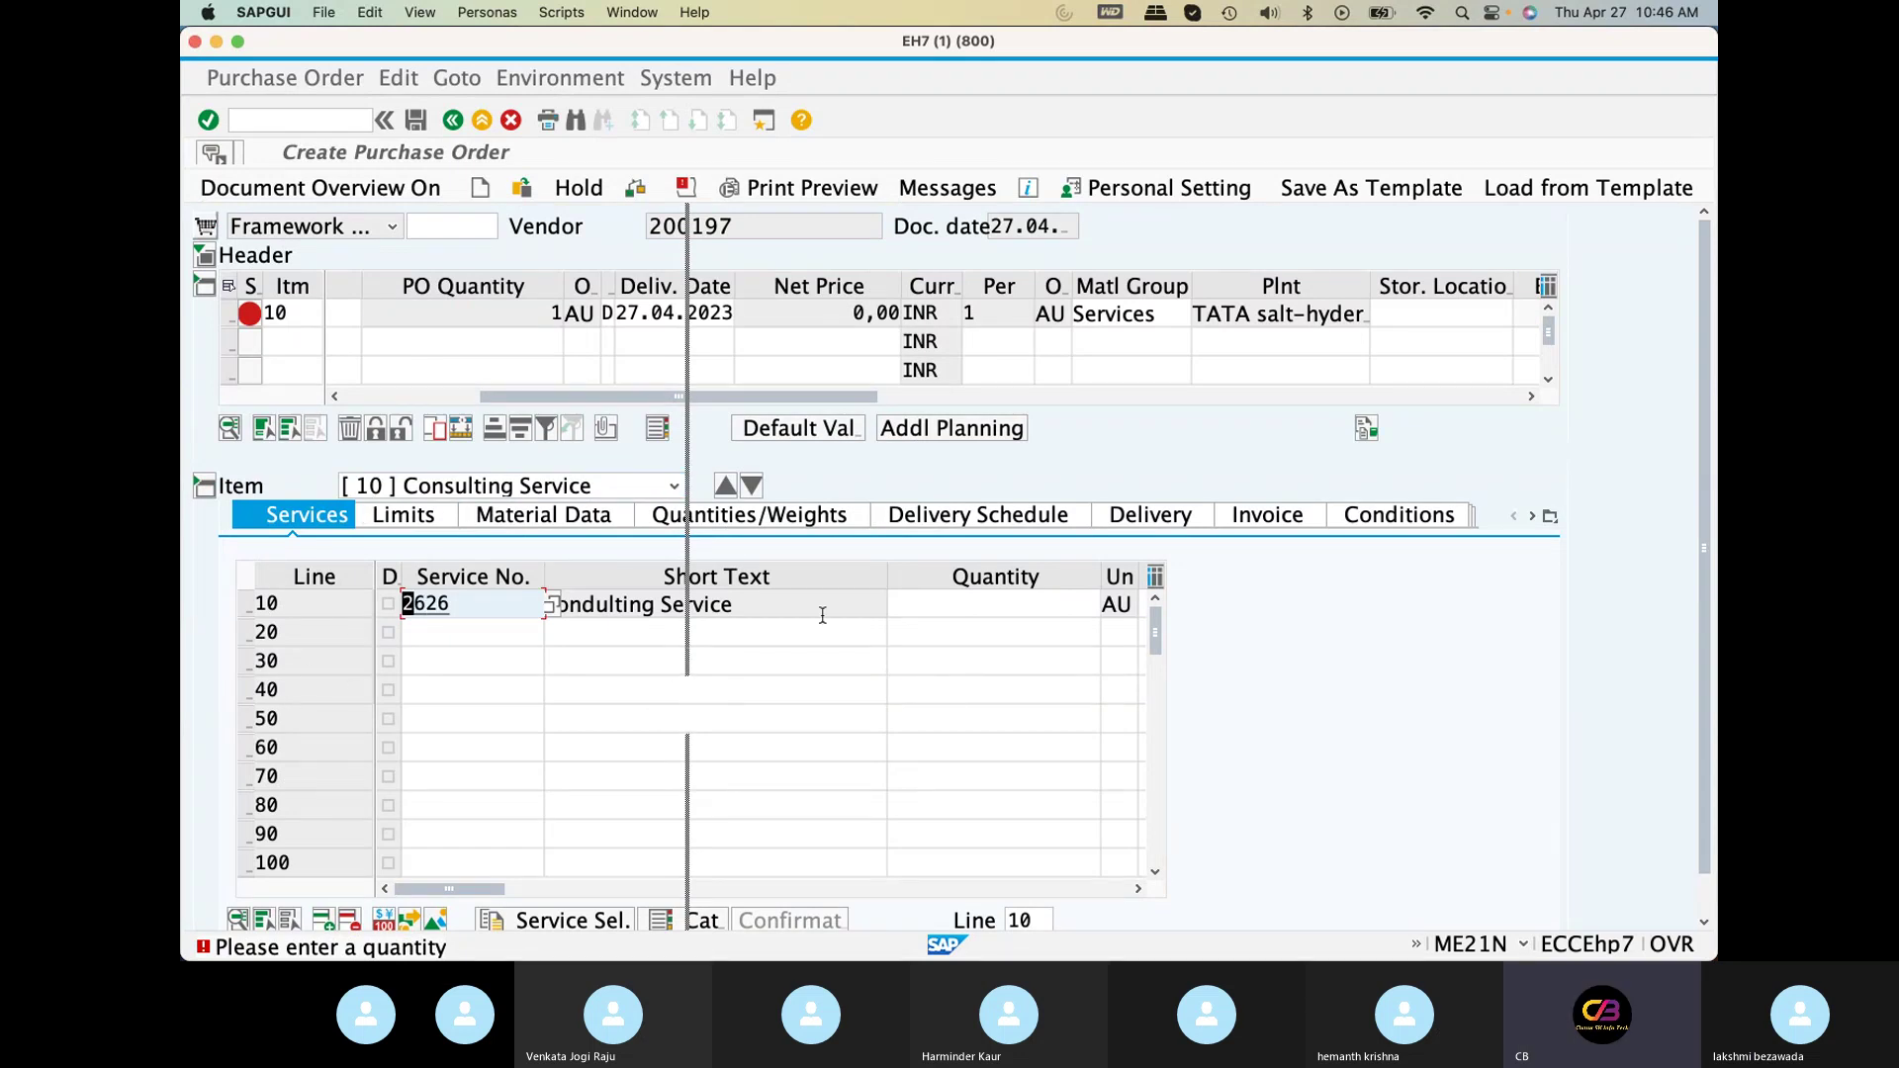
Set the quantity of service line 10 to 1
click(1003, 605)
text(1)
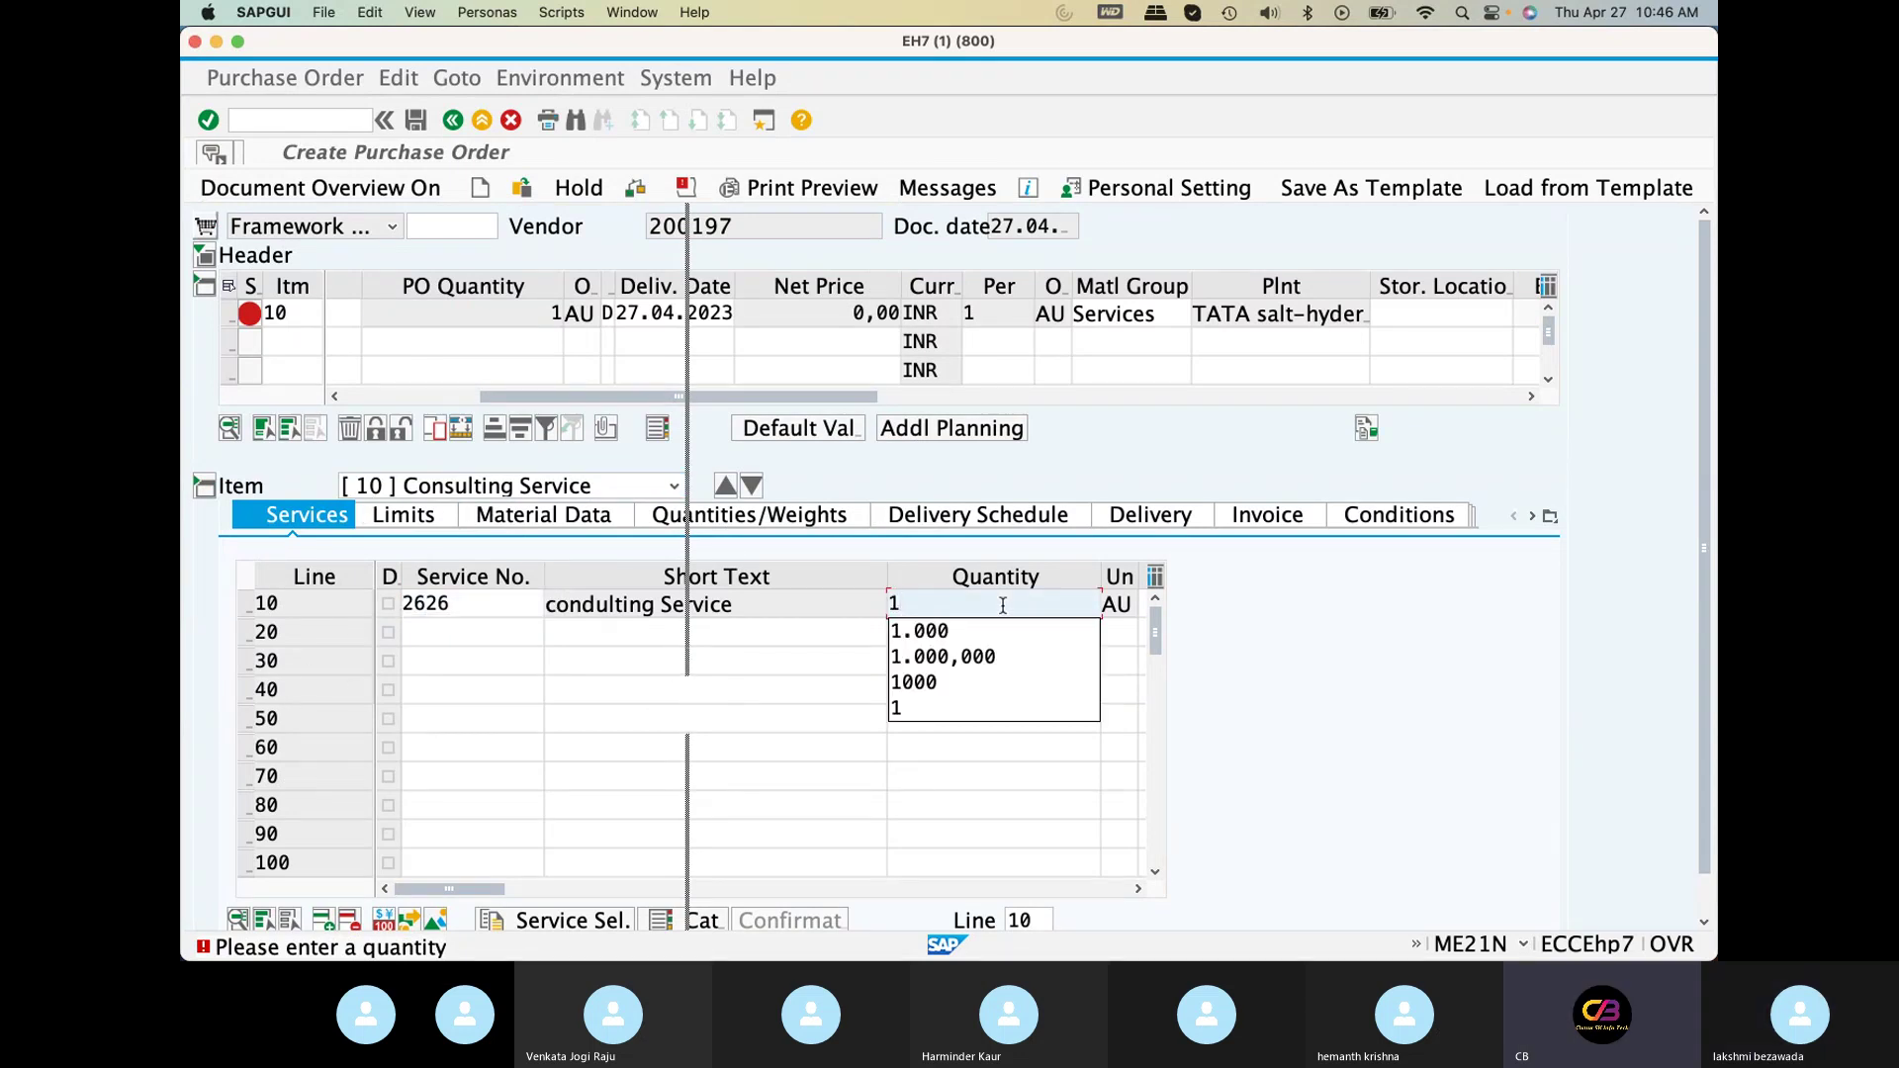
key(Return)
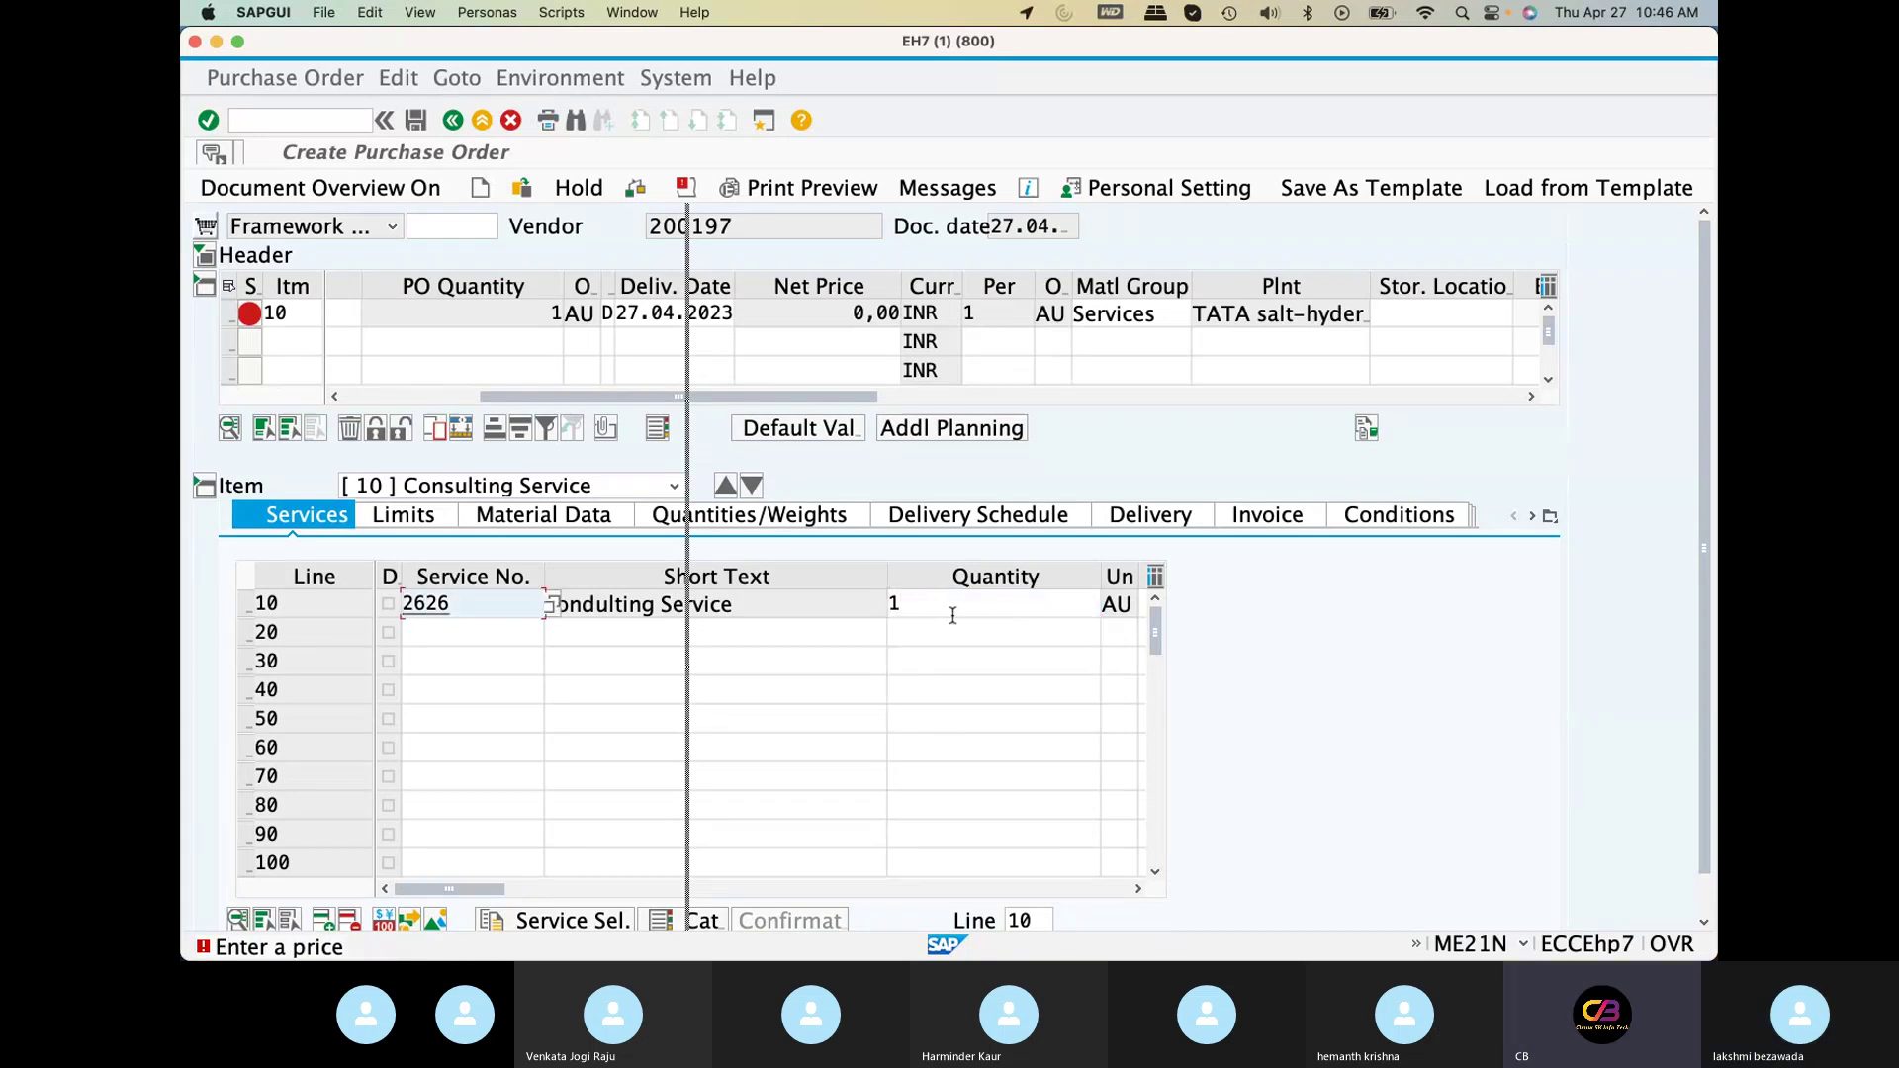
Set the gross price of service line 10 to 2000 and validate the entry
drag(450, 888, 645, 889)
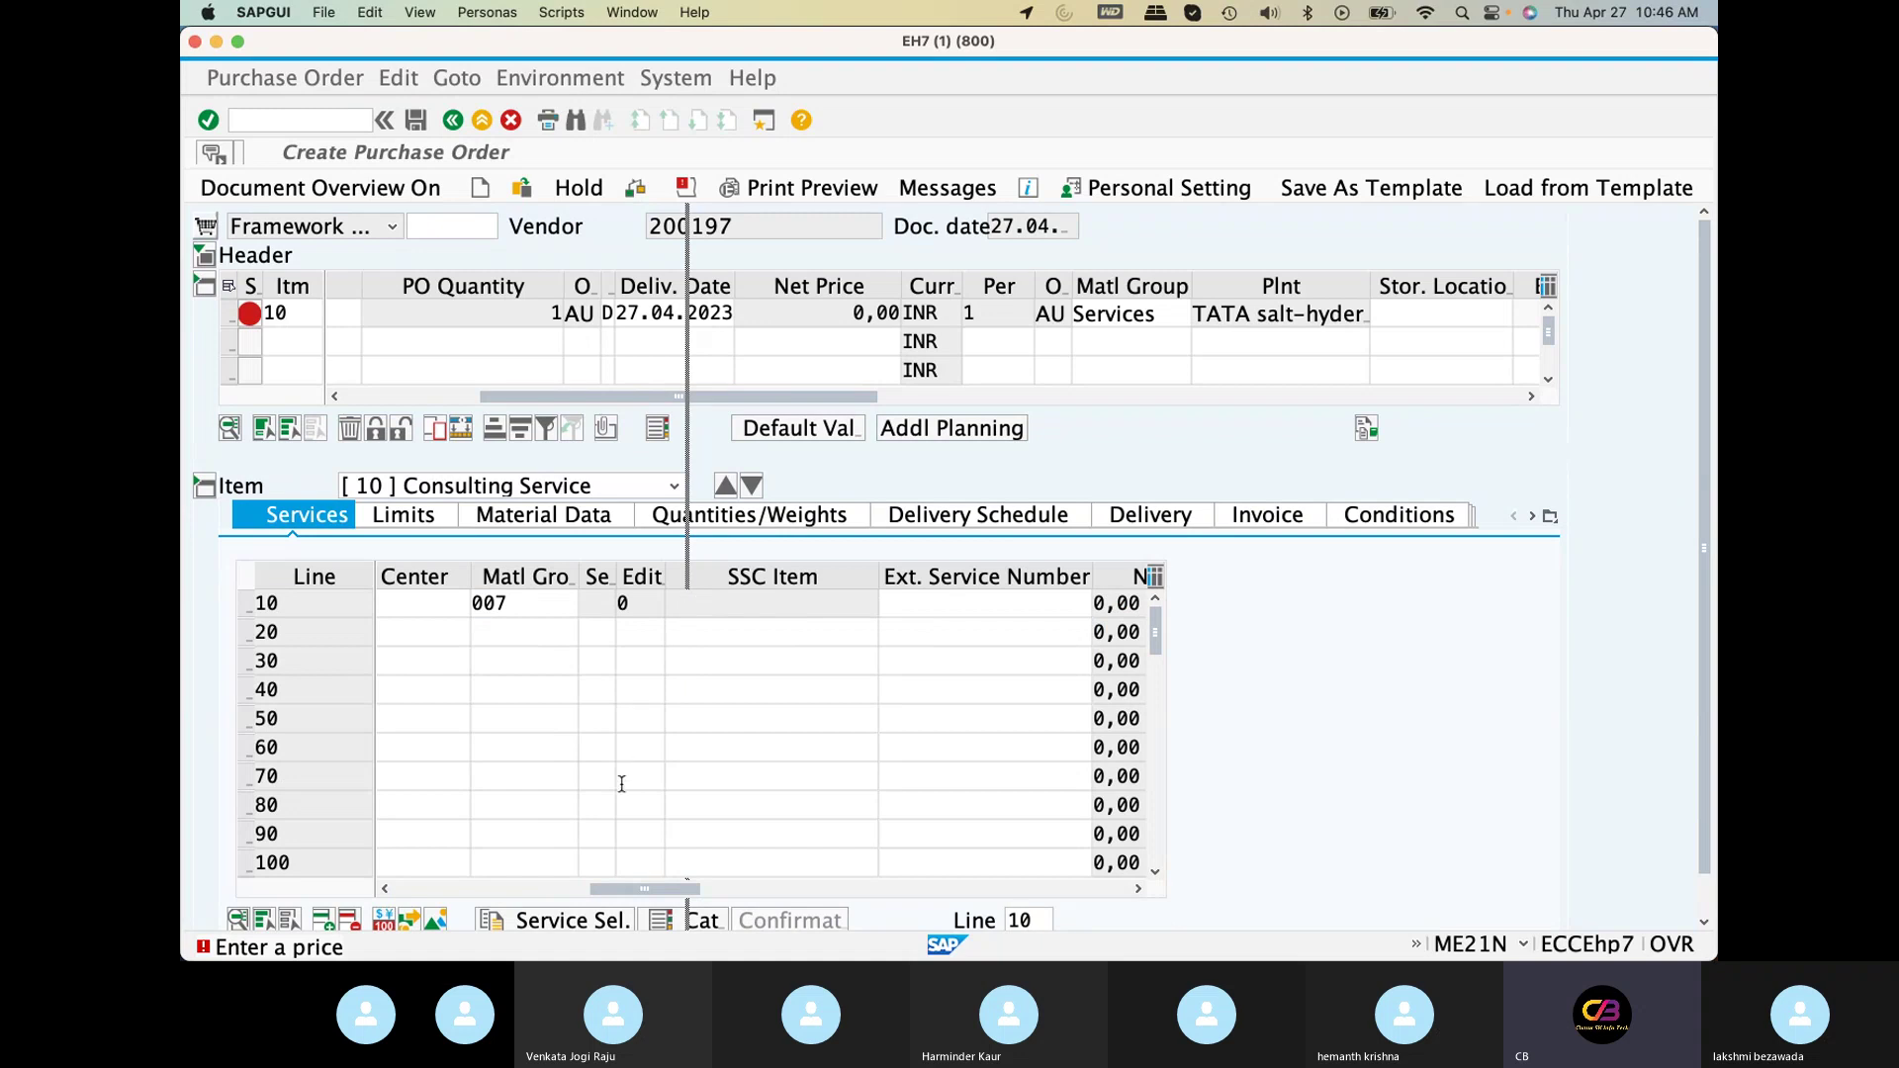
drag(645, 888, 567, 888)
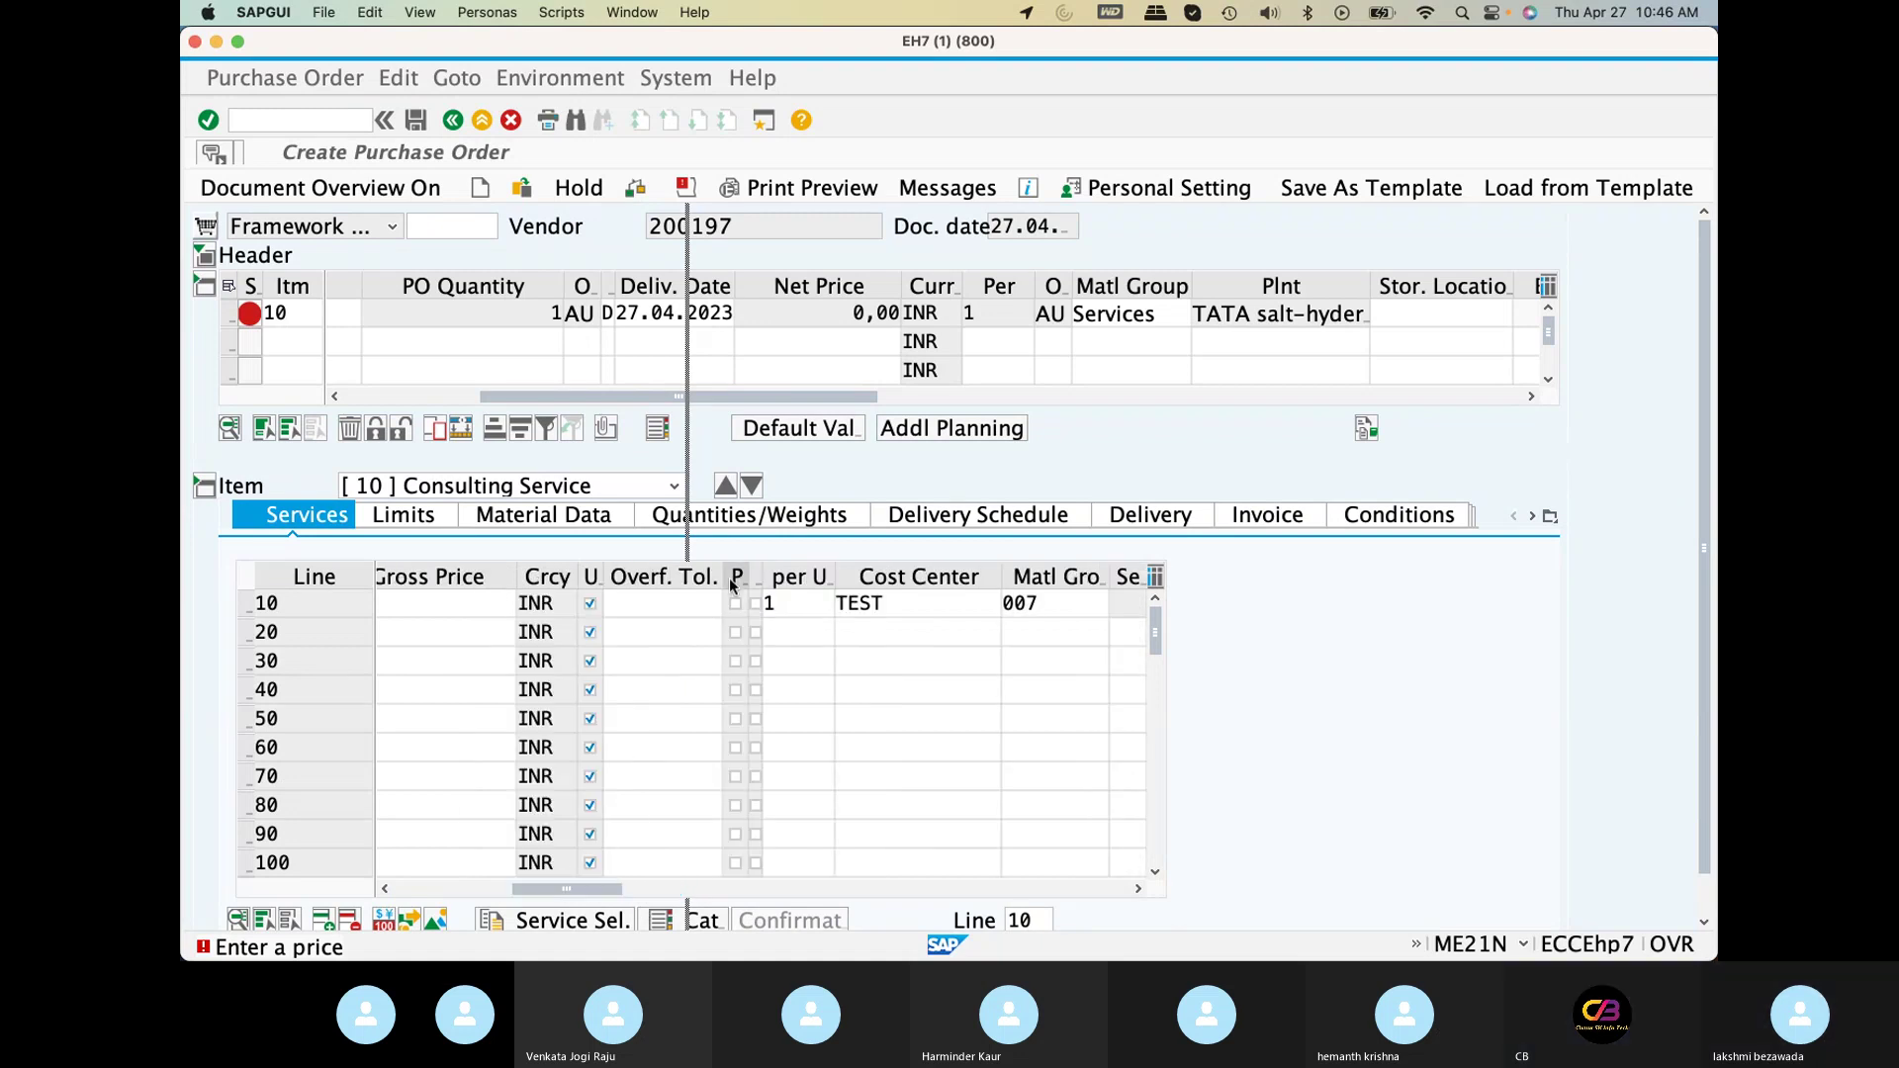
click(489, 602)
text(2000)
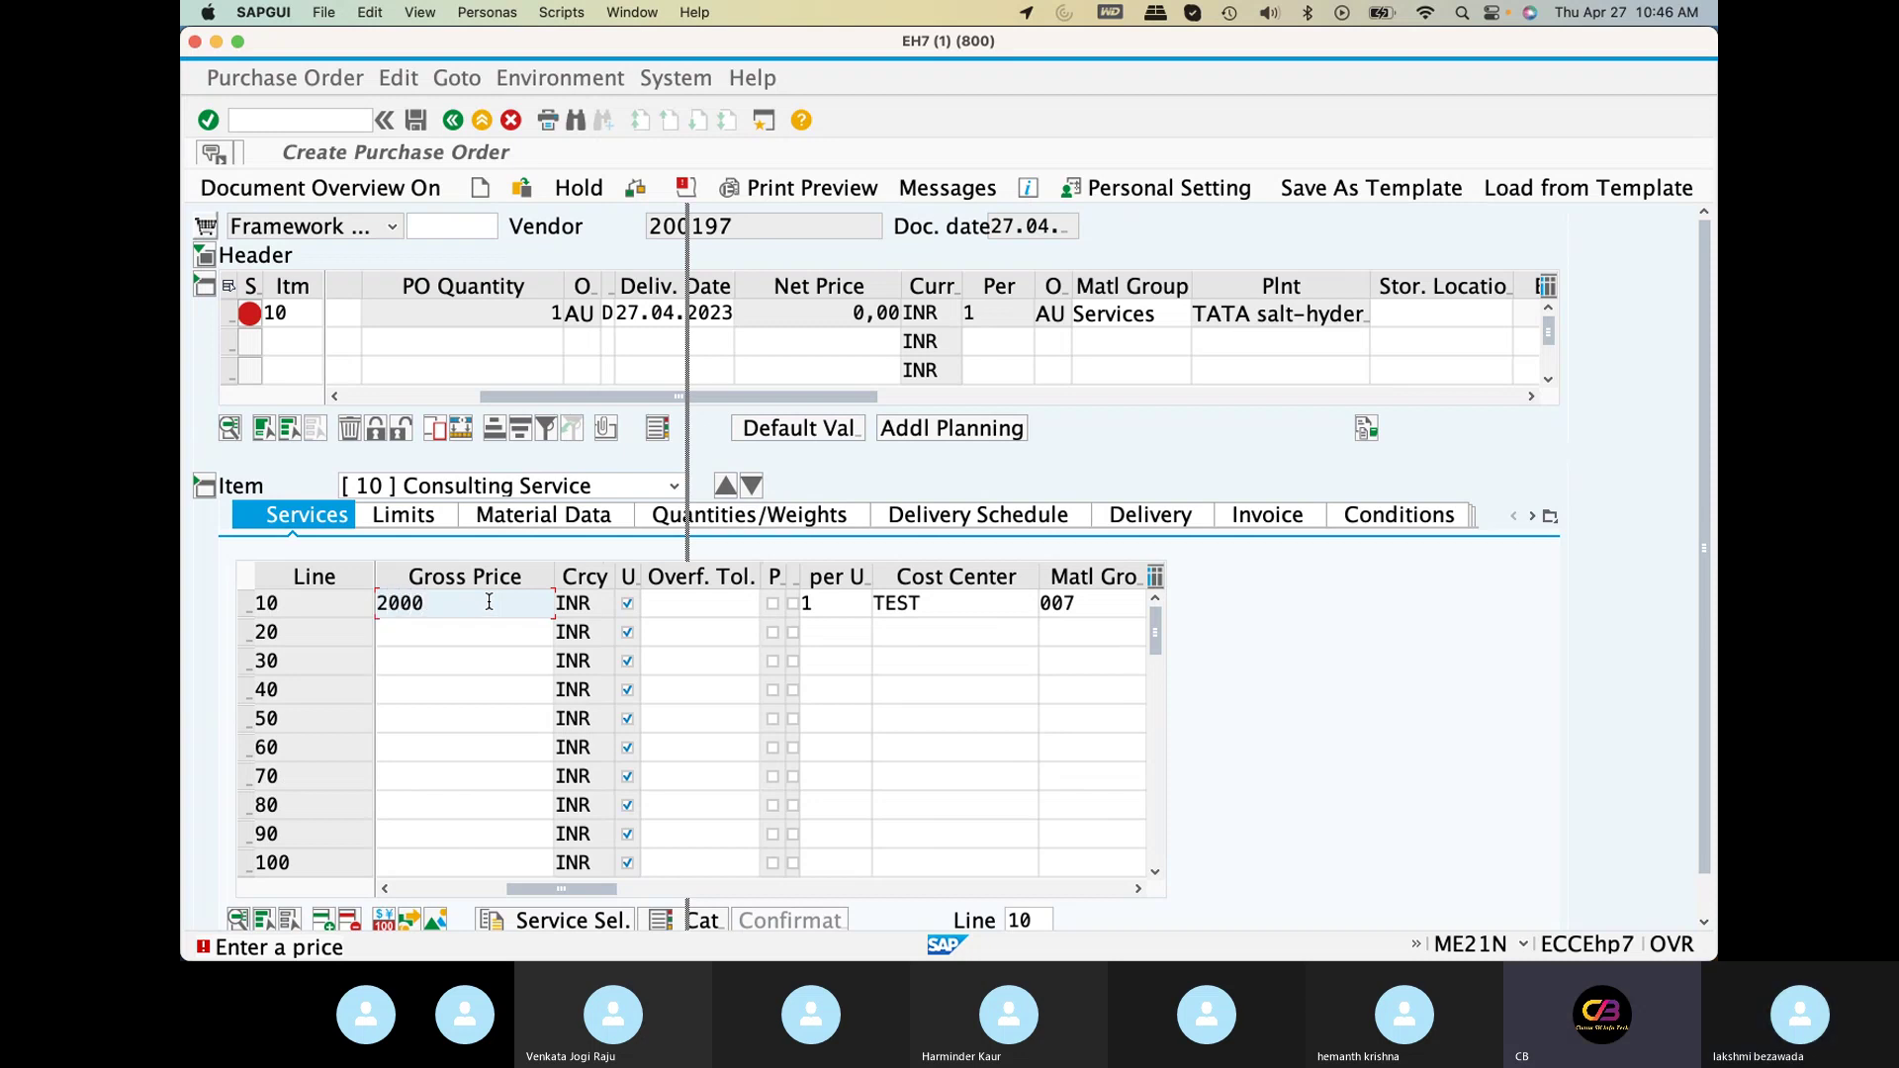
key(Return)
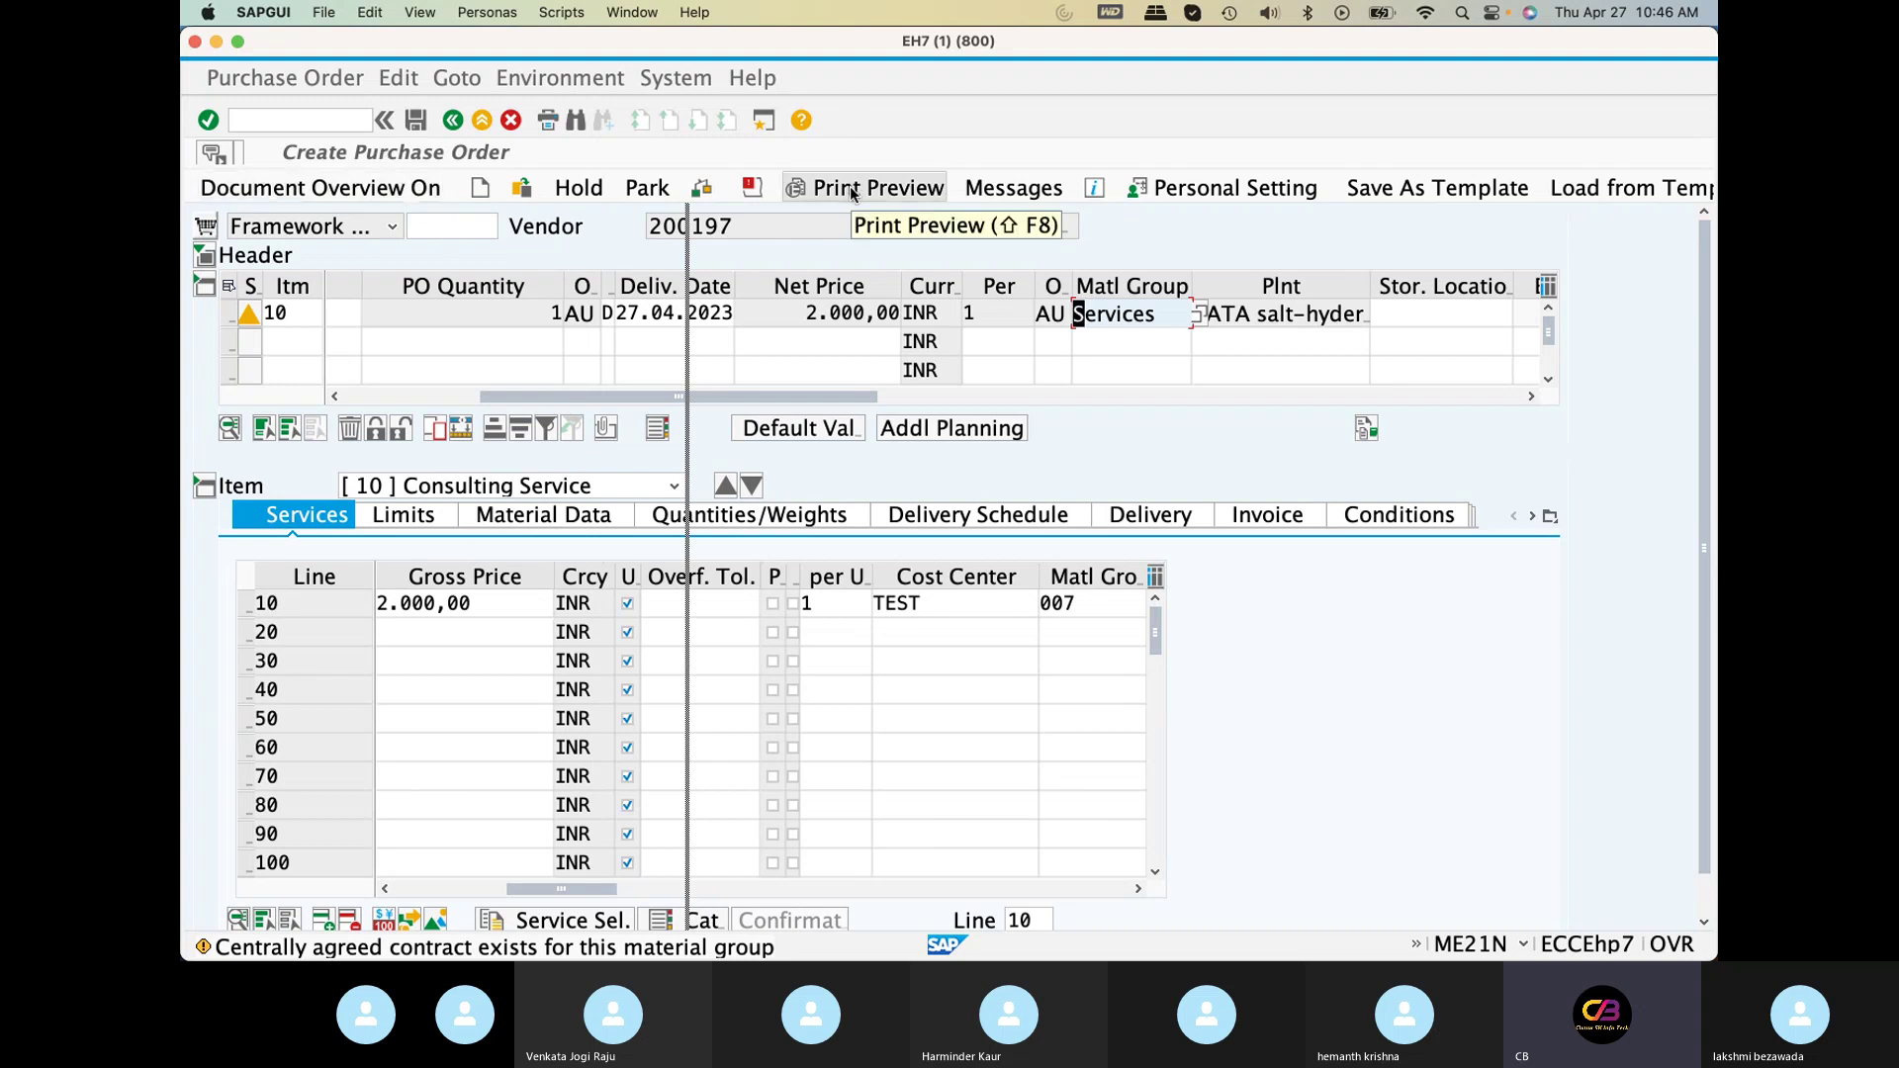
Open the output messages of the purchase order
click(993, 187)
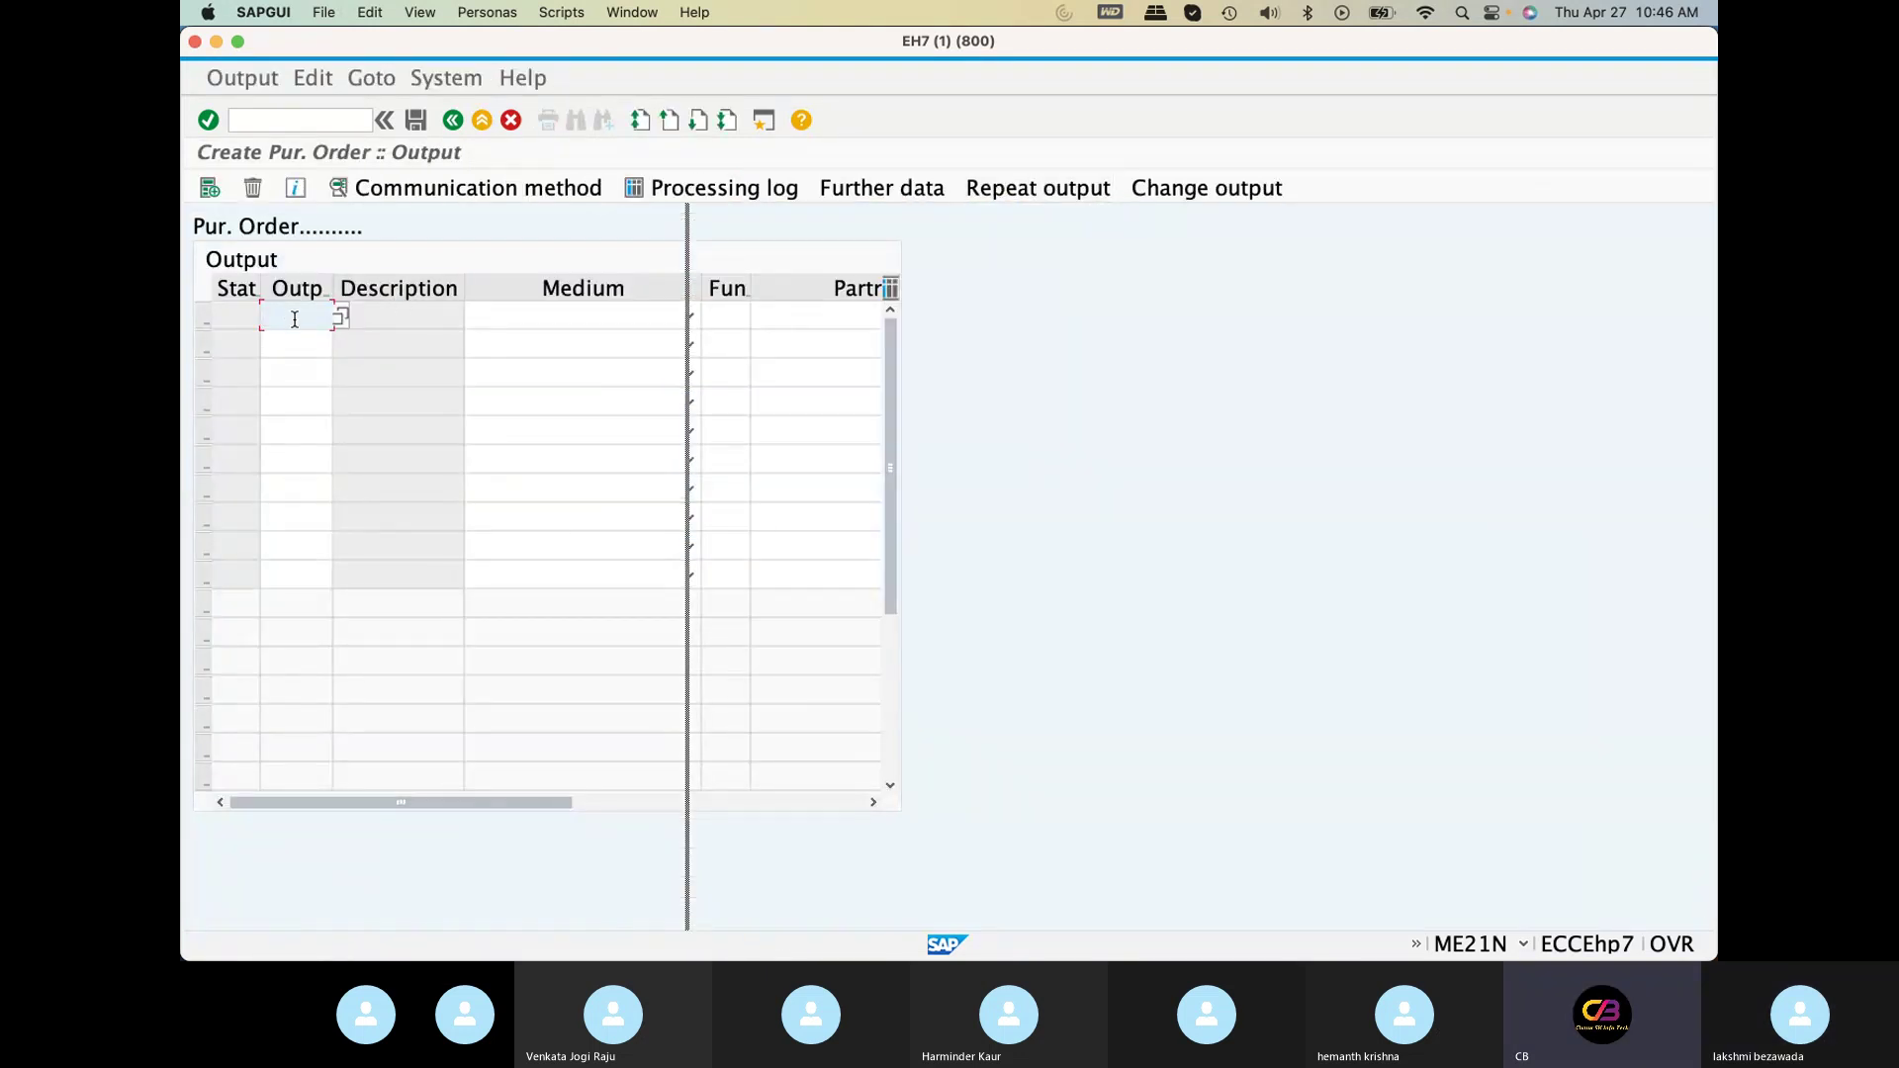
click(295, 319)
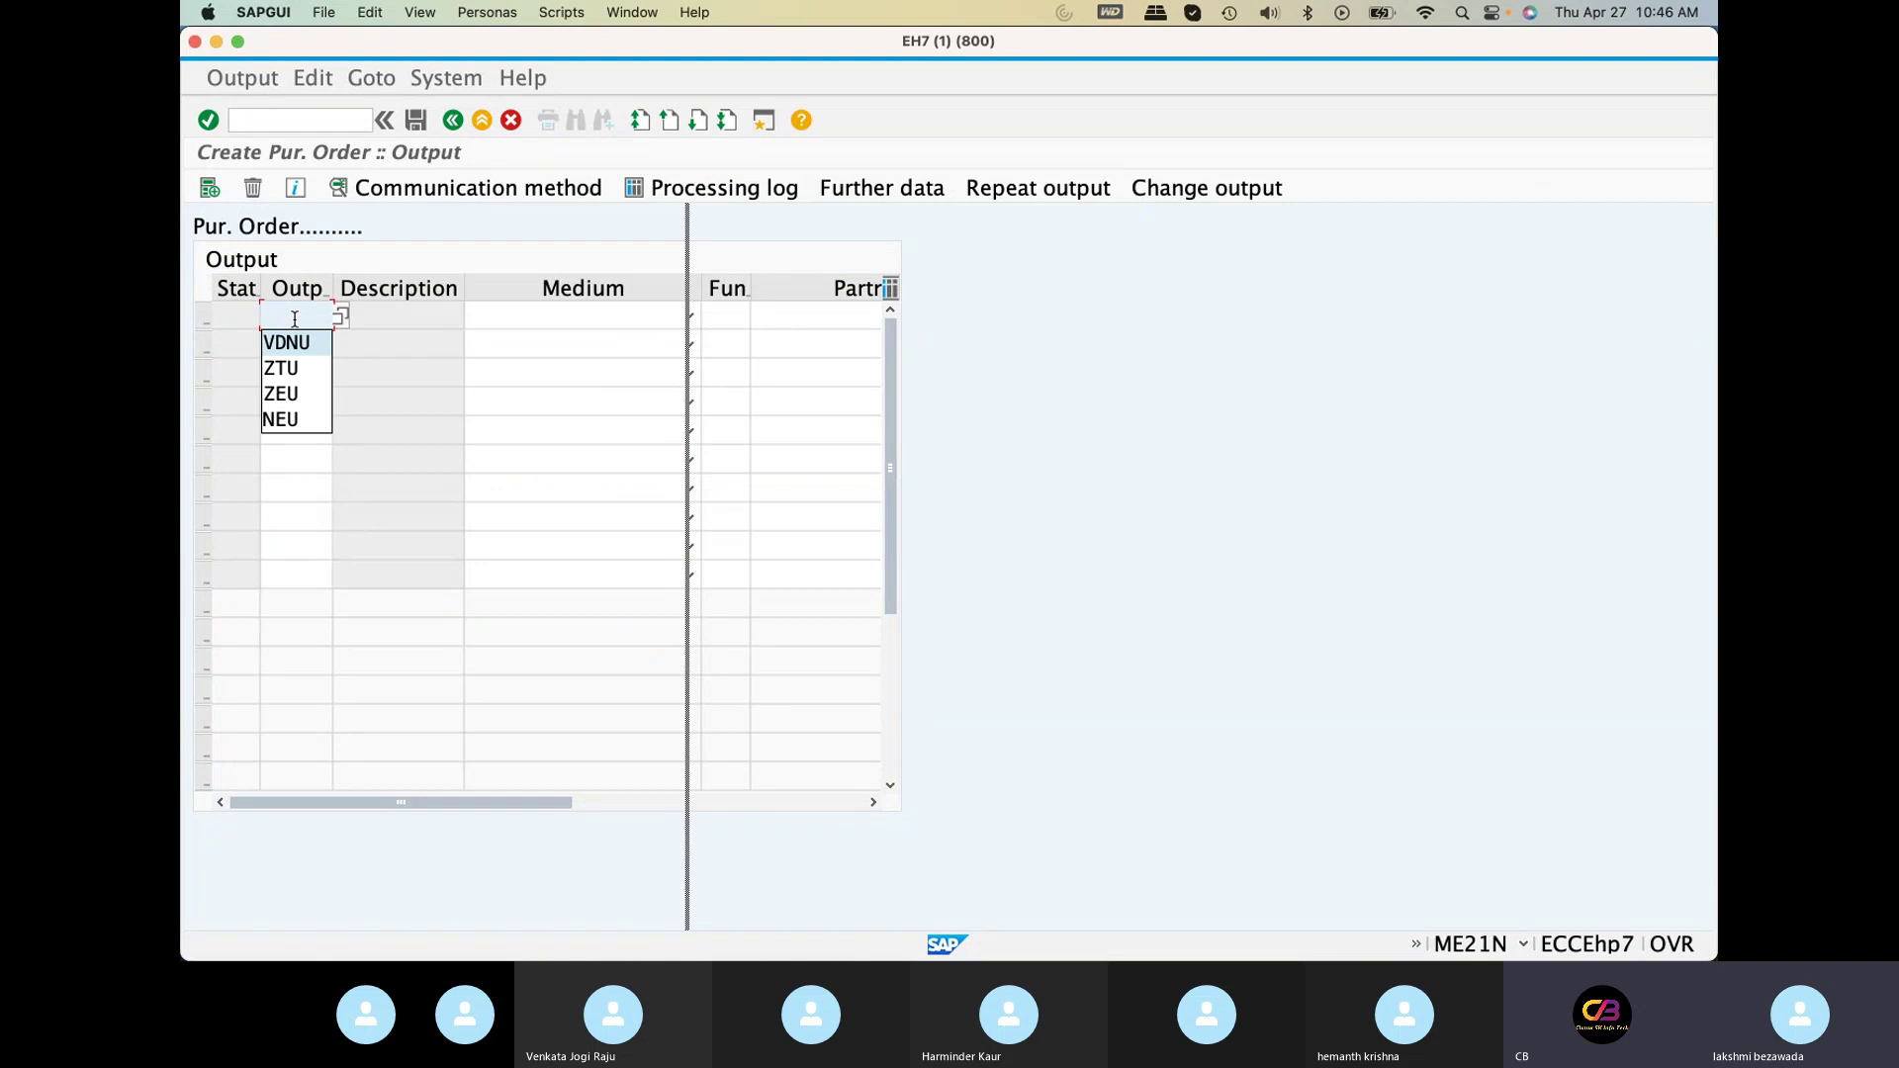
key(Return)
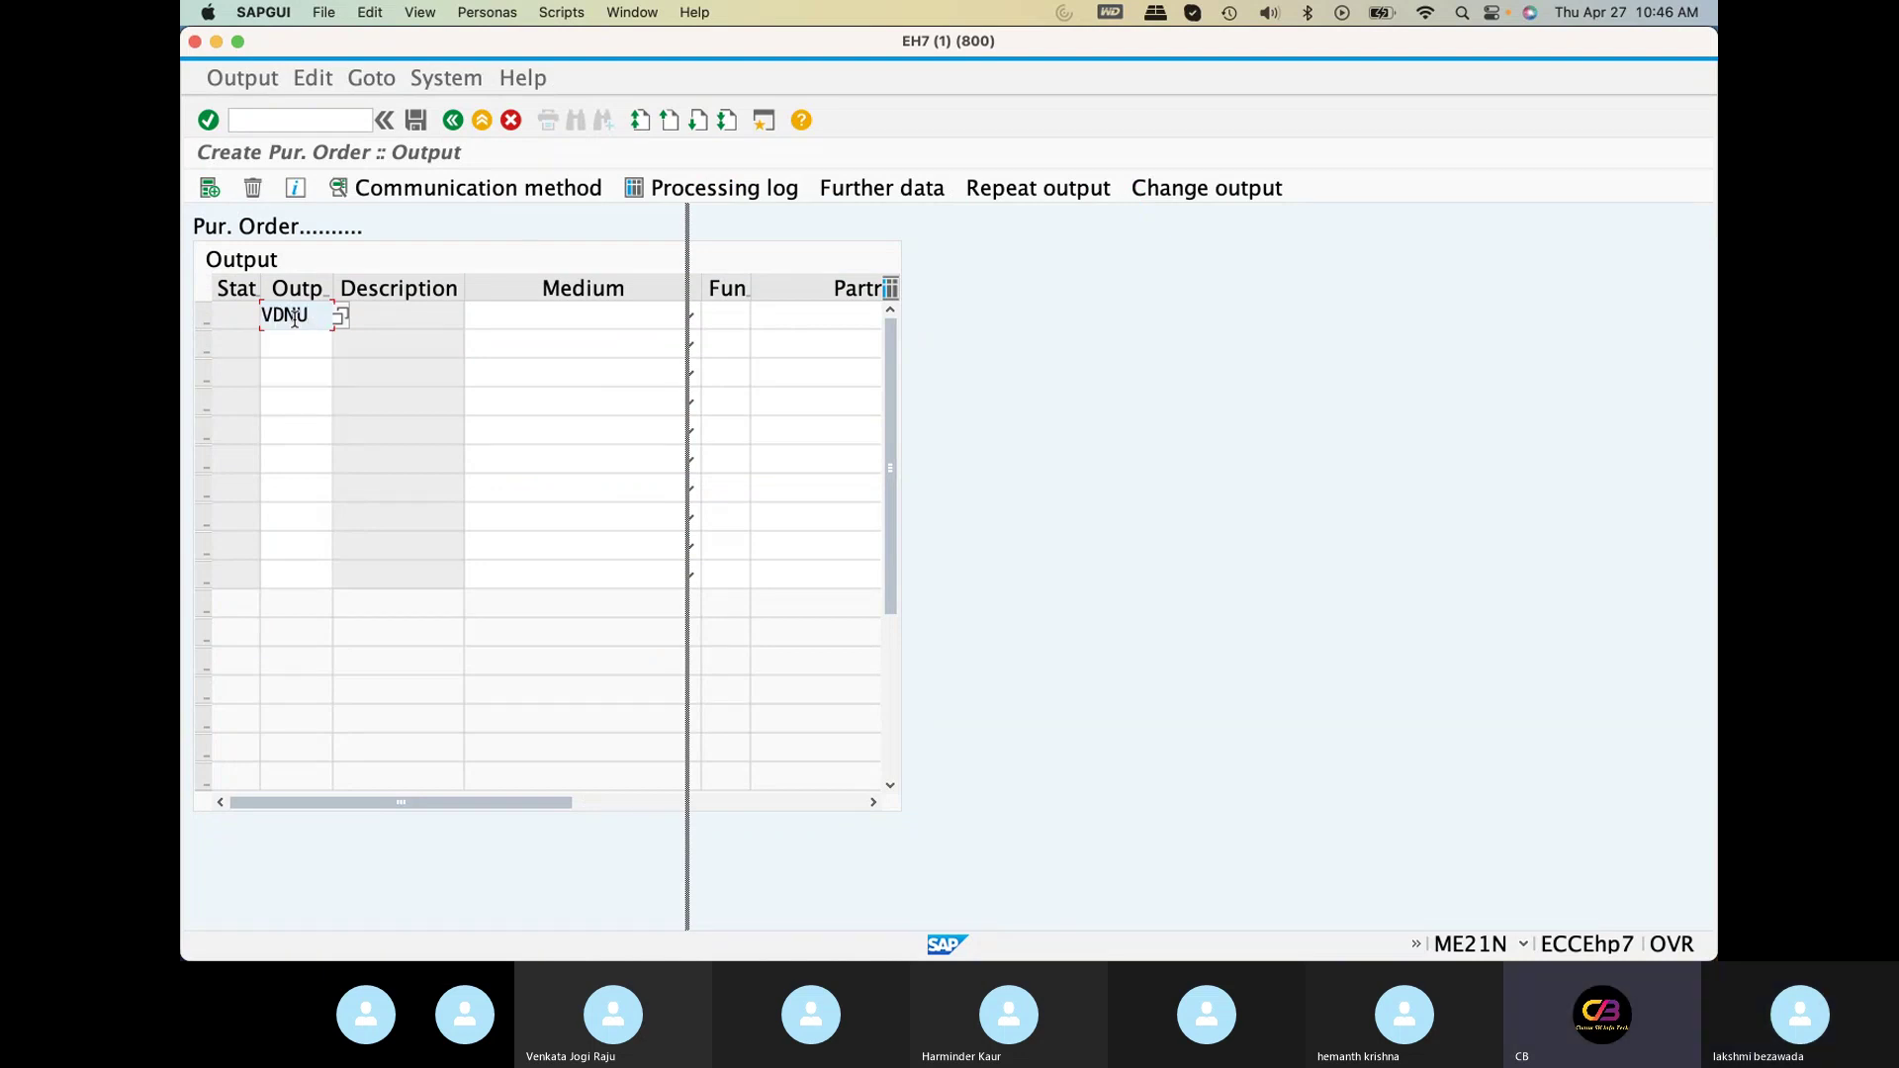
key(BackSpace)
key(BackSpace)
key(BackSpace)
key(BackSpace)
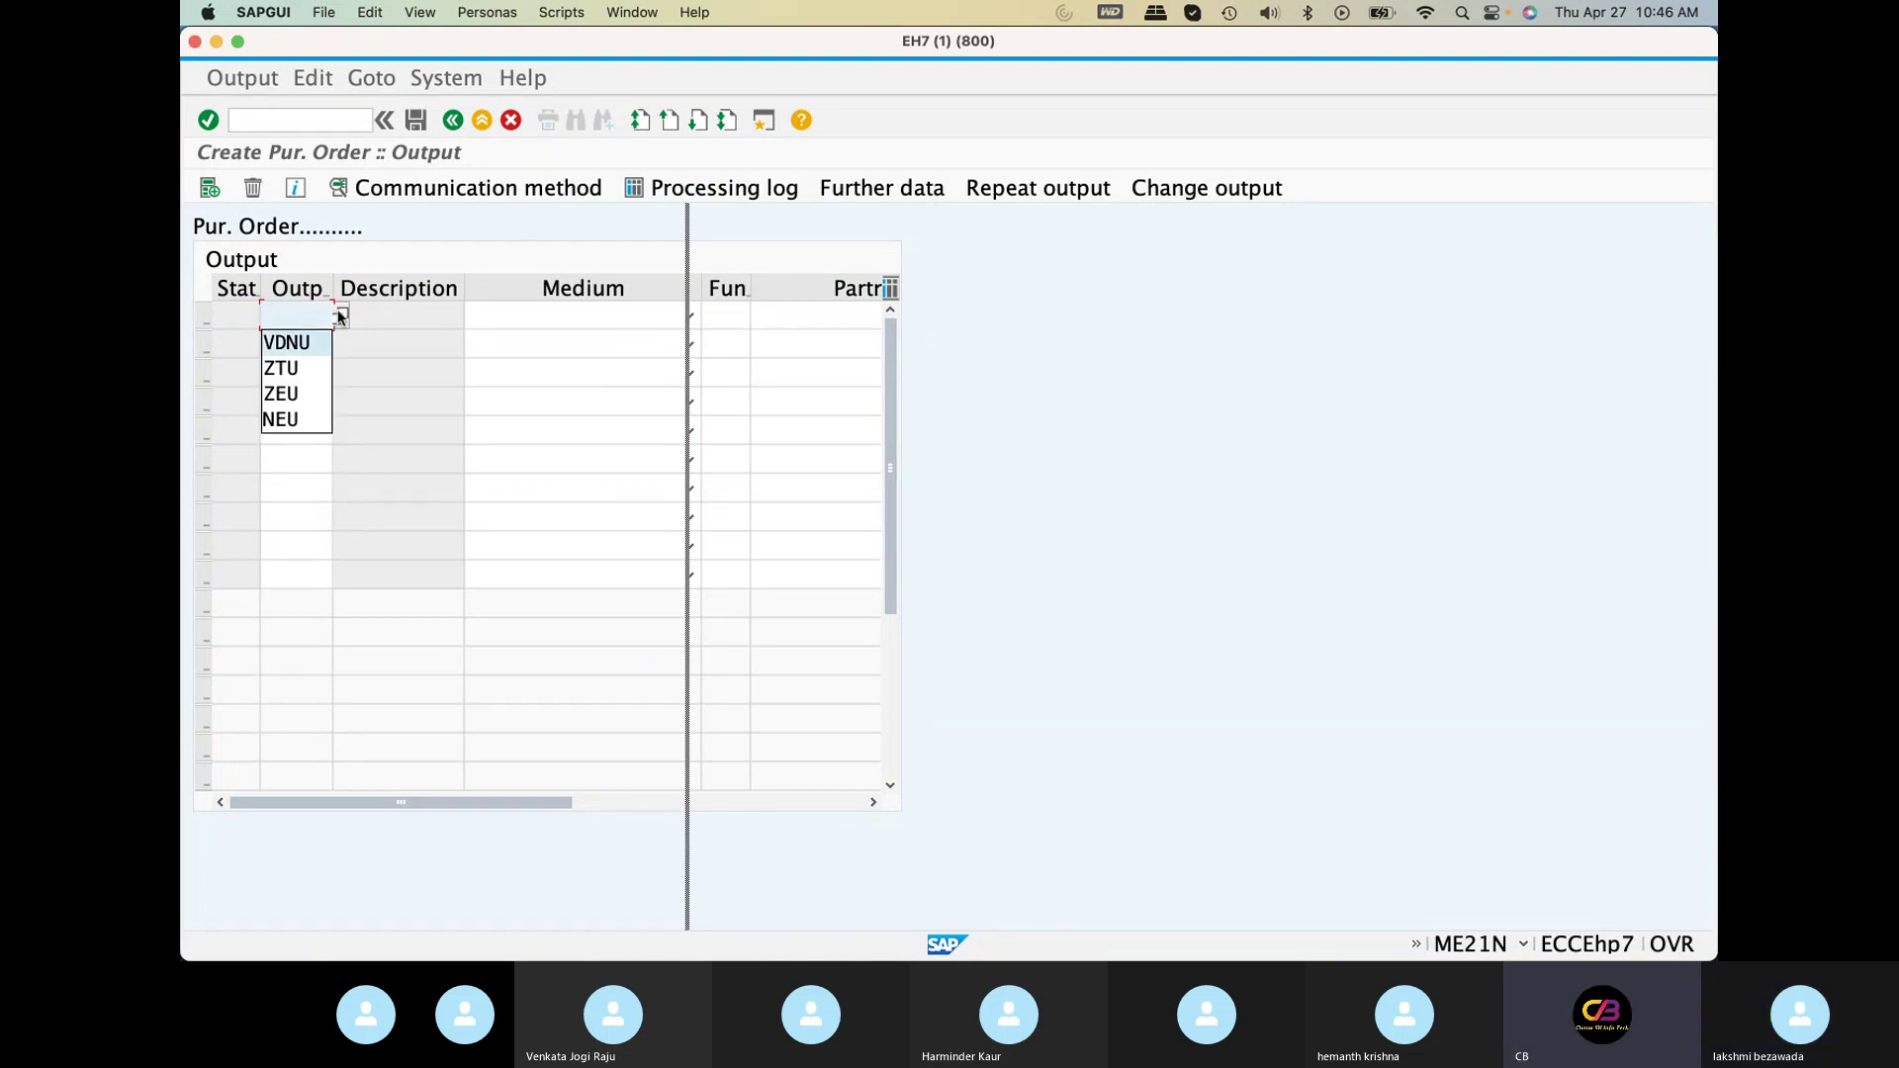
Add an output record of type VDNU with medium Print output and partner function VN, and validate it
click(340, 316)
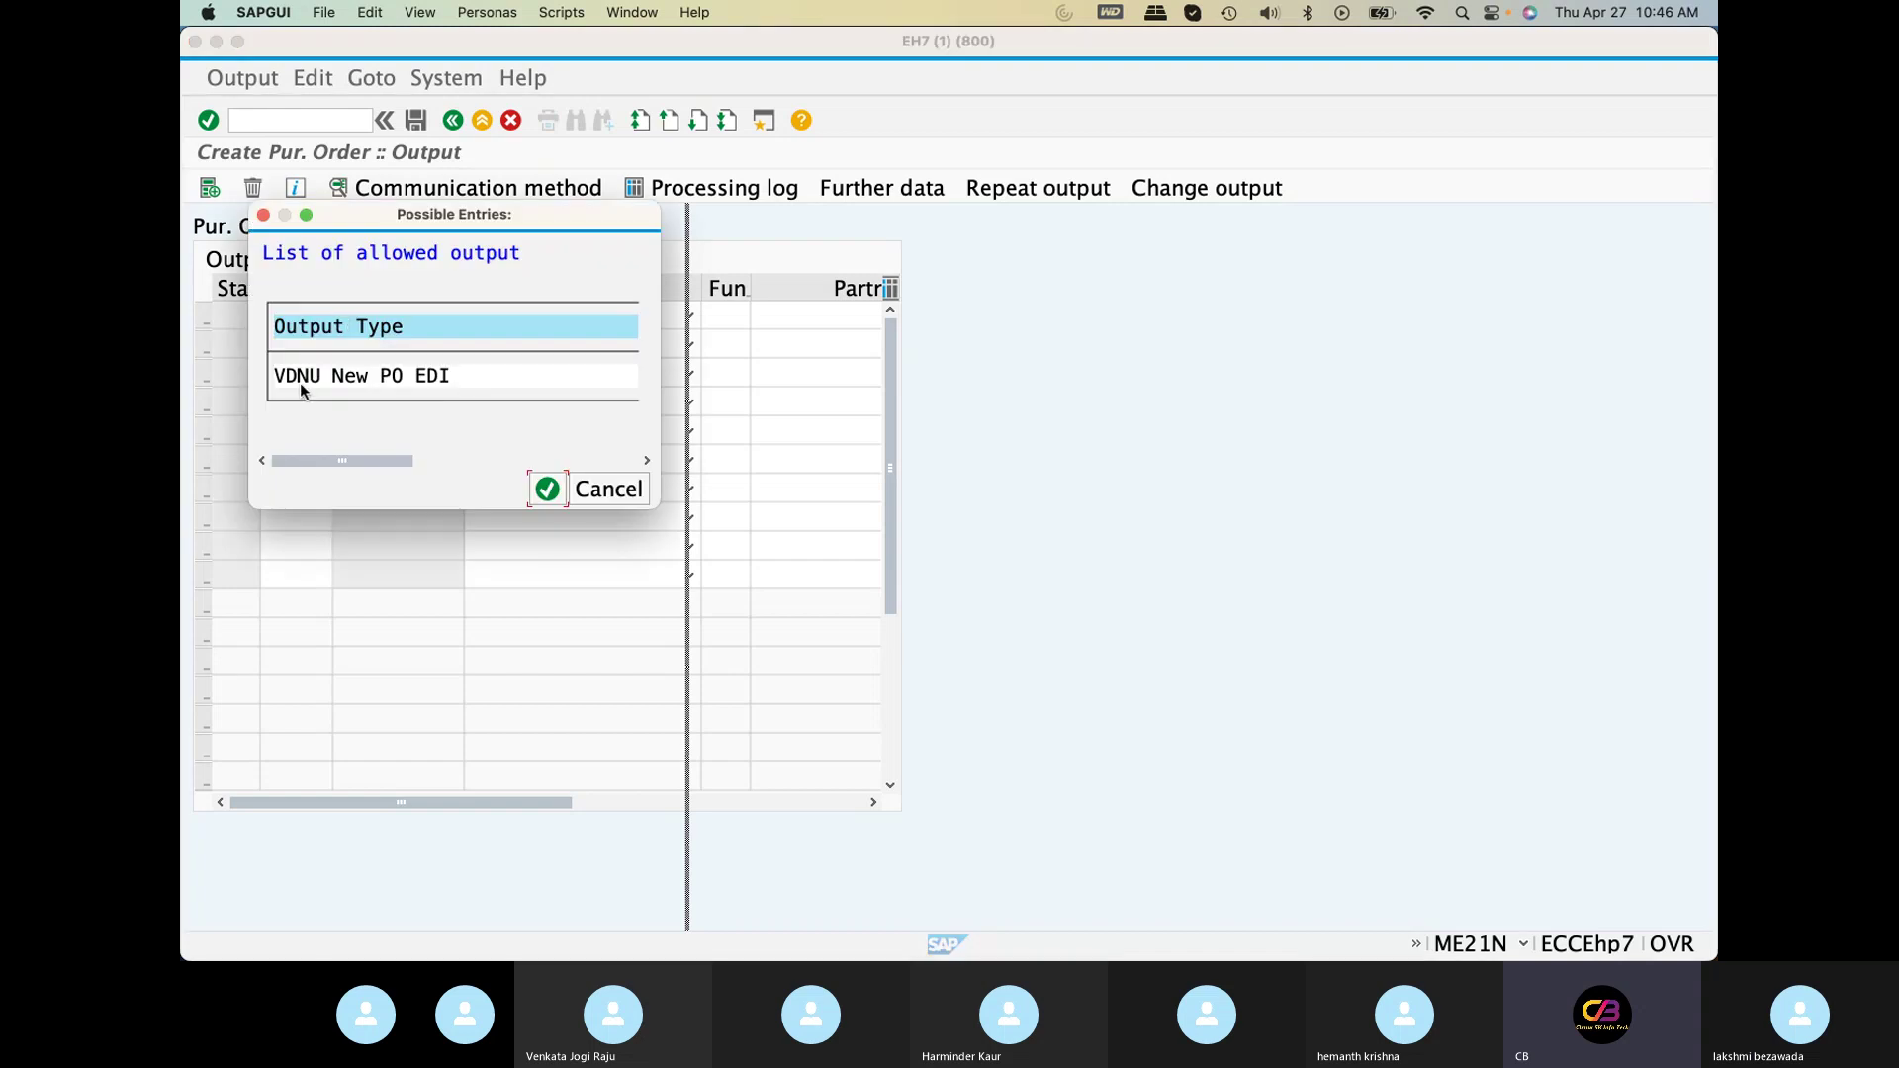
click(300, 382)
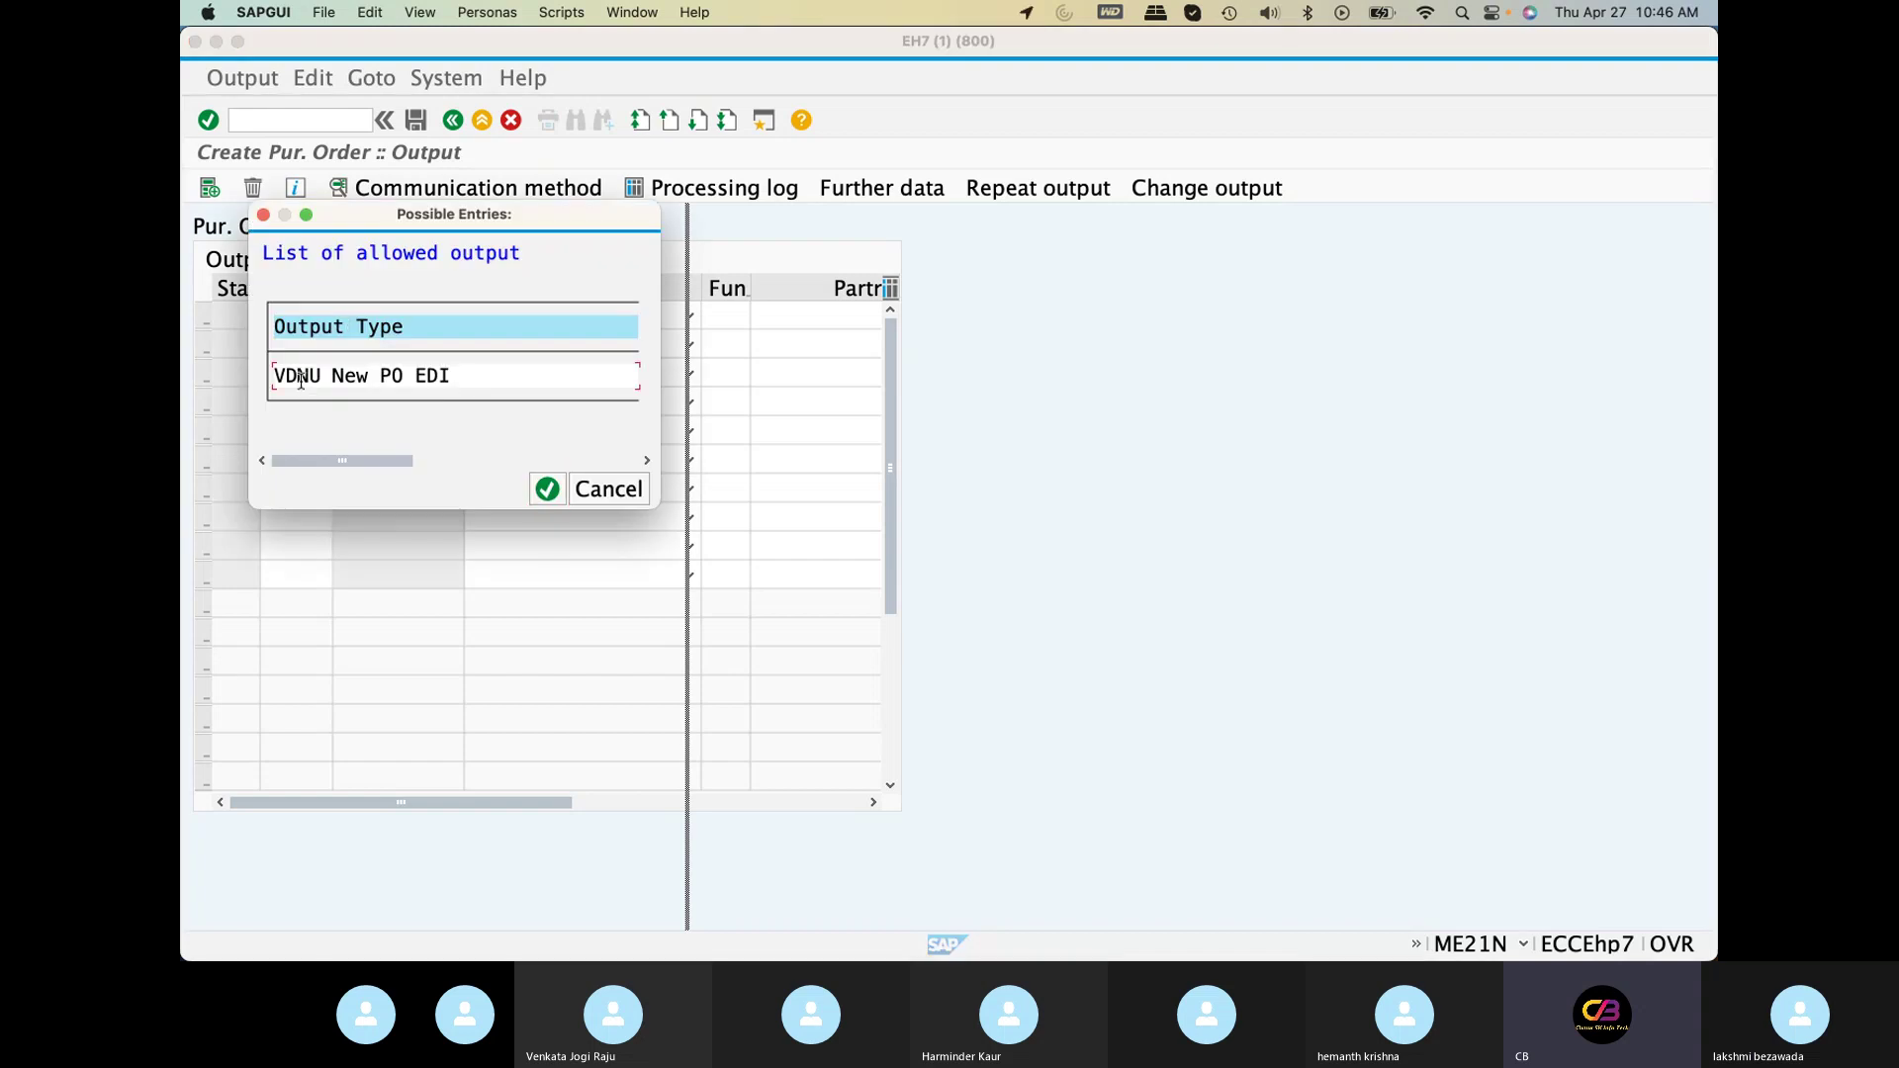
click(545, 491)
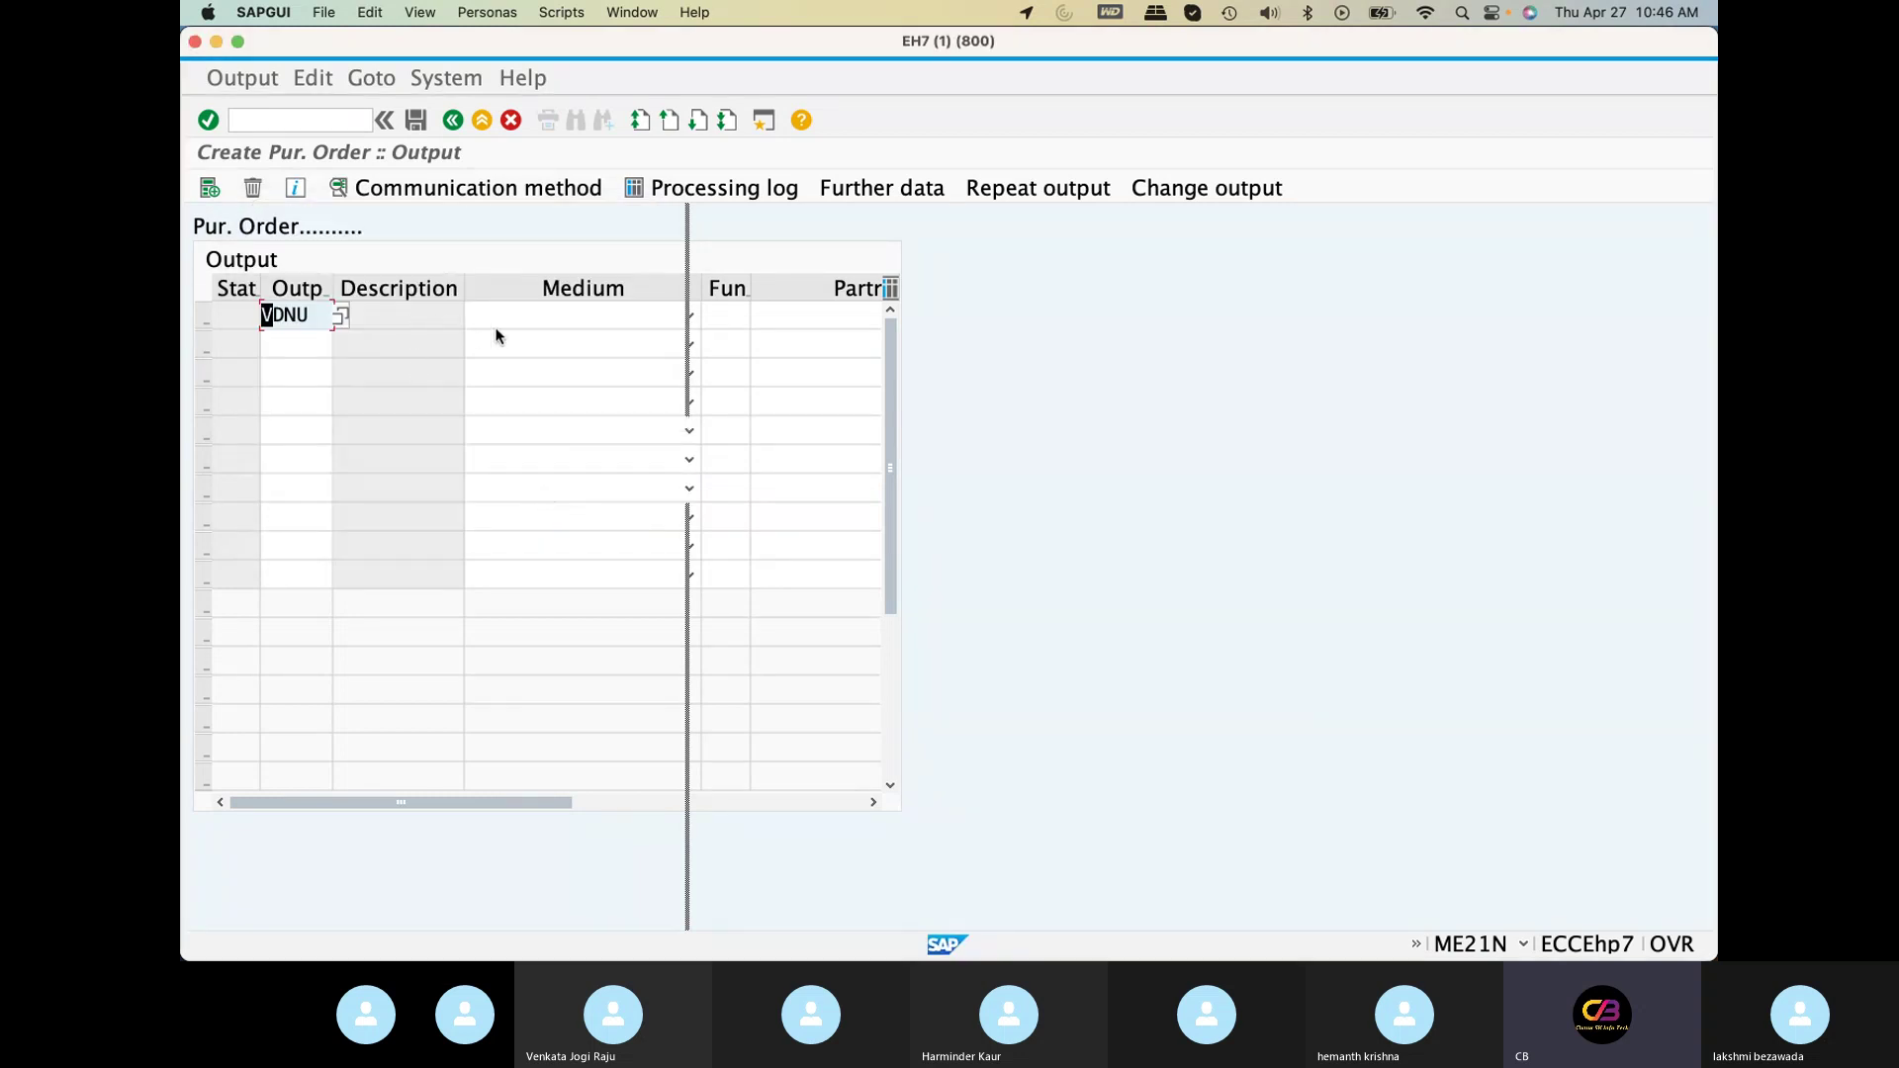
click(491, 317)
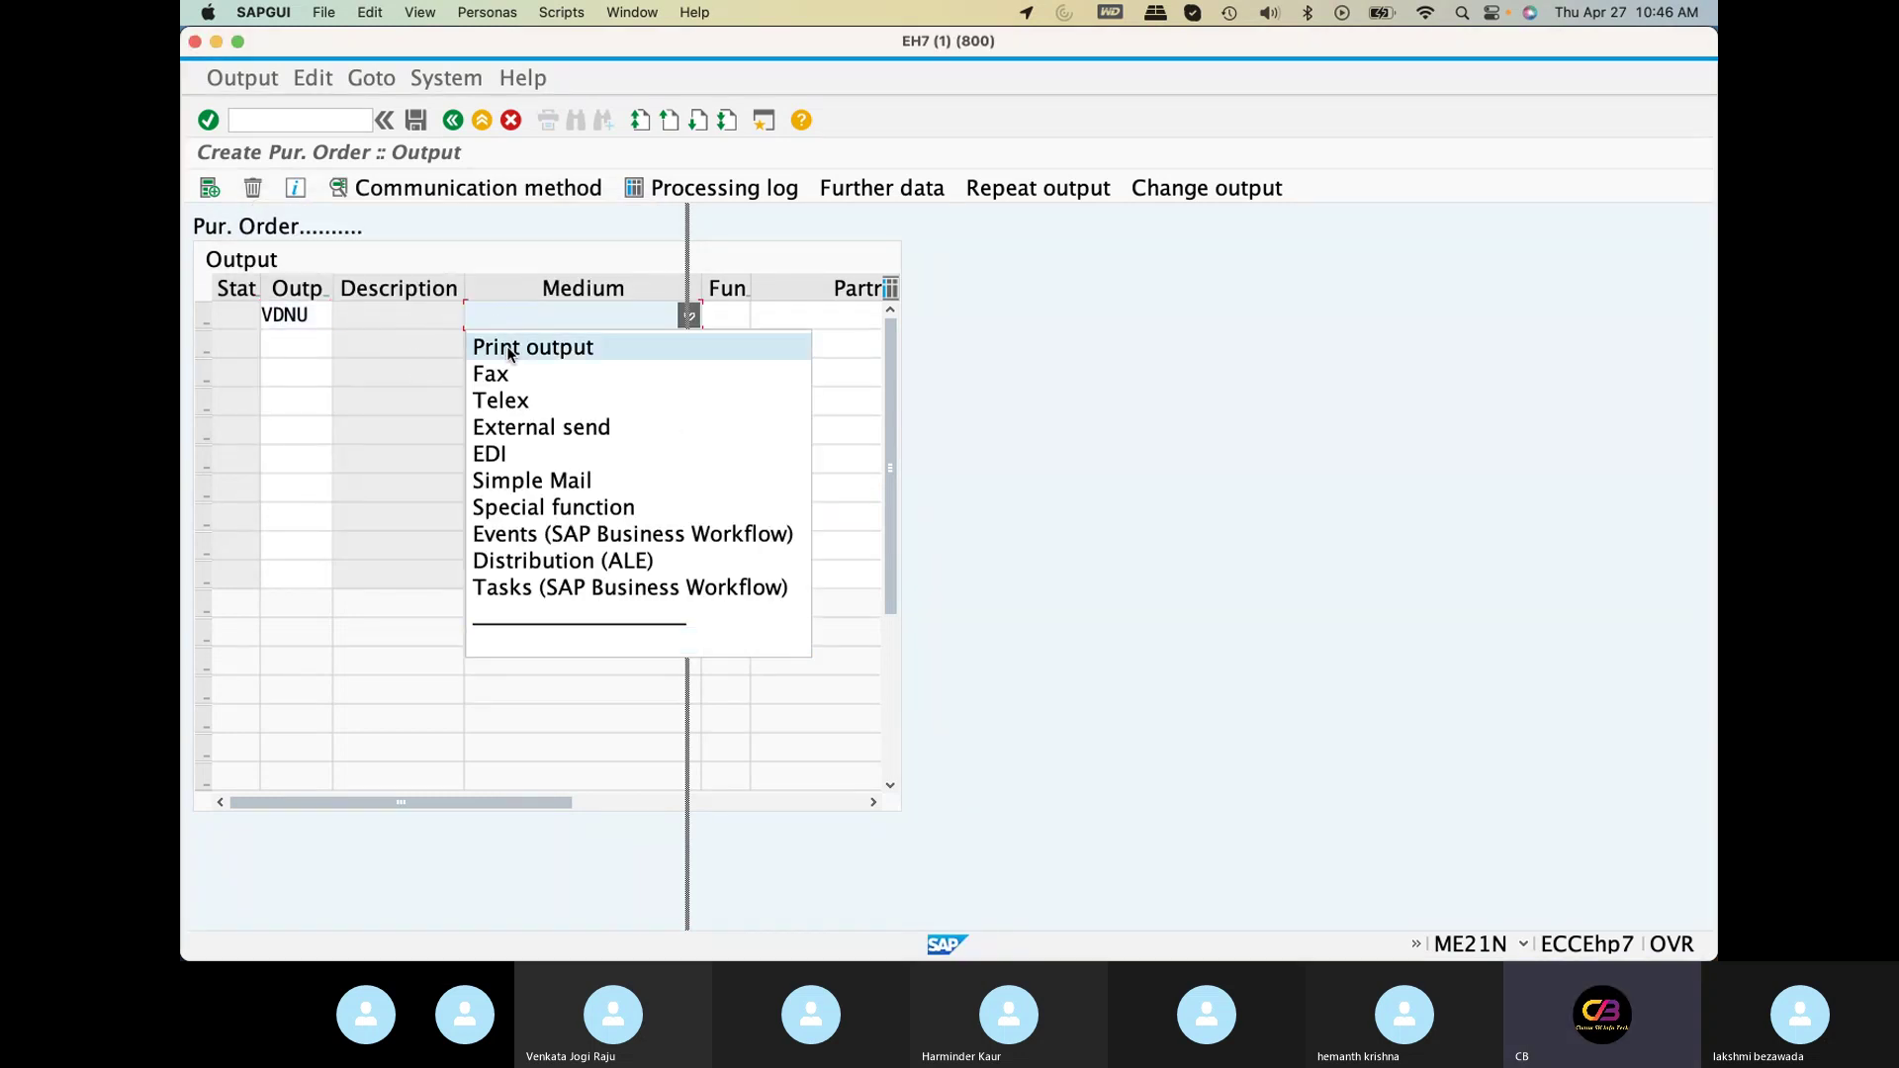
click(508, 351)
click(710, 321)
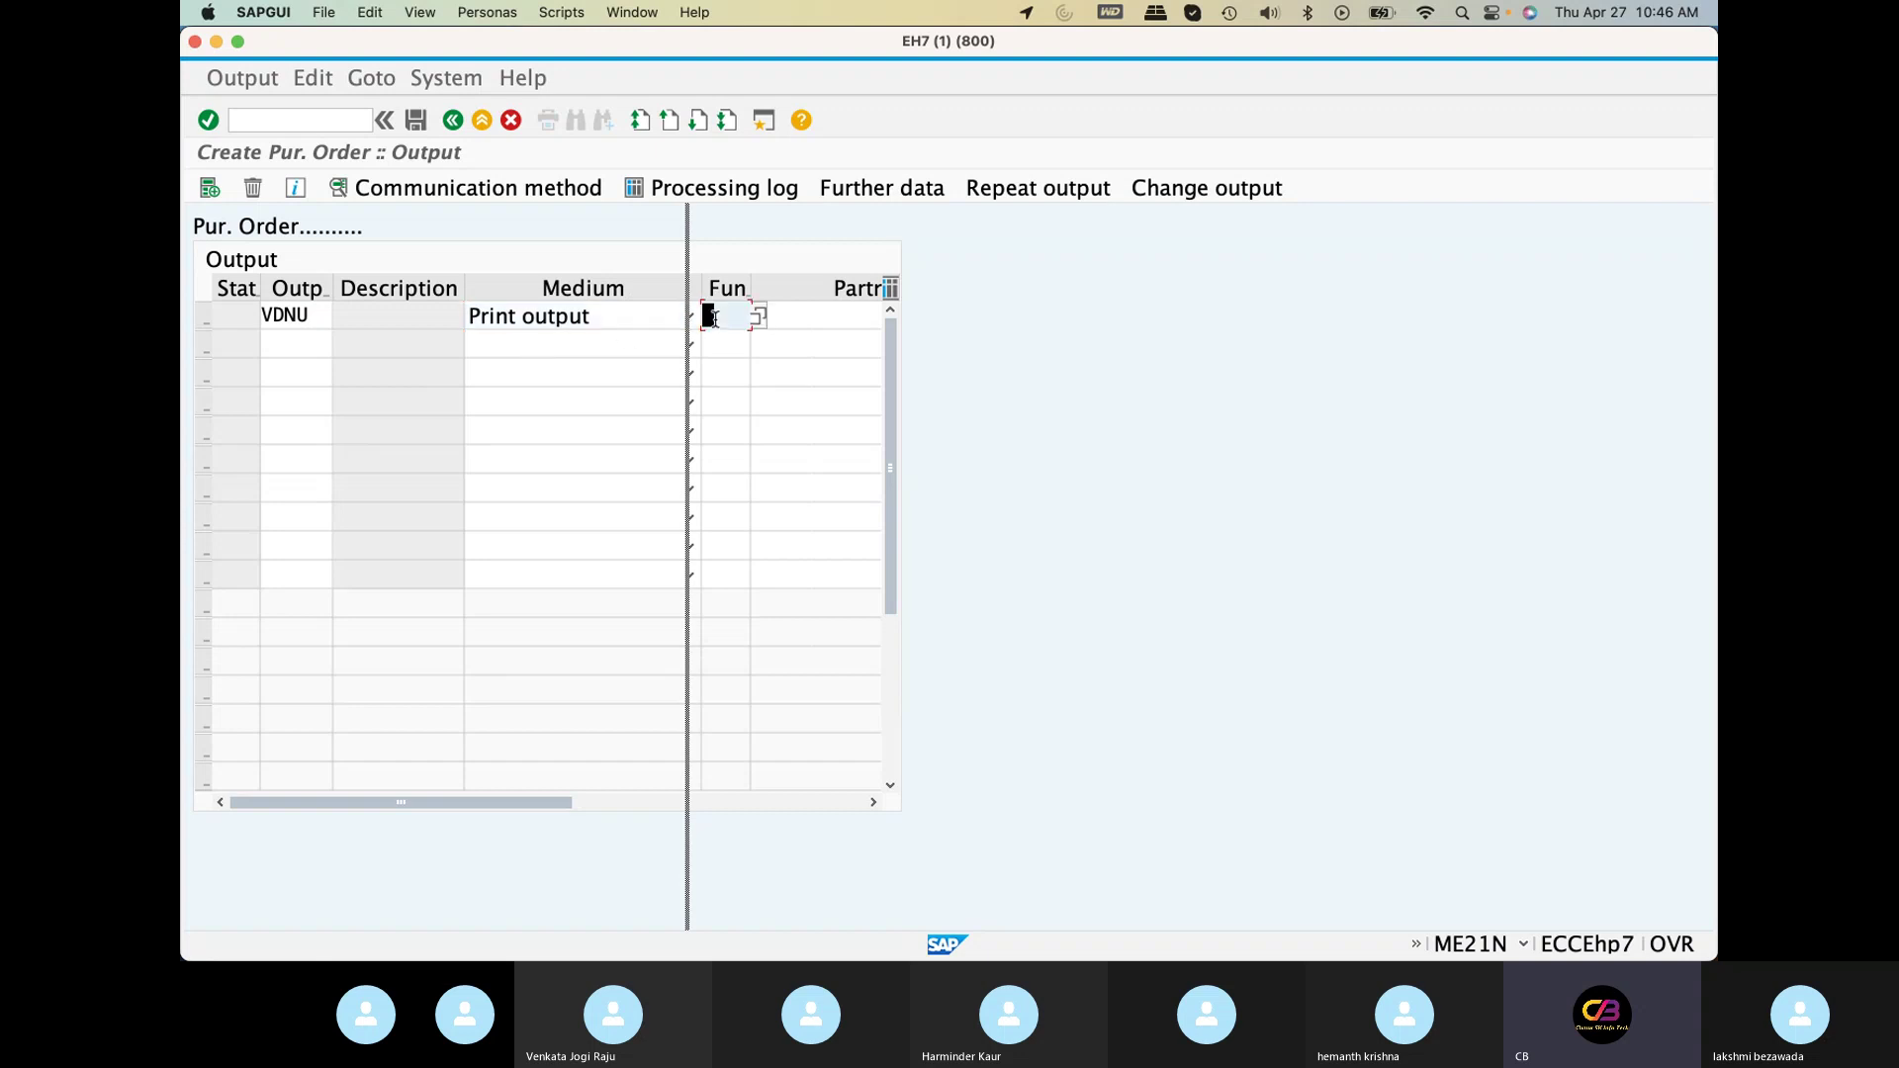
text(V)
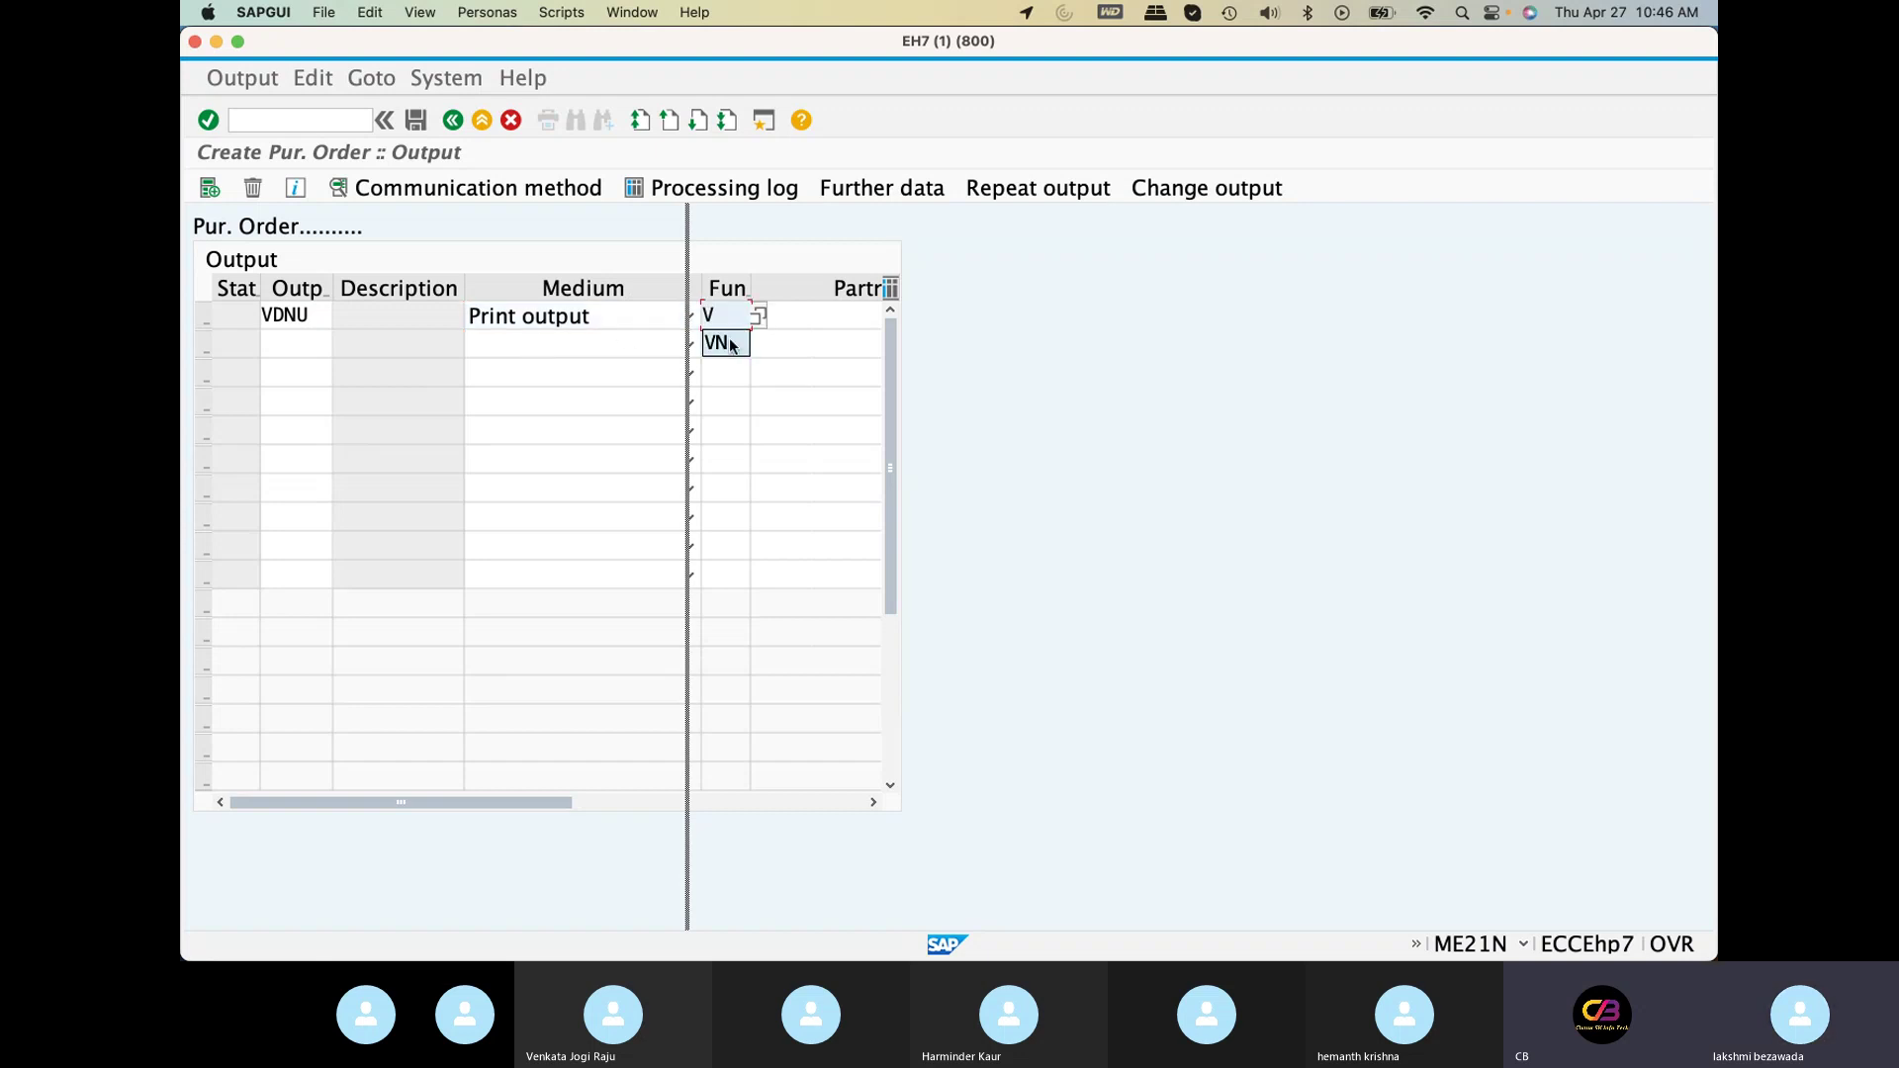
click(726, 343)
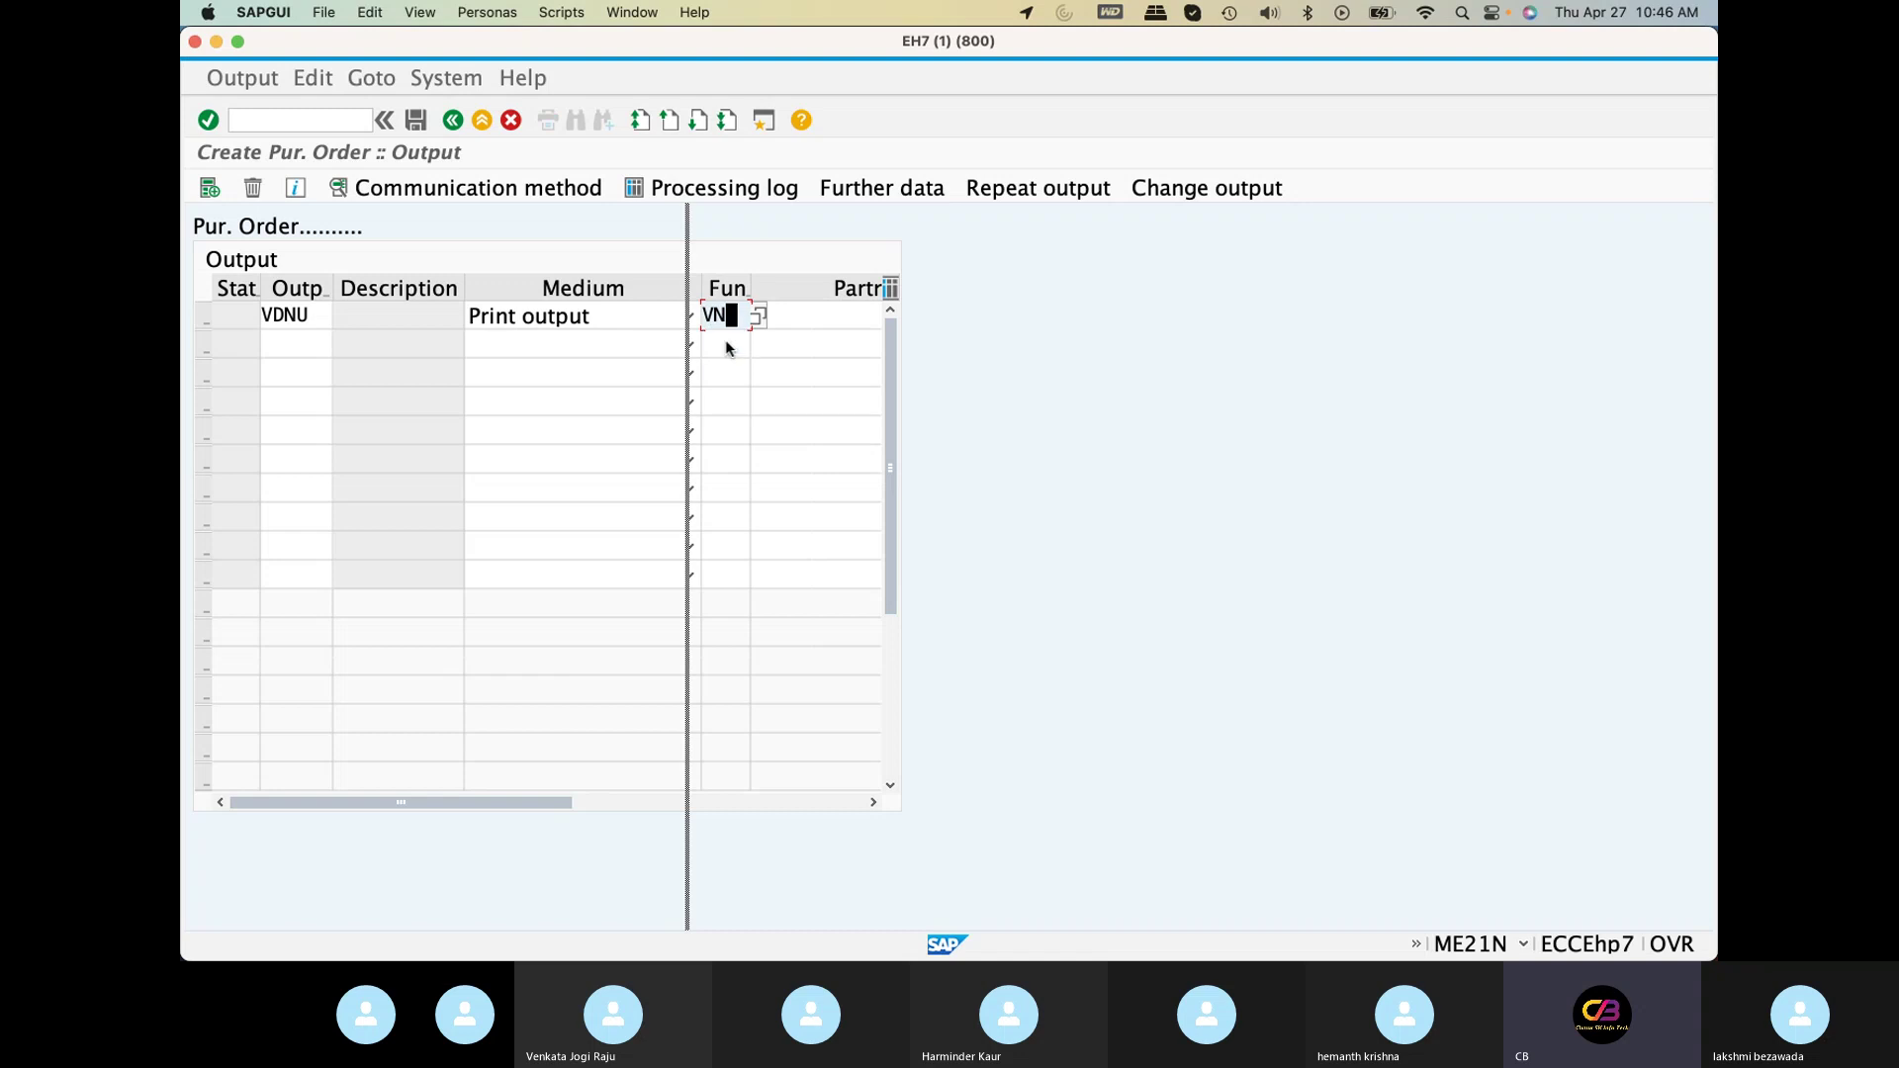
key(Return)
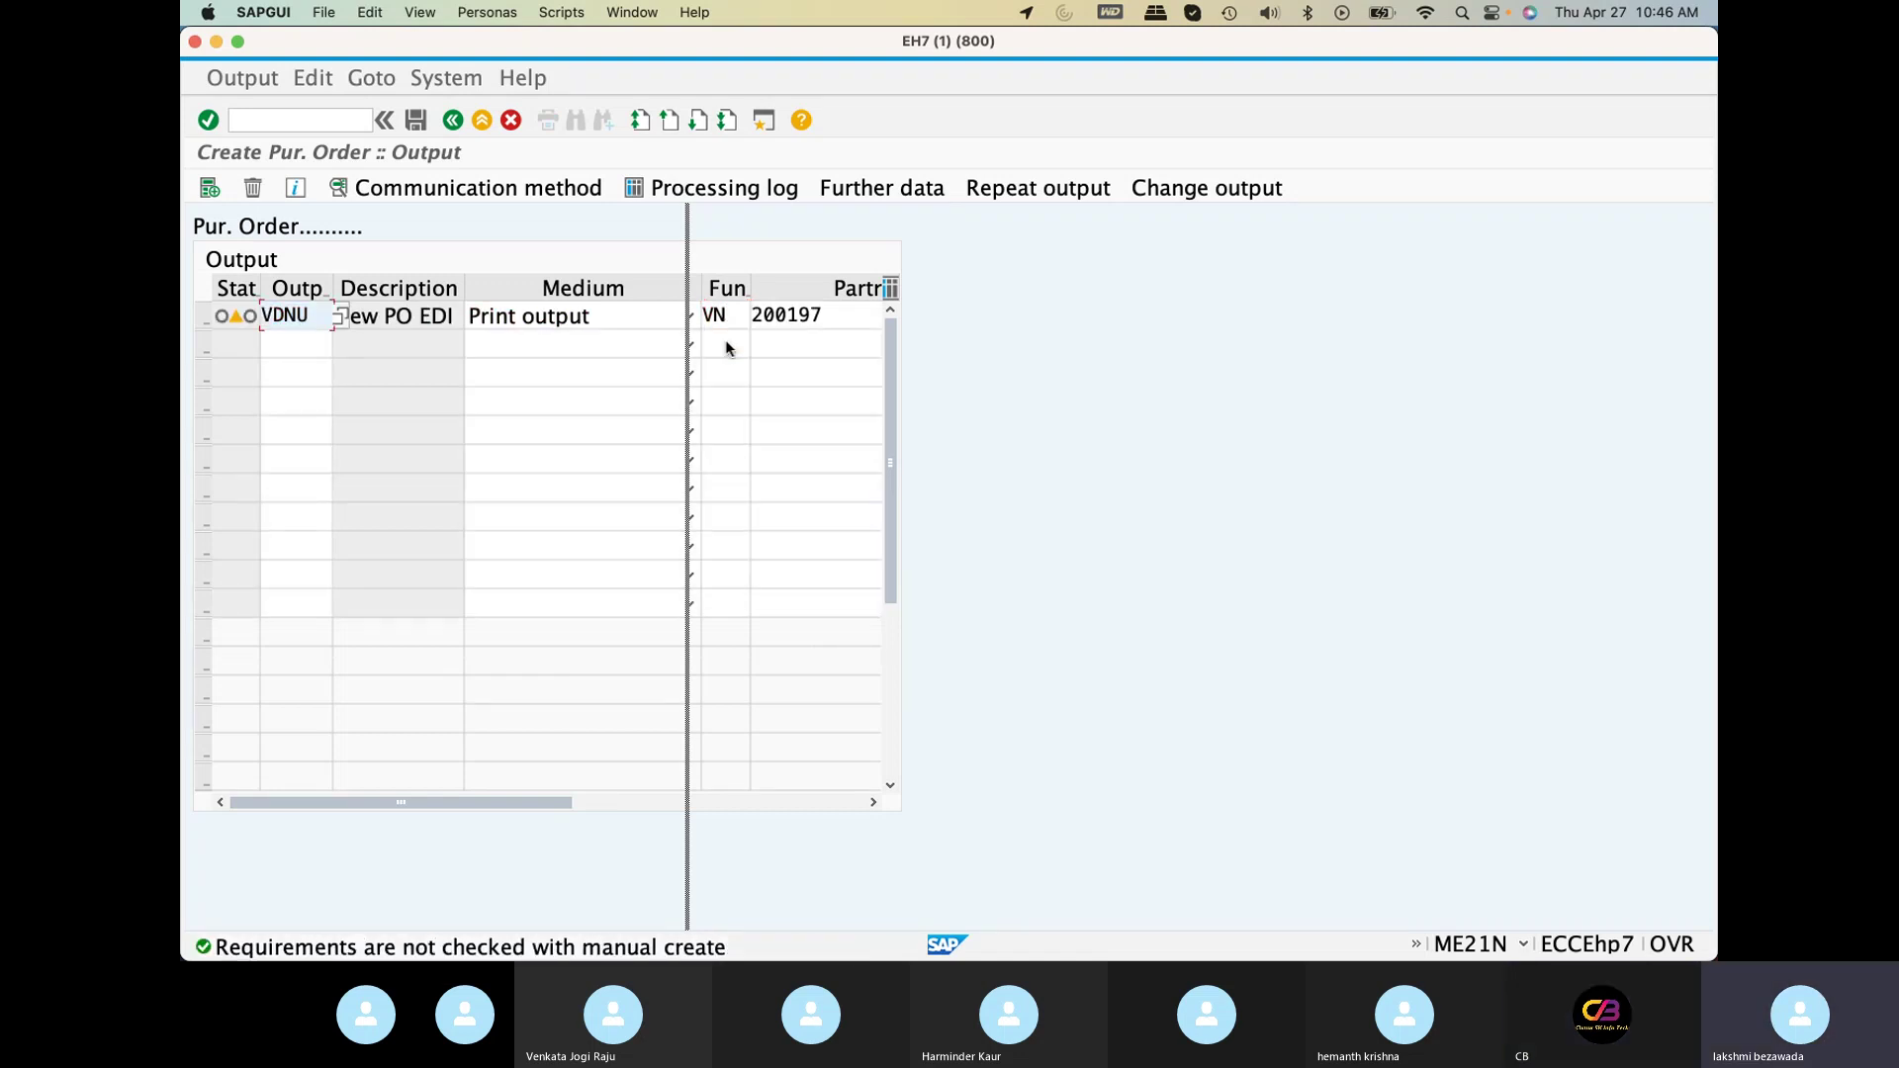
Set LP01 as the logical destination in the output's communication method and return to the purchase order
click(458, 199)
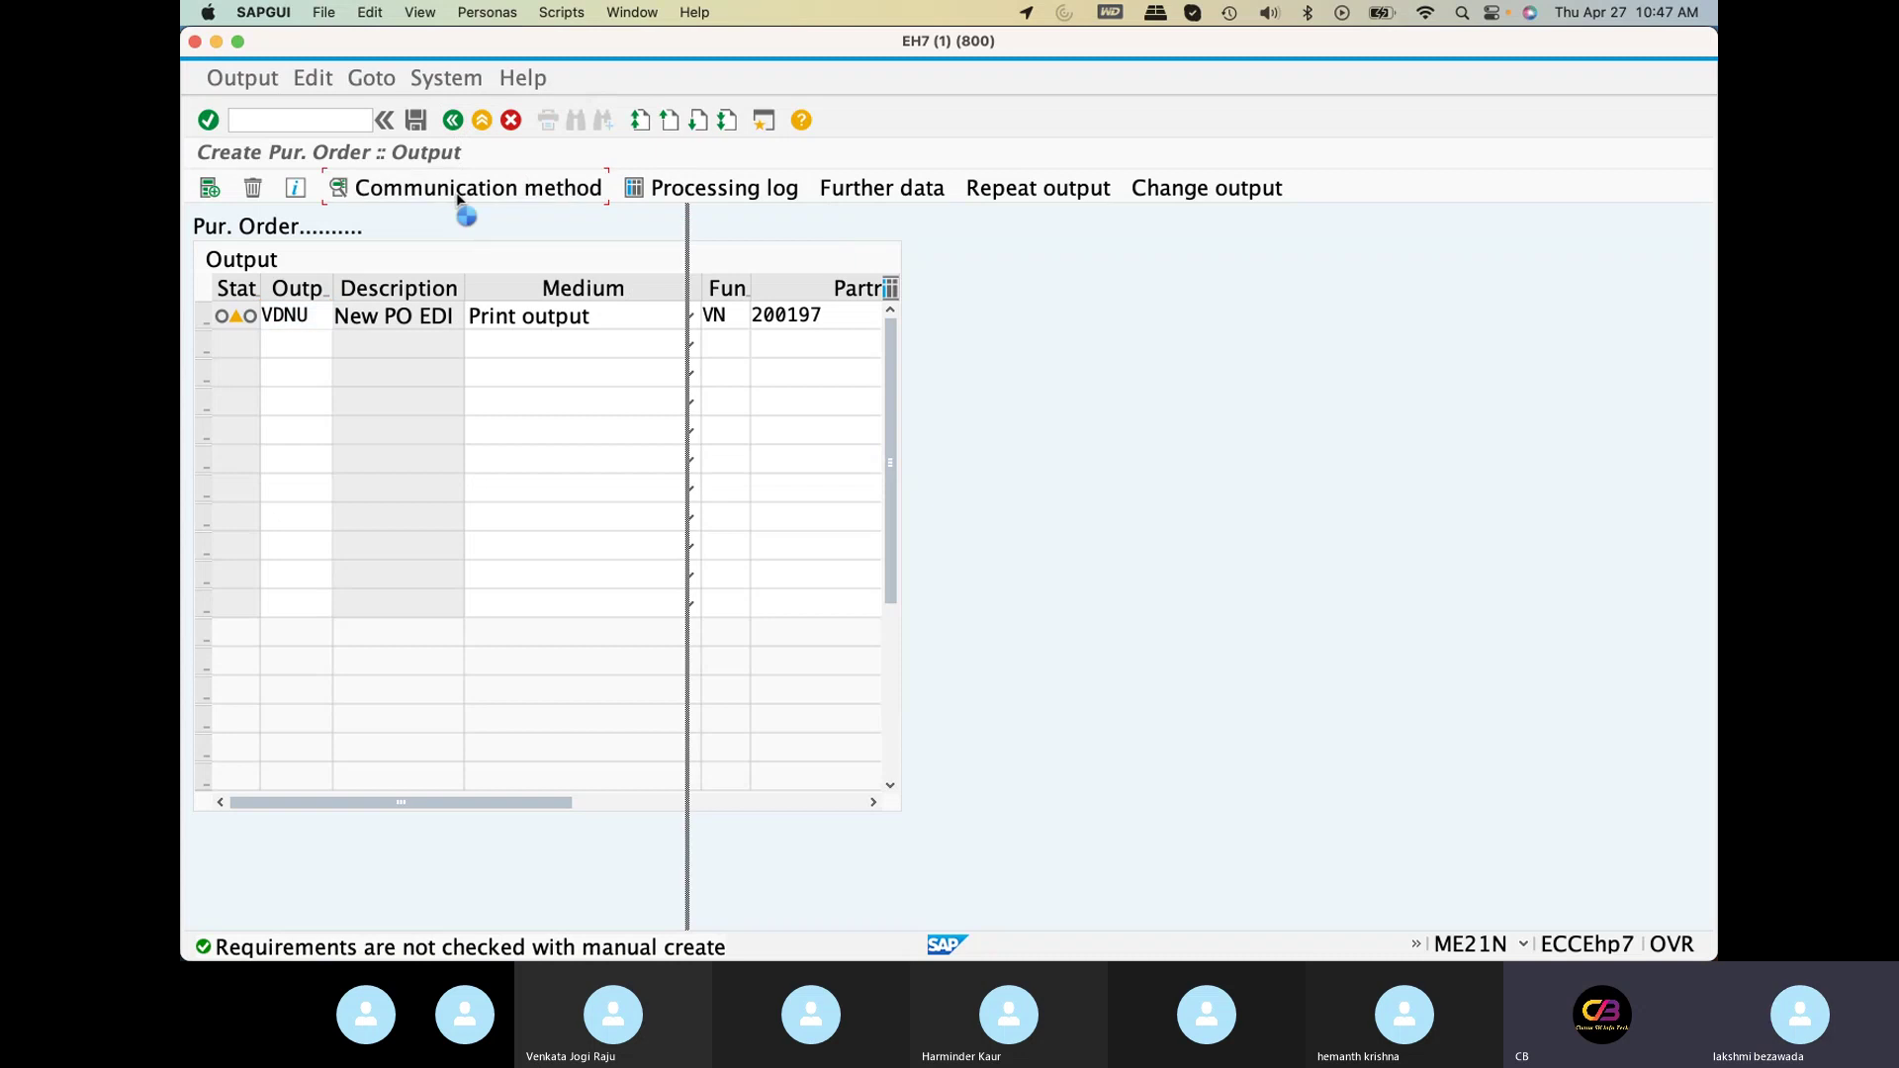
text(LP01)
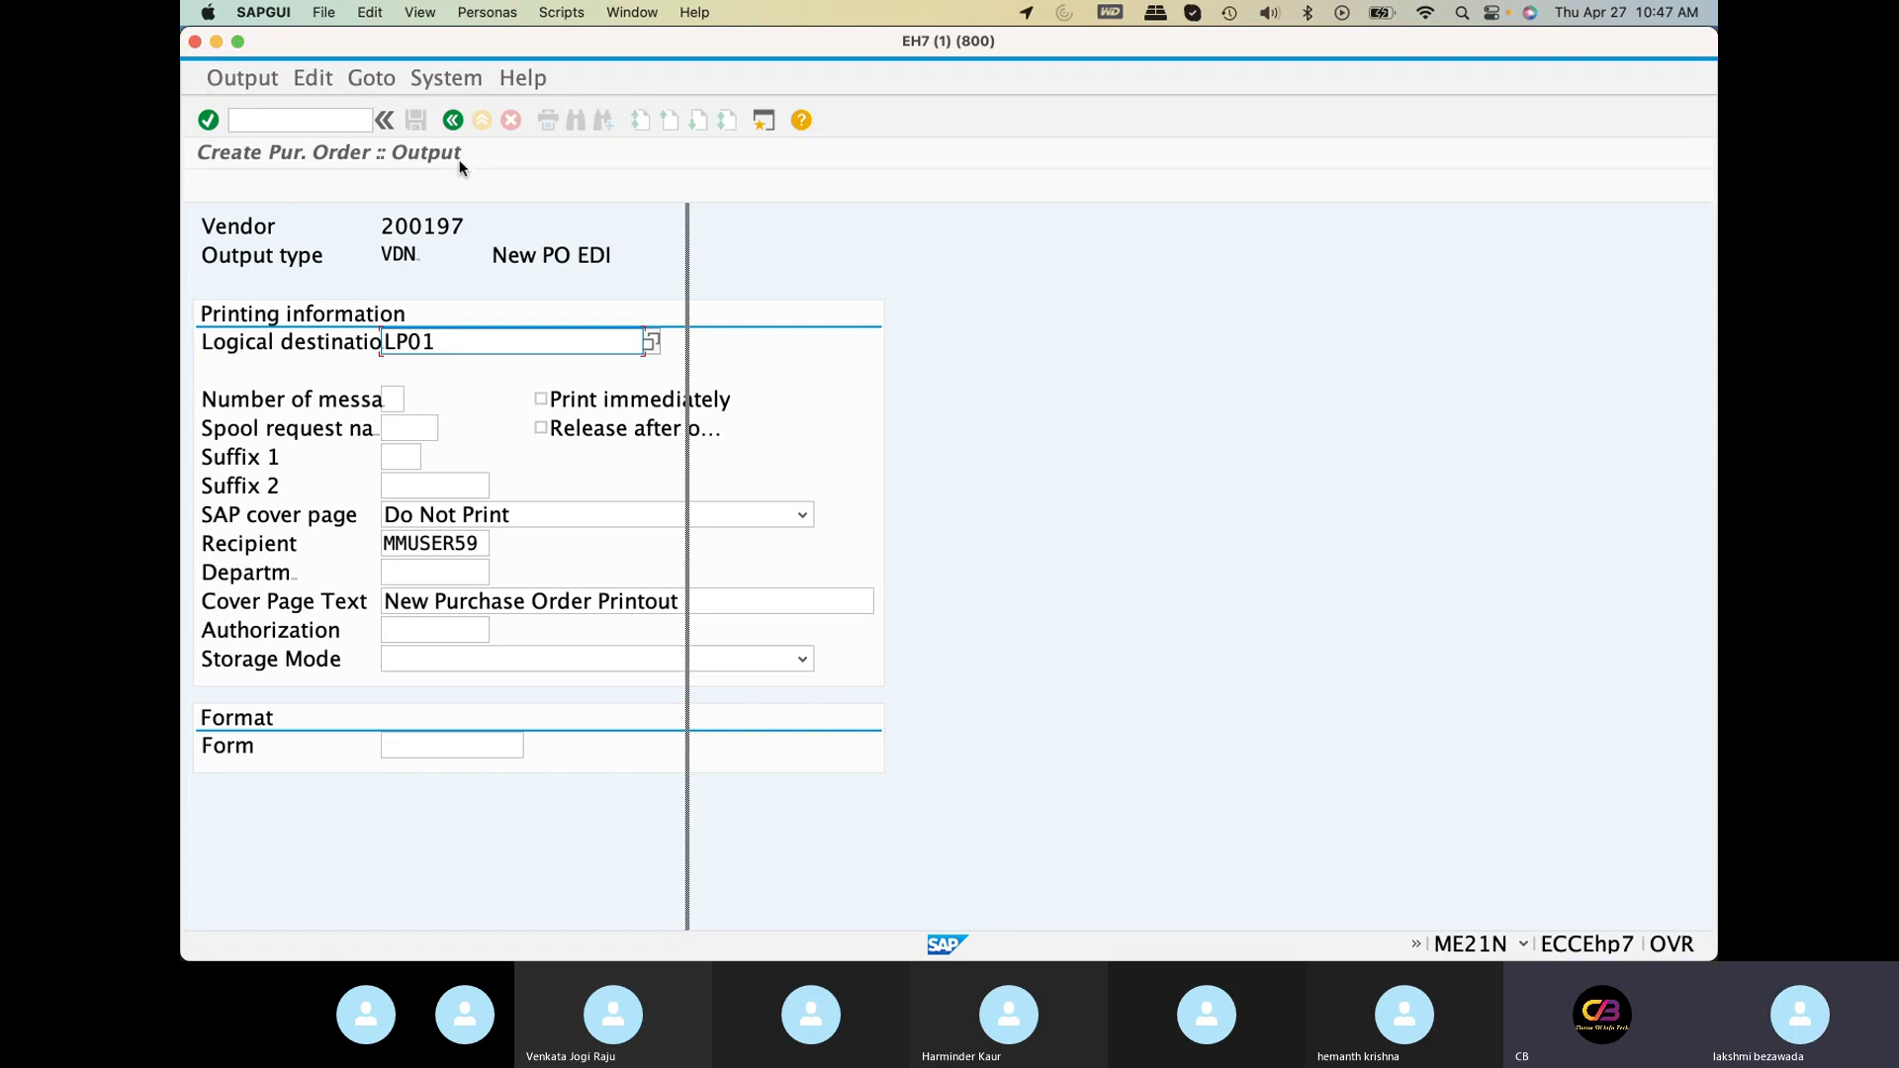
click(453, 120)
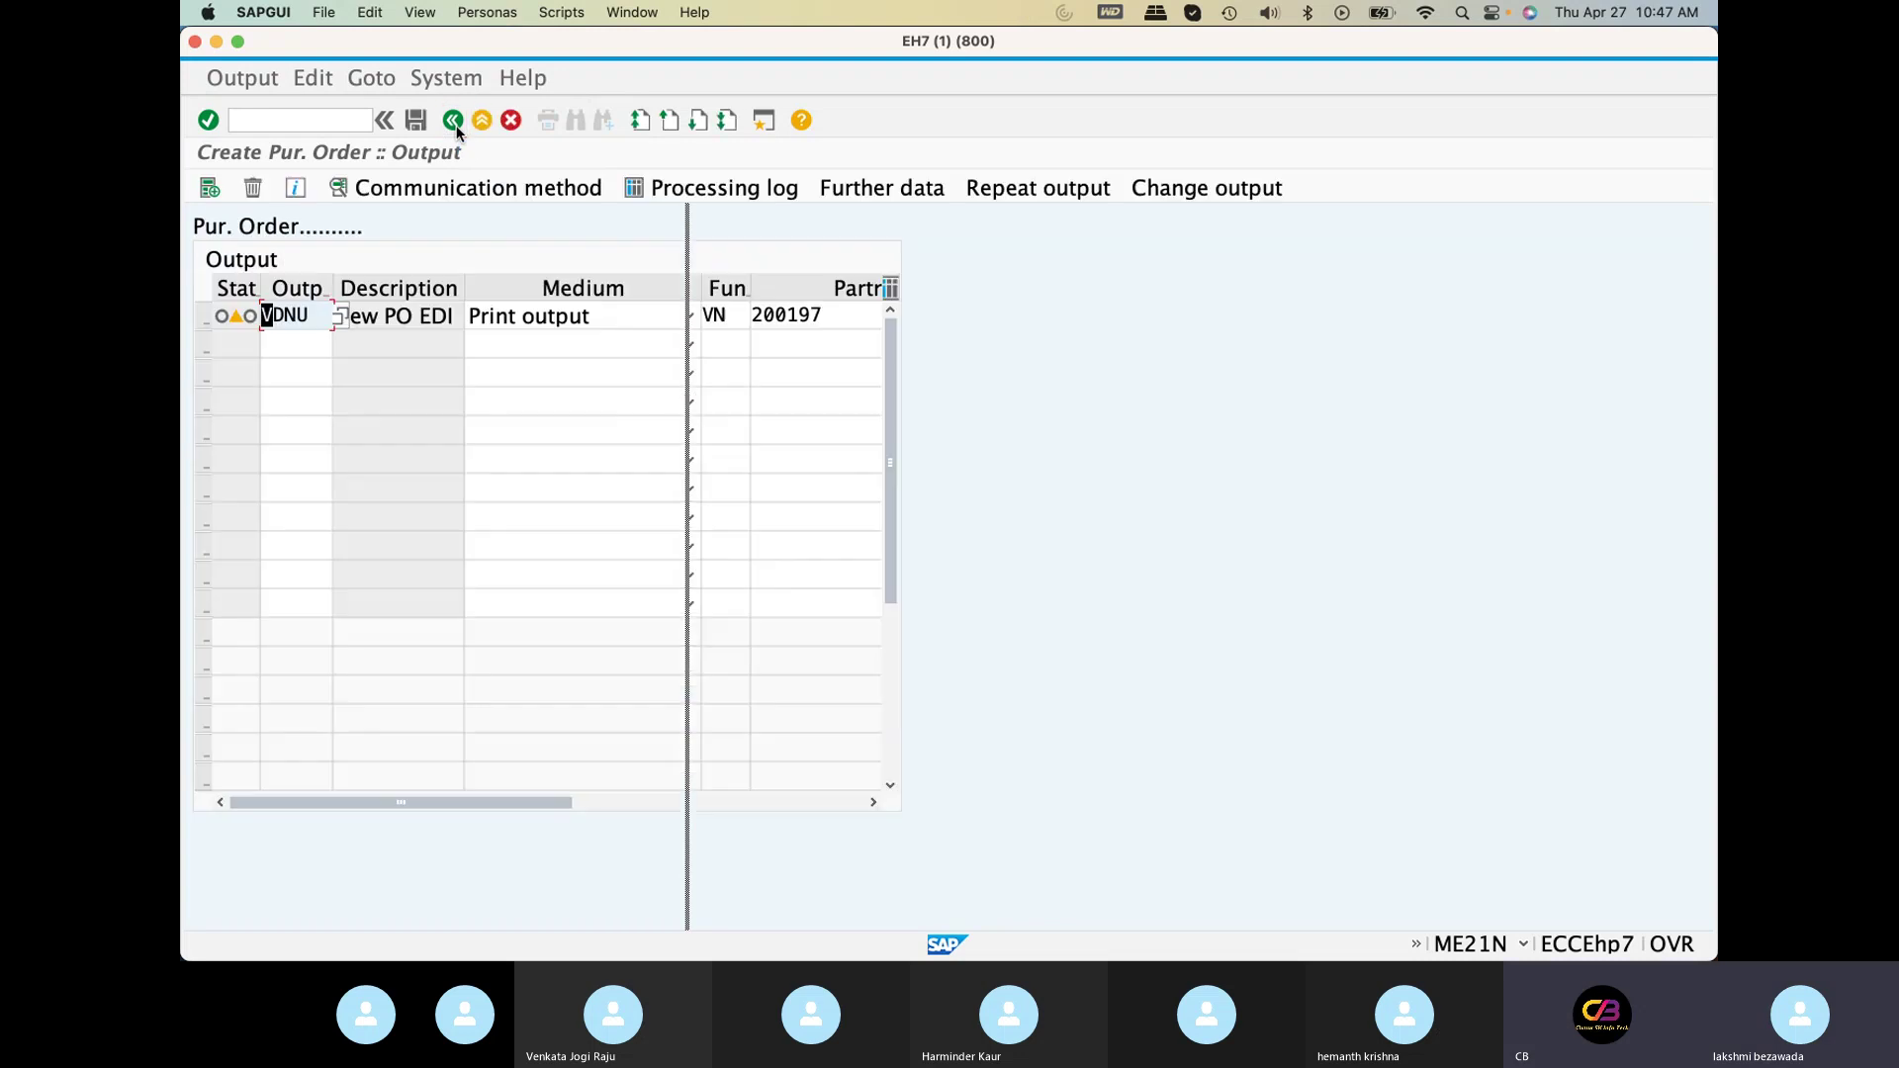
click(450, 123)
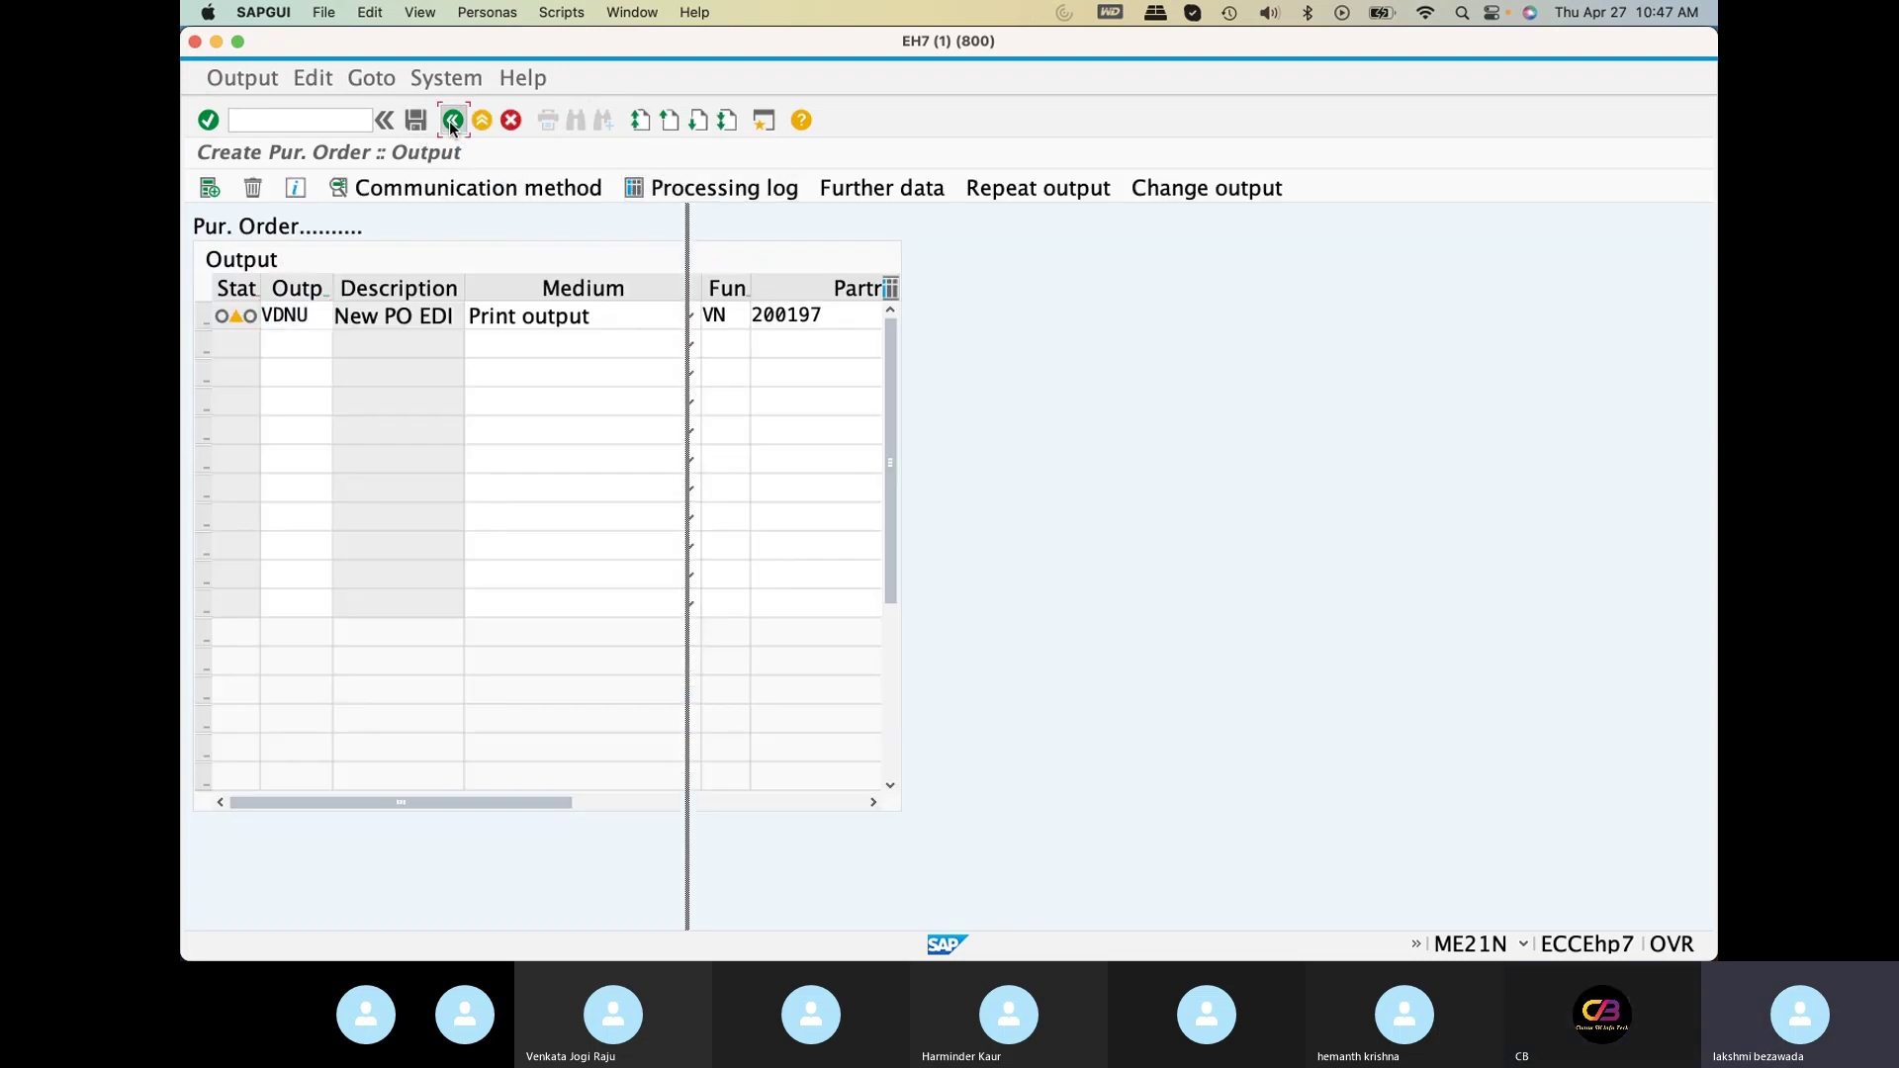
Check the purchase order's print preview, including the consulting service item, and return to the order
click(835, 192)
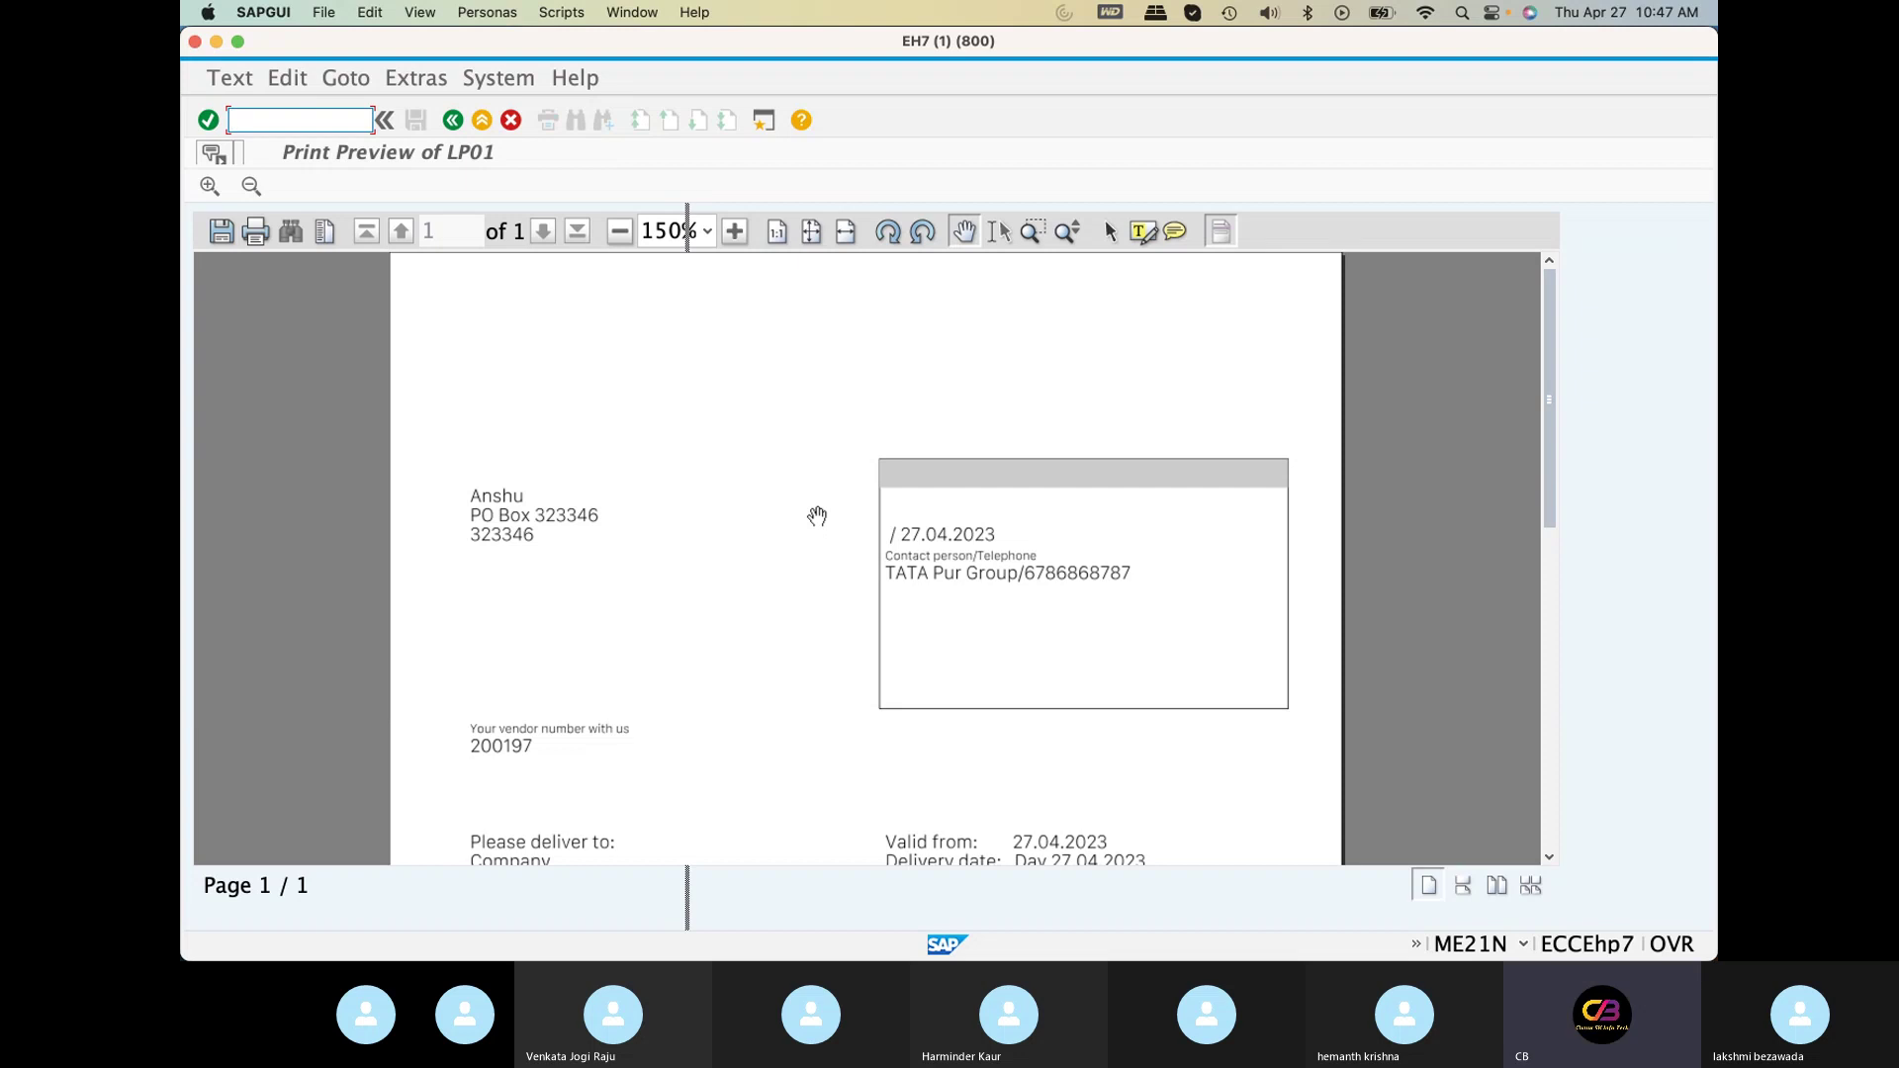
scroll(817, 515, down, 5)
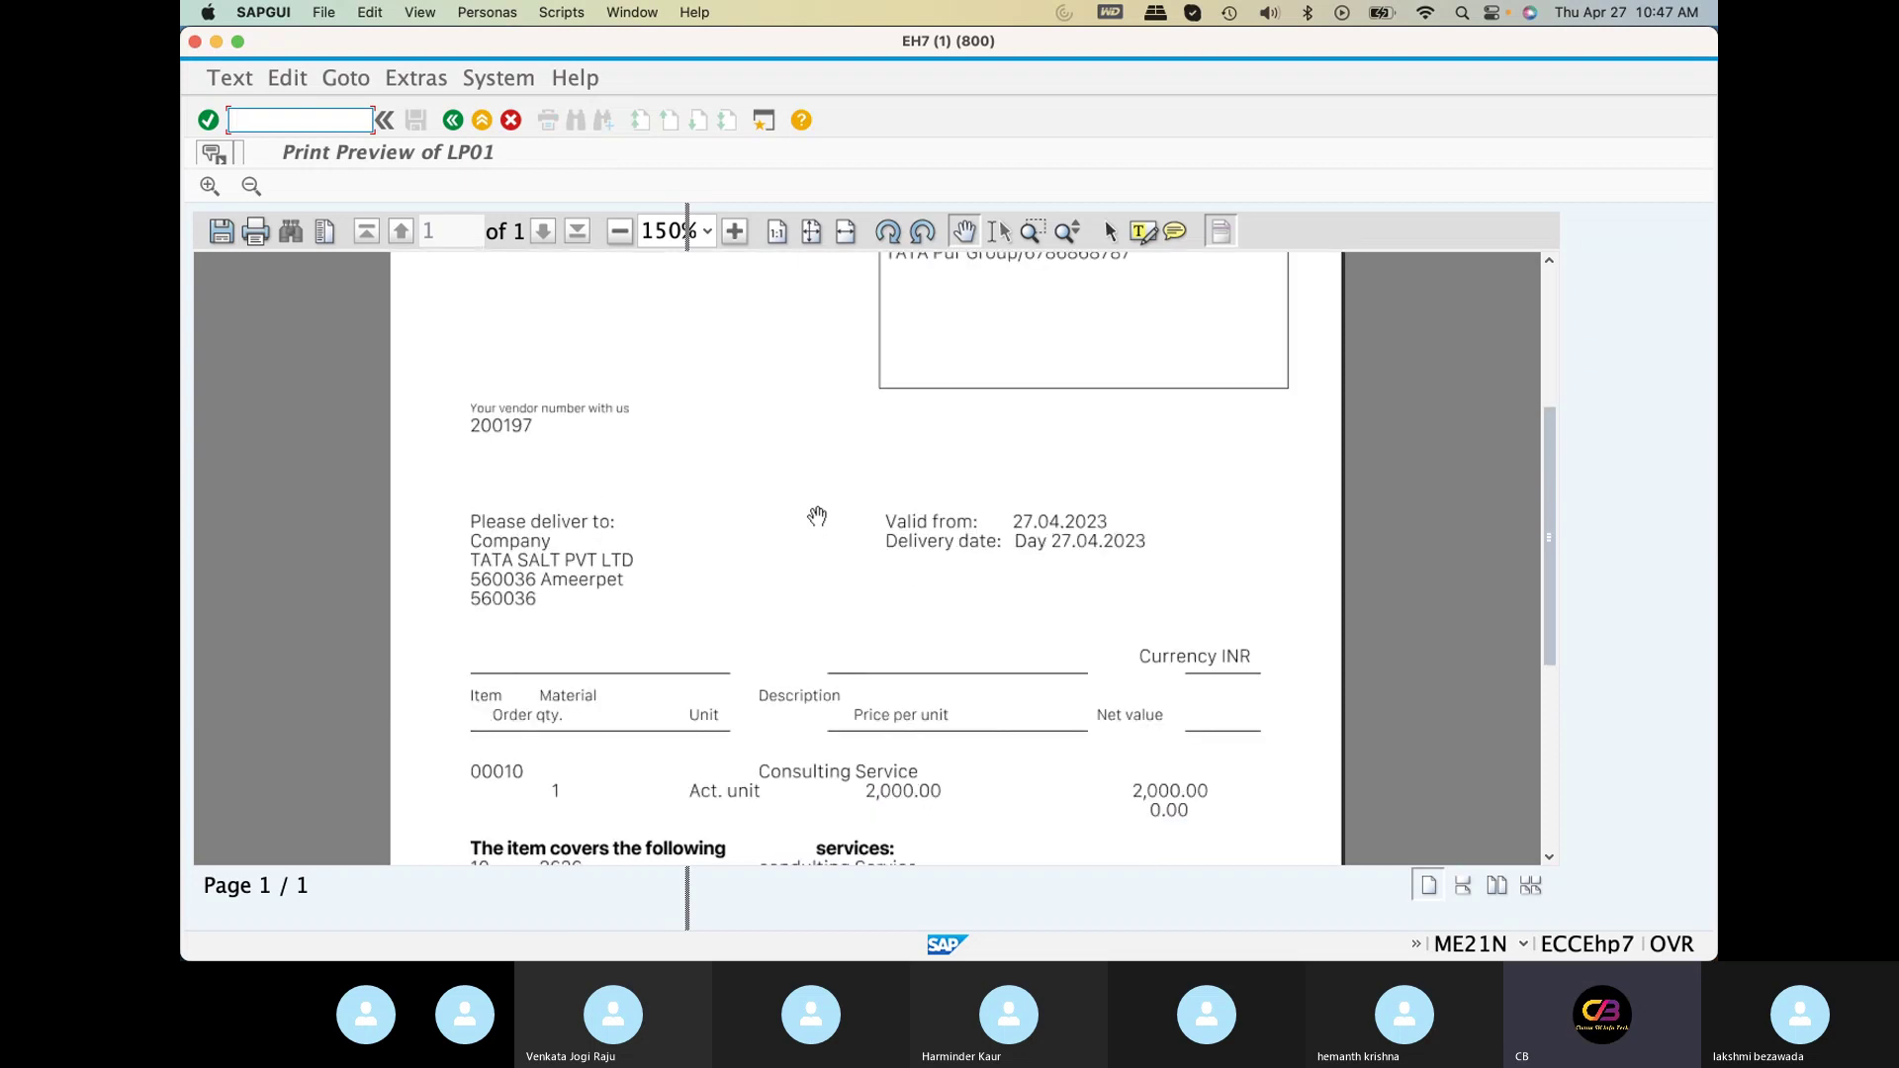
click(451, 121)
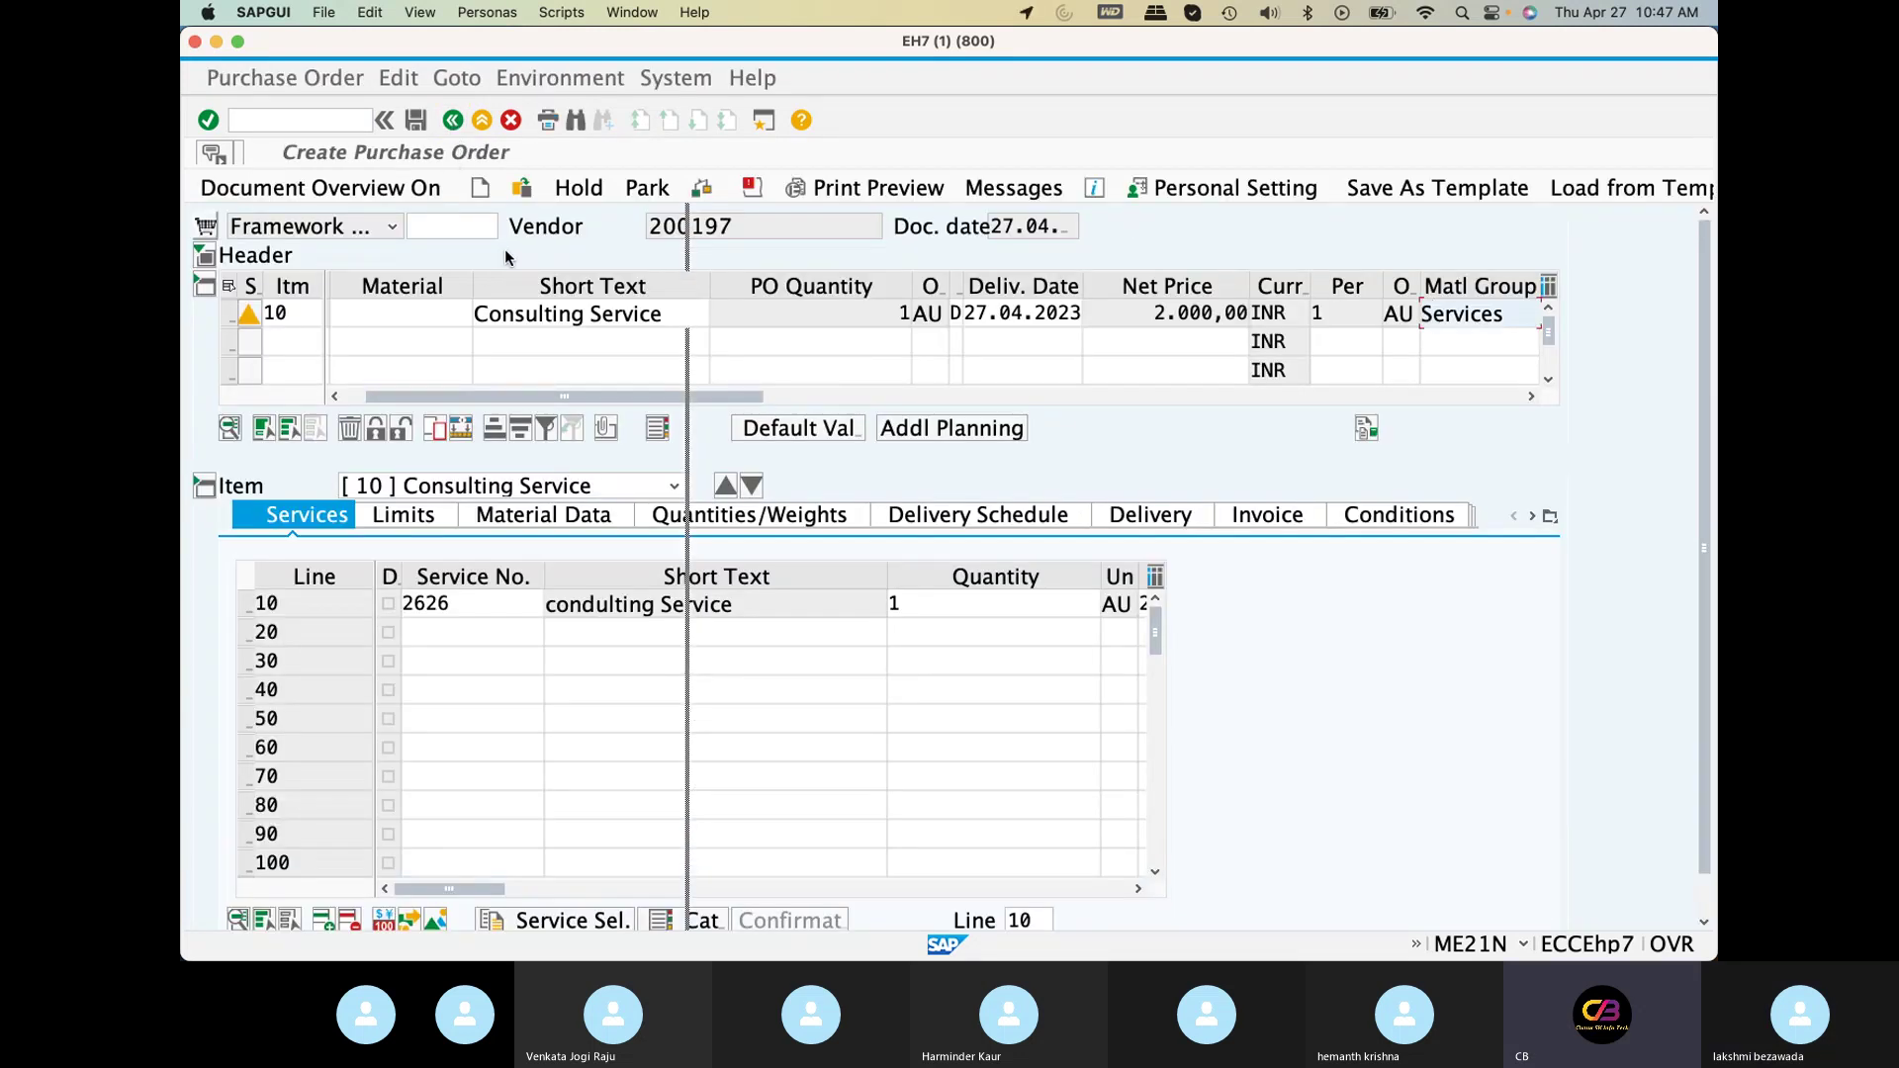
Save the framework purchase order and accept the message log
click(414, 122)
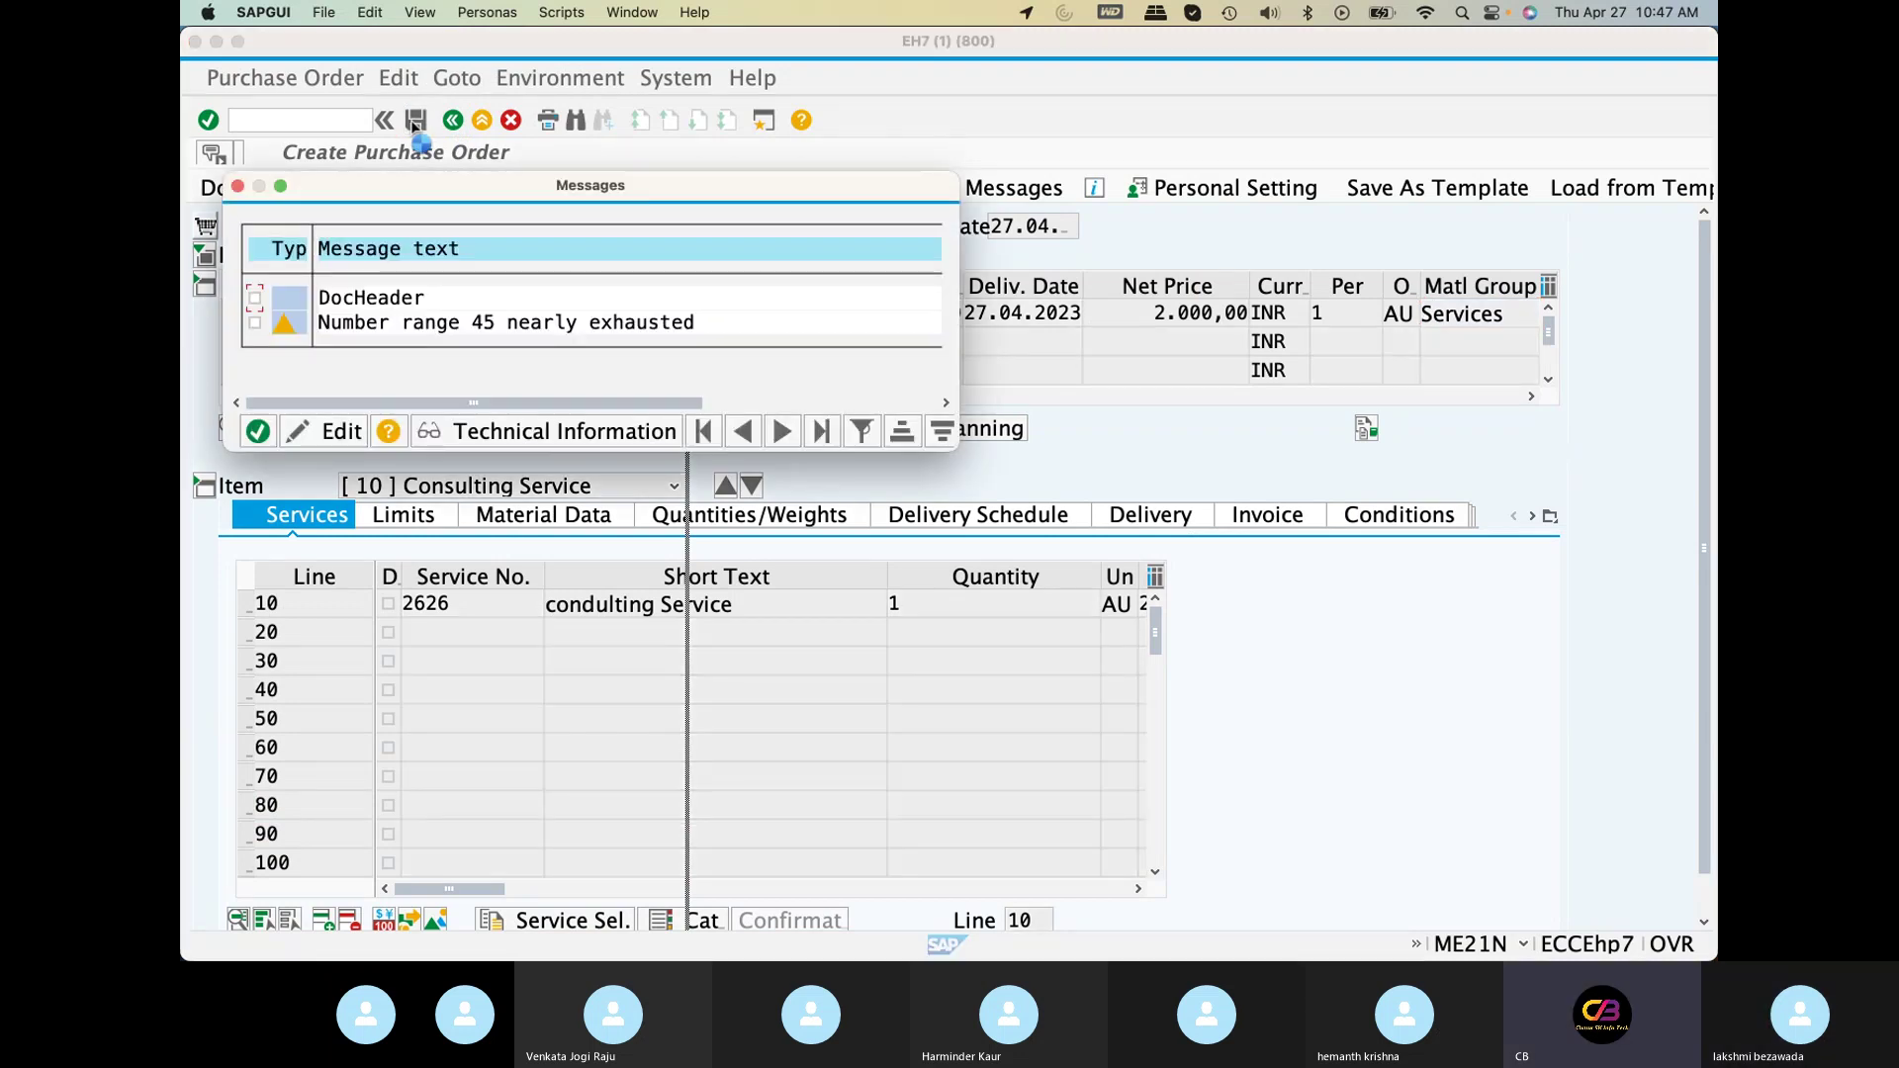
click(257, 433)
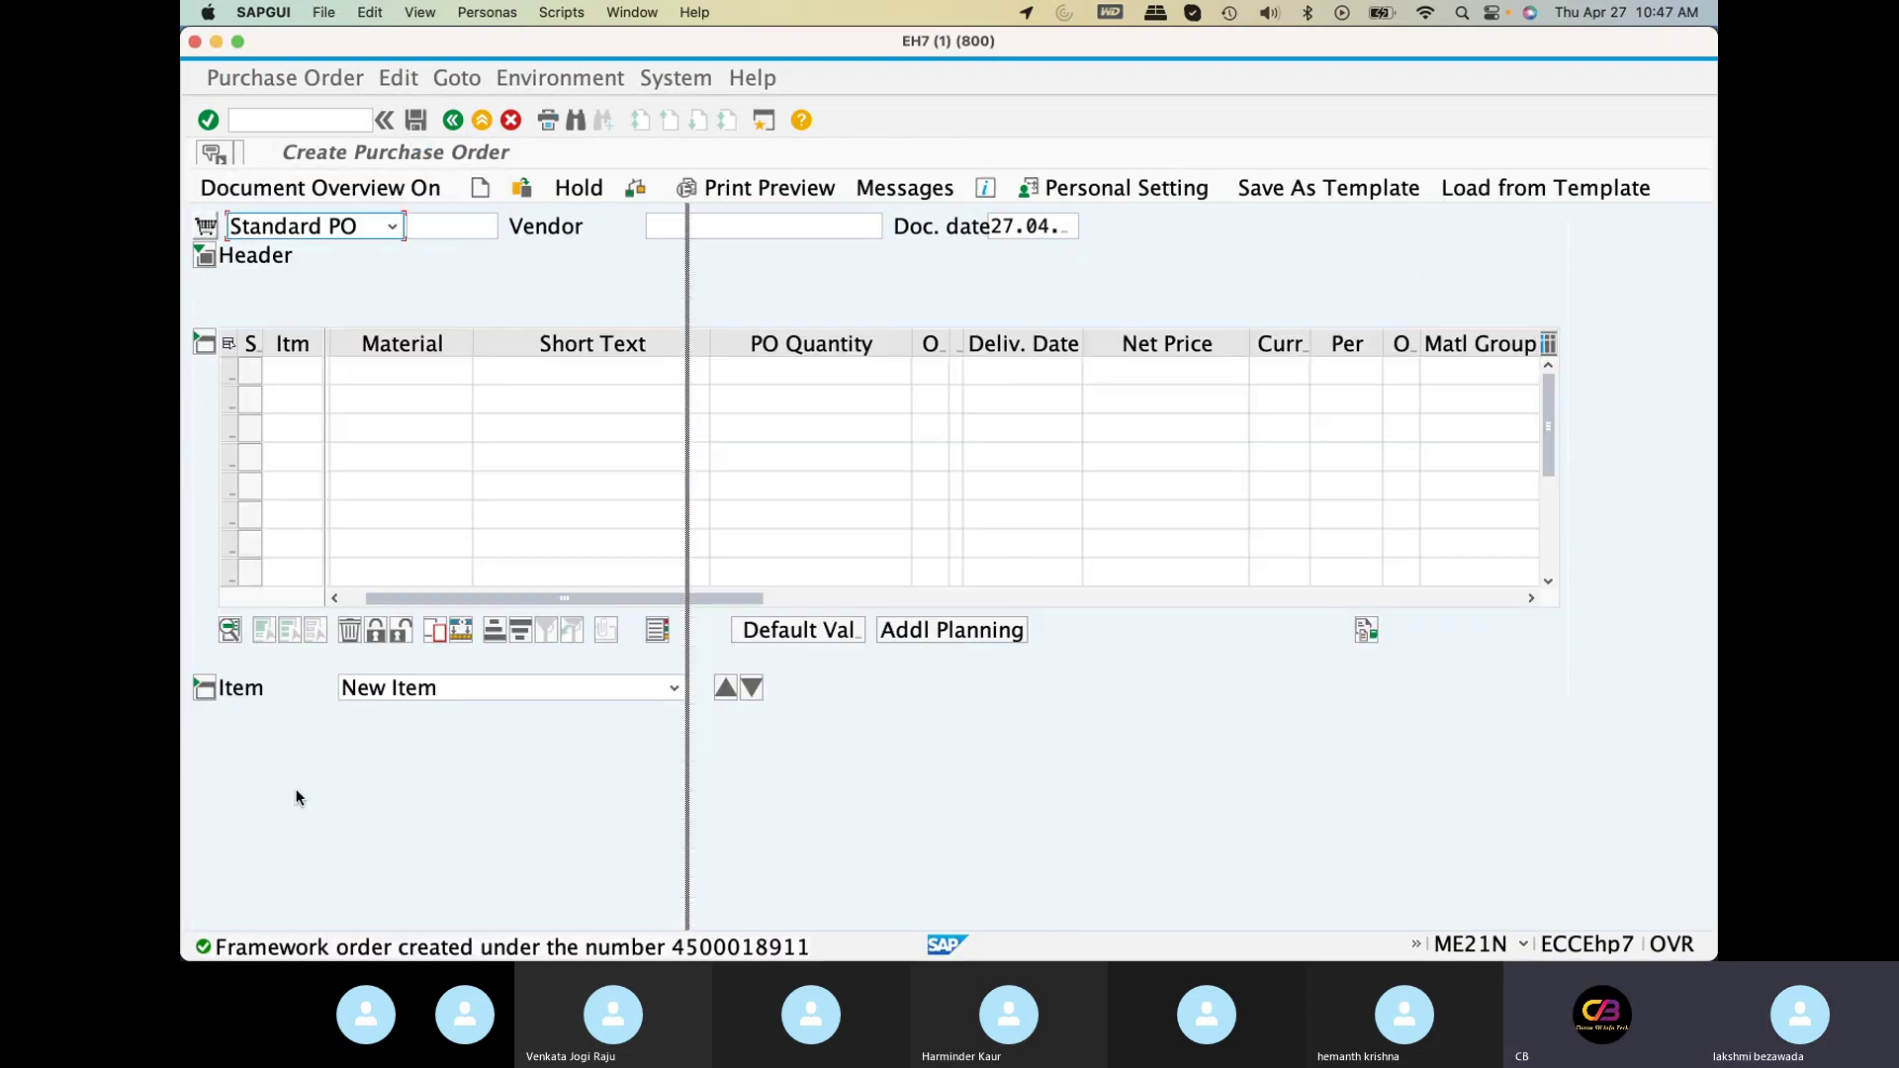
Copy the order creation message from its detailed help and switch to the External service management notes in TextEdit
double_click(467, 948)
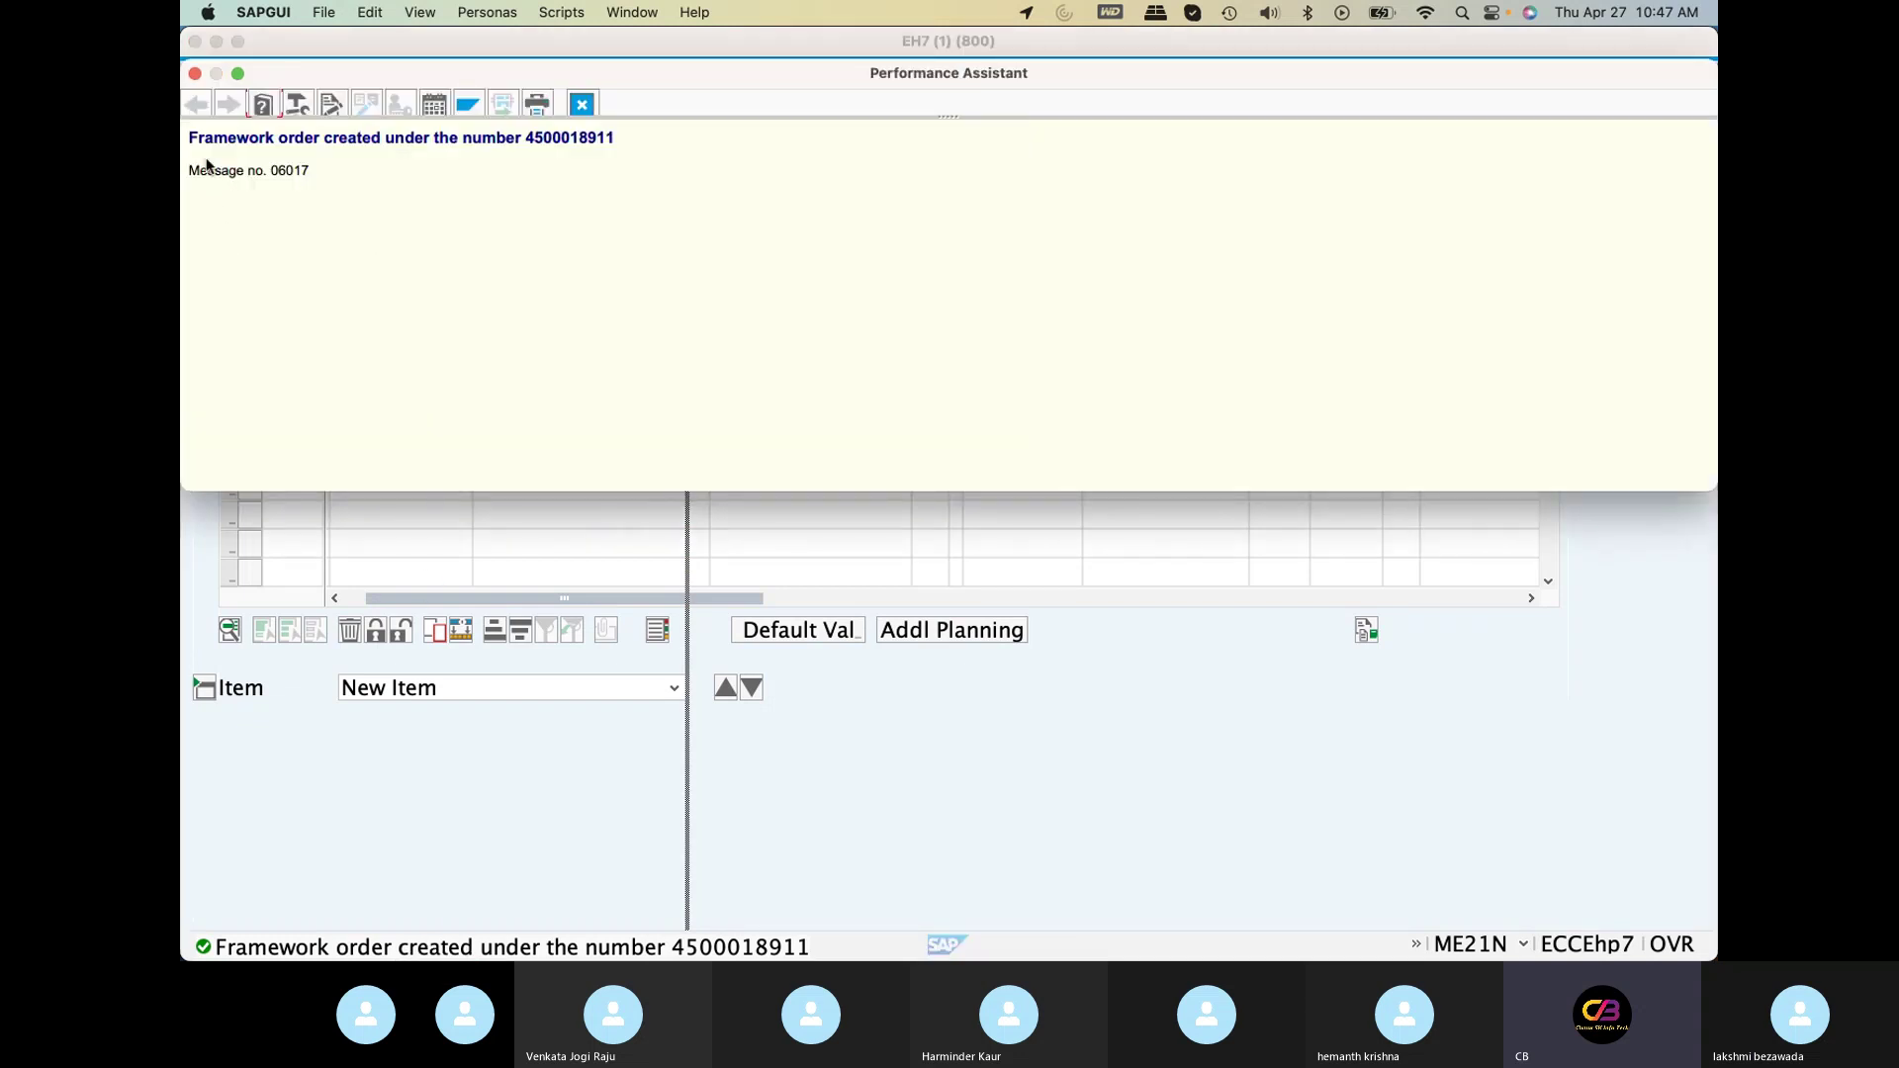
drag(191, 136, 618, 141)
key(super+c)
key(super+Tab)
key(super+Tab)
key(super+shift+Tab)
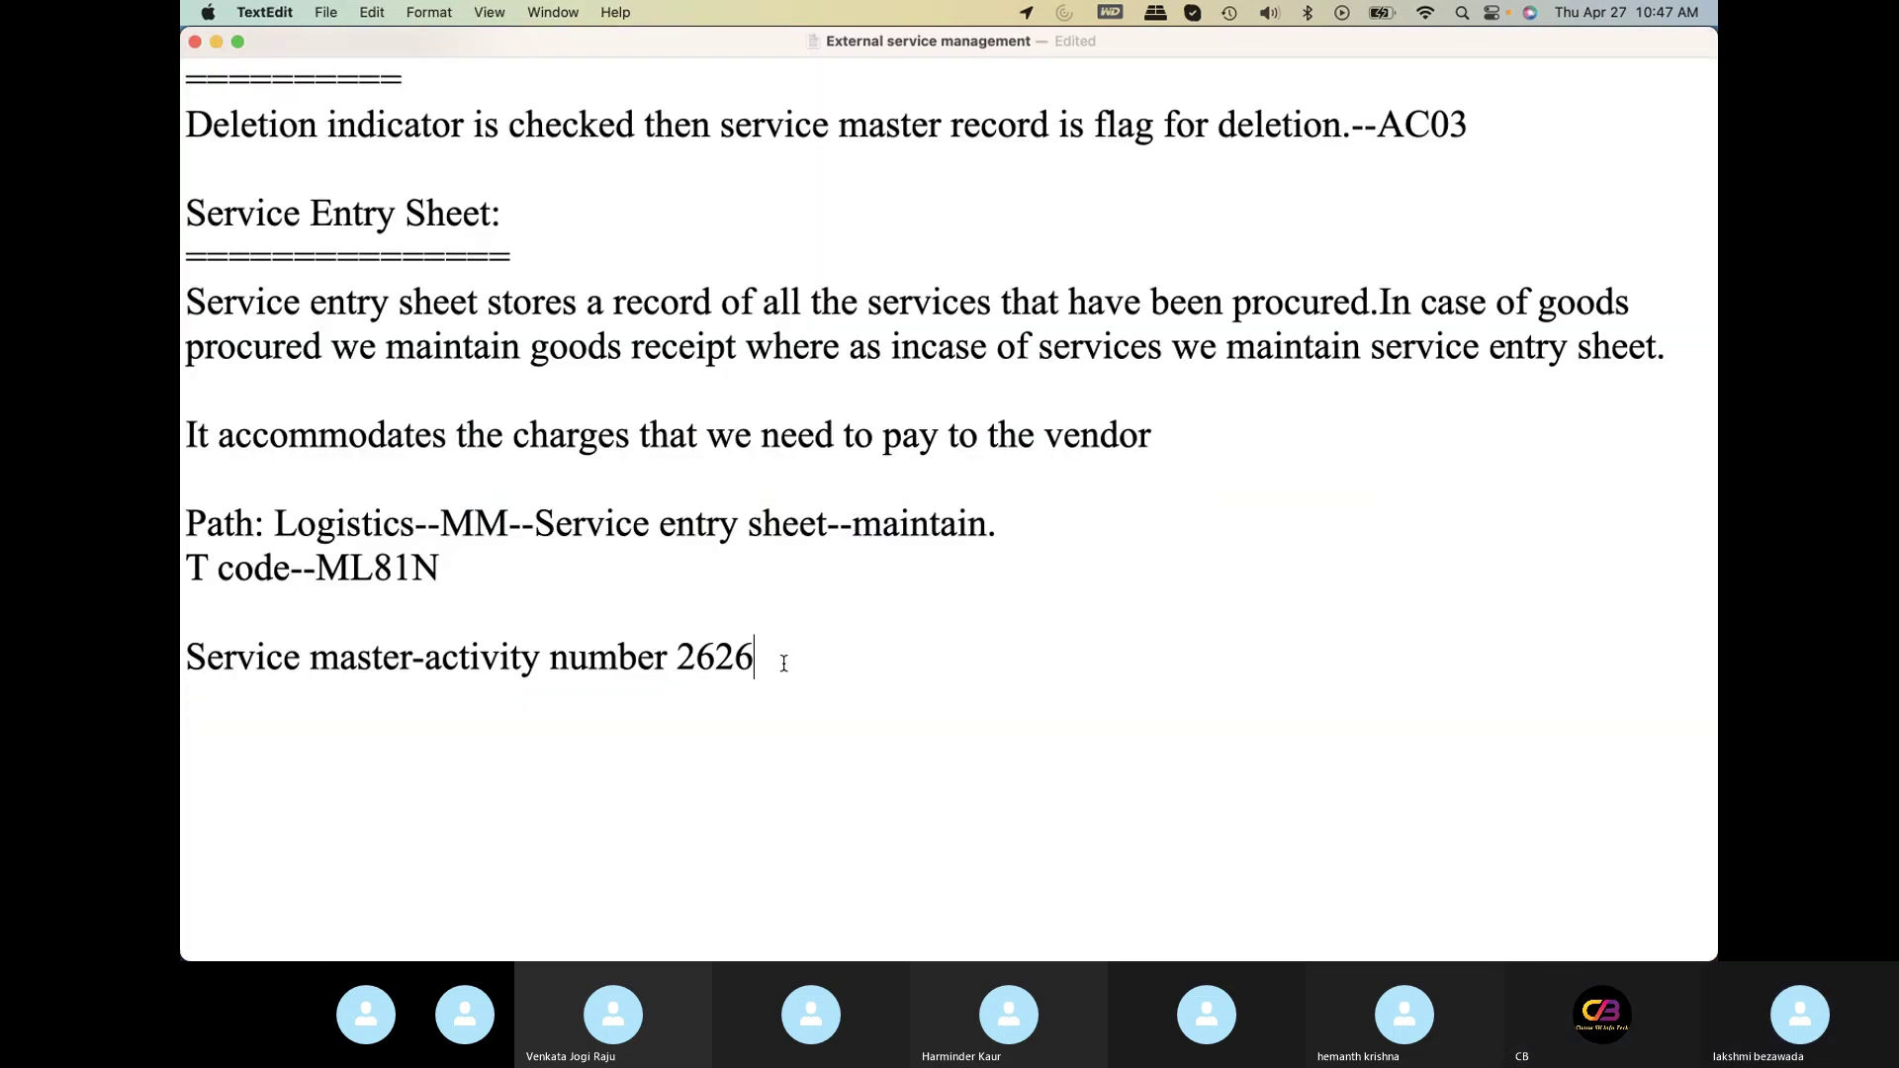
Paste the order message below the activity number line, append --ME21N, then return to SAP and close the message details
key(super+v)
text(--ME)
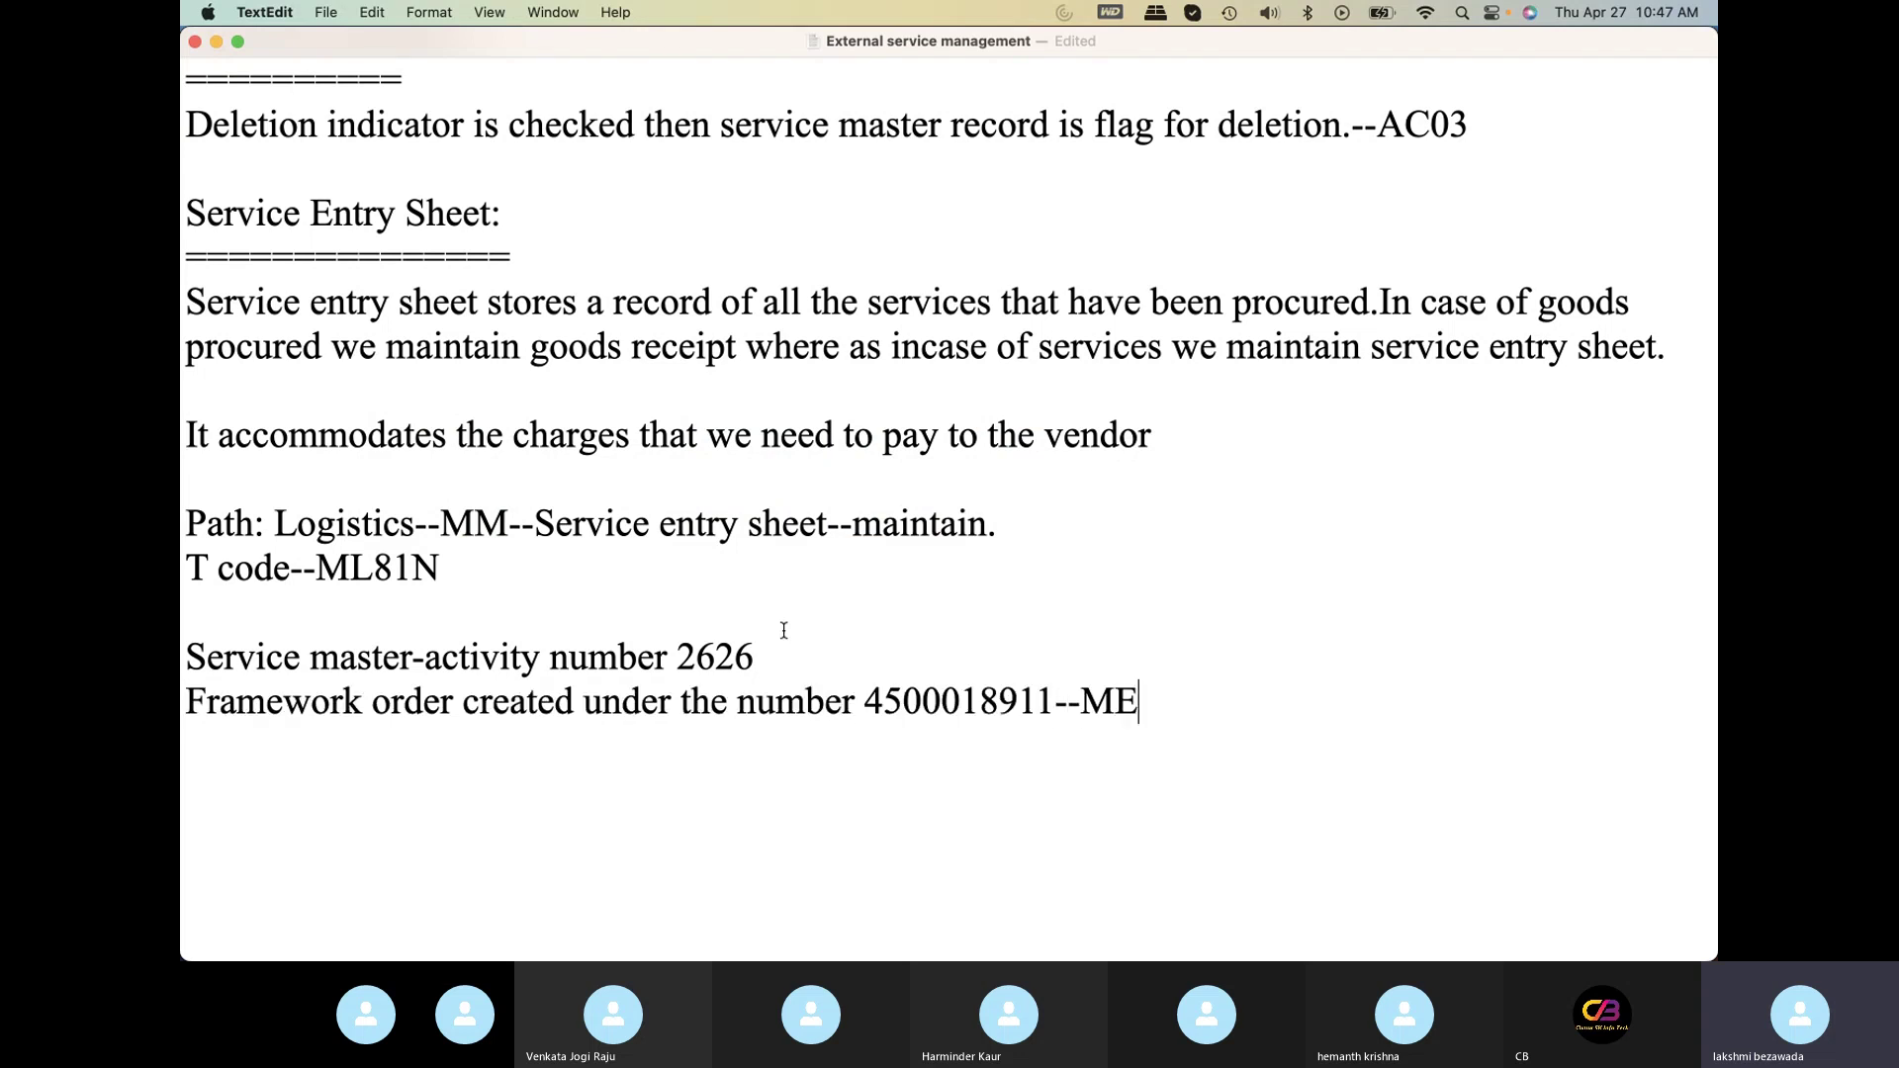
text(21N)
key(Return)
key(super+Tab)
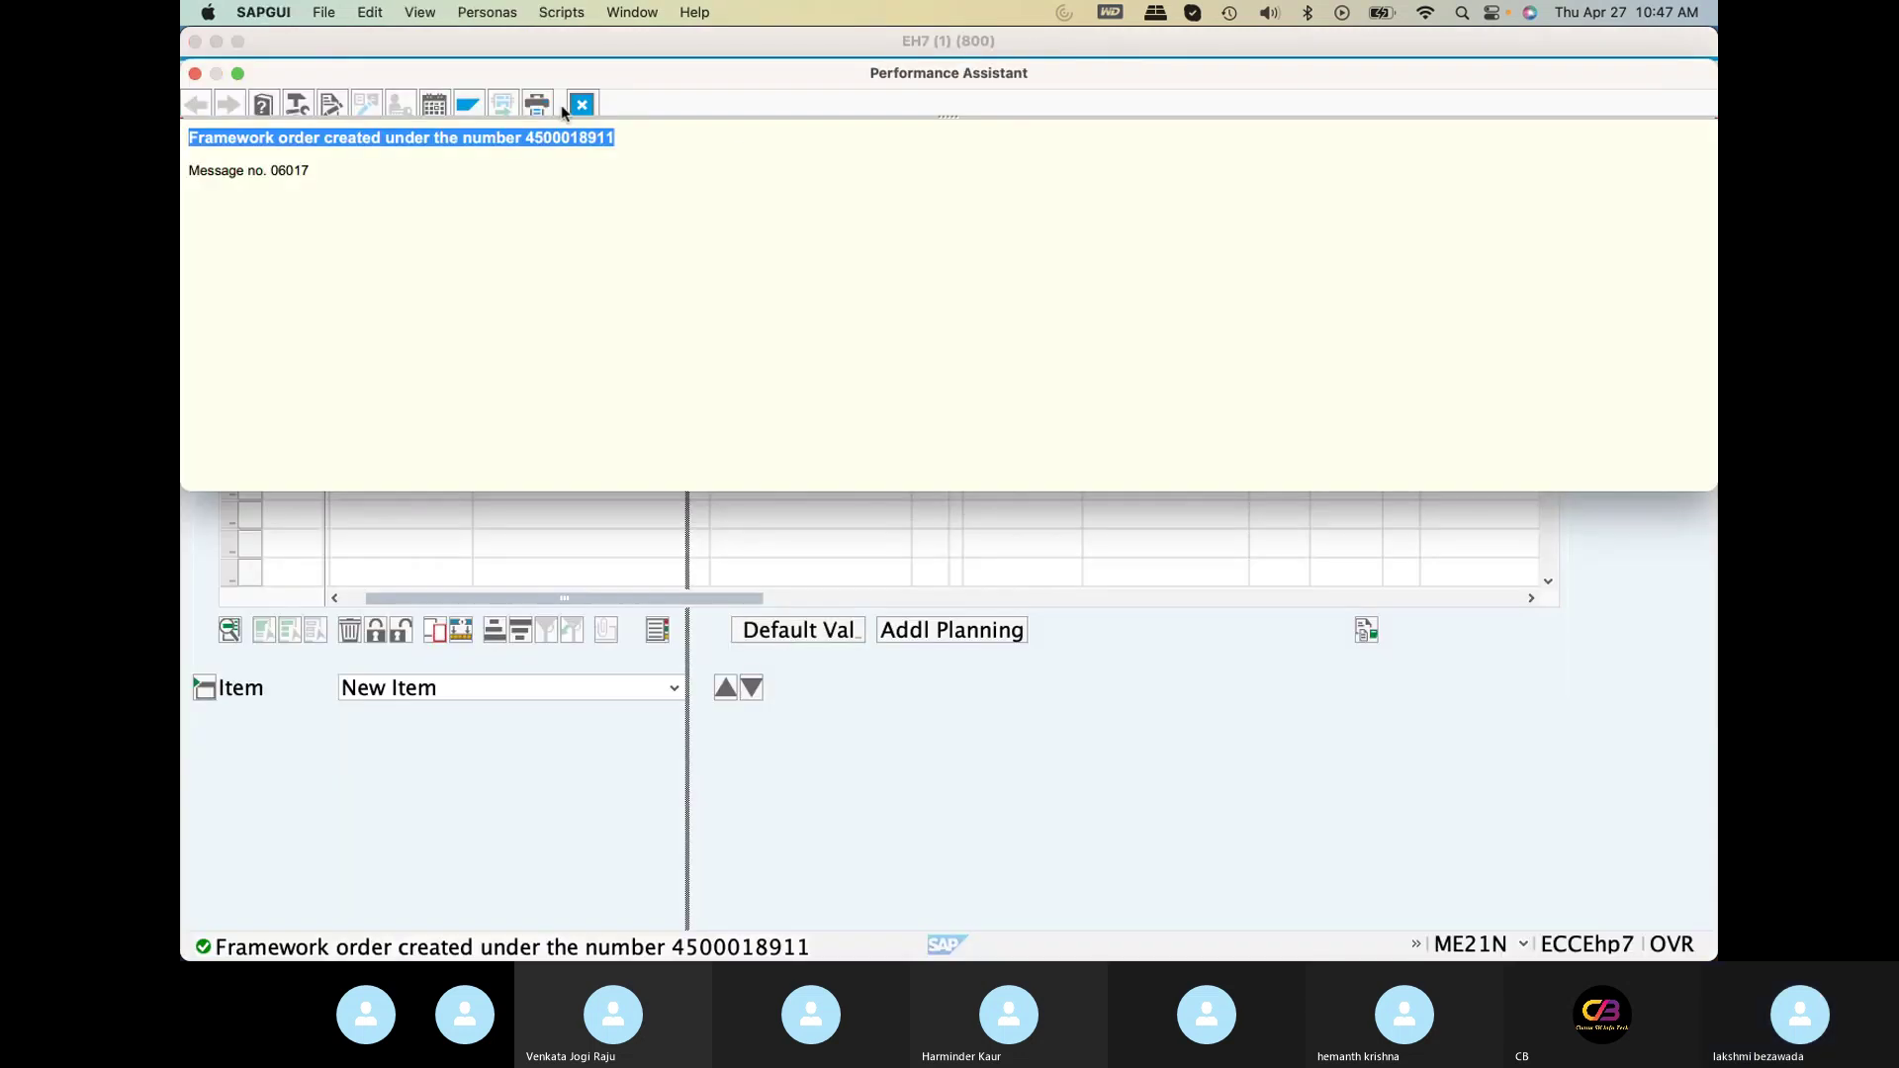
key(Escape)
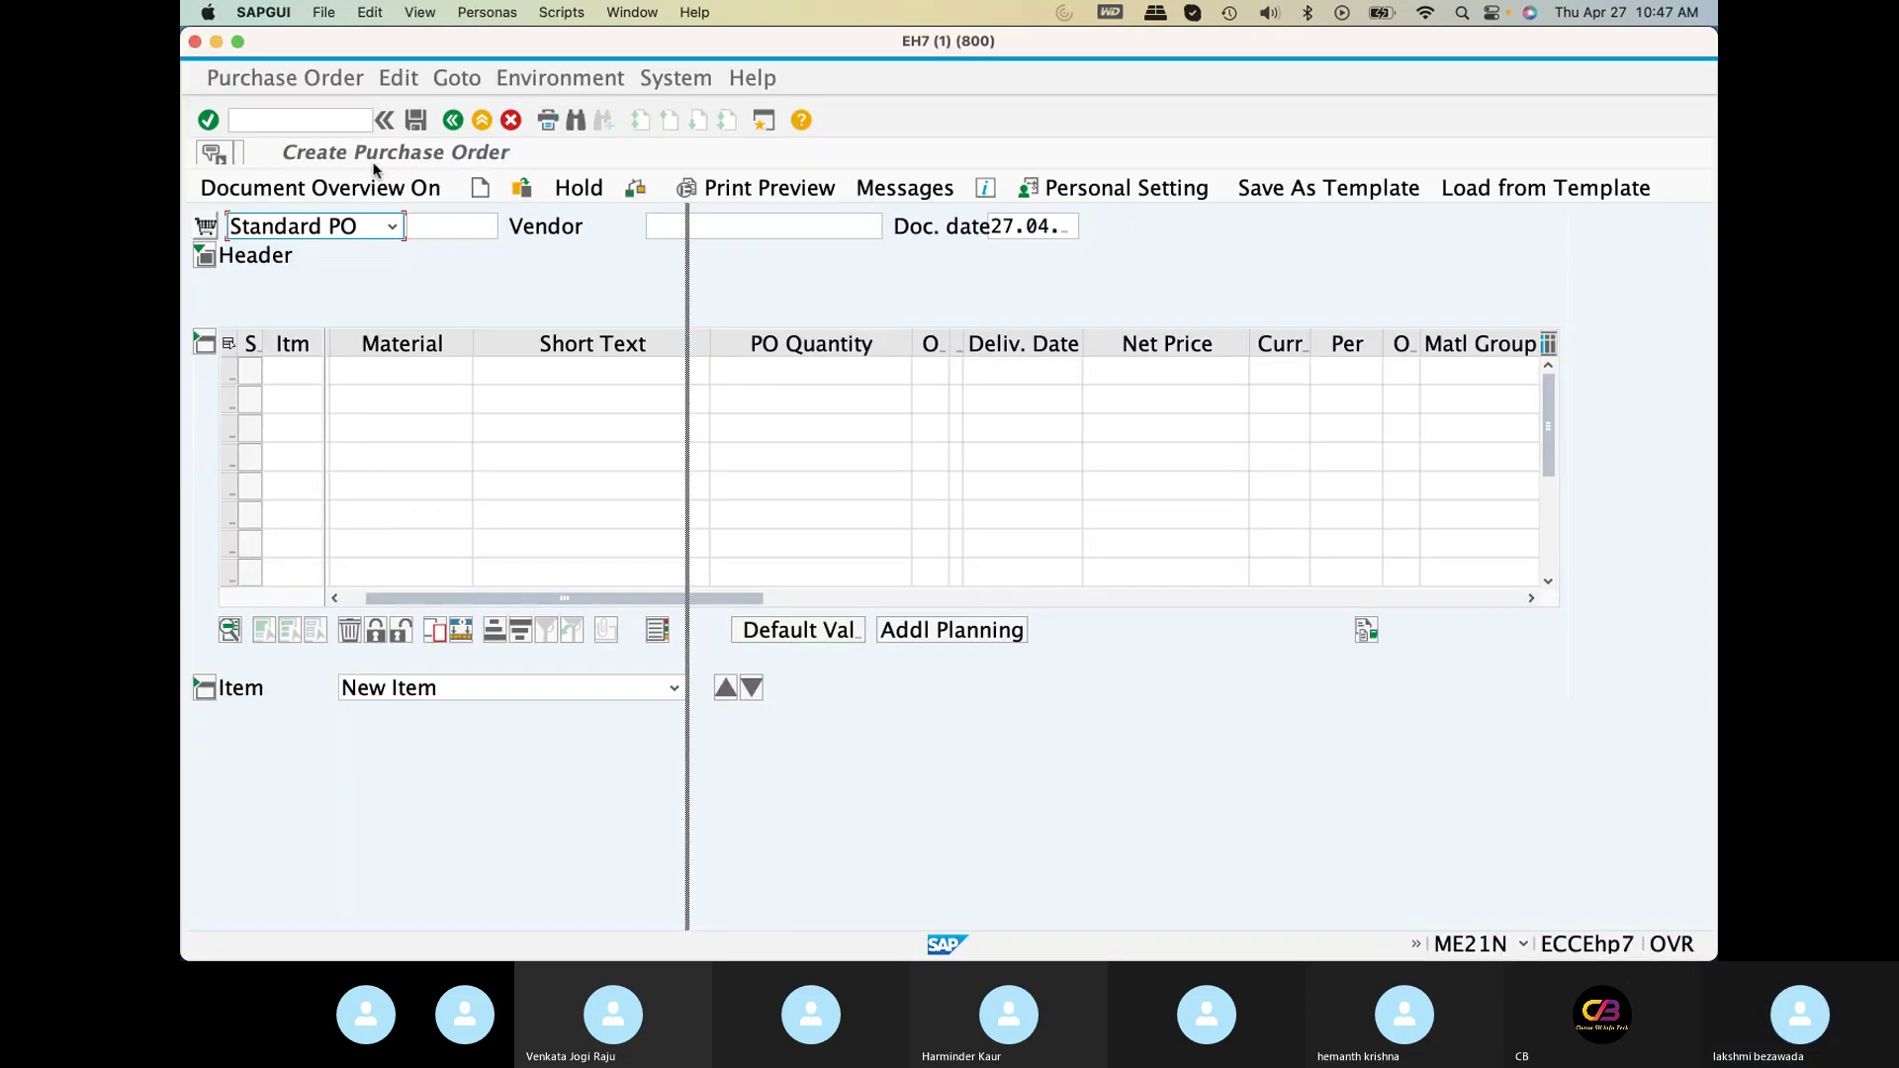
Copy only the framework order number from the TextEdit notes and switch back to SAP
click(355, 119)
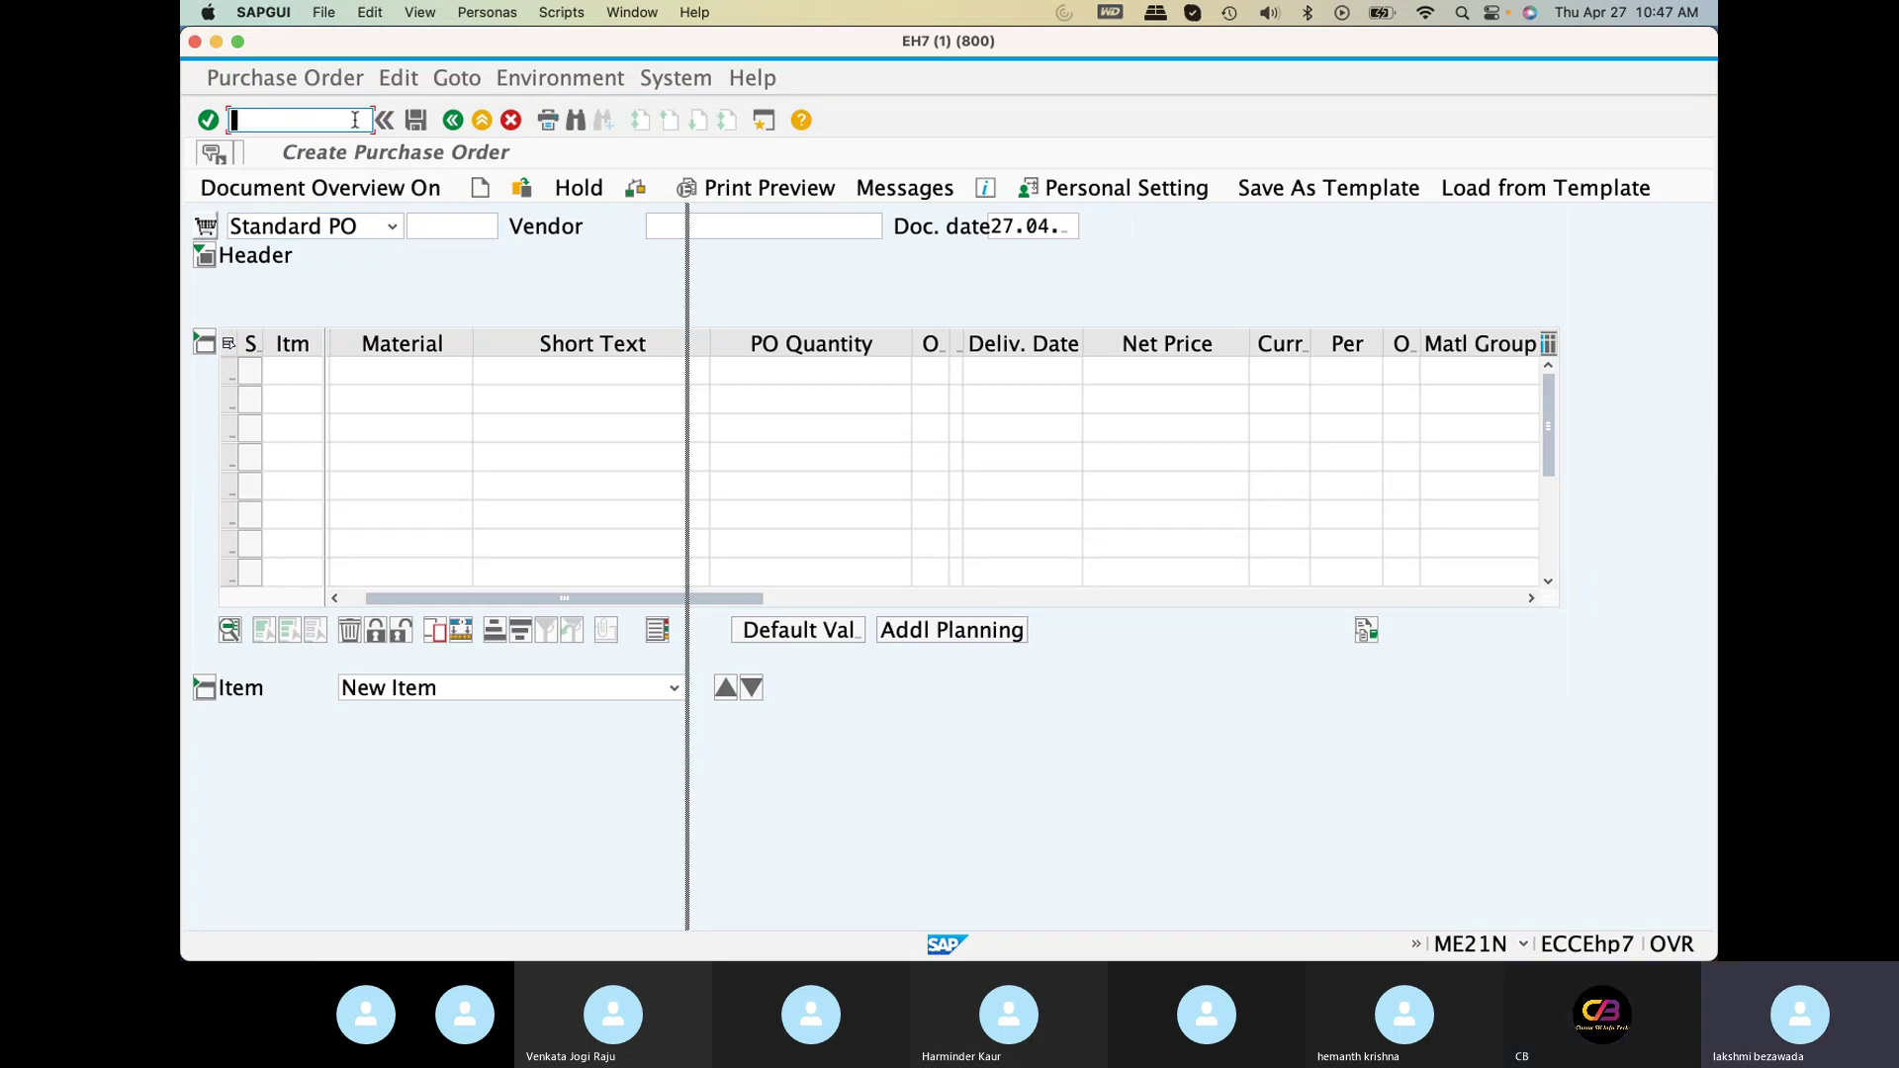
key(super+Tab)
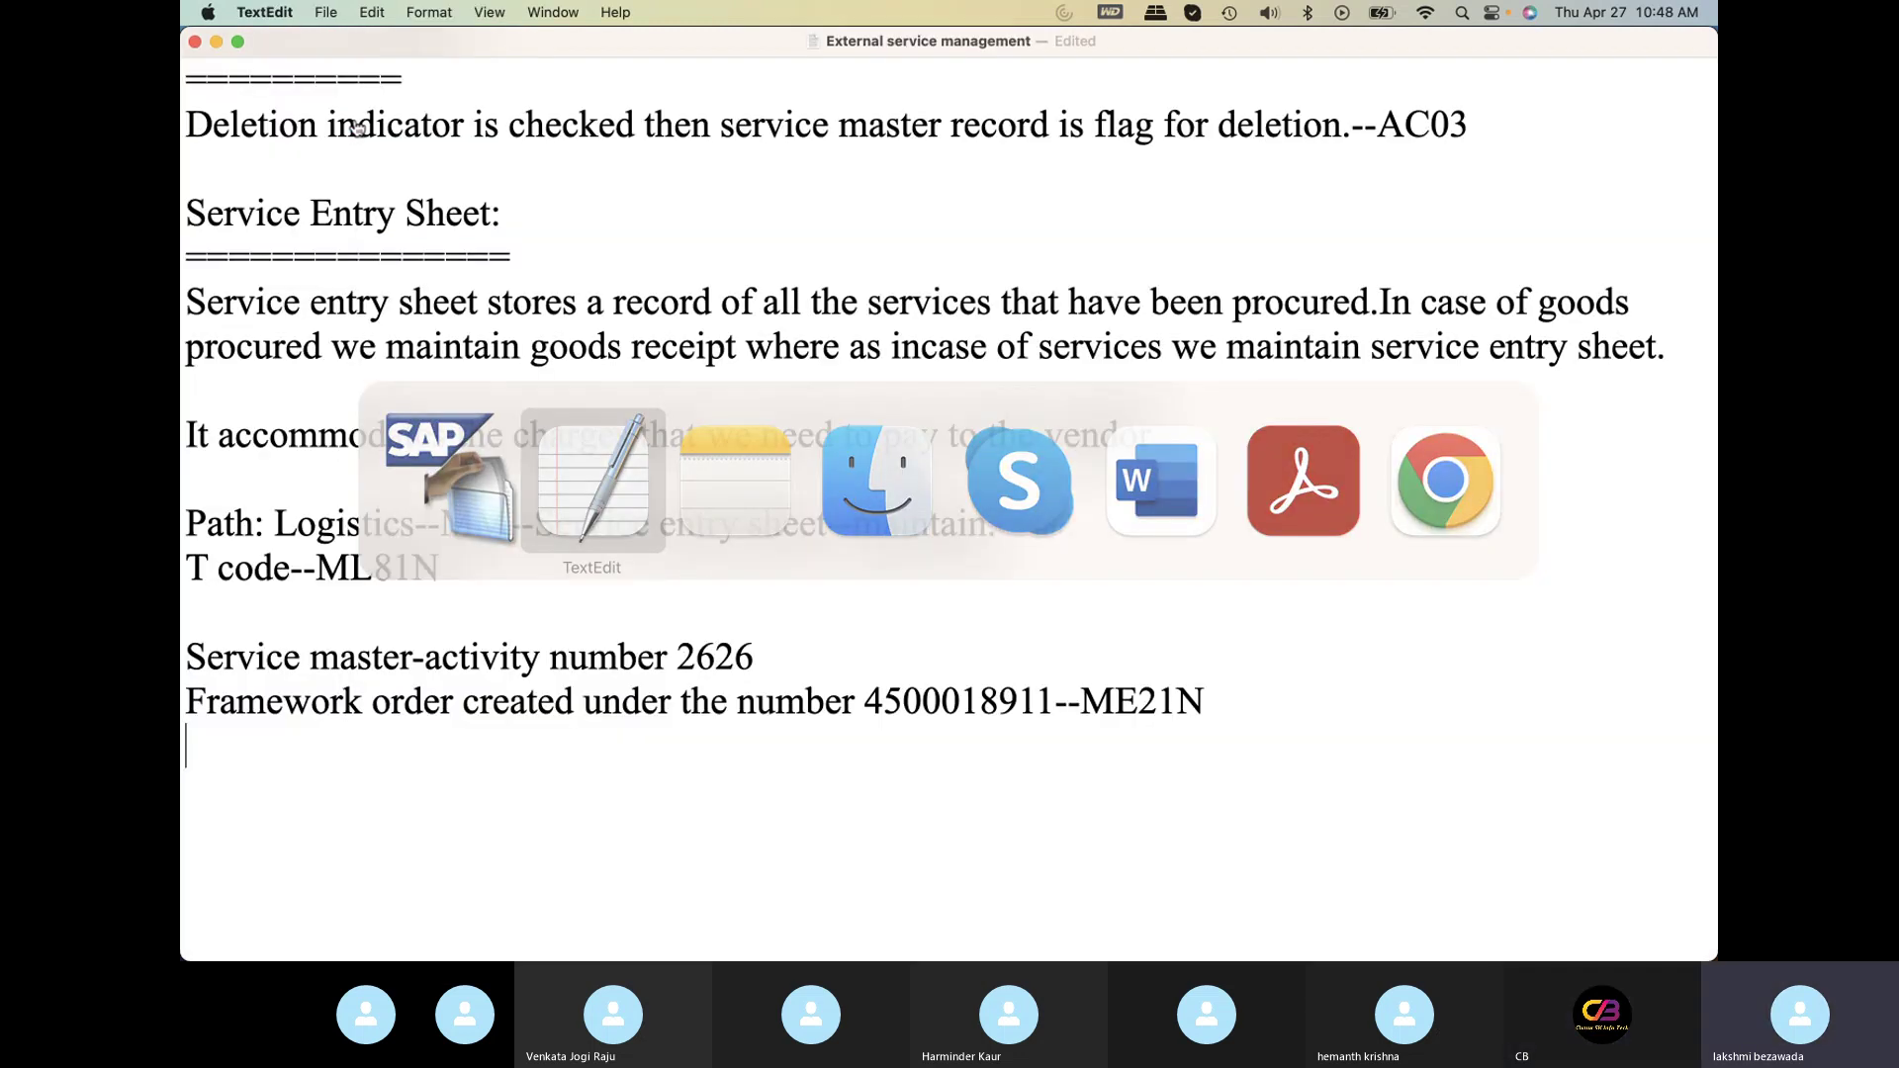
drag(864, 700, 1051, 698)
key(super+c)
key(super+Tab)
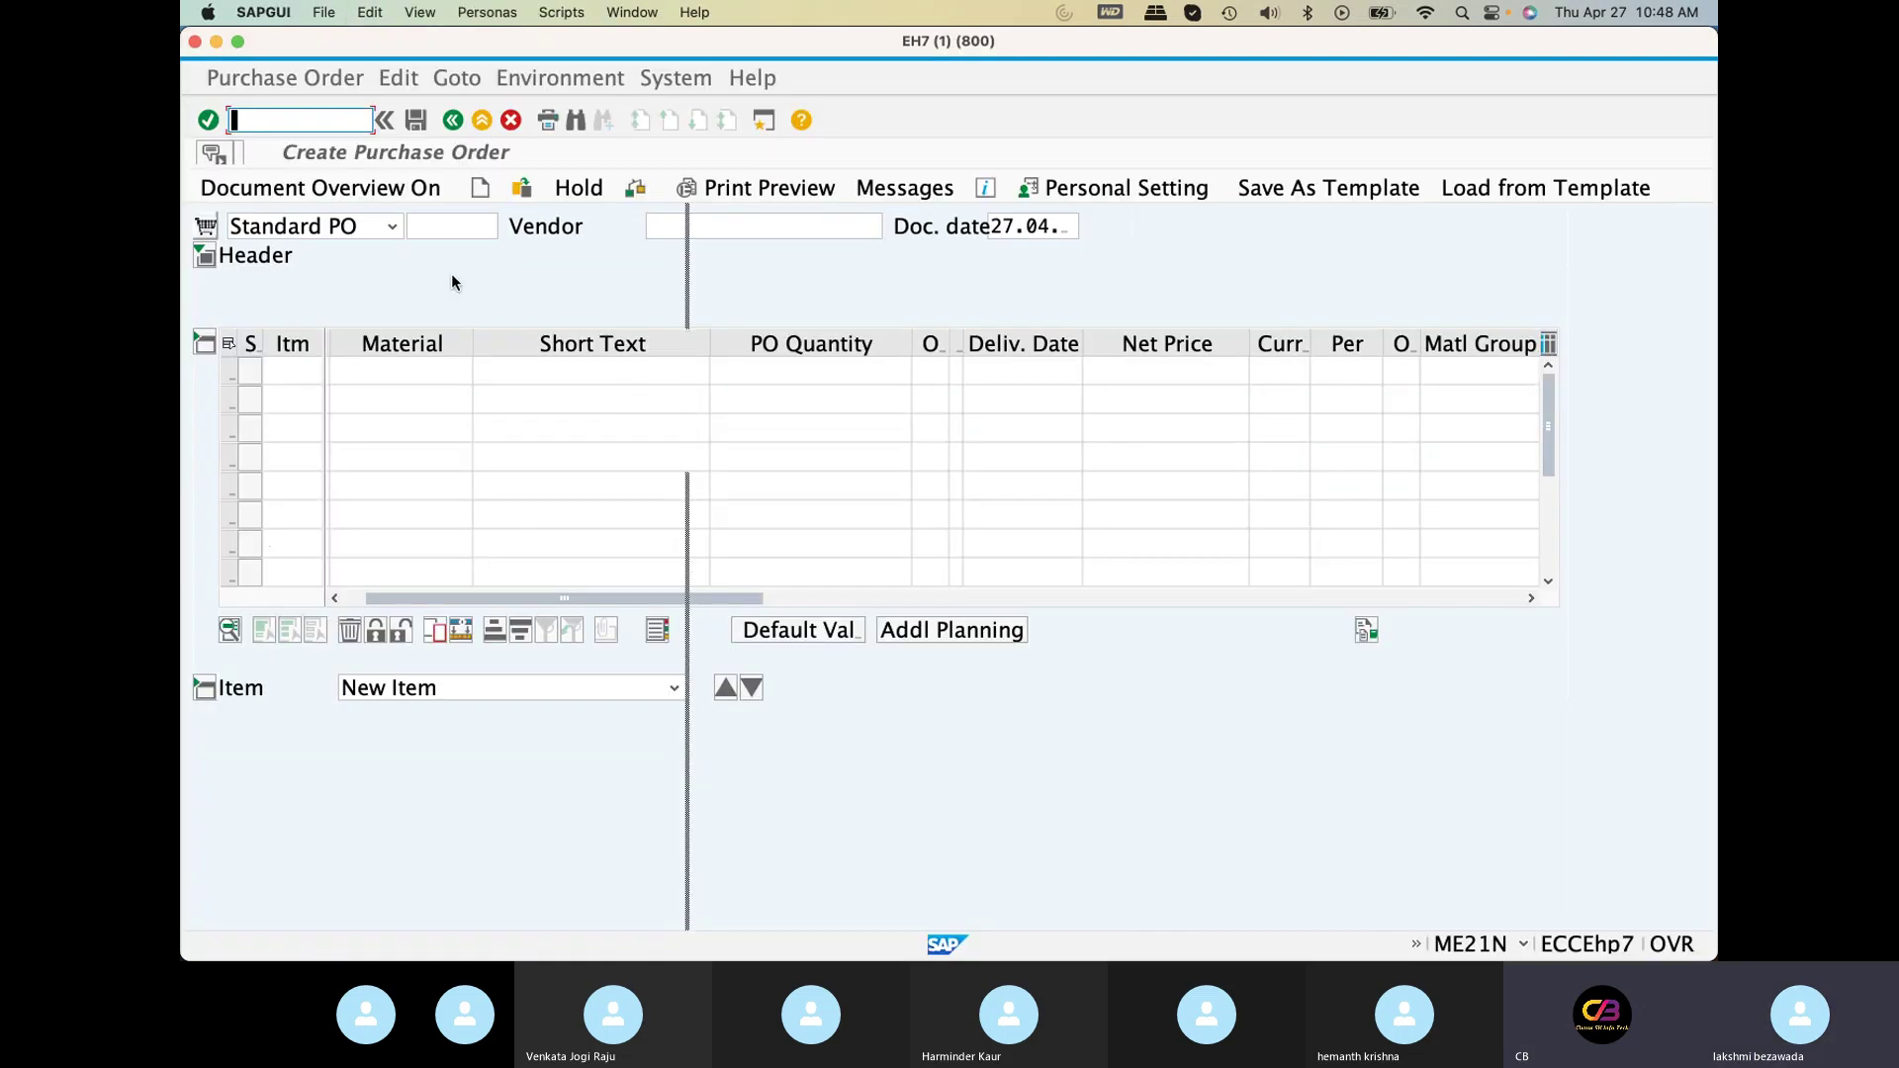
Leave purchase order creation for the SAP Easy Access screen with the command /N
text(/N)
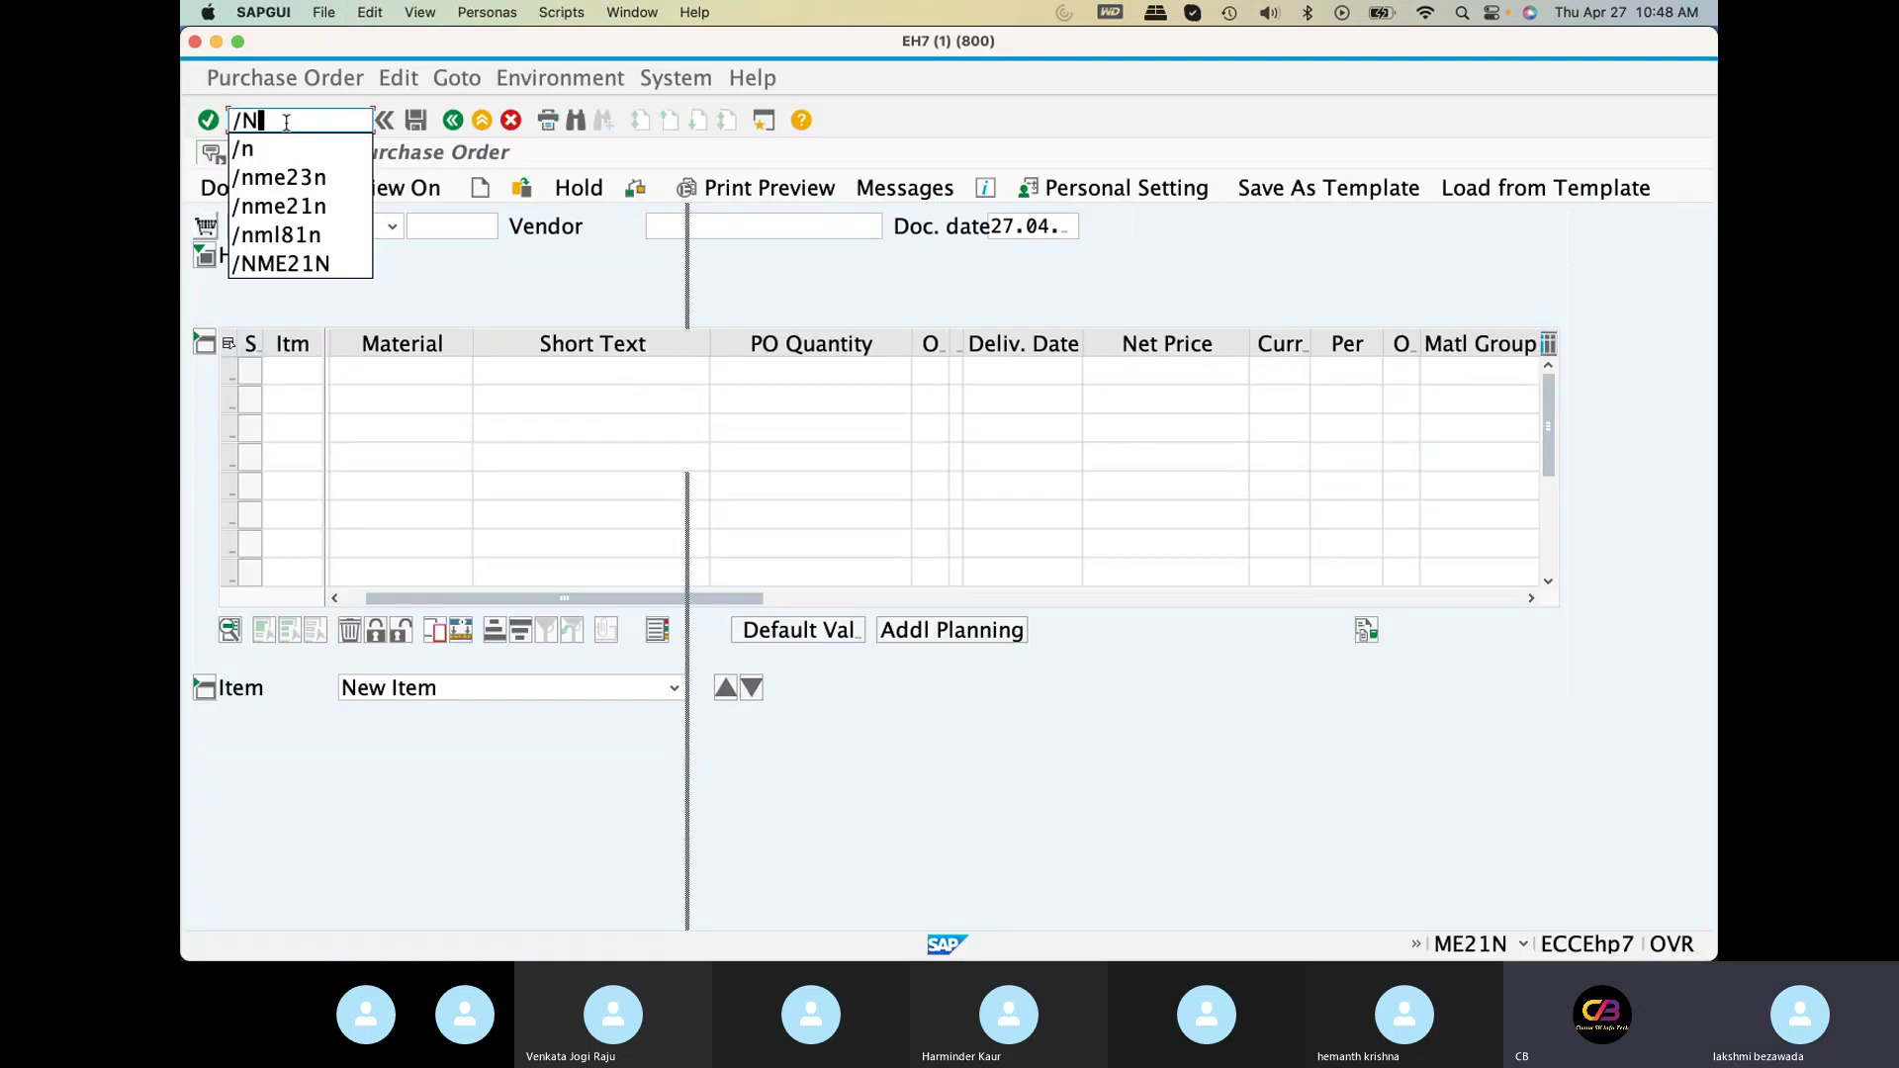
key(Return)
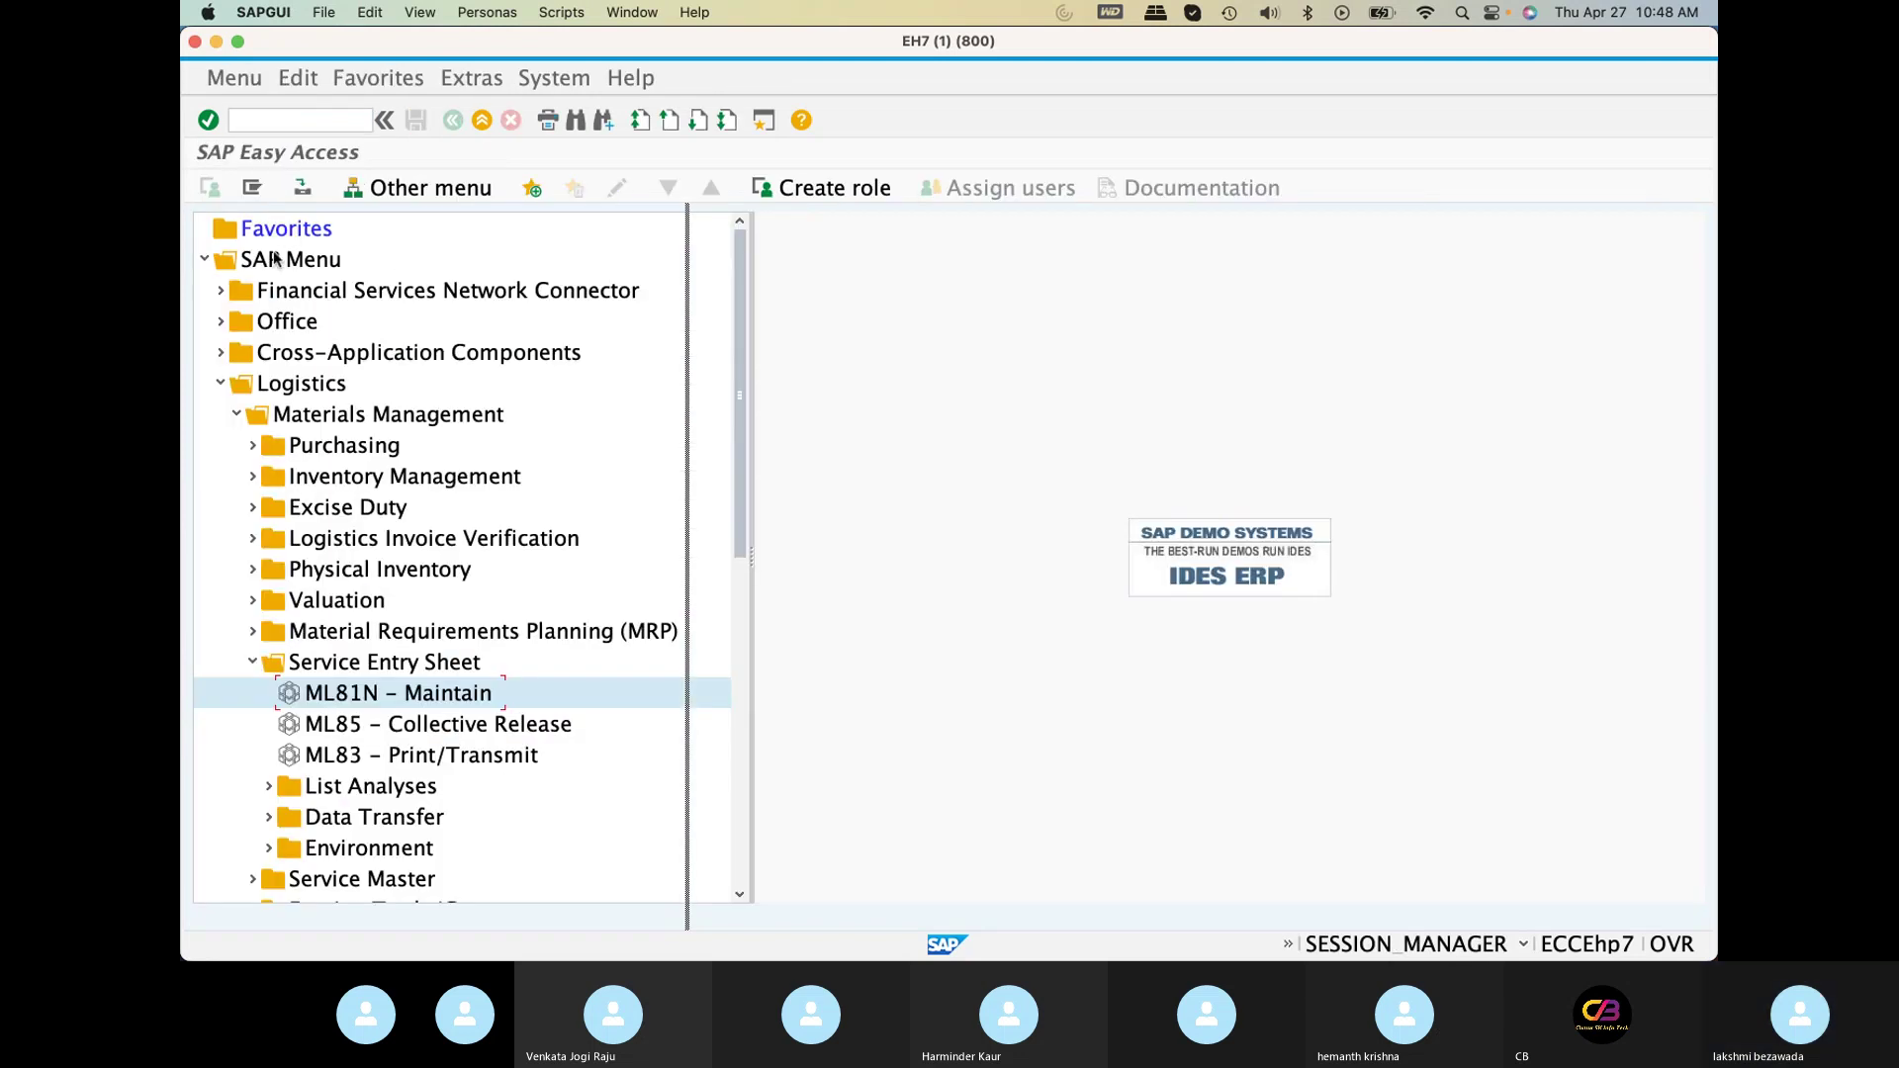
Start service entry sheet maintenance (ML81N), widen the entry sheet details, and select the noted framework order with item 10
double_click(364, 696)
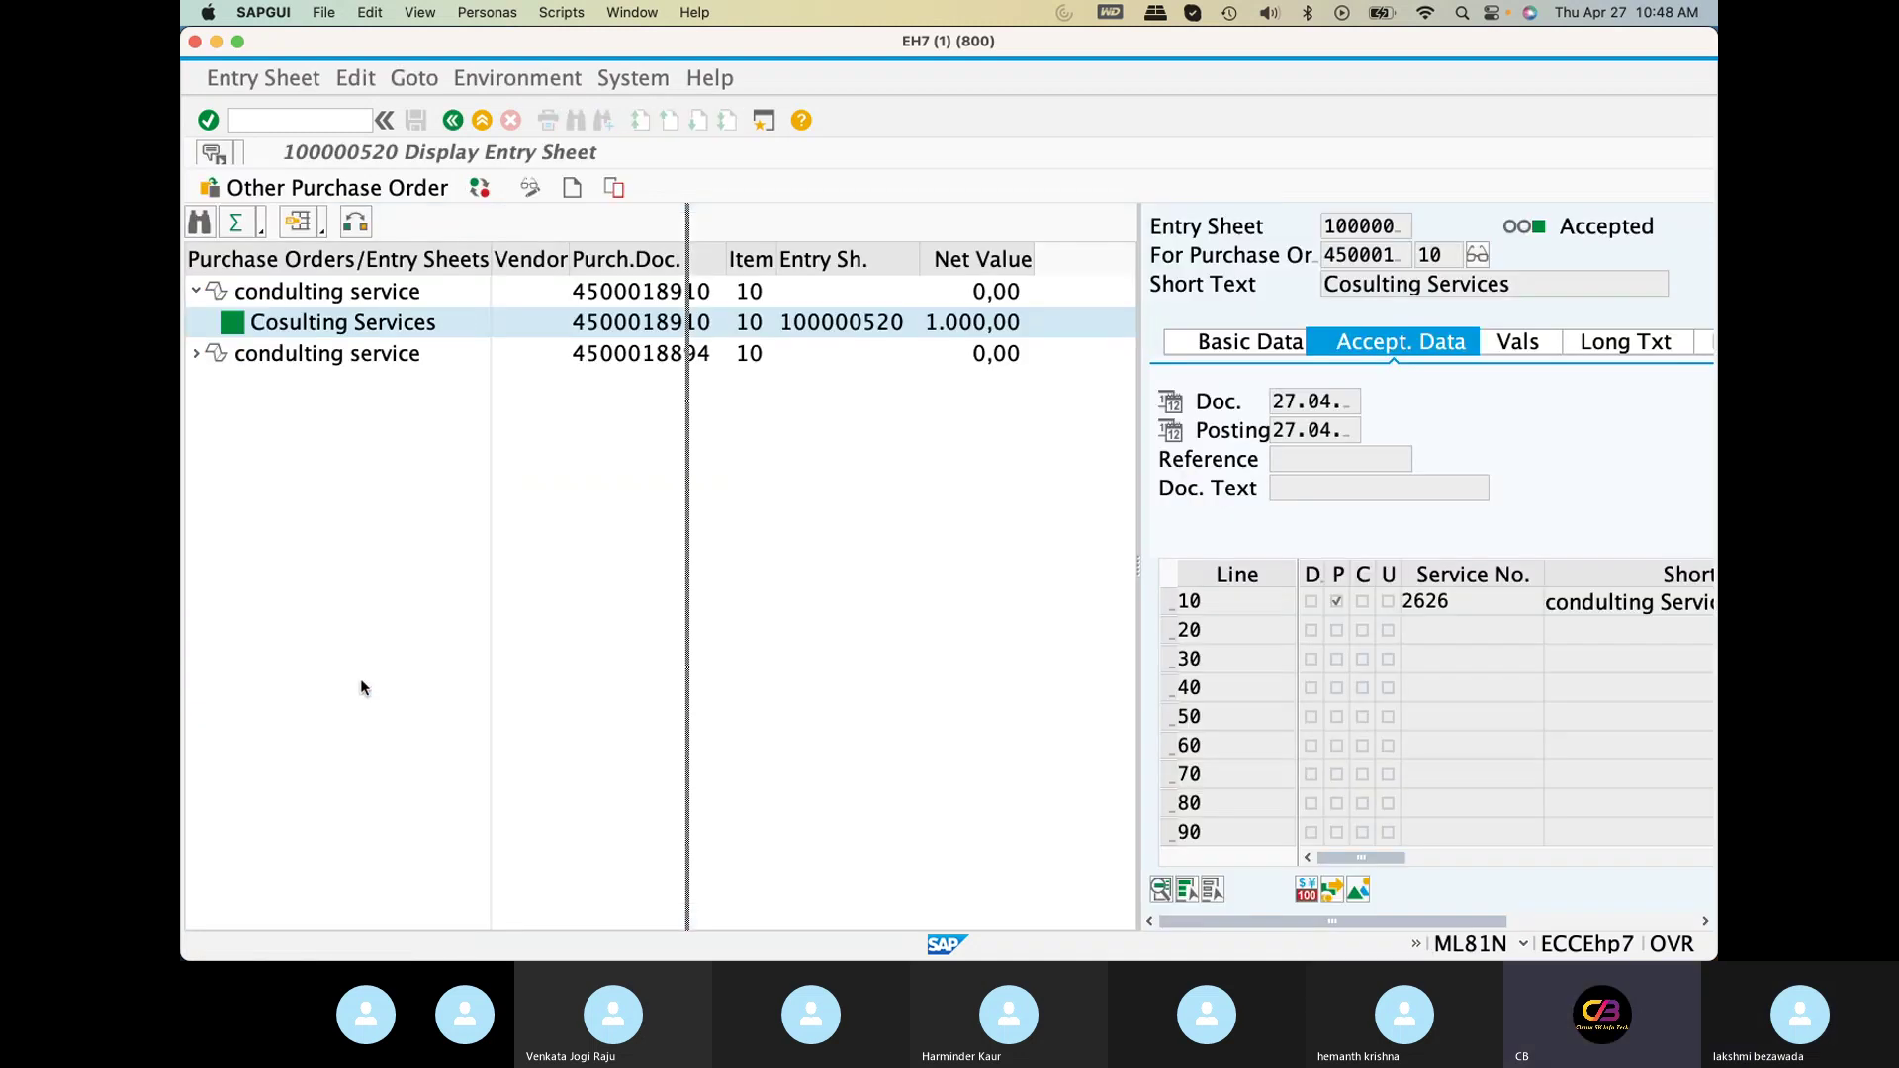
drag(1139, 212, 788, 206)
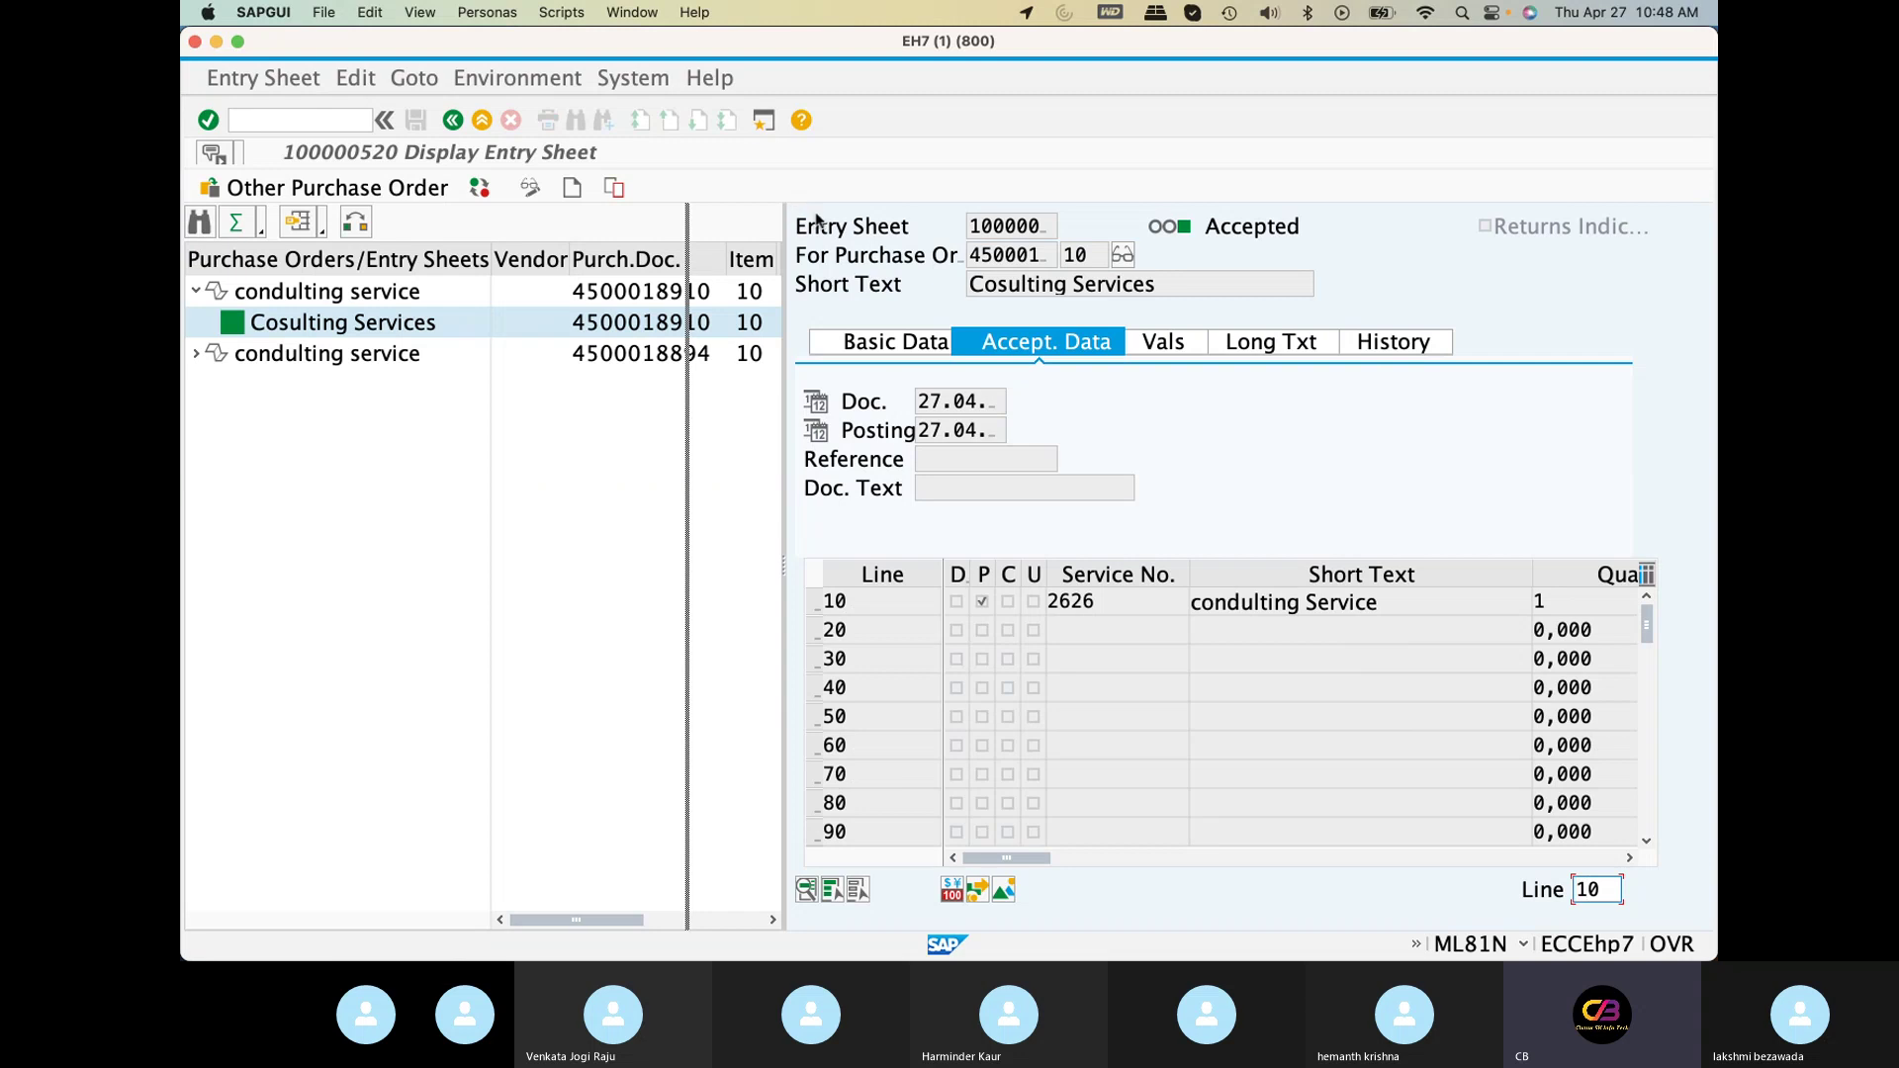
click(413, 187)
text(4500018911)
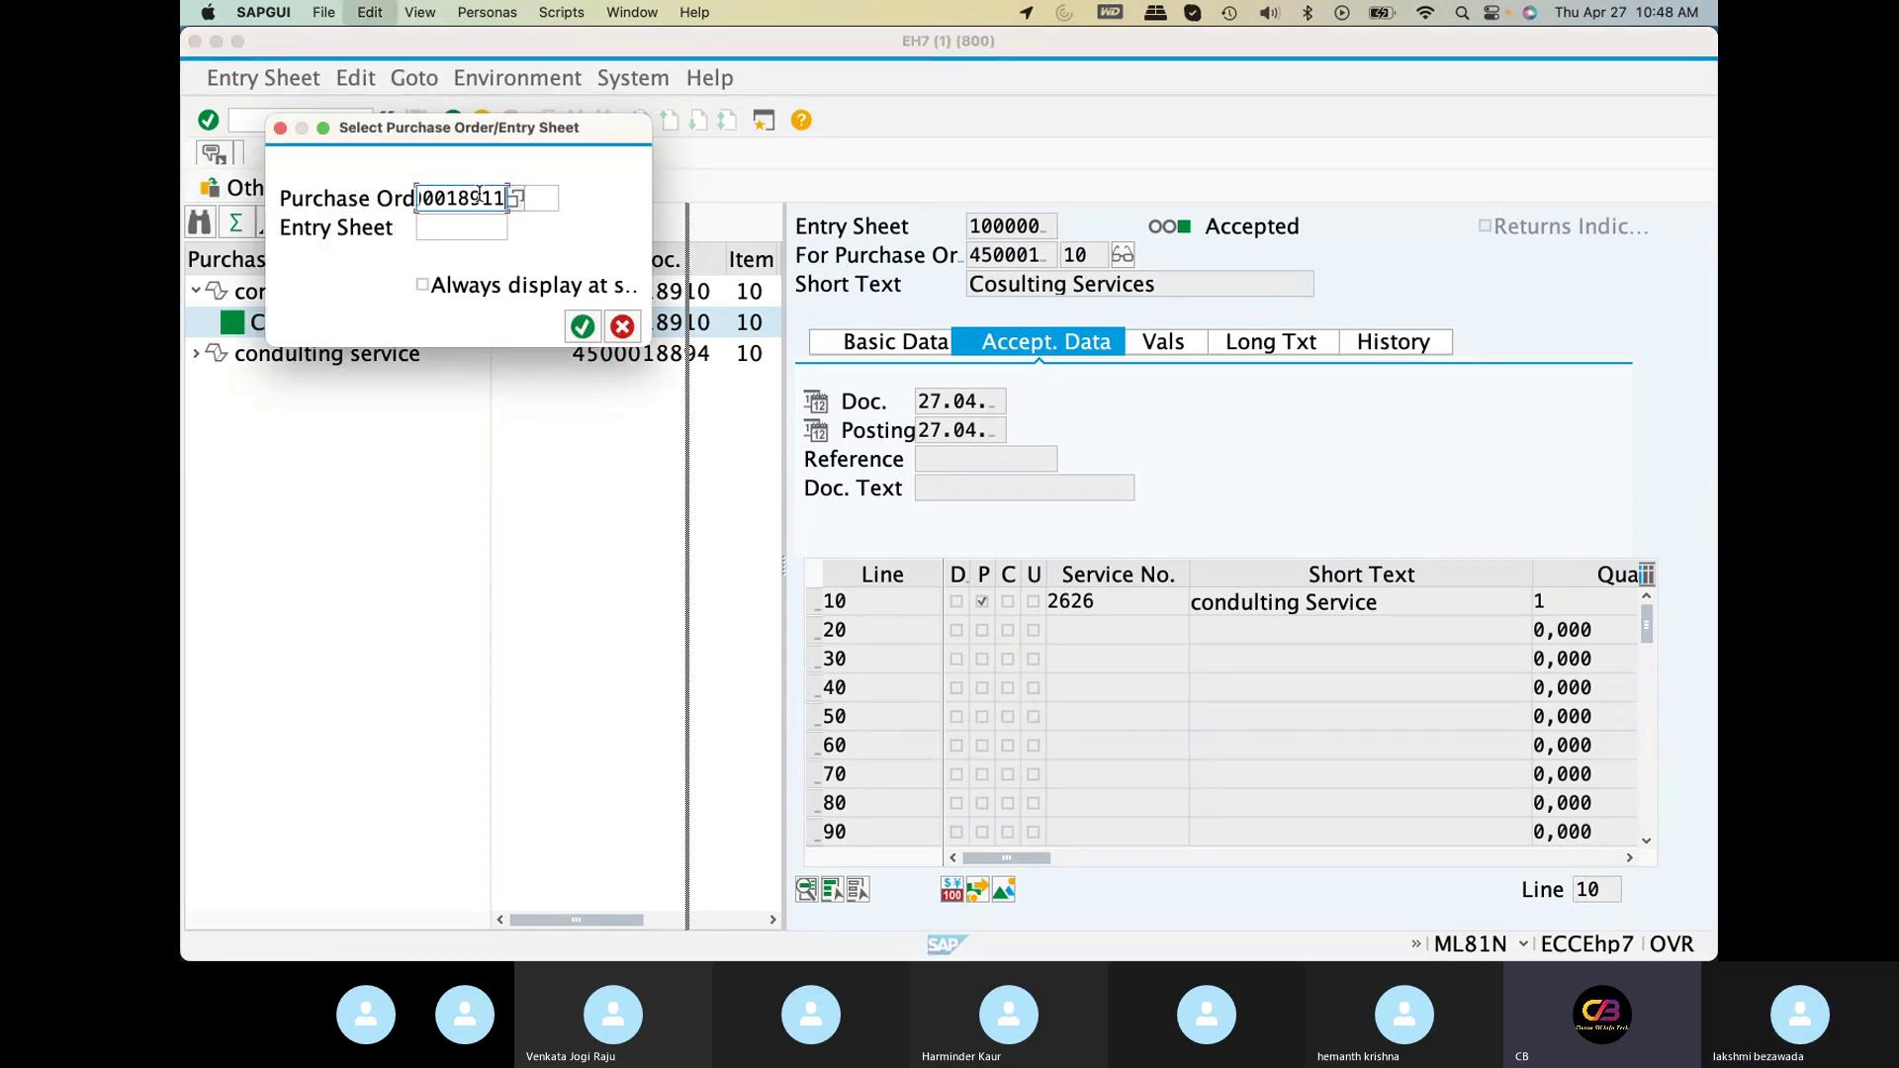
click(540, 199)
text(10)
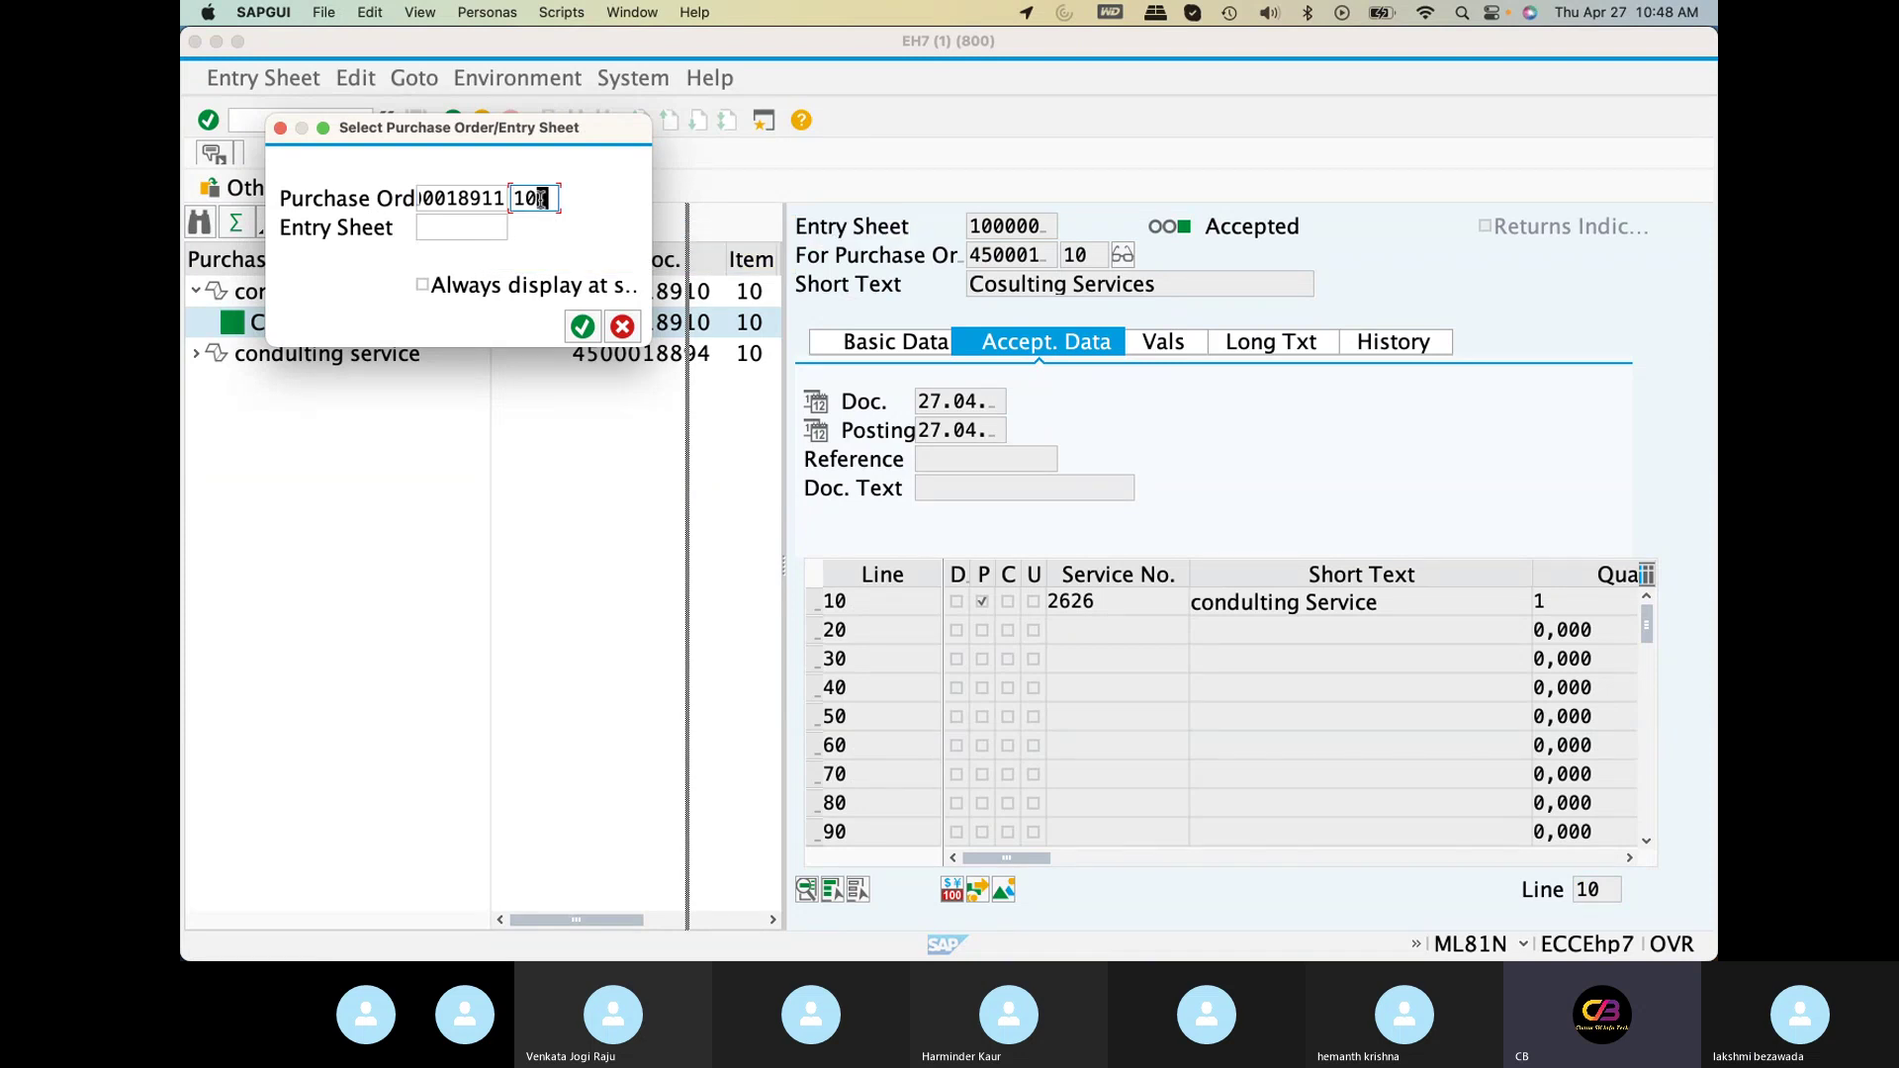
click(583, 327)
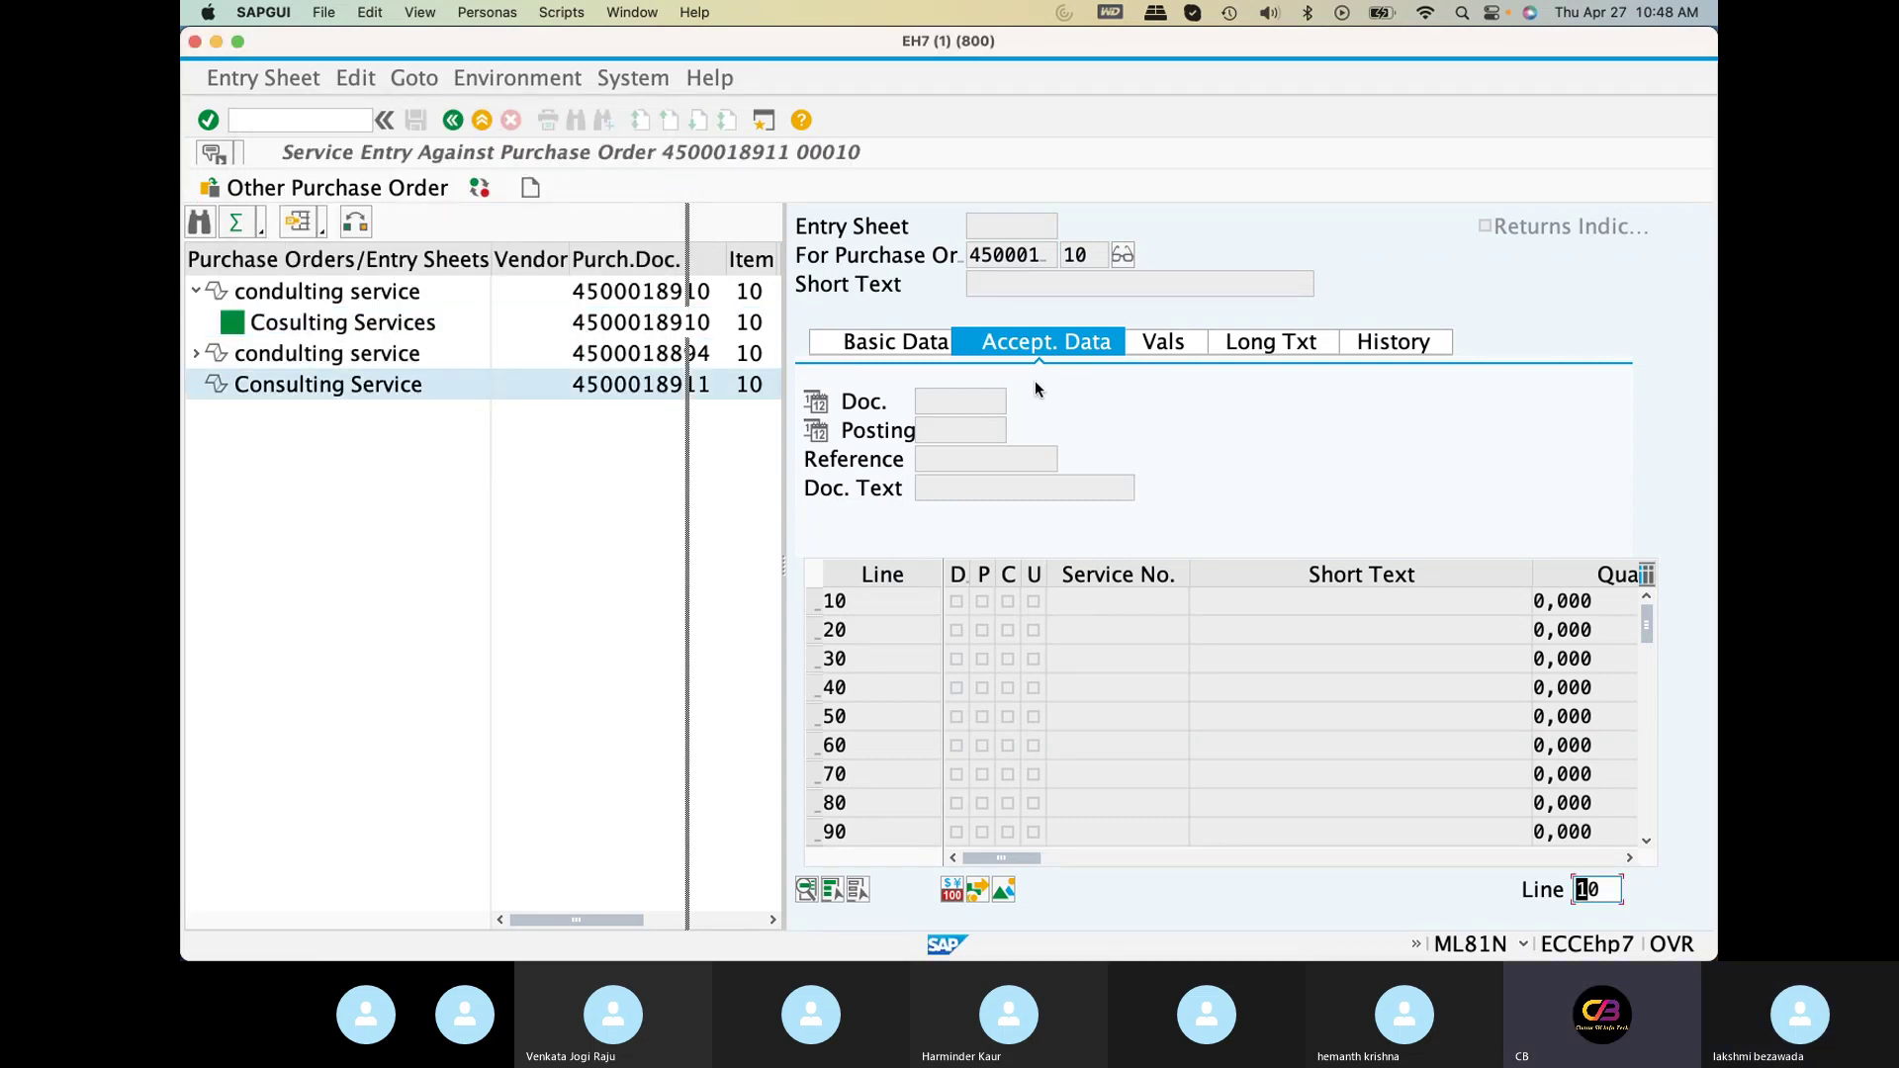
Create an entry sheet for the order with short text Cosulting Services and service 2626 on line 10
click(532, 186)
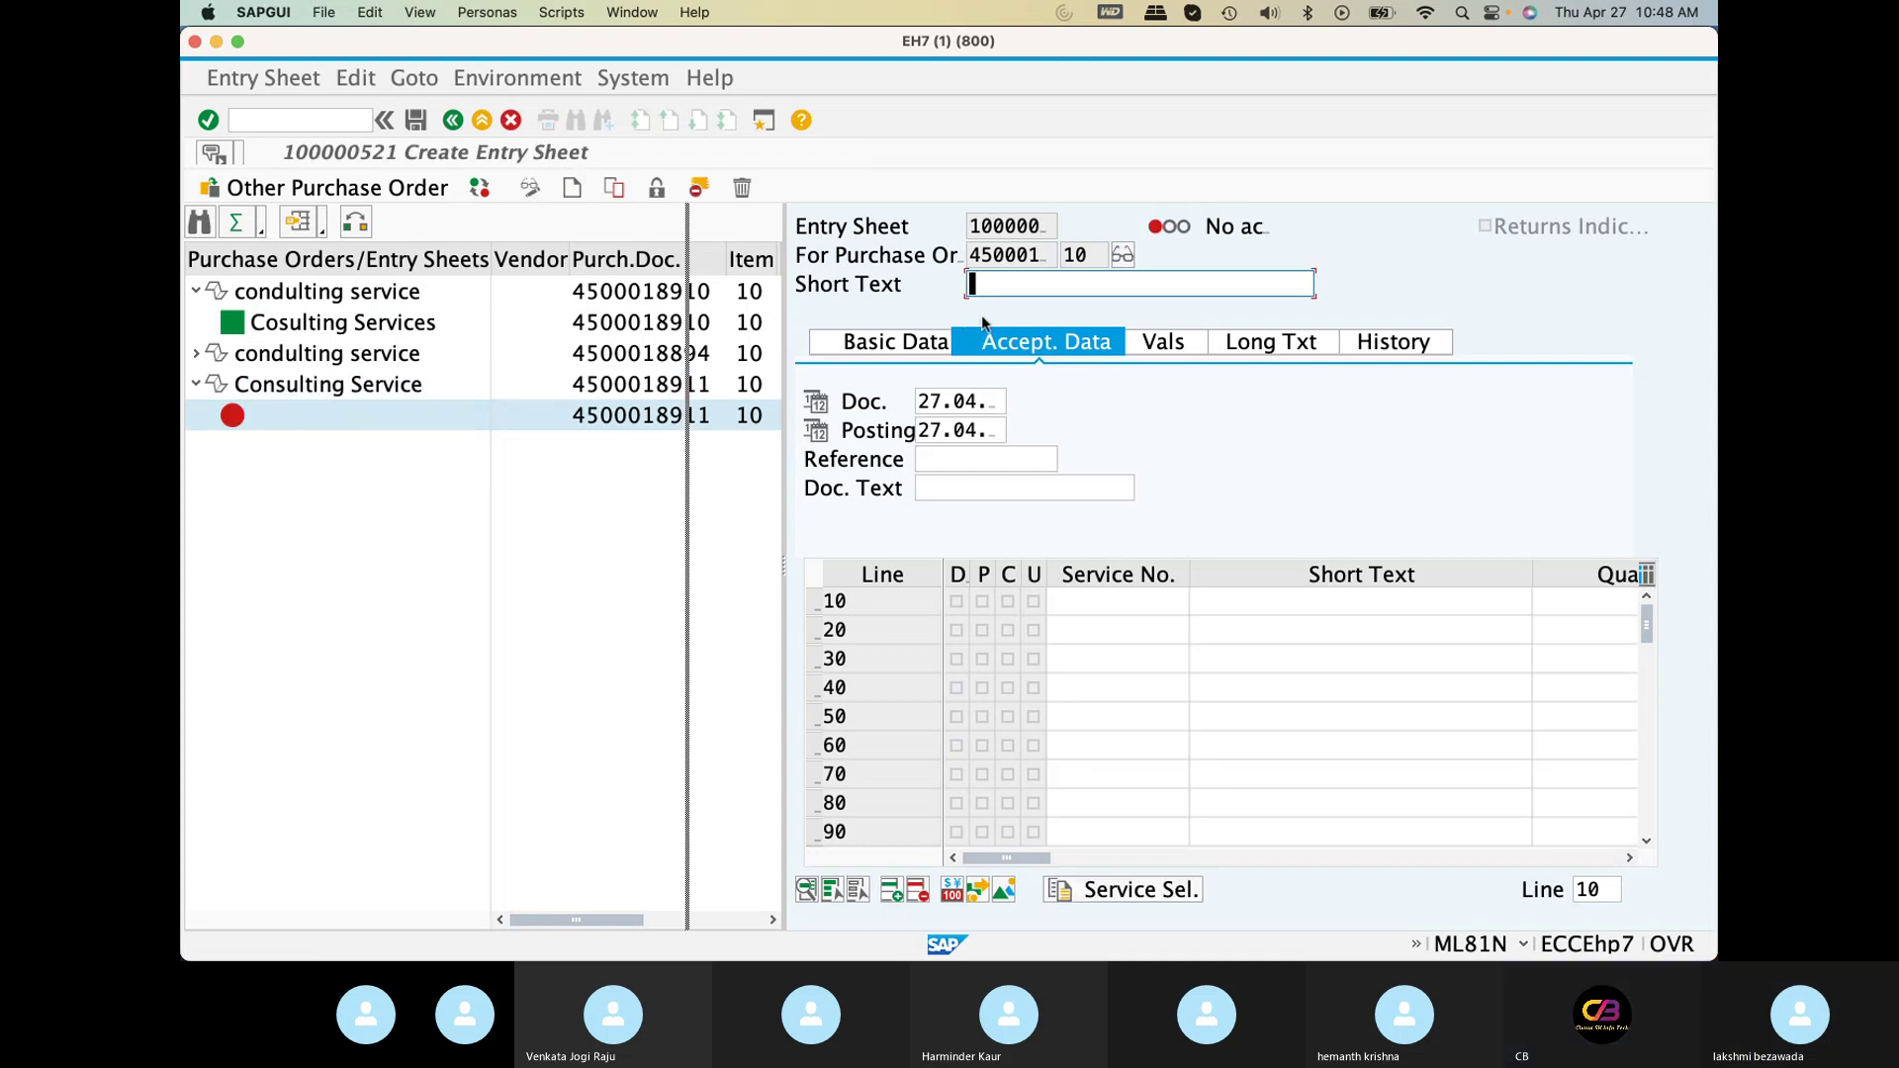
click(1020, 275)
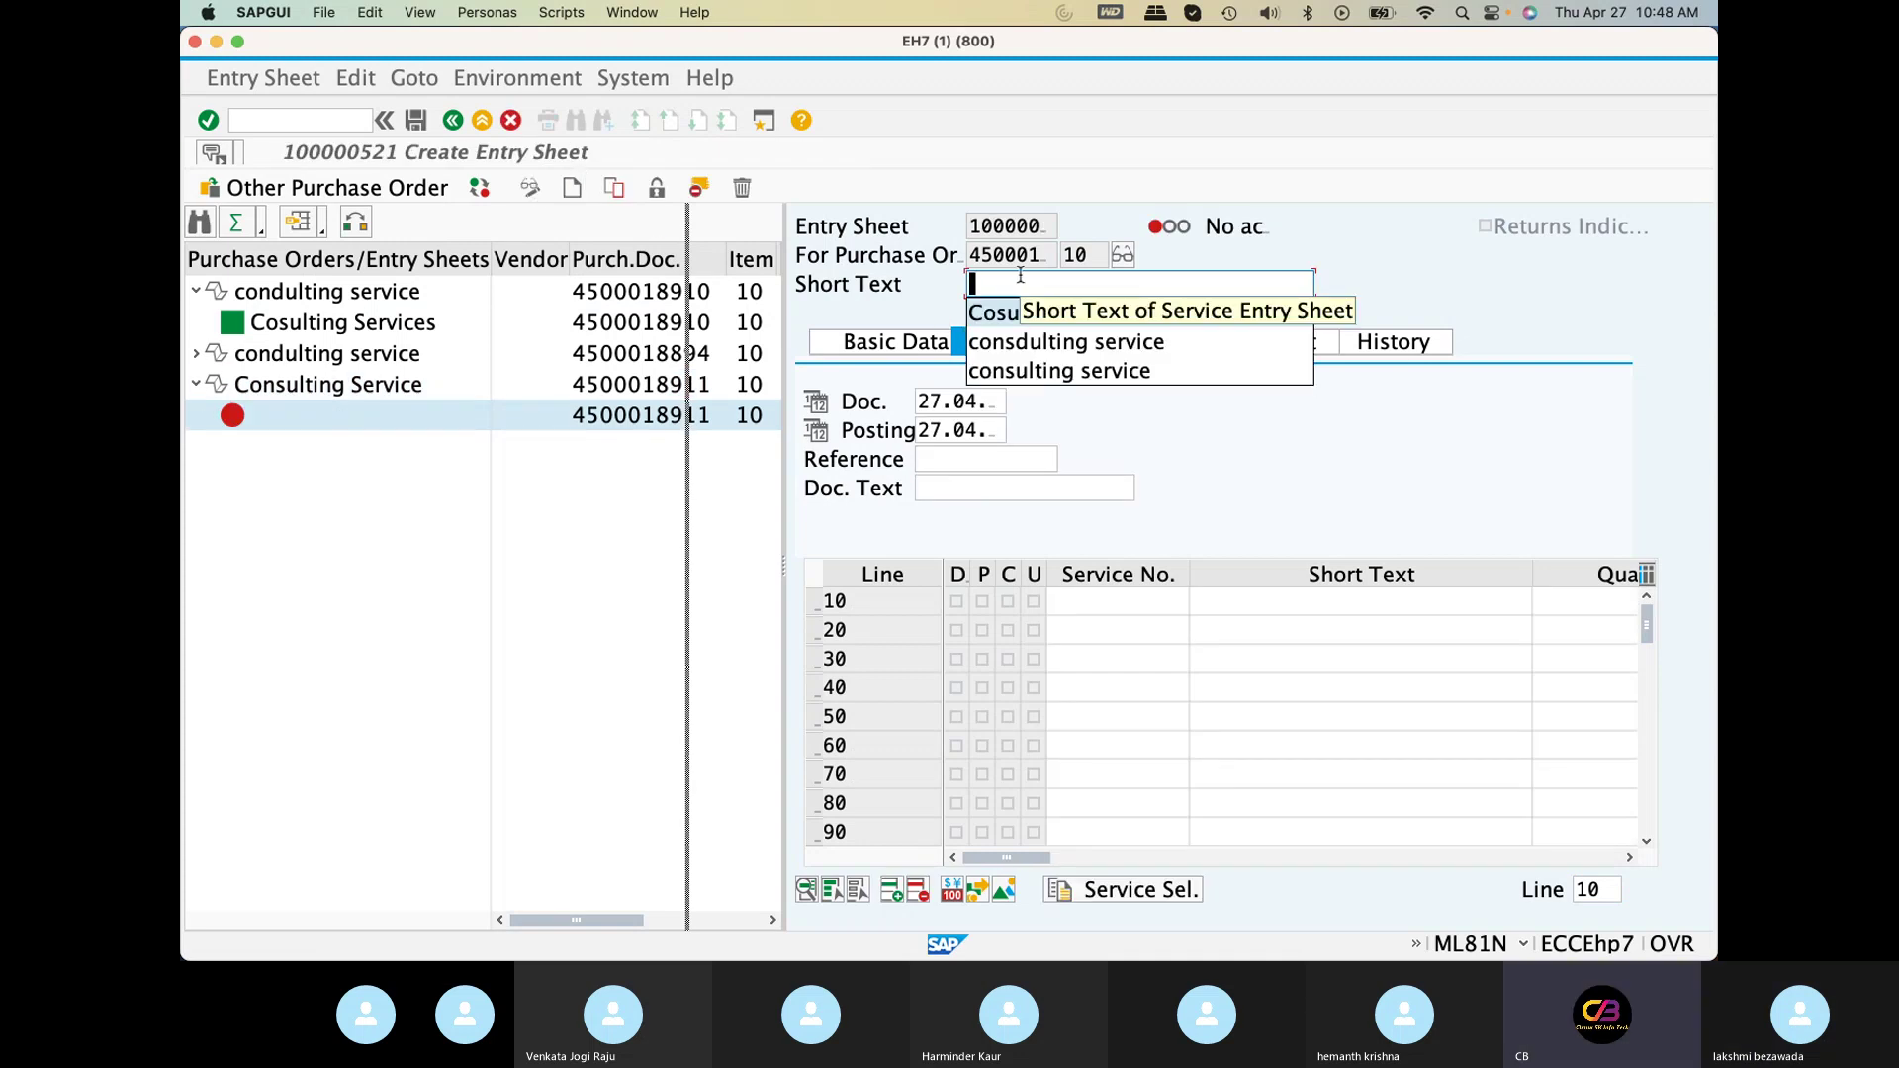
click(1002, 315)
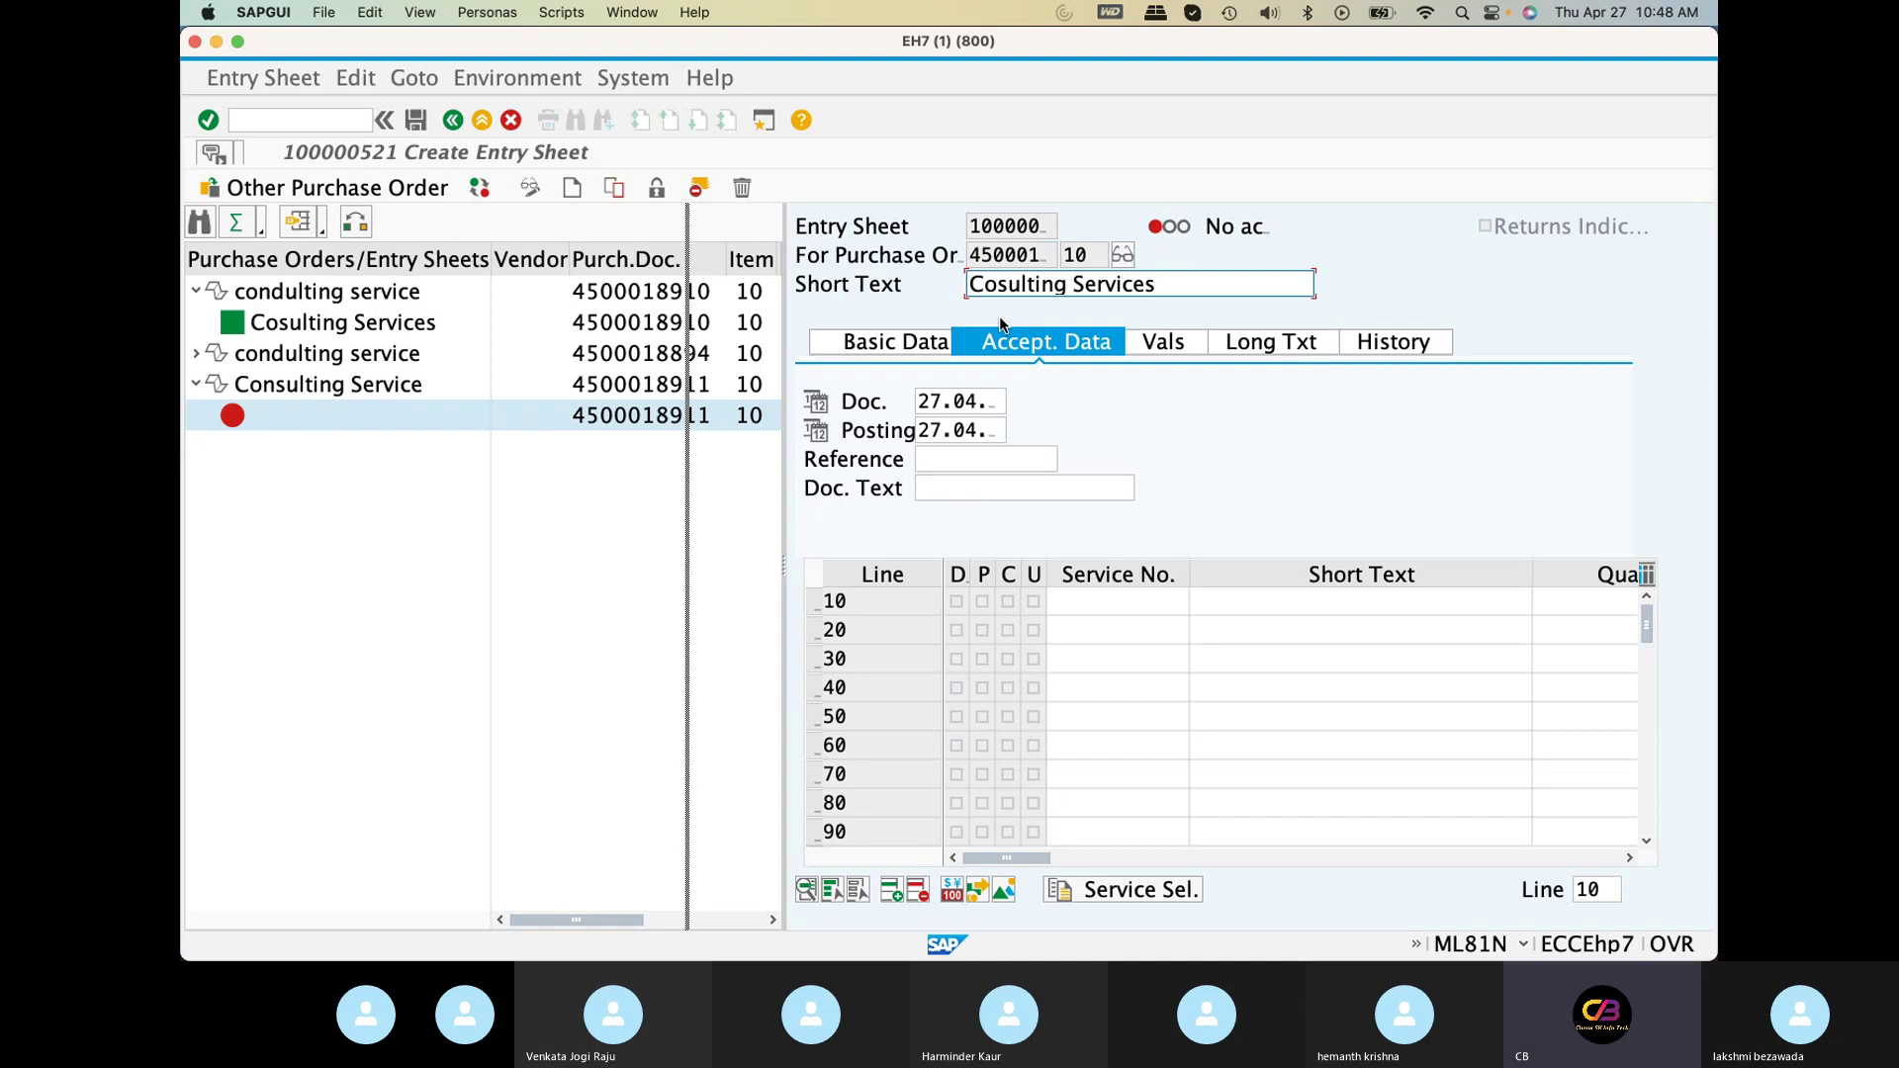
click(1074, 599)
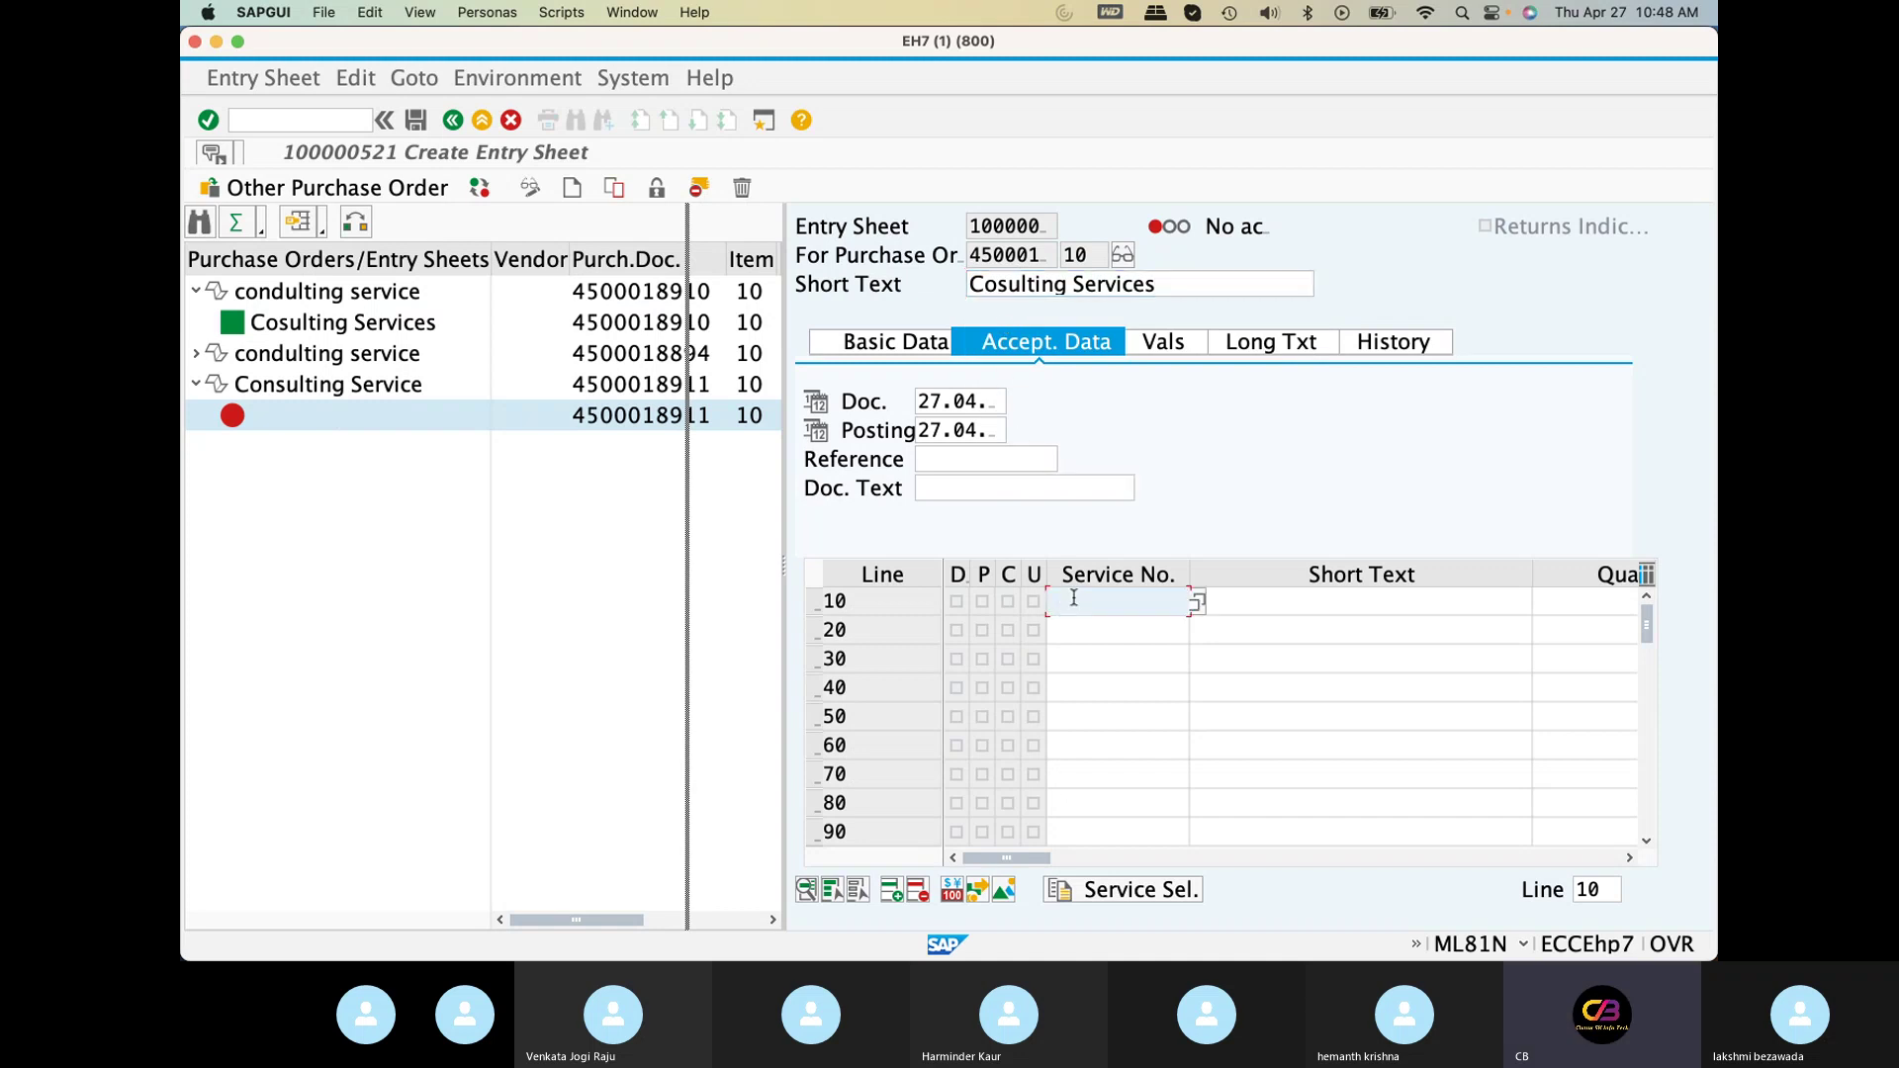
text(2626)
key(Return)
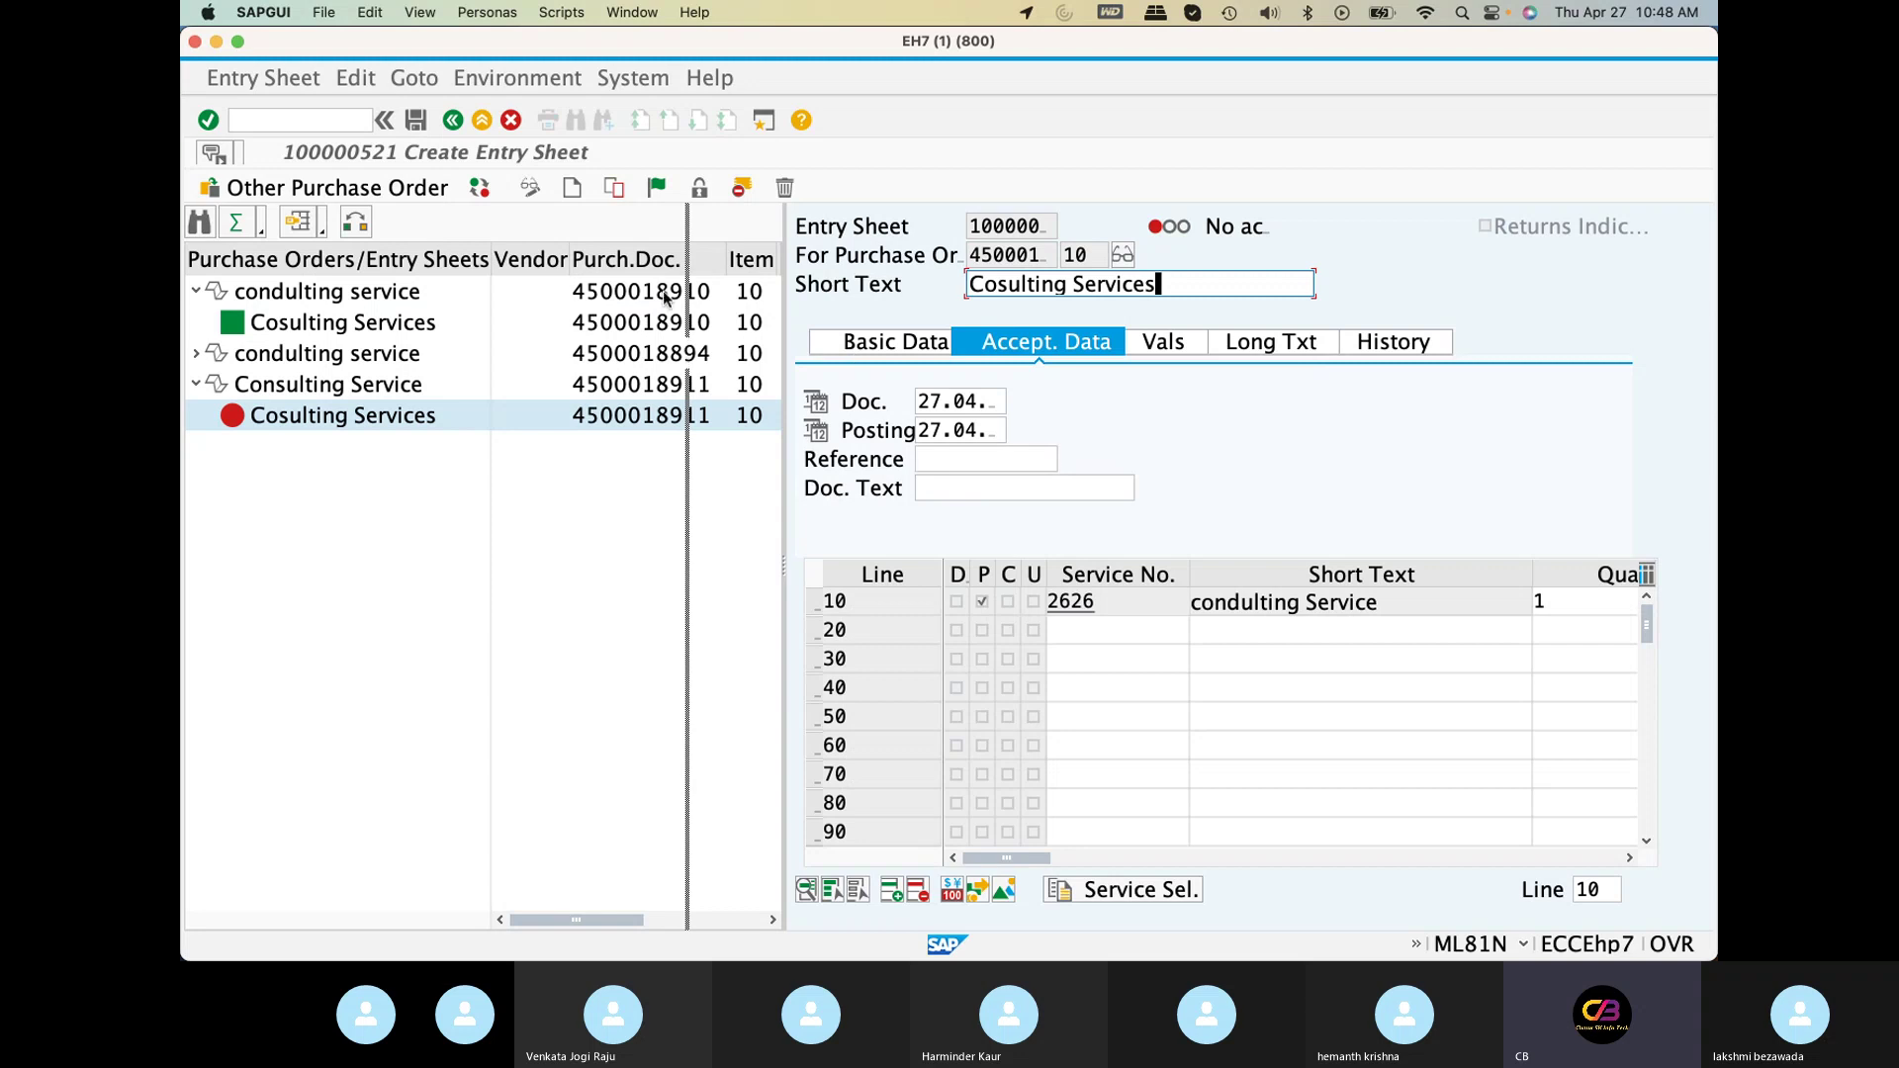
Accept the new entry sheet, check its line's net value, and save it despite the missing output message record
click(653, 188)
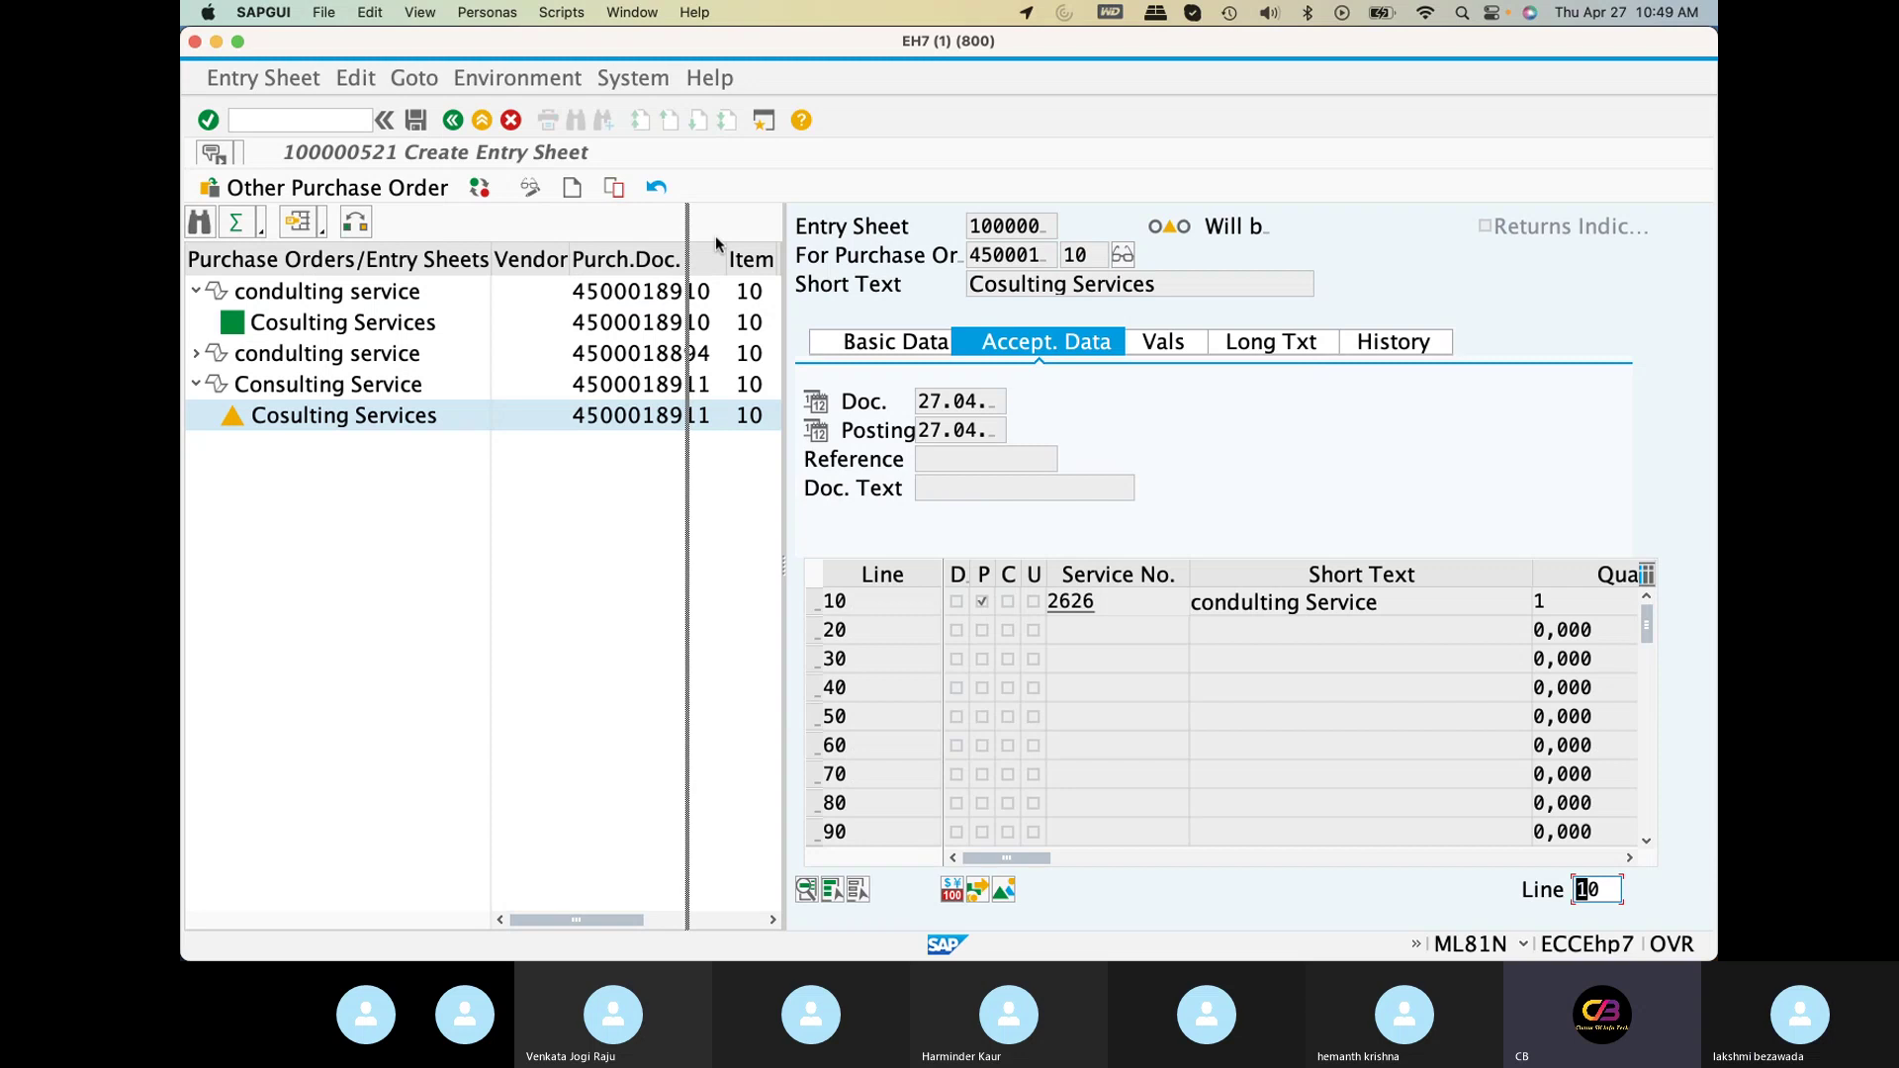
drag(1038, 862, 943, 858)
click(415, 120)
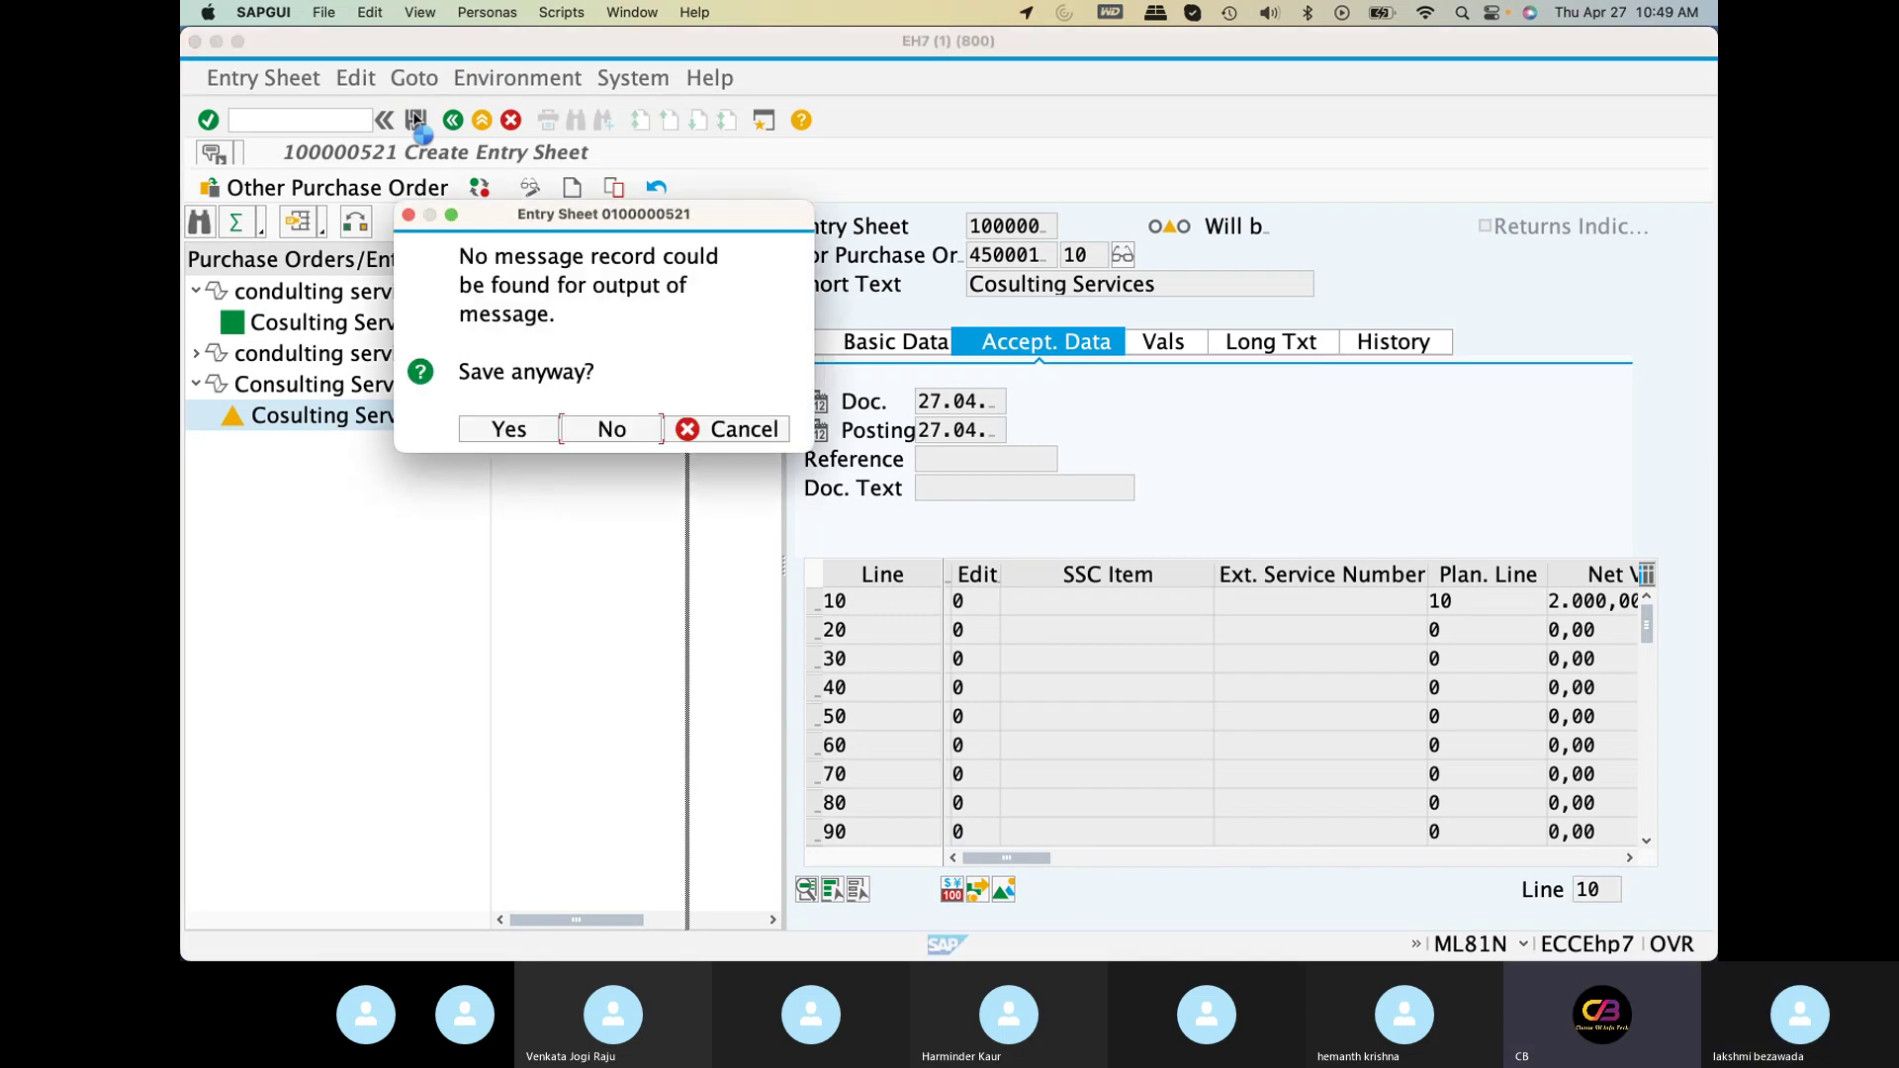
click(522, 430)
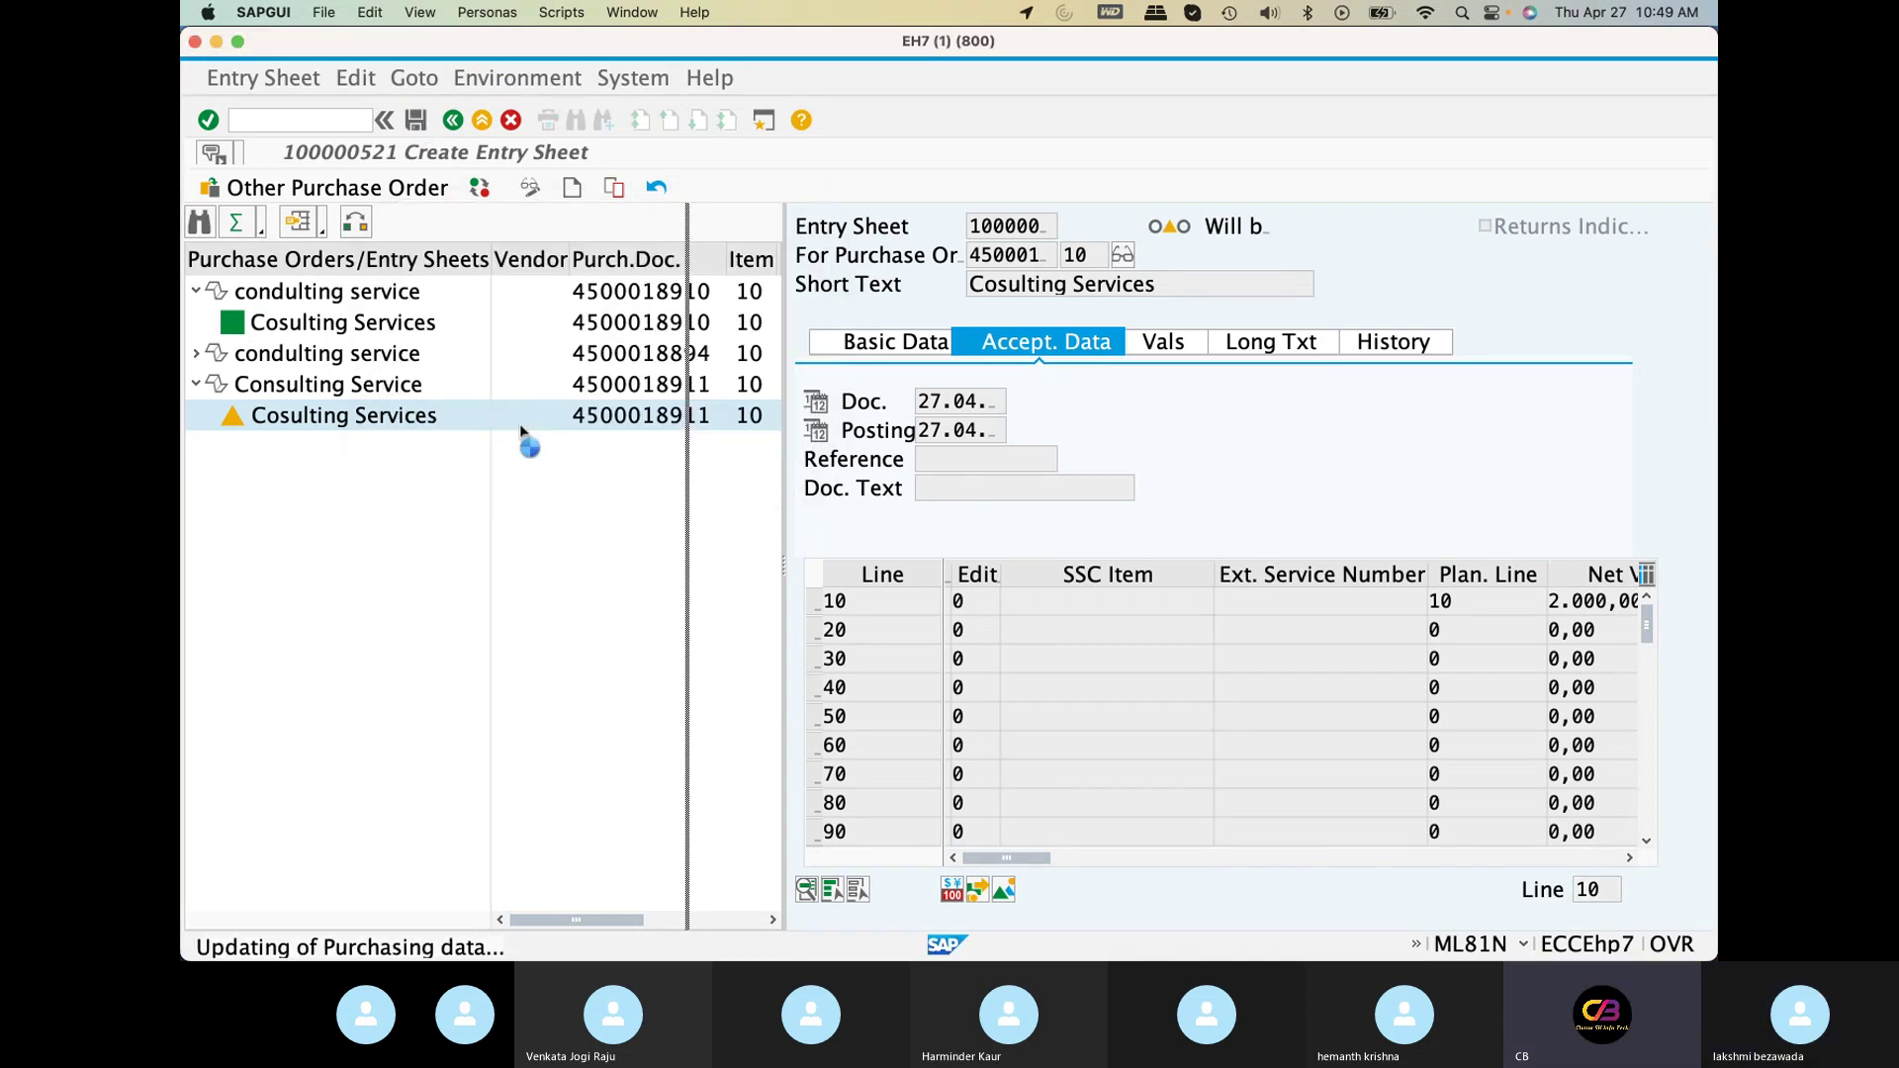
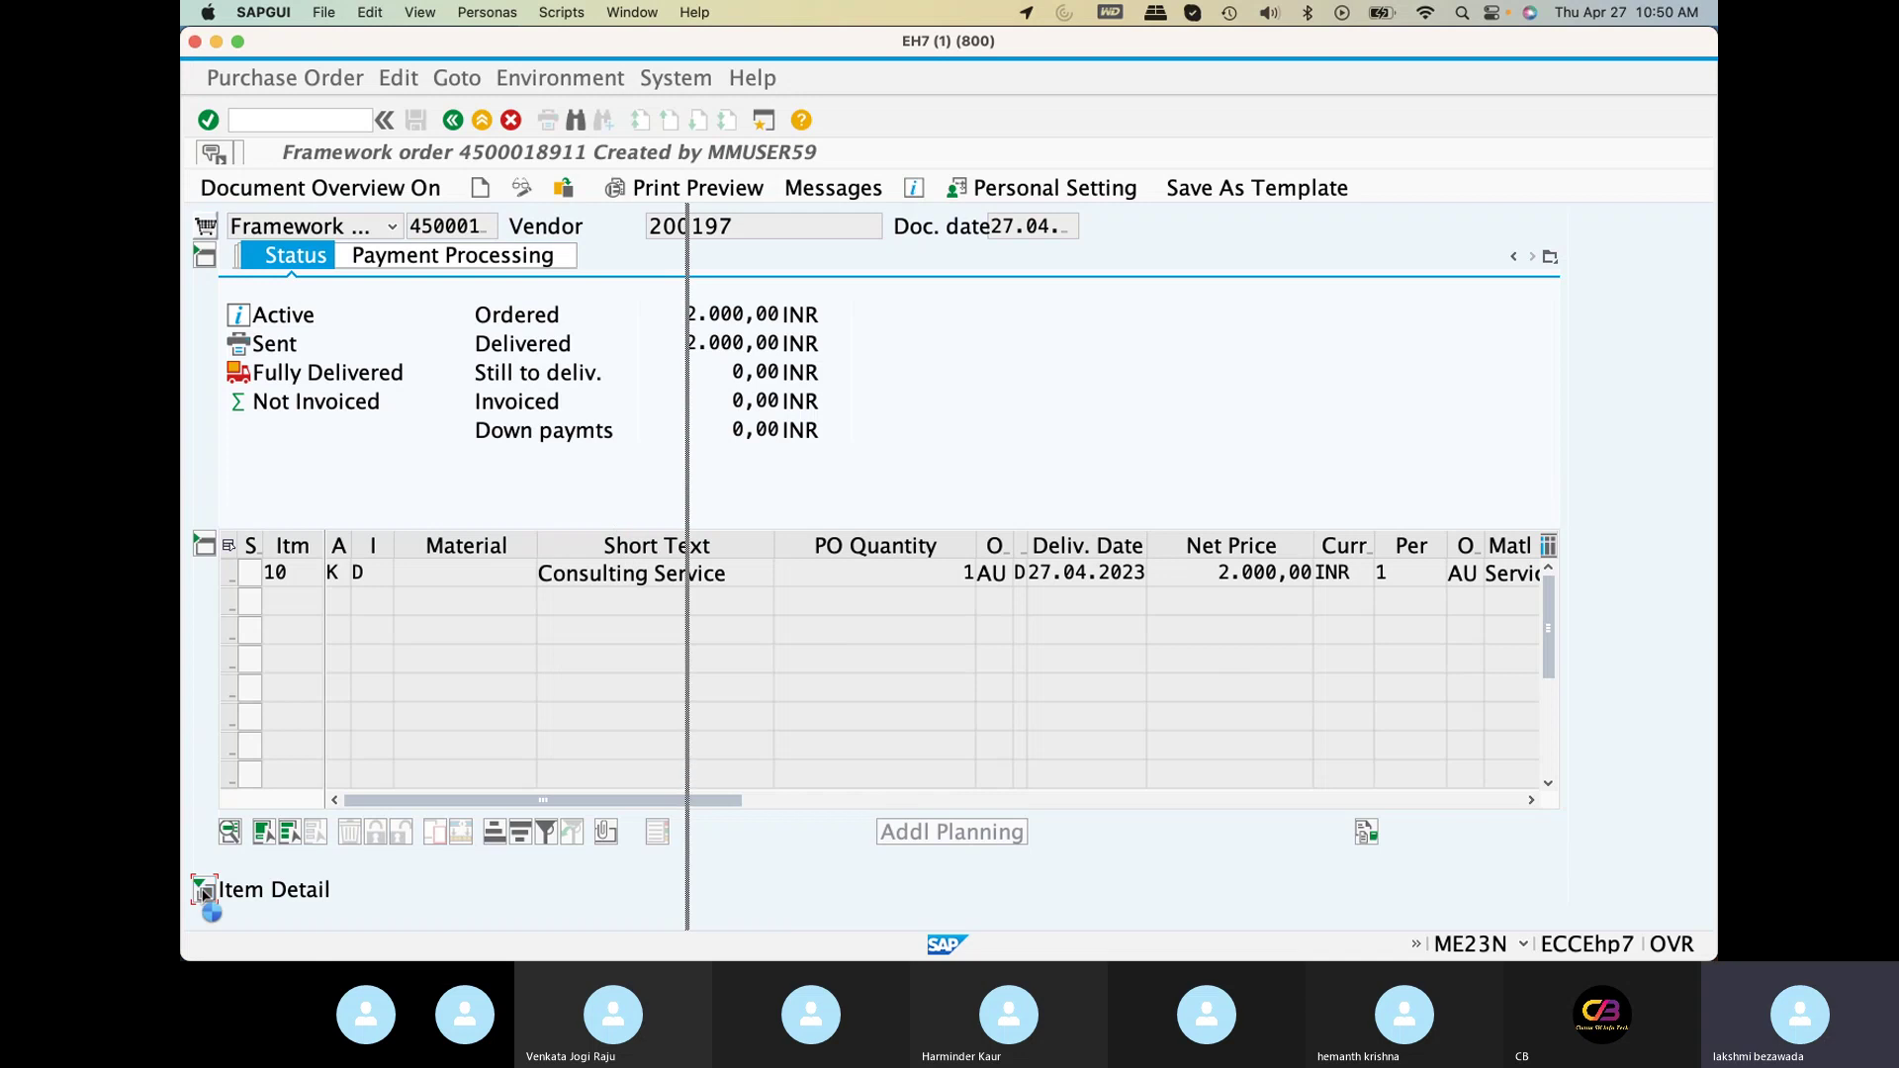
Expand the framework order's item details and open the goods receipt document from its purchase order history
click(203, 891)
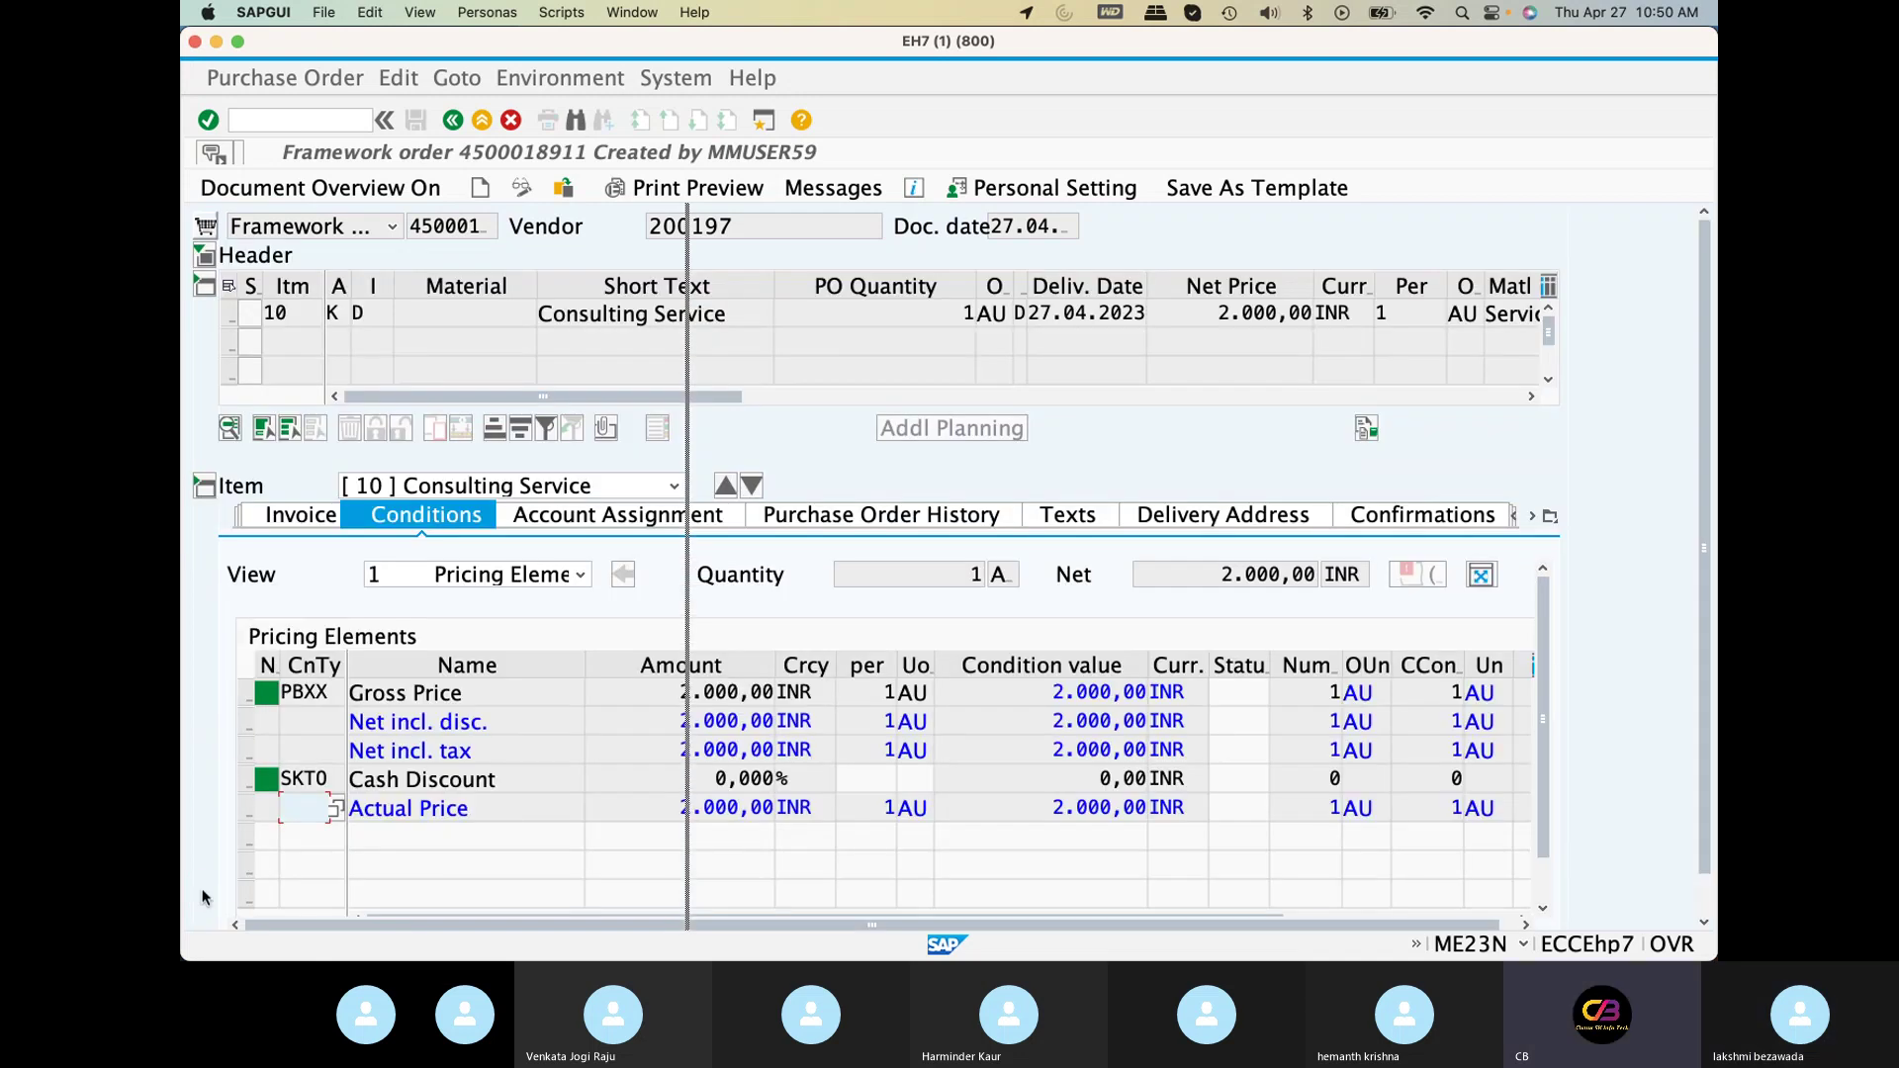
click(817, 518)
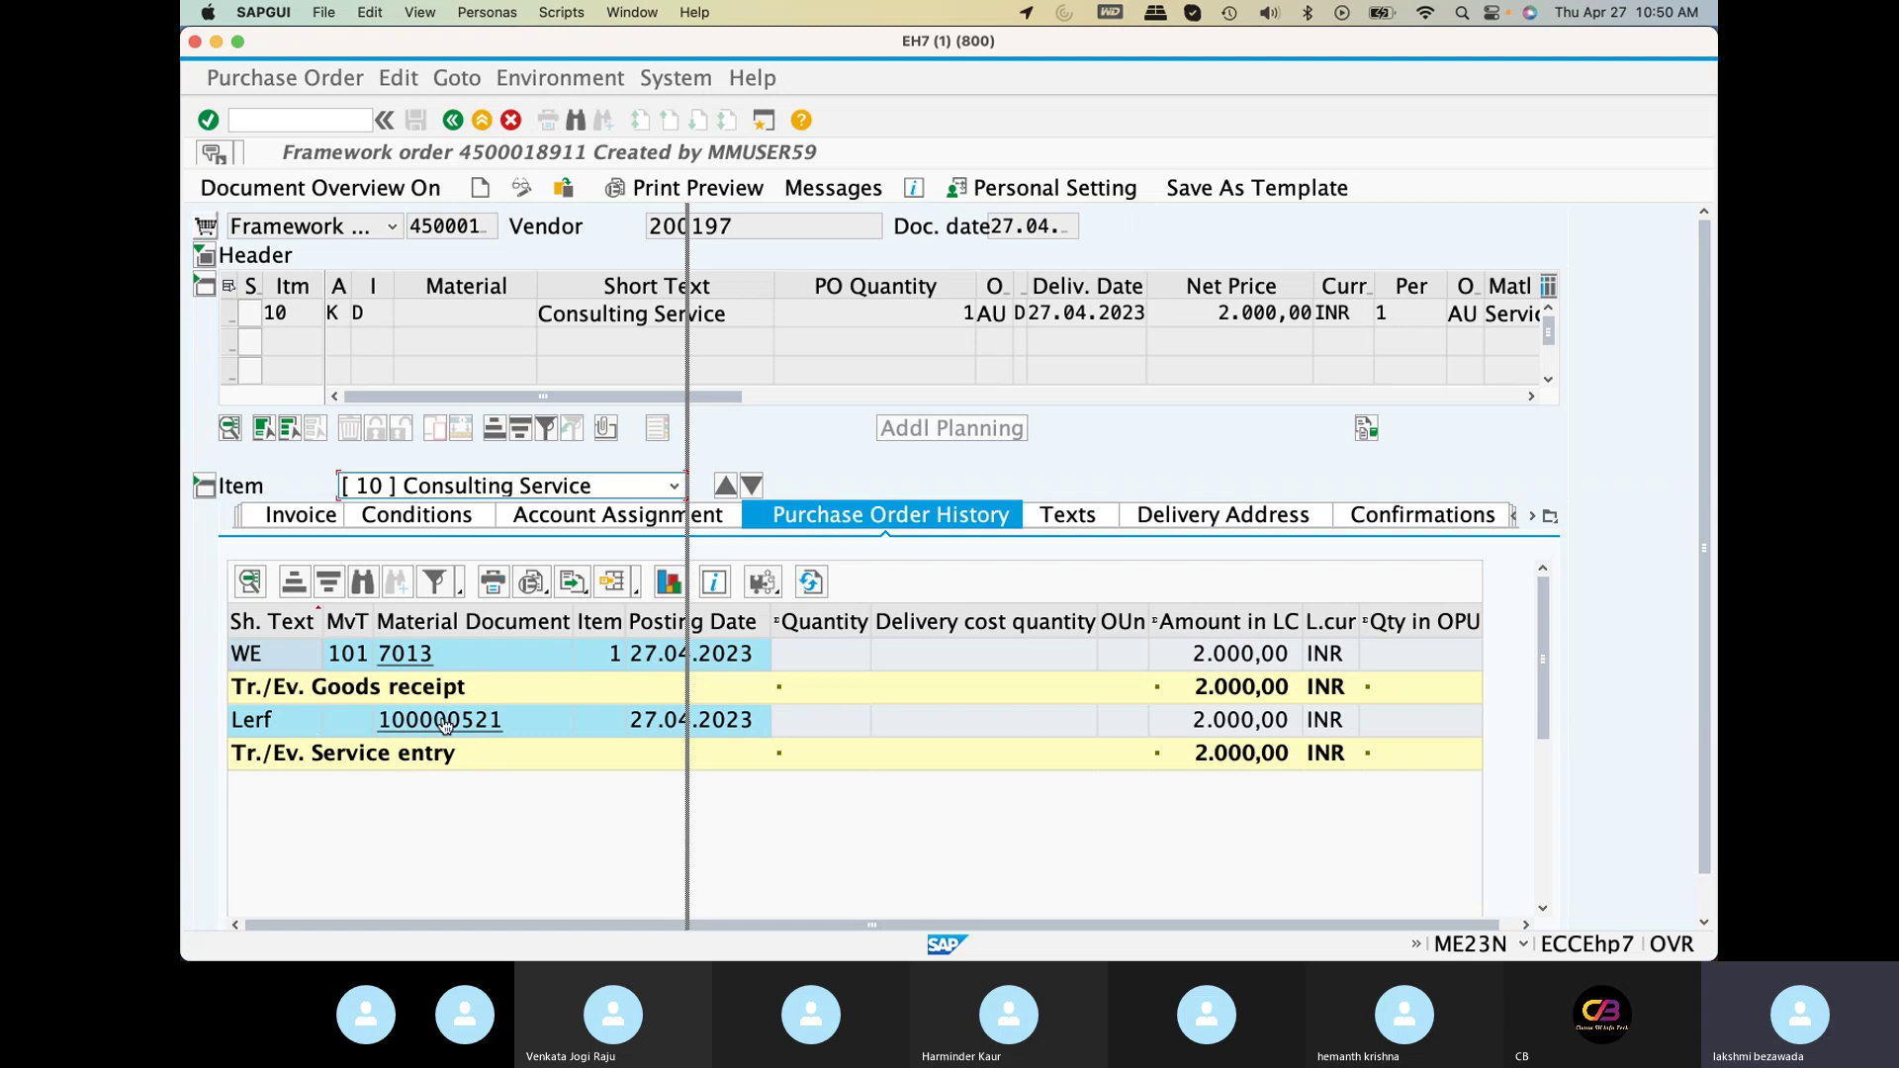
click(401, 658)
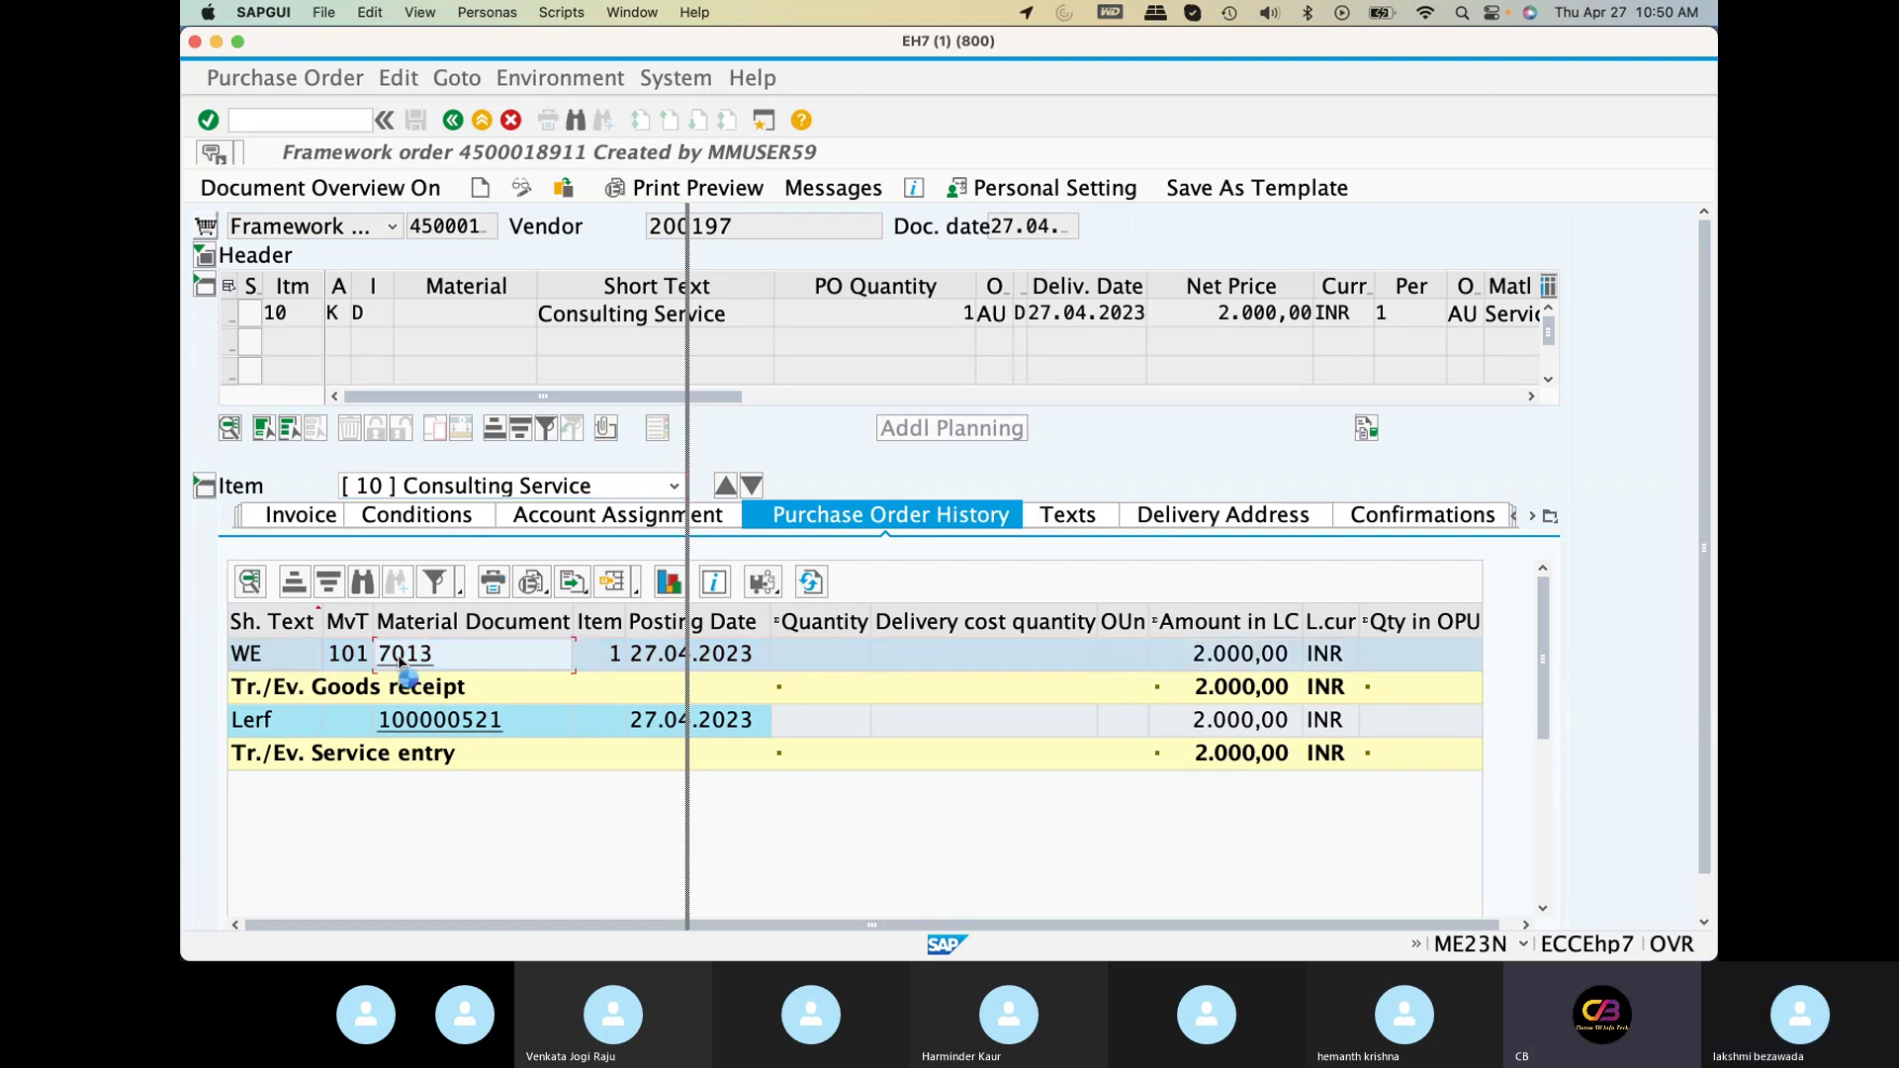
click(400, 658)
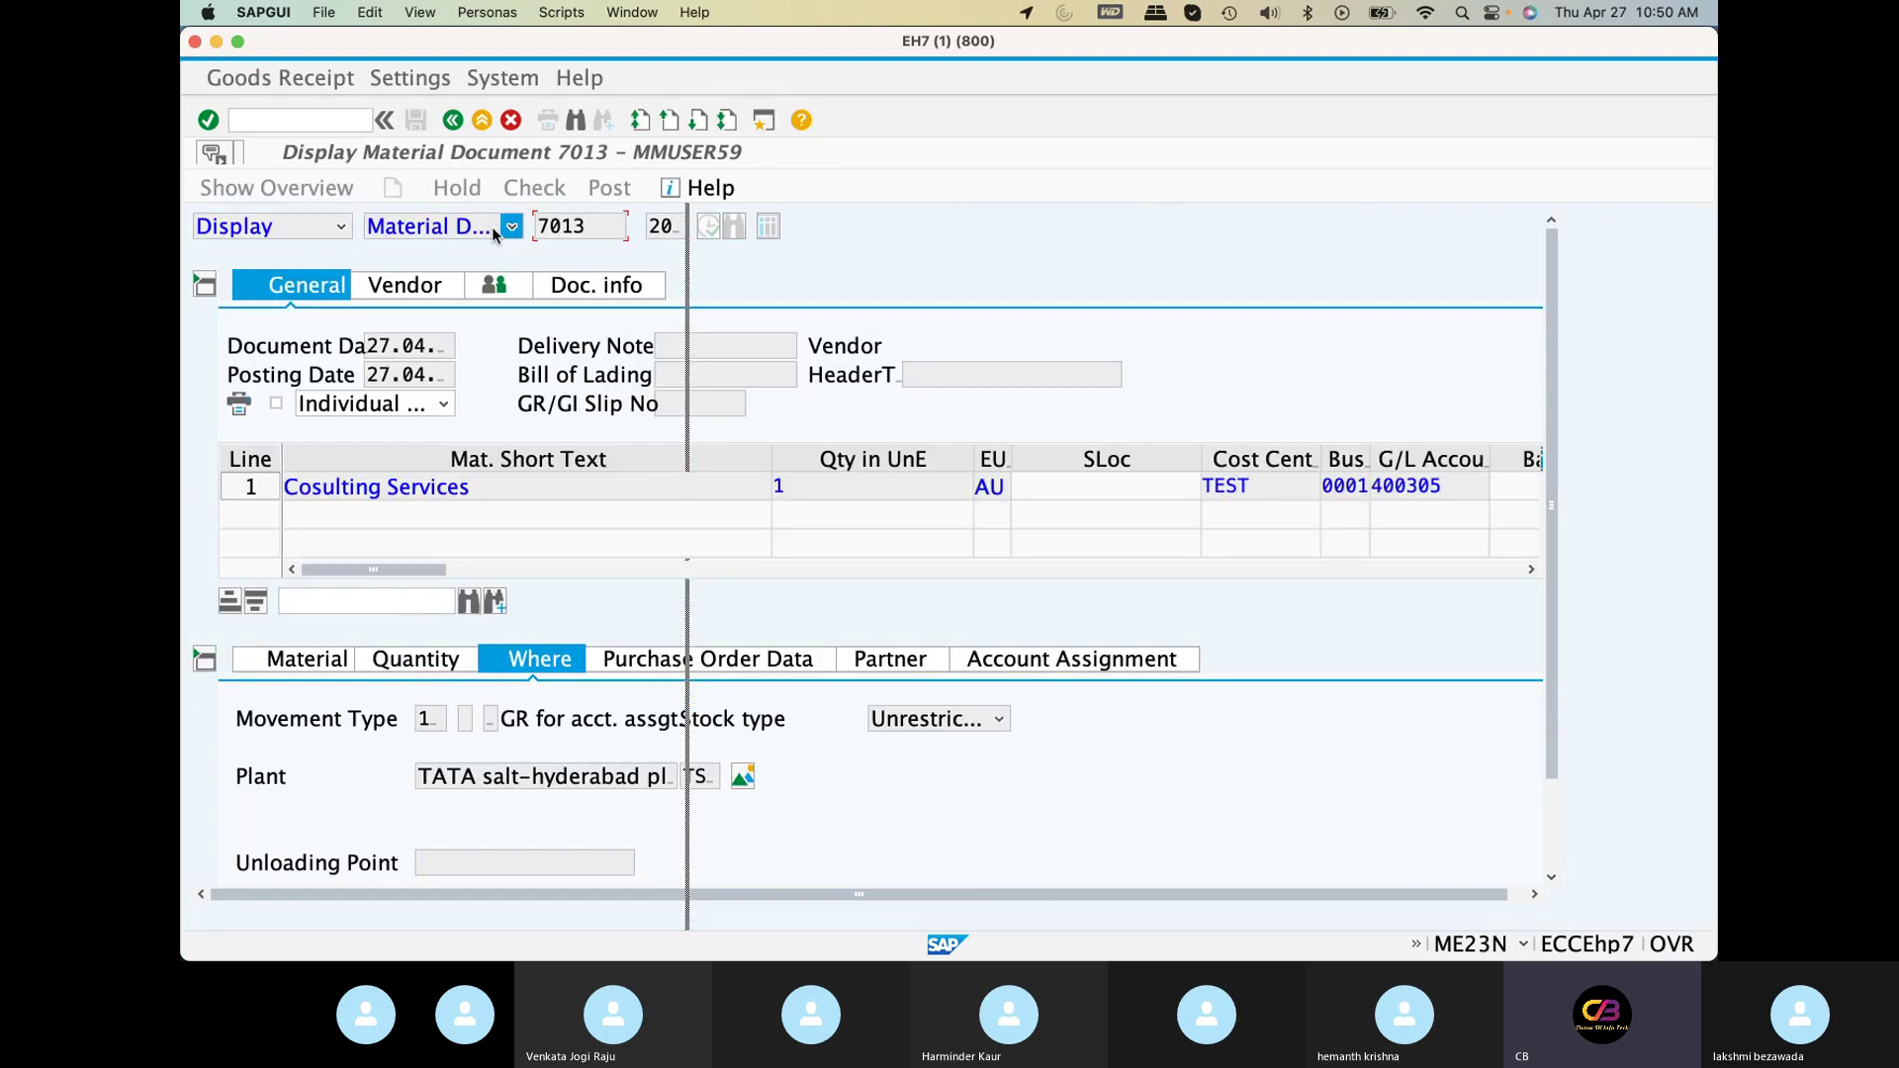
Review the accounting document linked in the material document's information and return to the list of accounting documents
click(582, 291)
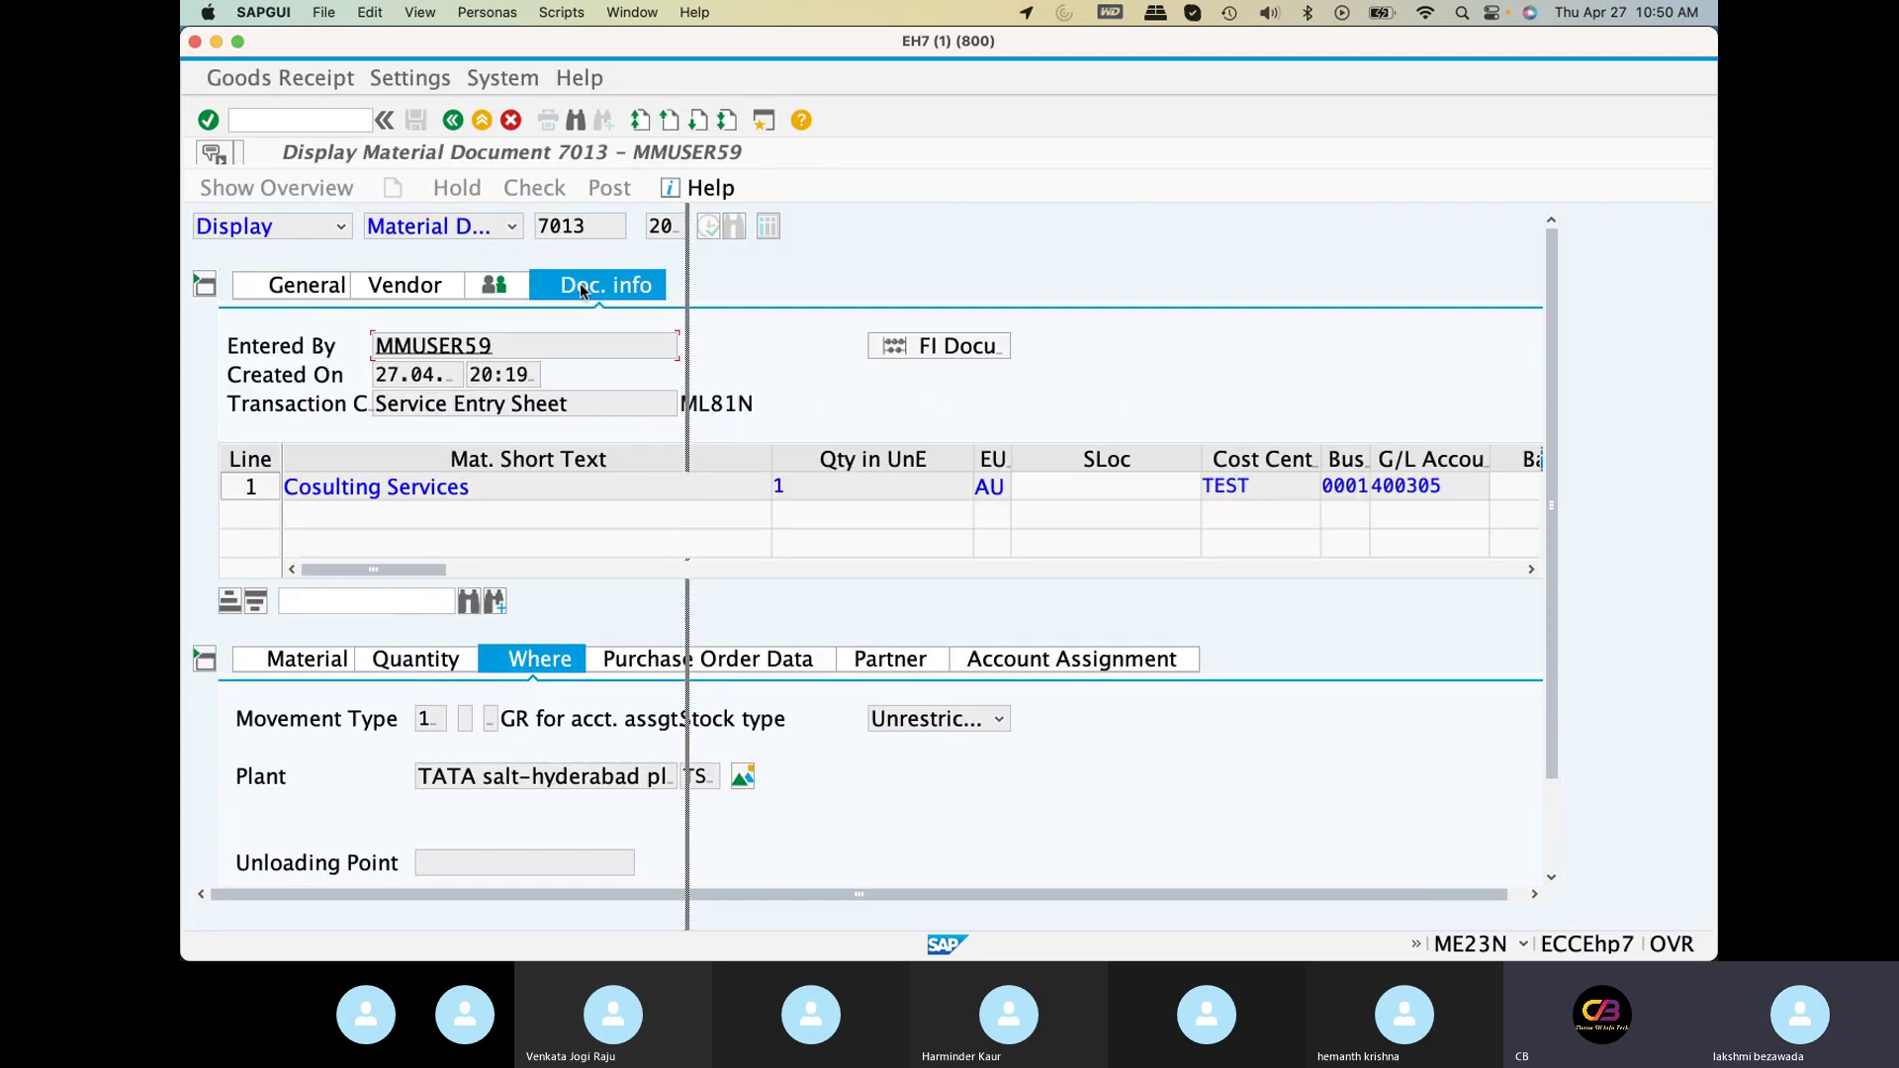
click(919, 349)
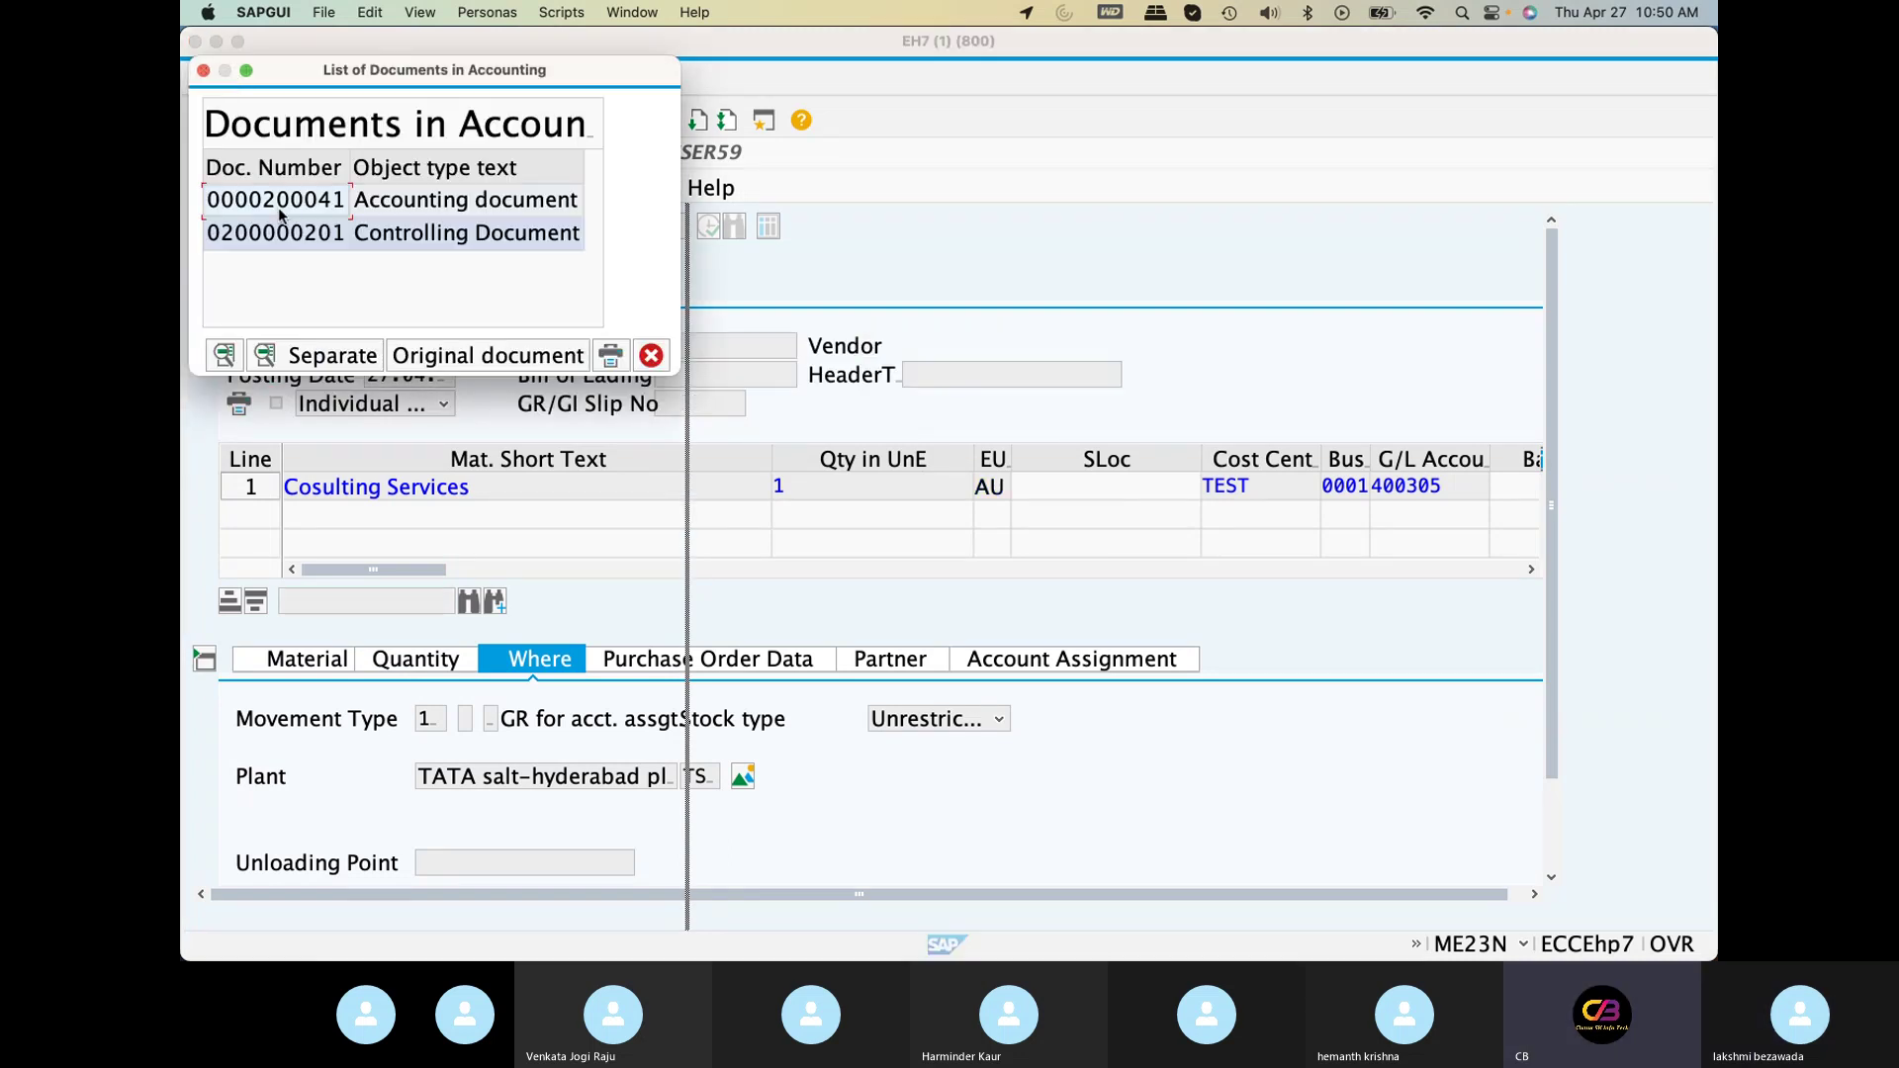
double_click(280, 213)
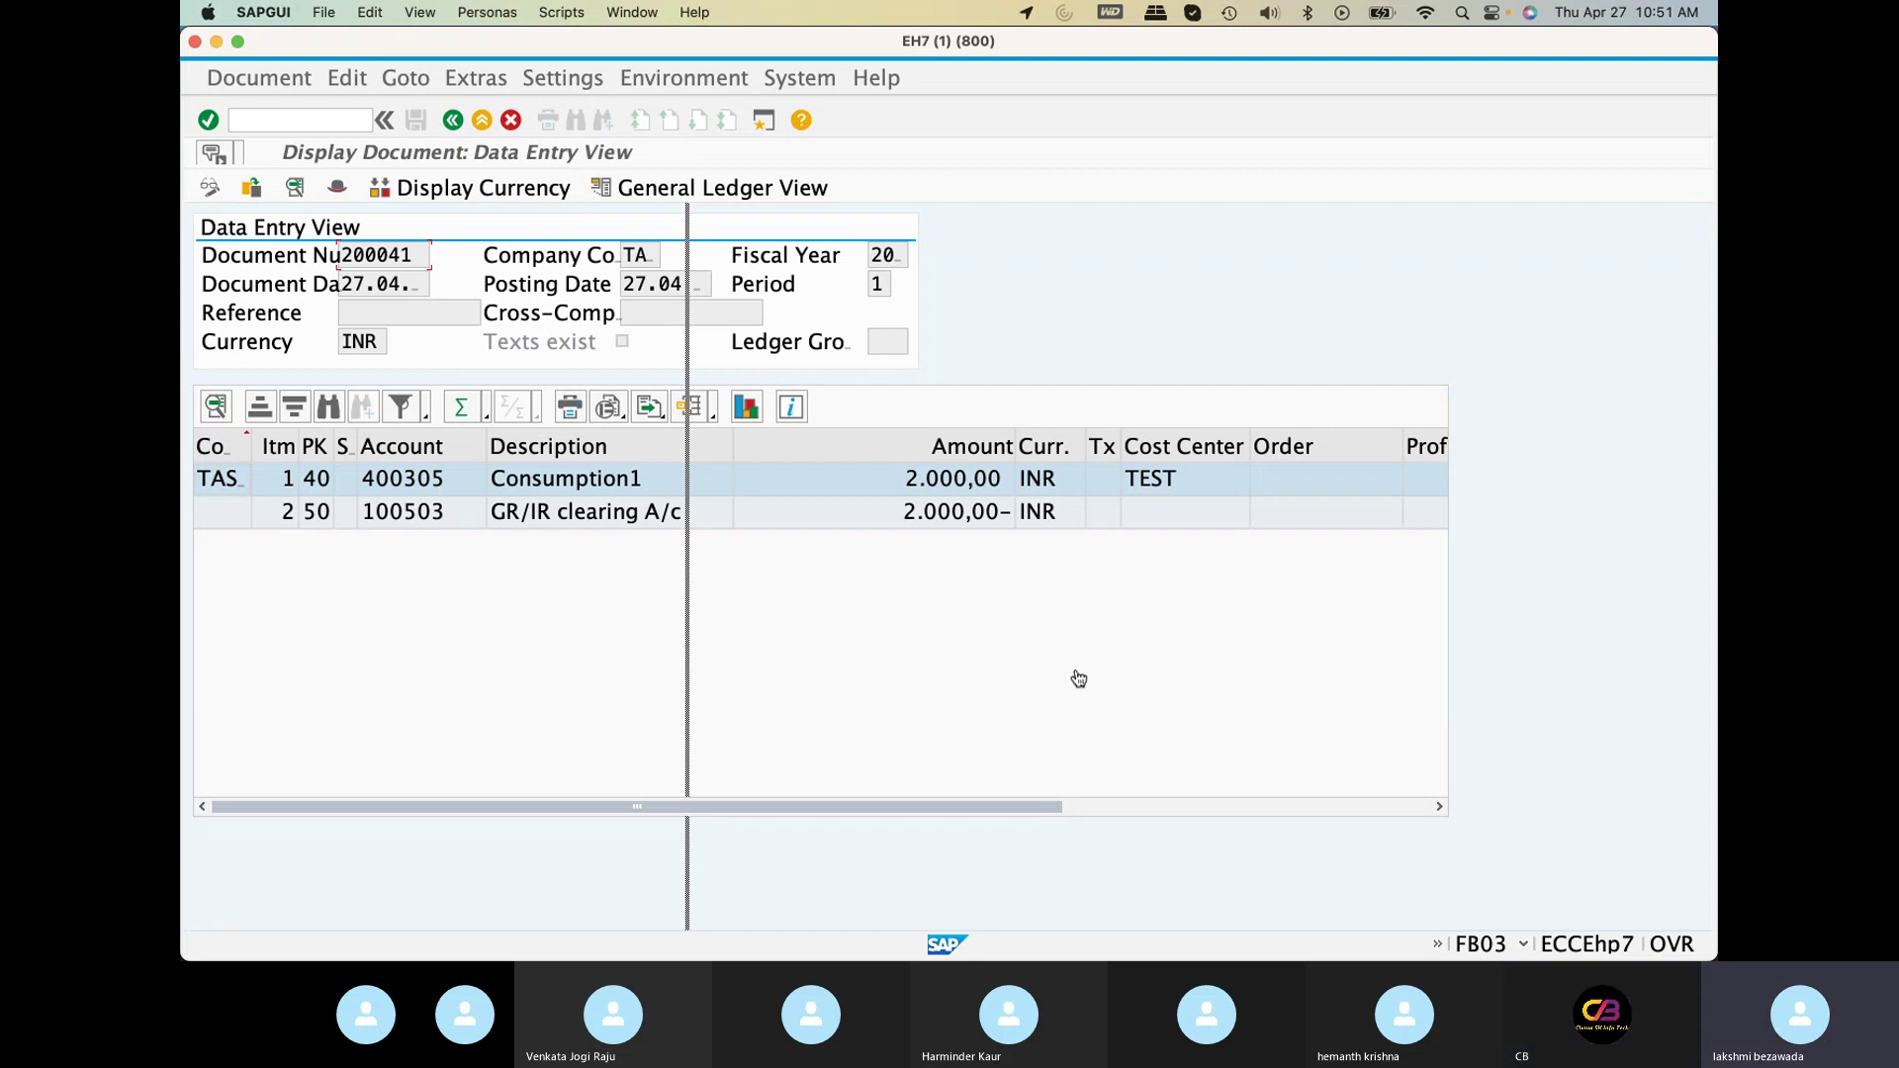
key(super+Tab)
key(super+Tab)
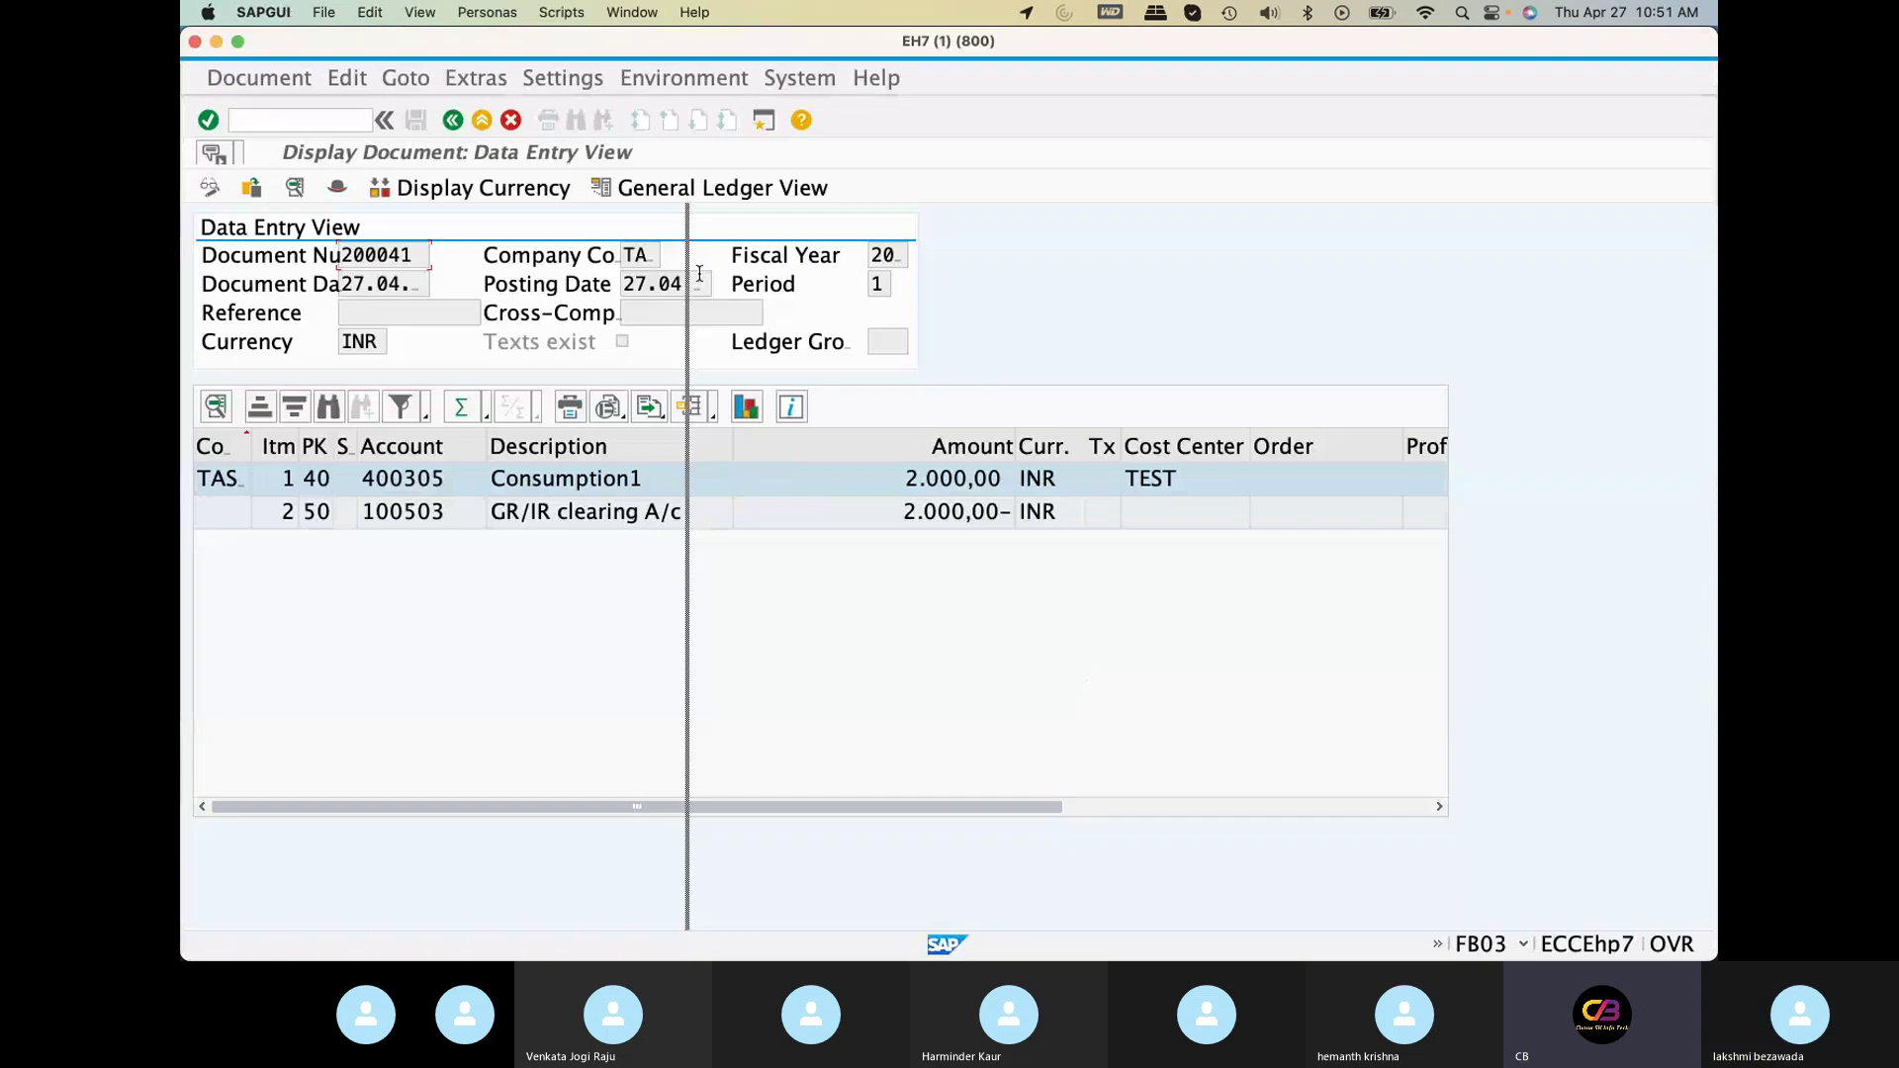
click(452, 122)
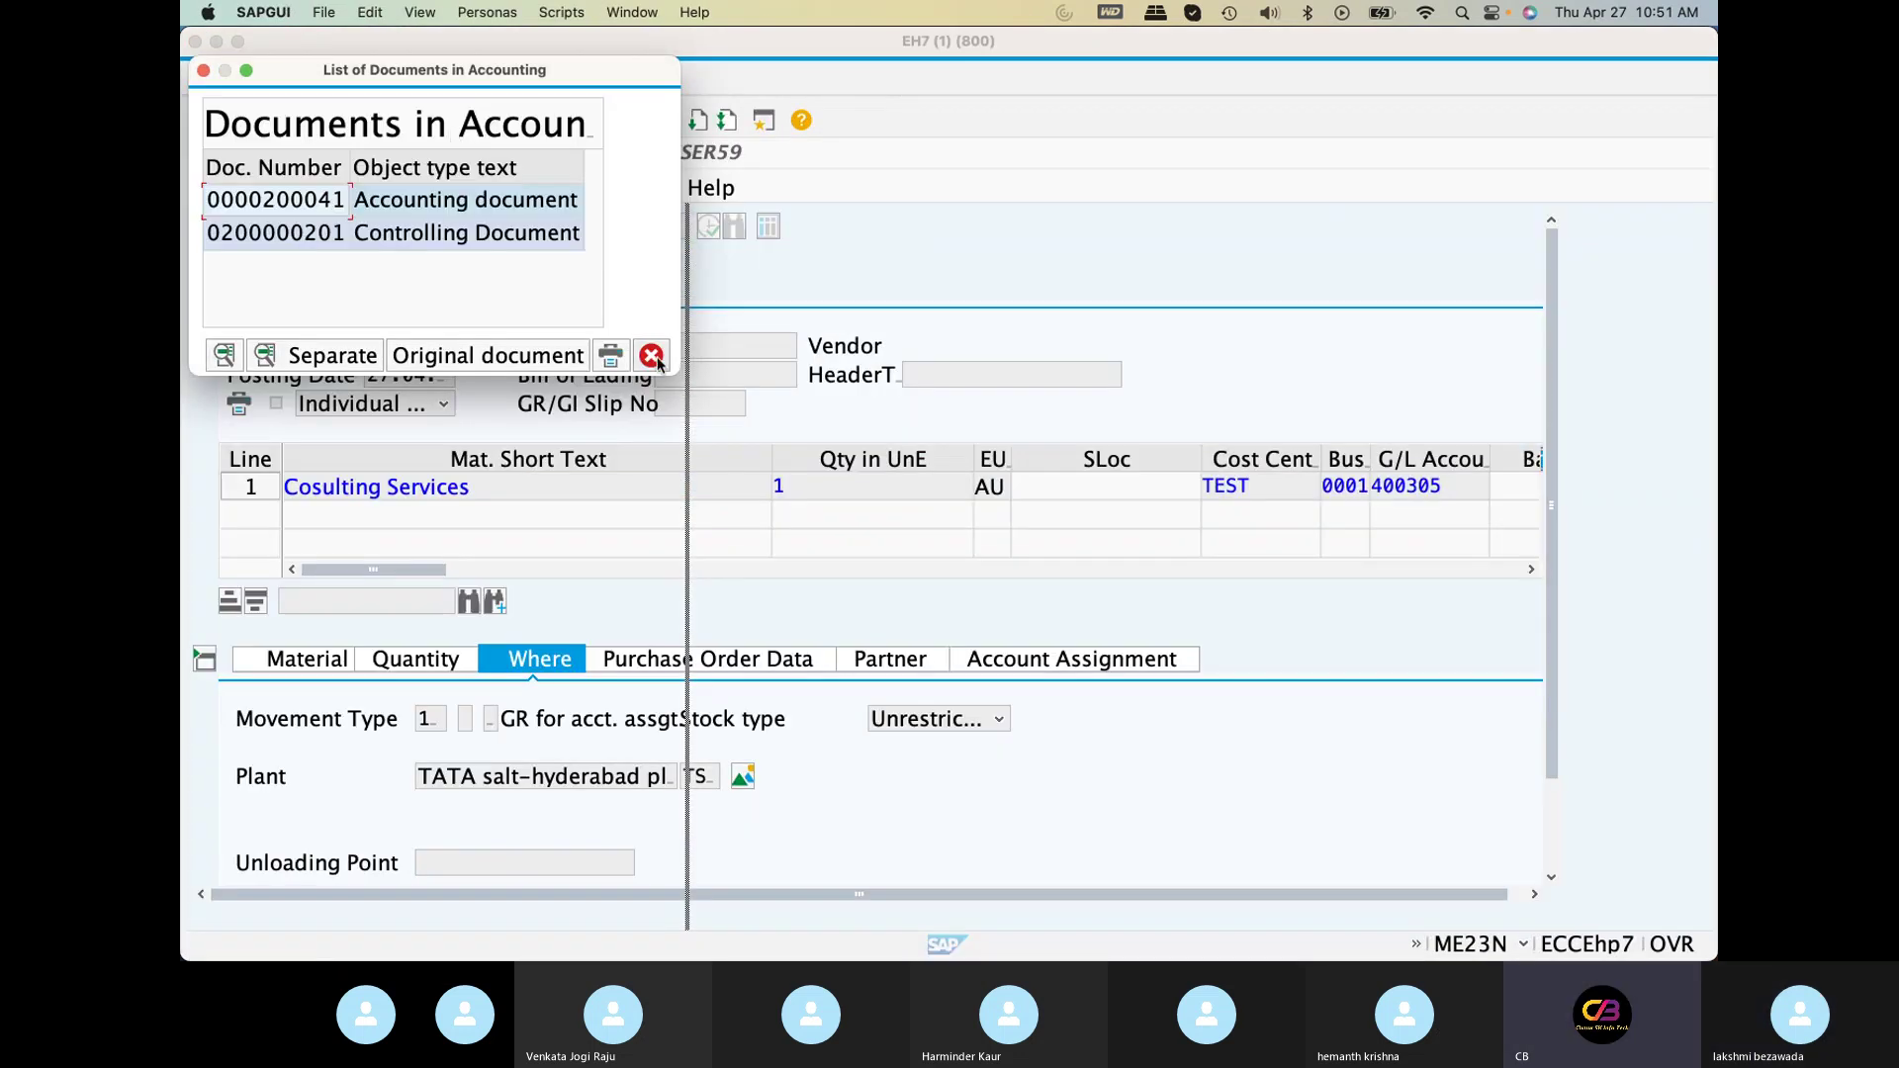
Open the controlling document, expand its cost line, and try to display the cost center's master record
double_click(298, 237)
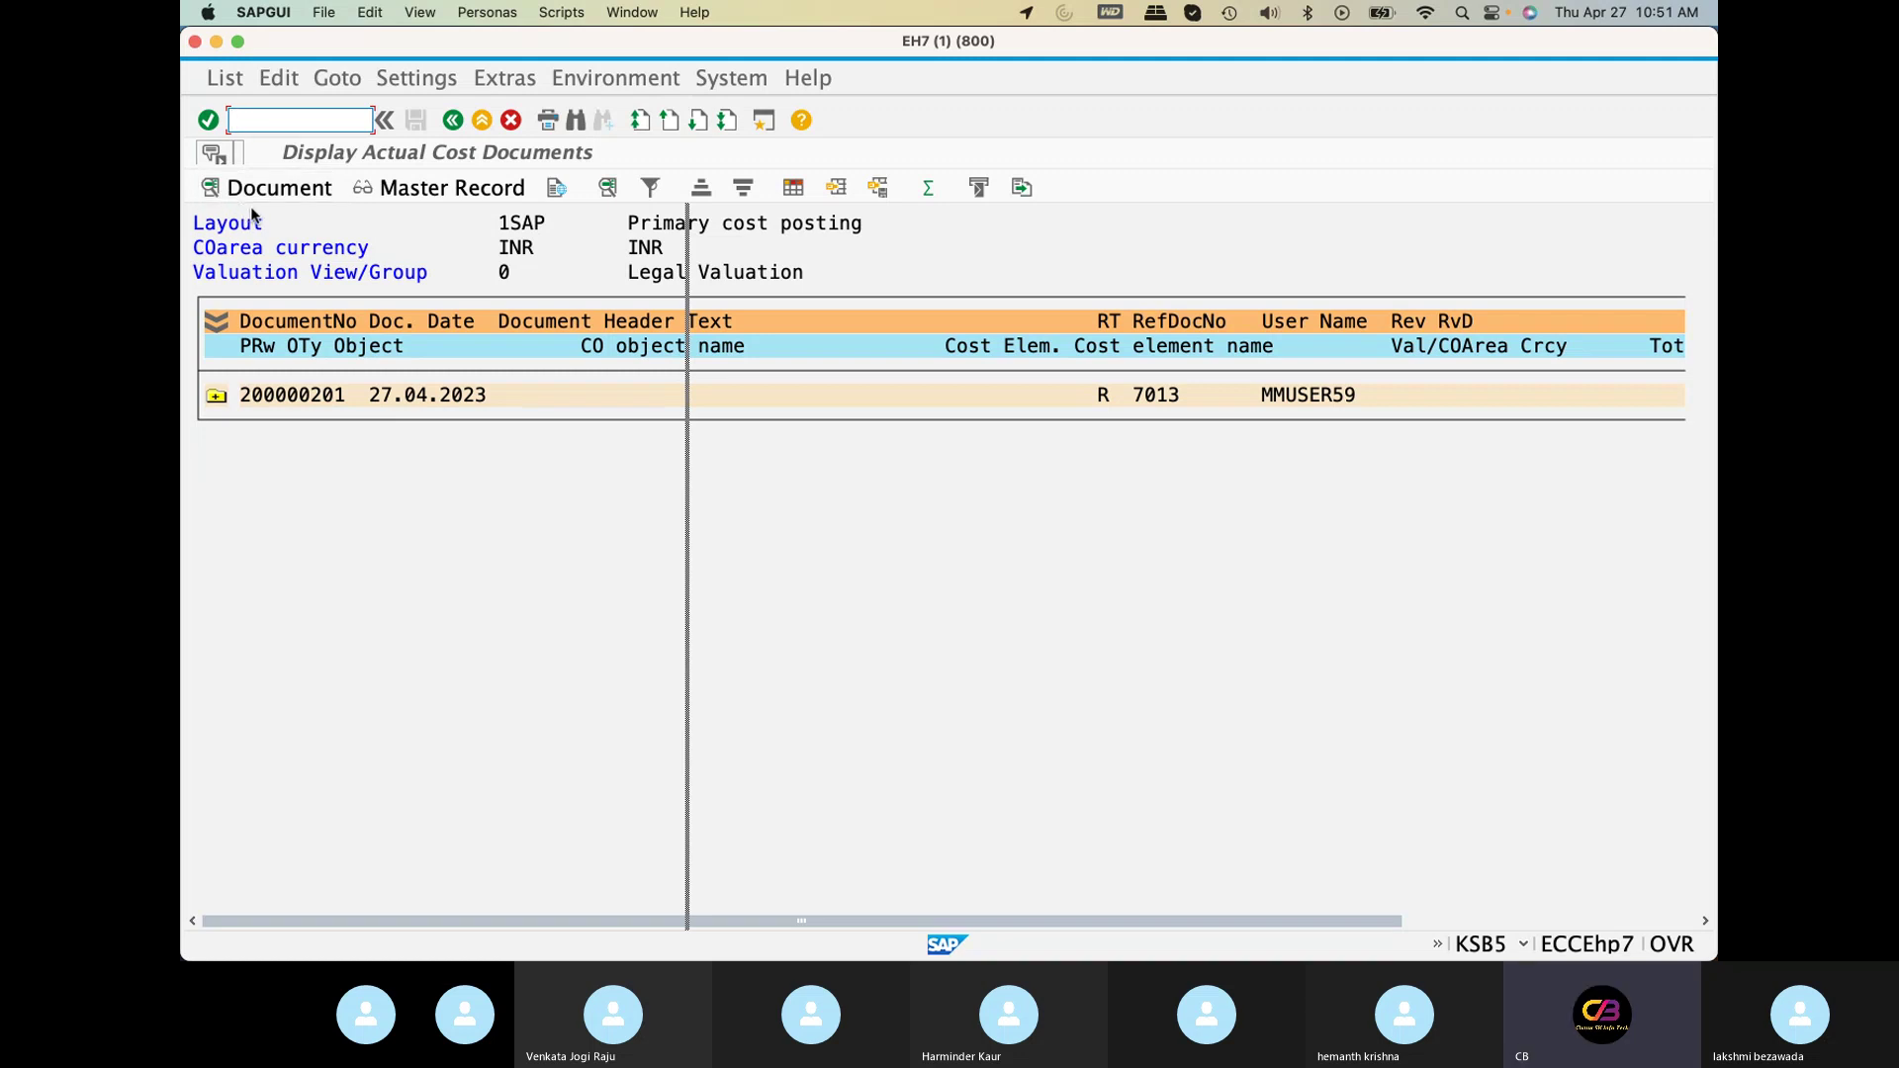
click(214, 400)
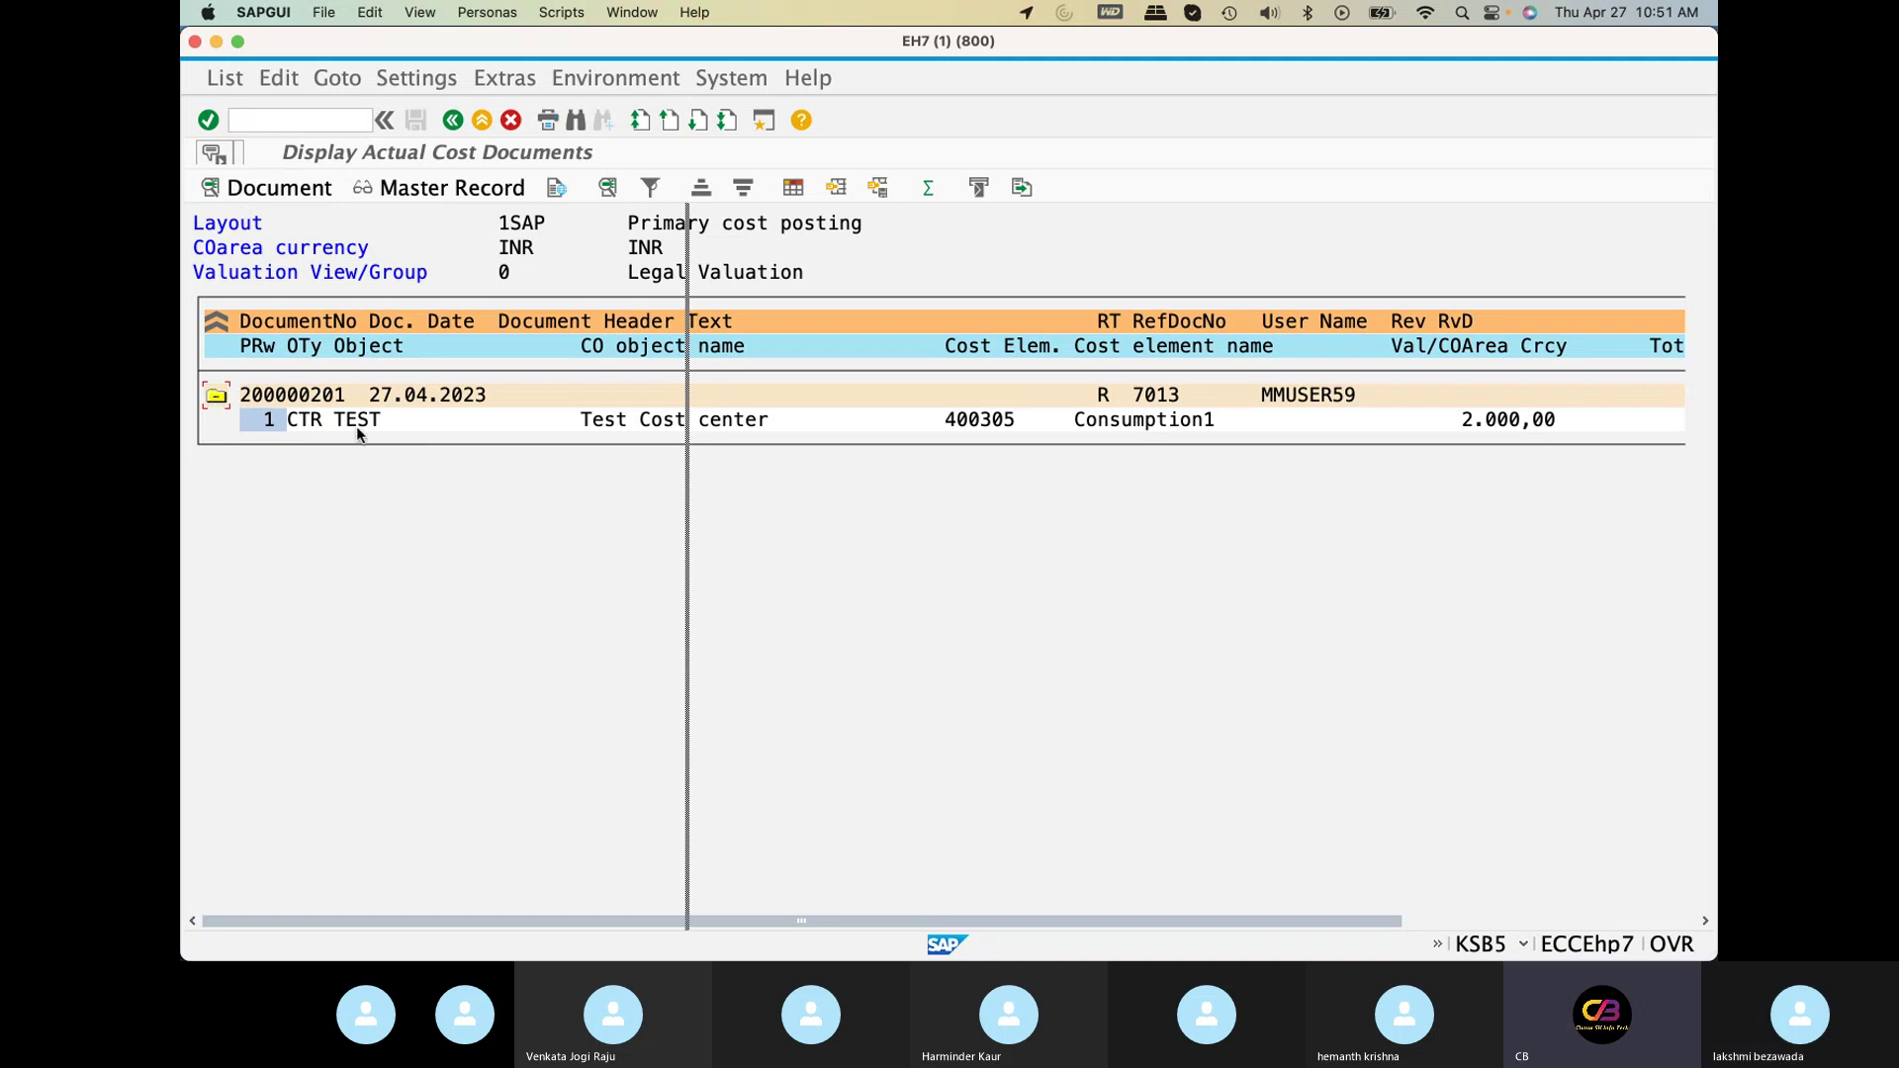
click(304, 419)
click(451, 189)
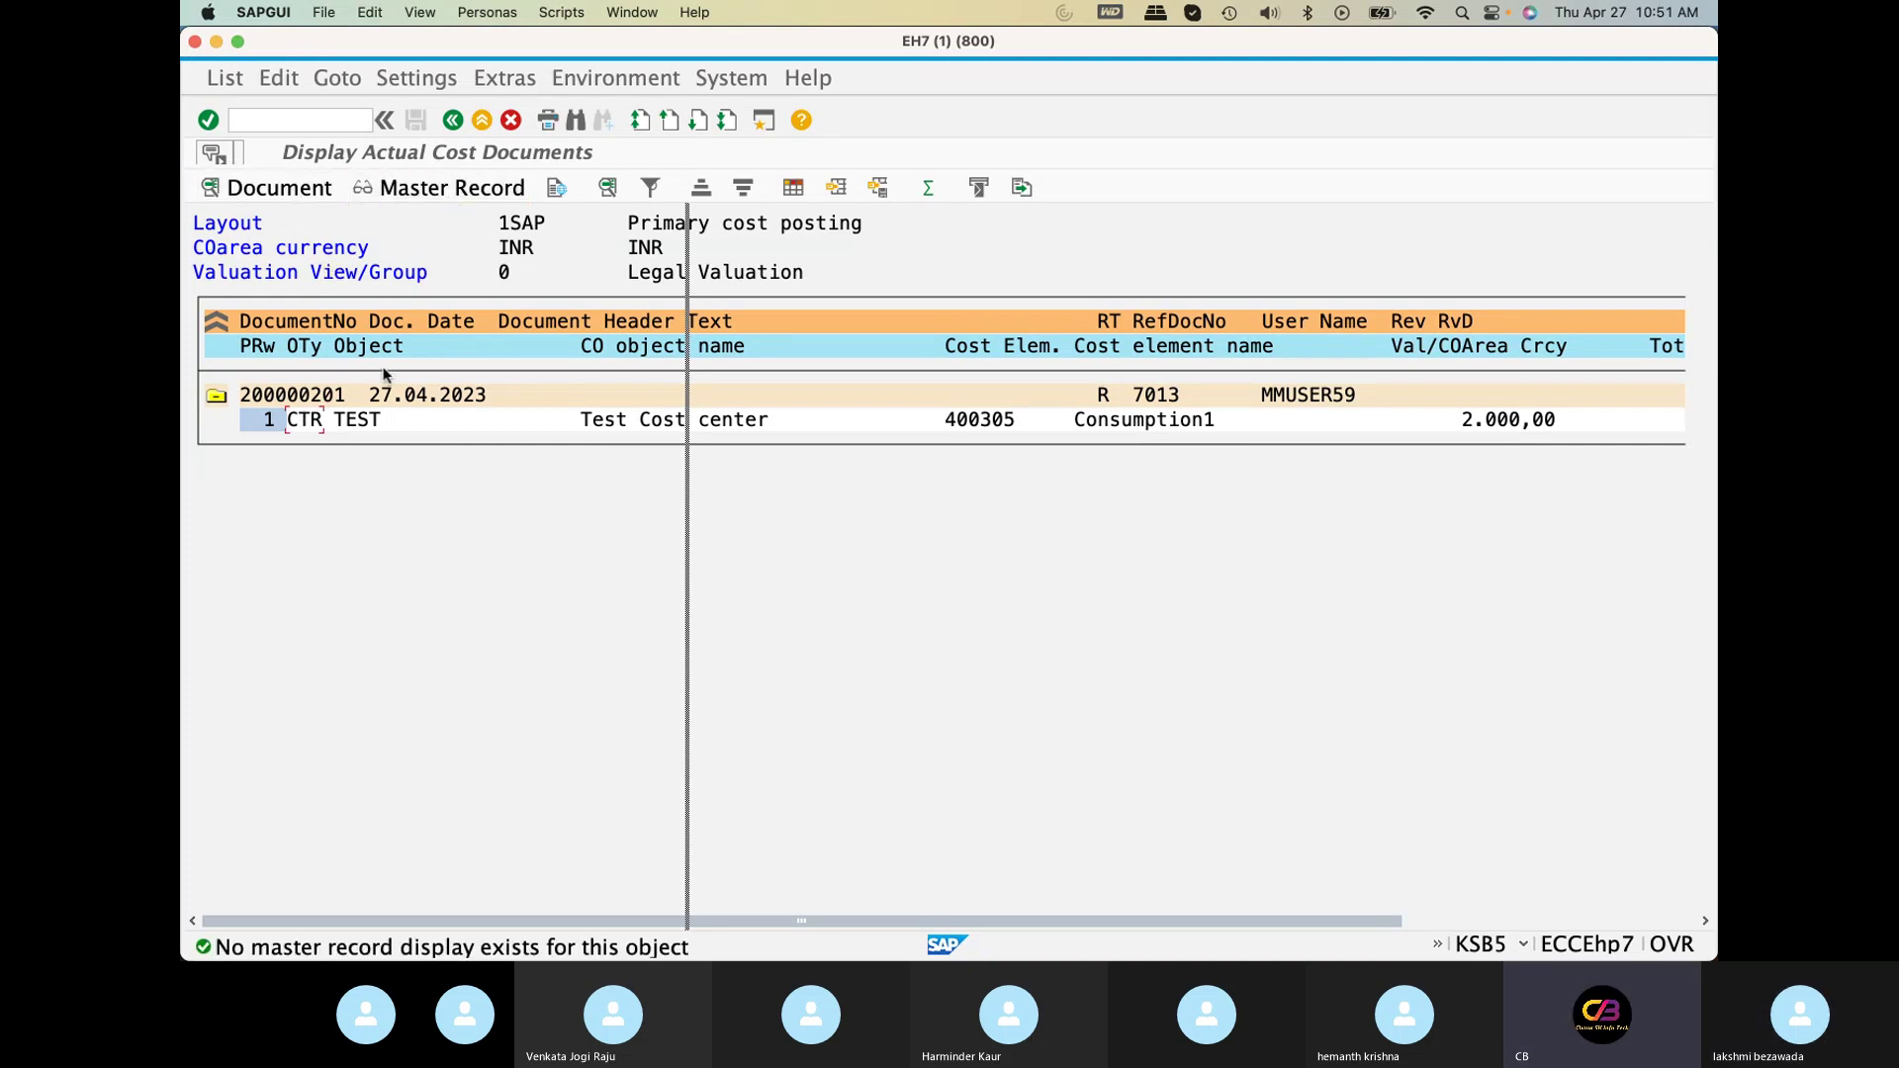
Try to display the source document for the cost center line, and stay in the cost document list
click(295, 198)
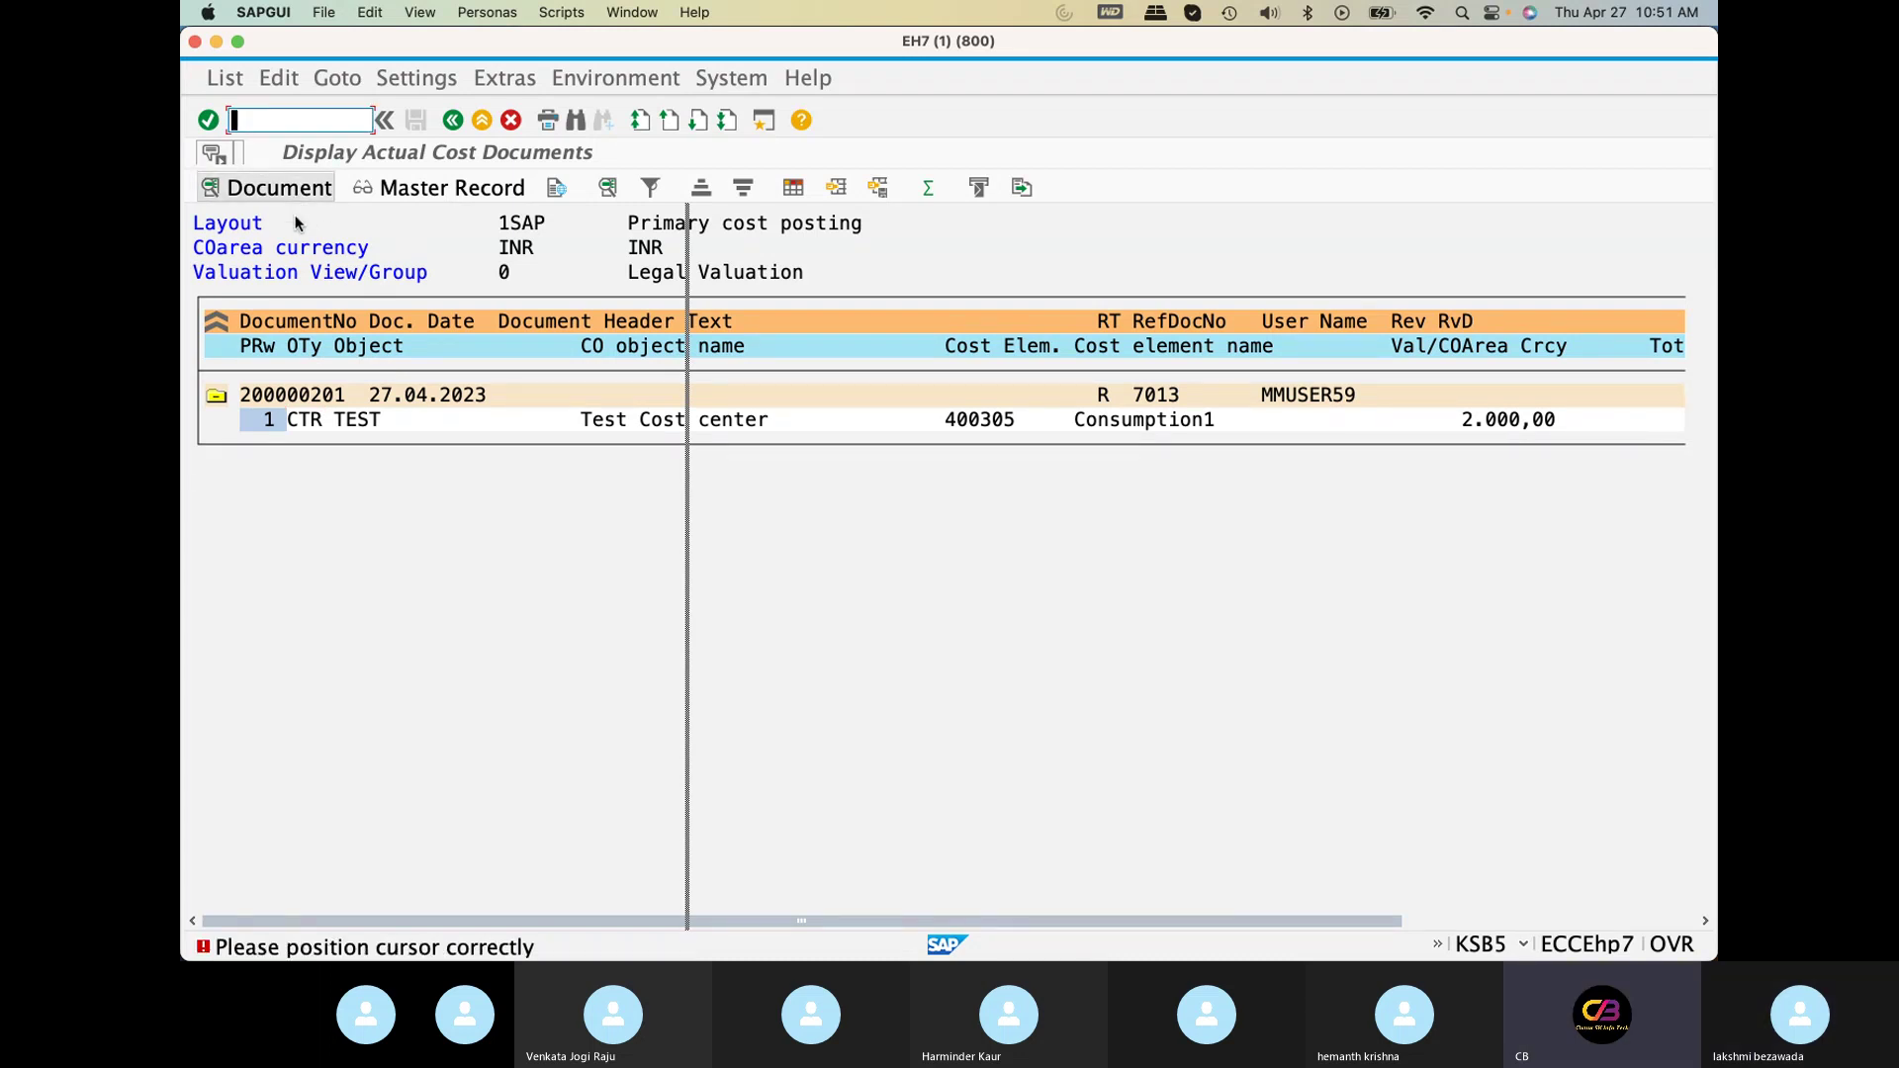
click(308, 424)
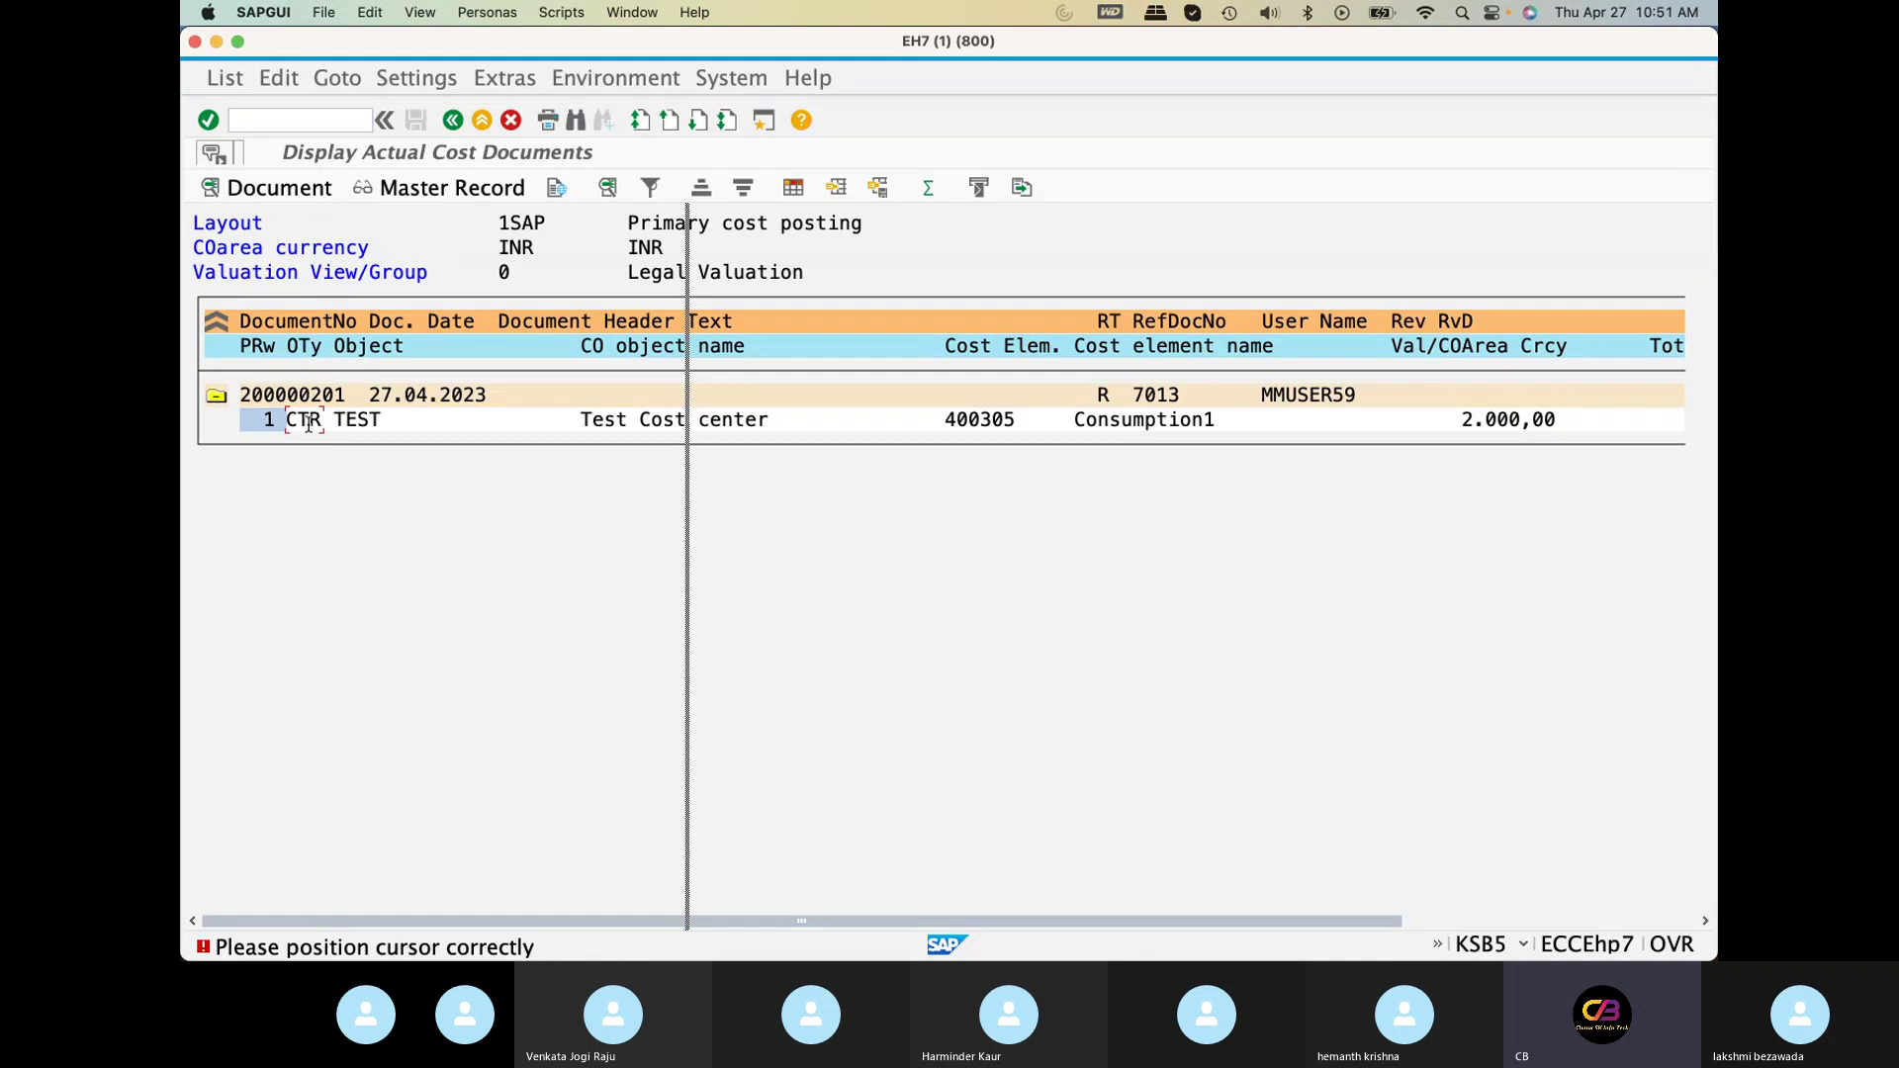
click(453, 120)
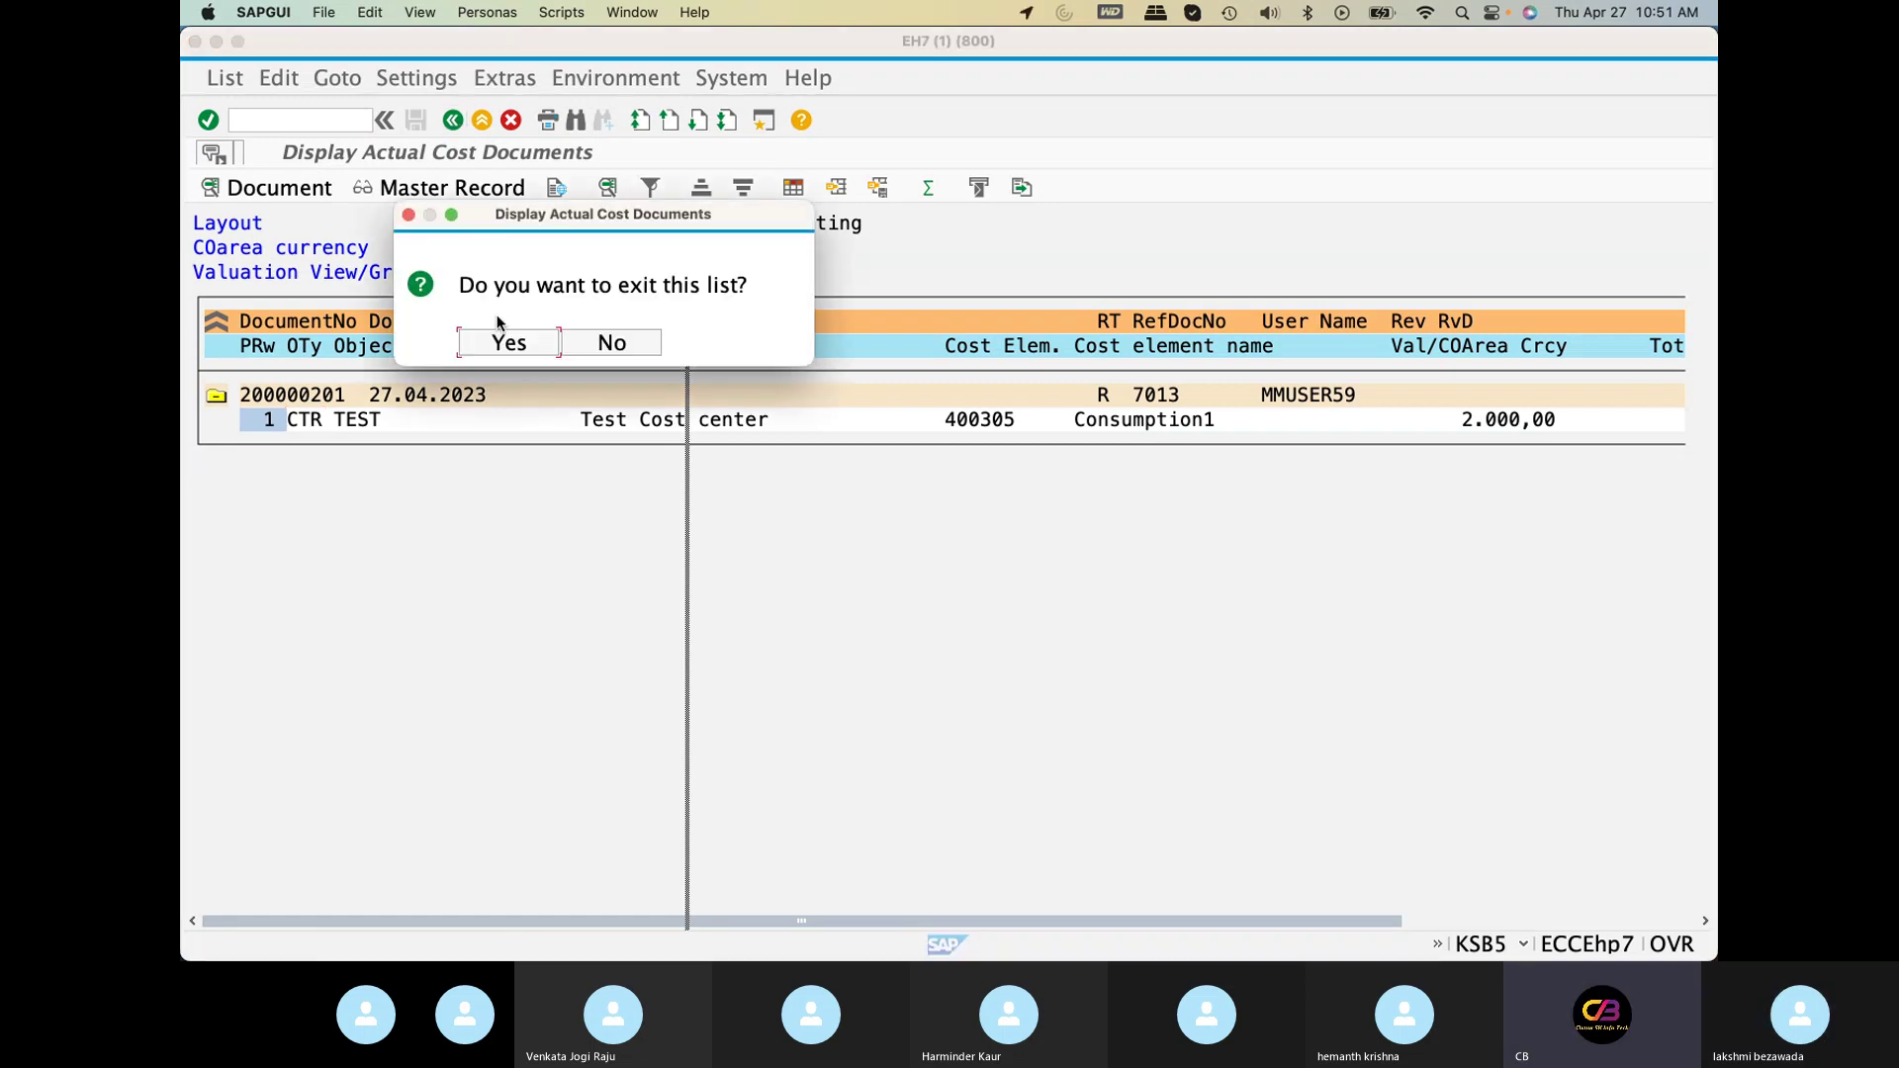
click(594, 343)
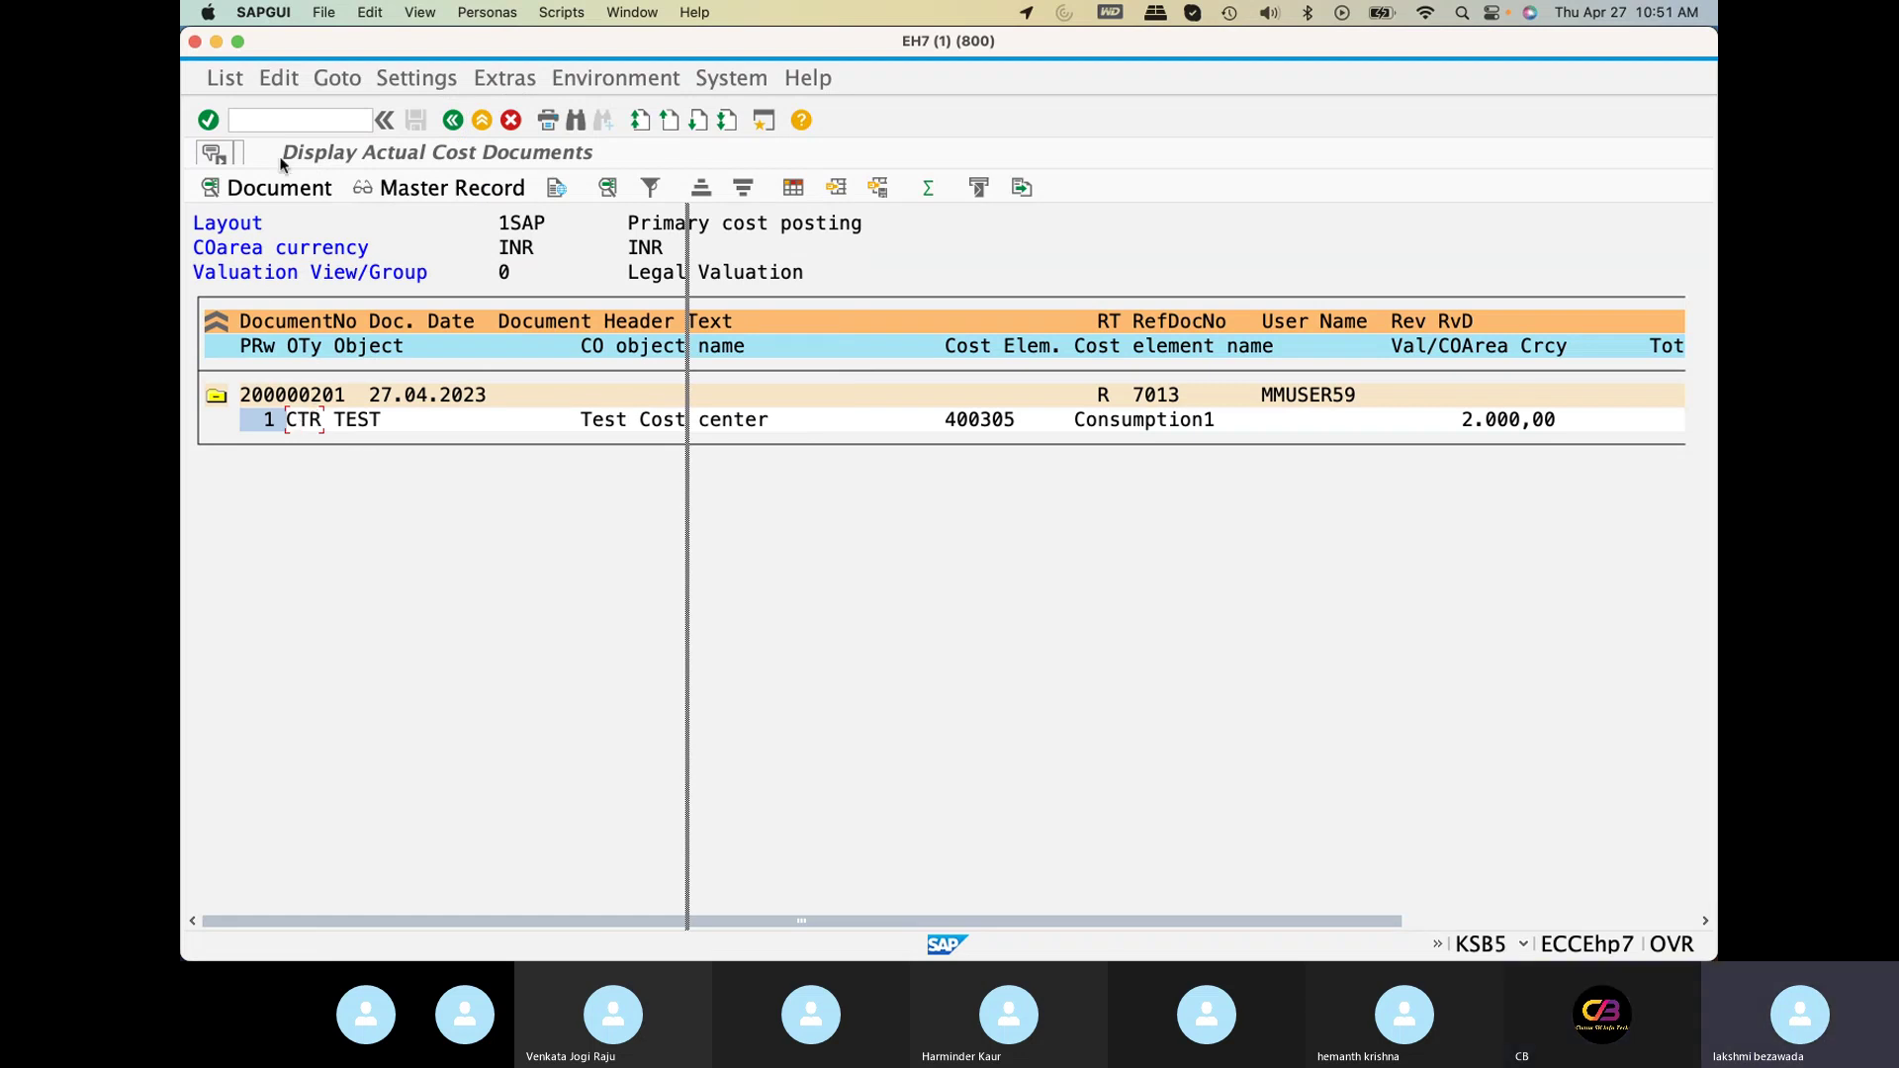
Display the source material document from the controlling document's header line
click(280, 188)
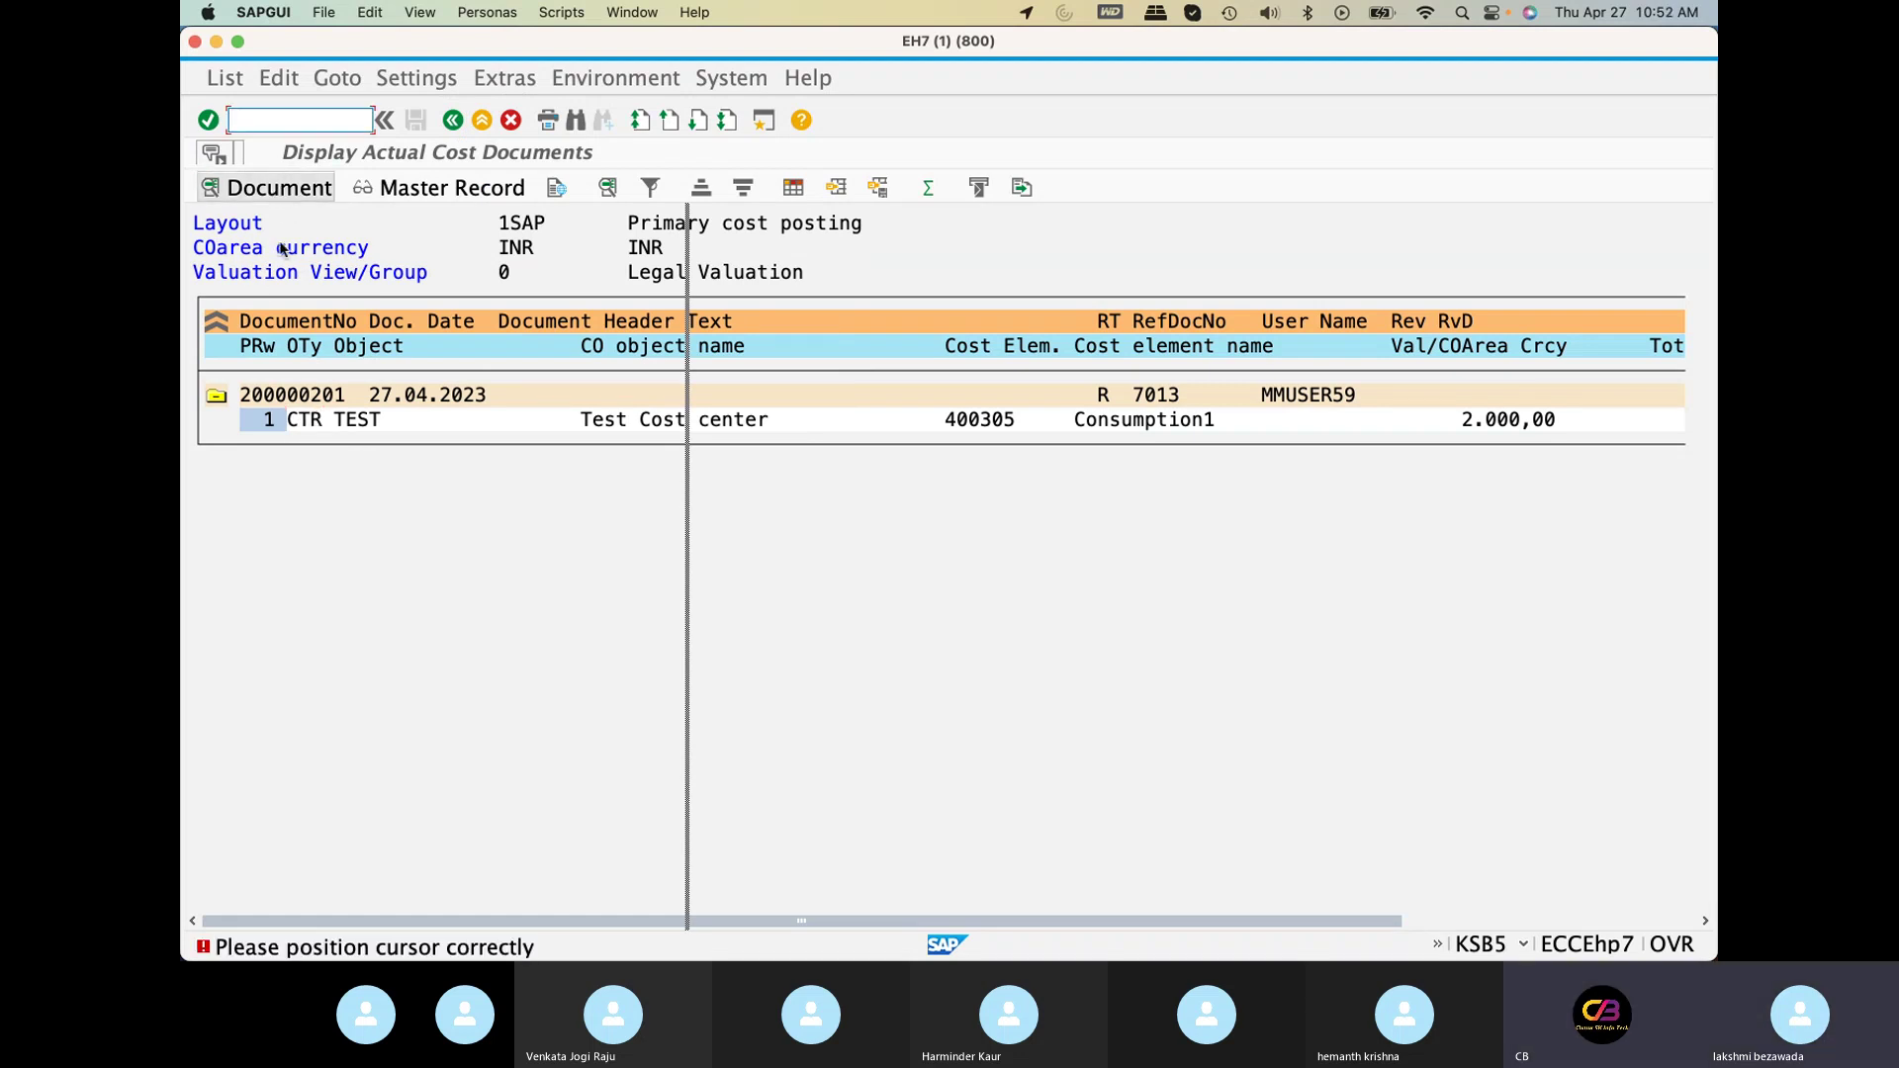
click(358, 417)
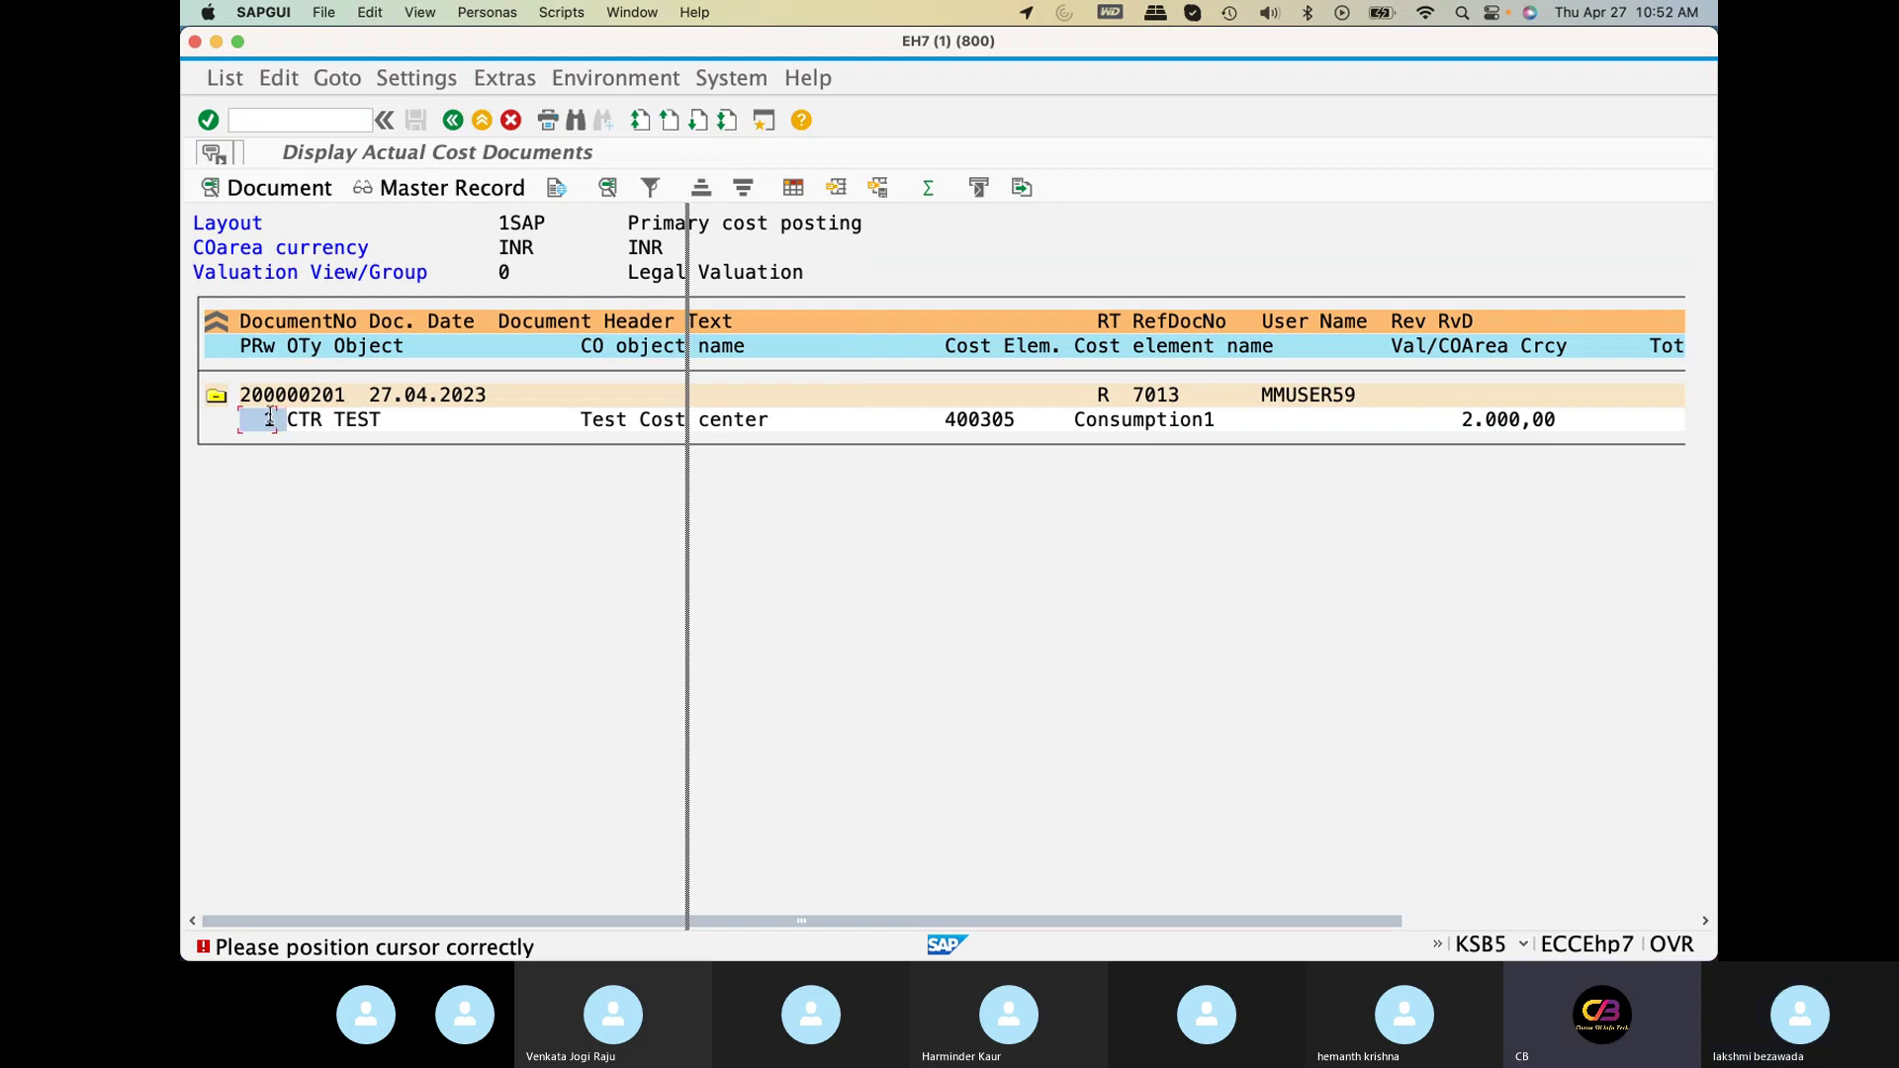
click(277, 188)
click(262, 396)
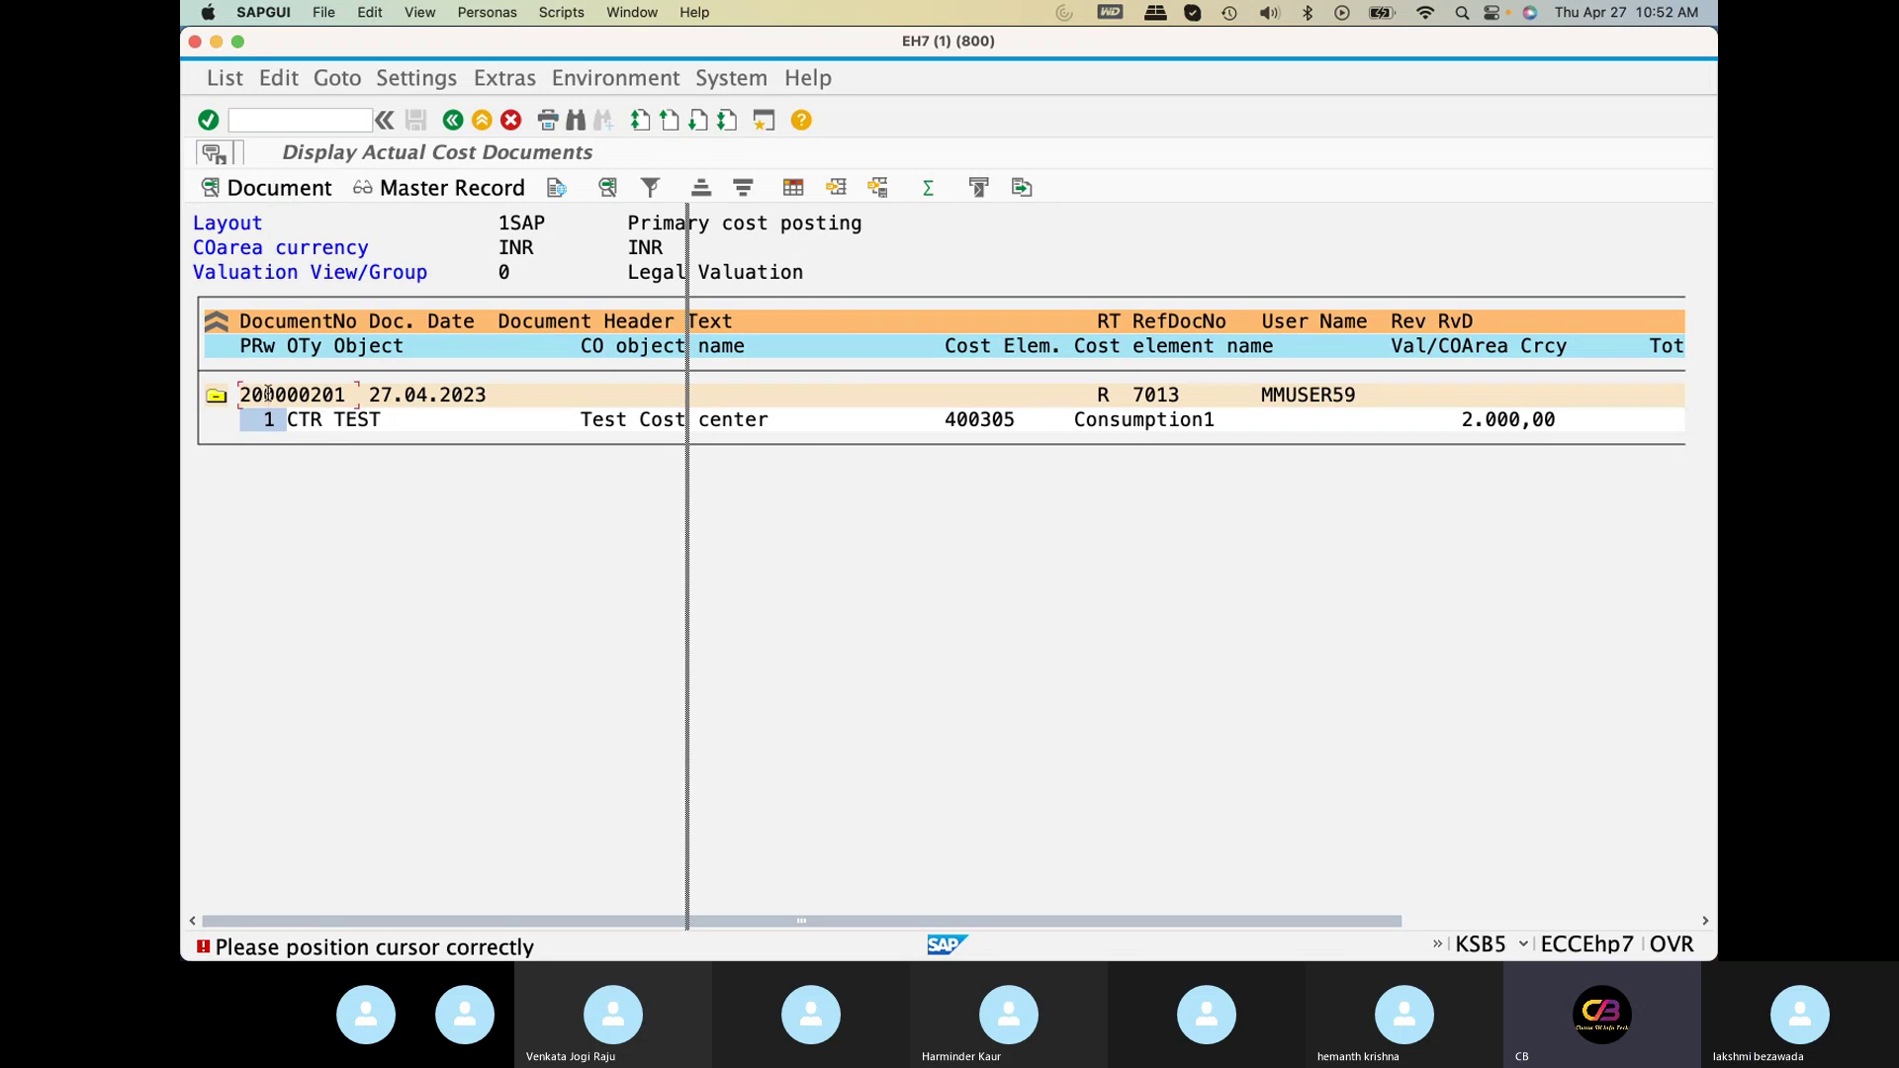
click(294, 190)
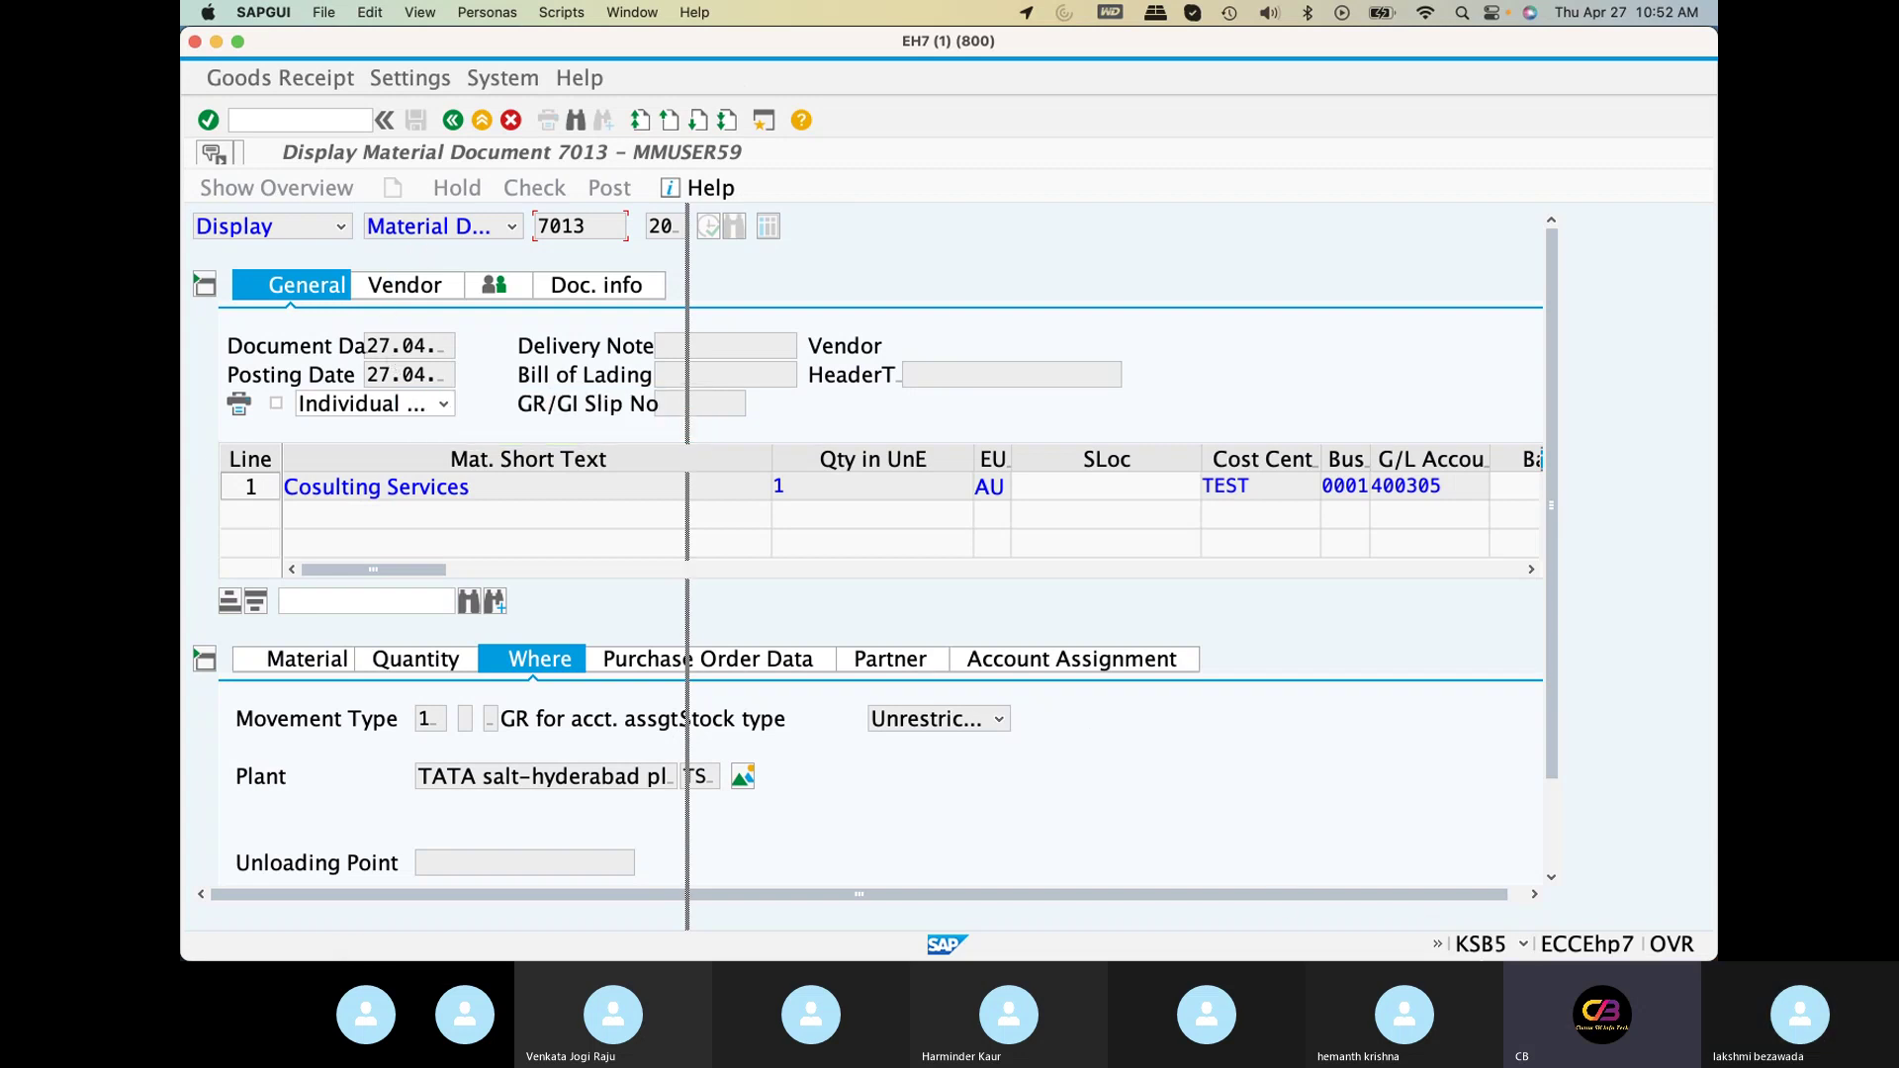
mouse_move(1471, 958)
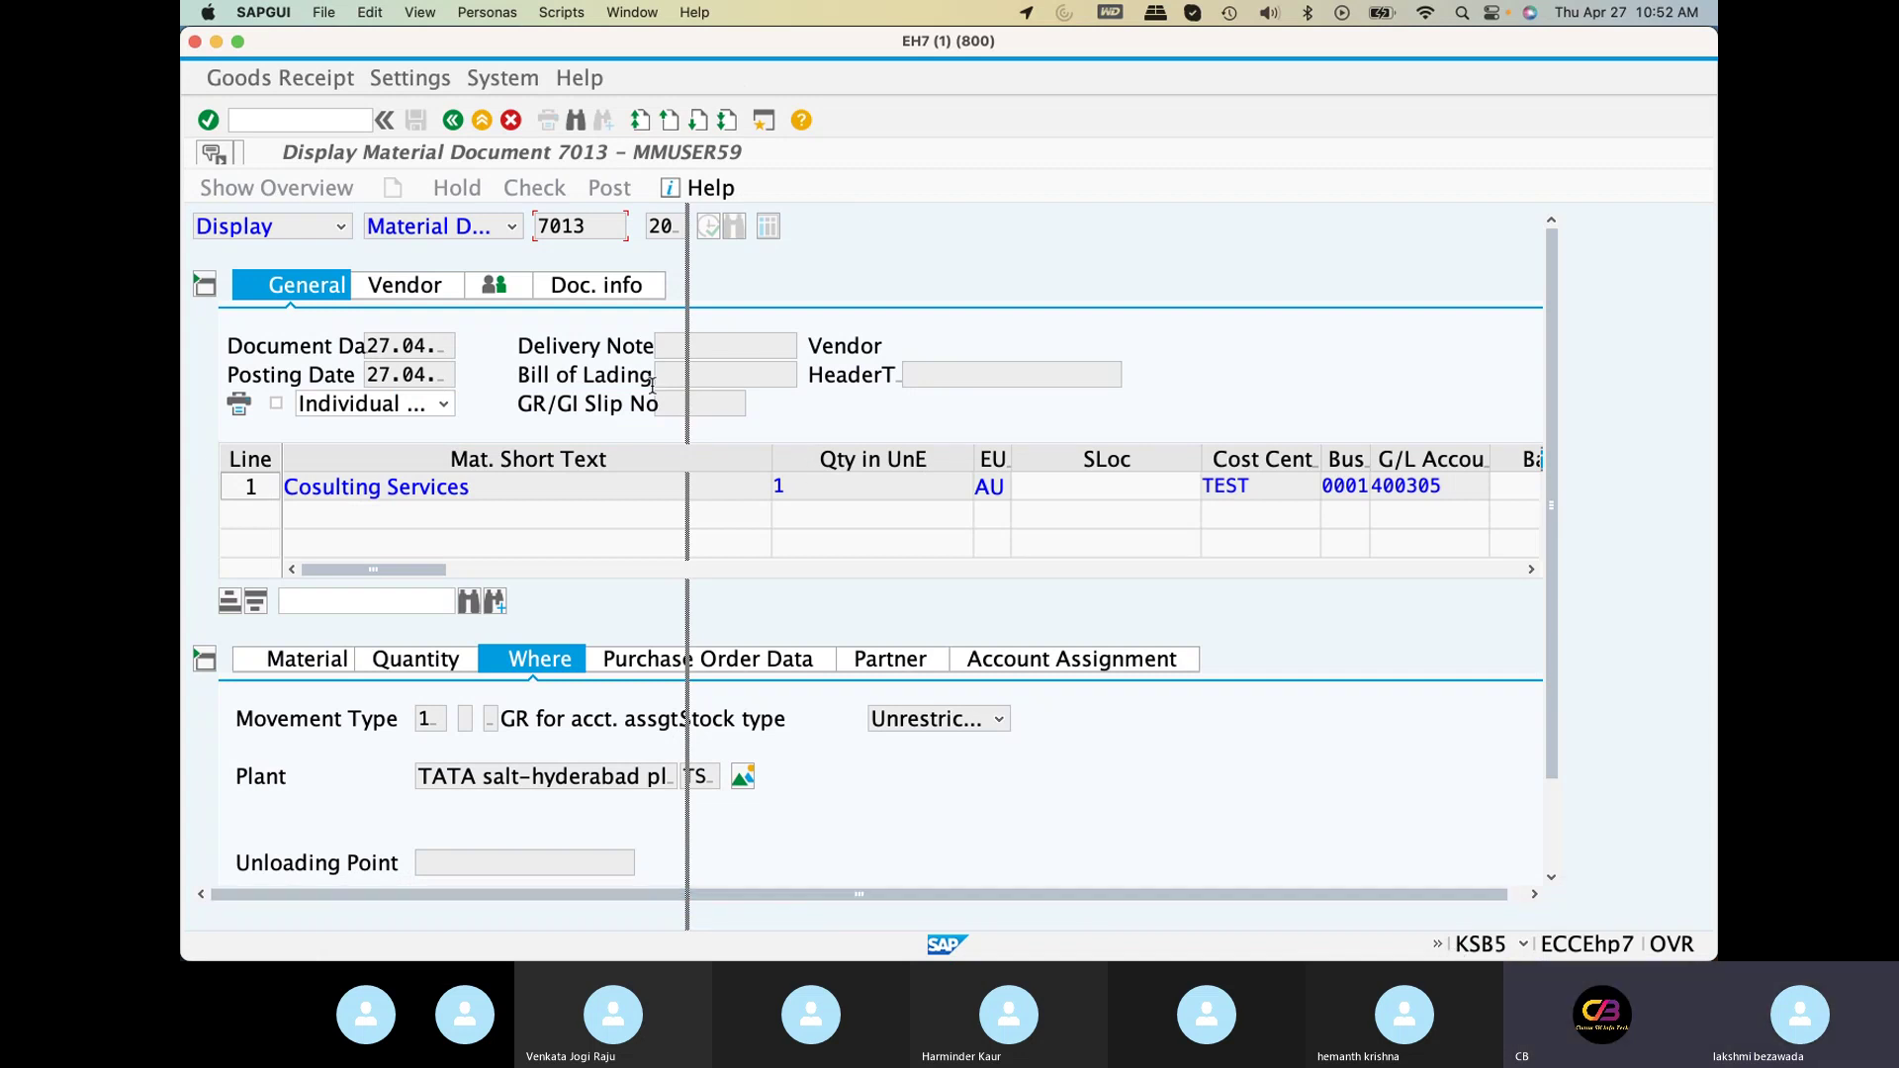
Leave the source document, exit the actual cost documents list, and close the list of documents in accounting
click(453, 122)
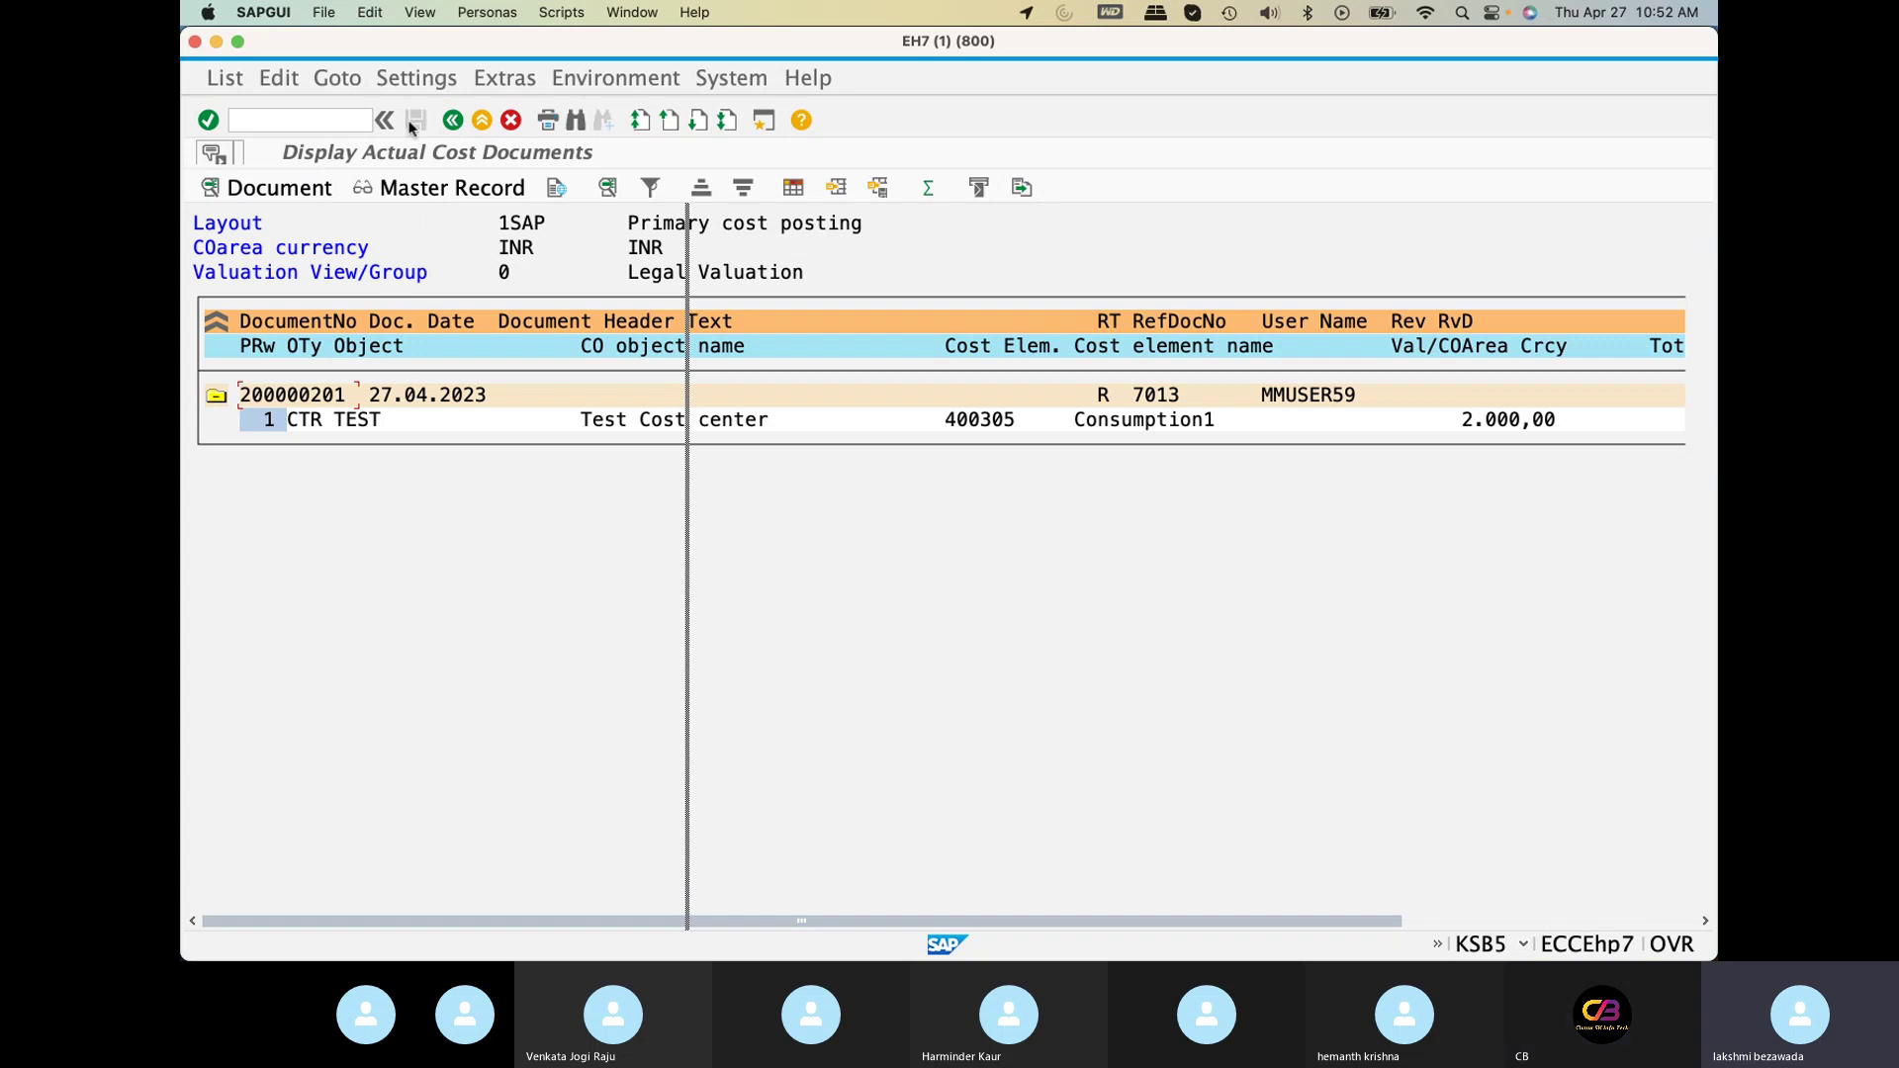
click(452, 120)
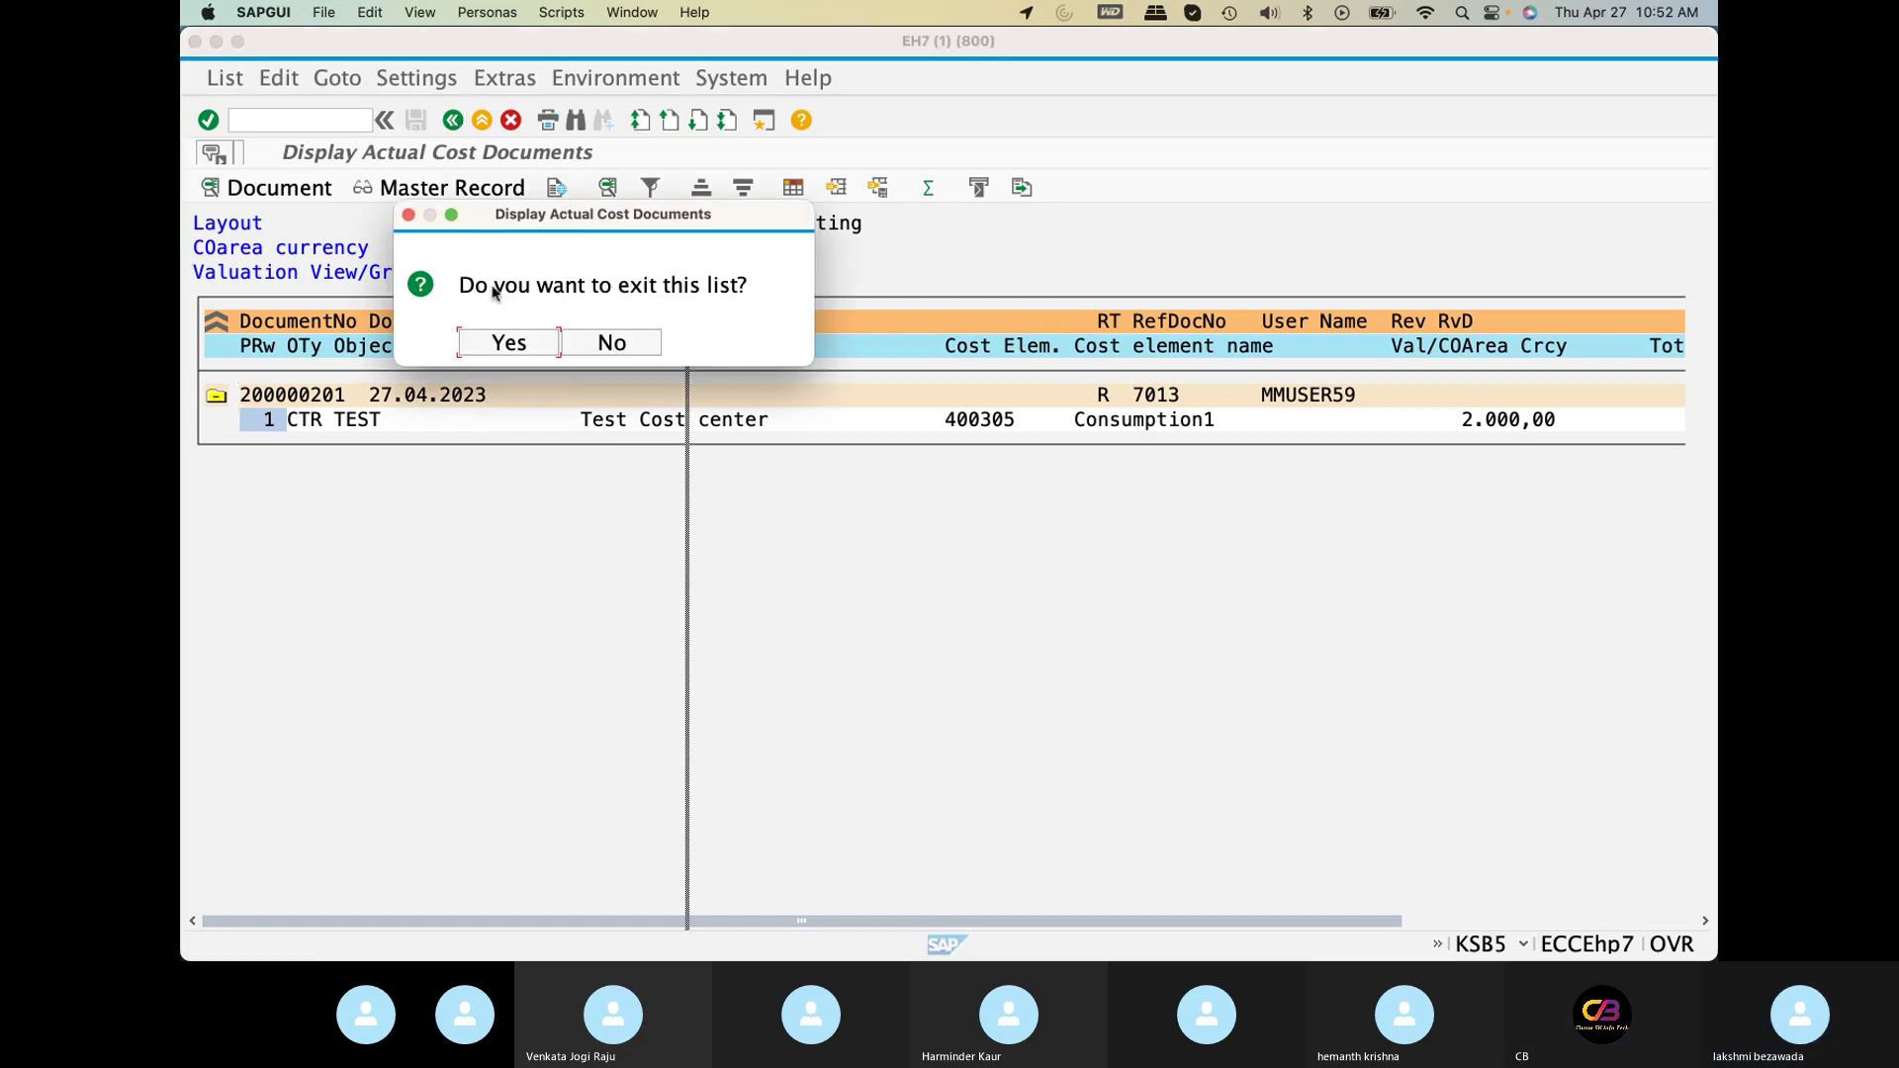
click(536, 346)
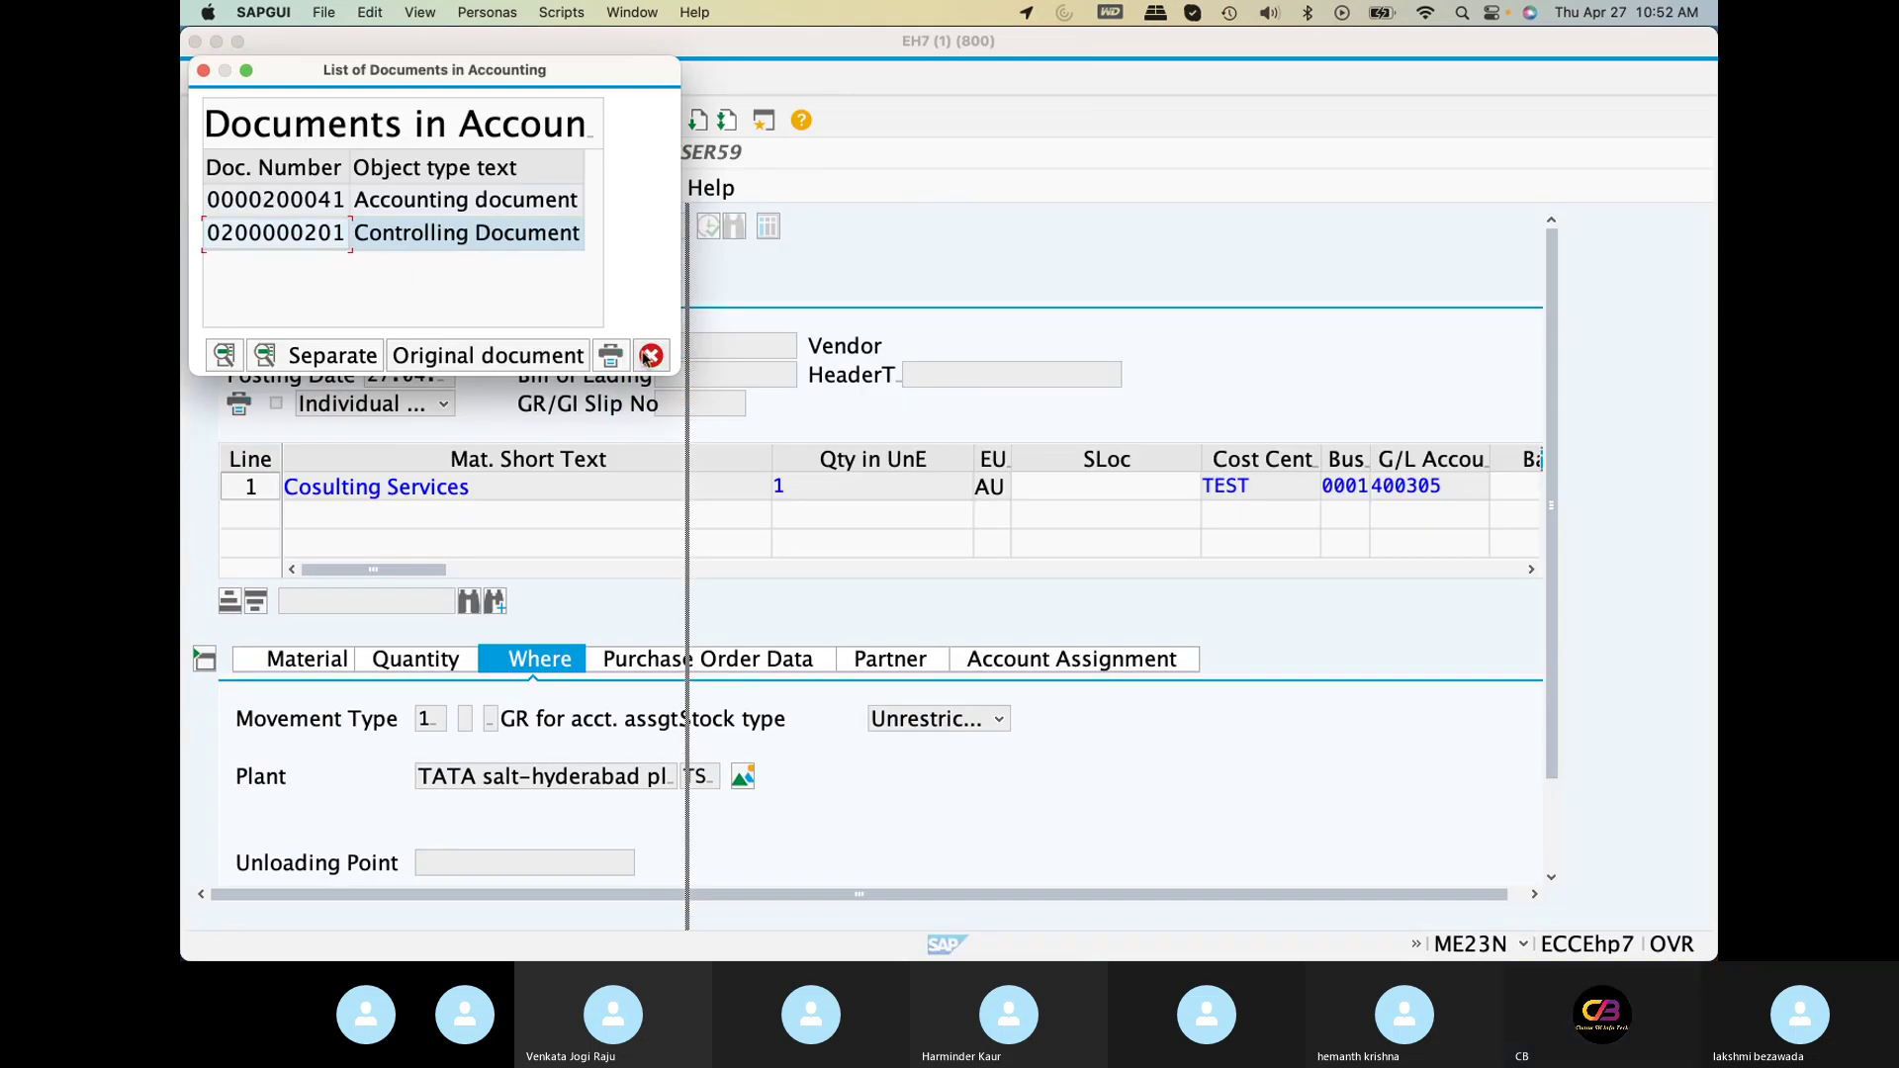
click(649, 355)
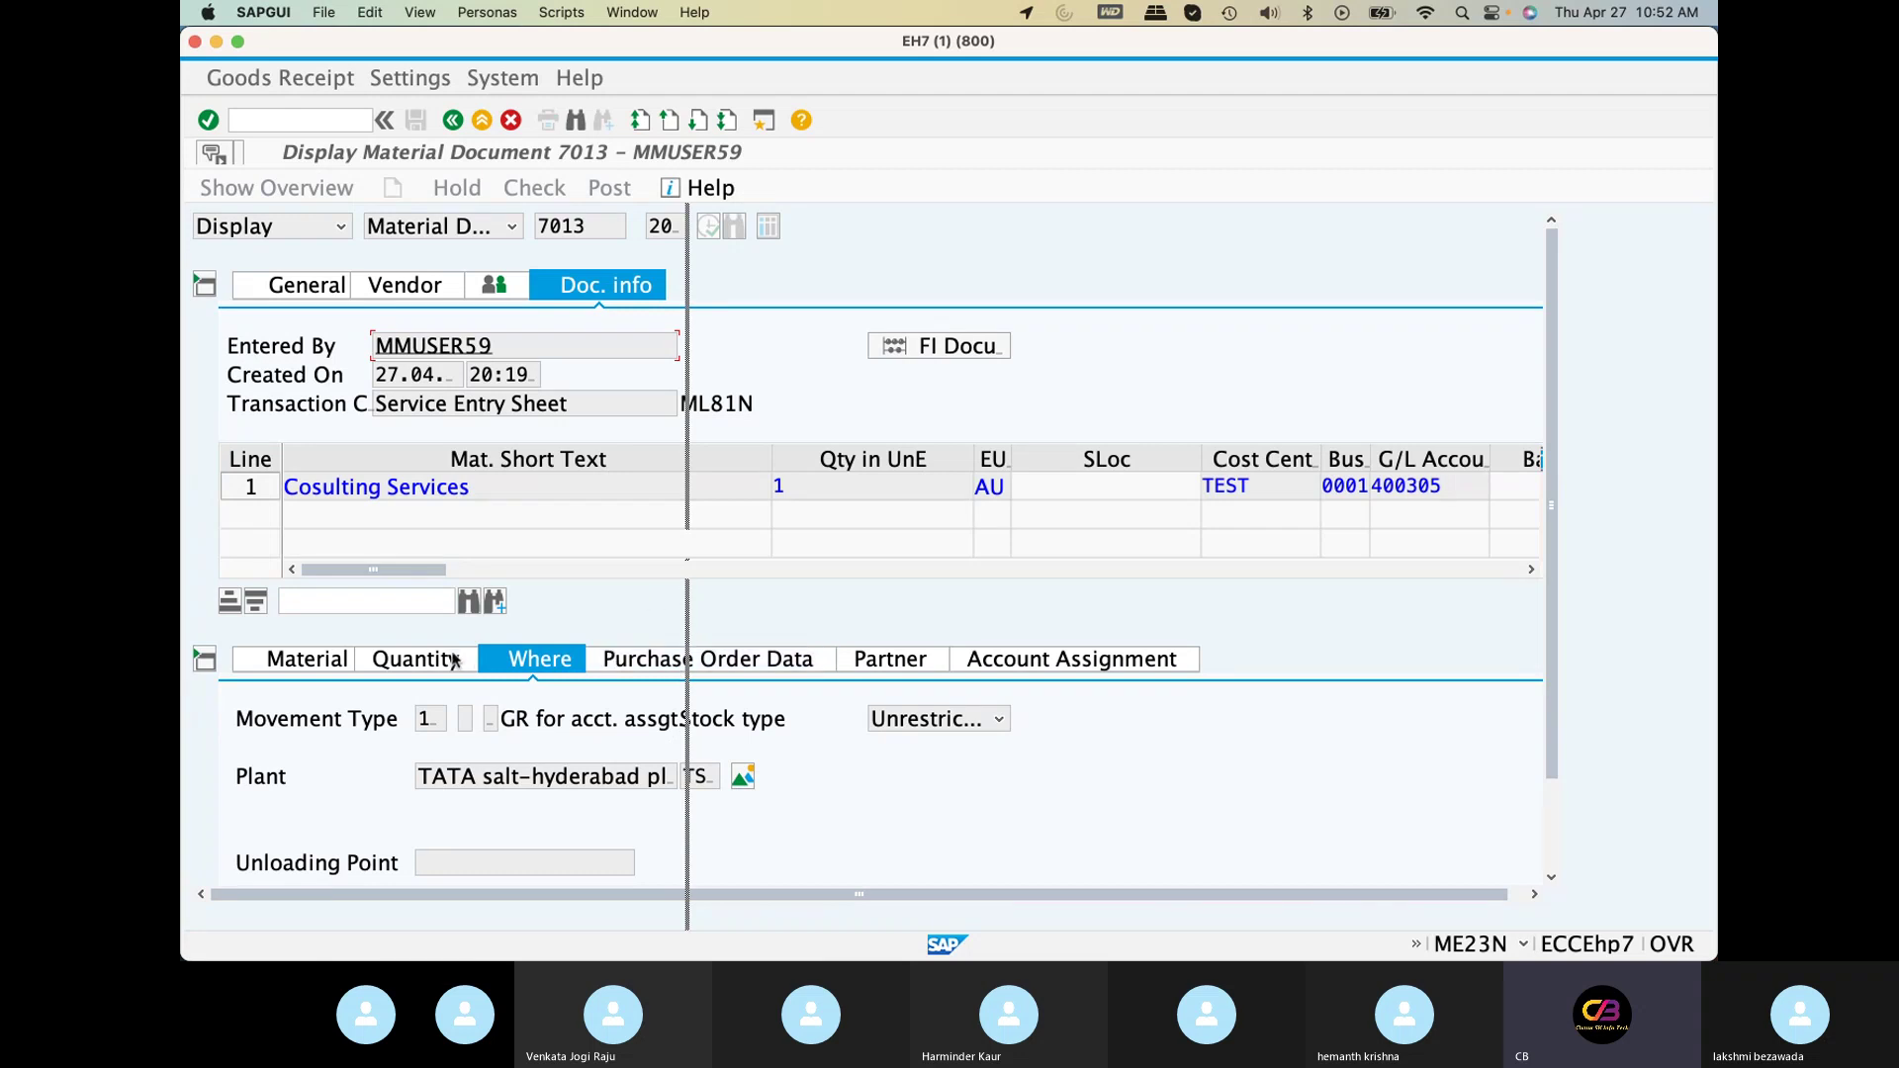
Review the purchase order data and account assignment of the material document's item, and return to the purchase order
click(654, 664)
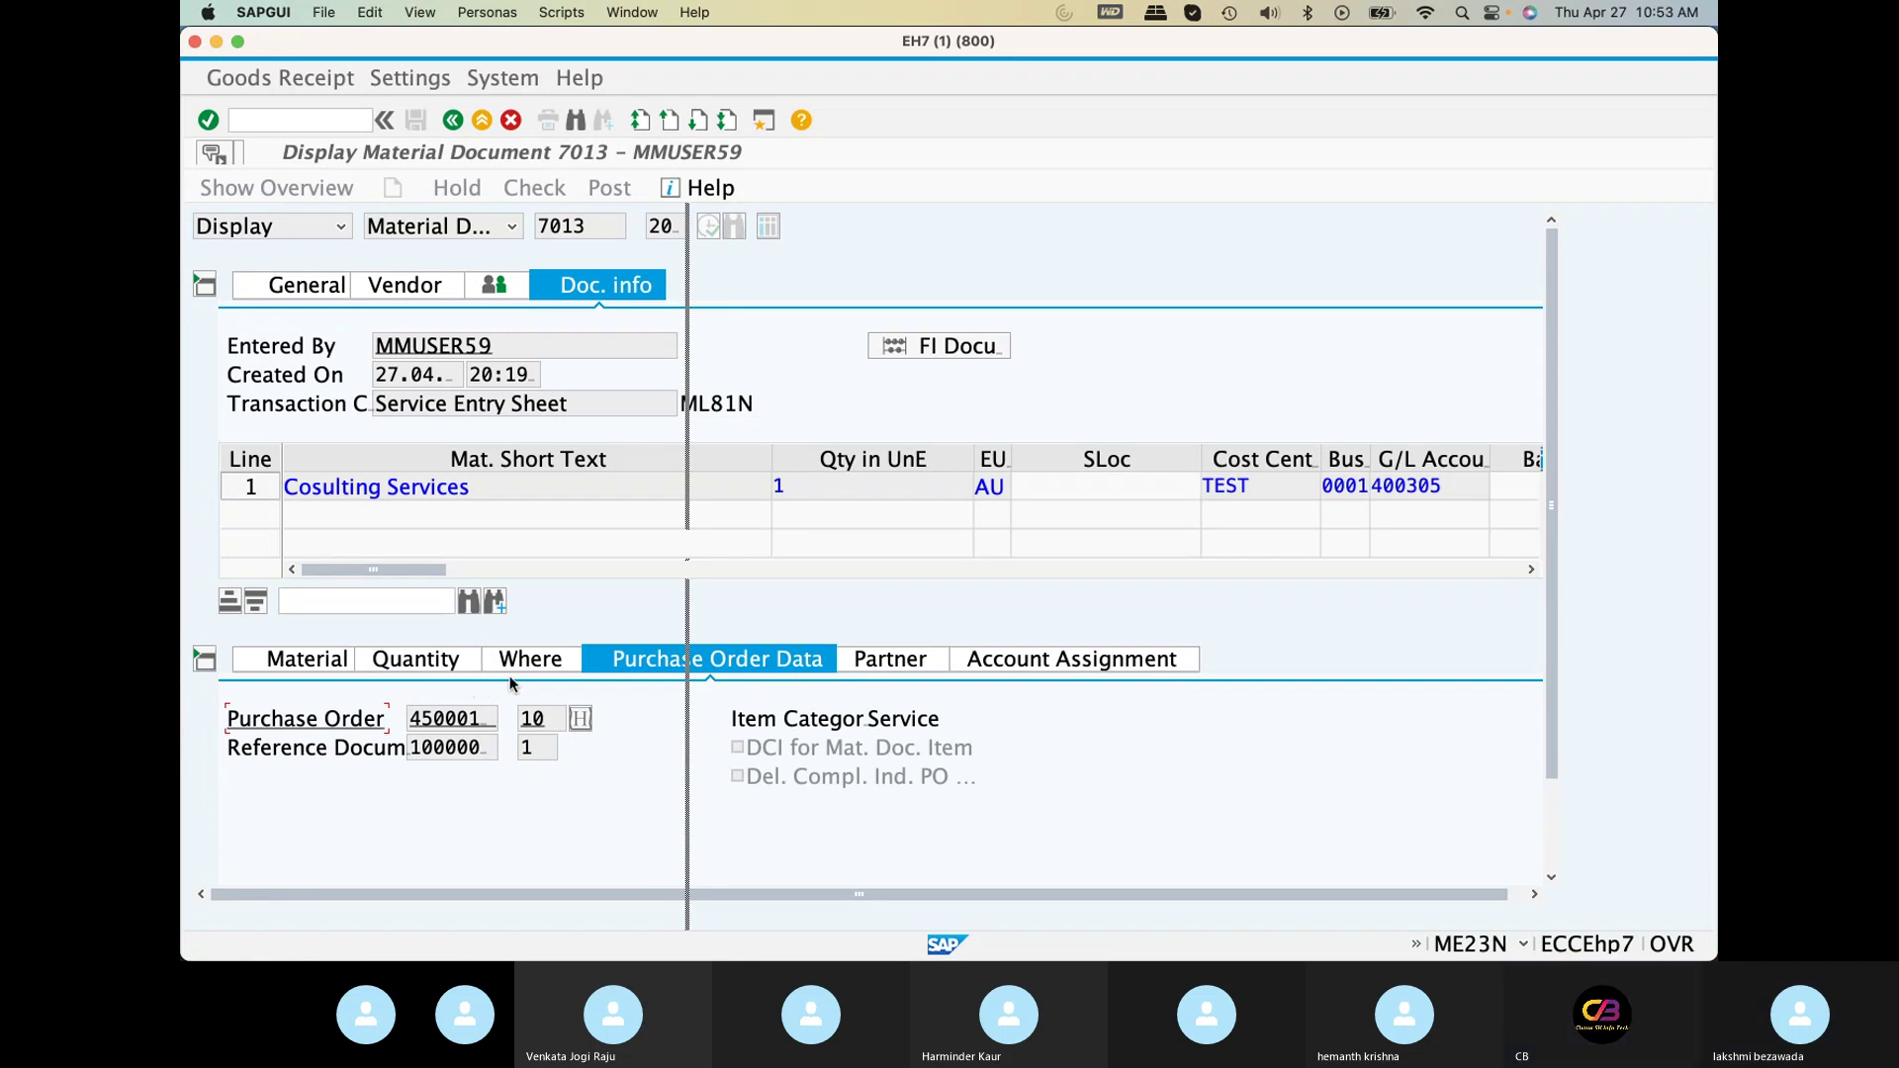
click(961, 657)
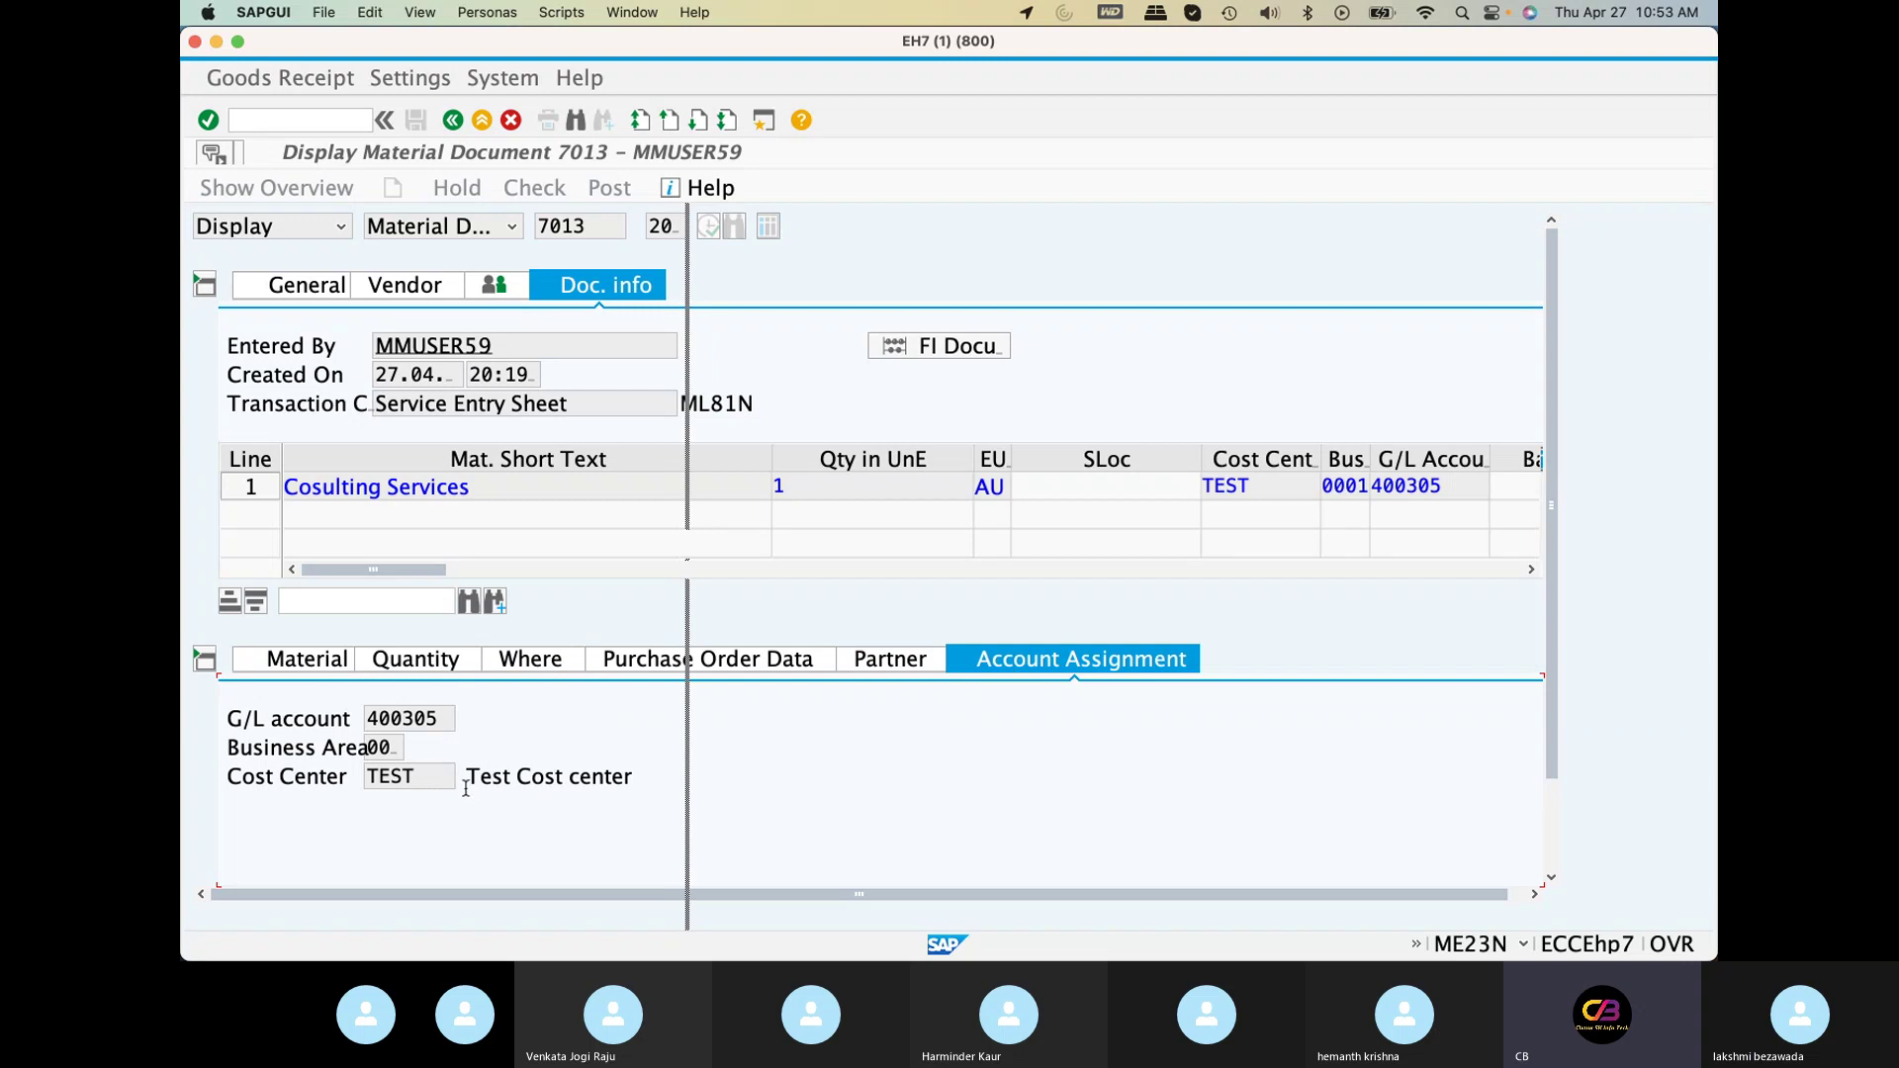
click(400, 747)
click(453, 120)
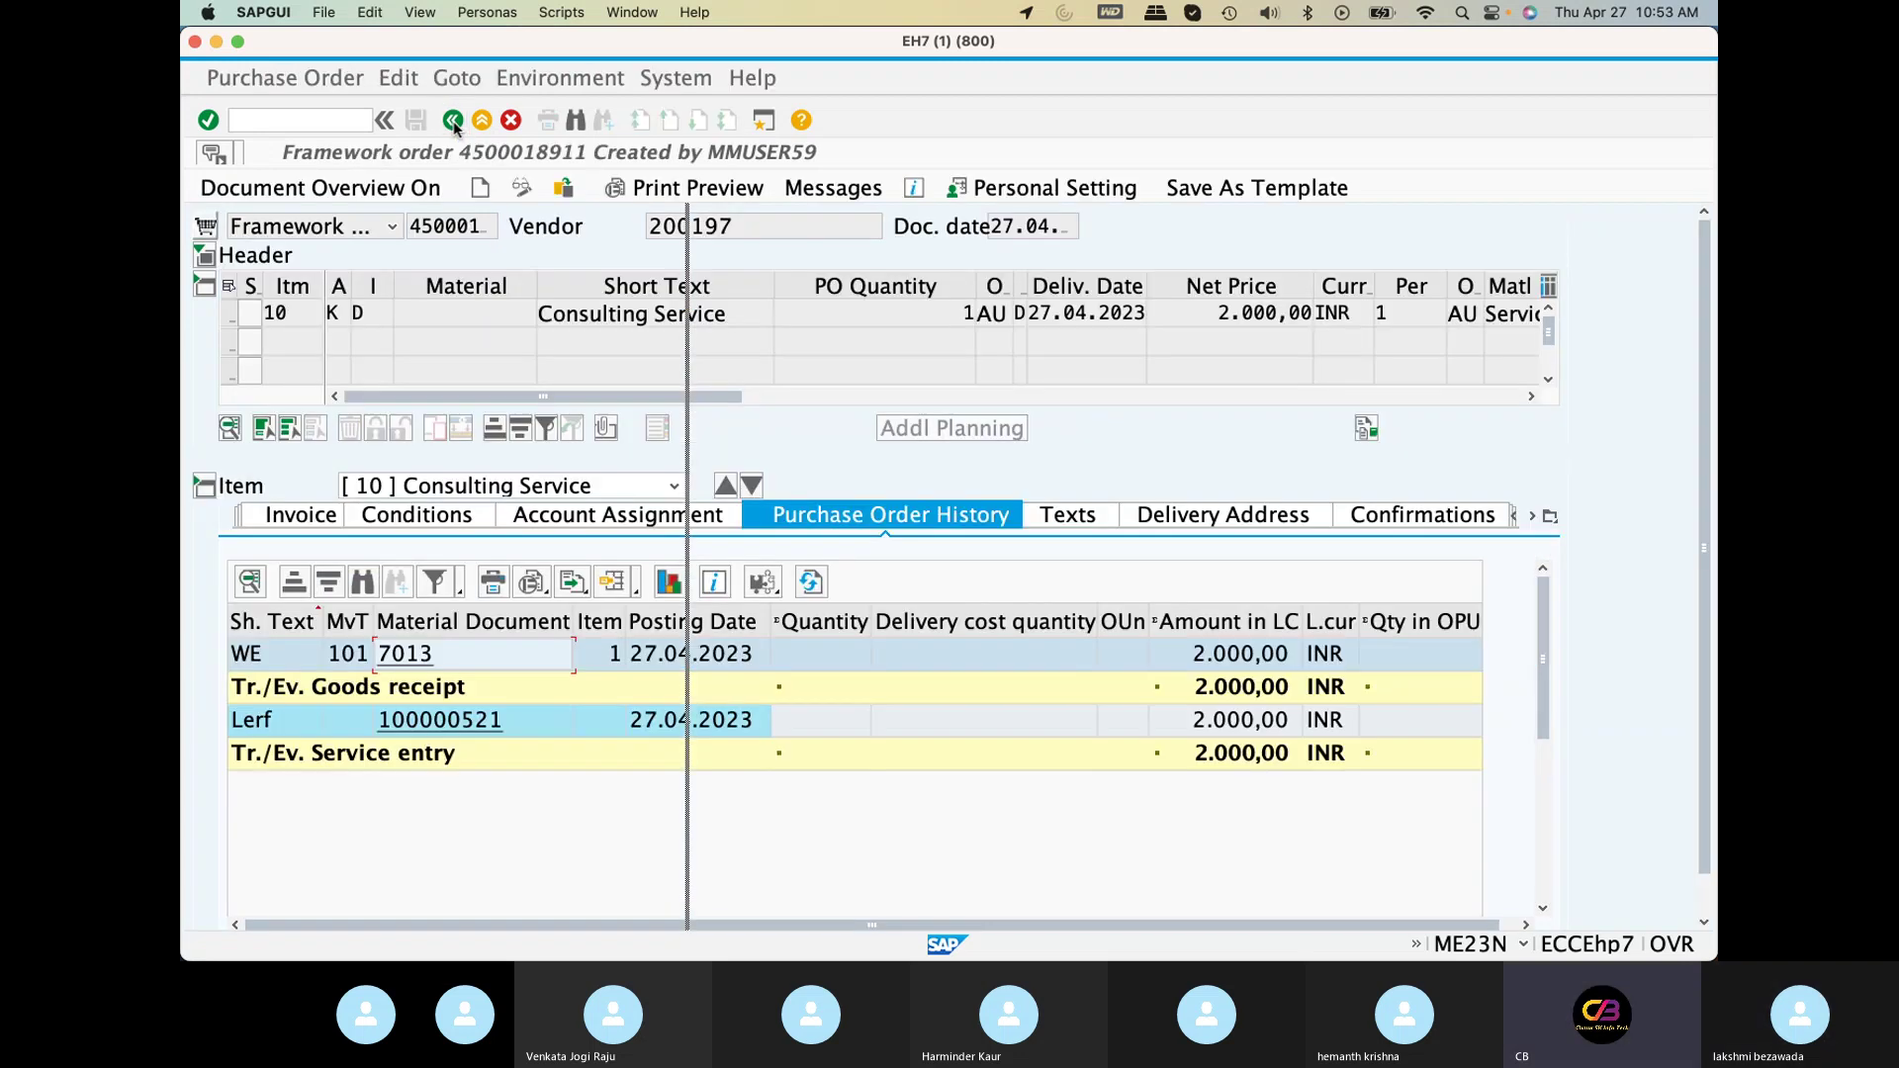
Start transaction OBBG to maintain the assignment of countries to tax calculation procedures
click(350, 129)
text(/nmiro)
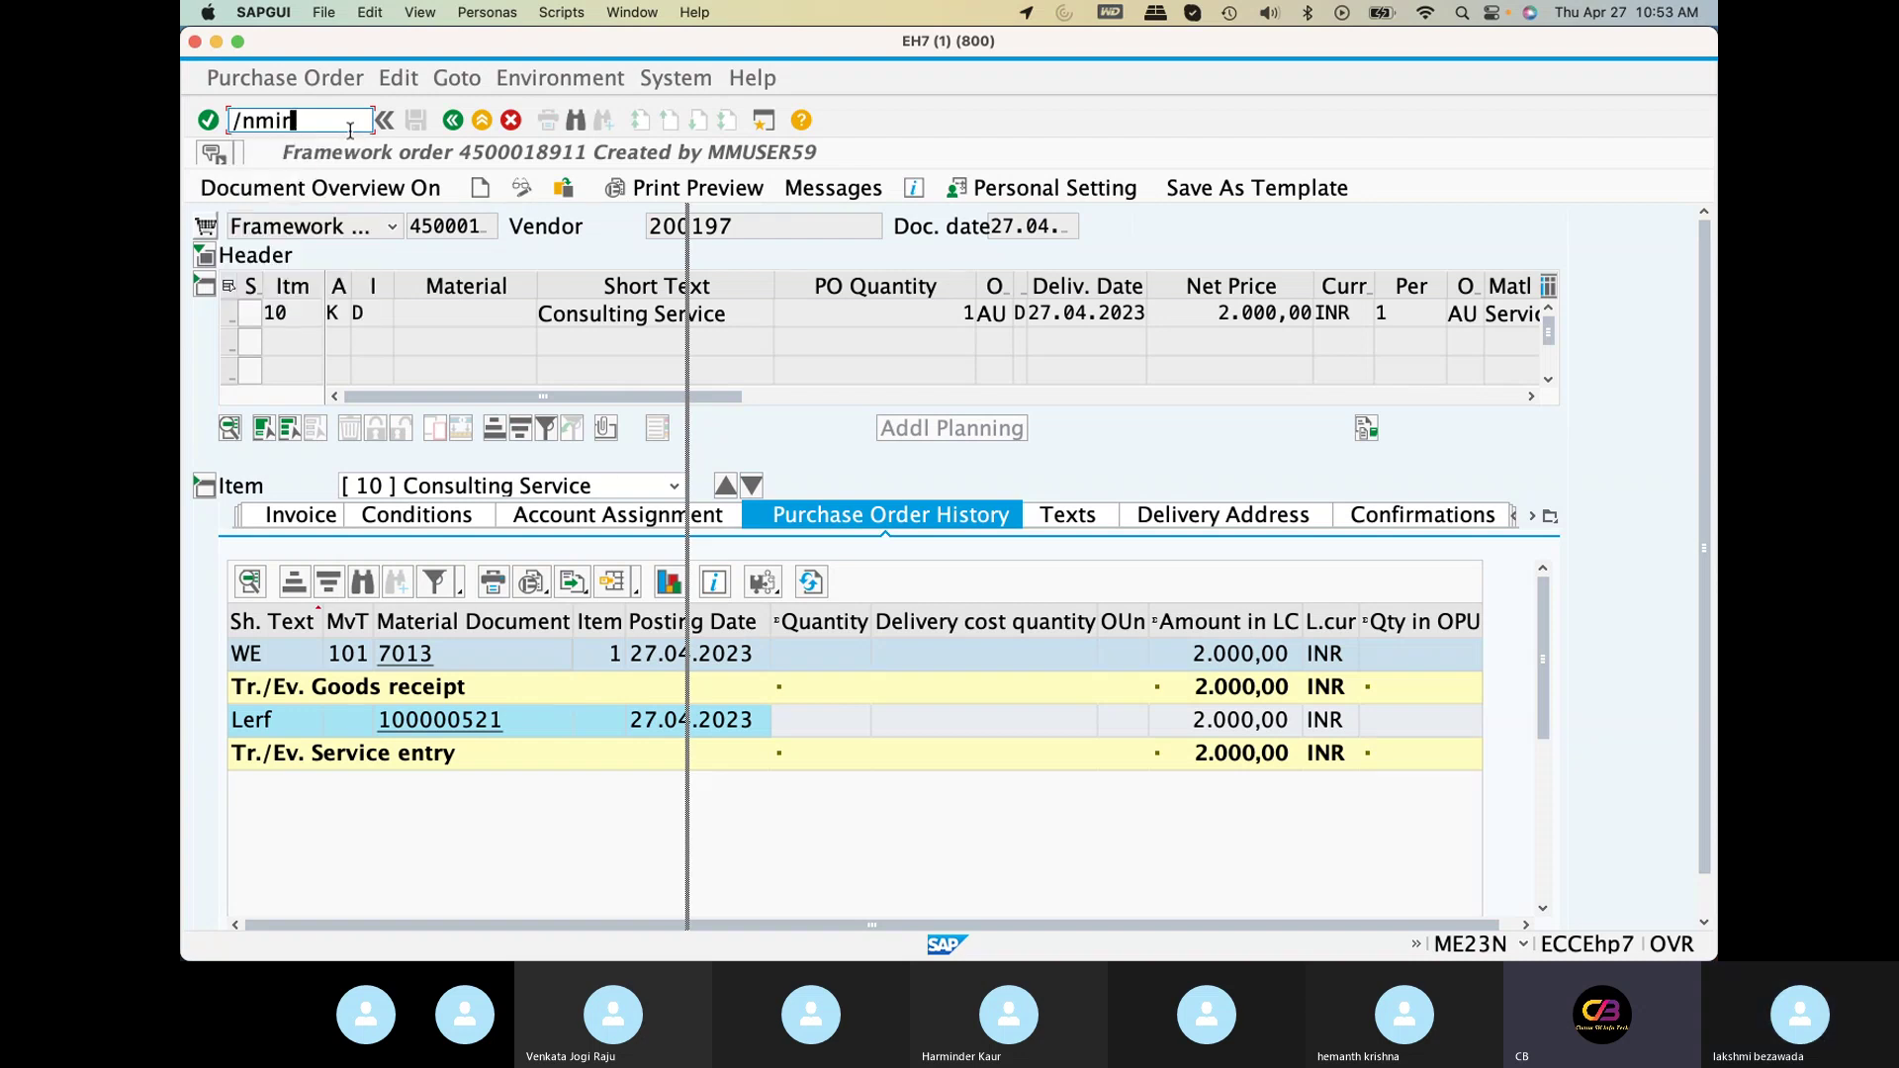
key(BackSpace)
key(BackSpace)
key(BackSpace)
key(BackSpace)
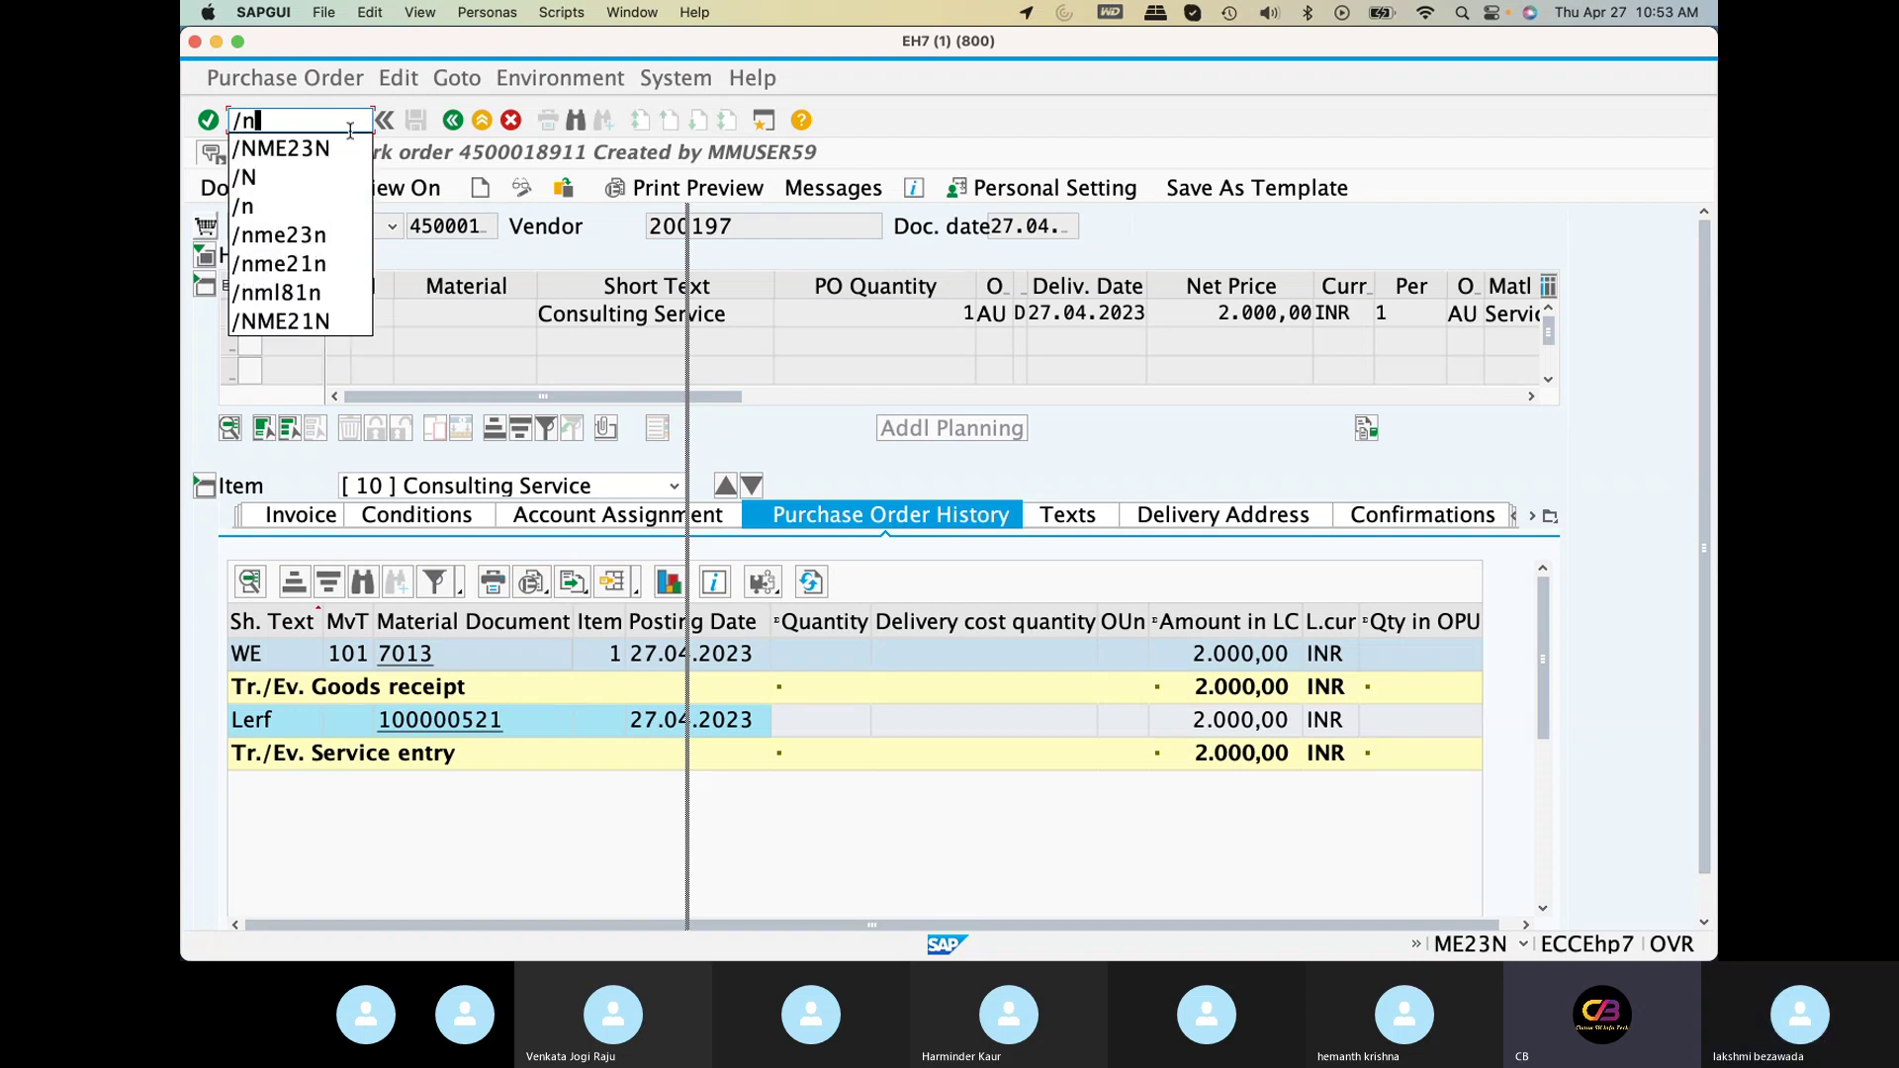
text(obbg)
key(Return)
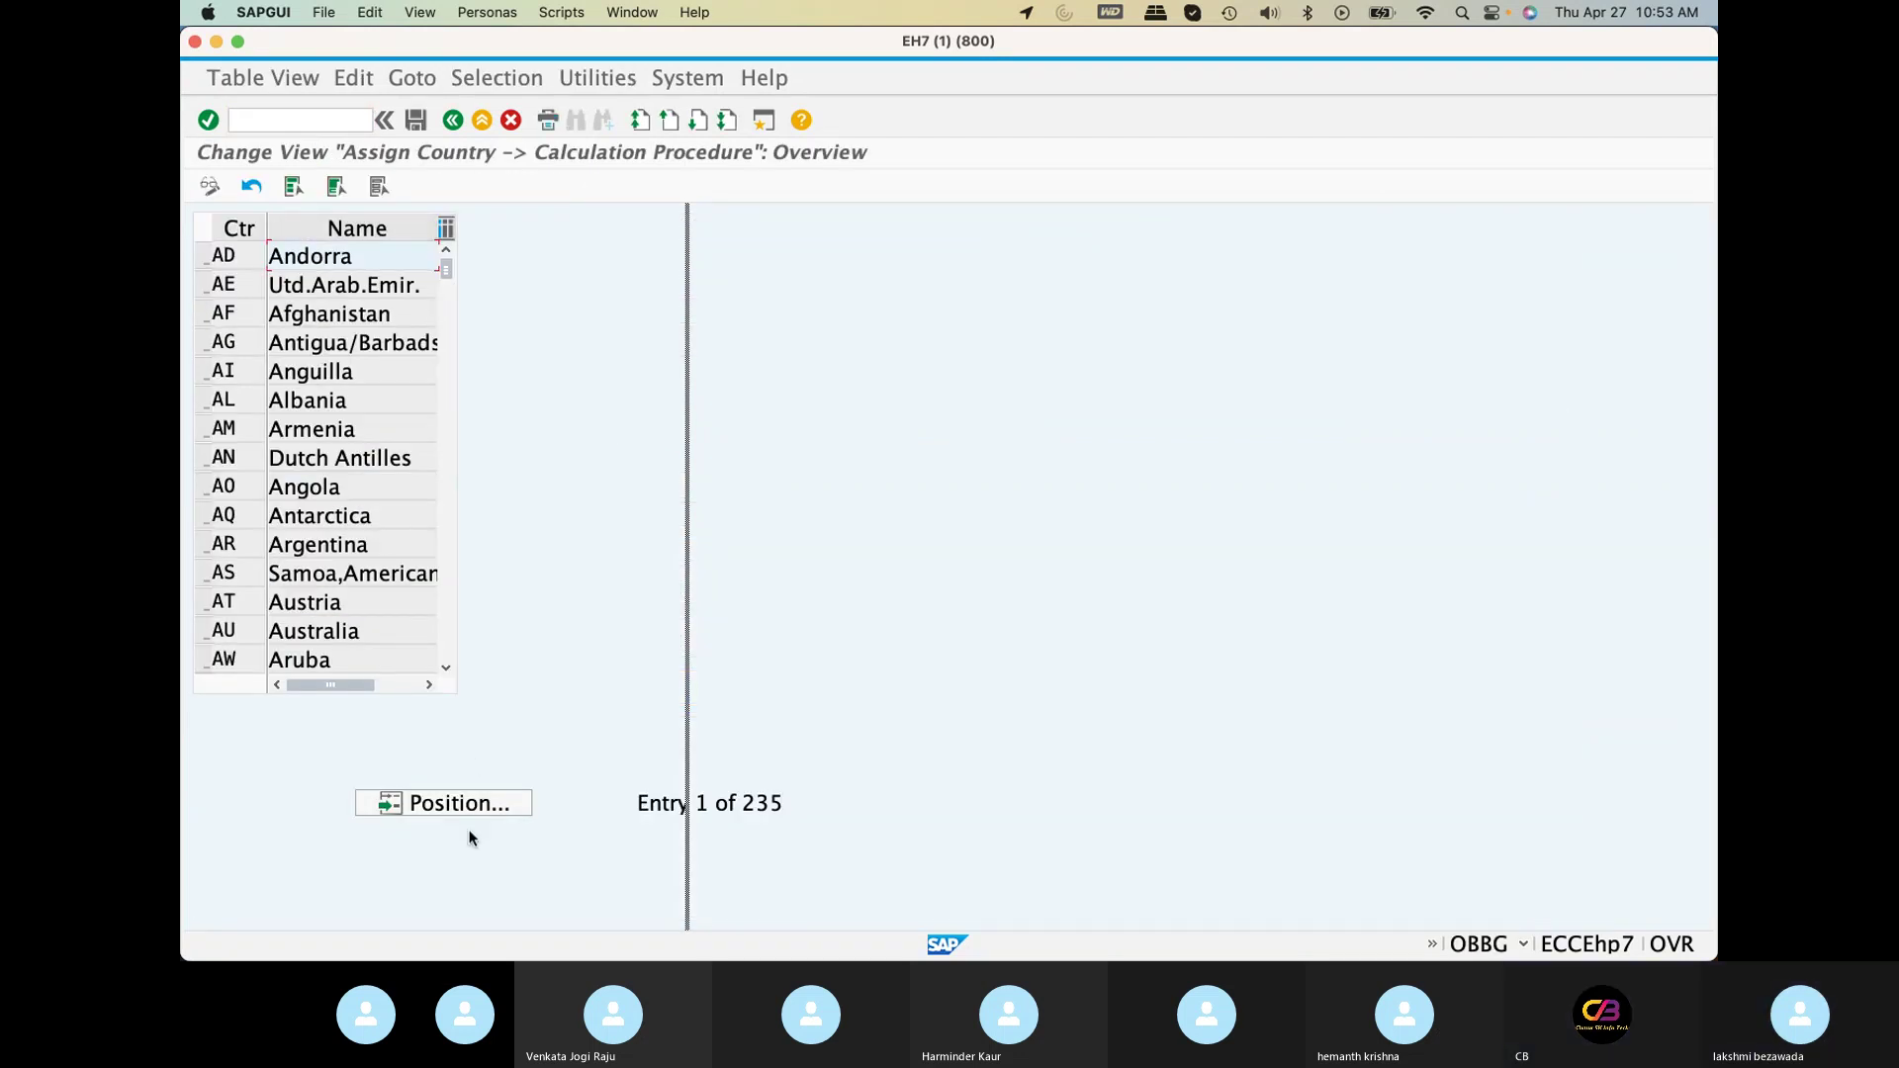
Locate country IN, assign it the tax calculation procedure TTAXI, and save it under the proposed customizing request
click(466, 804)
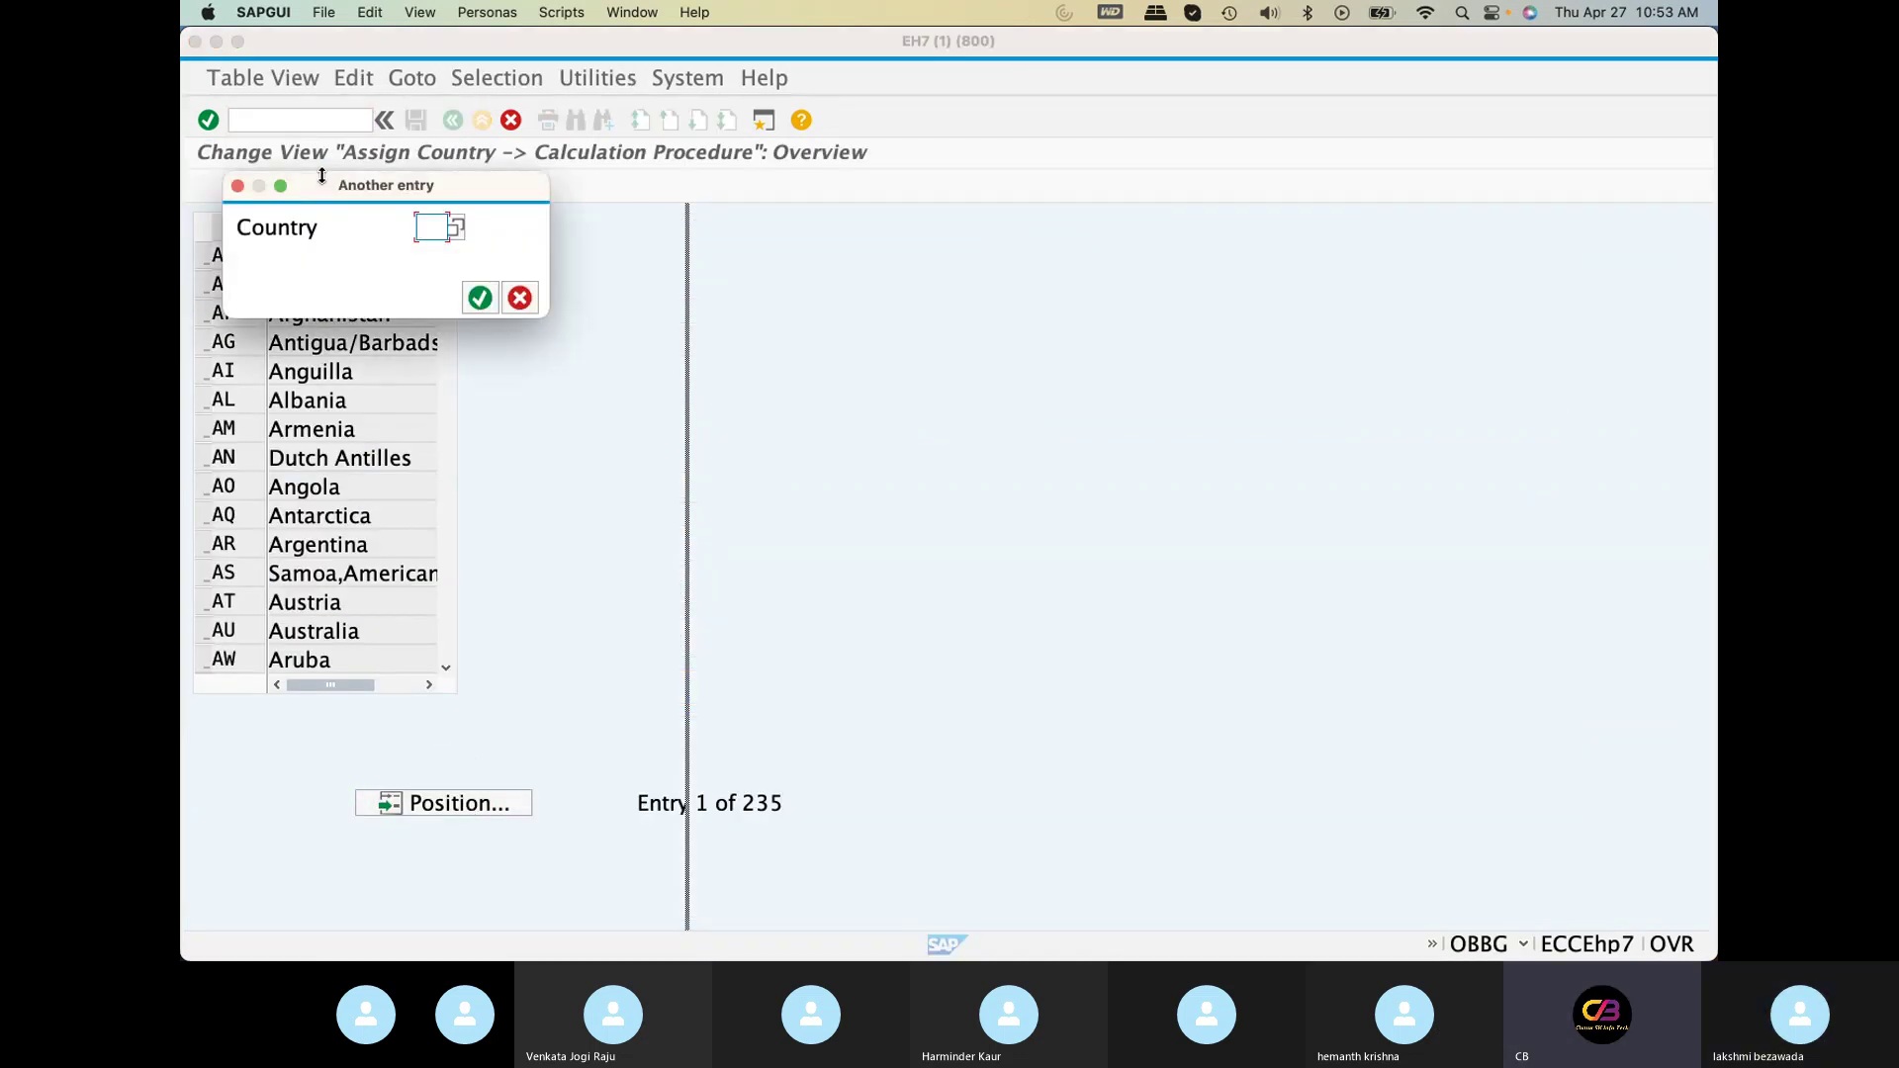
text(IN)
key(Return)
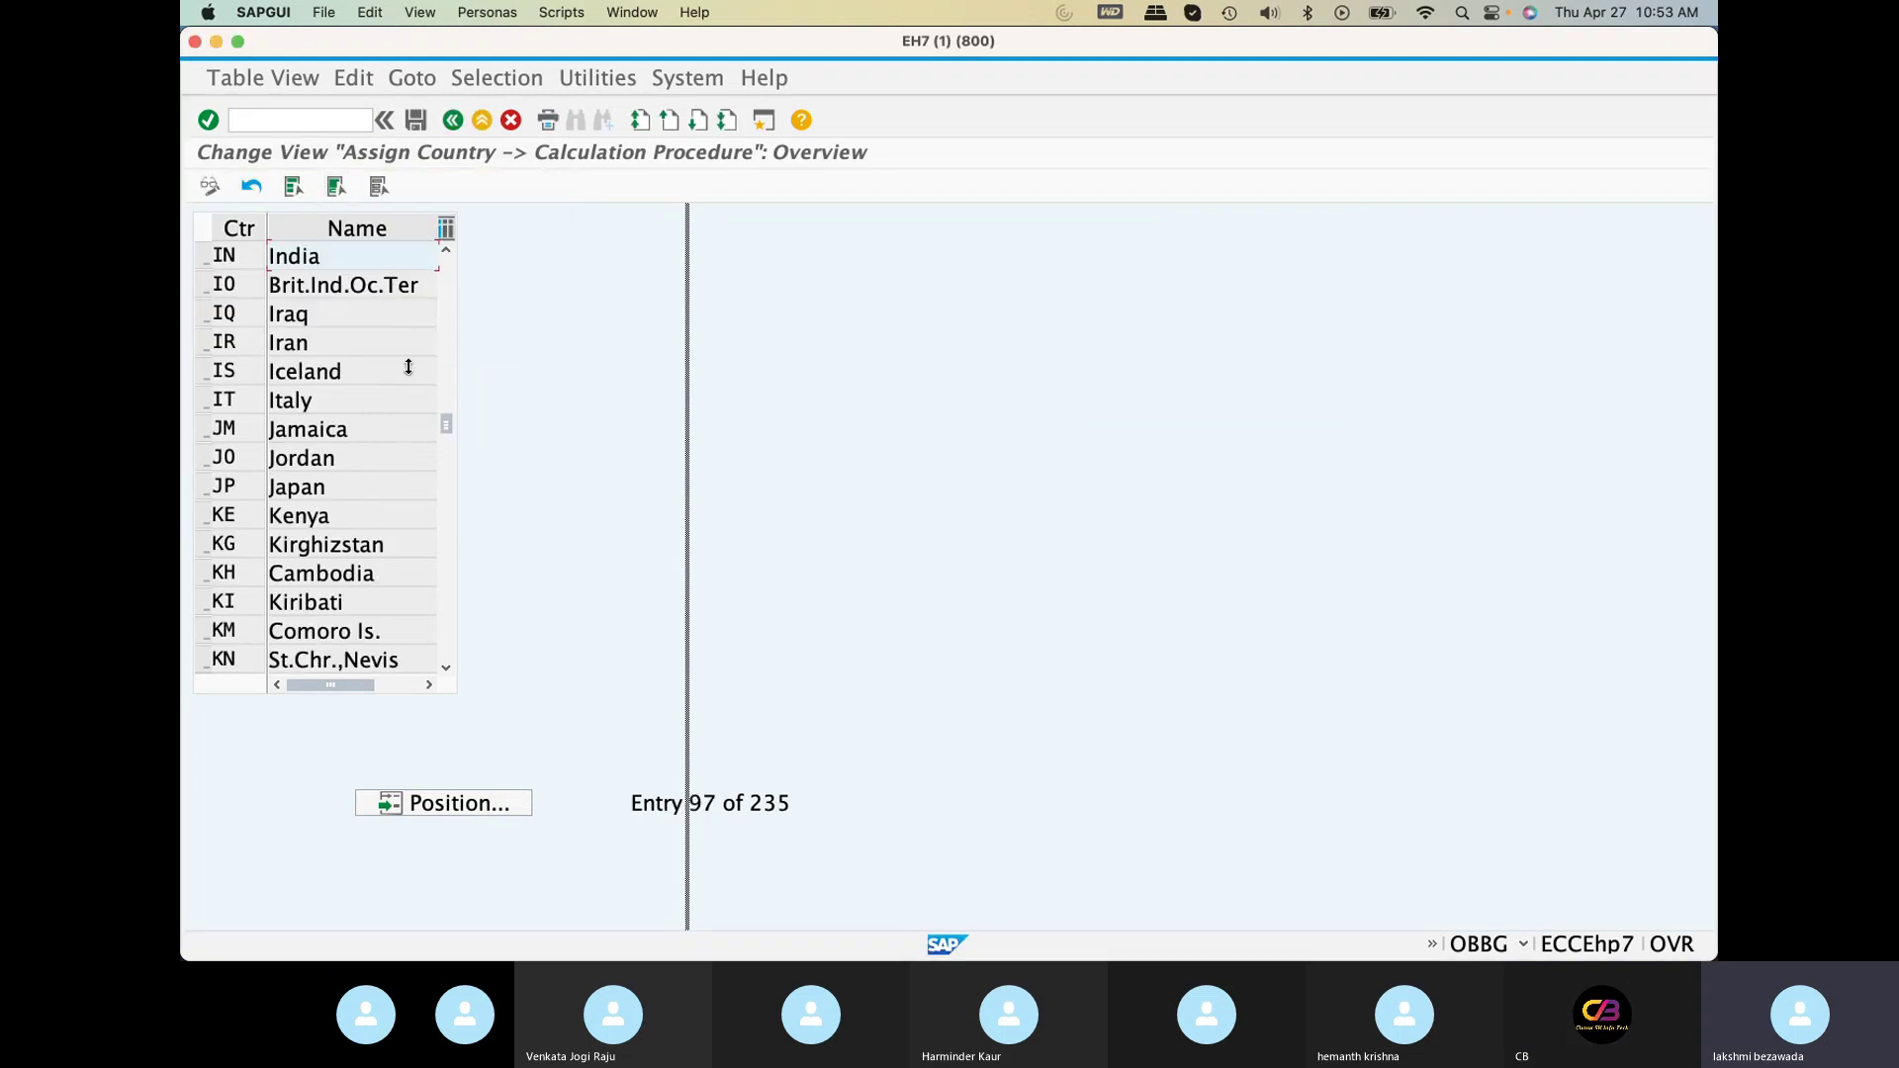
drag(341, 685, 435, 687)
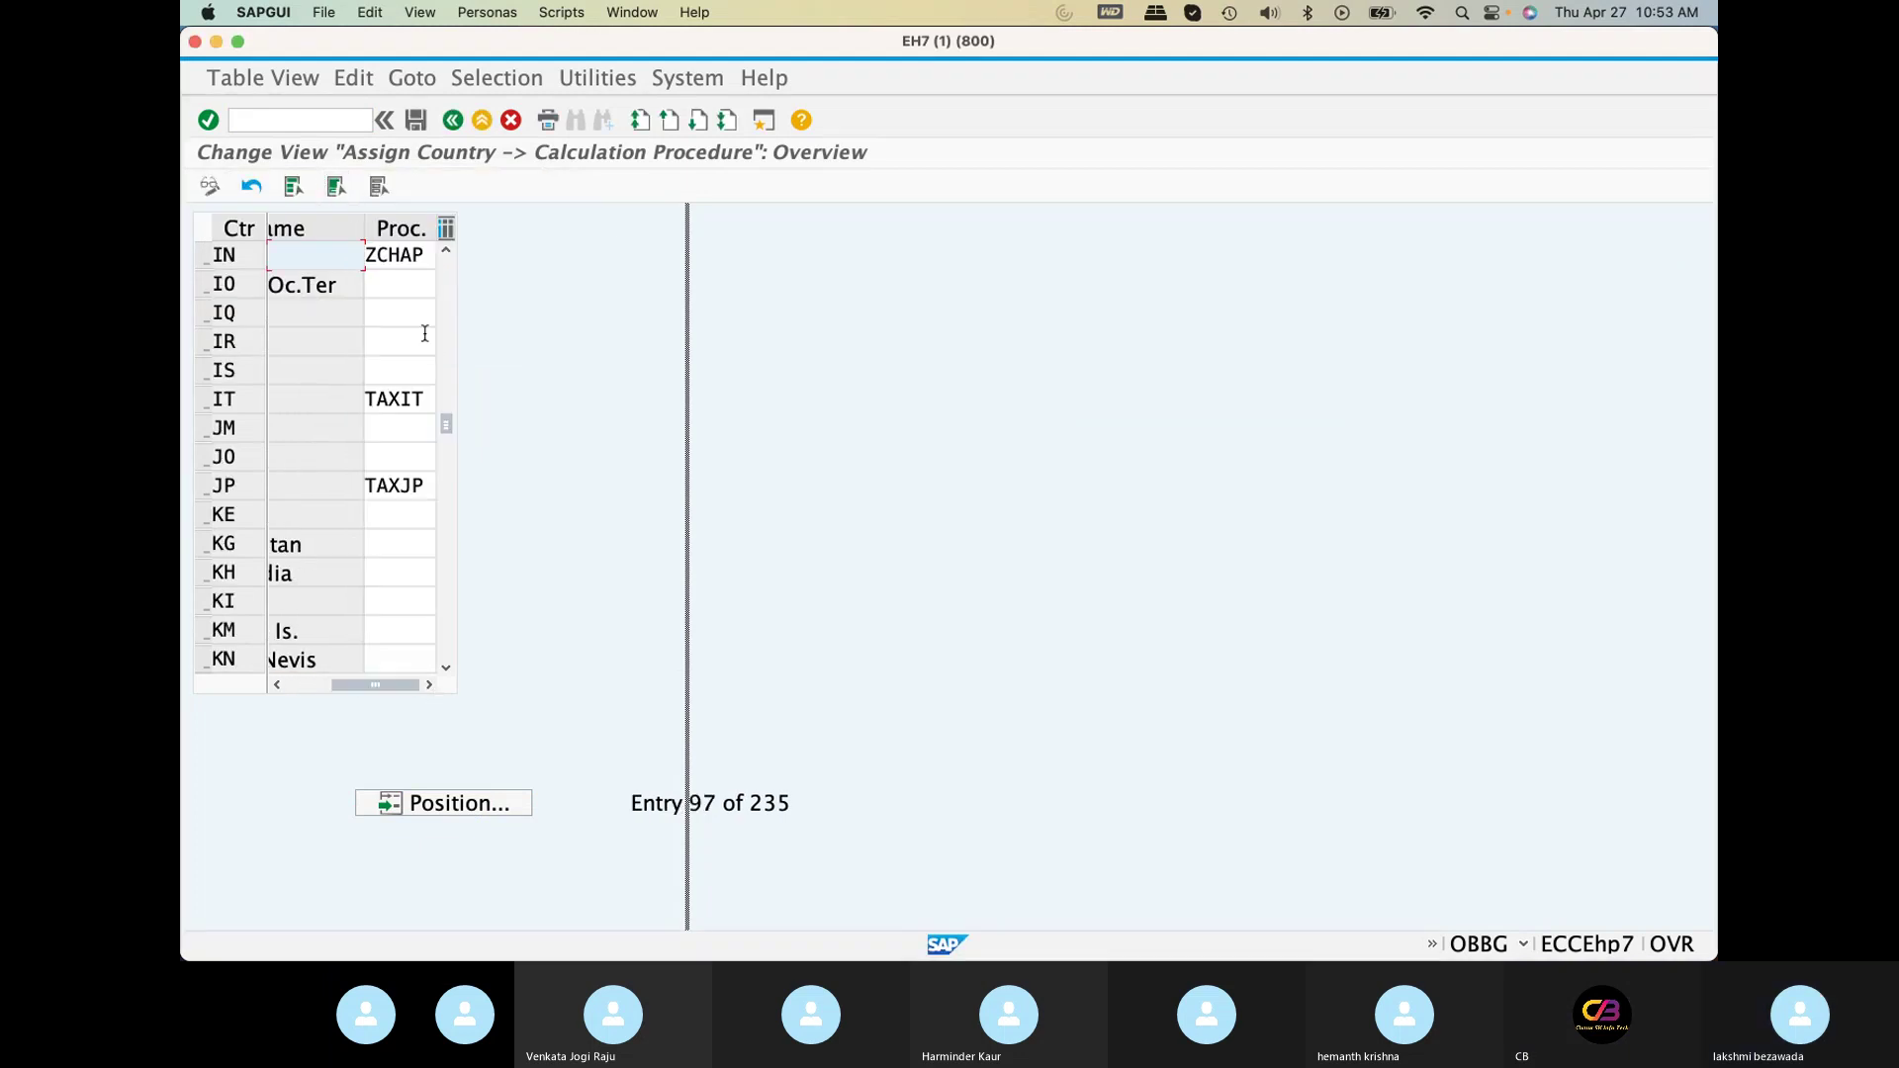
drag(427, 253, 362, 249)
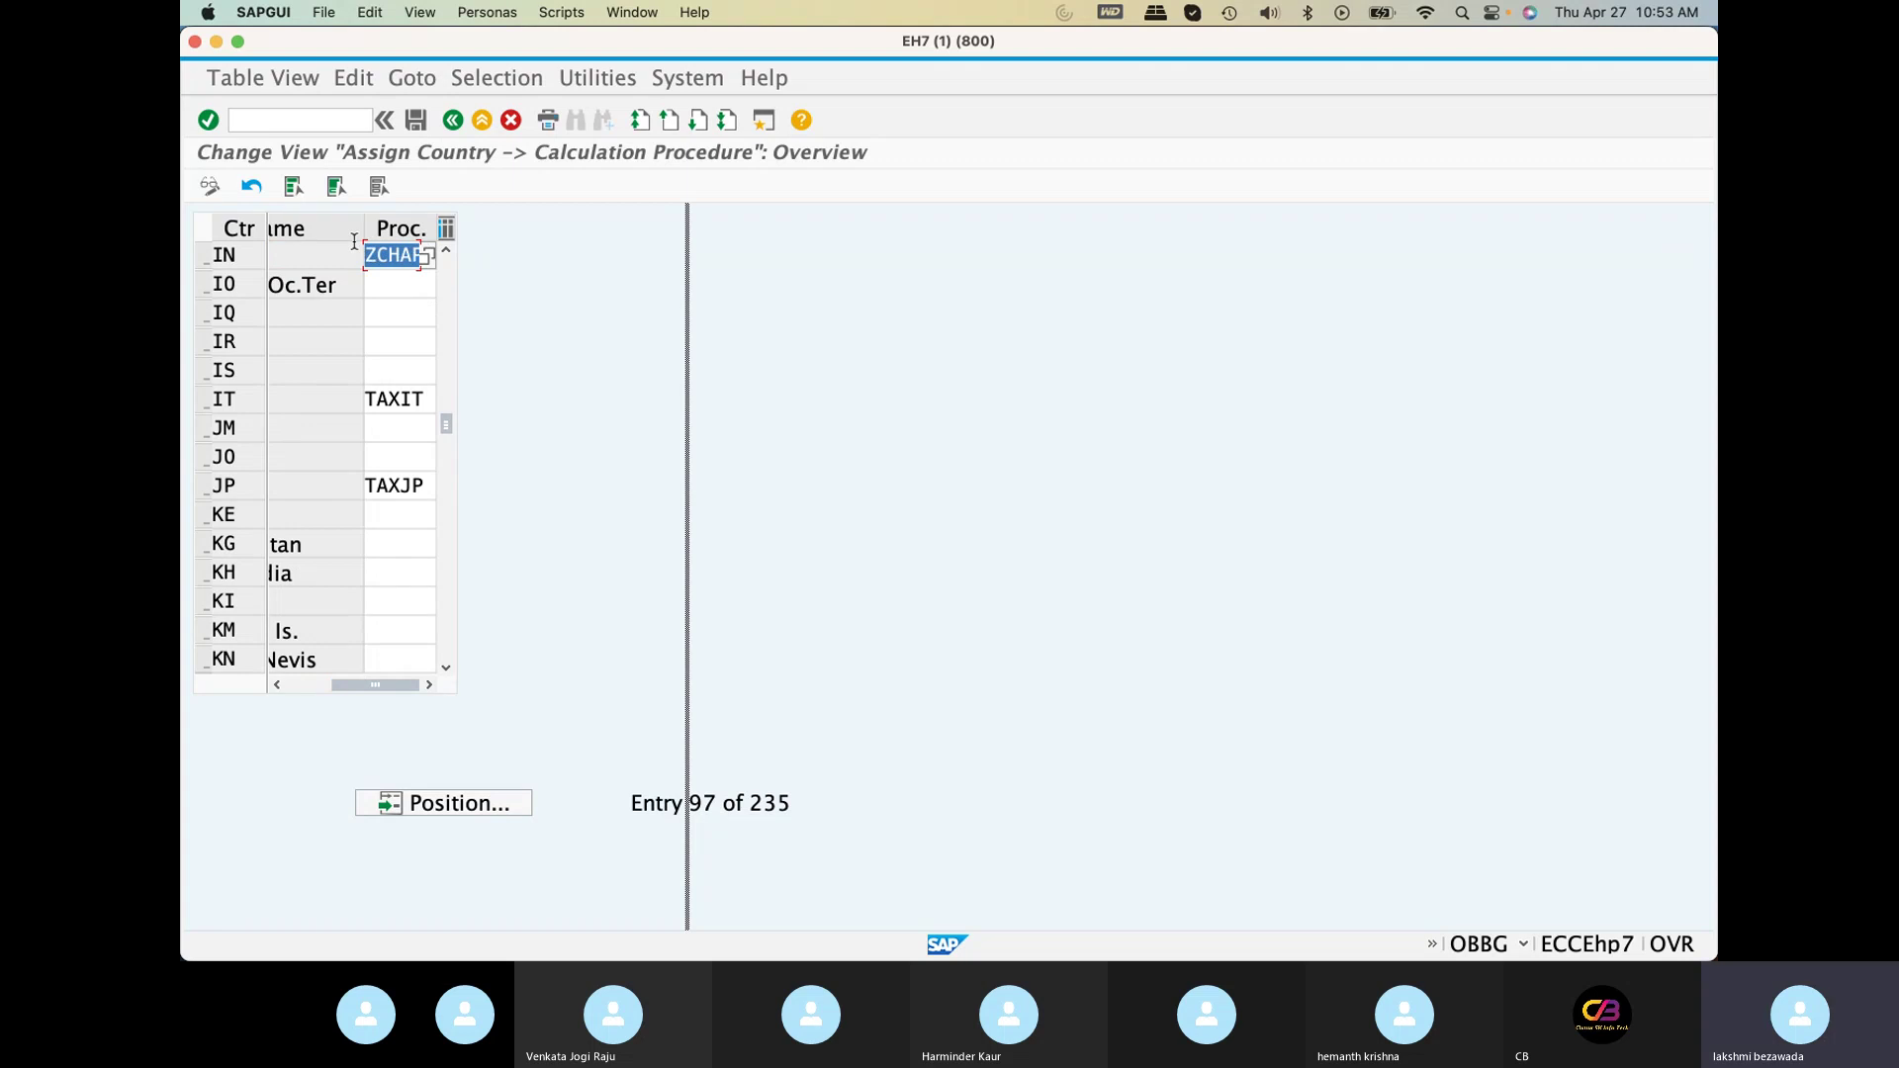
key(BackSpace)
click(396, 283)
click(415, 120)
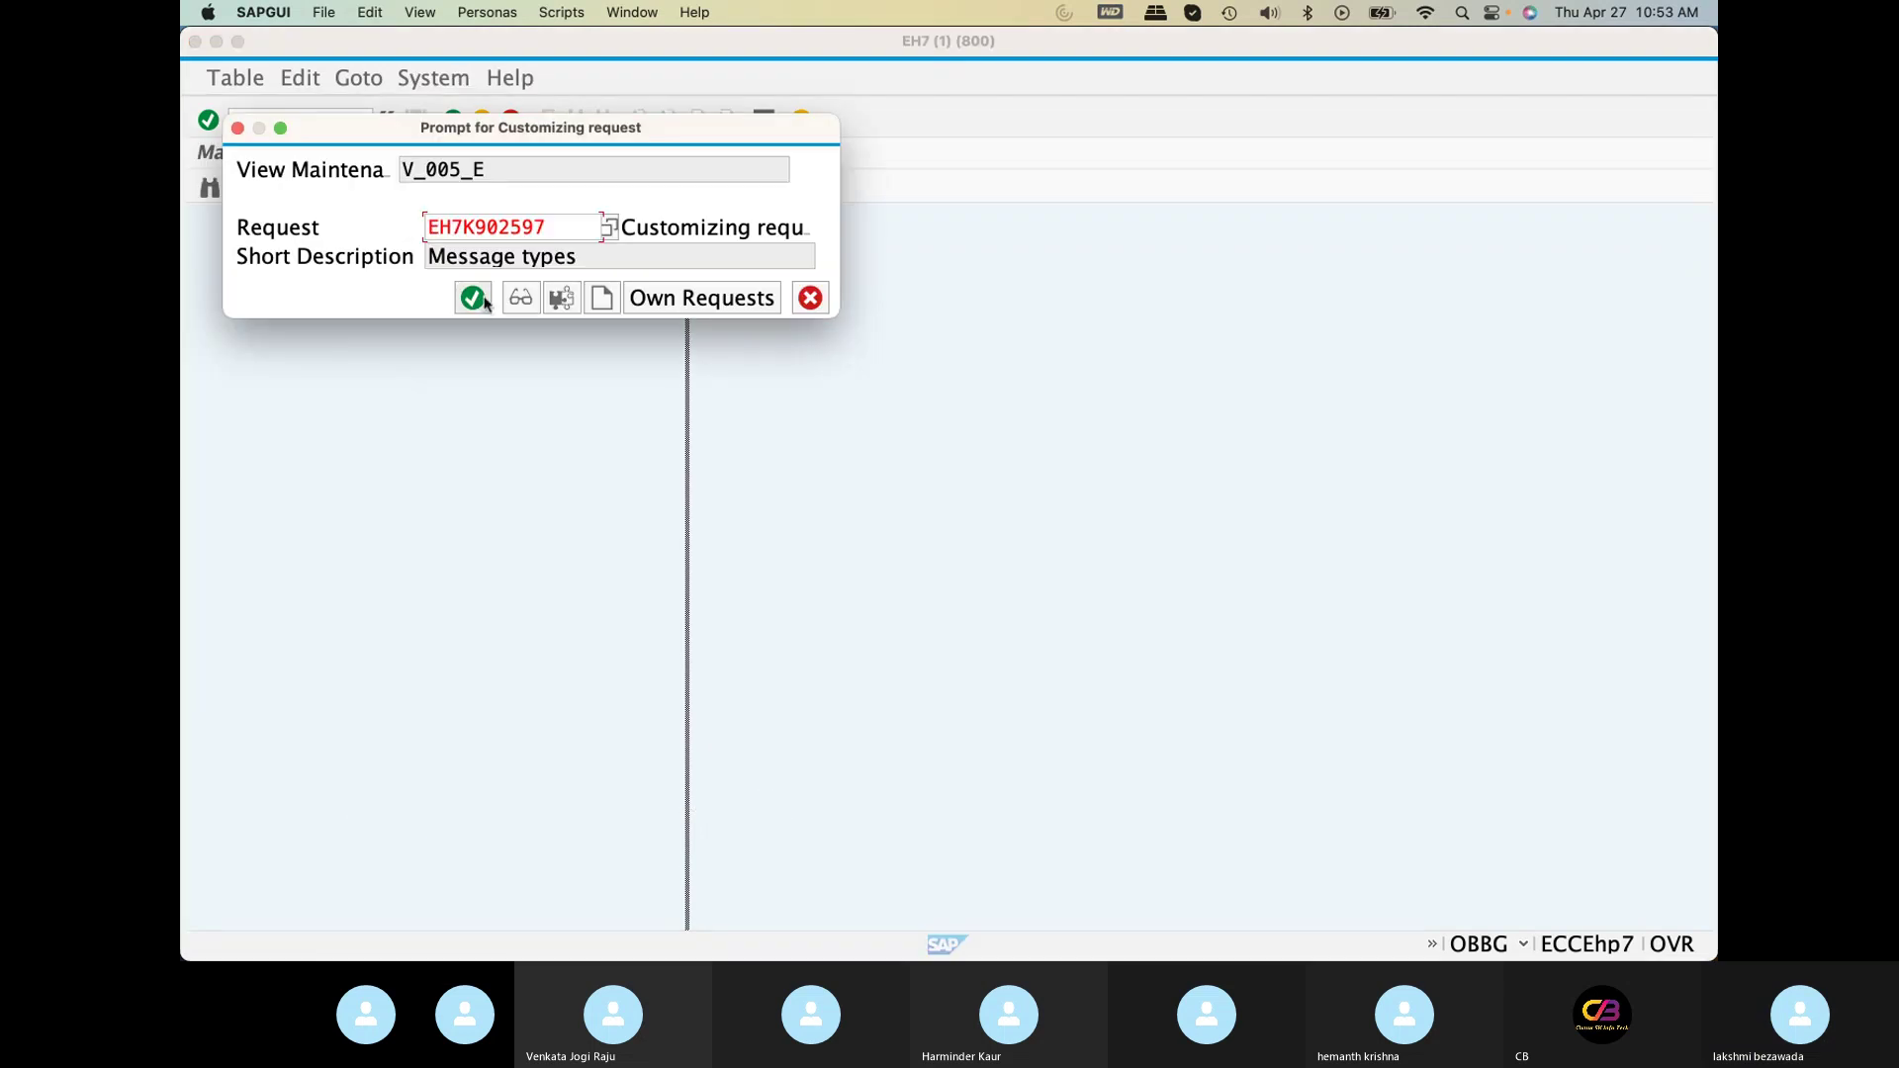
click(472, 298)
Start transaction MIRO to enter an incoming invoice
click(309, 119)
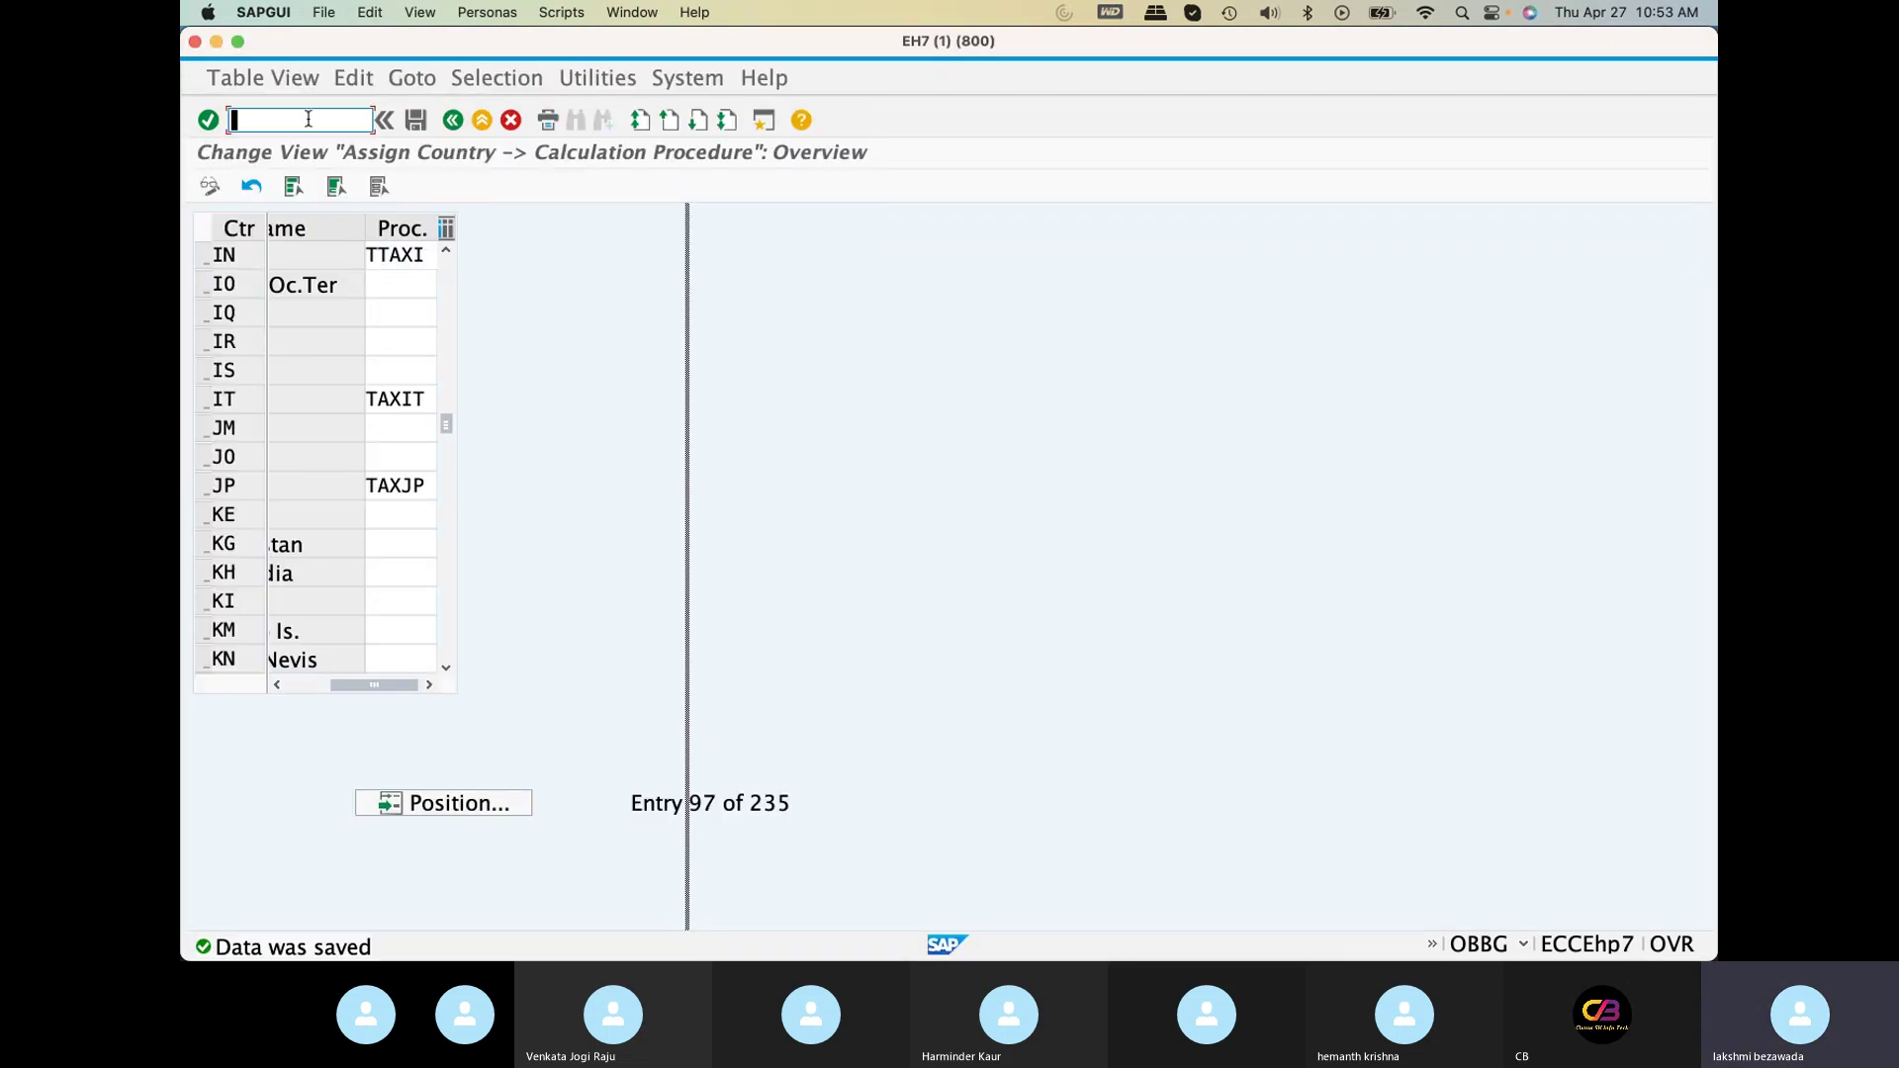
text(/nmiro)
key(Return)
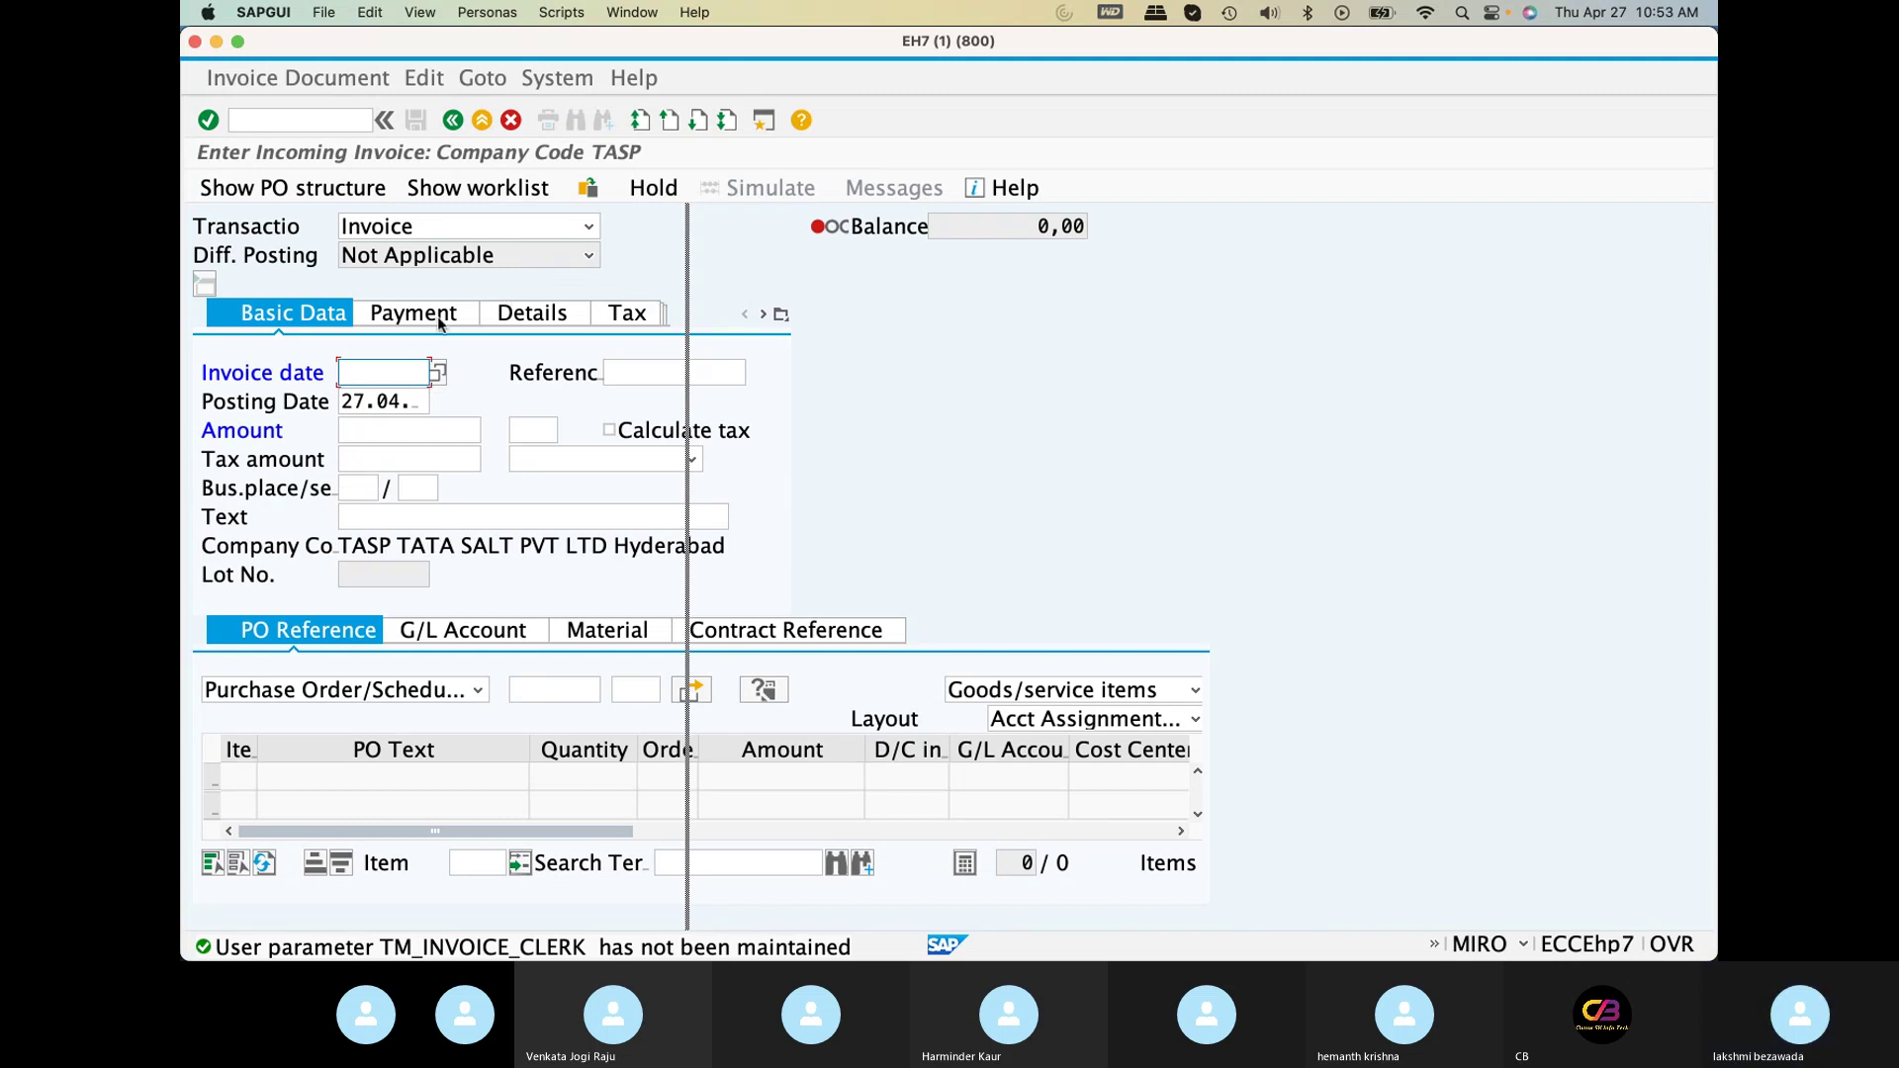
Set the invoice date to 27.04.2023 and the reference to "Service Referenc"
click(386, 369)
text(27.0)
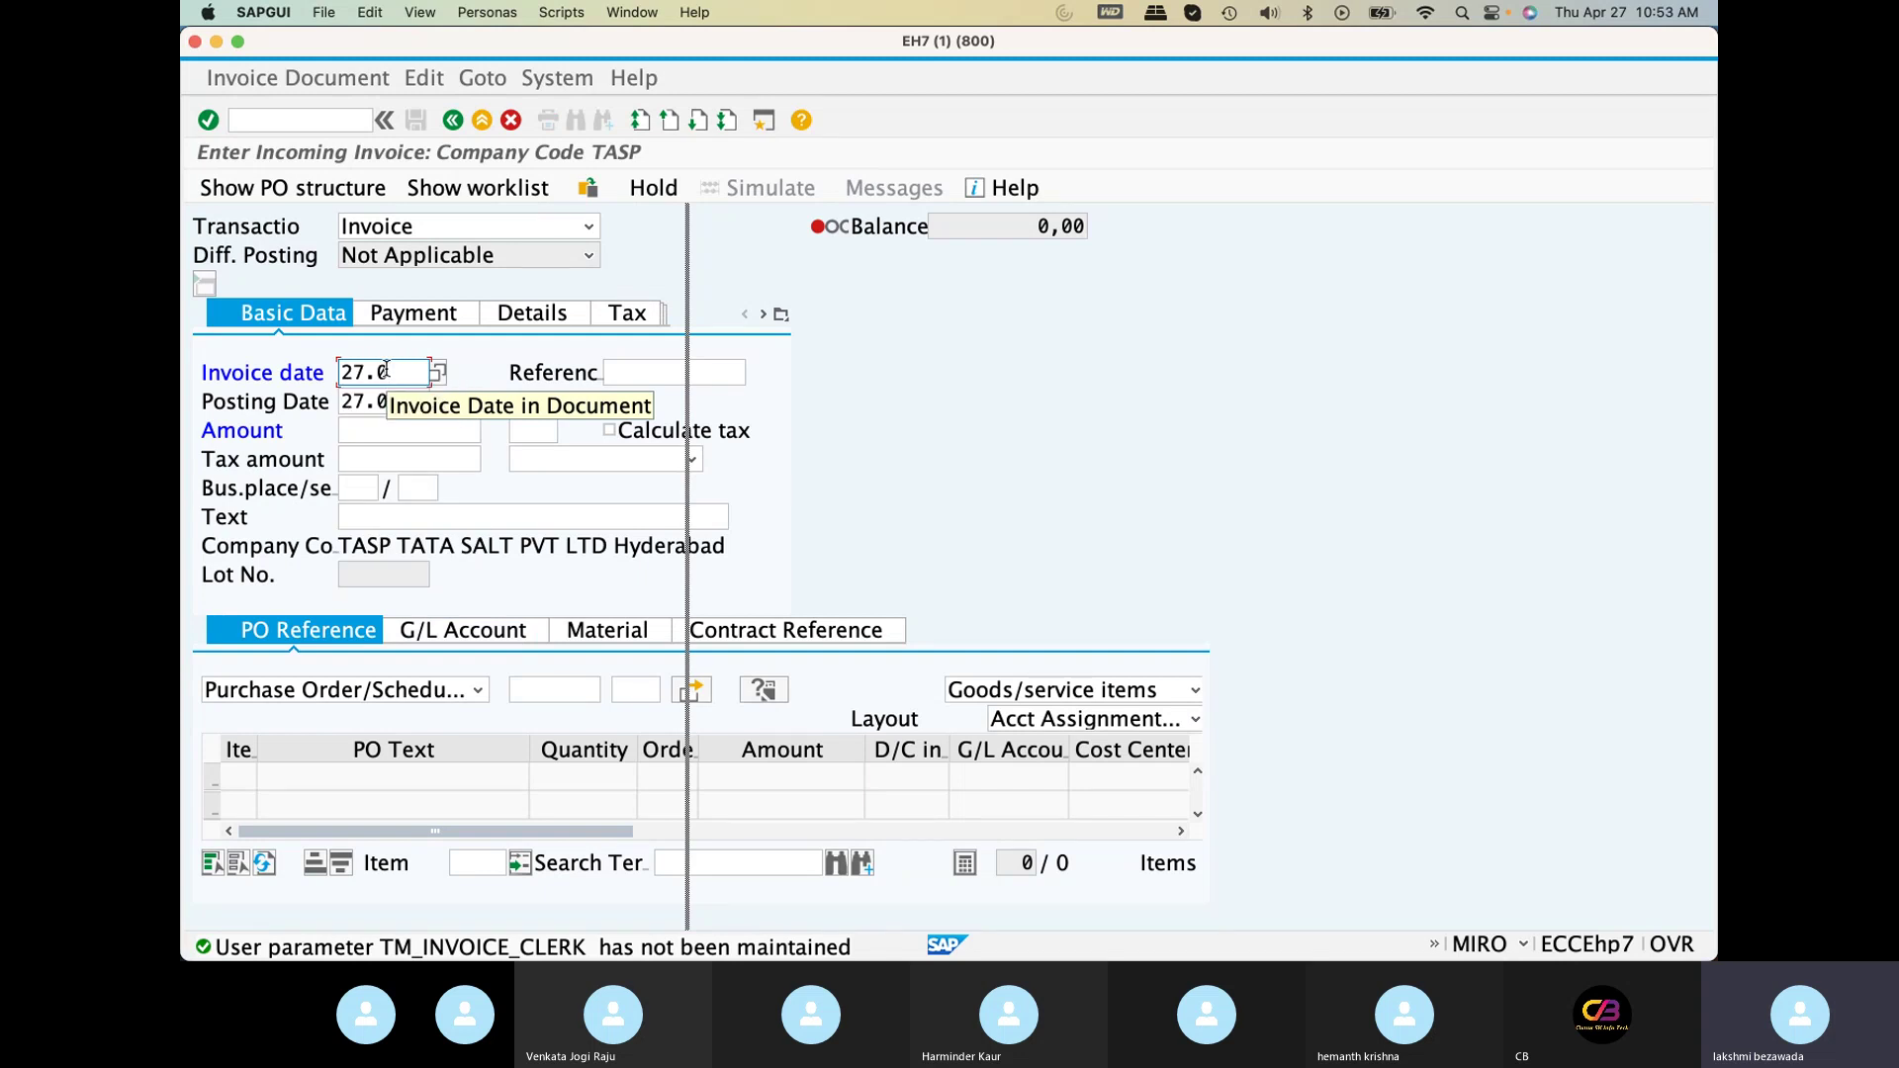
text(4.2023)
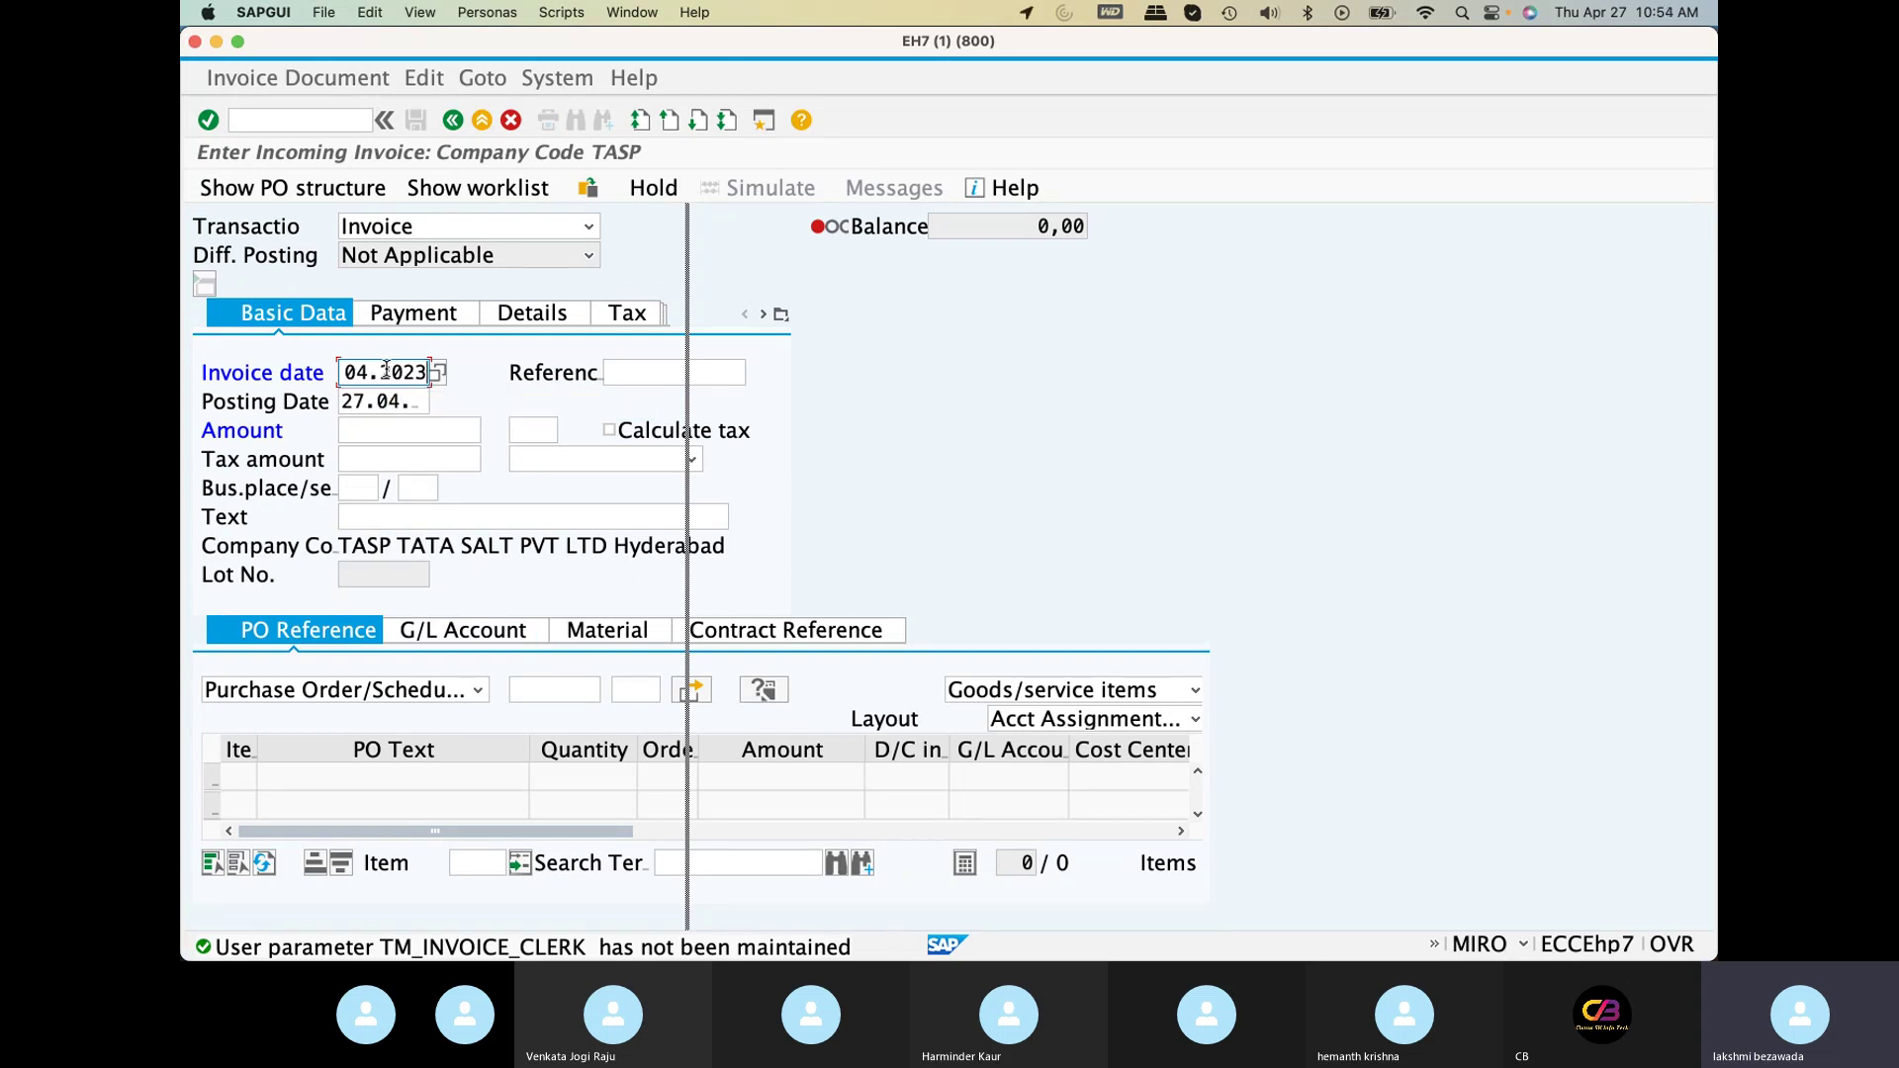
click(611, 372)
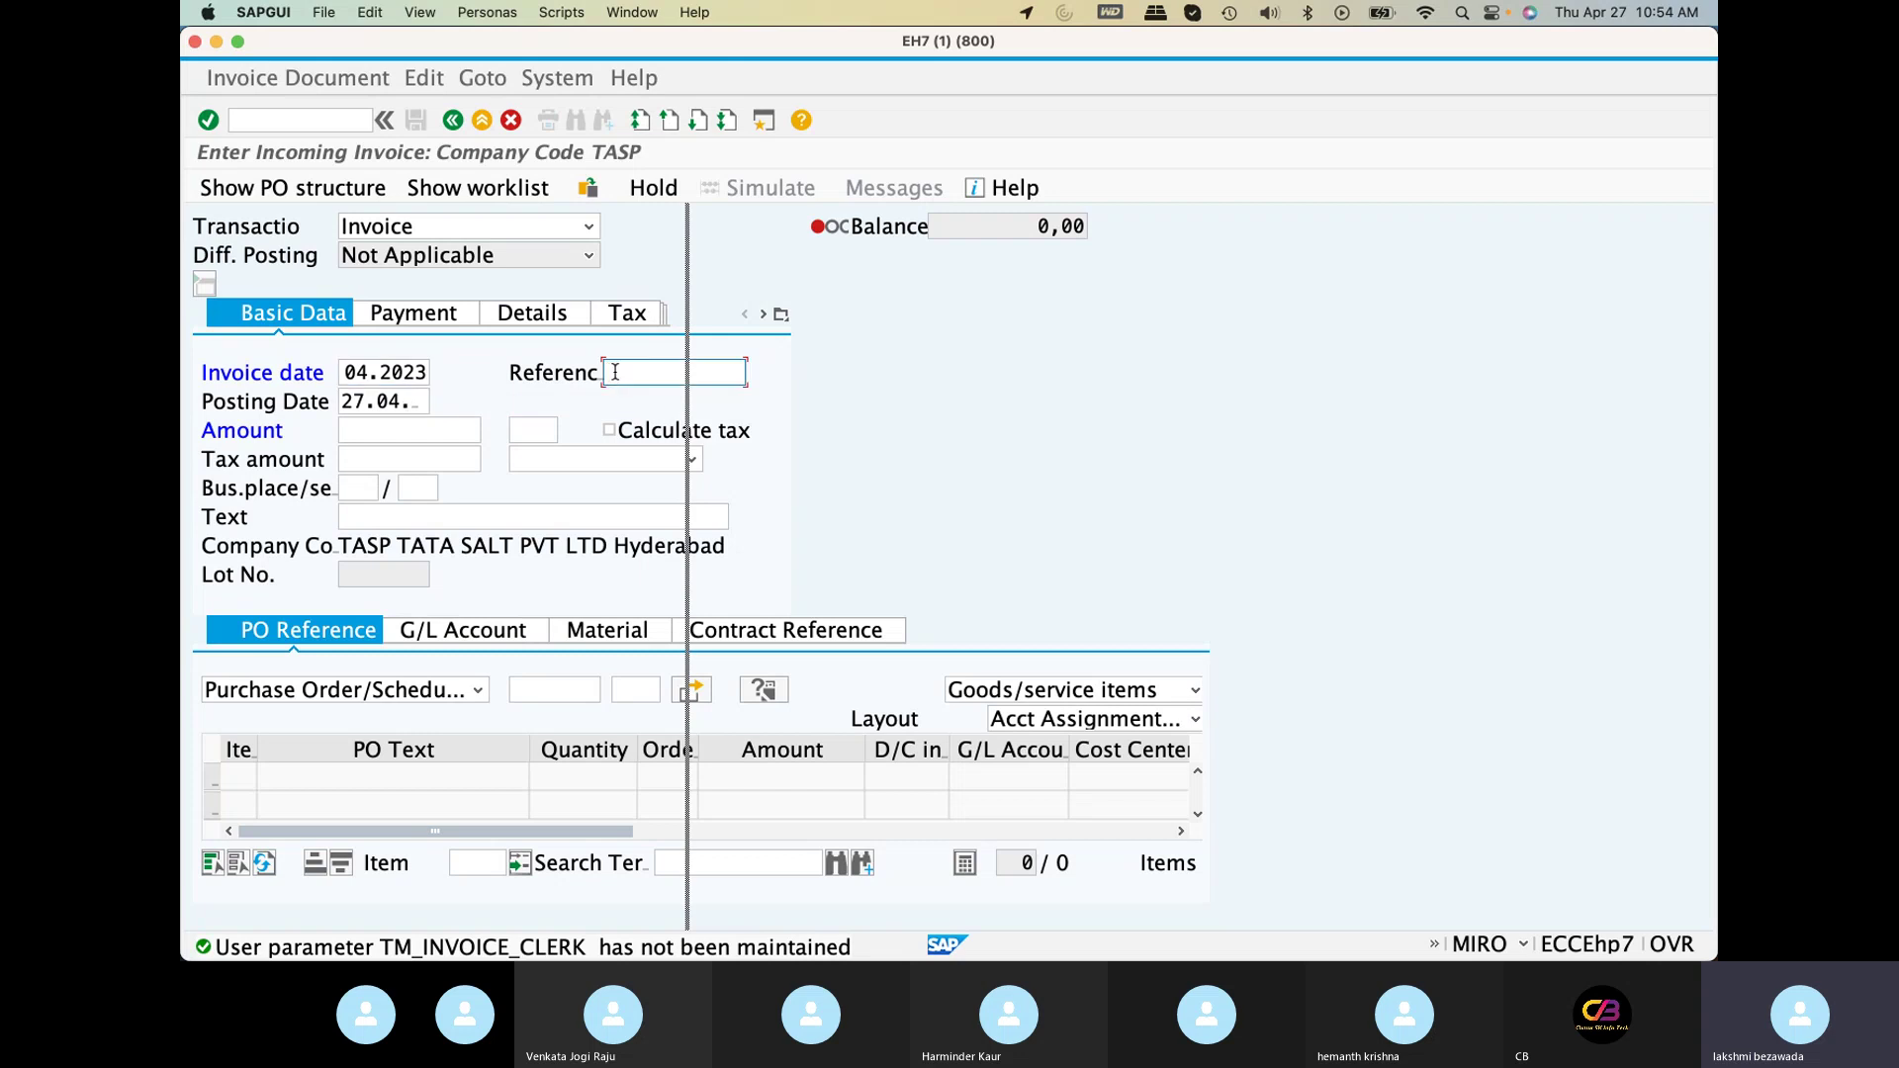
text(5)
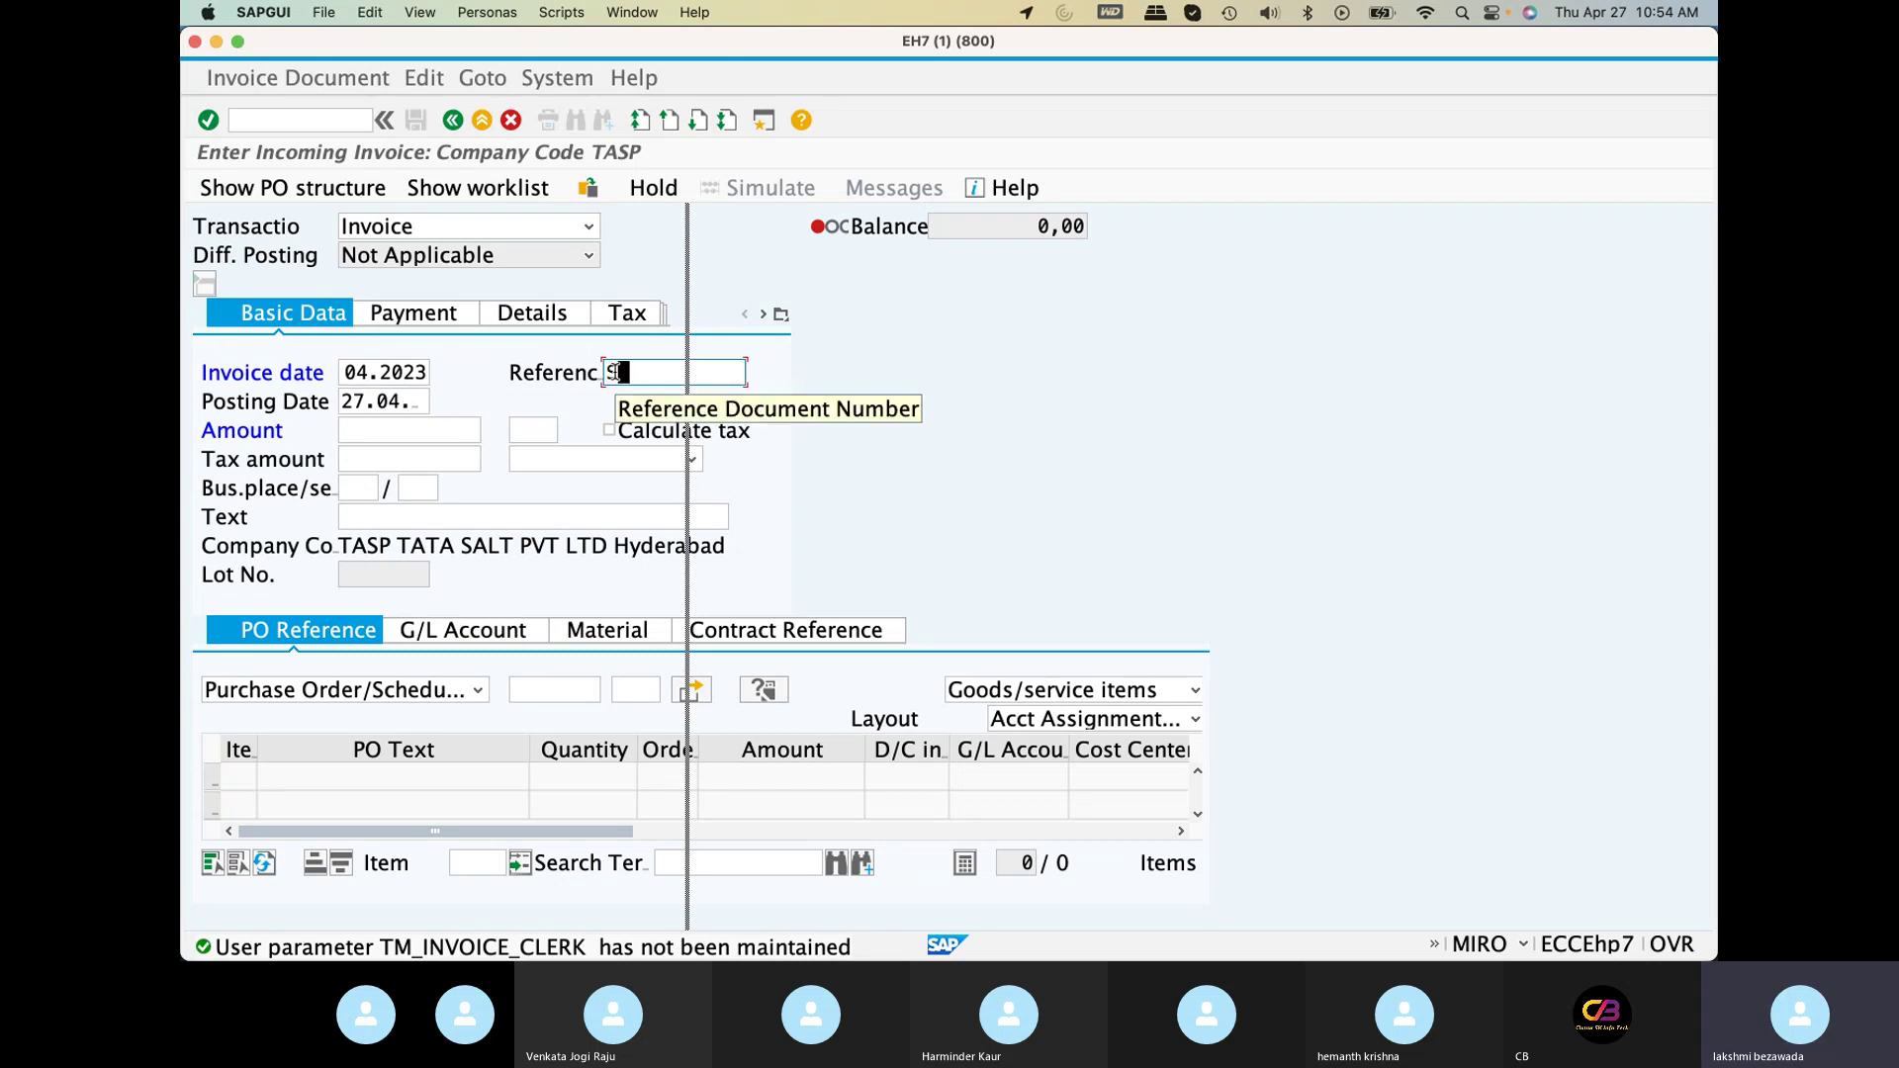
text(ervice )
text(Referenc)
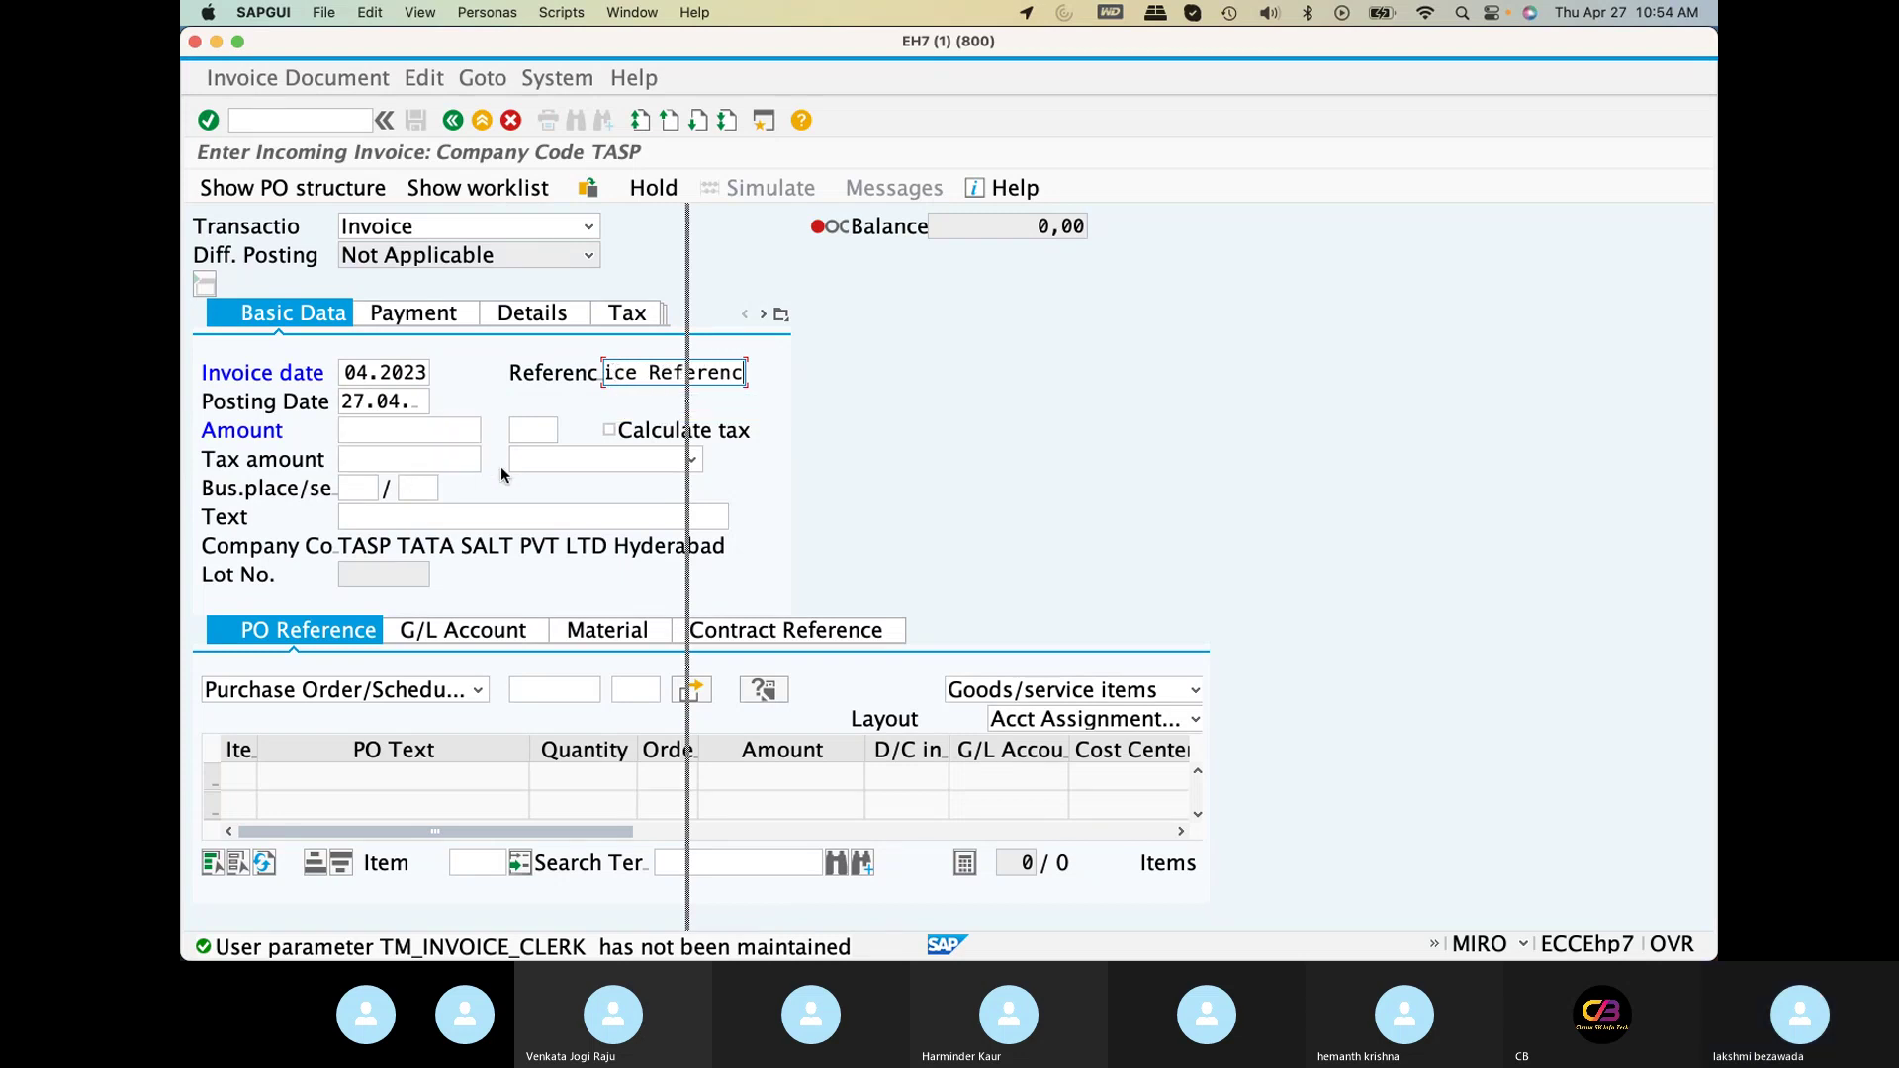
Enable automatic tax calculation for the invoice and choose tax code R1 (Input TAX 5%)
click(611, 430)
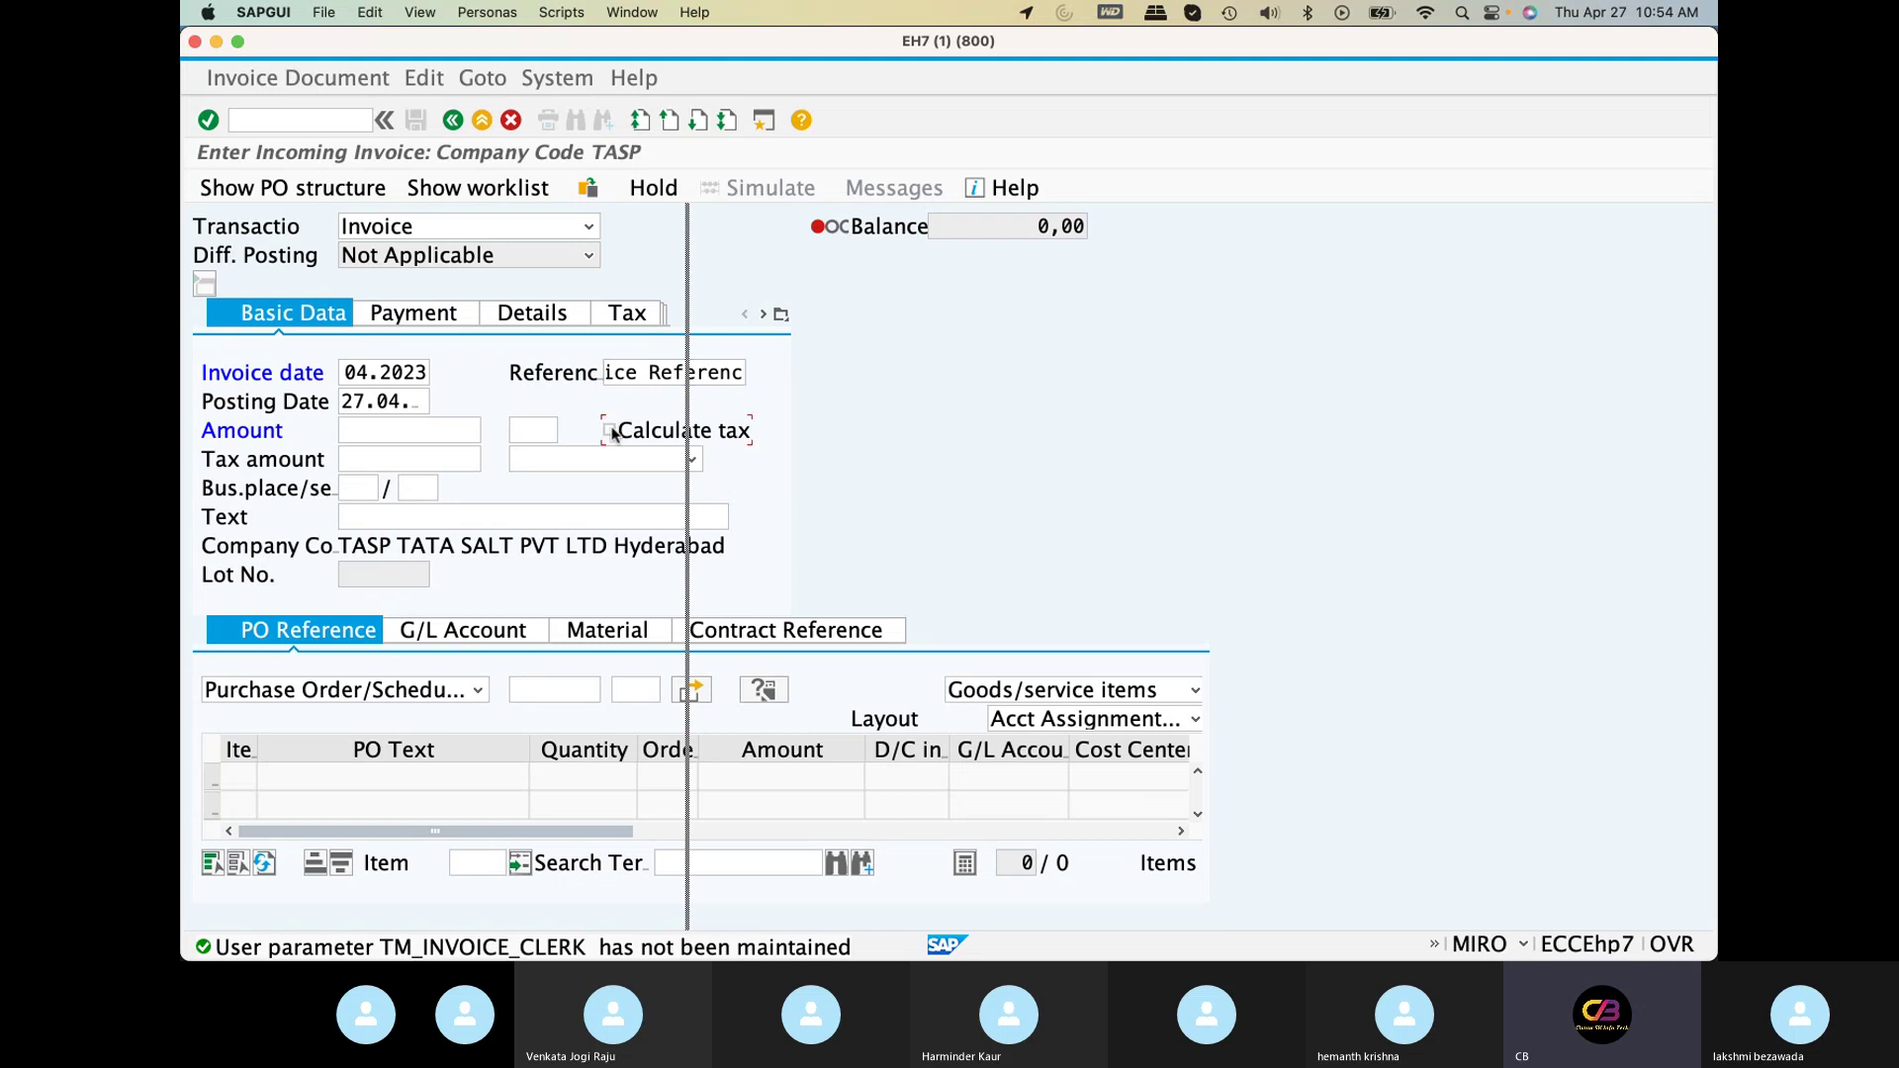
click(689, 459)
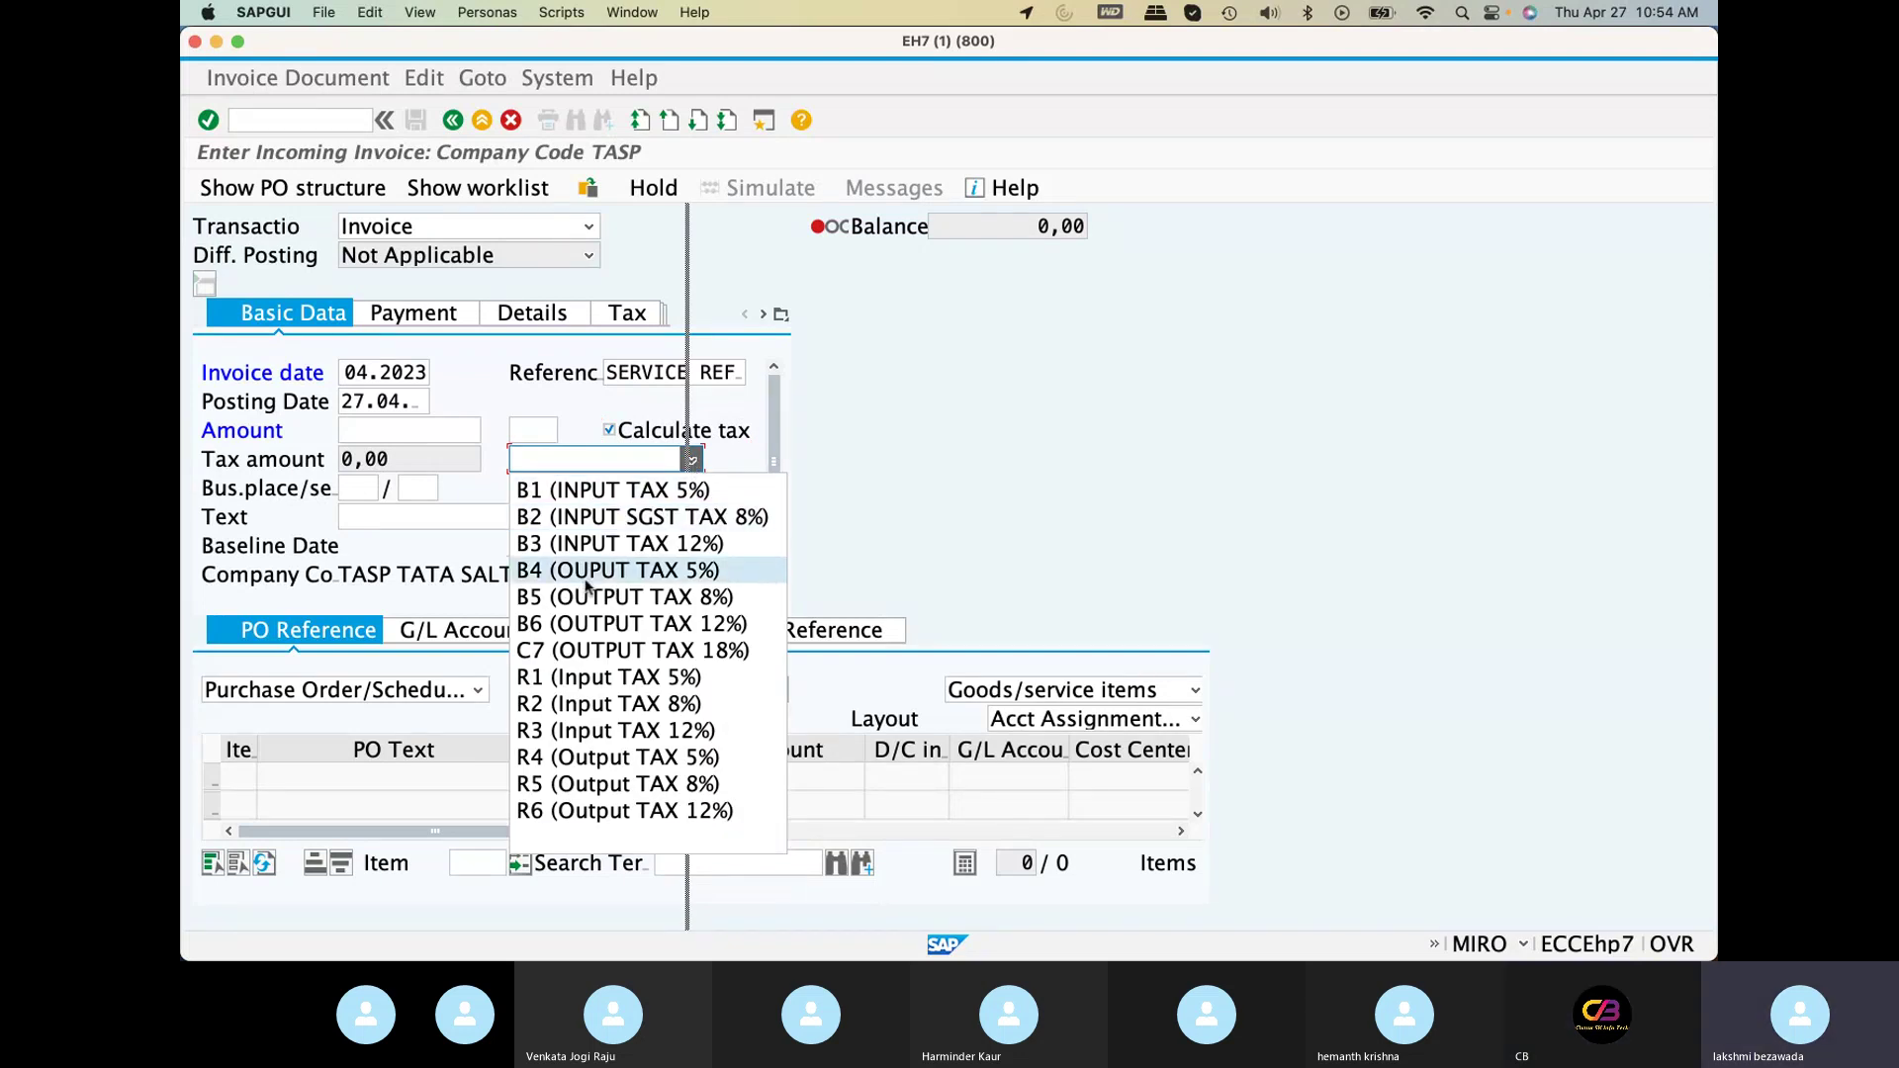
click(604, 680)
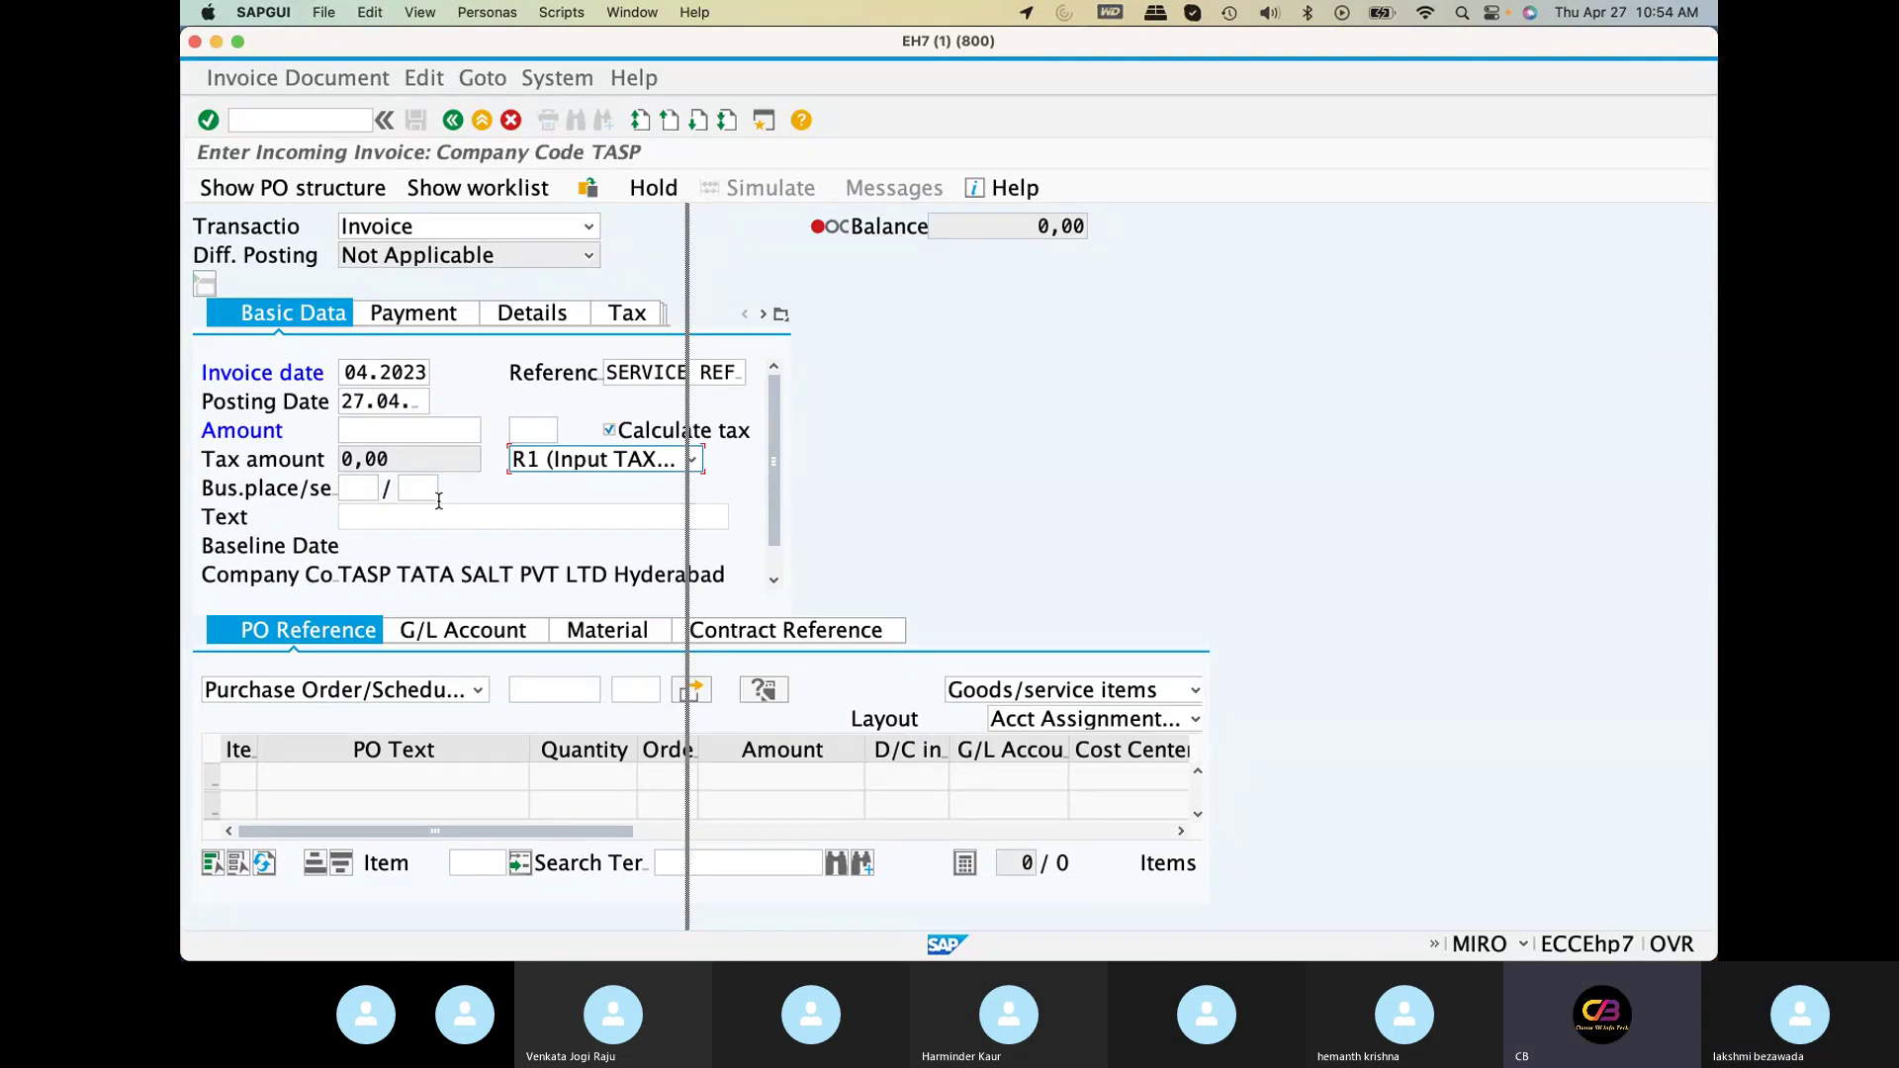
Copy the framework order number from the TextEdit notes and load that order as the invoice's purchase order reference in SAP
click(572, 690)
key(super+Tab)
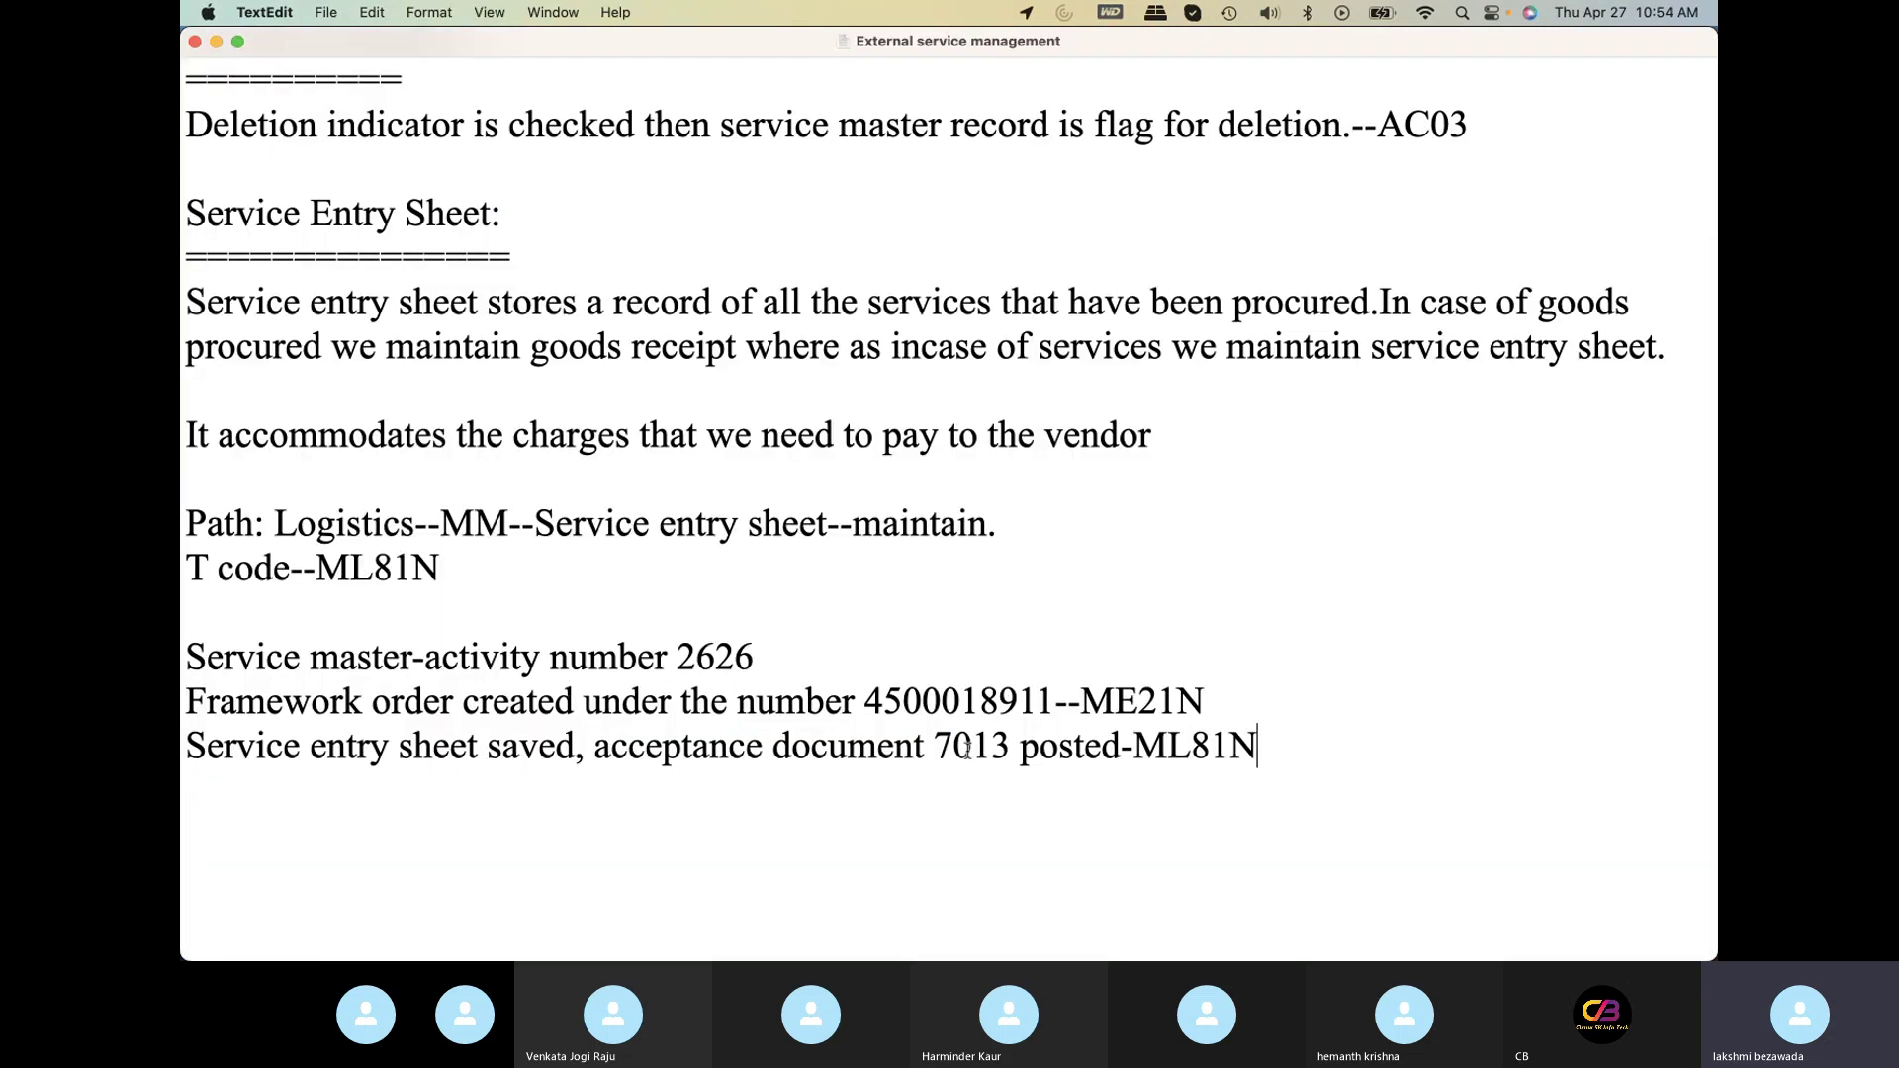
drag(868, 702, 1052, 697)
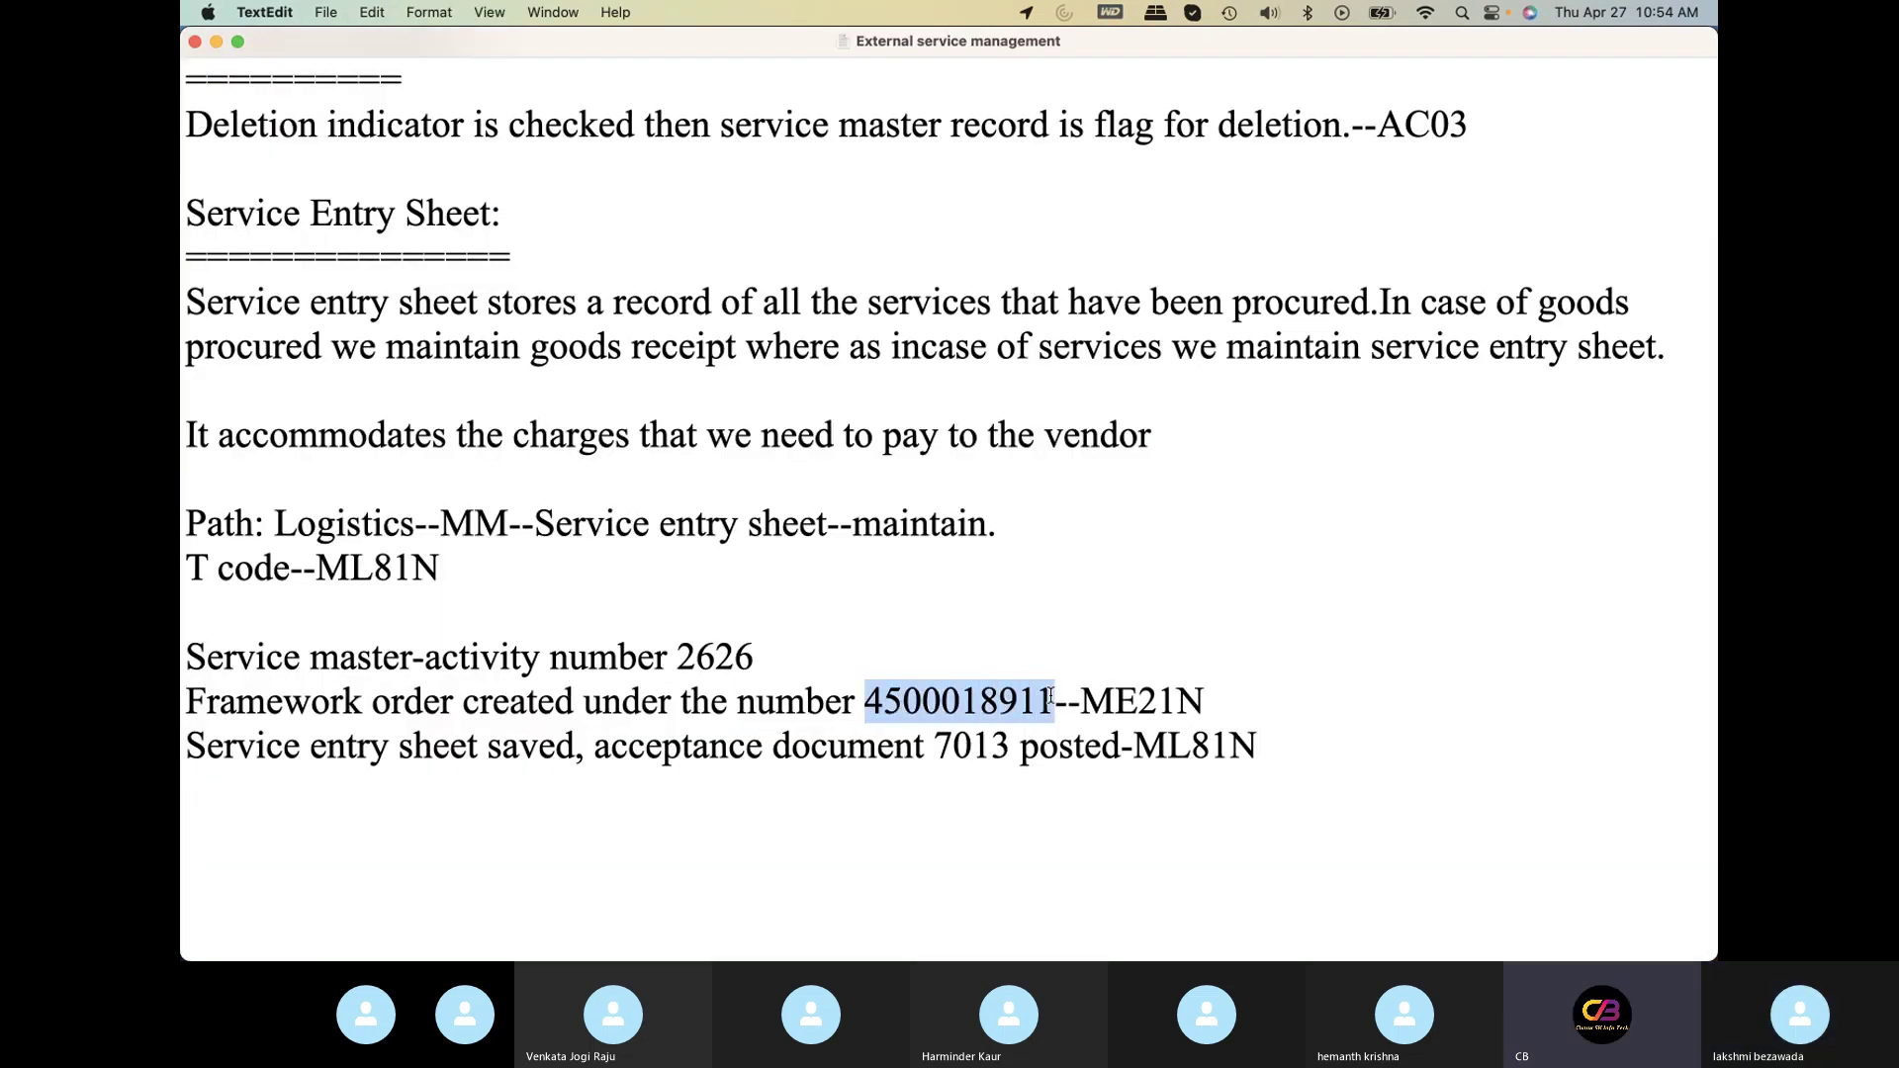
key(super+c)
key(super+Tab)
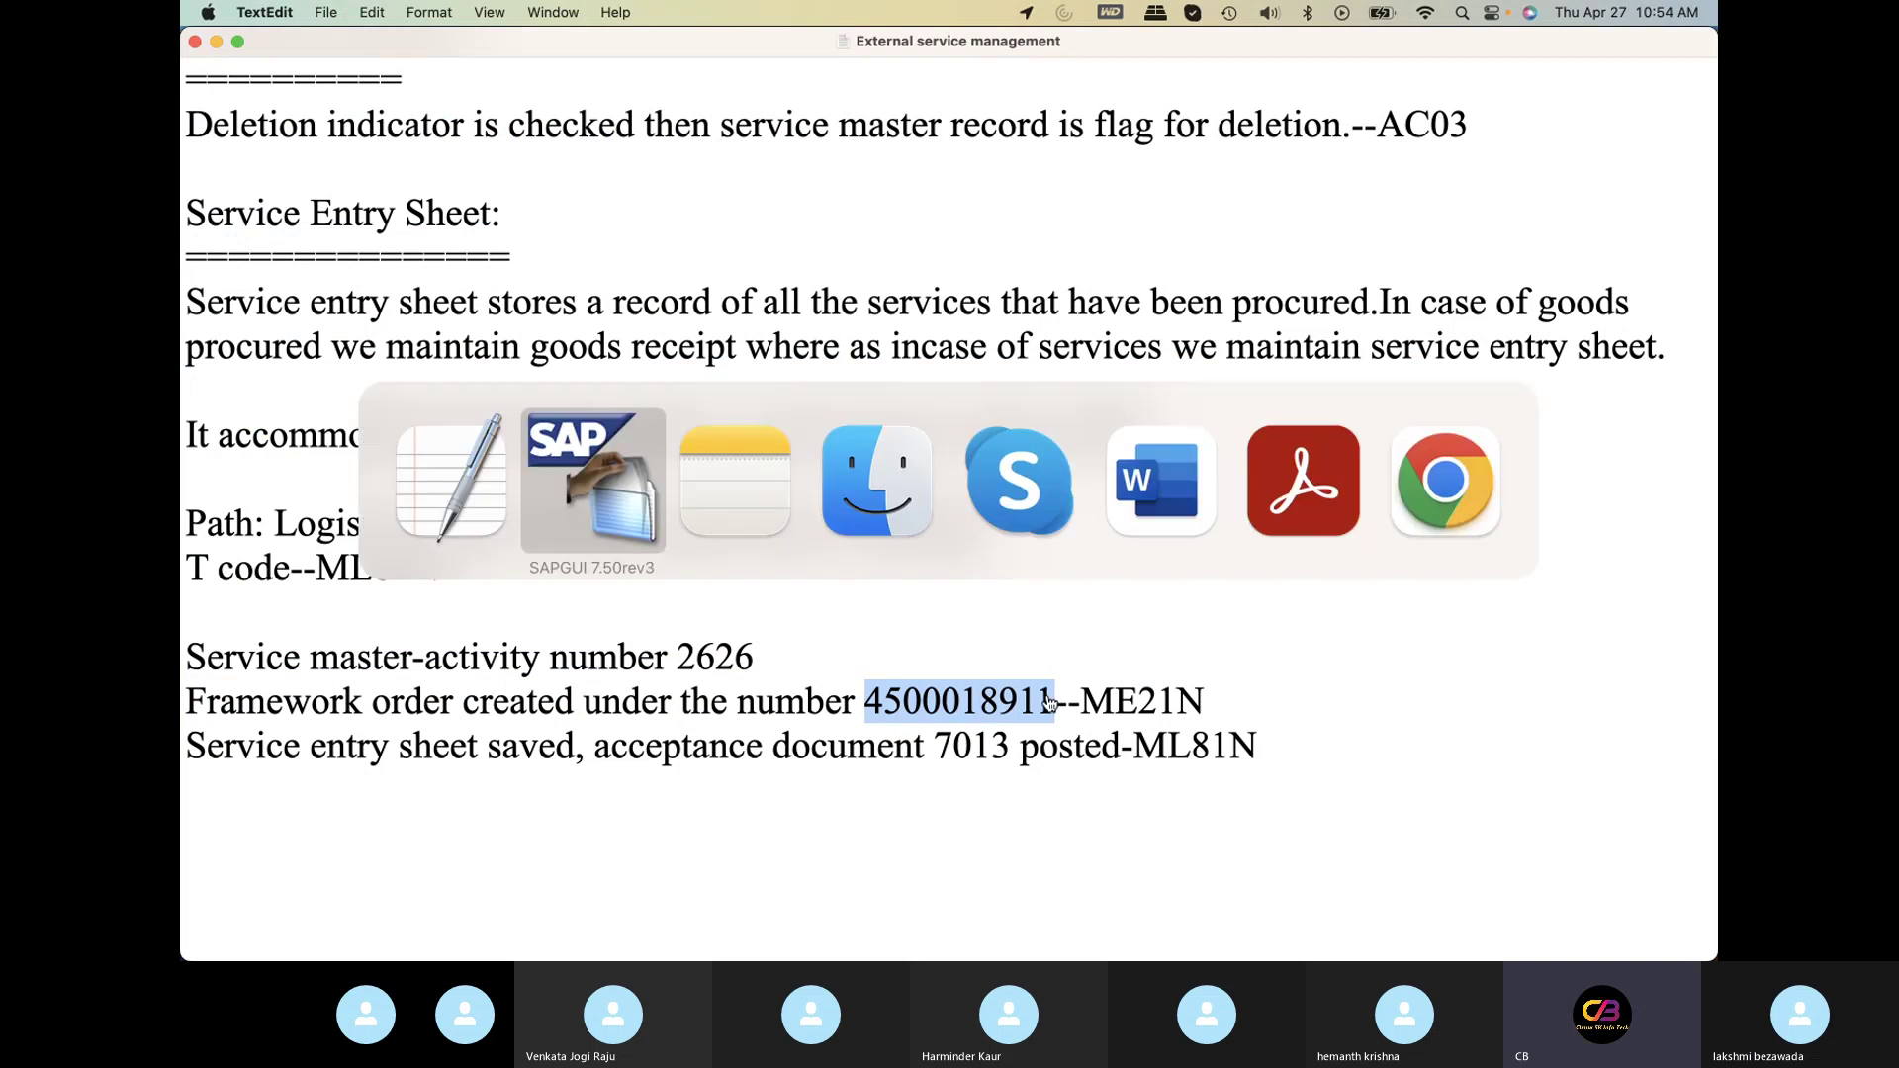
key(super+v)
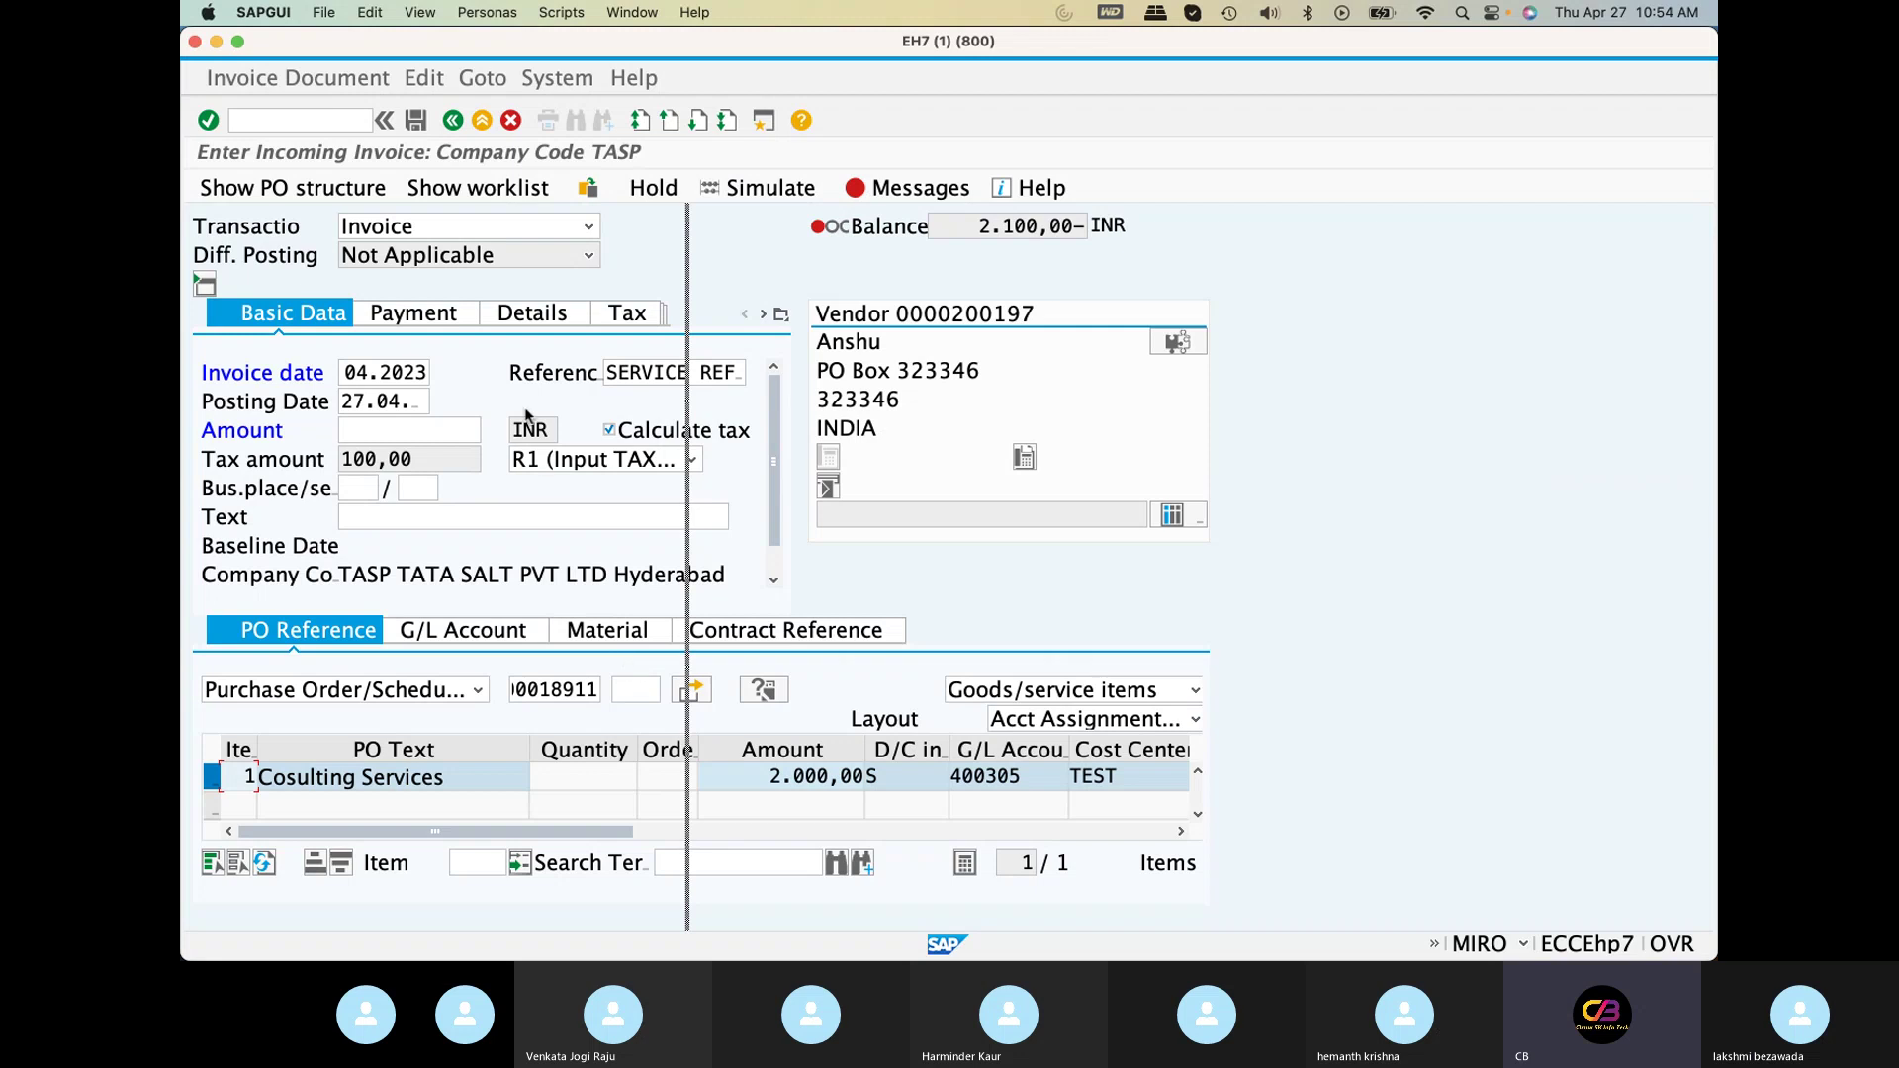
Copy the outstanding balance of 2.100,00 into the invoice amount and confirm it
drag(977, 226, 1071, 221)
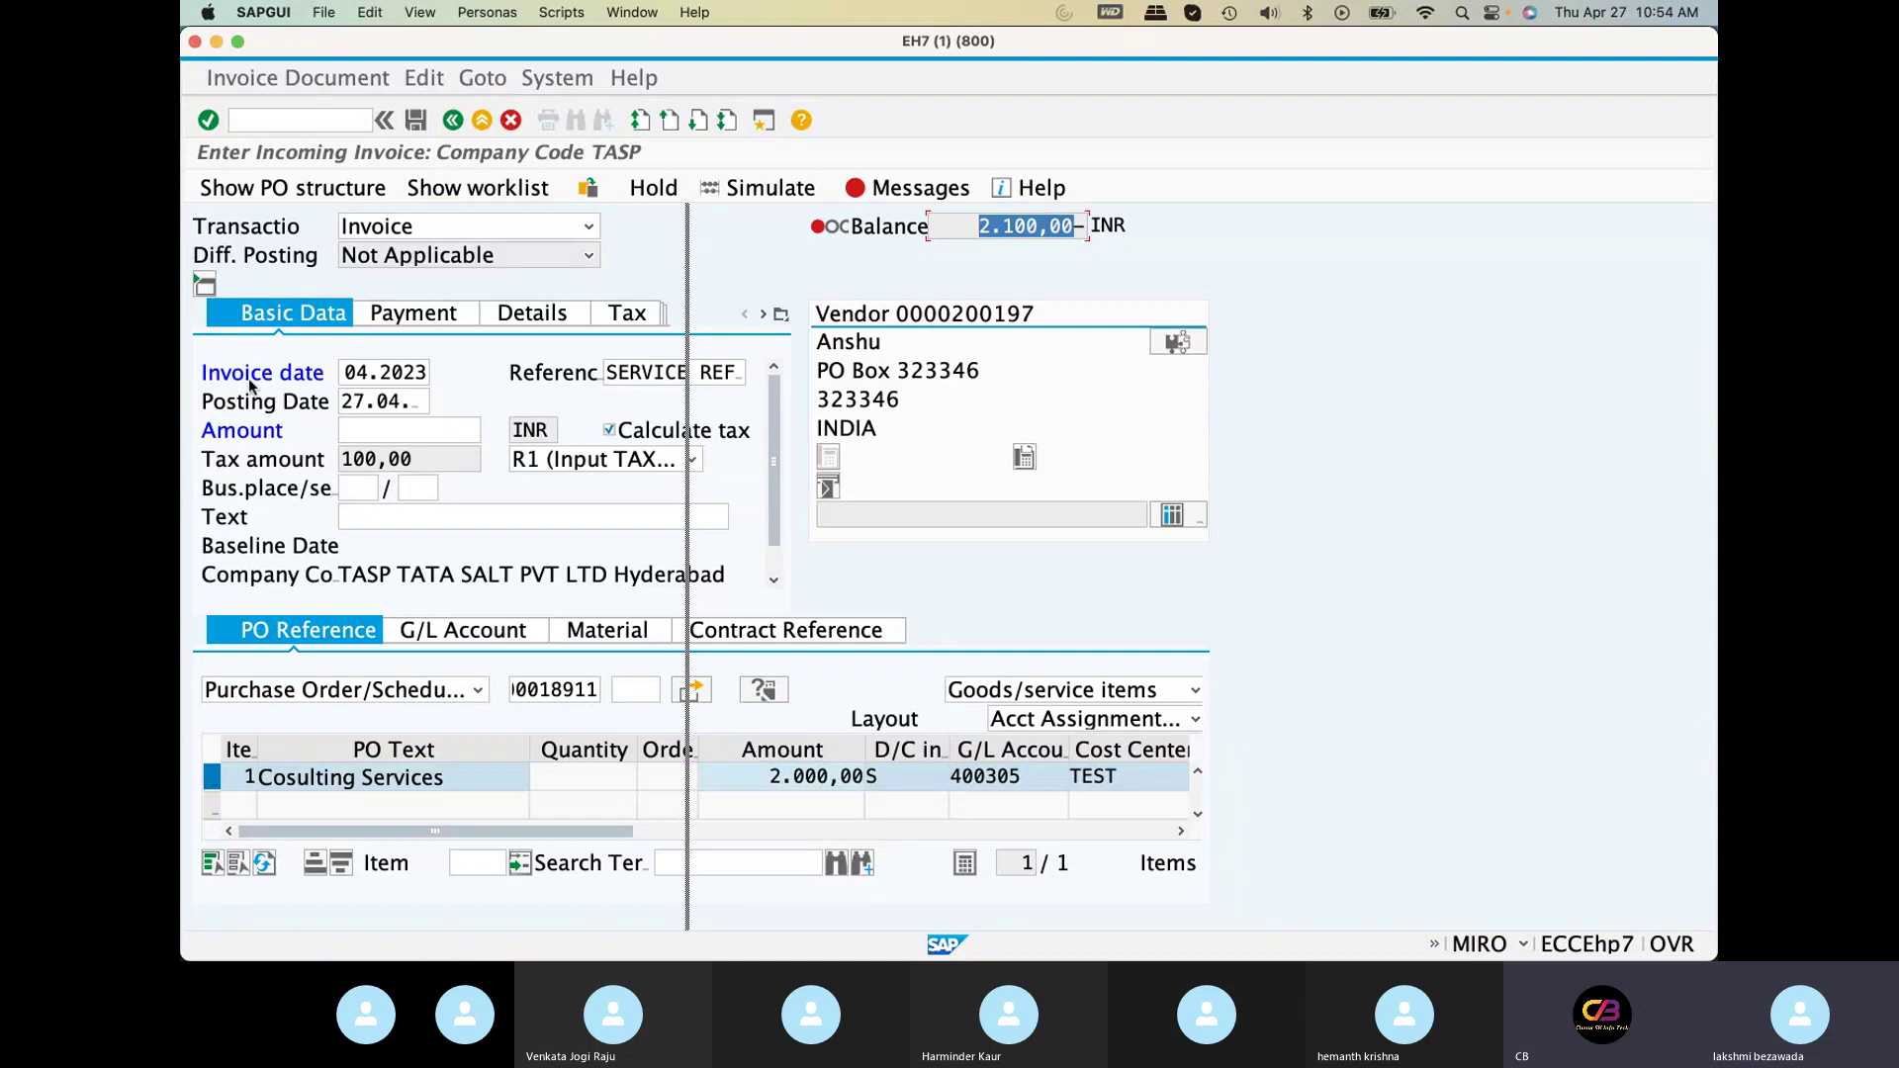
click(346, 429)
key(super+v)
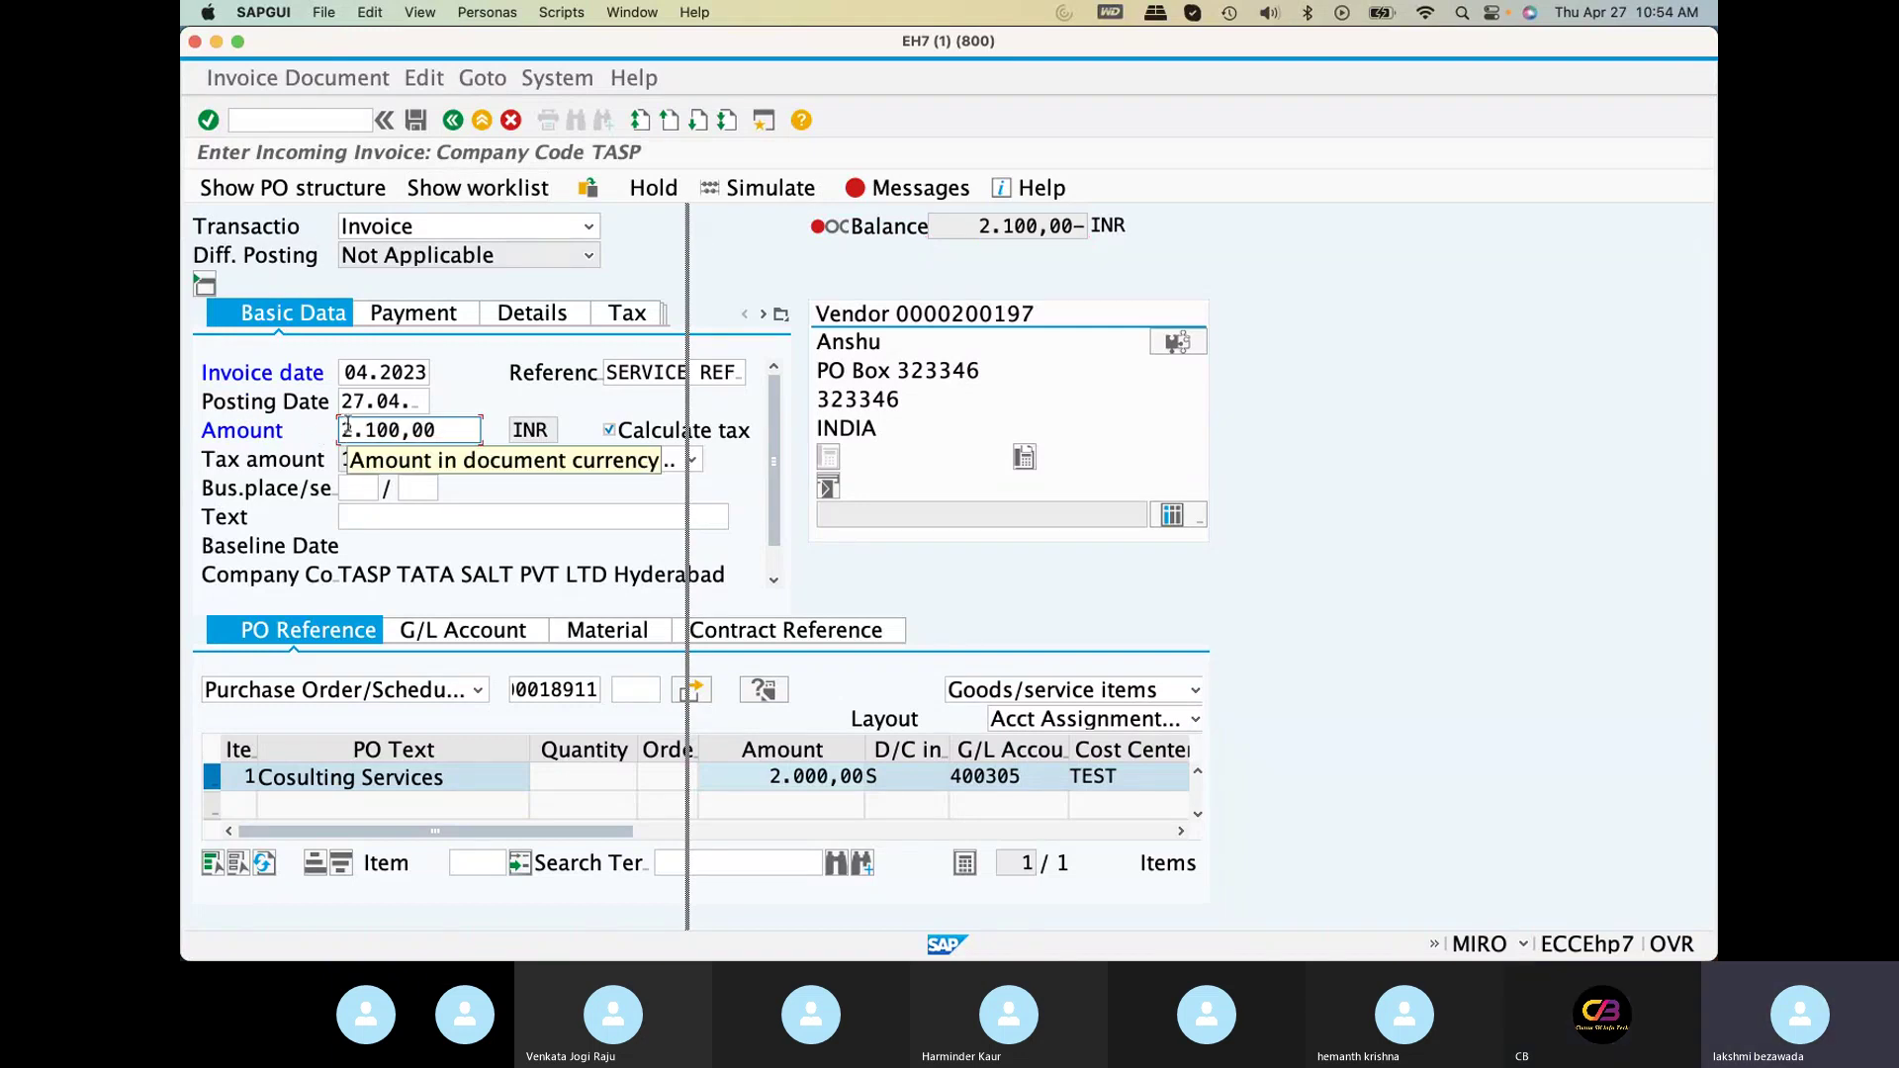
key(Return)
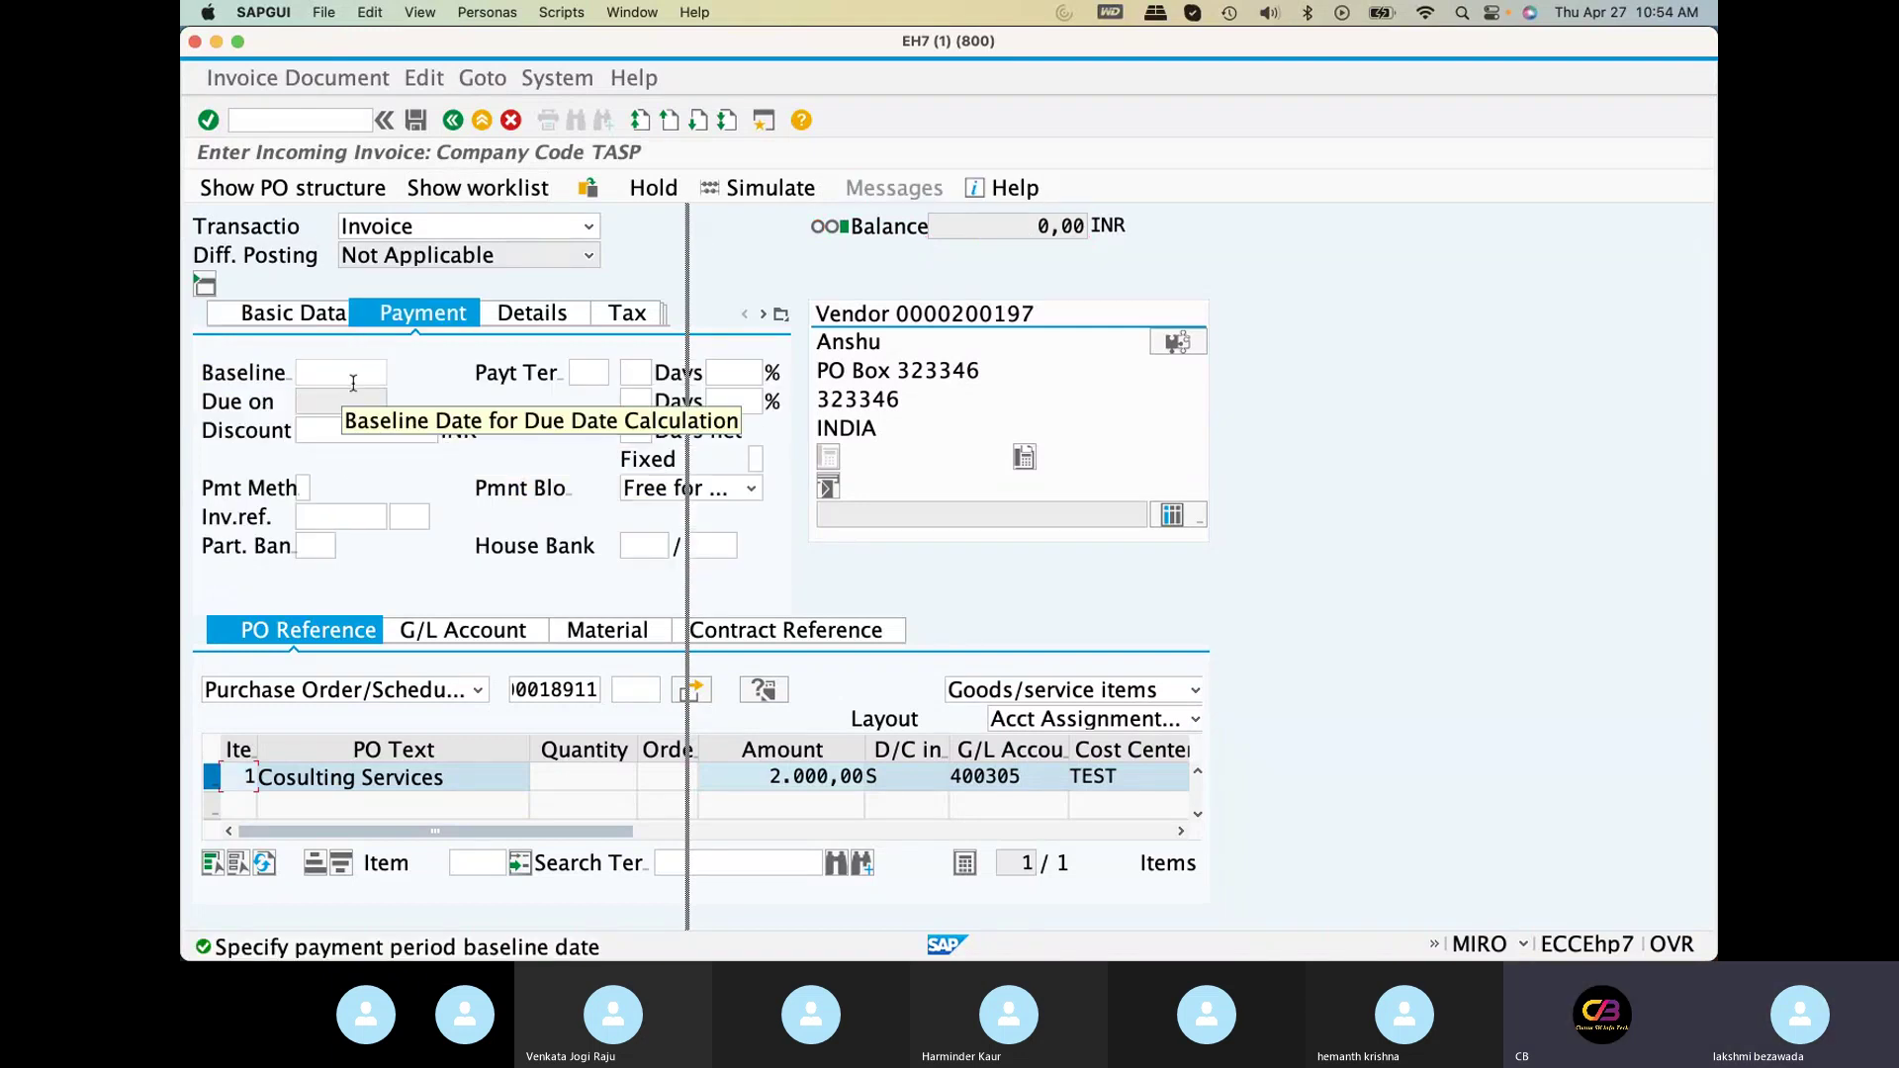
Set the invoice's payment terms to 001 and its baseline date to 27.04.2023, and accept the changed terms
click(583, 371)
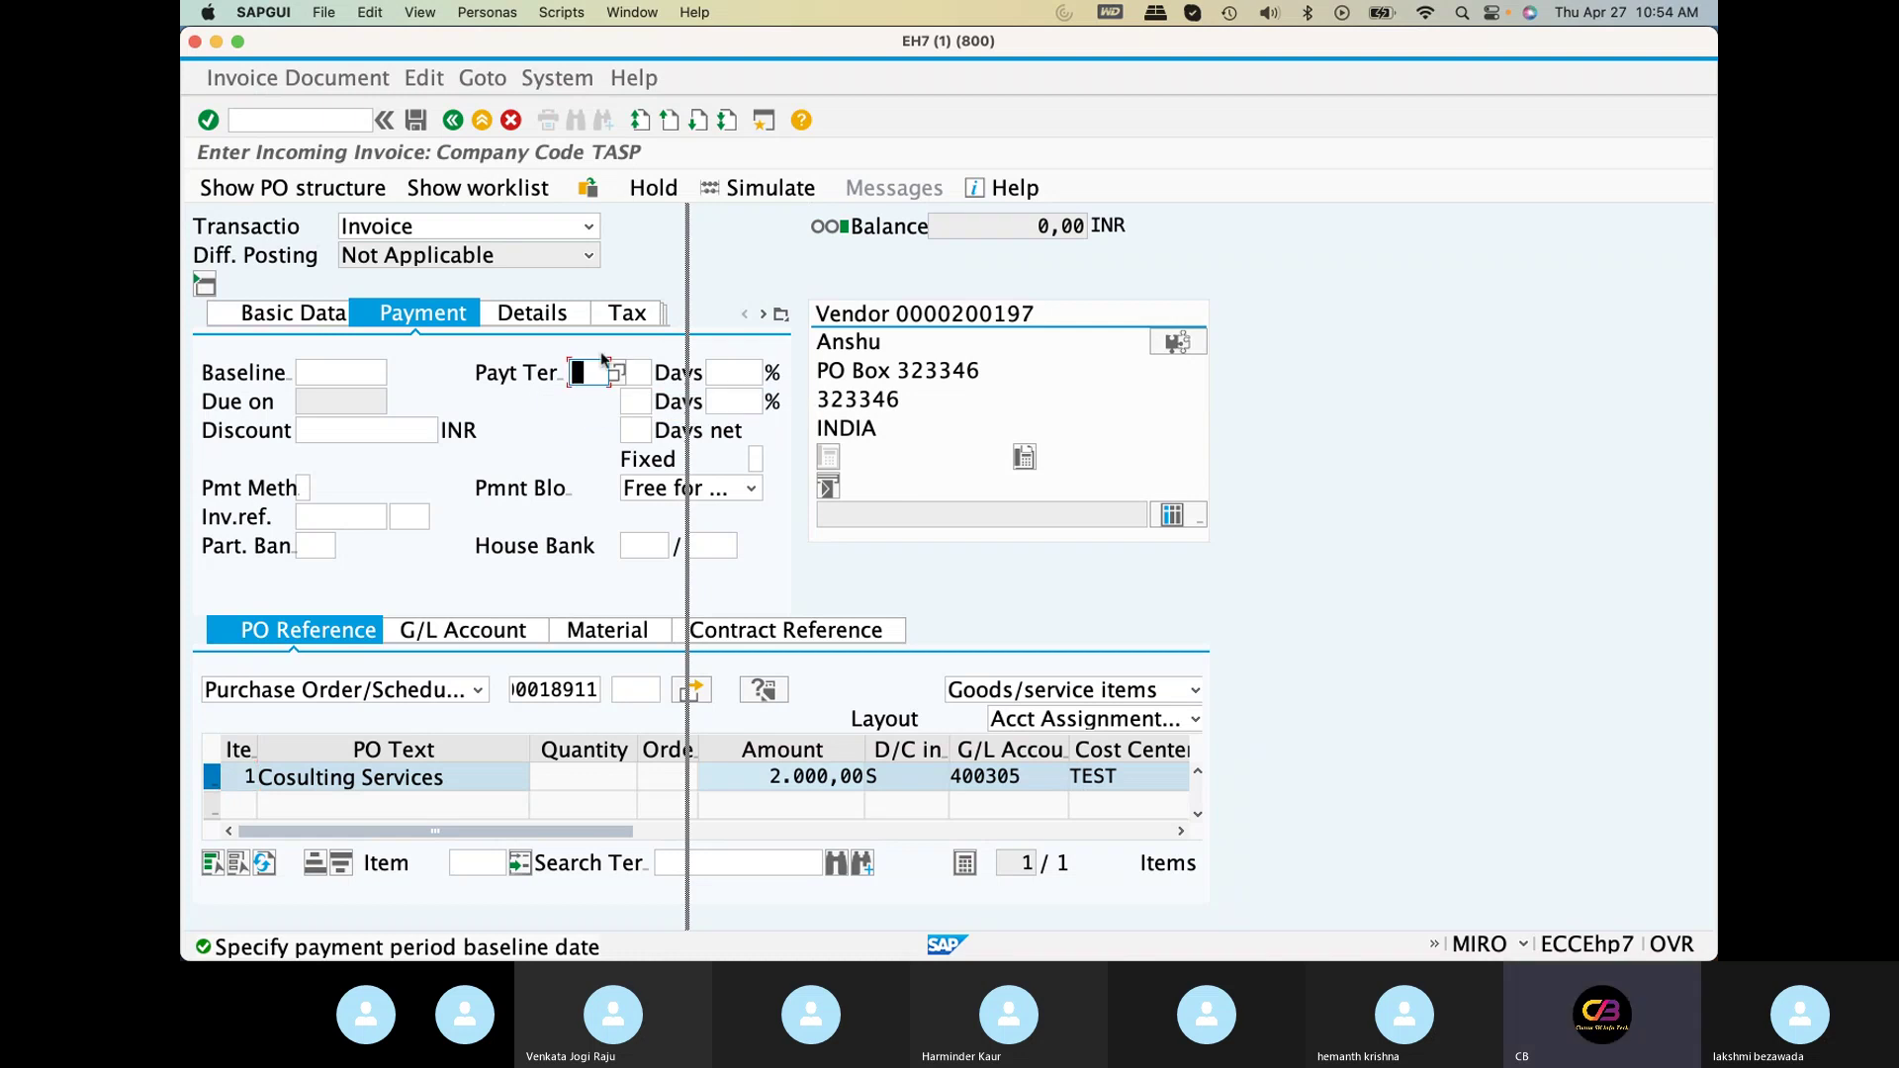
text(001)
click(362, 366)
text(27.)
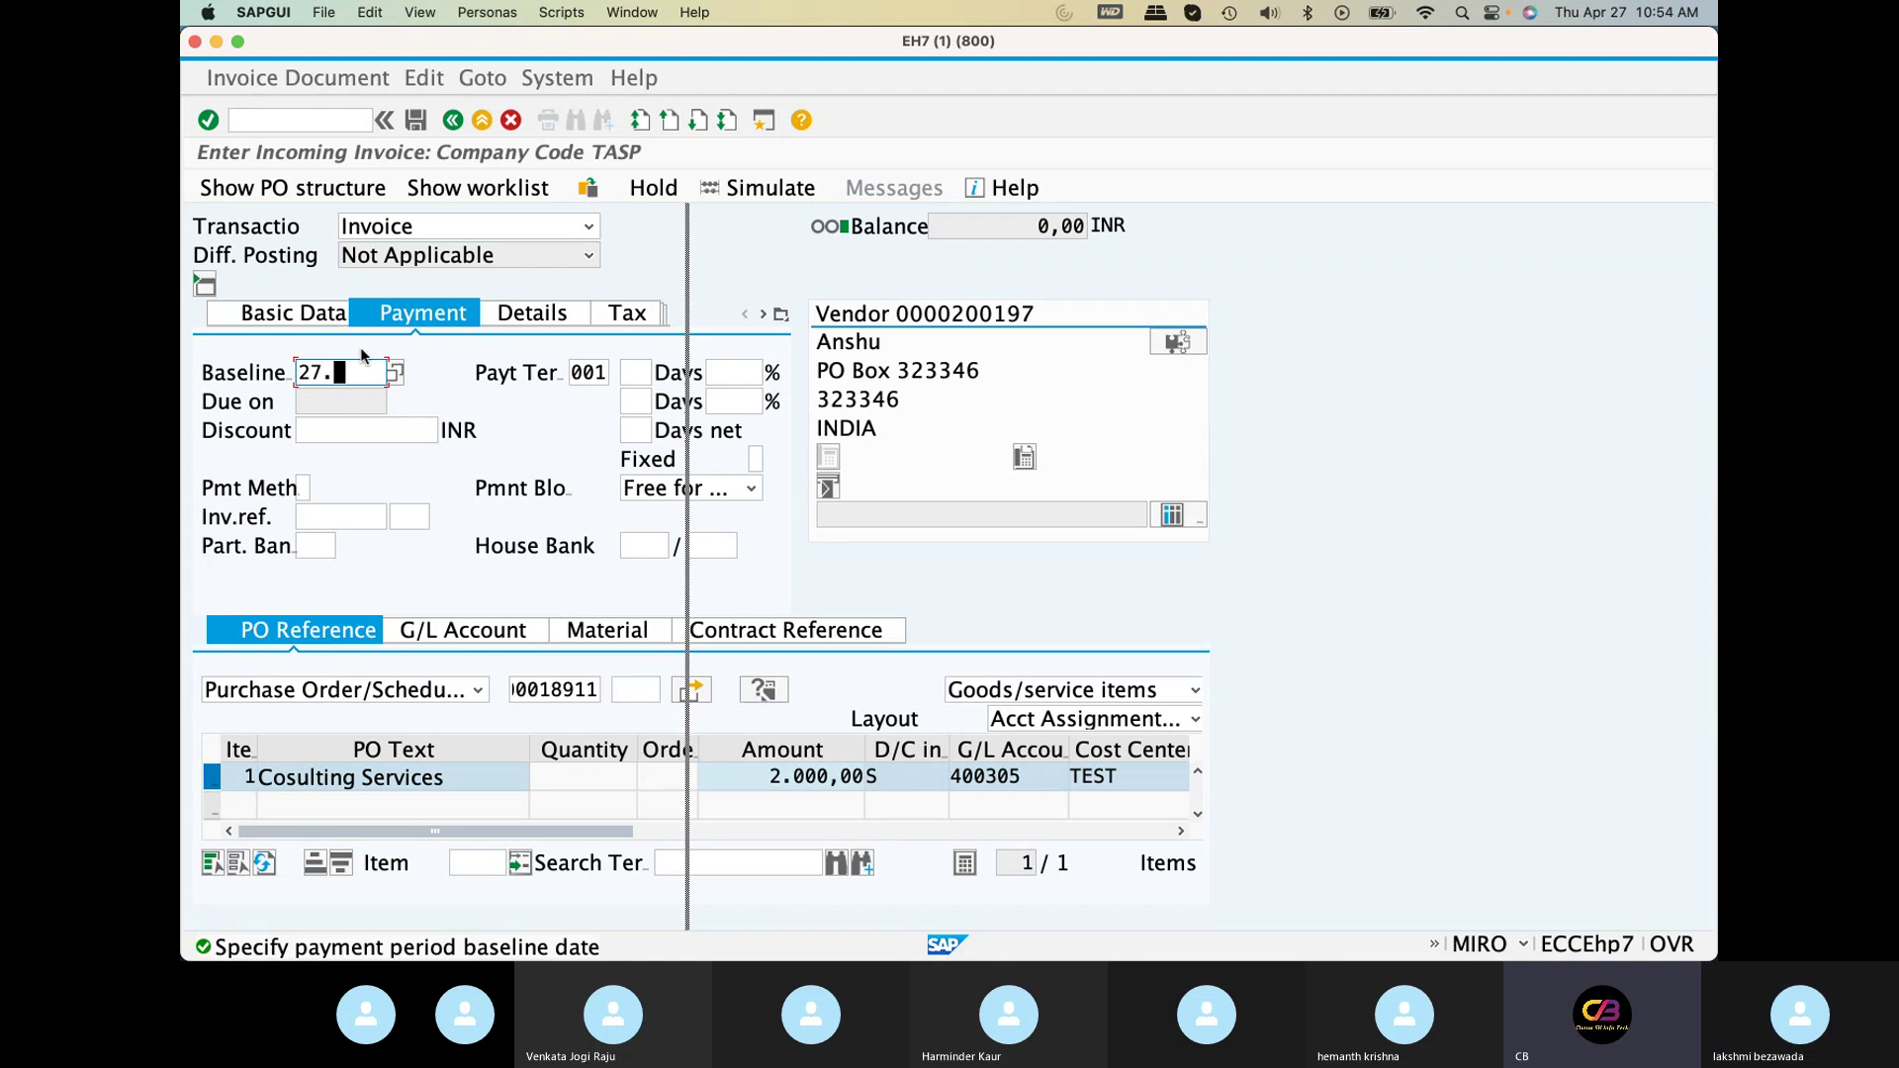
text(04.203)
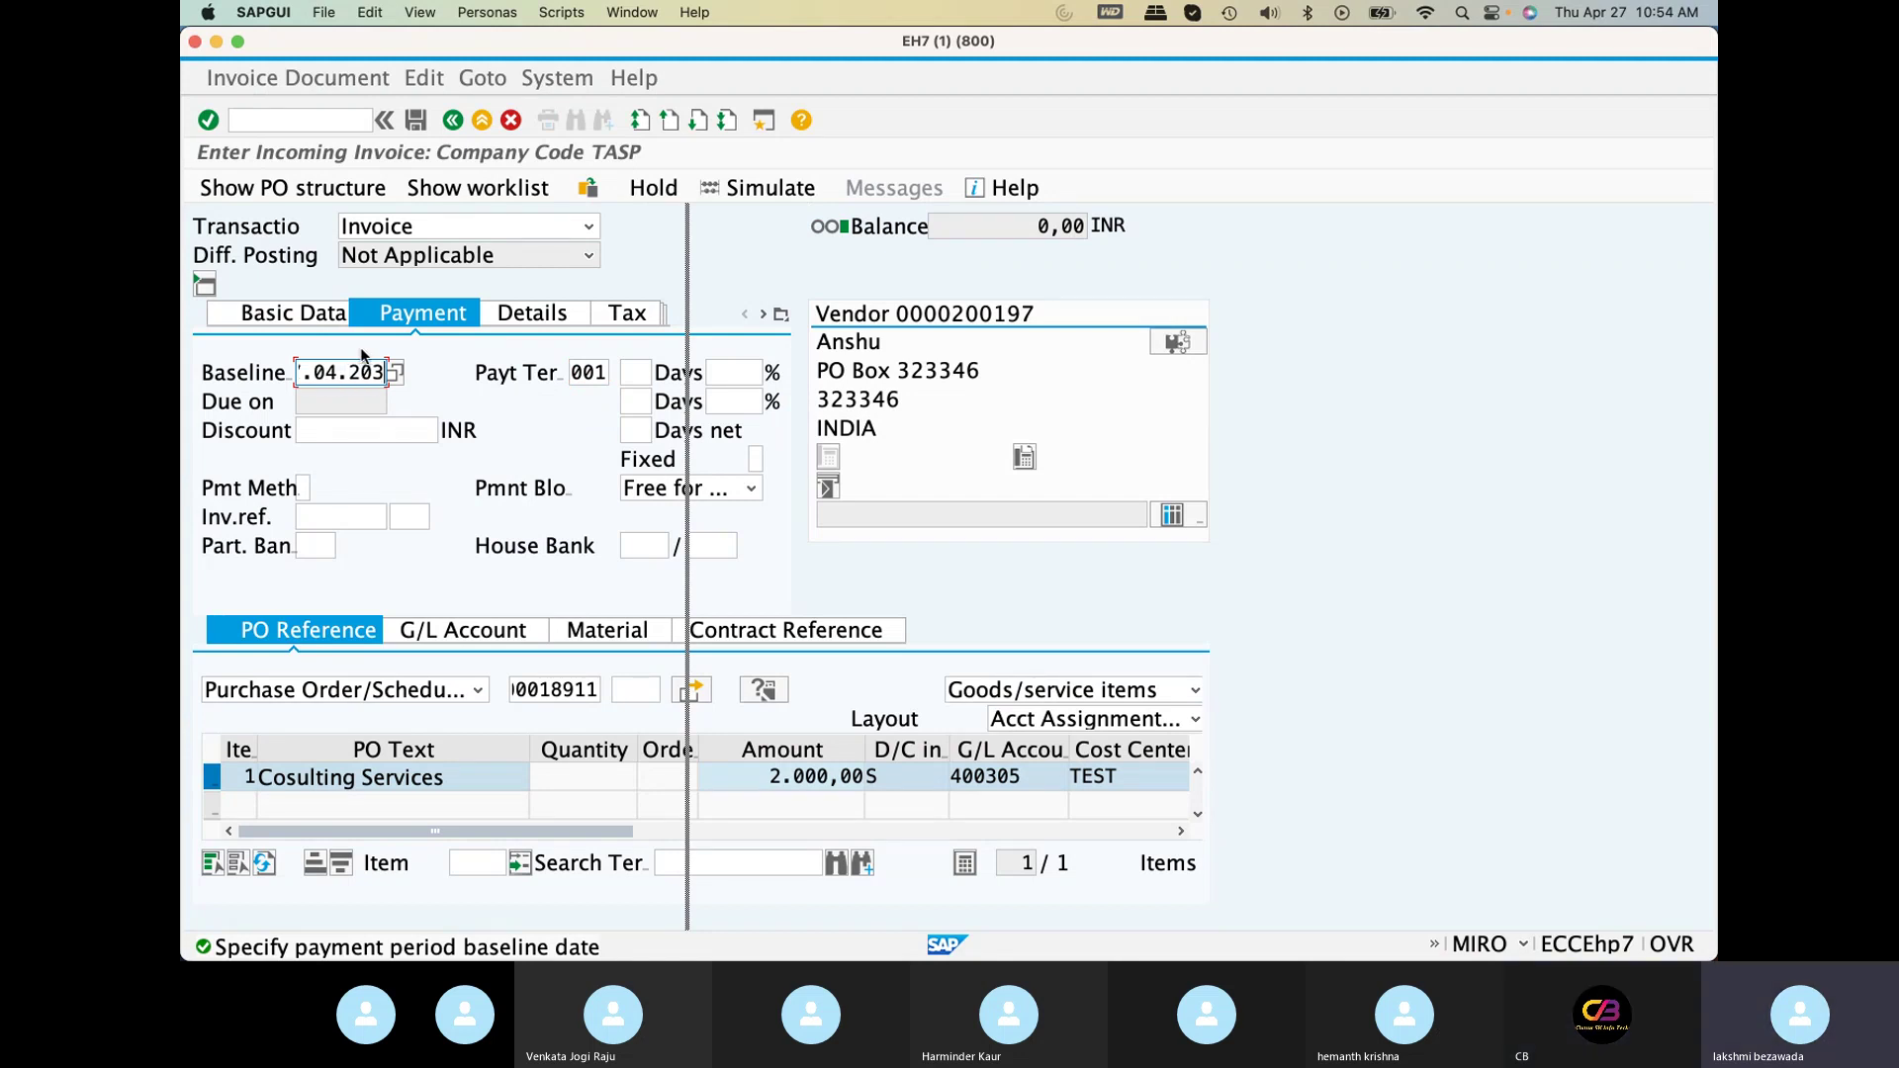
text(3)
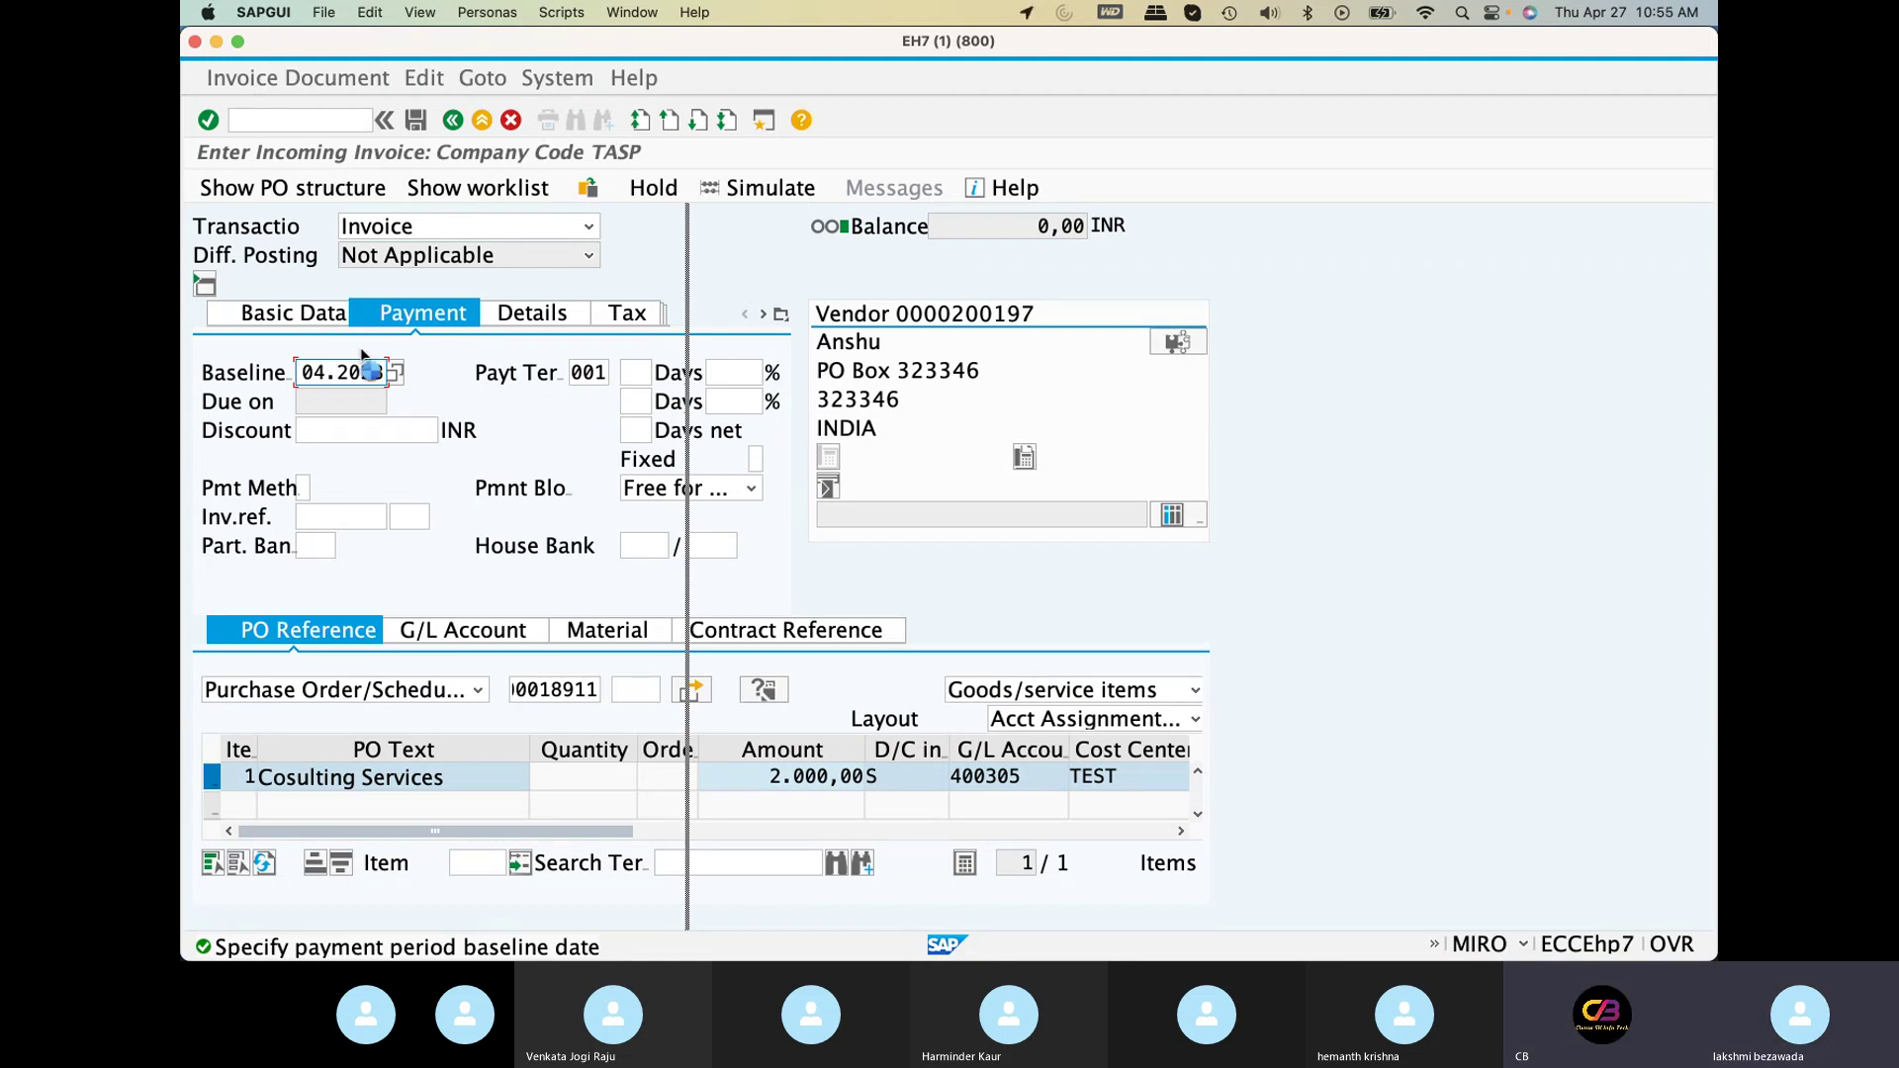
key(Return)
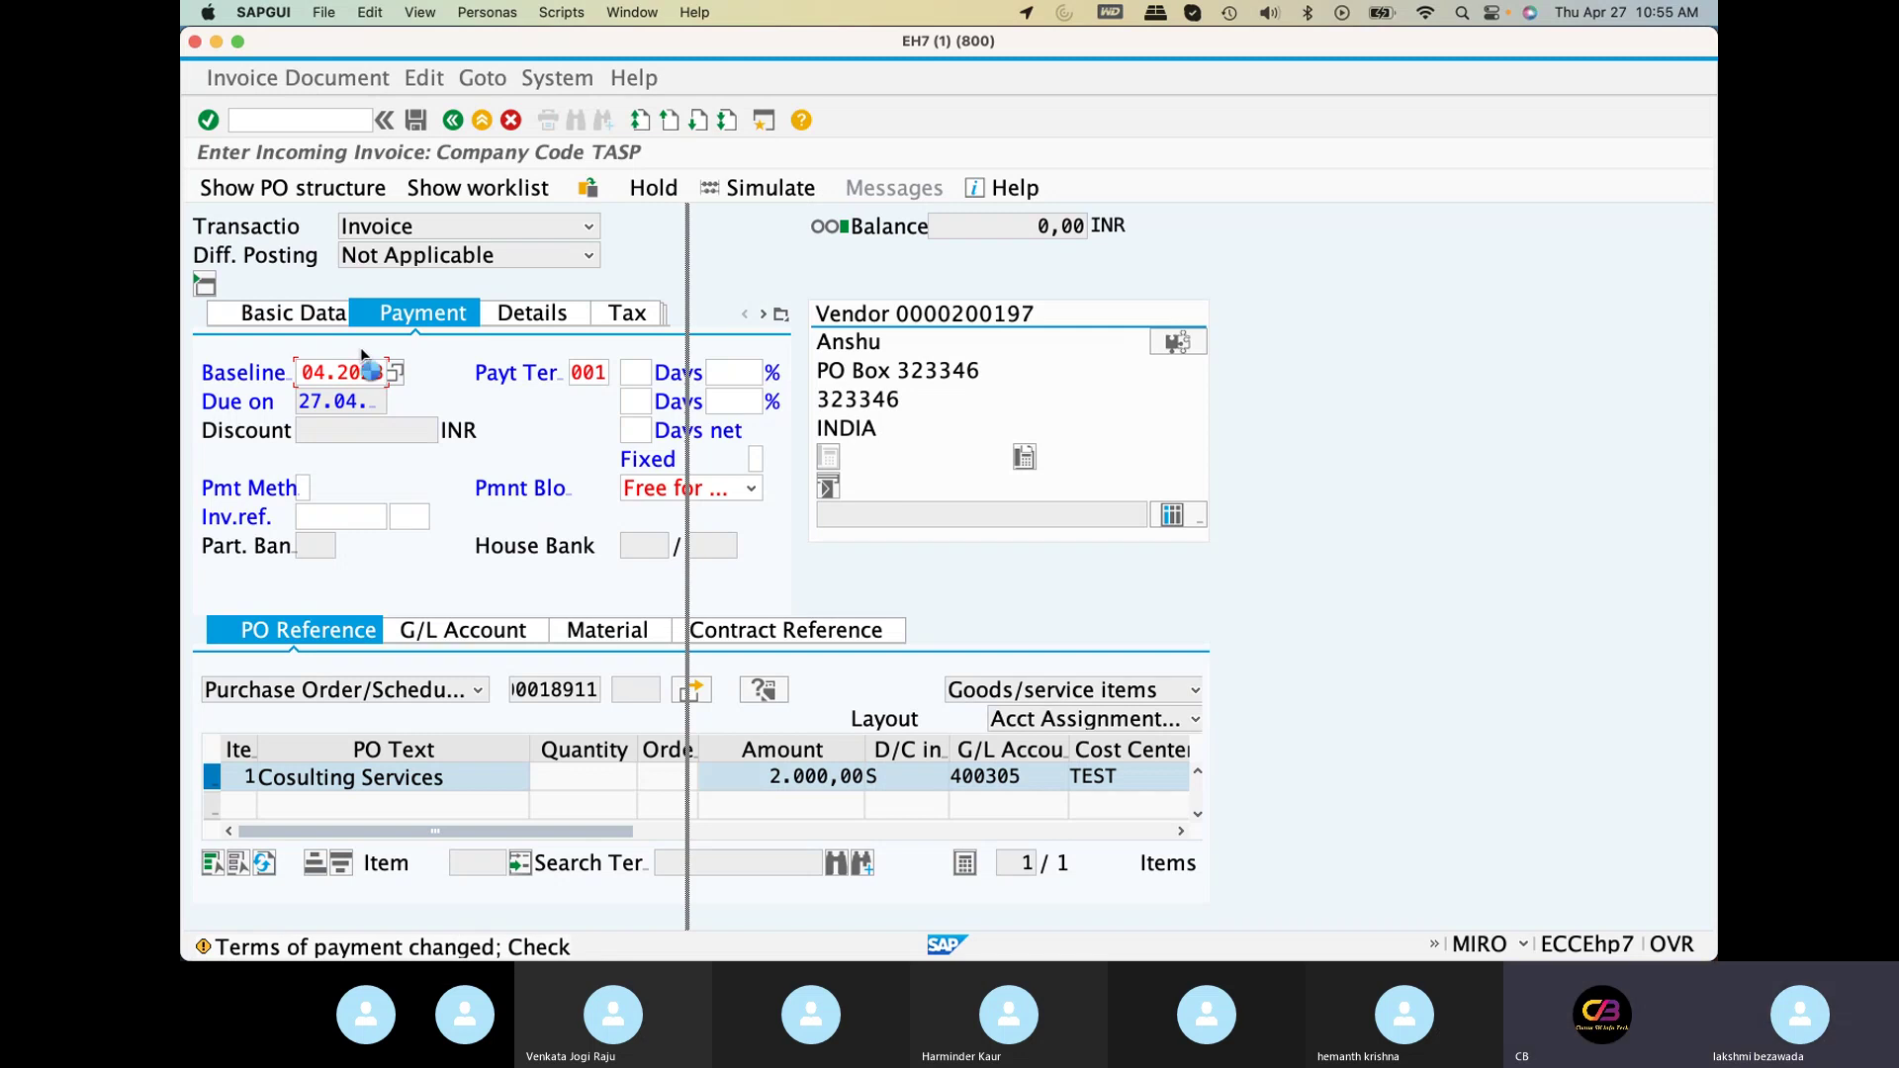
key(Return)
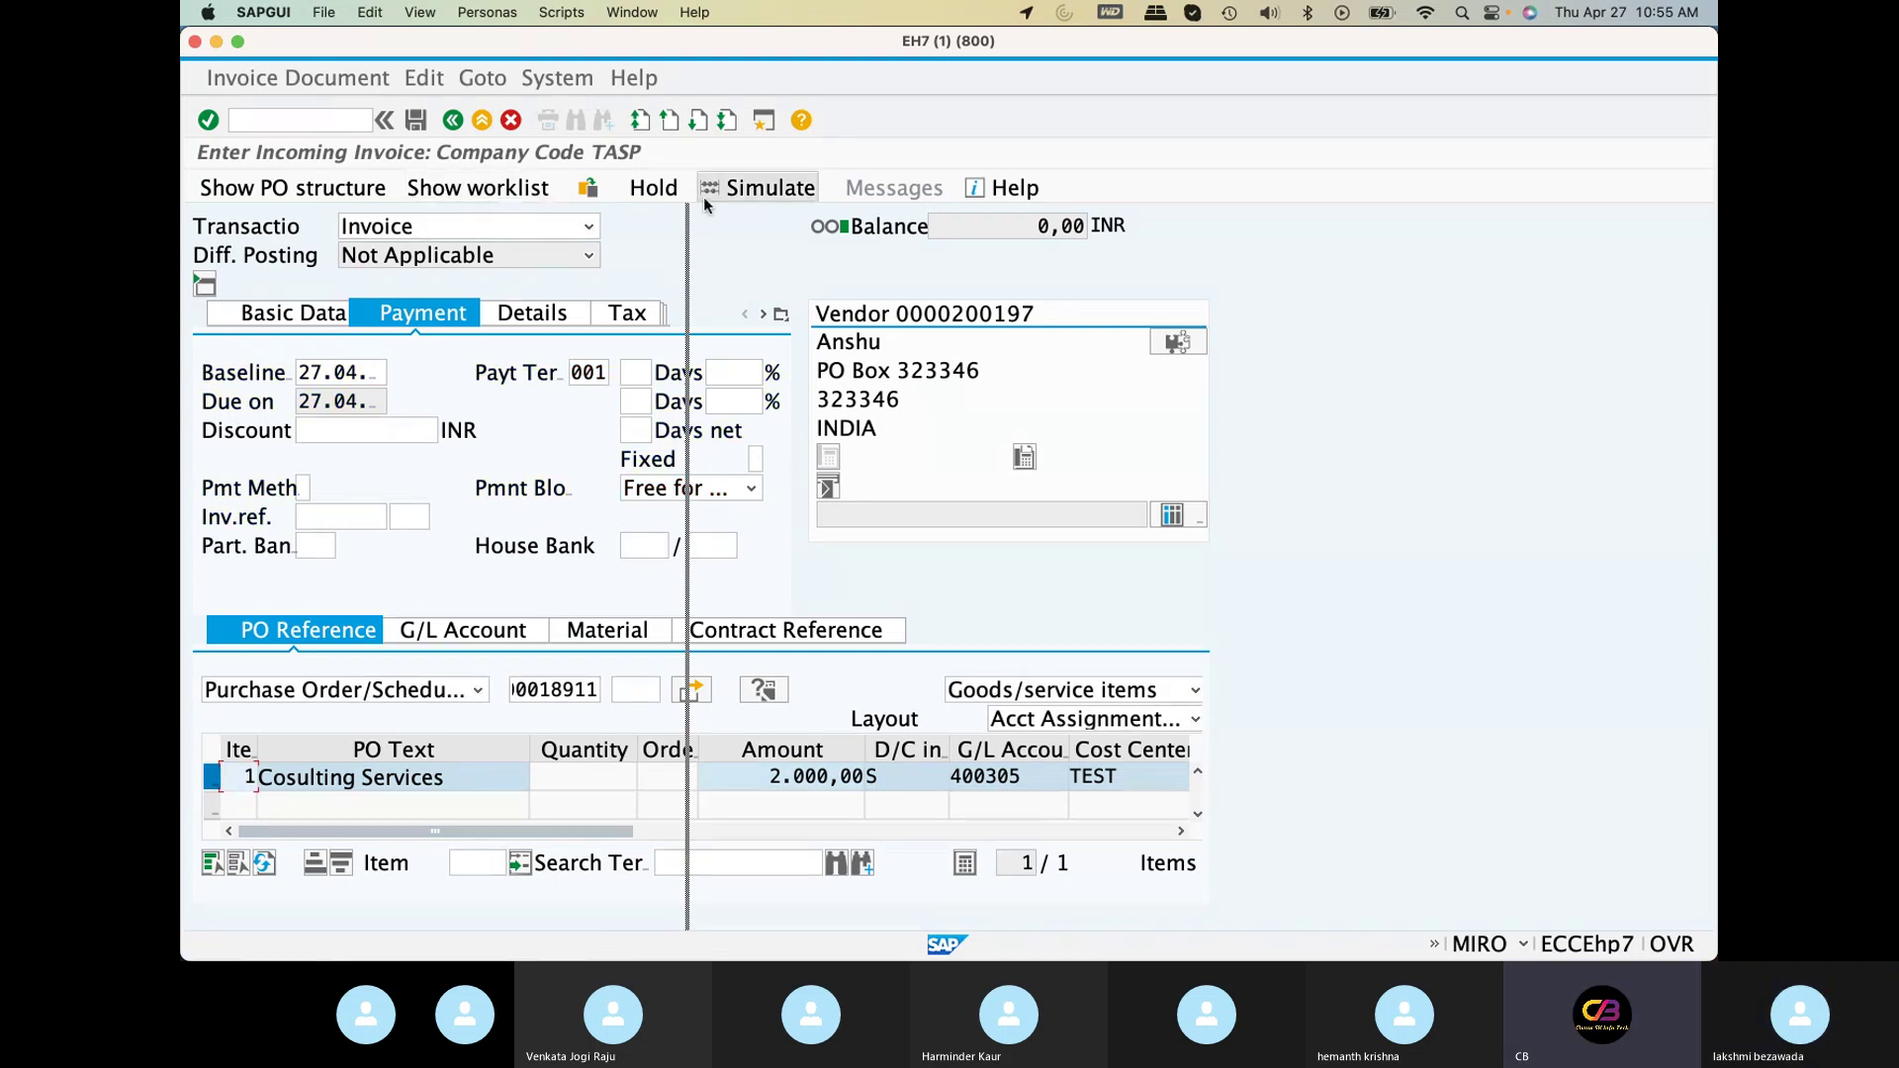
Simulate the invoice document and try to post it from the simulation
click(761, 190)
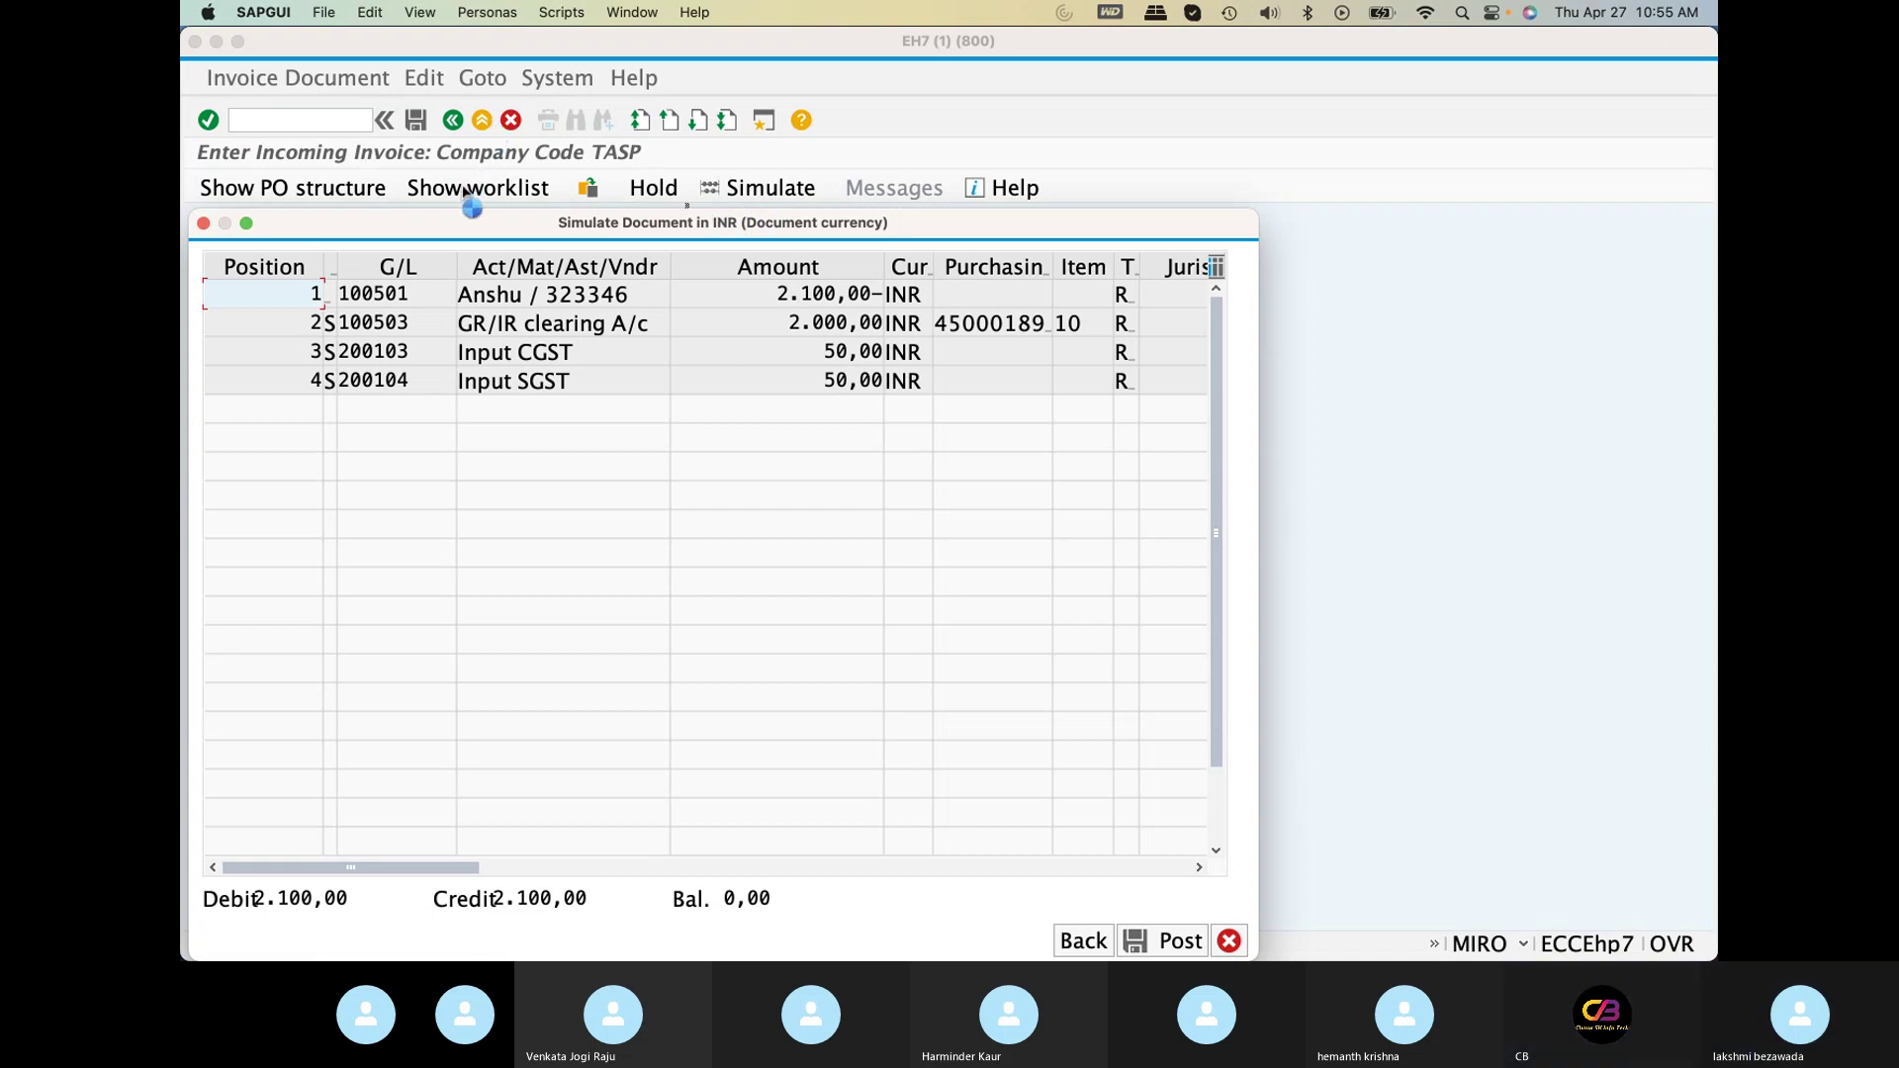
click(1162, 940)
click(1159, 941)
click(1229, 942)
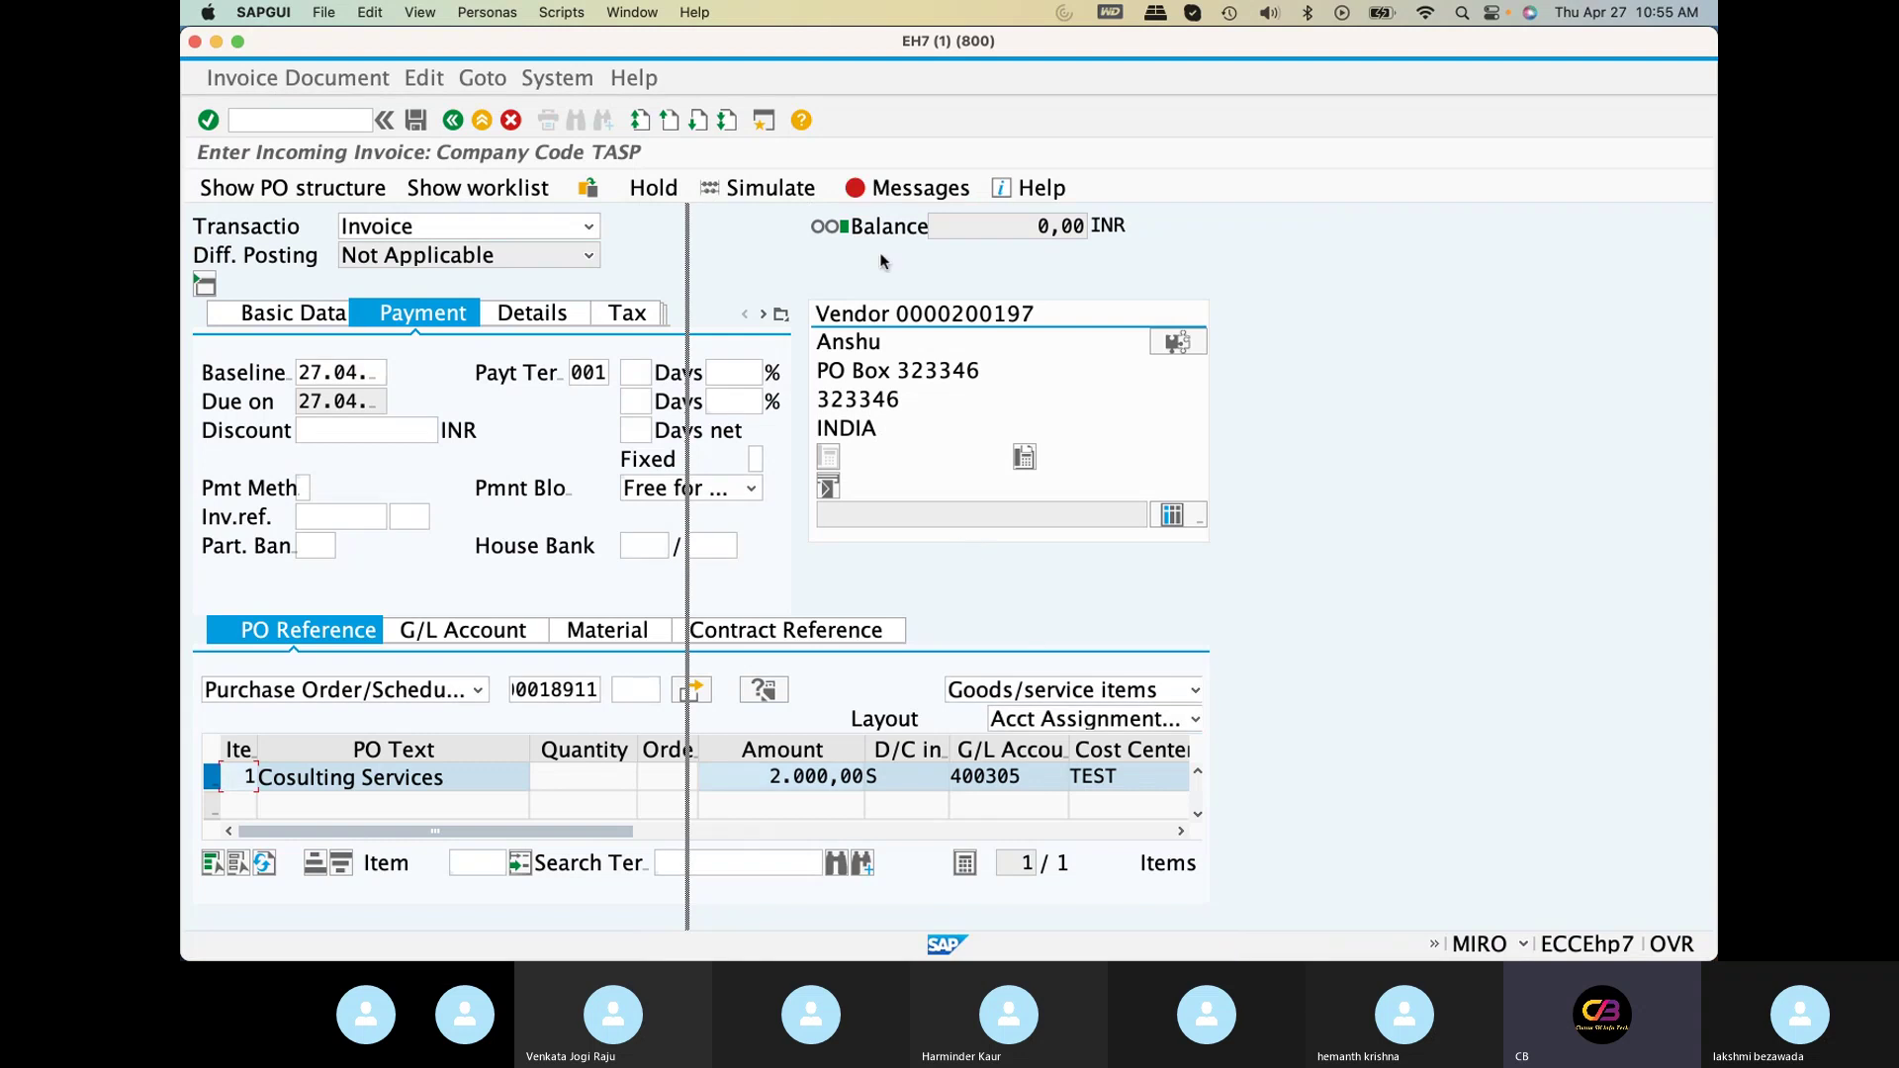
Read the full error message in the invoice's verification log
click(857, 194)
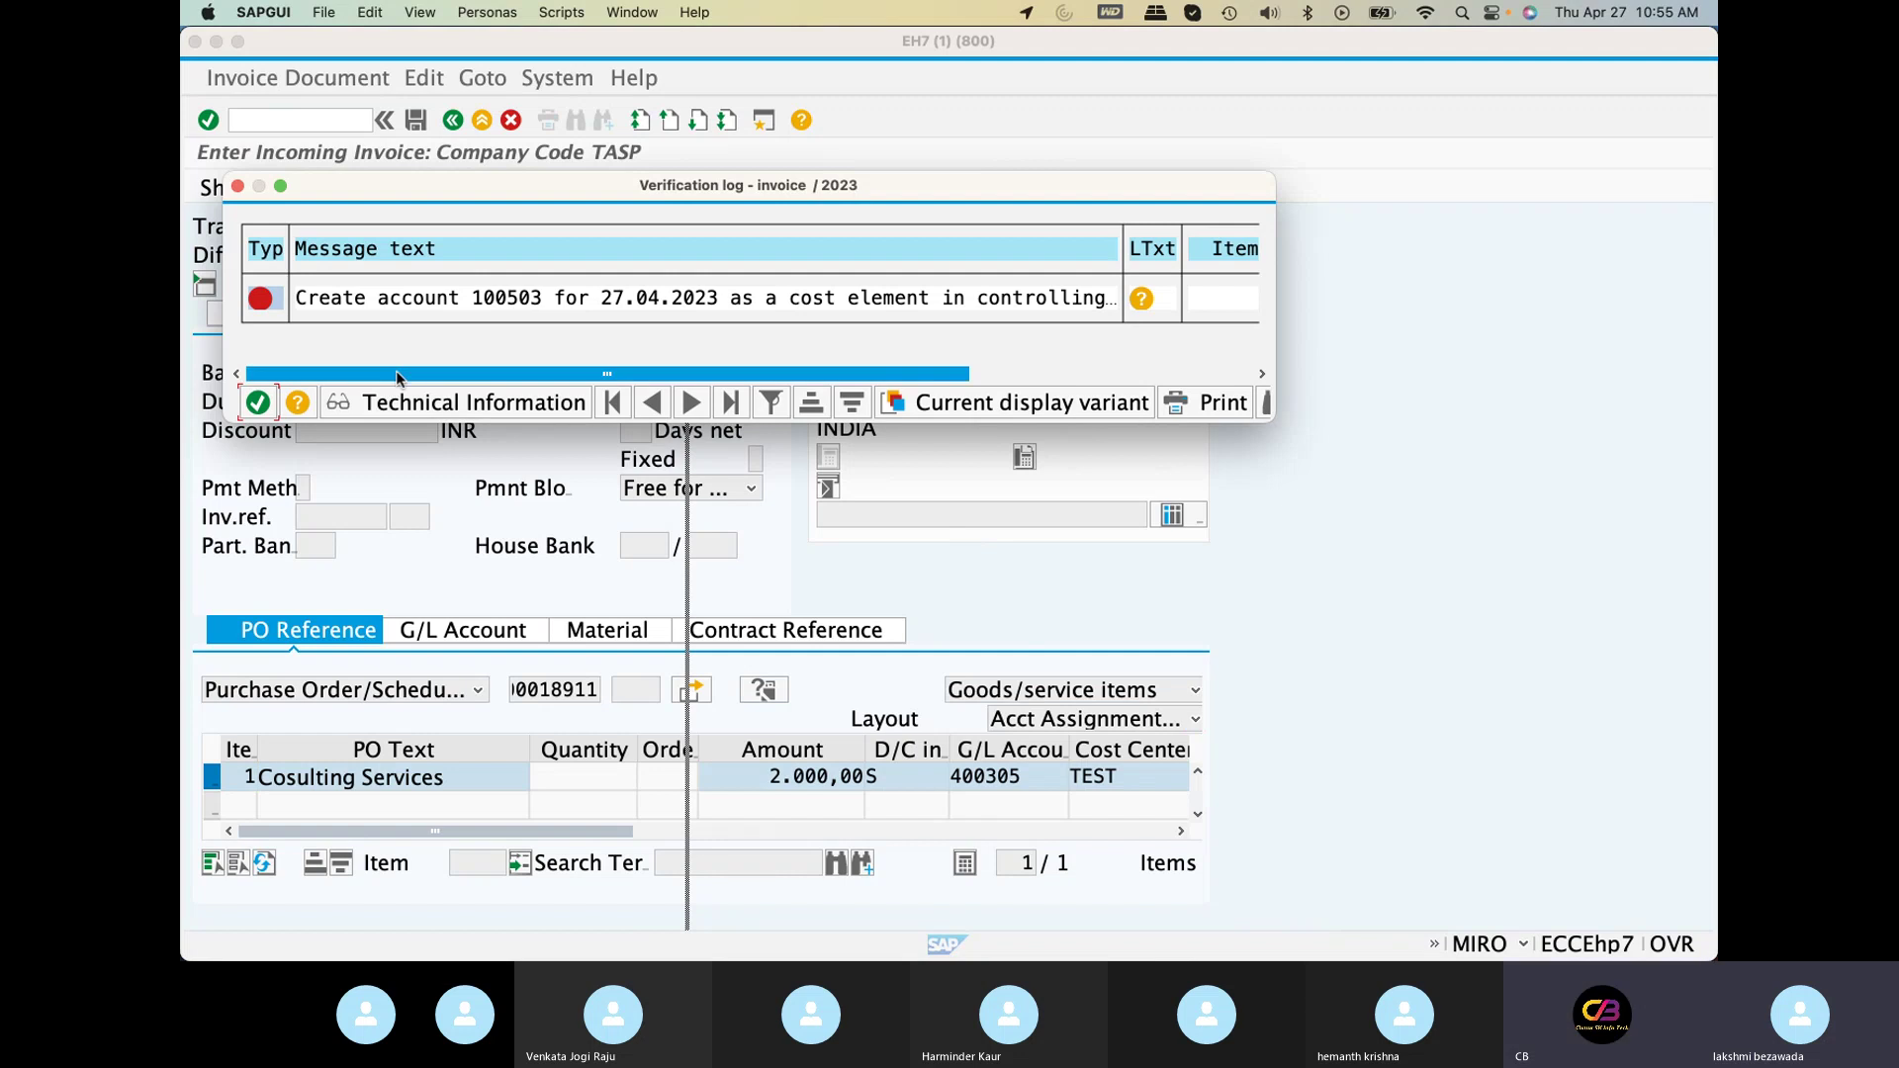
drag(395, 370, 490, 377)
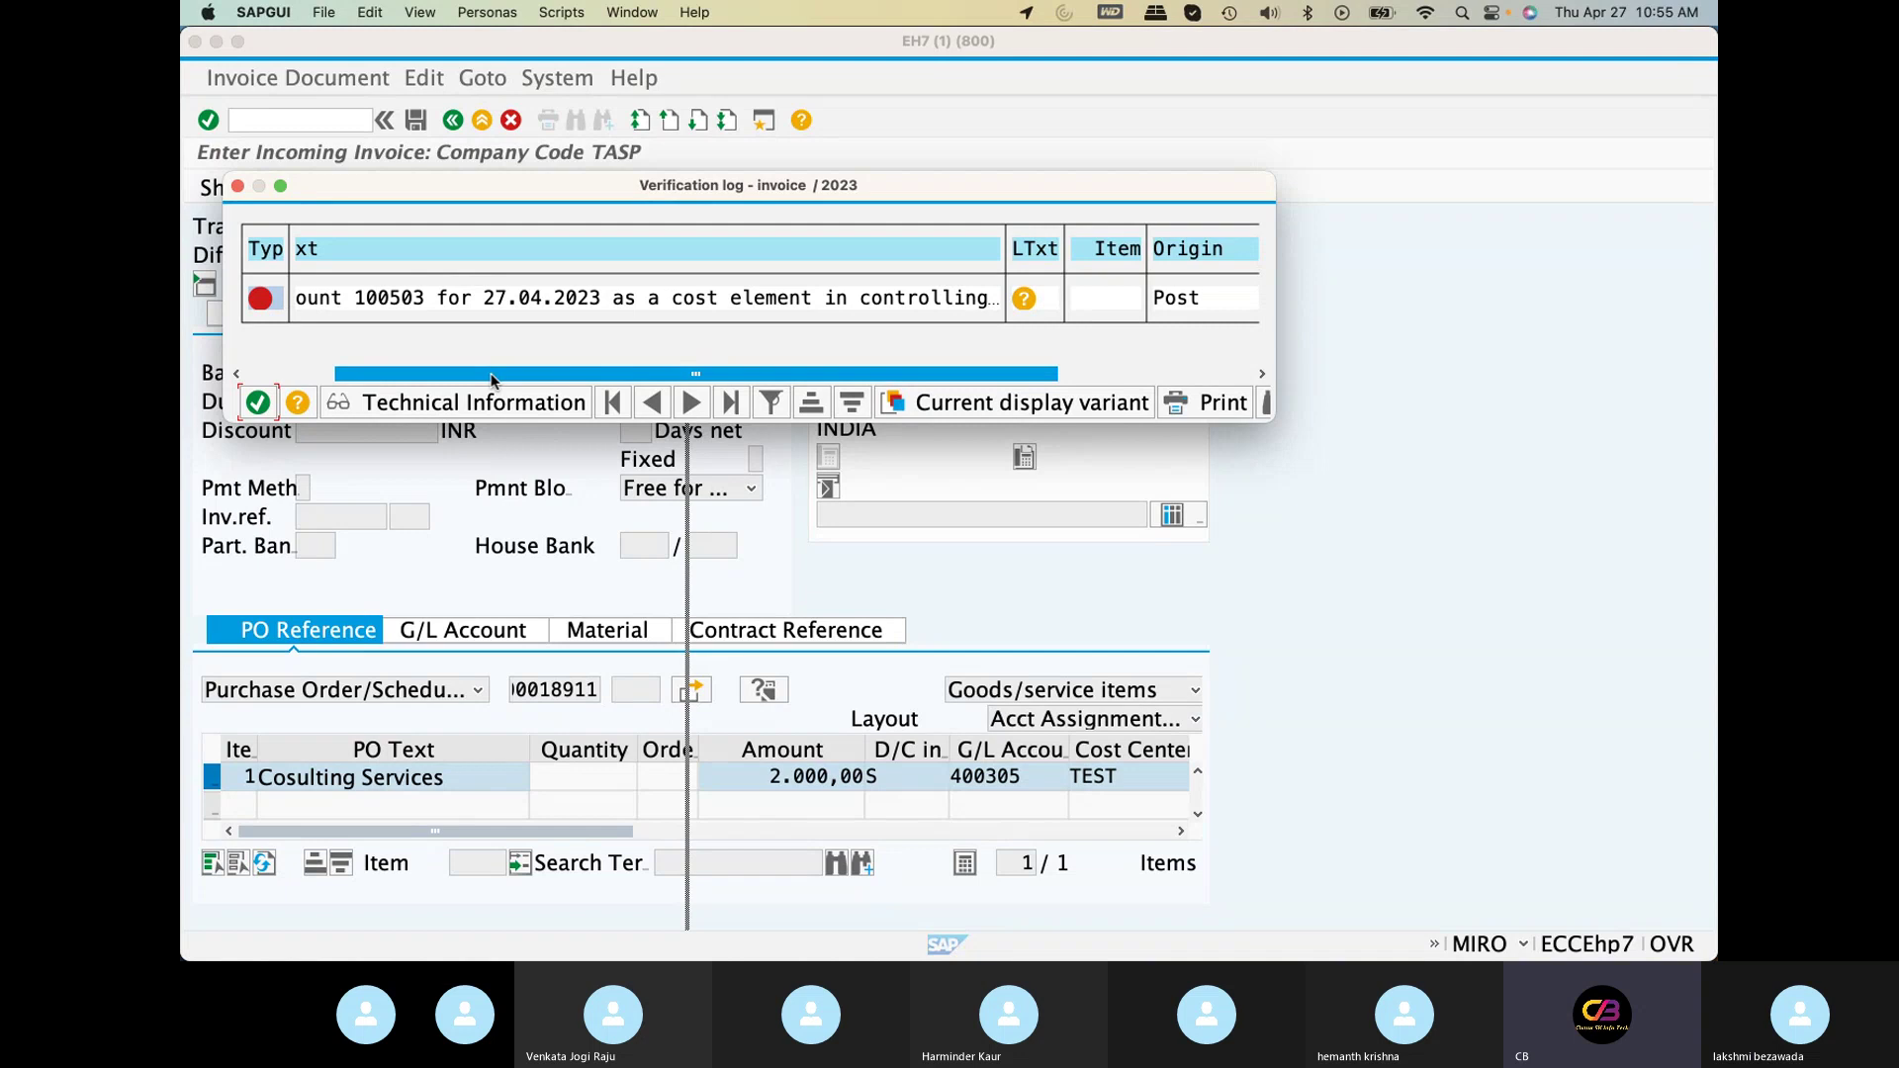
drag(491, 376, 434, 382)
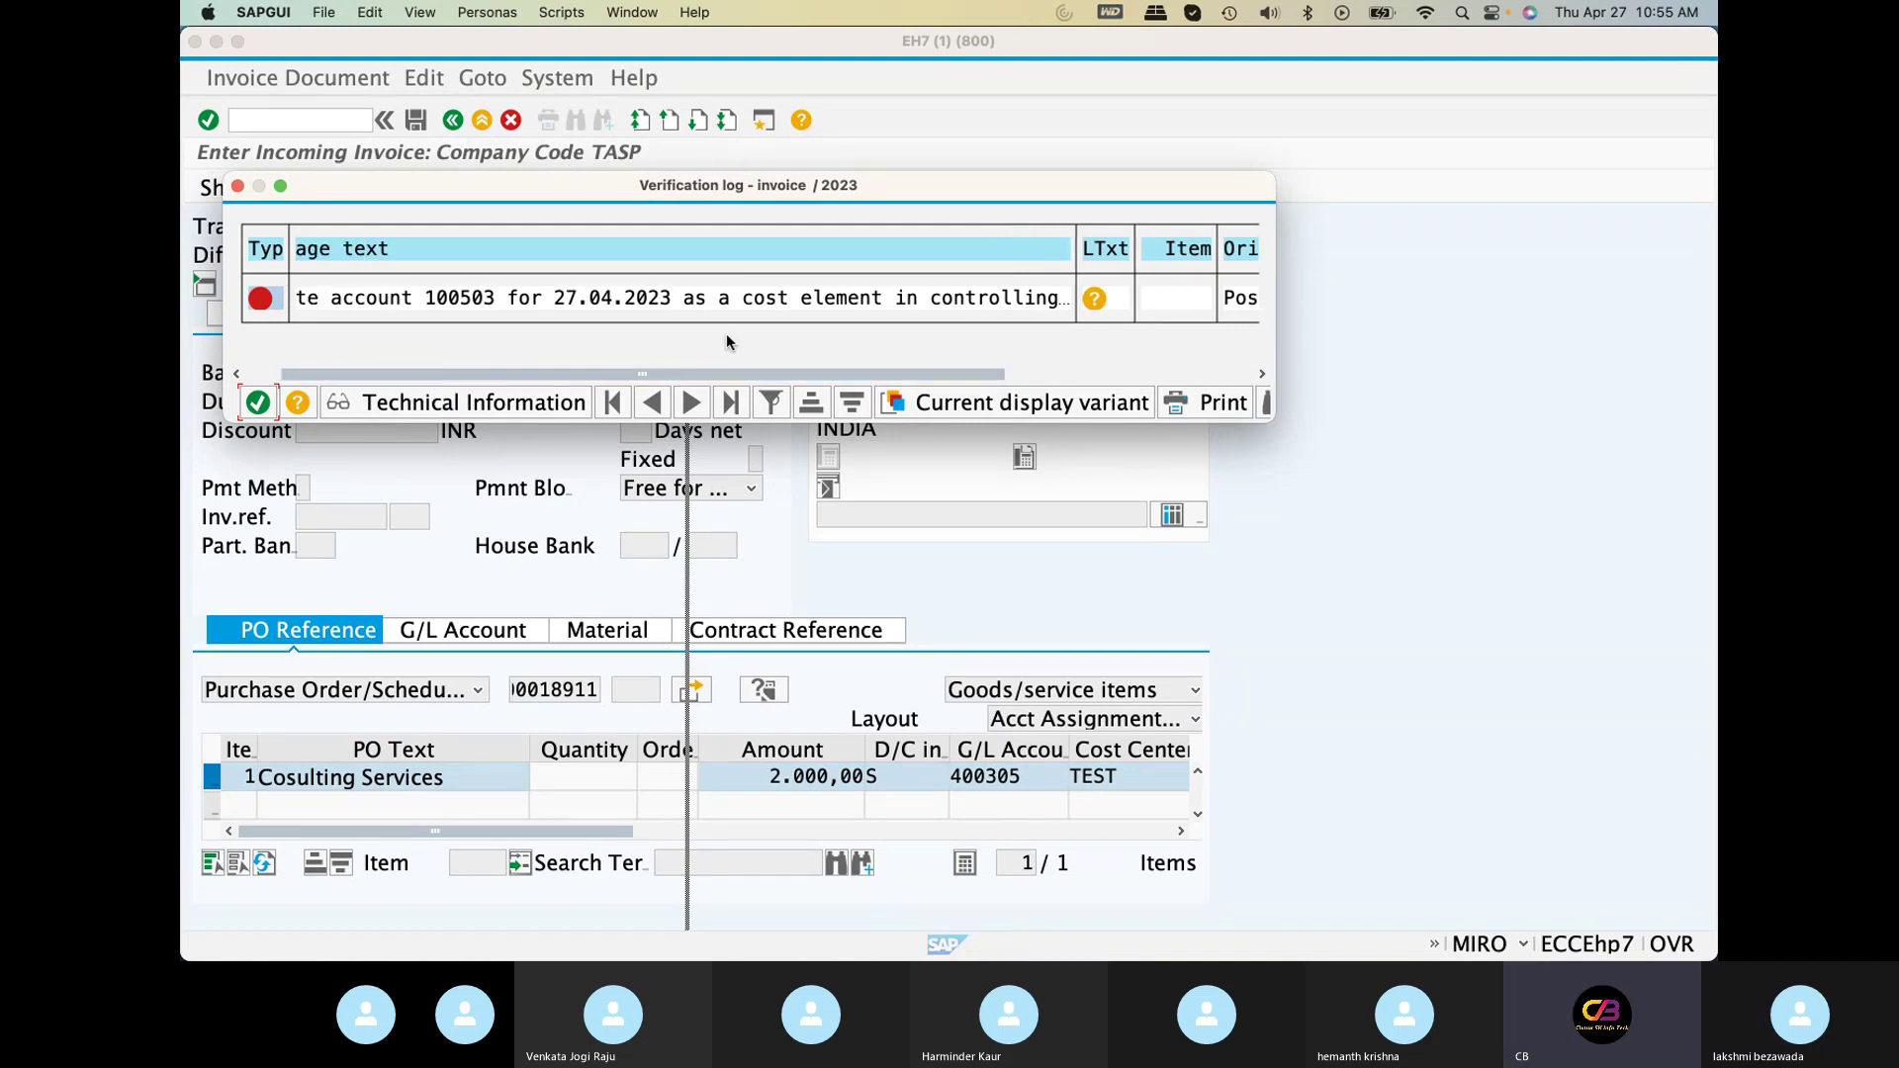
click(239, 187)
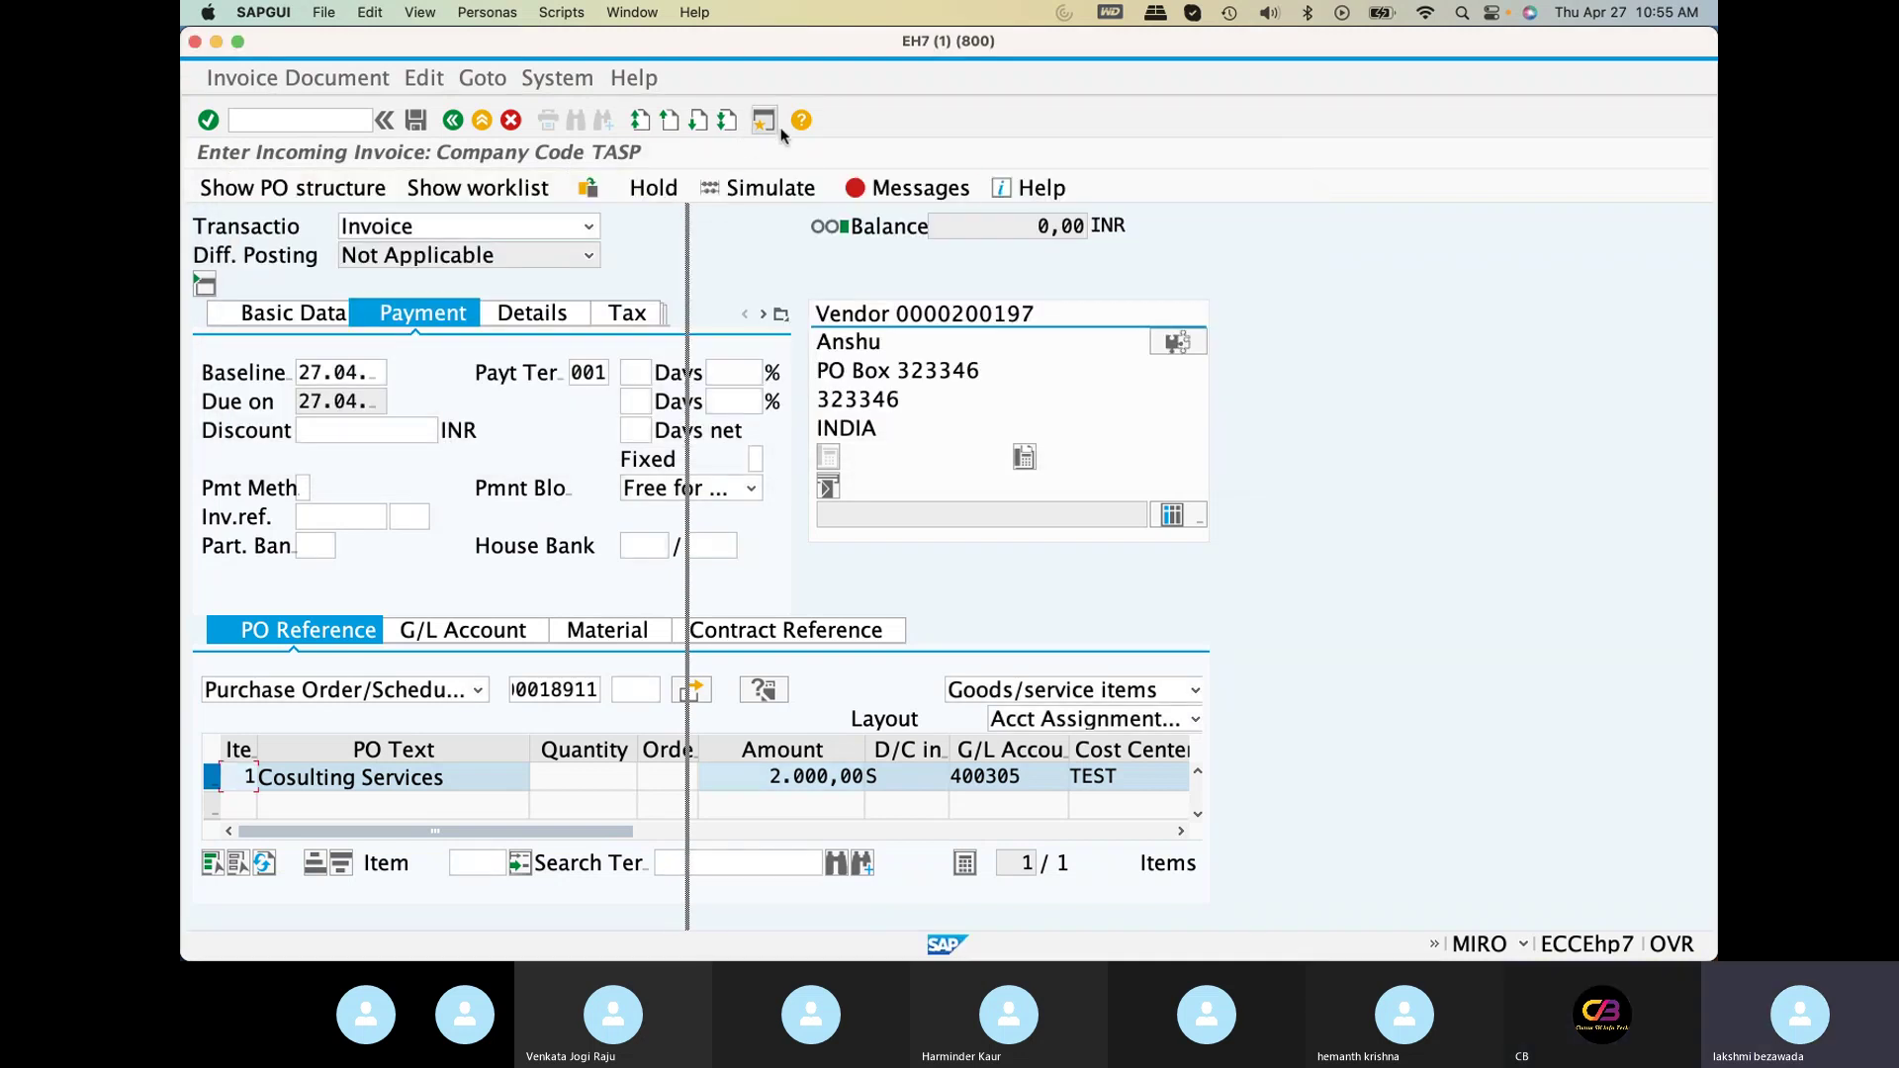
Open the central G/L account maintenance transaction FS00 in a new session
click(340, 118)
key(super+n)
text(f)
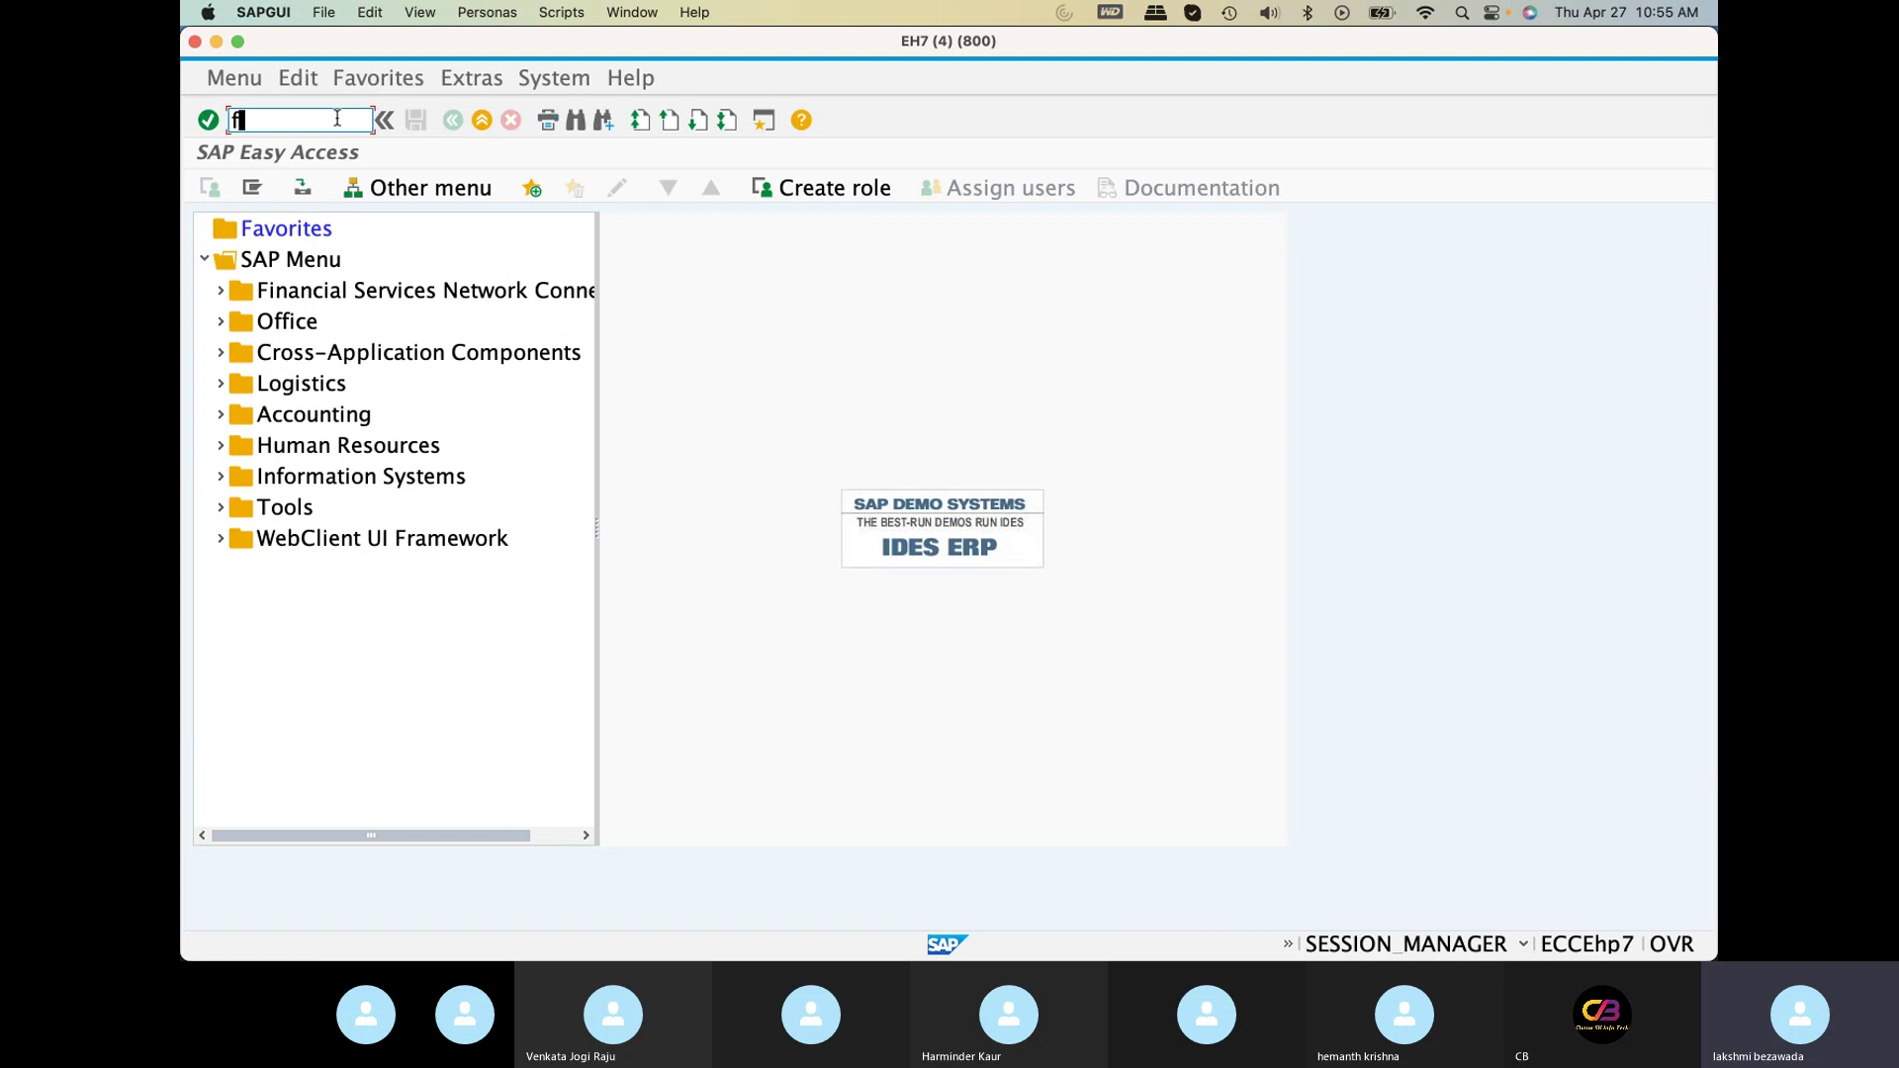
text(s00)
key(Return)
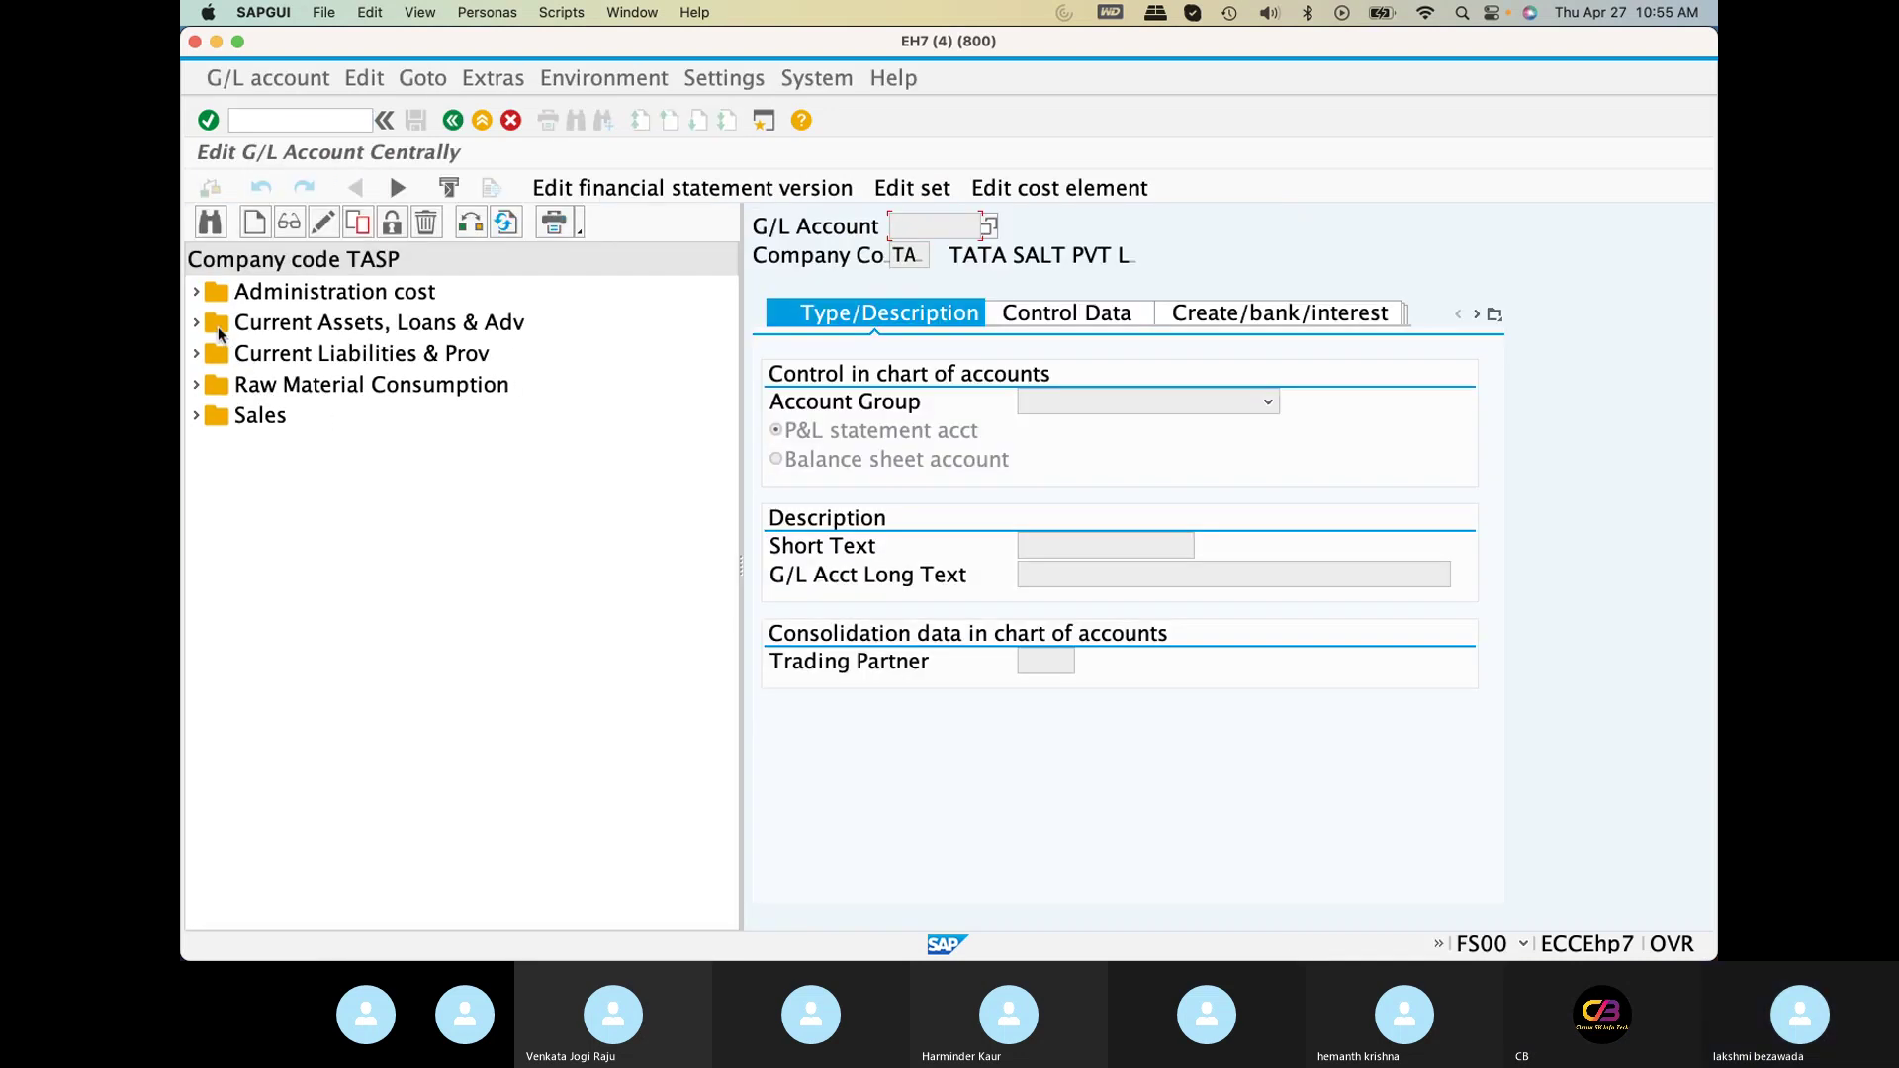
Find G/L account 100503 (GR/IR clearing A/c) in the Current Liabilities & Prov group and display it
click(196, 292)
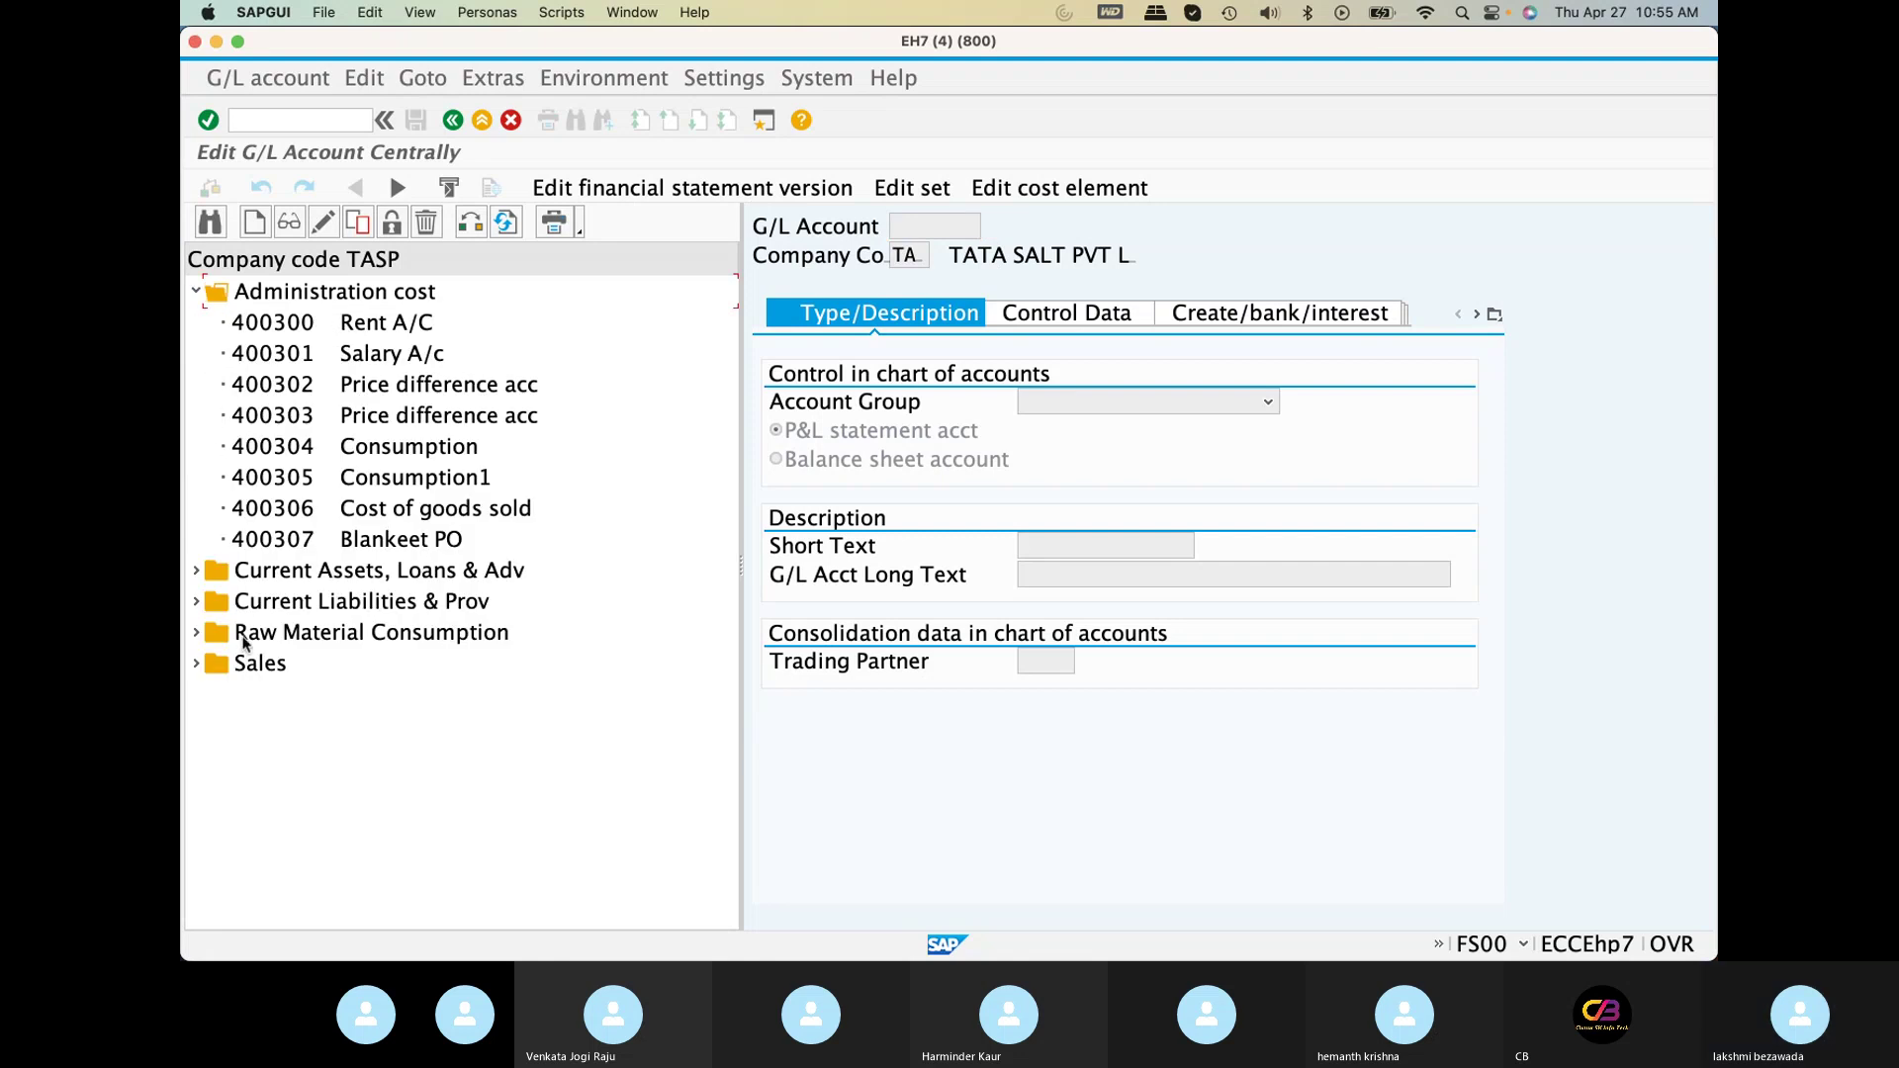
click(196, 570)
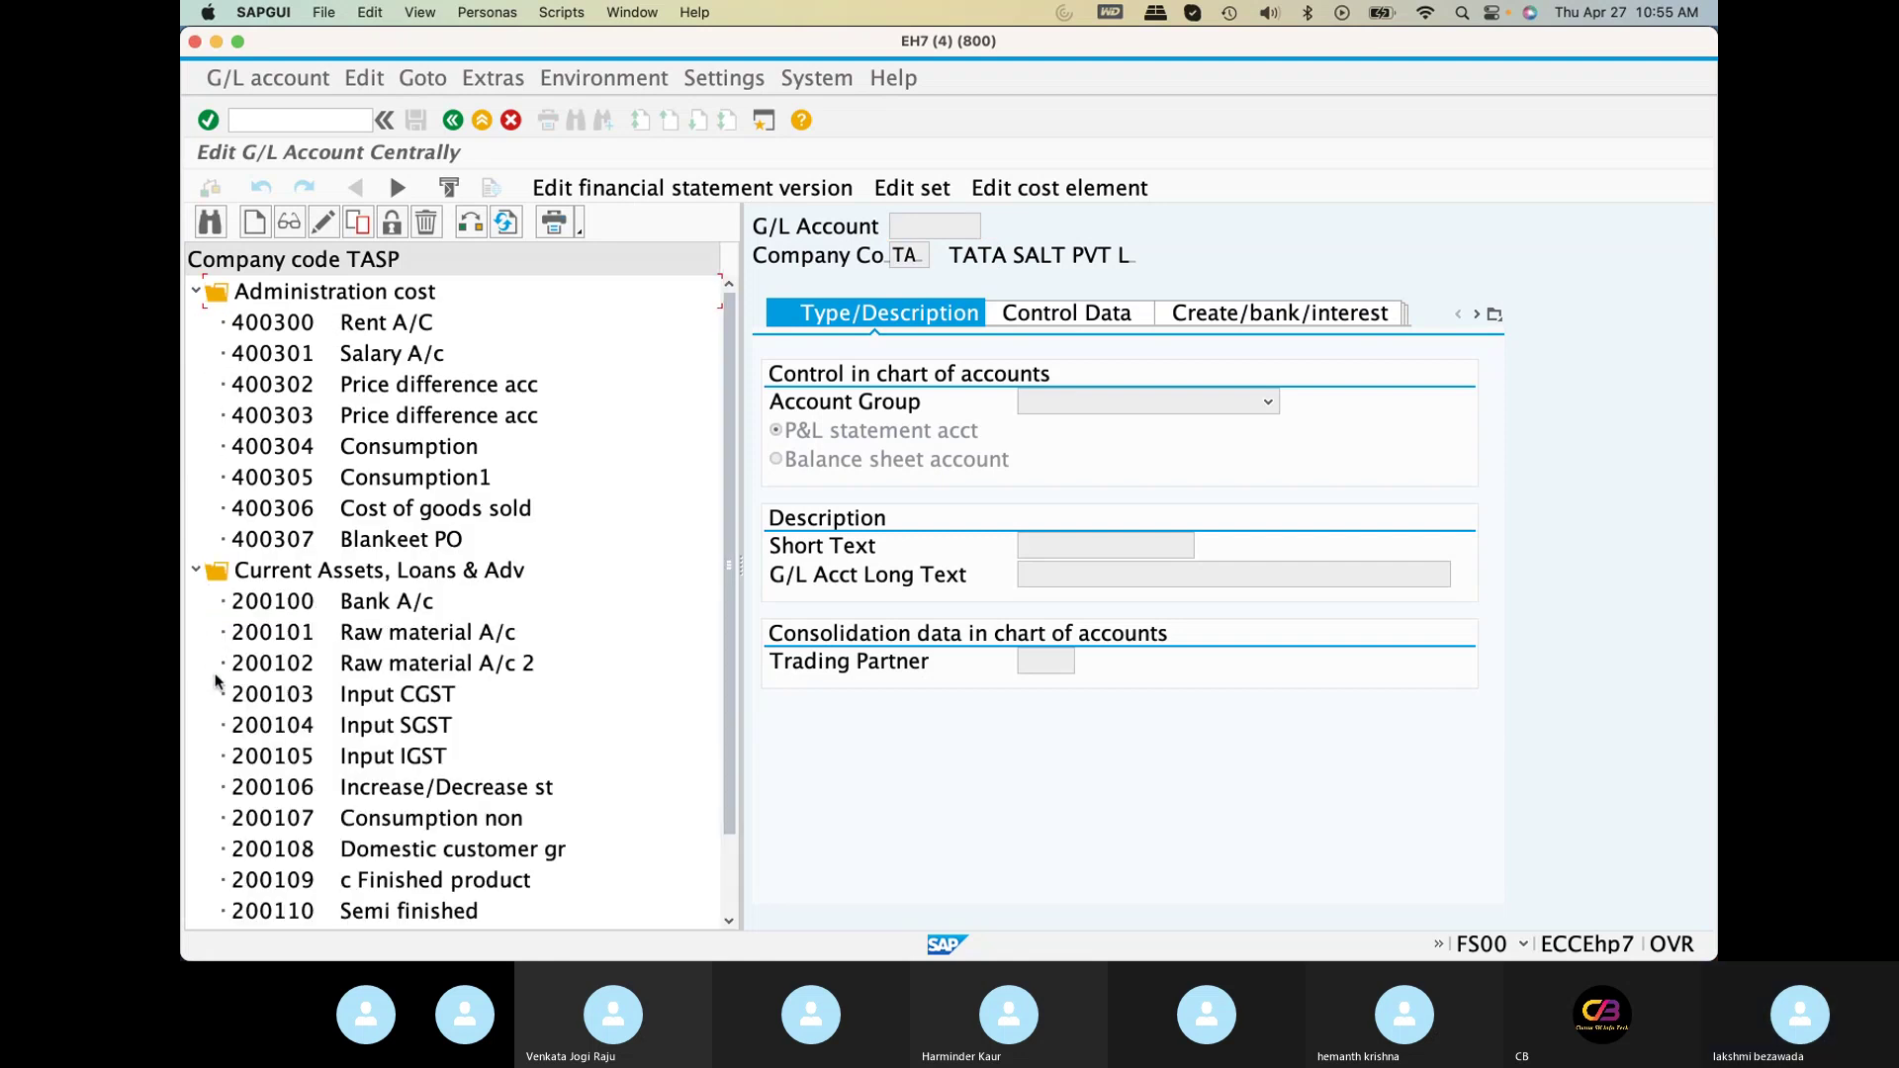
scroll(213, 680, down, 3)
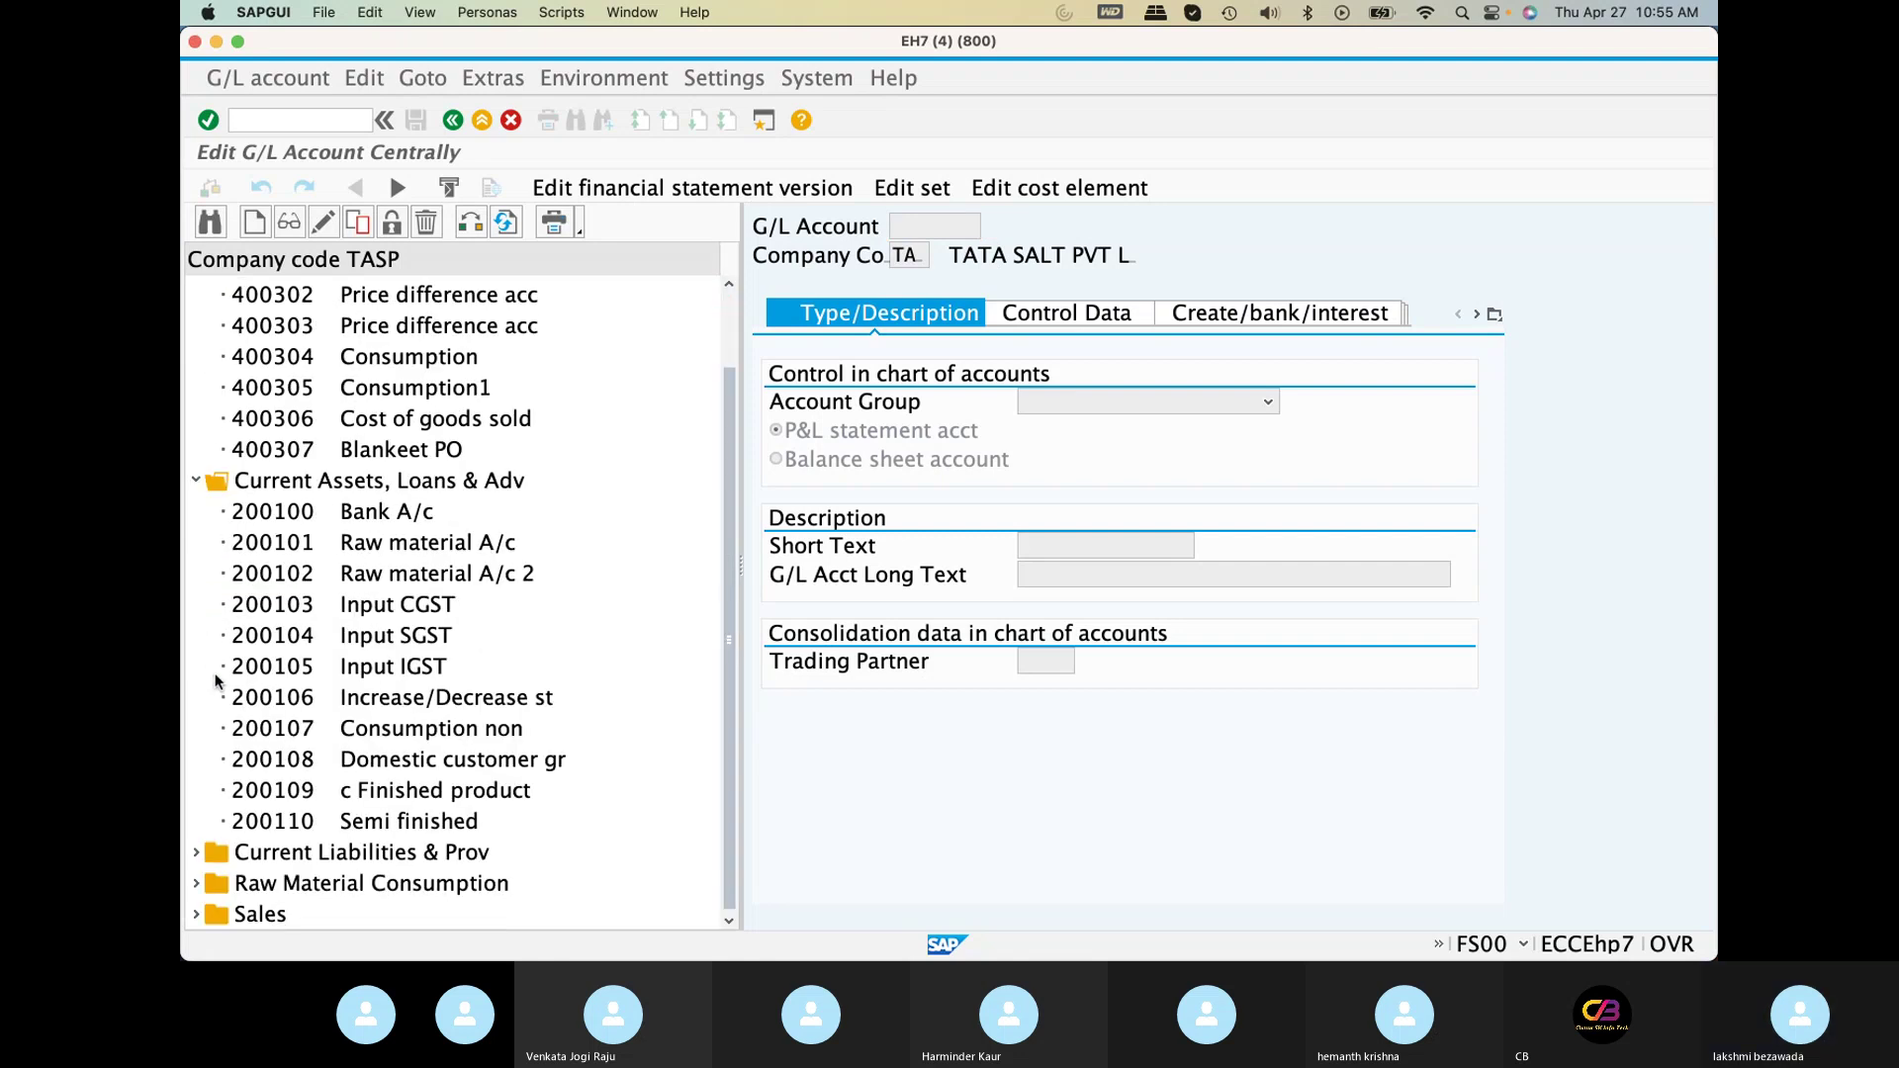
click(196, 883)
scroll(229, 625, down, 1)
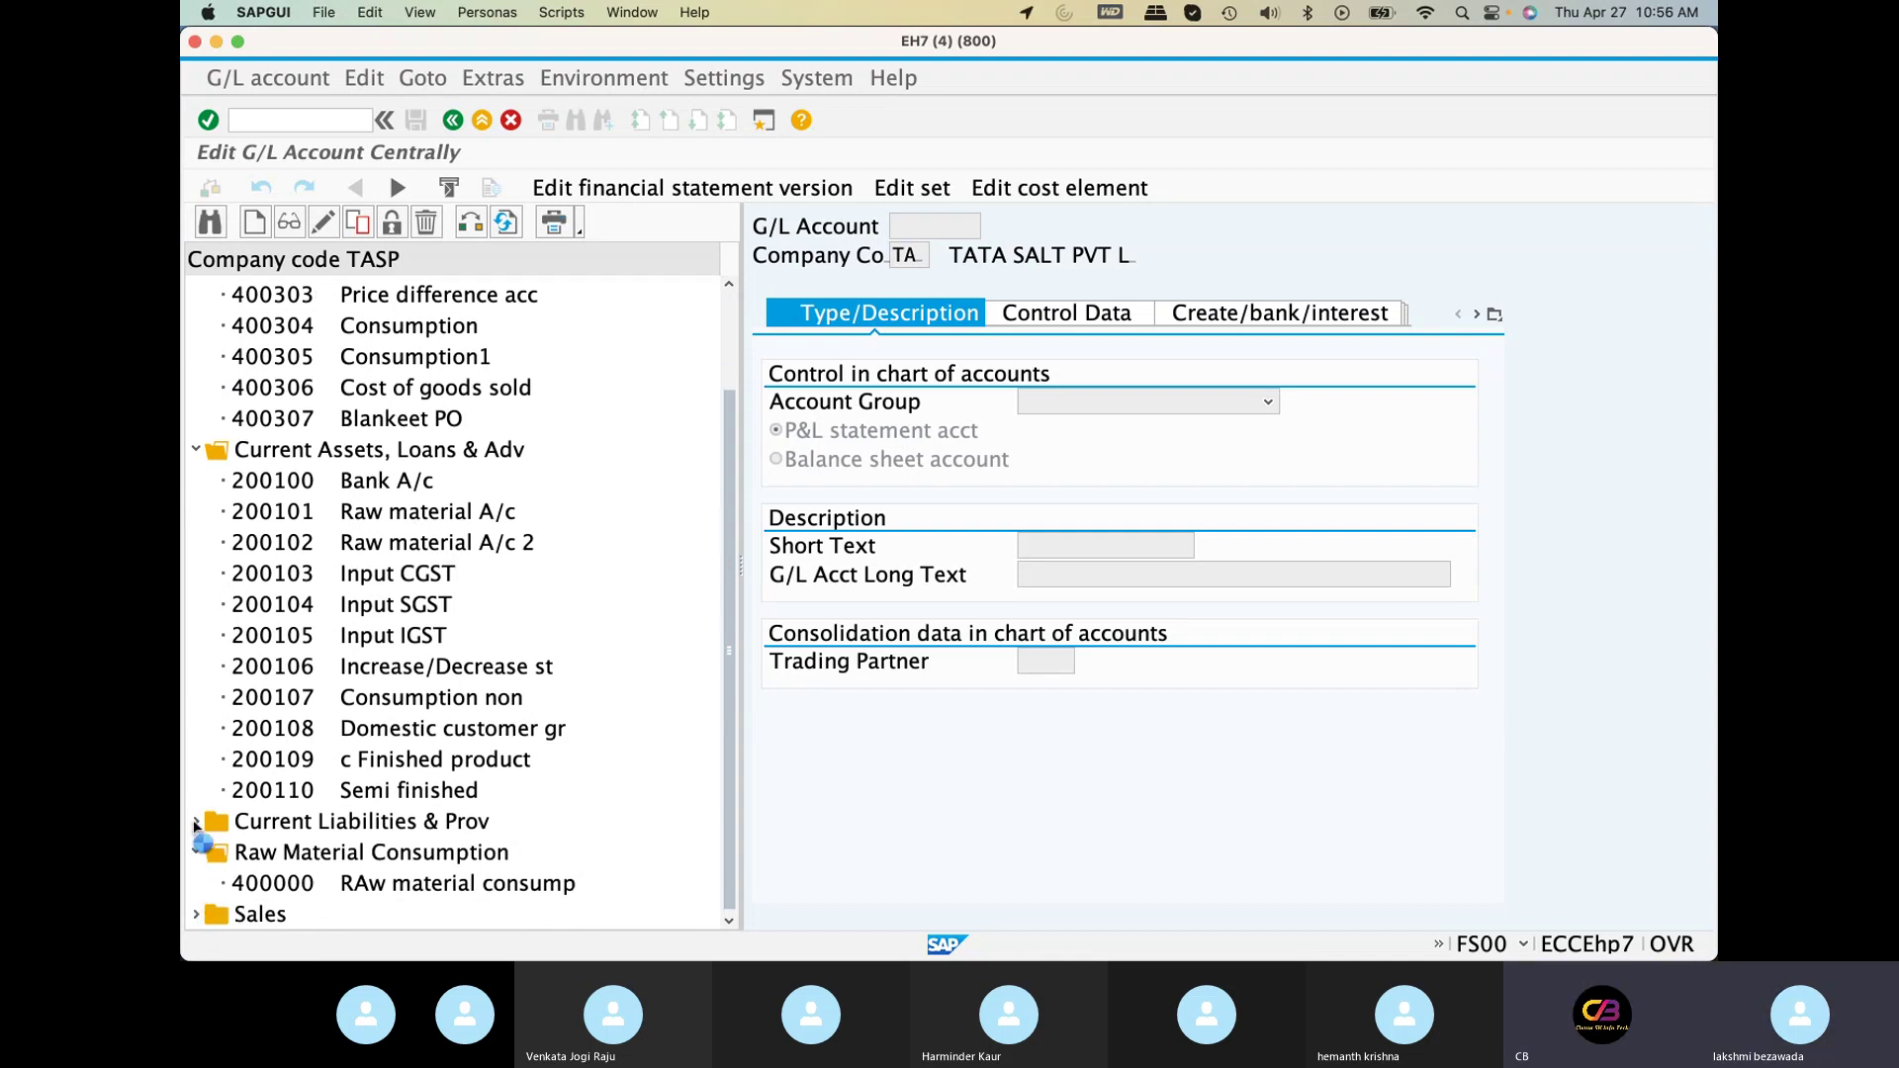
click(196, 822)
scroll(297, 821, down, 5)
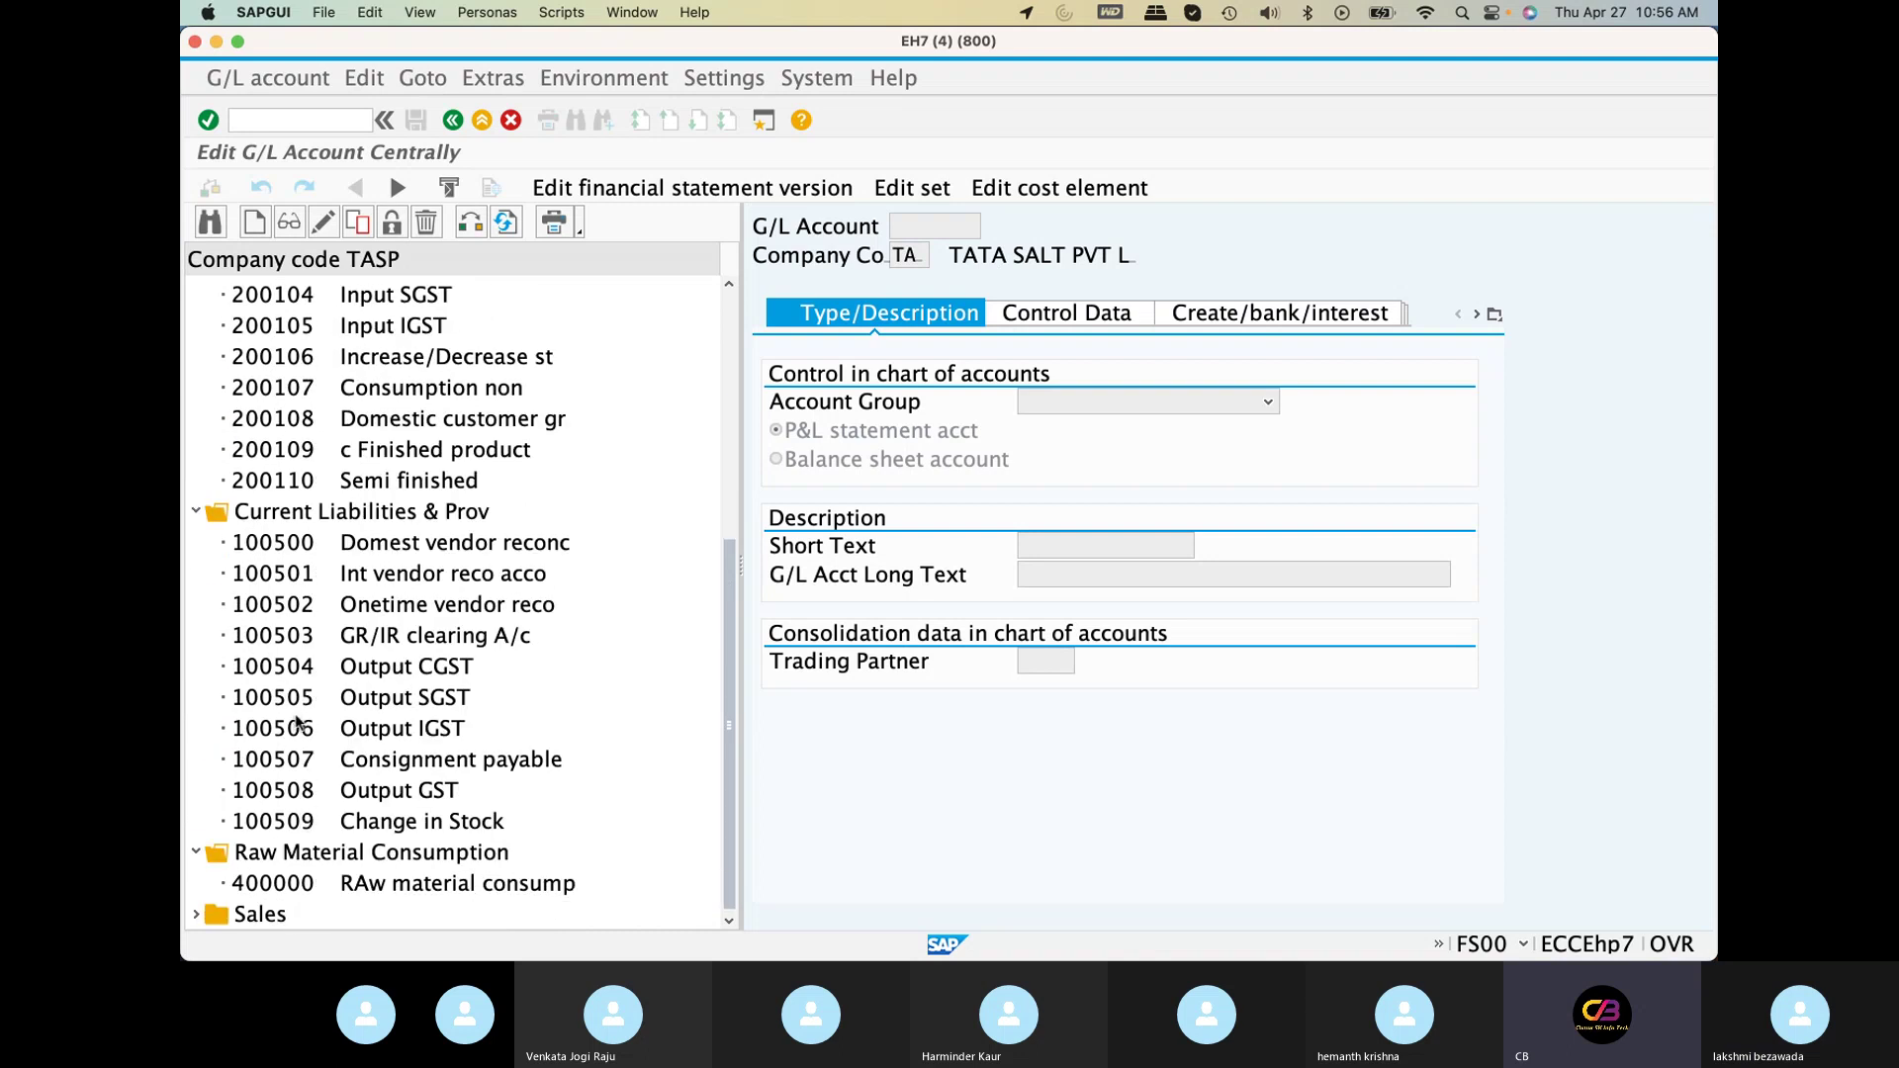
click(285, 636)
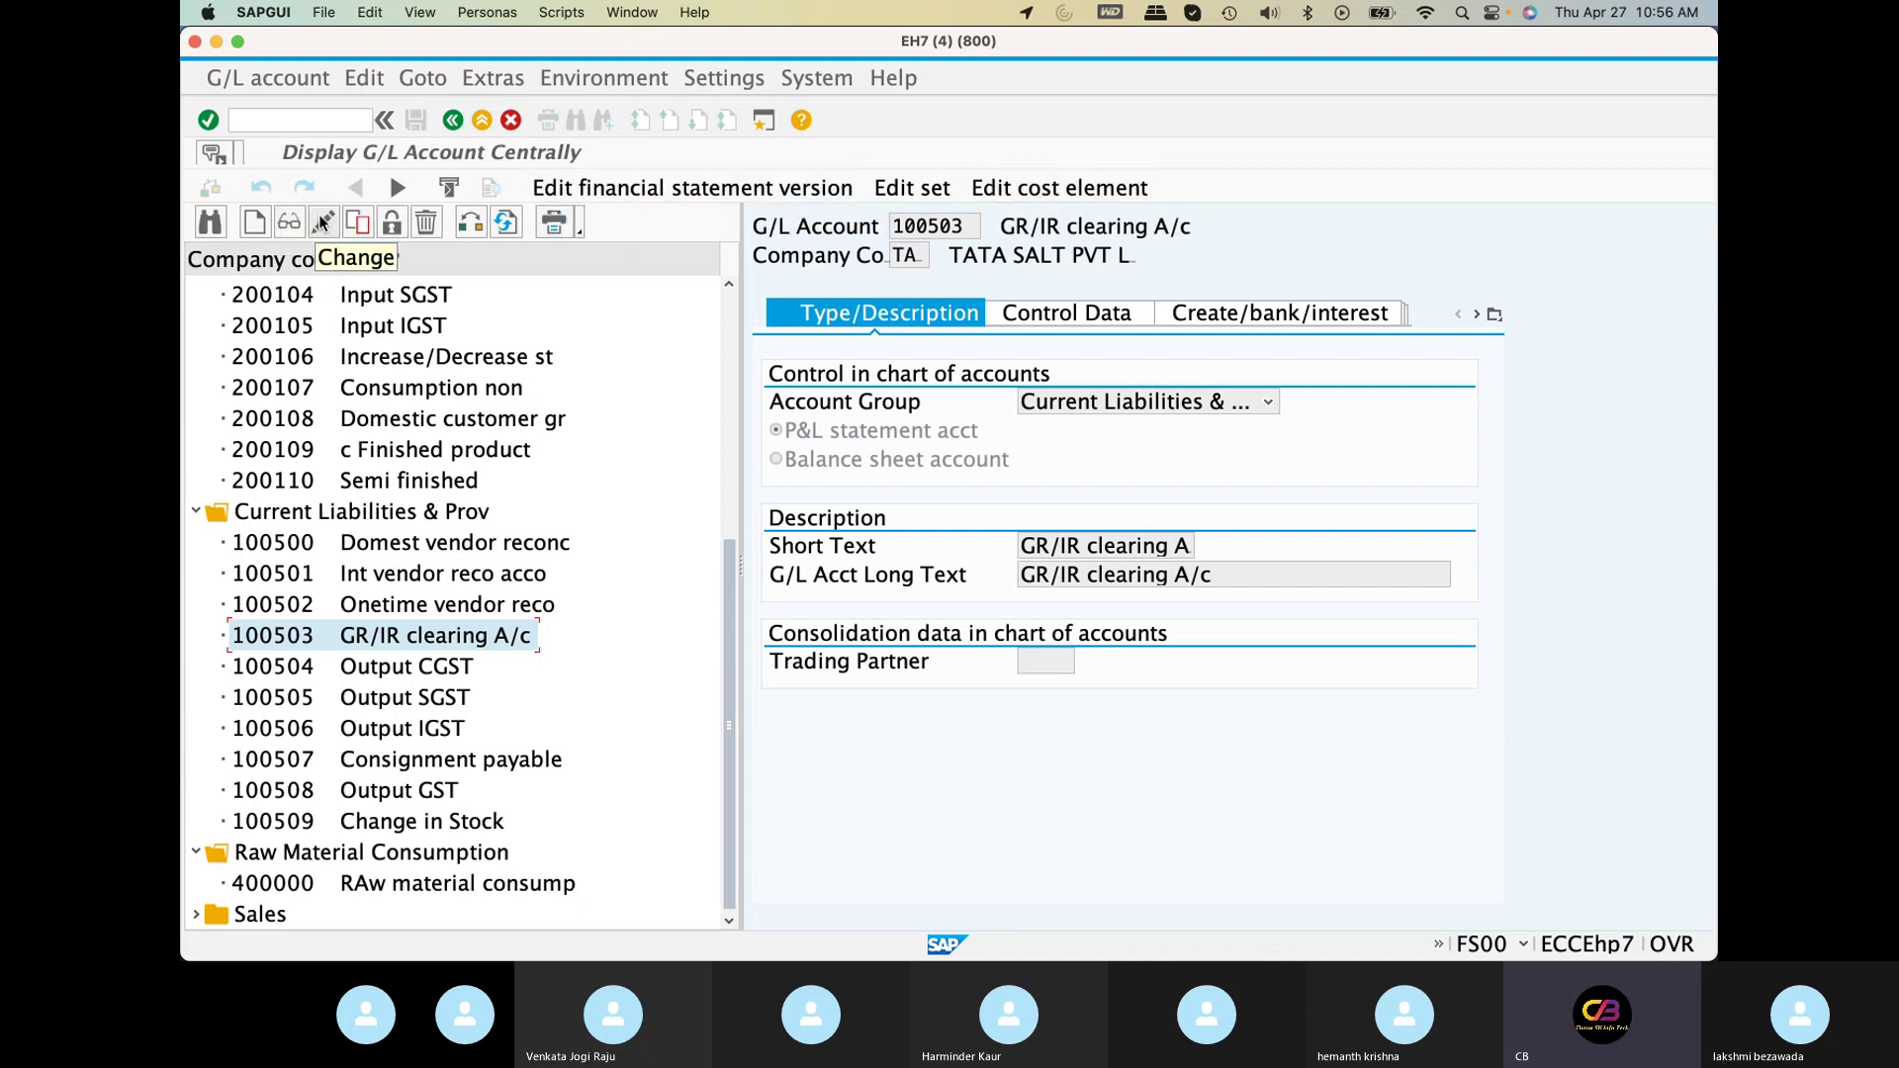
Switch the GR/IR clearing account to change mode and check its control data, including the reconciliation account setting
click(319, 219)
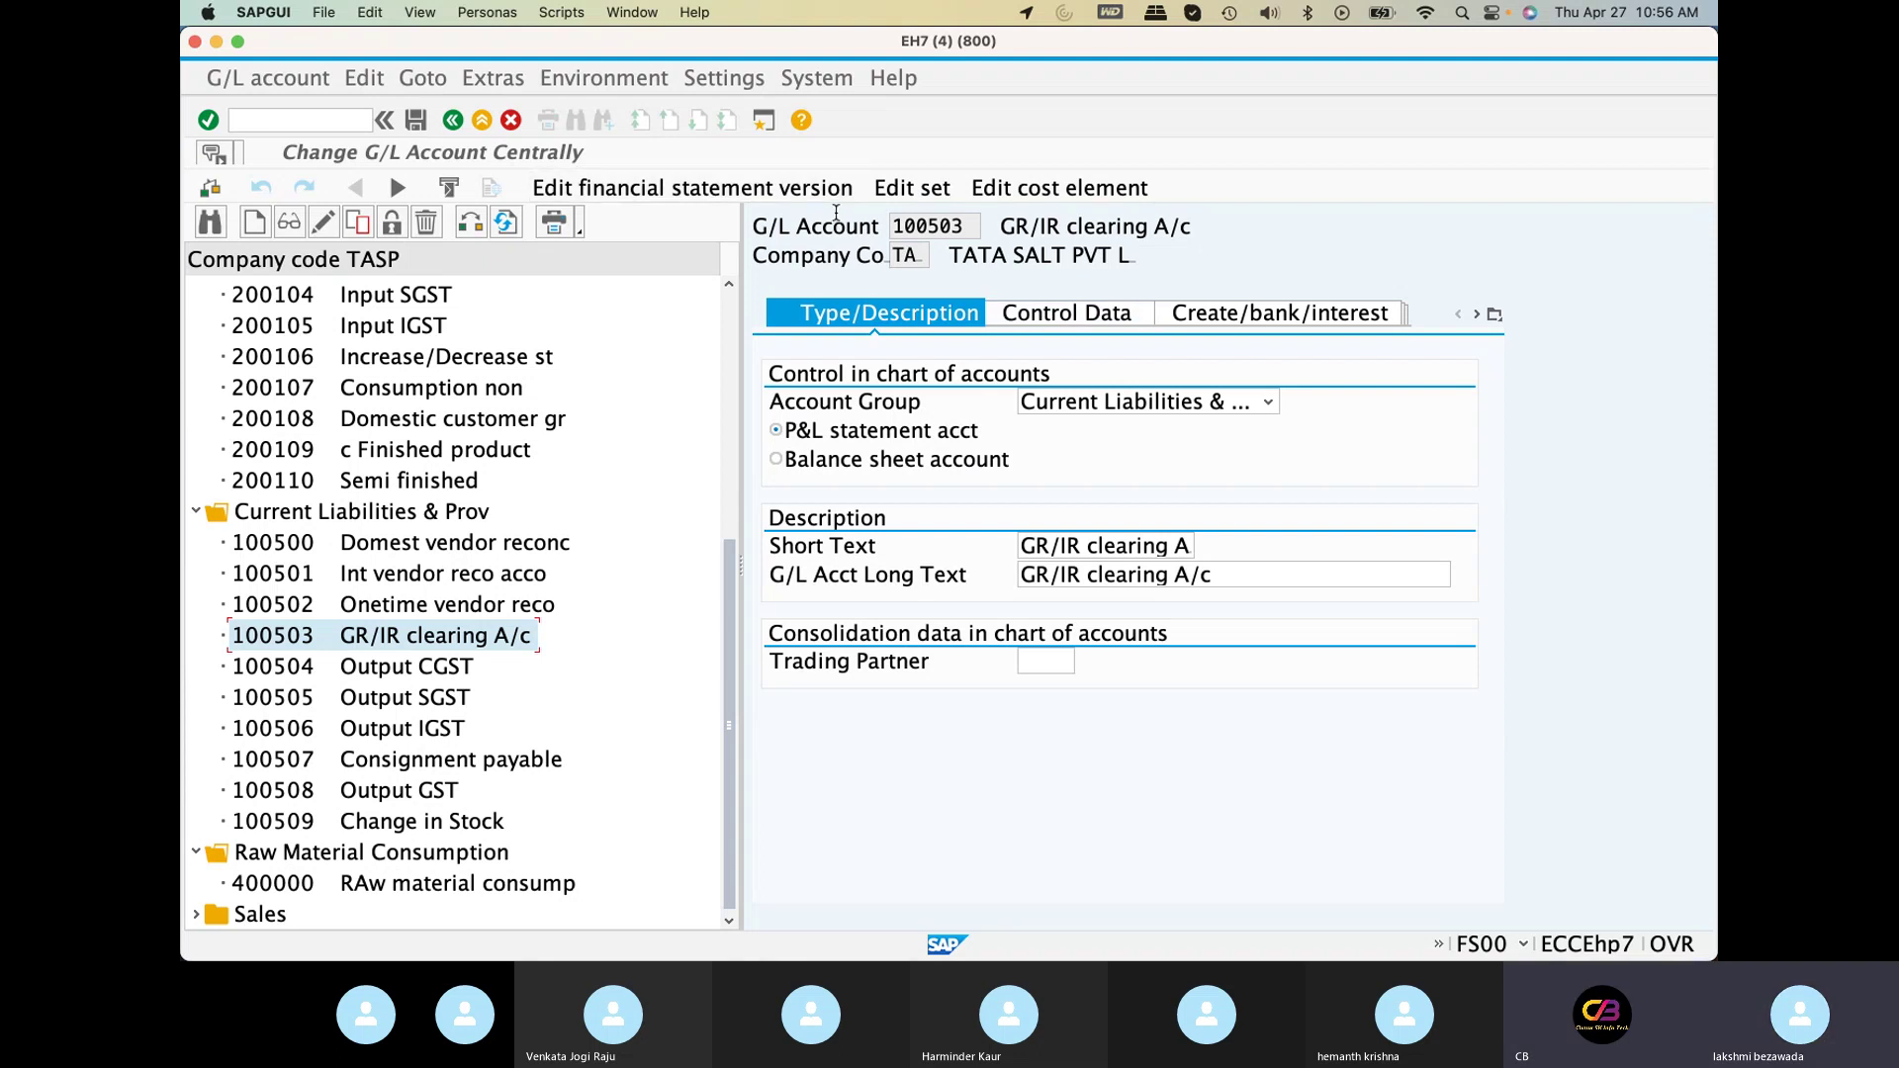
click(1026, 313)
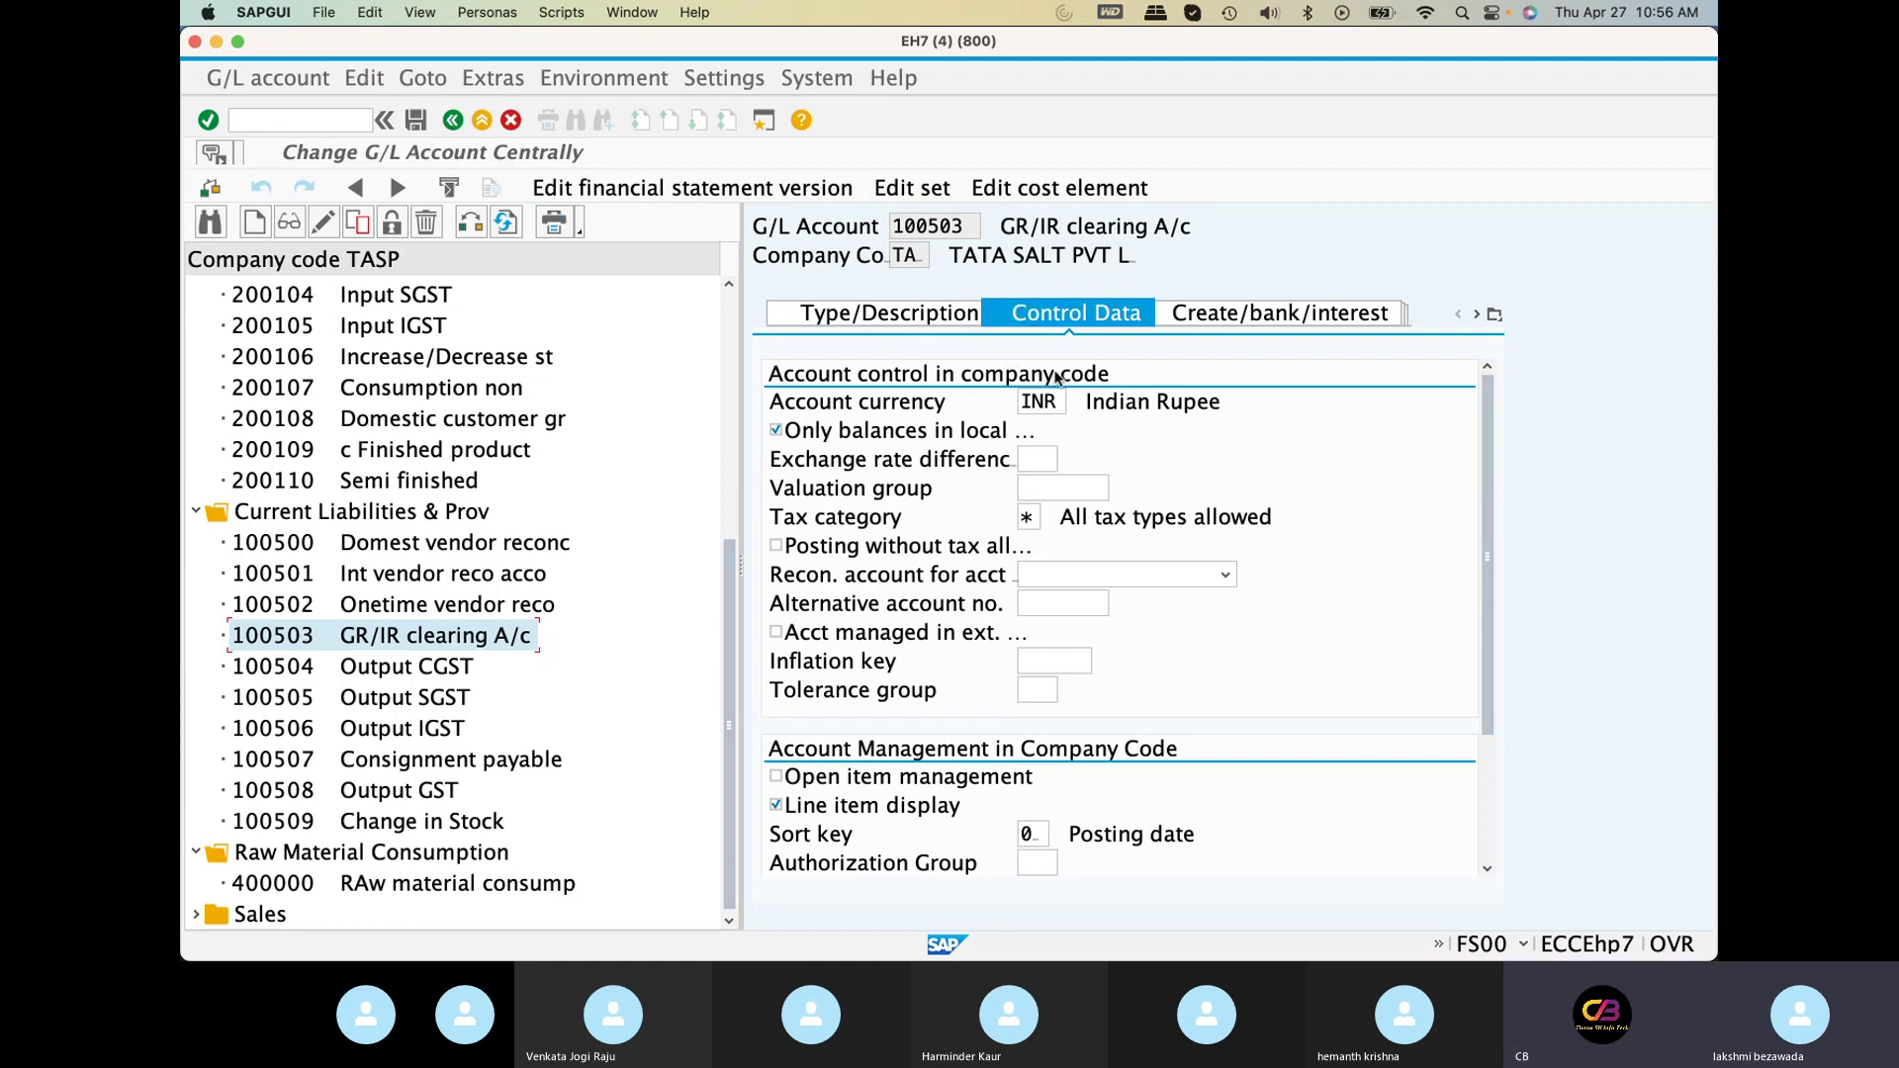
click(1224, 574)
click(1322, 524)
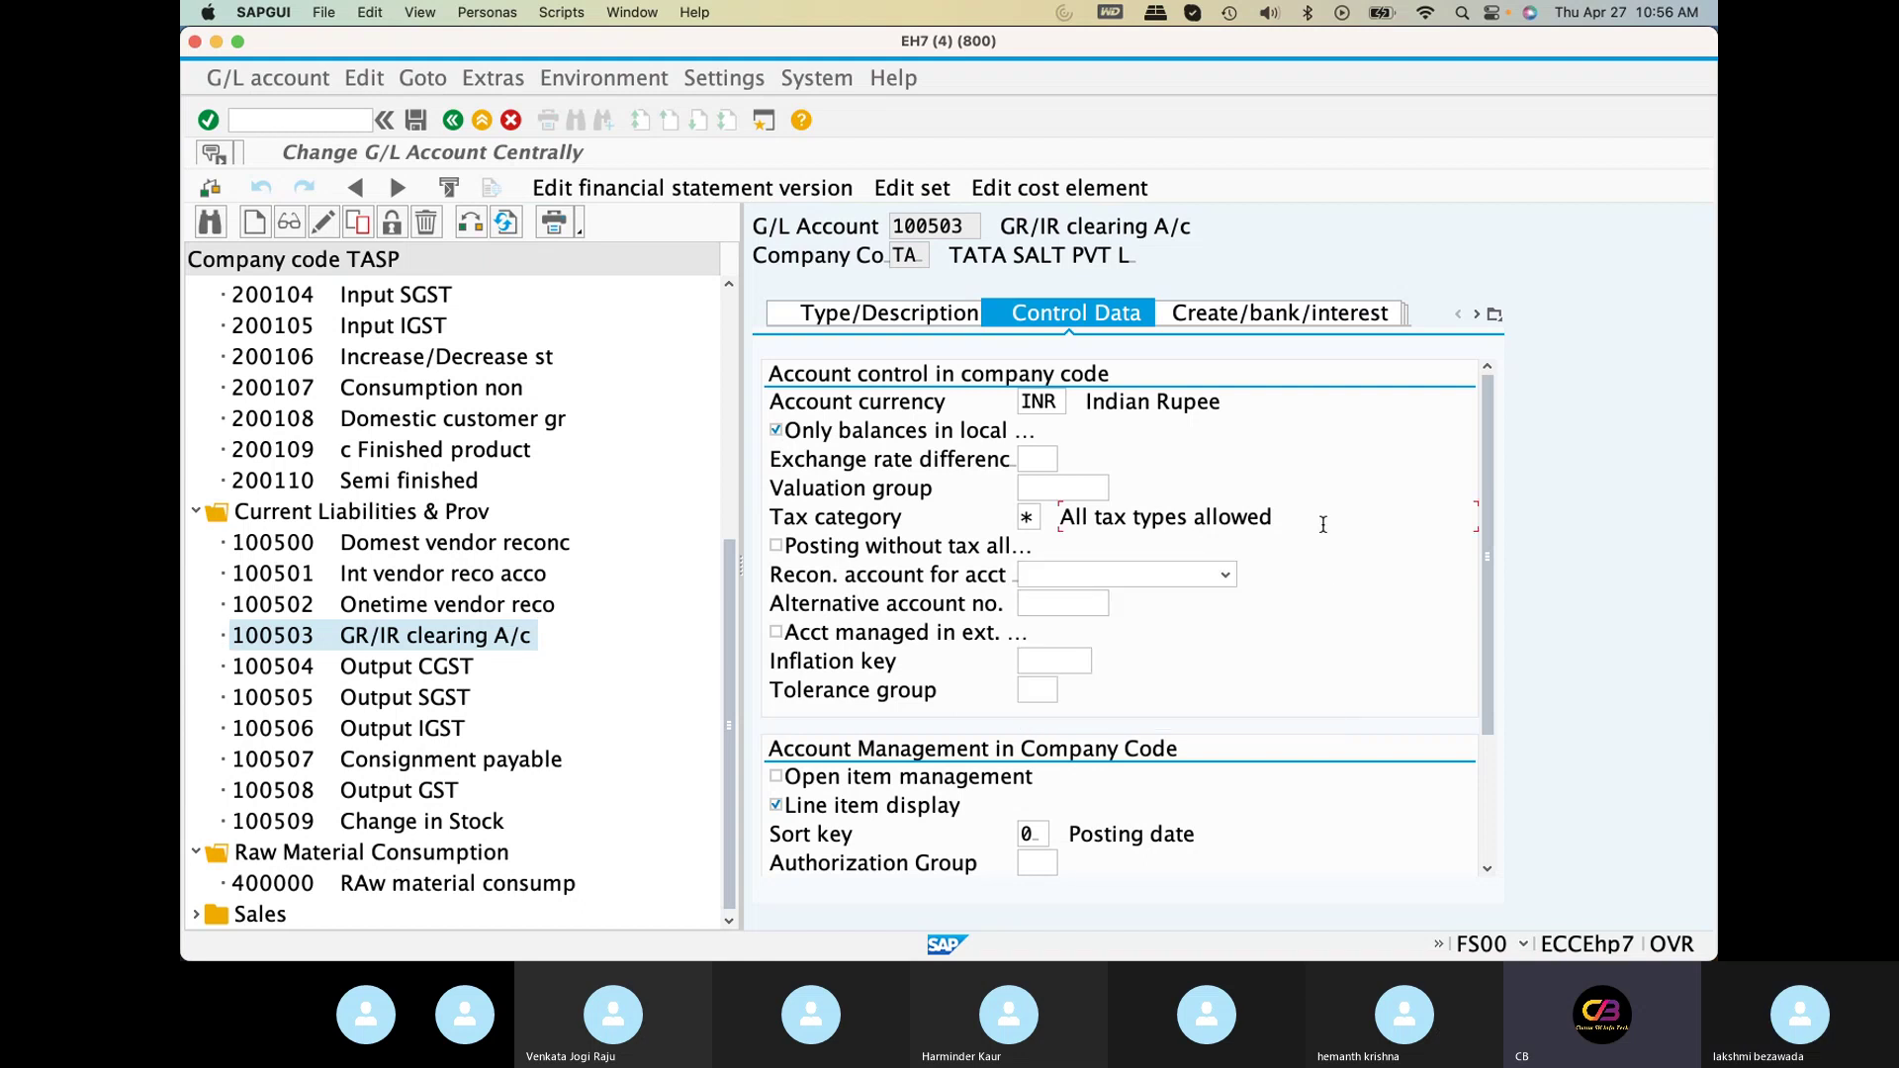
Return to the incoming invoice and reread the posting error in its verification log
key(super+grave)
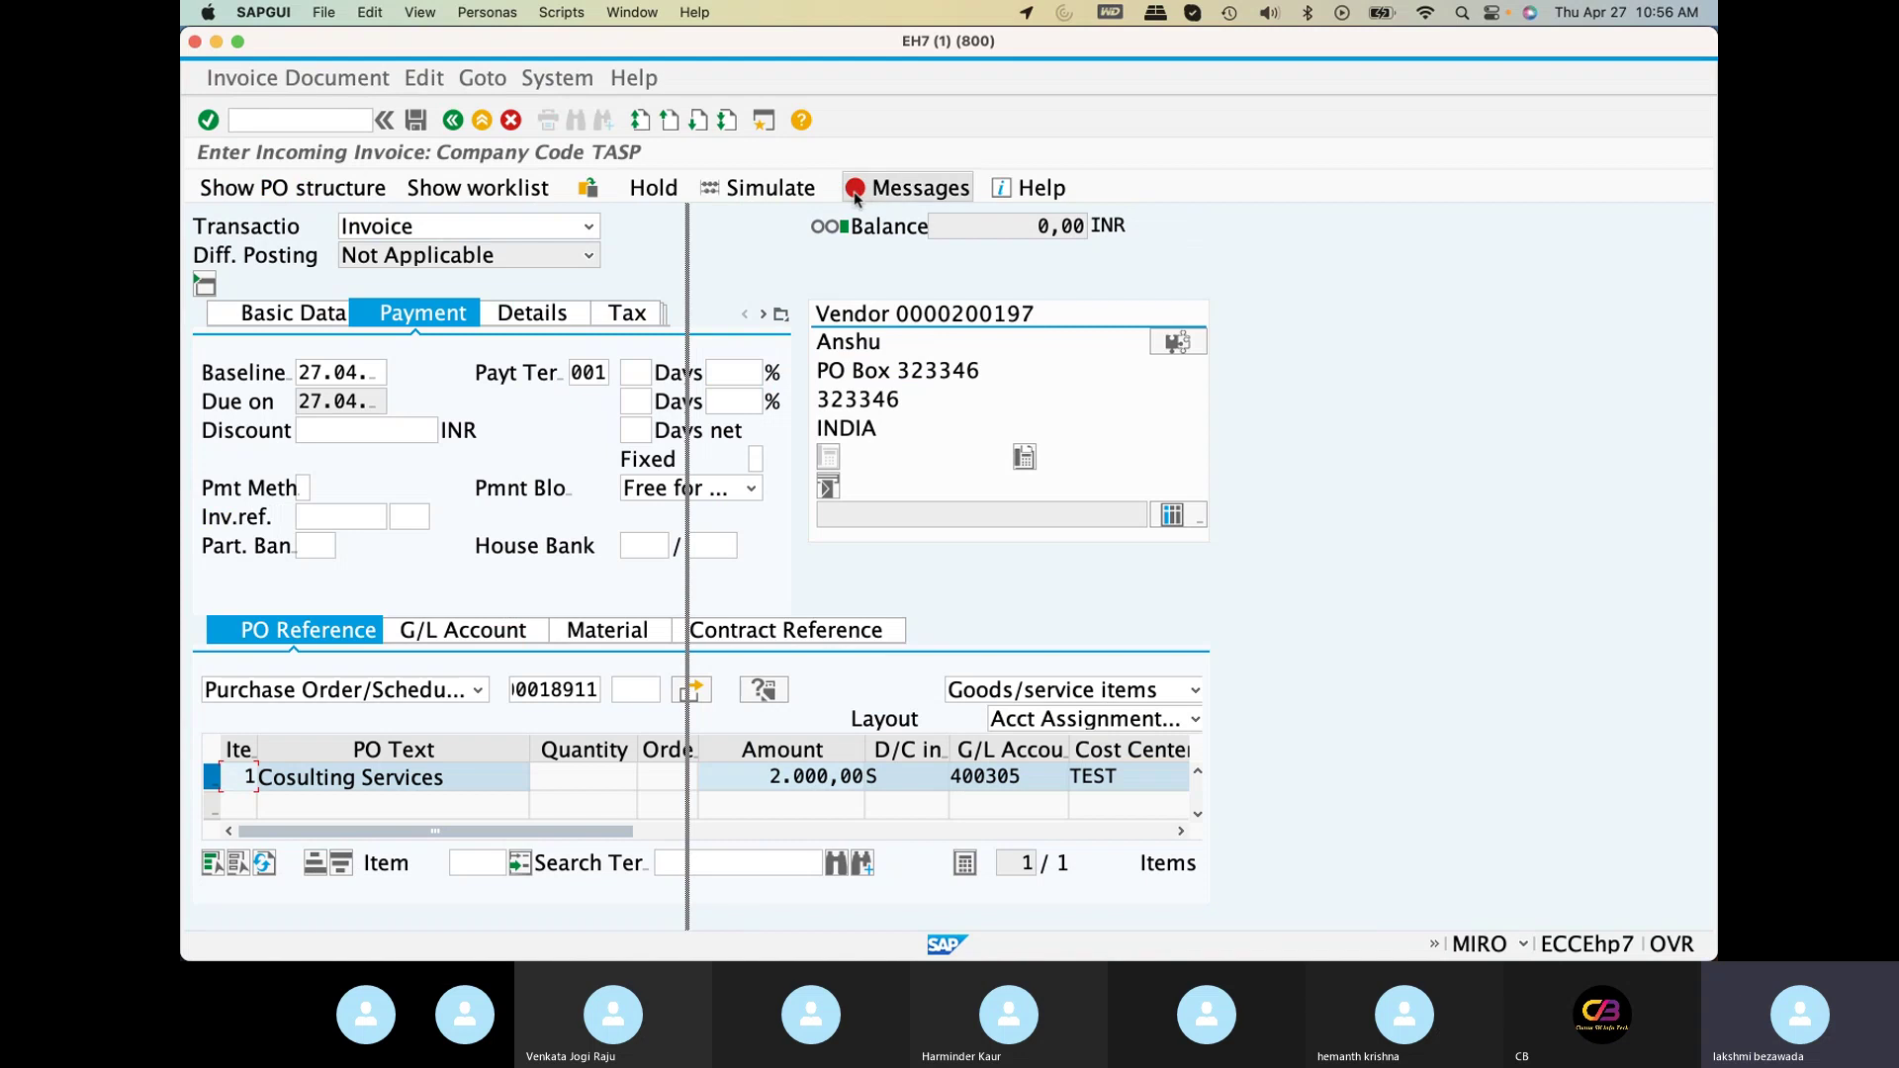
click(852, 188)
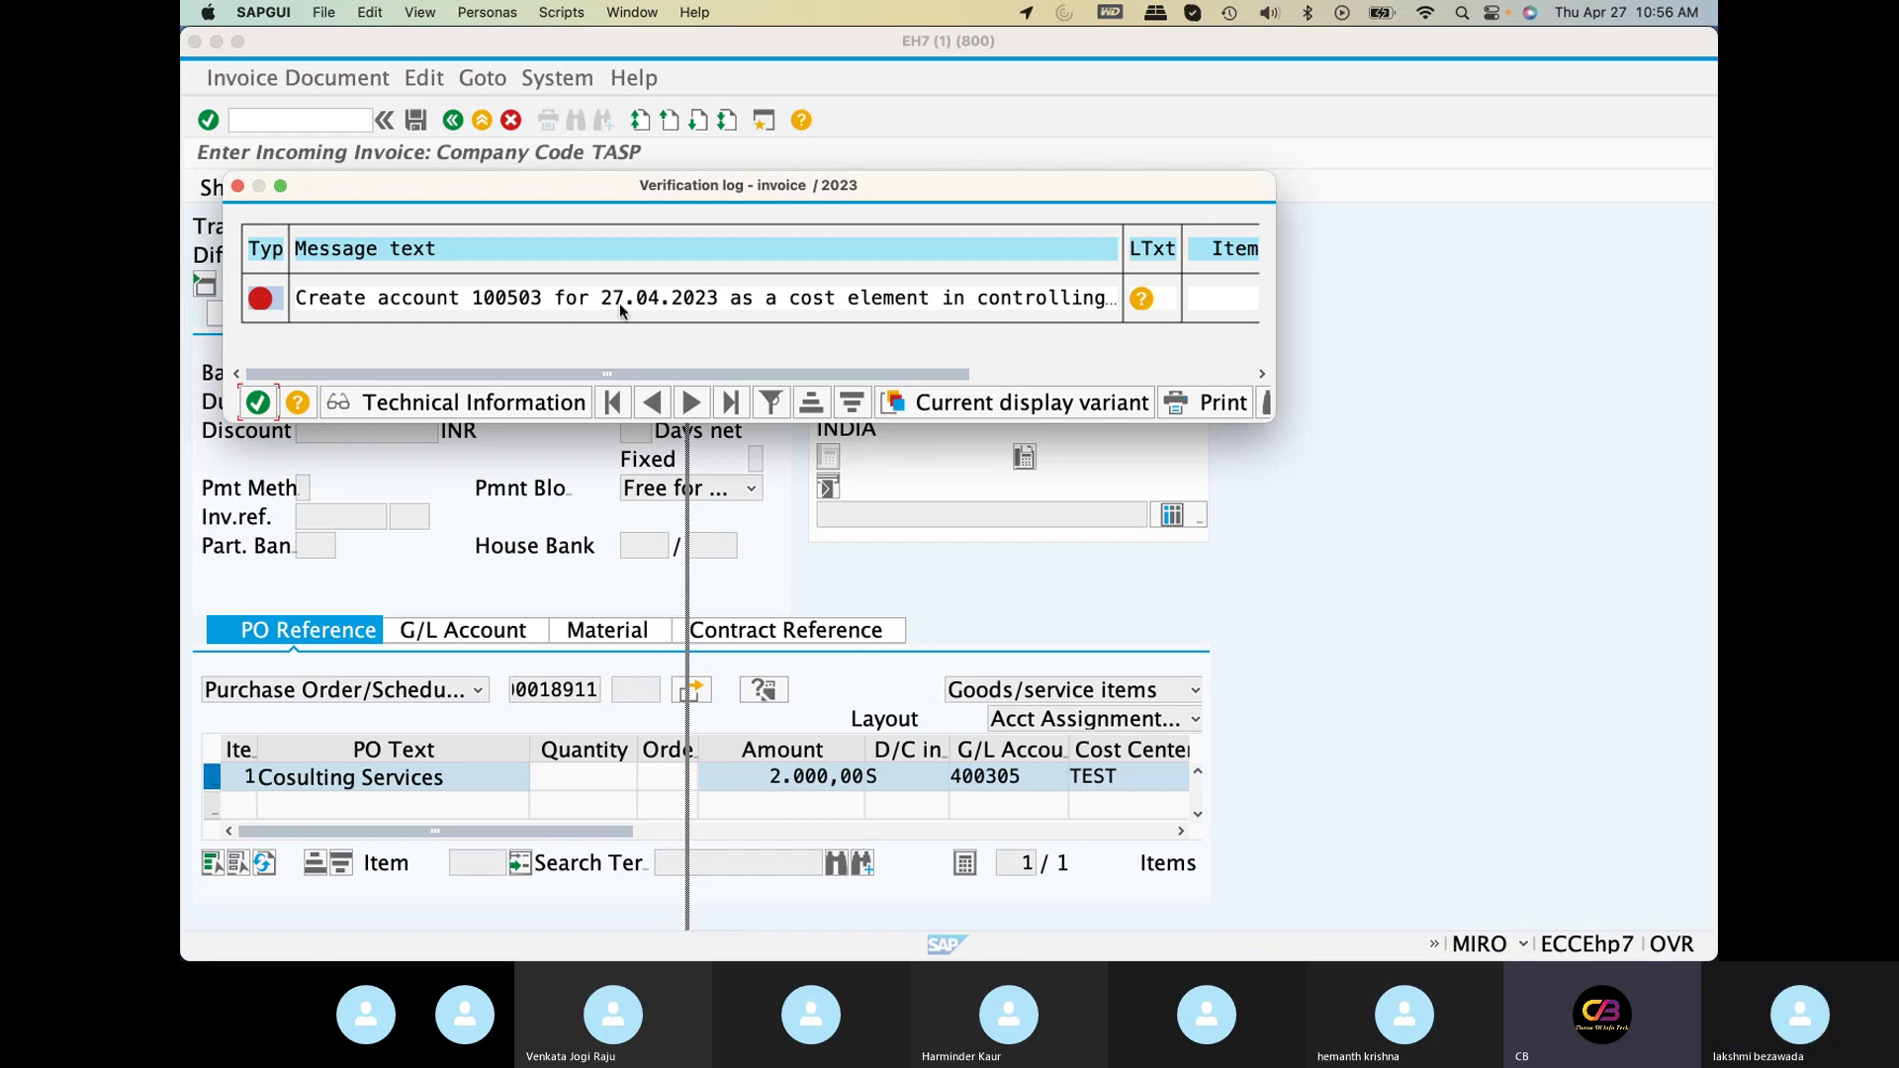
drag(748, 379, 916, 388)
drag(908, 376, 678, 373)
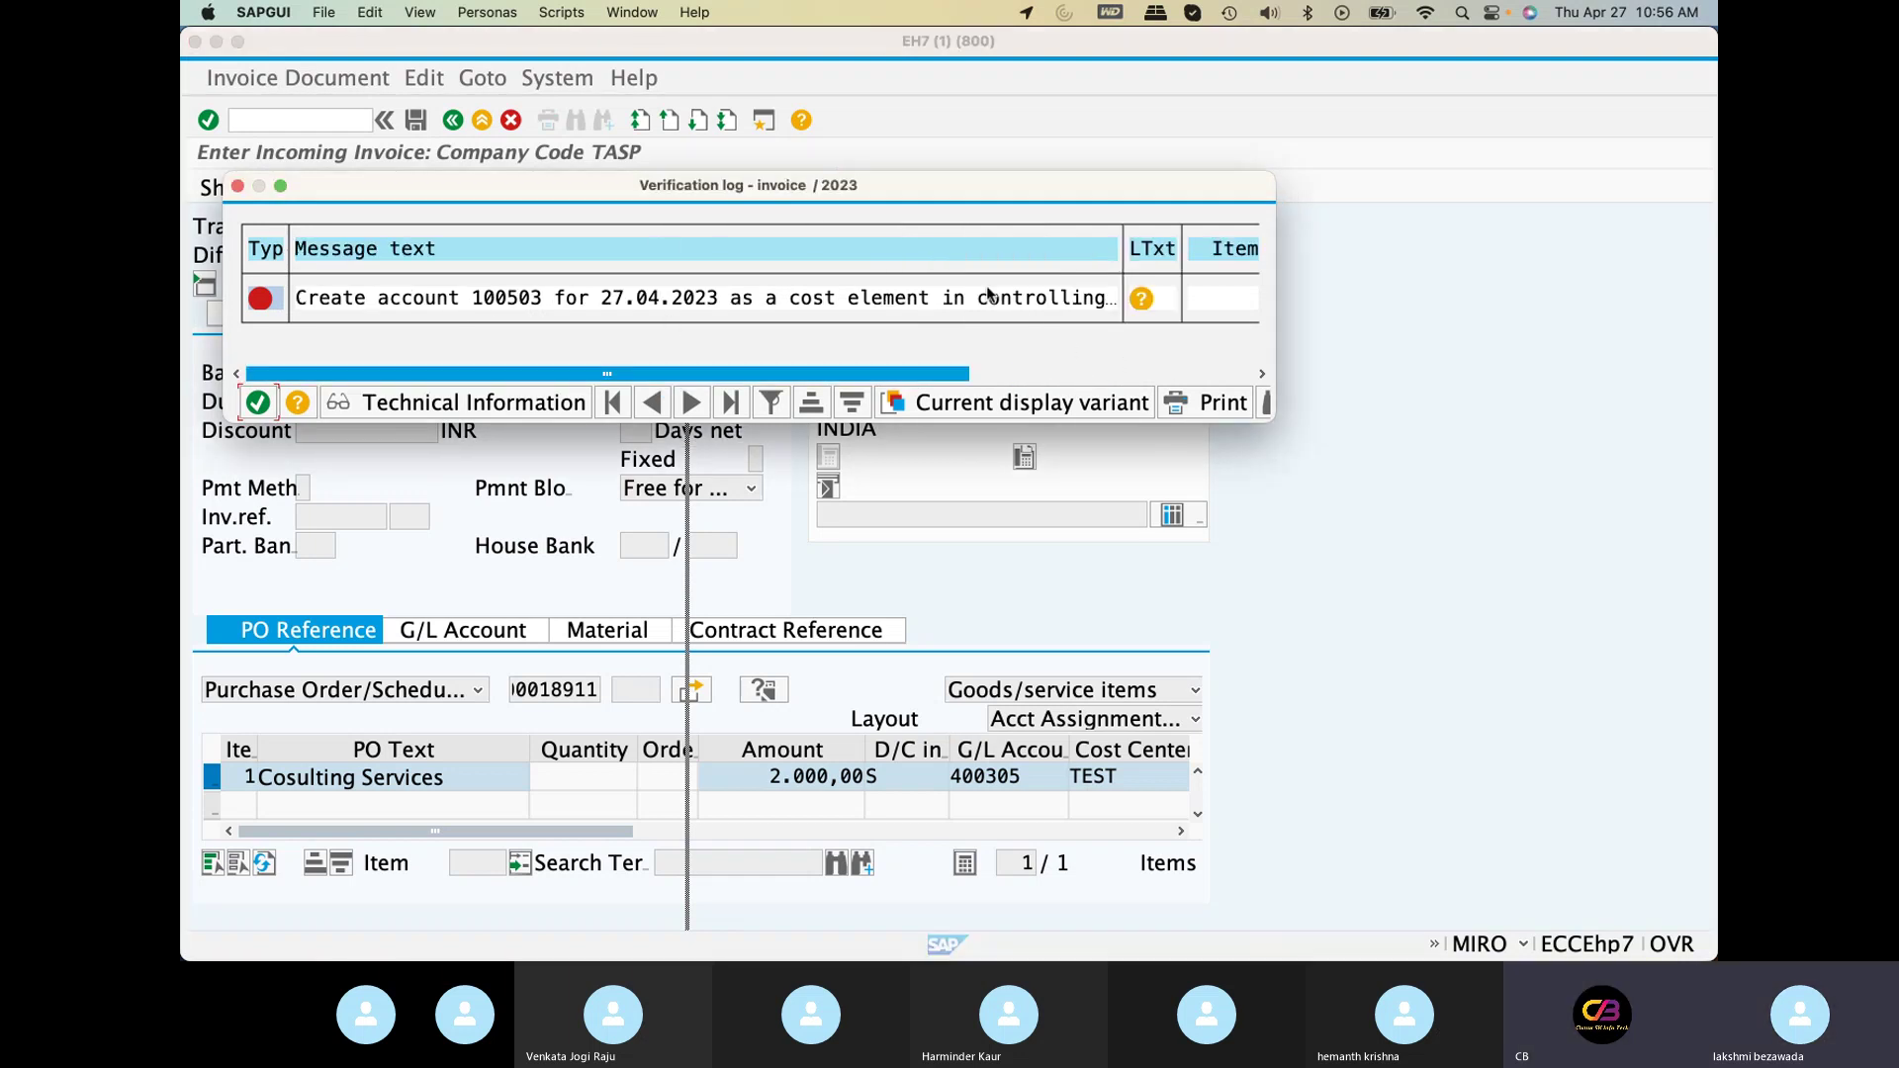
click(237, 187)
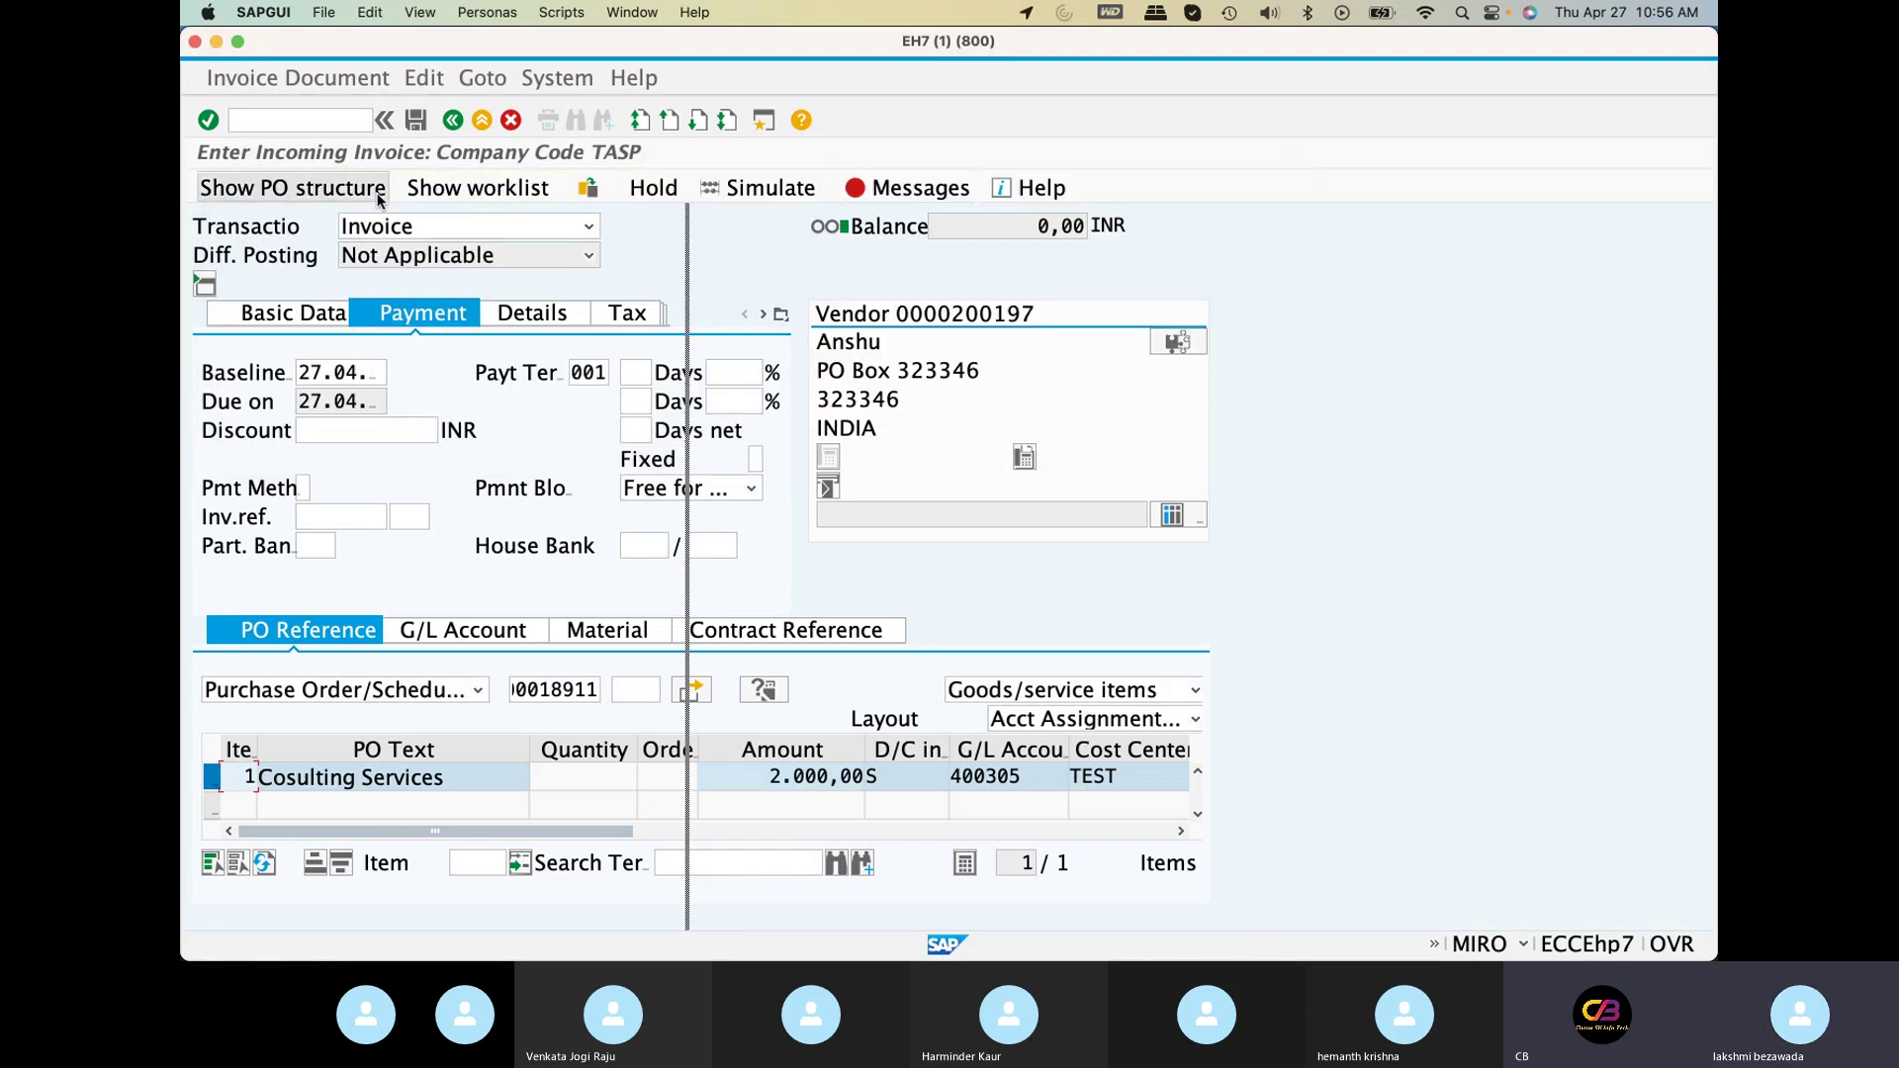
Go back to the GR/IR clearing account and start creating its cost element
key(super+grave)
click(1010, 187)
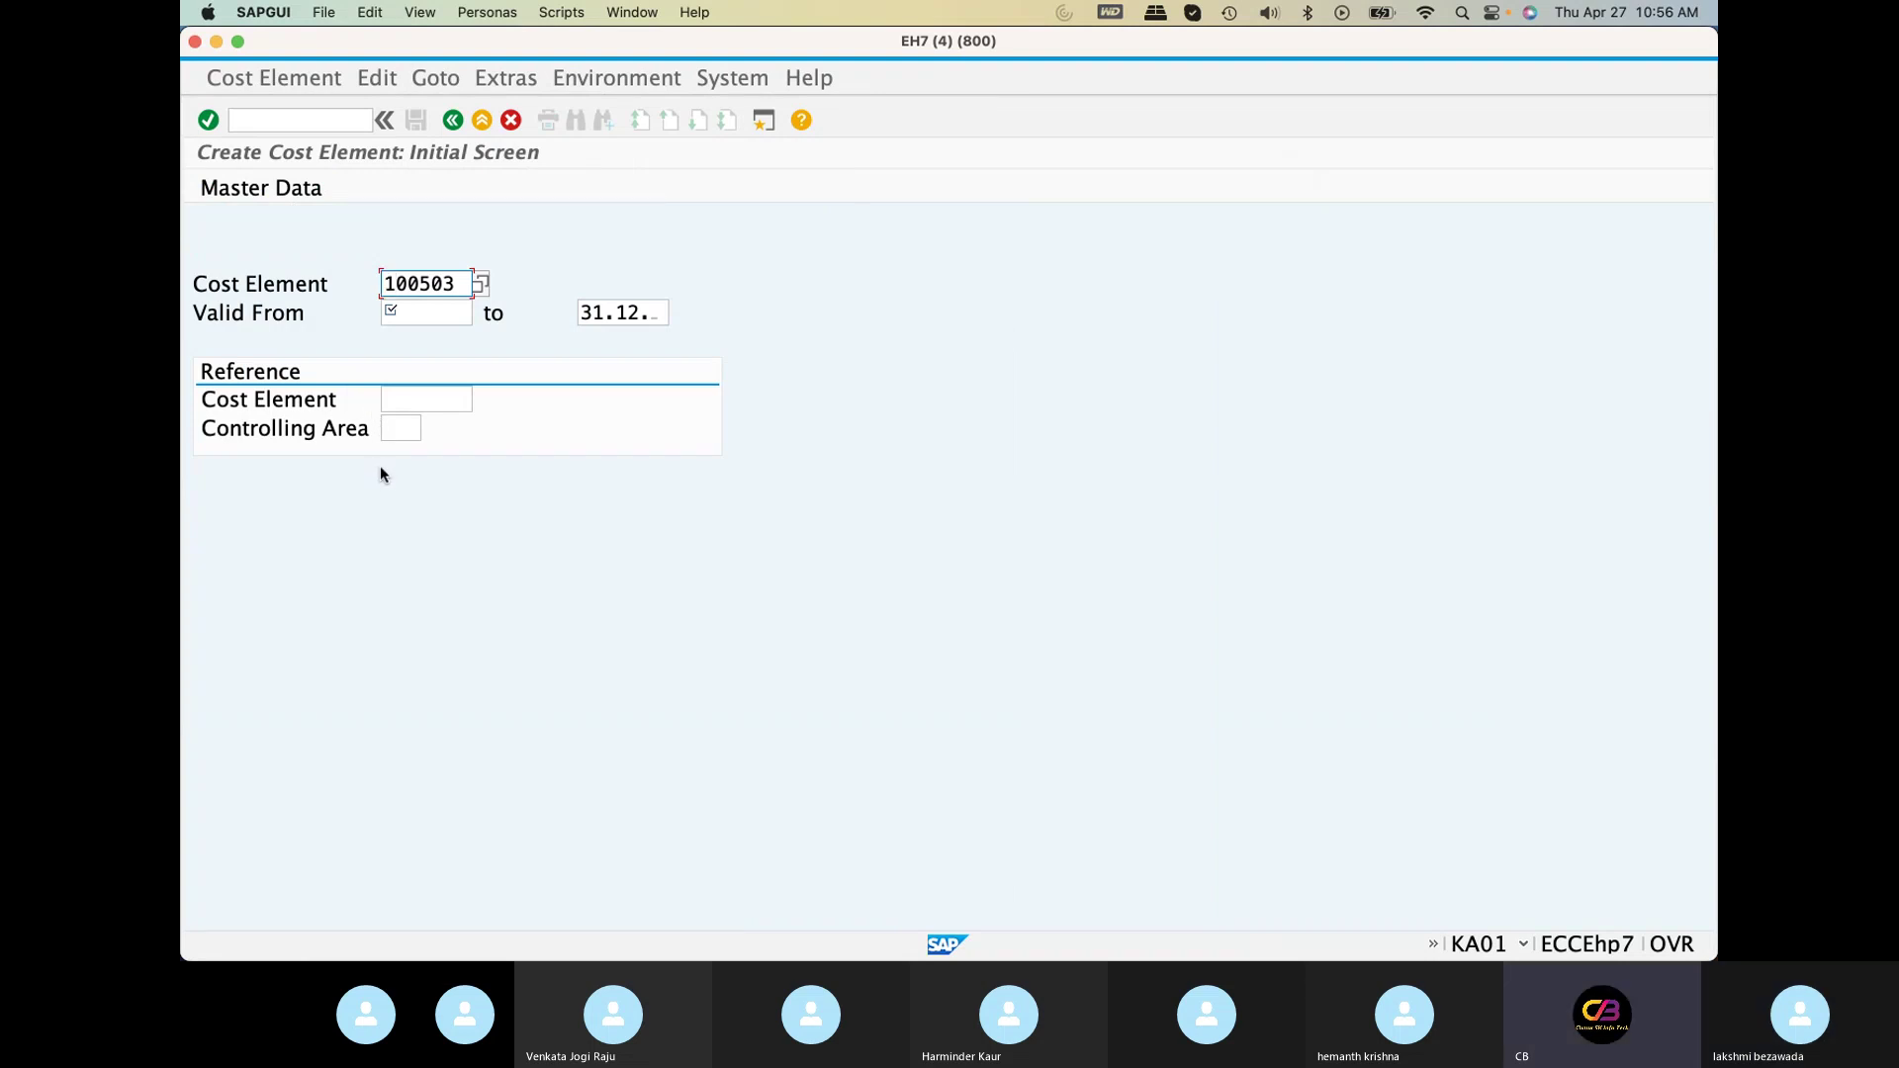
click(431, 315)
text(2)
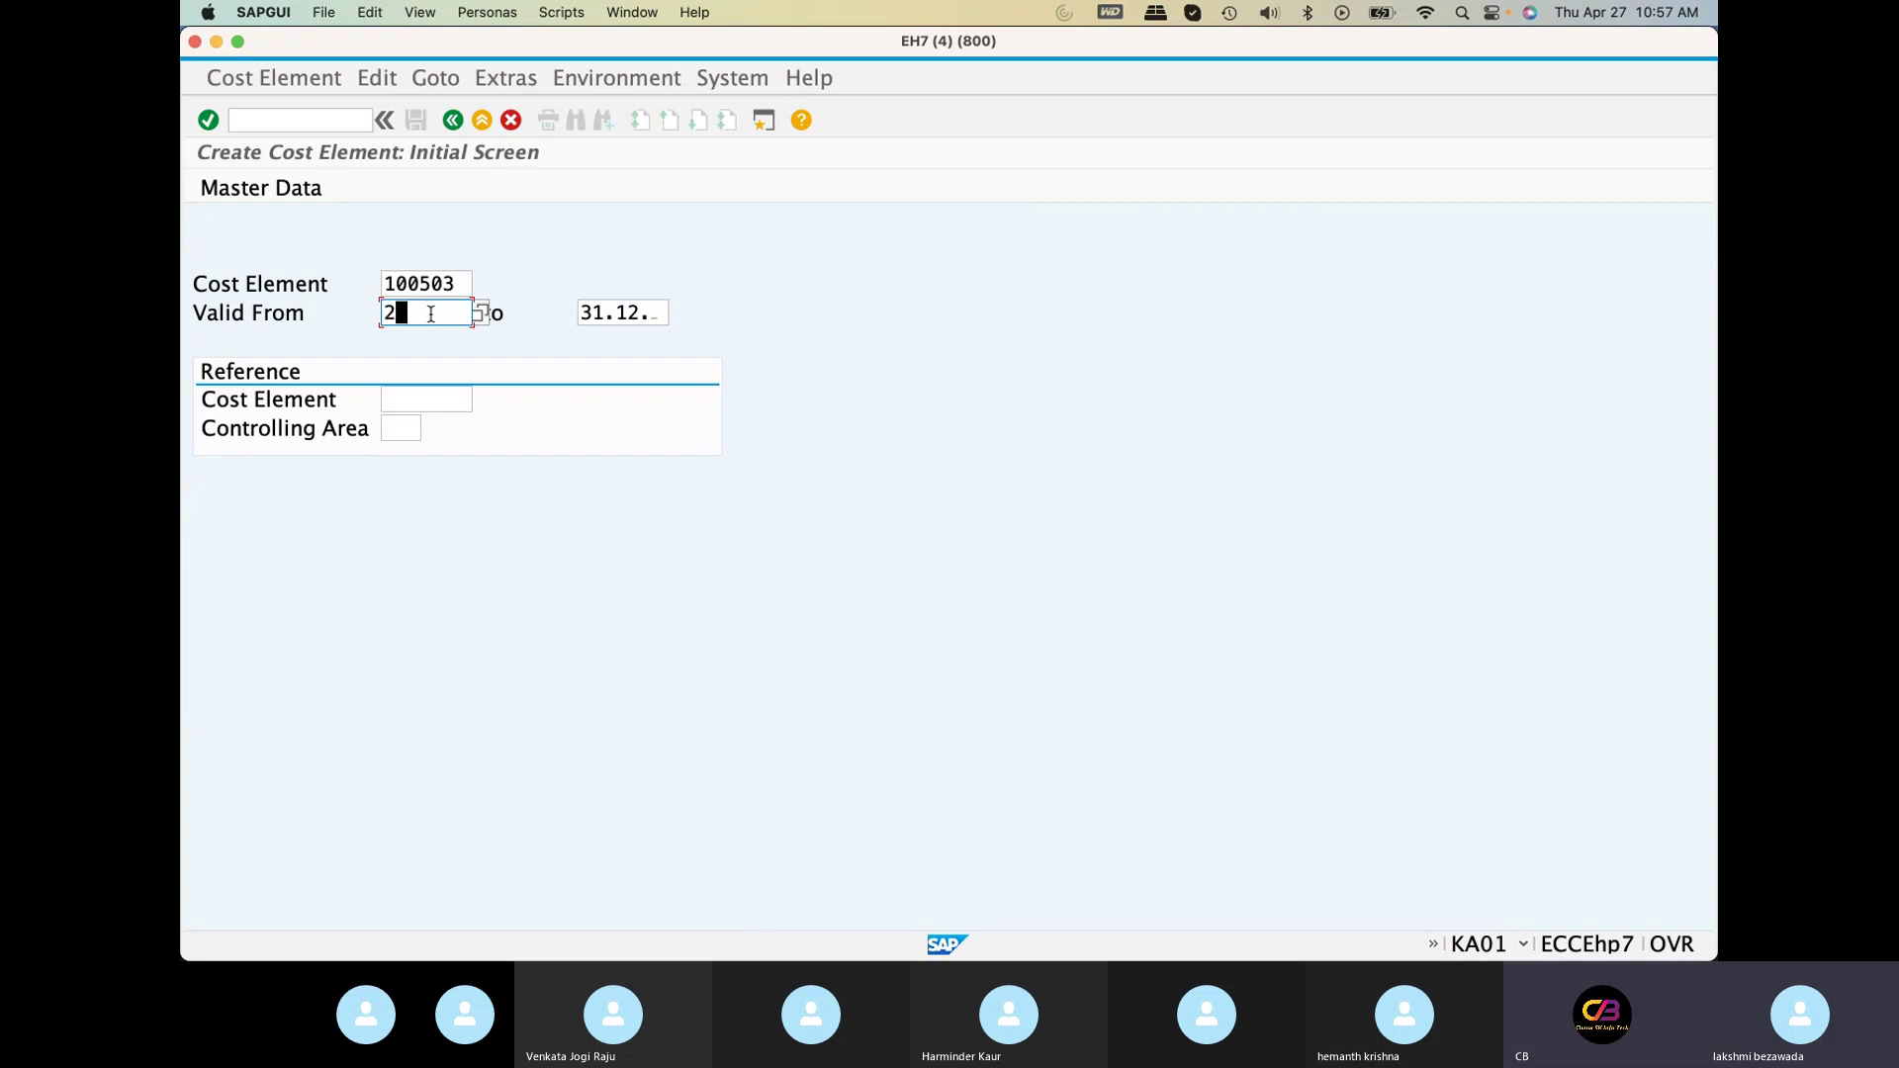
text(7.04.2023)
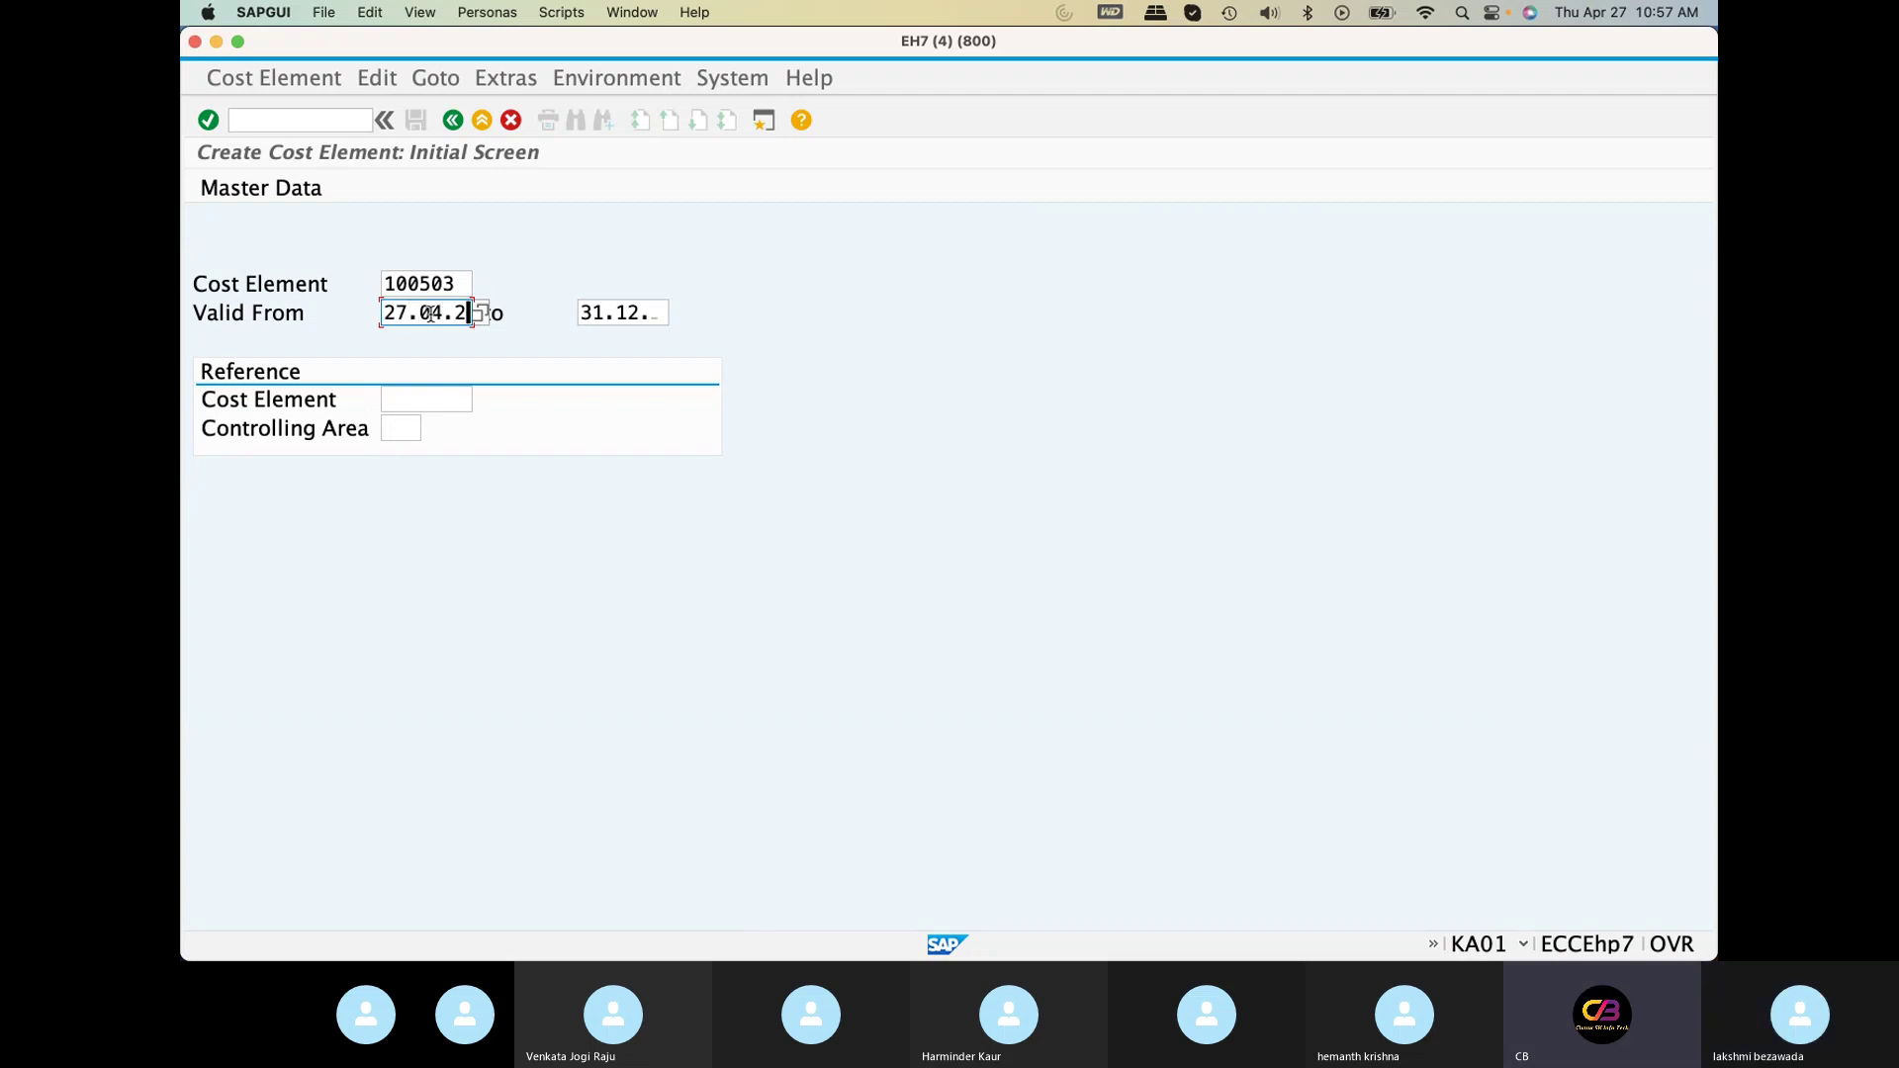
key(BackSpace)
key(BackSpace)
key(BackSpace)
key(BackSpace)
key(BackSpace)
key(BackSpace)
key(BackSpace)
key(BackSpace)
key(BackSpace)
key(BackSpace)
Set the cost element's validity start to 01.04.2023, keep the proposed end date, and continue to its basic data
text(01.04)
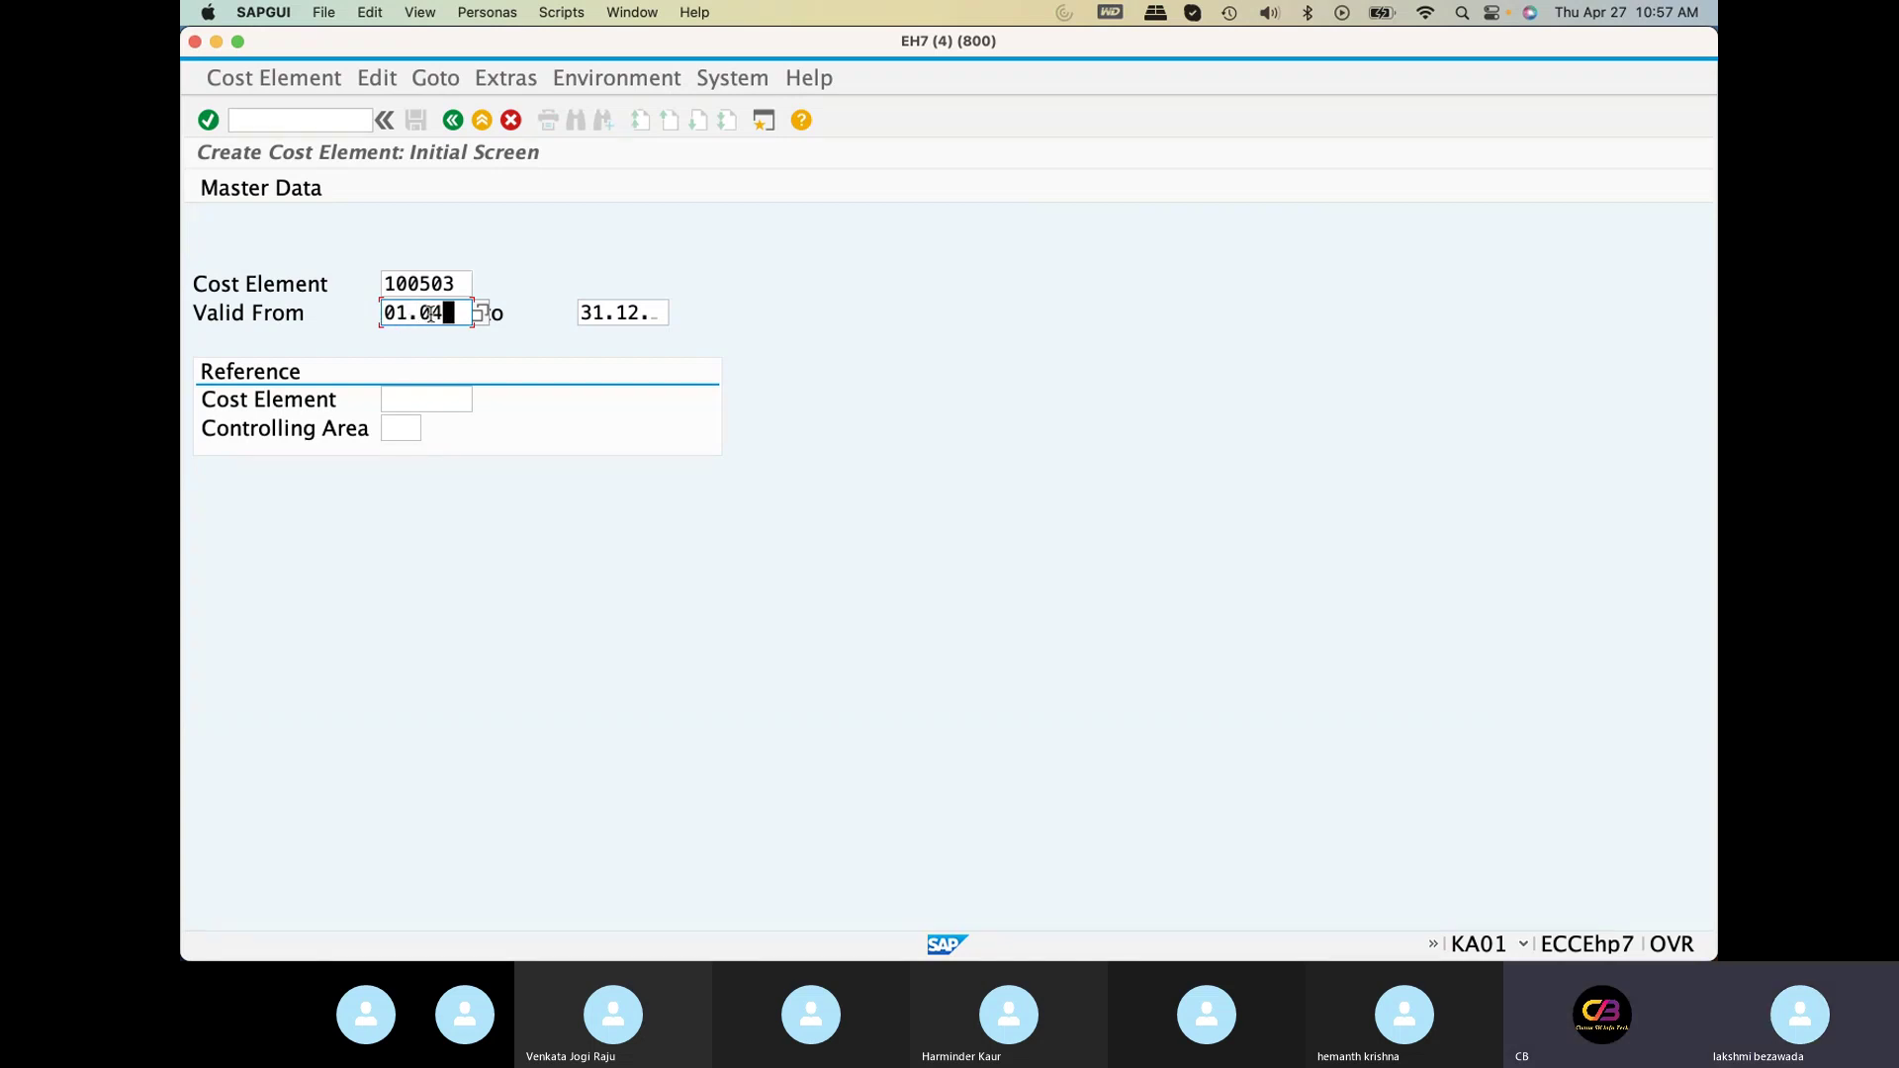
text(.2023)
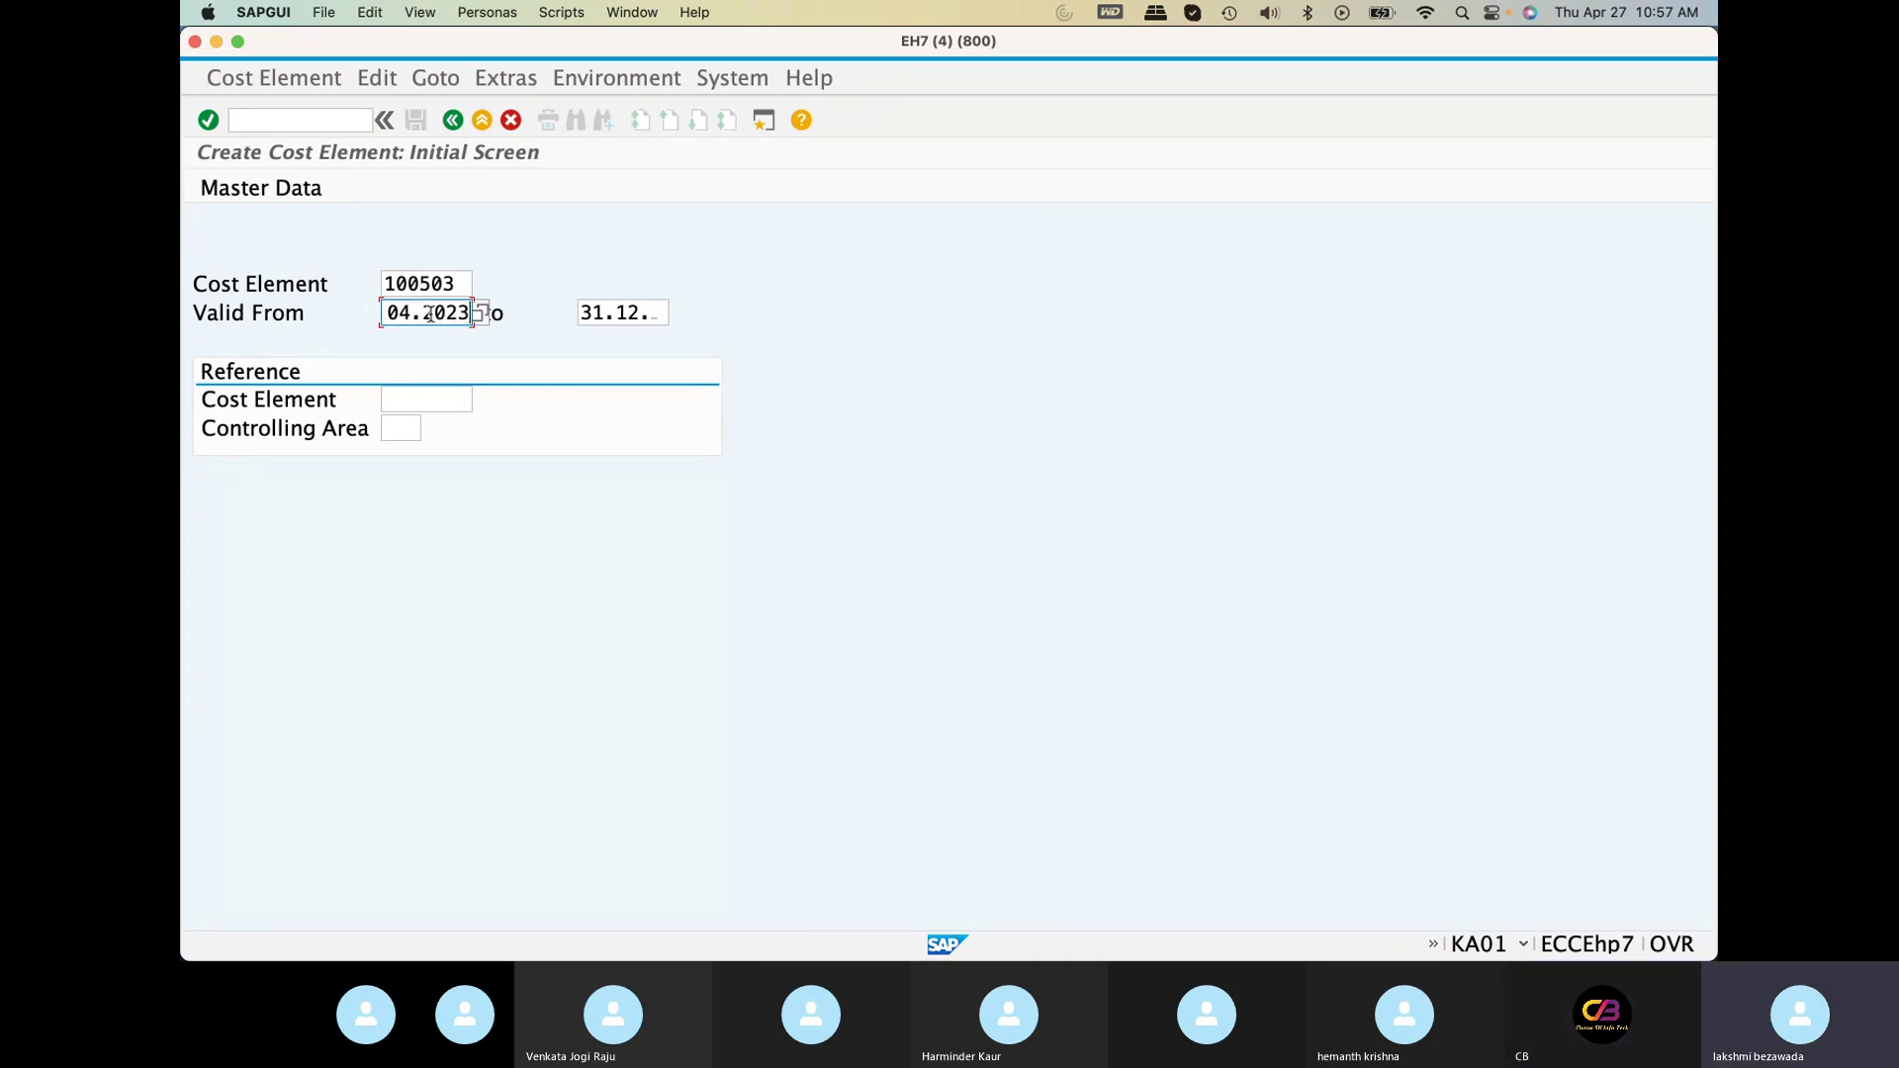
click(633, 313)
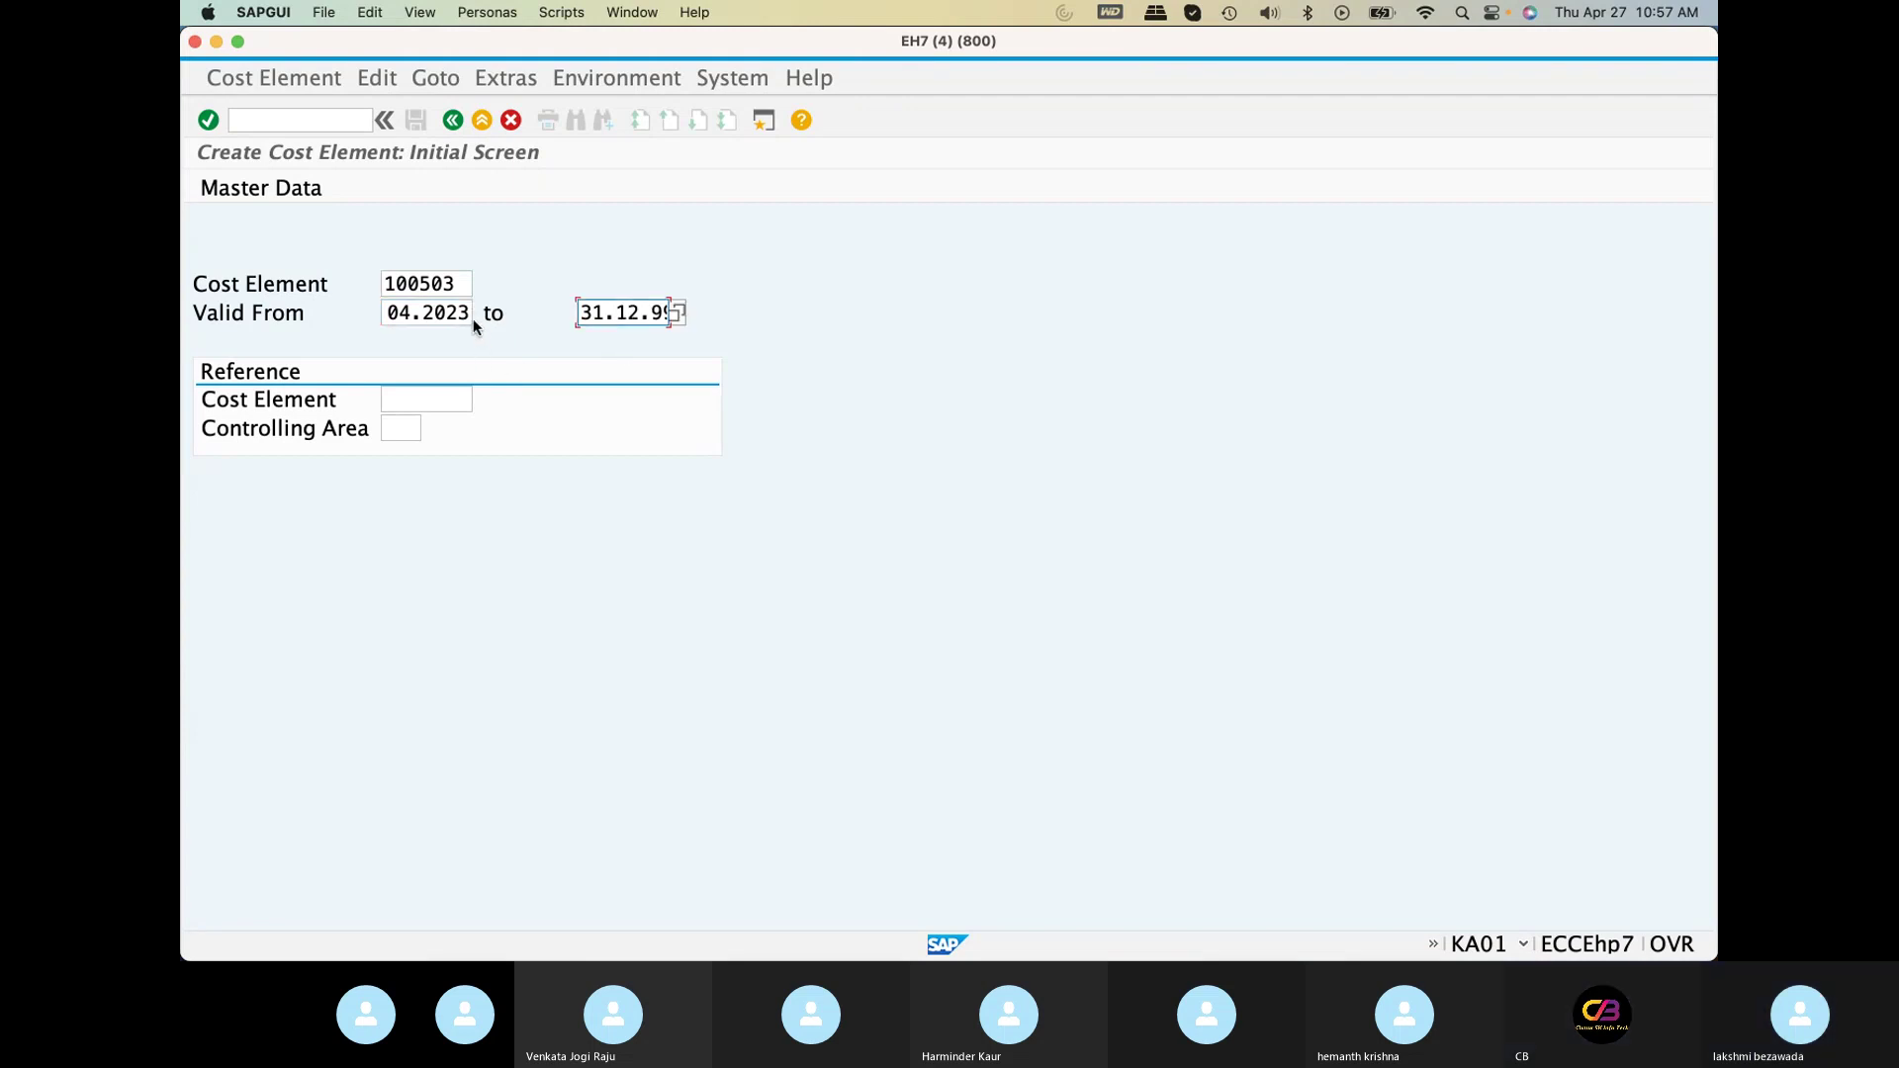
key(Return)
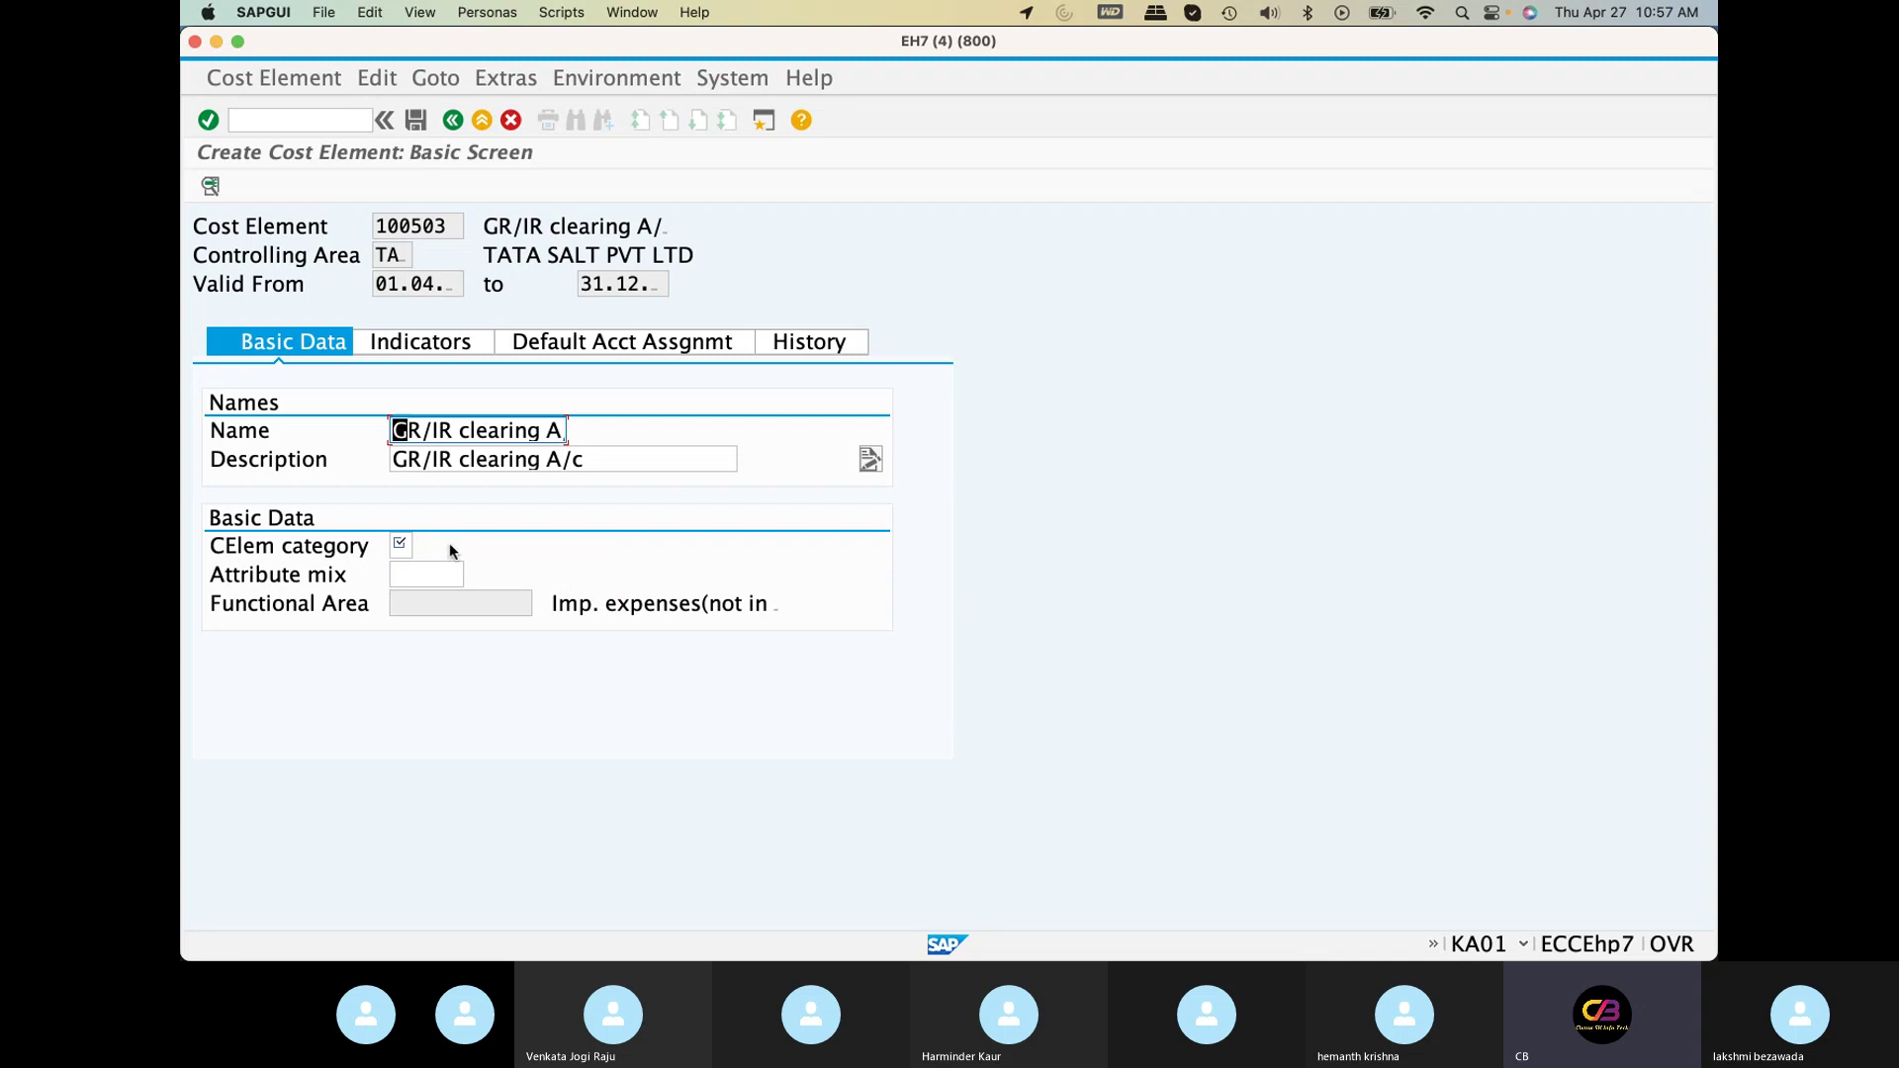
Assign cost element category 1 (primary costs/cost-reducing revenues) to the GR/IR clearing cost element and save it
click(401, 545)
click(421, 545)
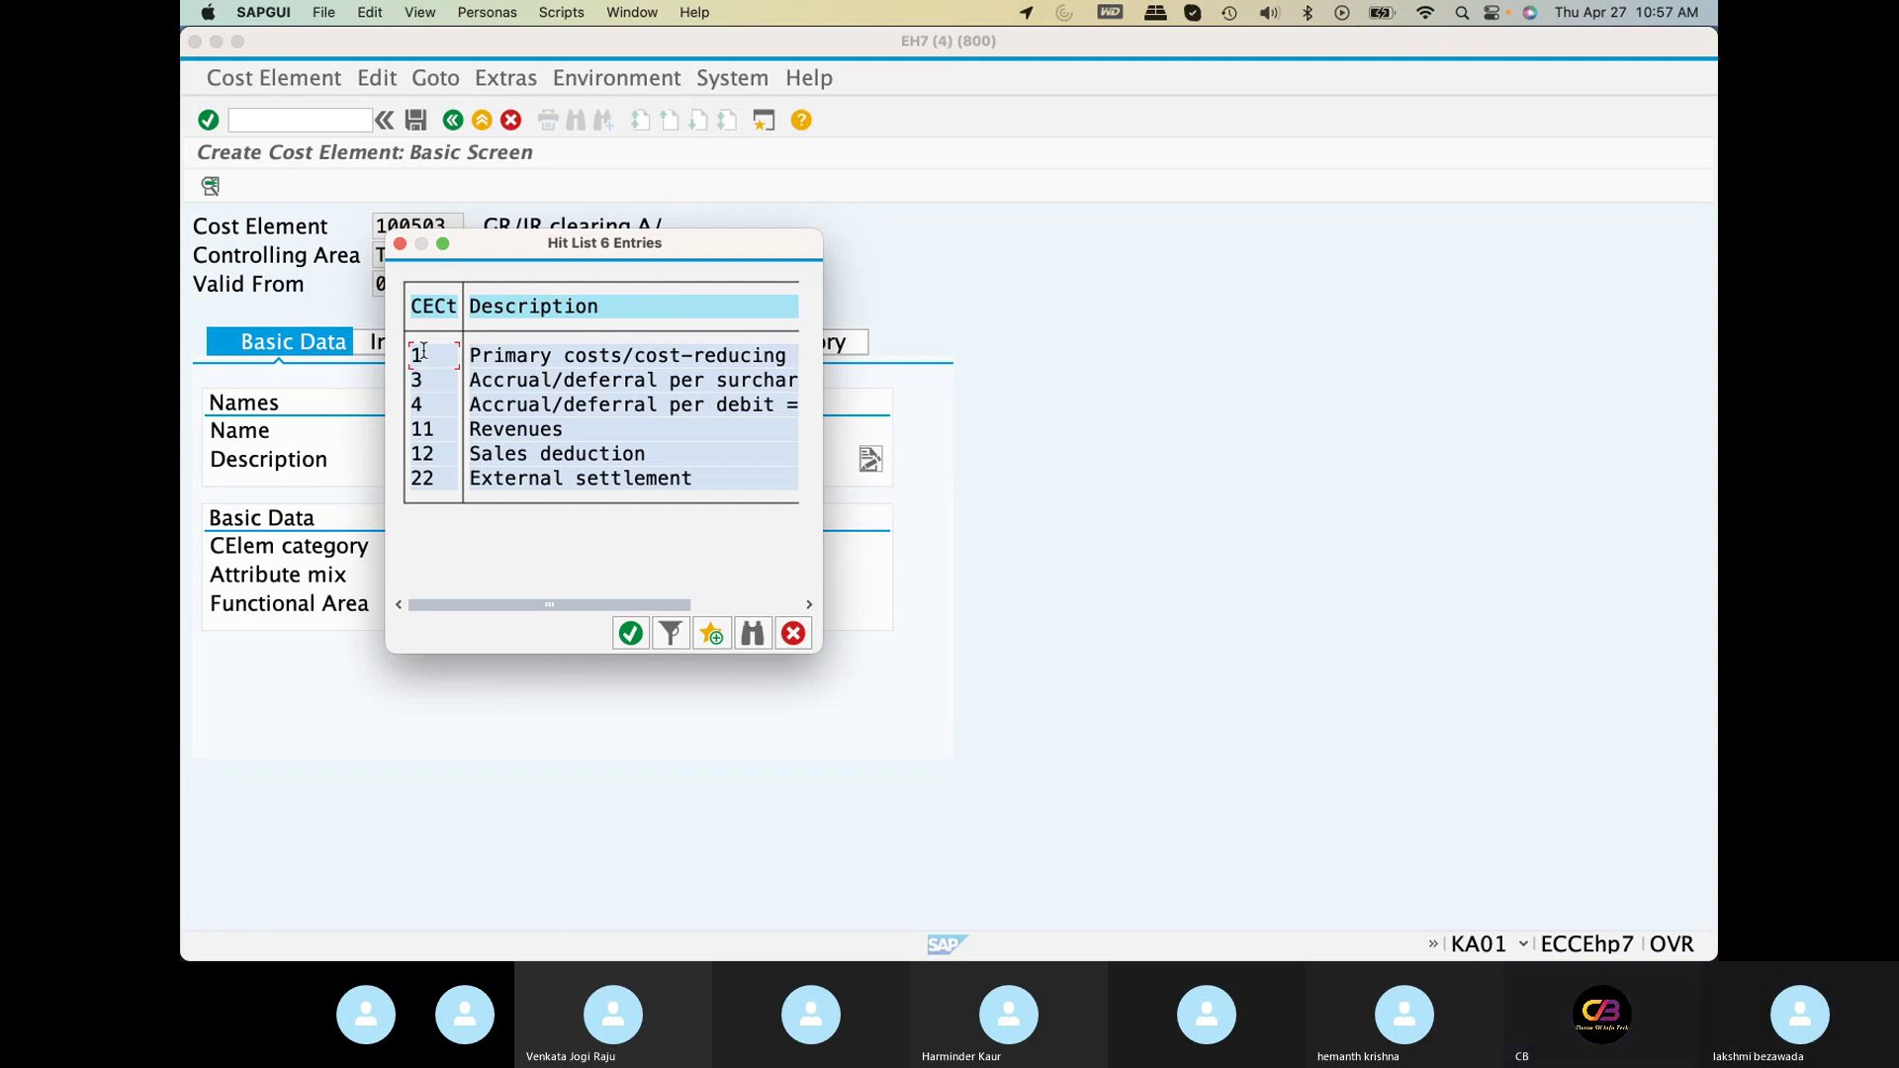
click(629, 633)
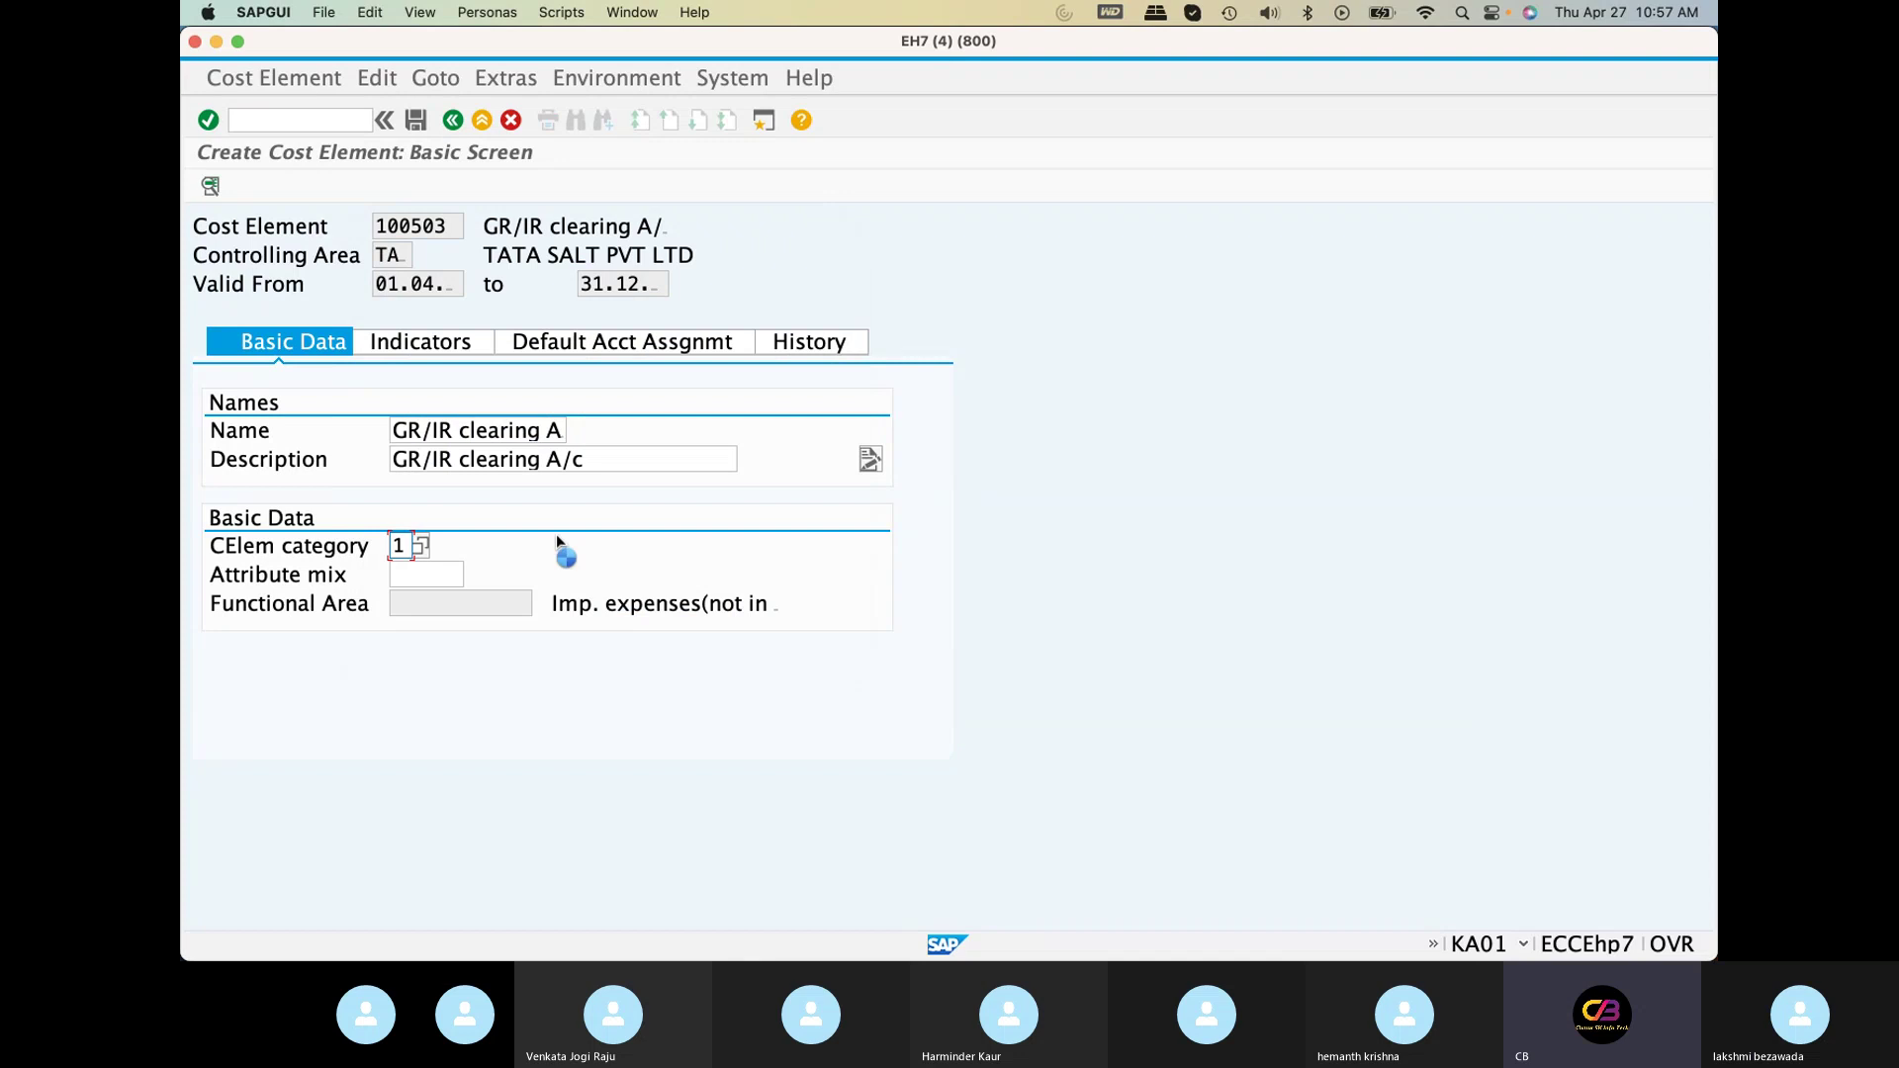
key(Return)
click(416, 121)
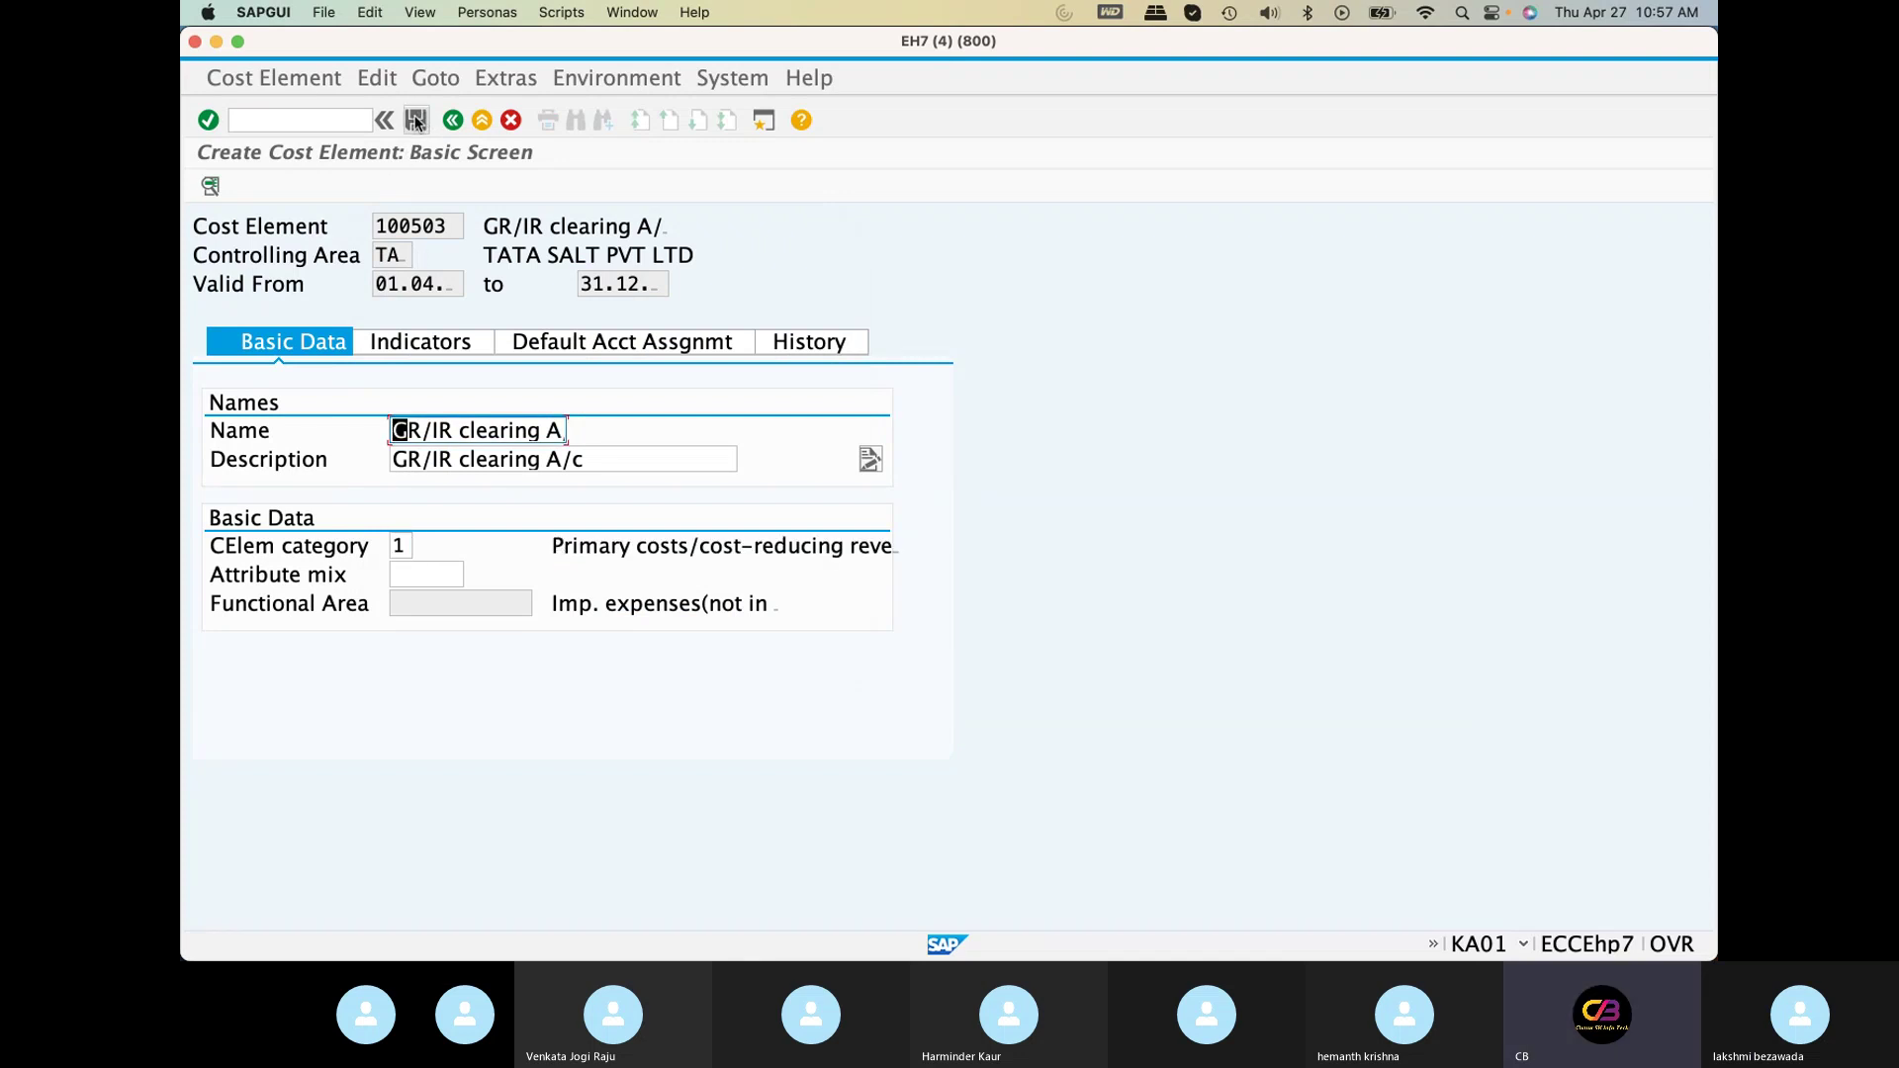
click(417, 120)
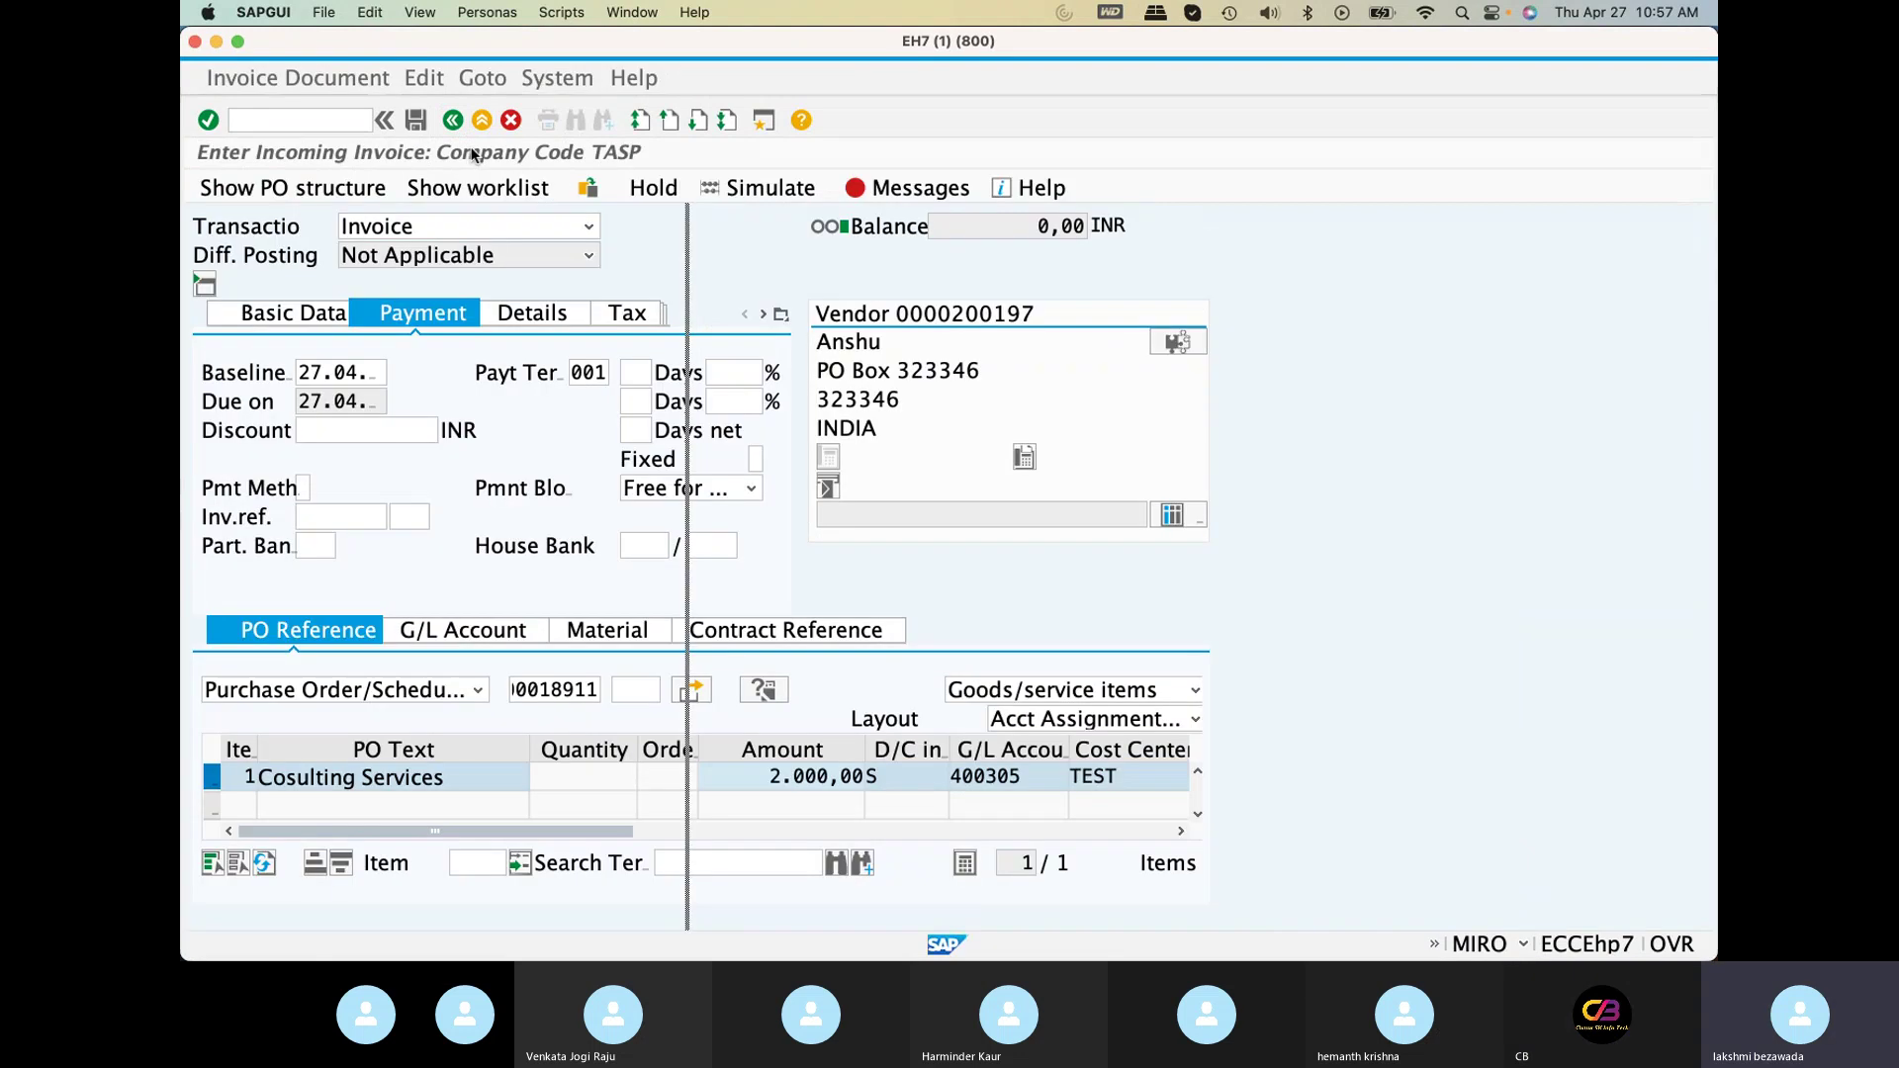
Start a fresh incoming invoice with transaction MIRO and set its invoice date to 27.04.2023
key(super+grave)
click(321, 120)
text(/nm)
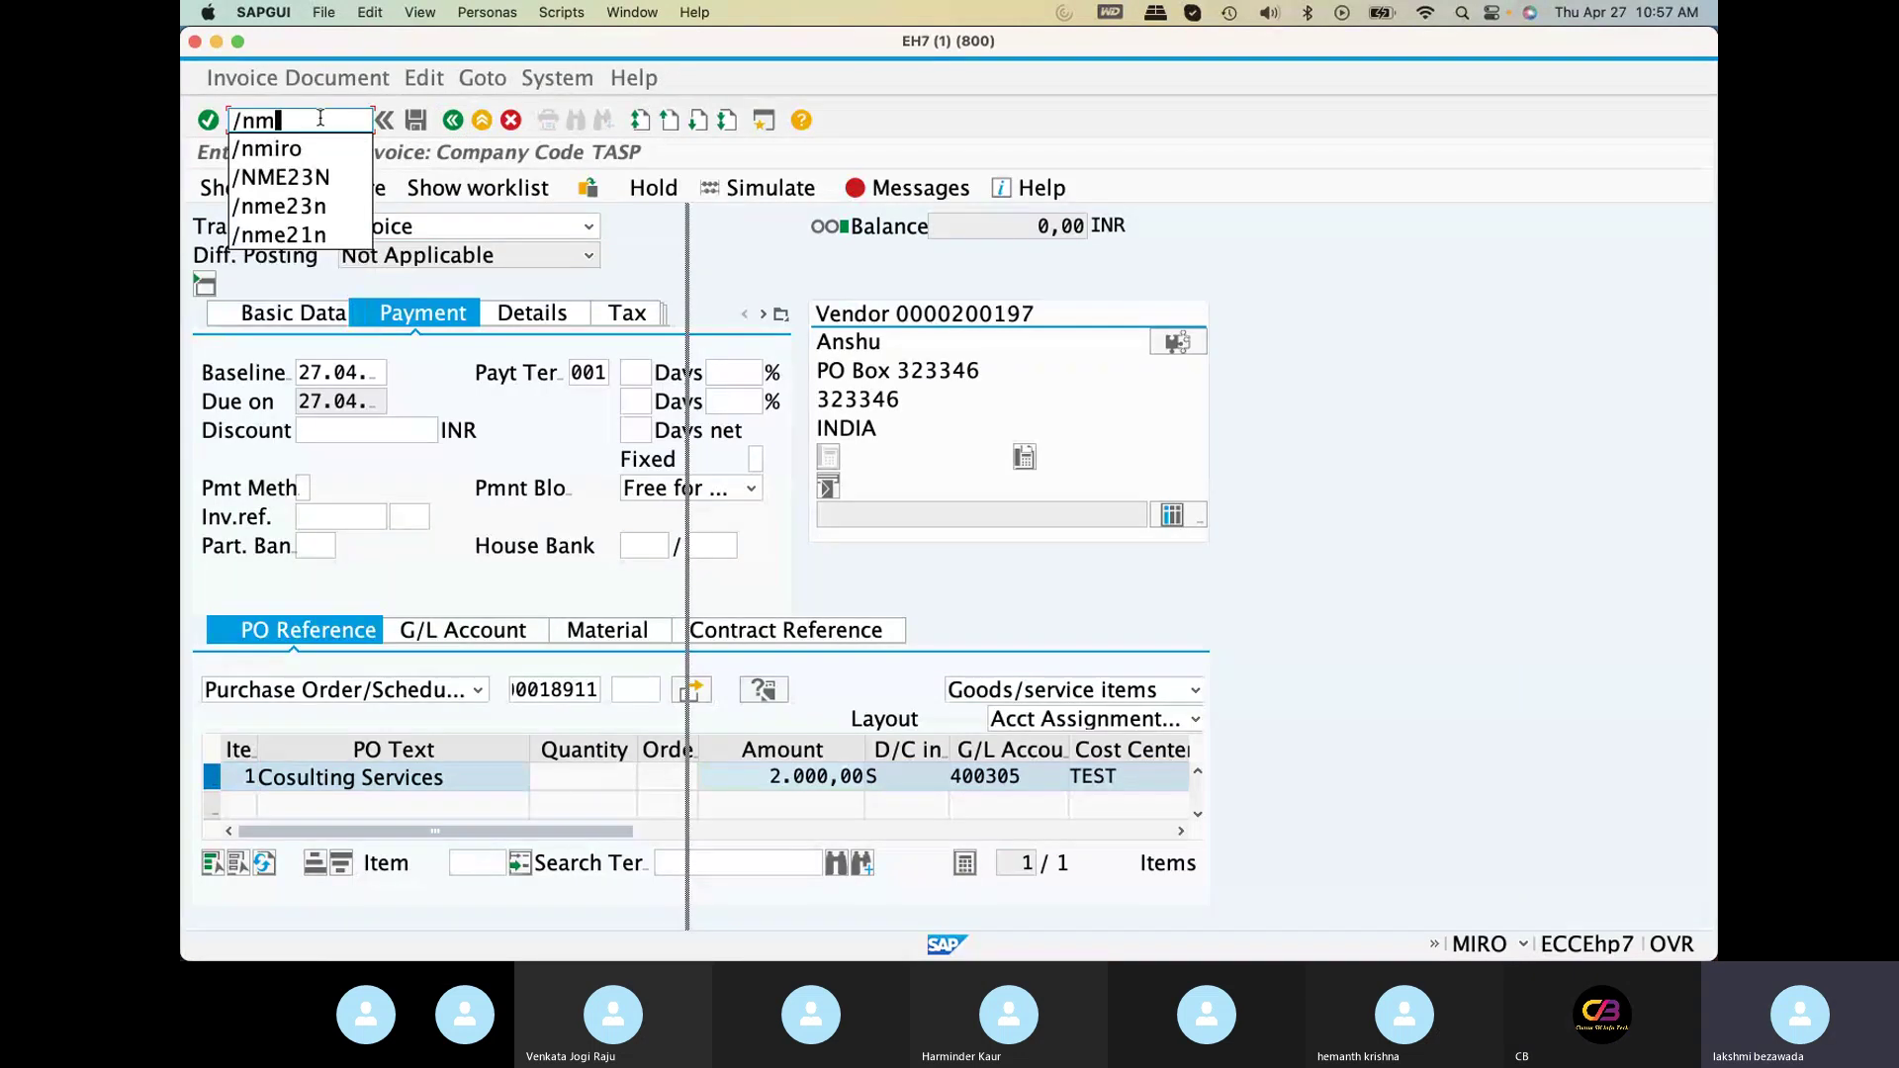
text(iro)
key(Return)
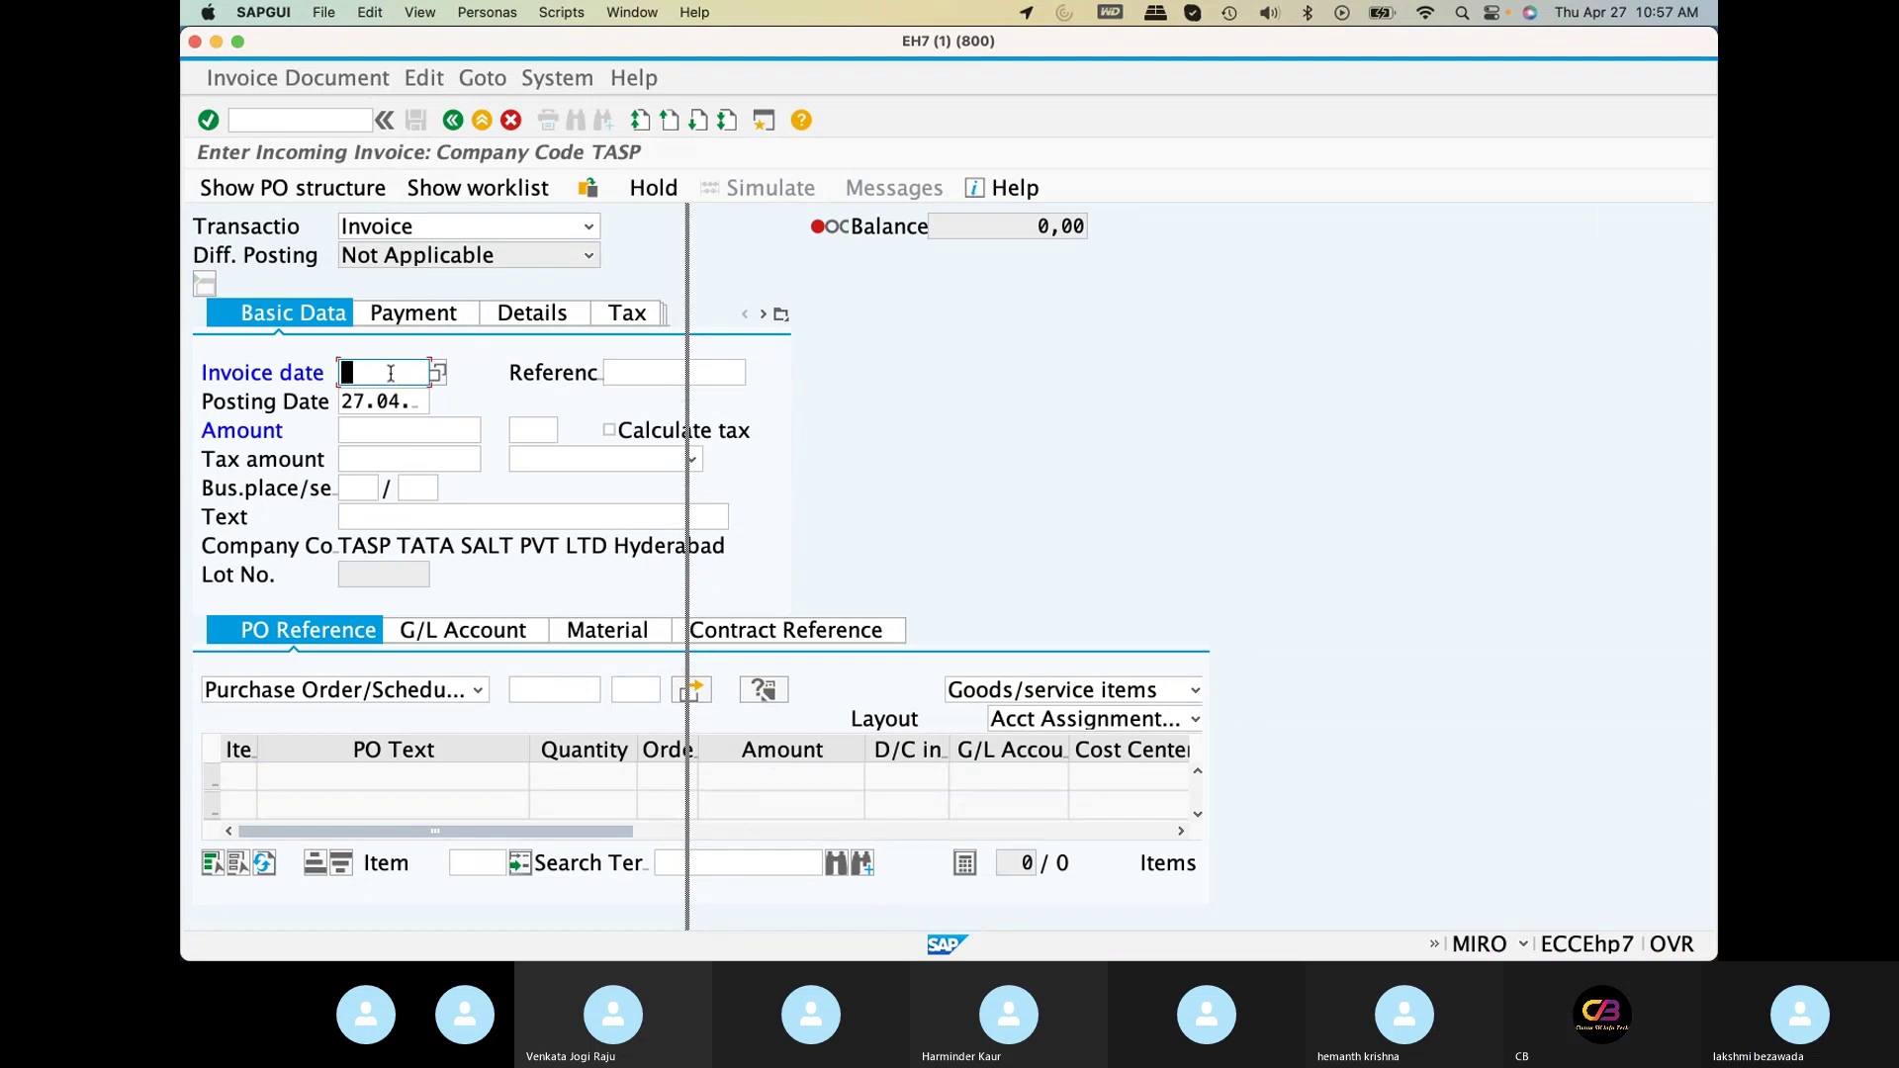
key(Down)
key(Down)
key(Return)
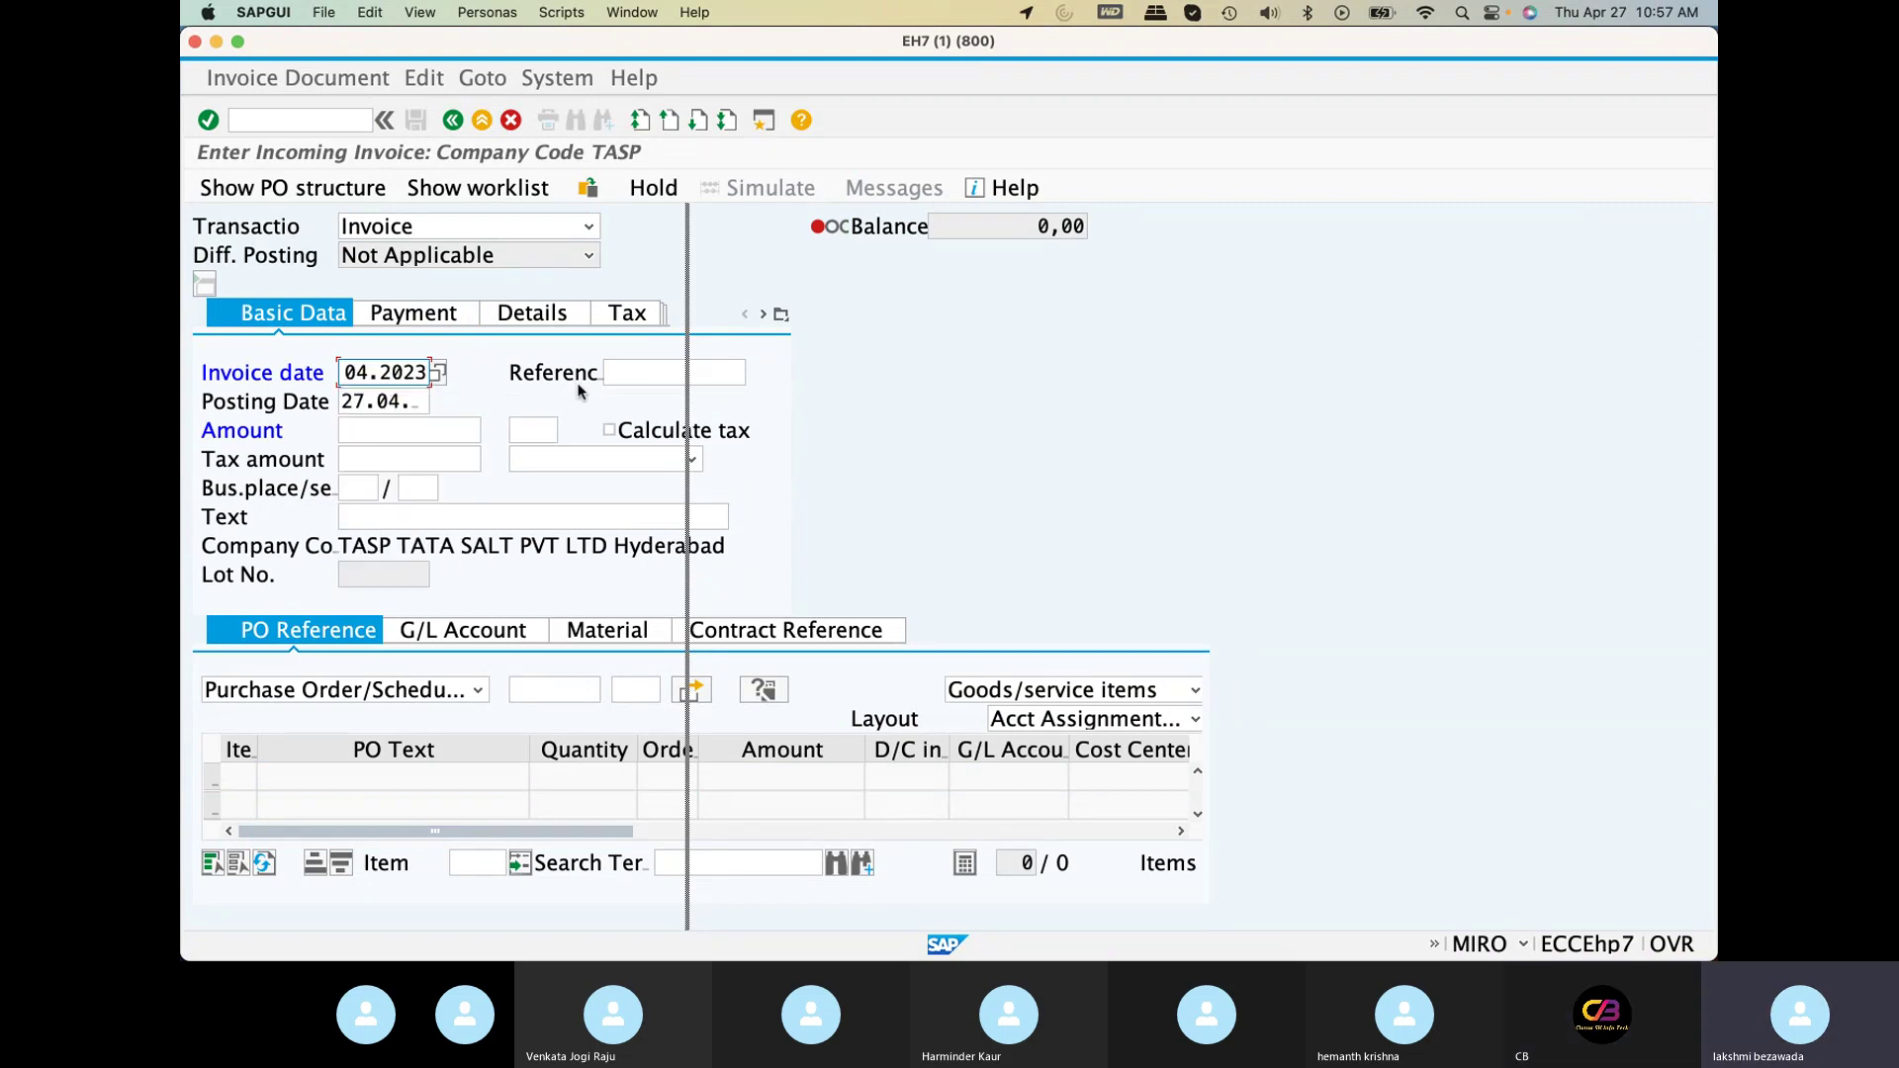
Fill in the service invoice reference and enable automatic tax calculation with tax code R1 (Input TAX 5%)
click(633, 373)
key(Down)
click(641, 405)
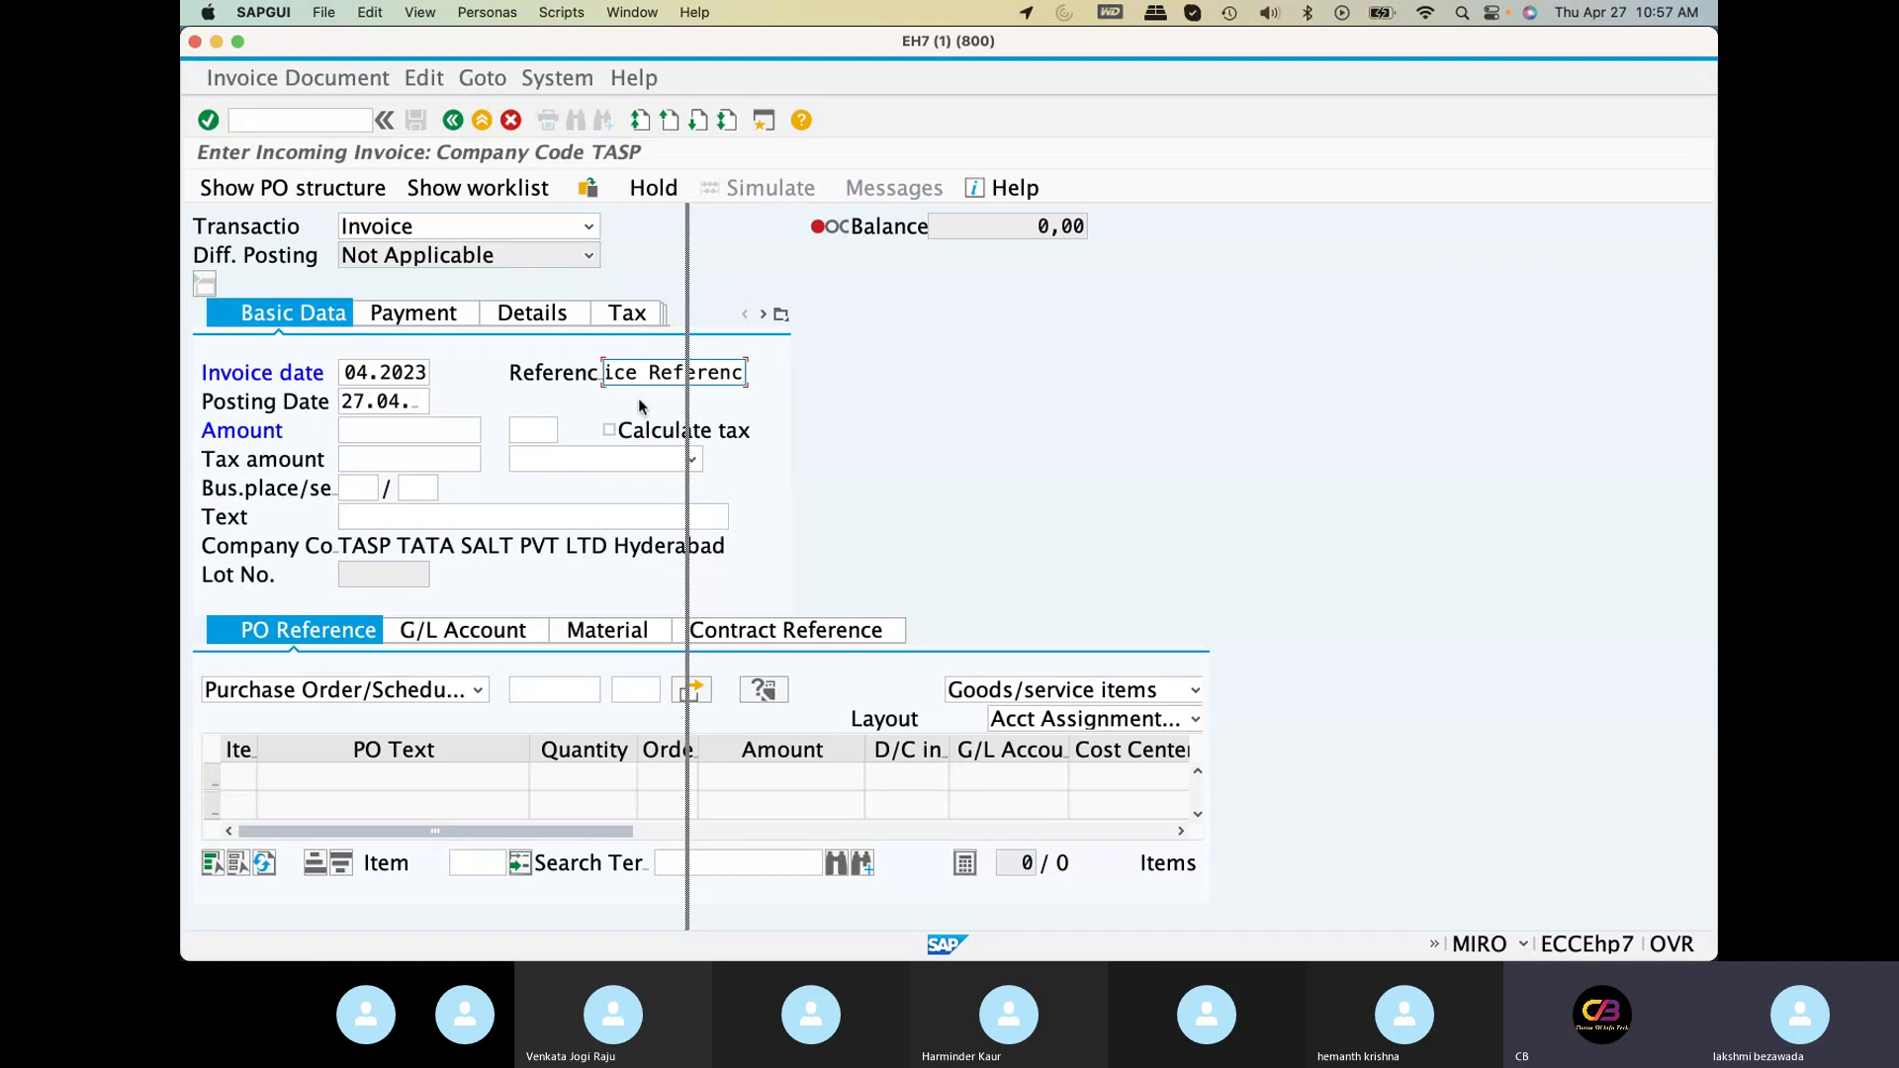
click(609, 430)
click(613, 459)
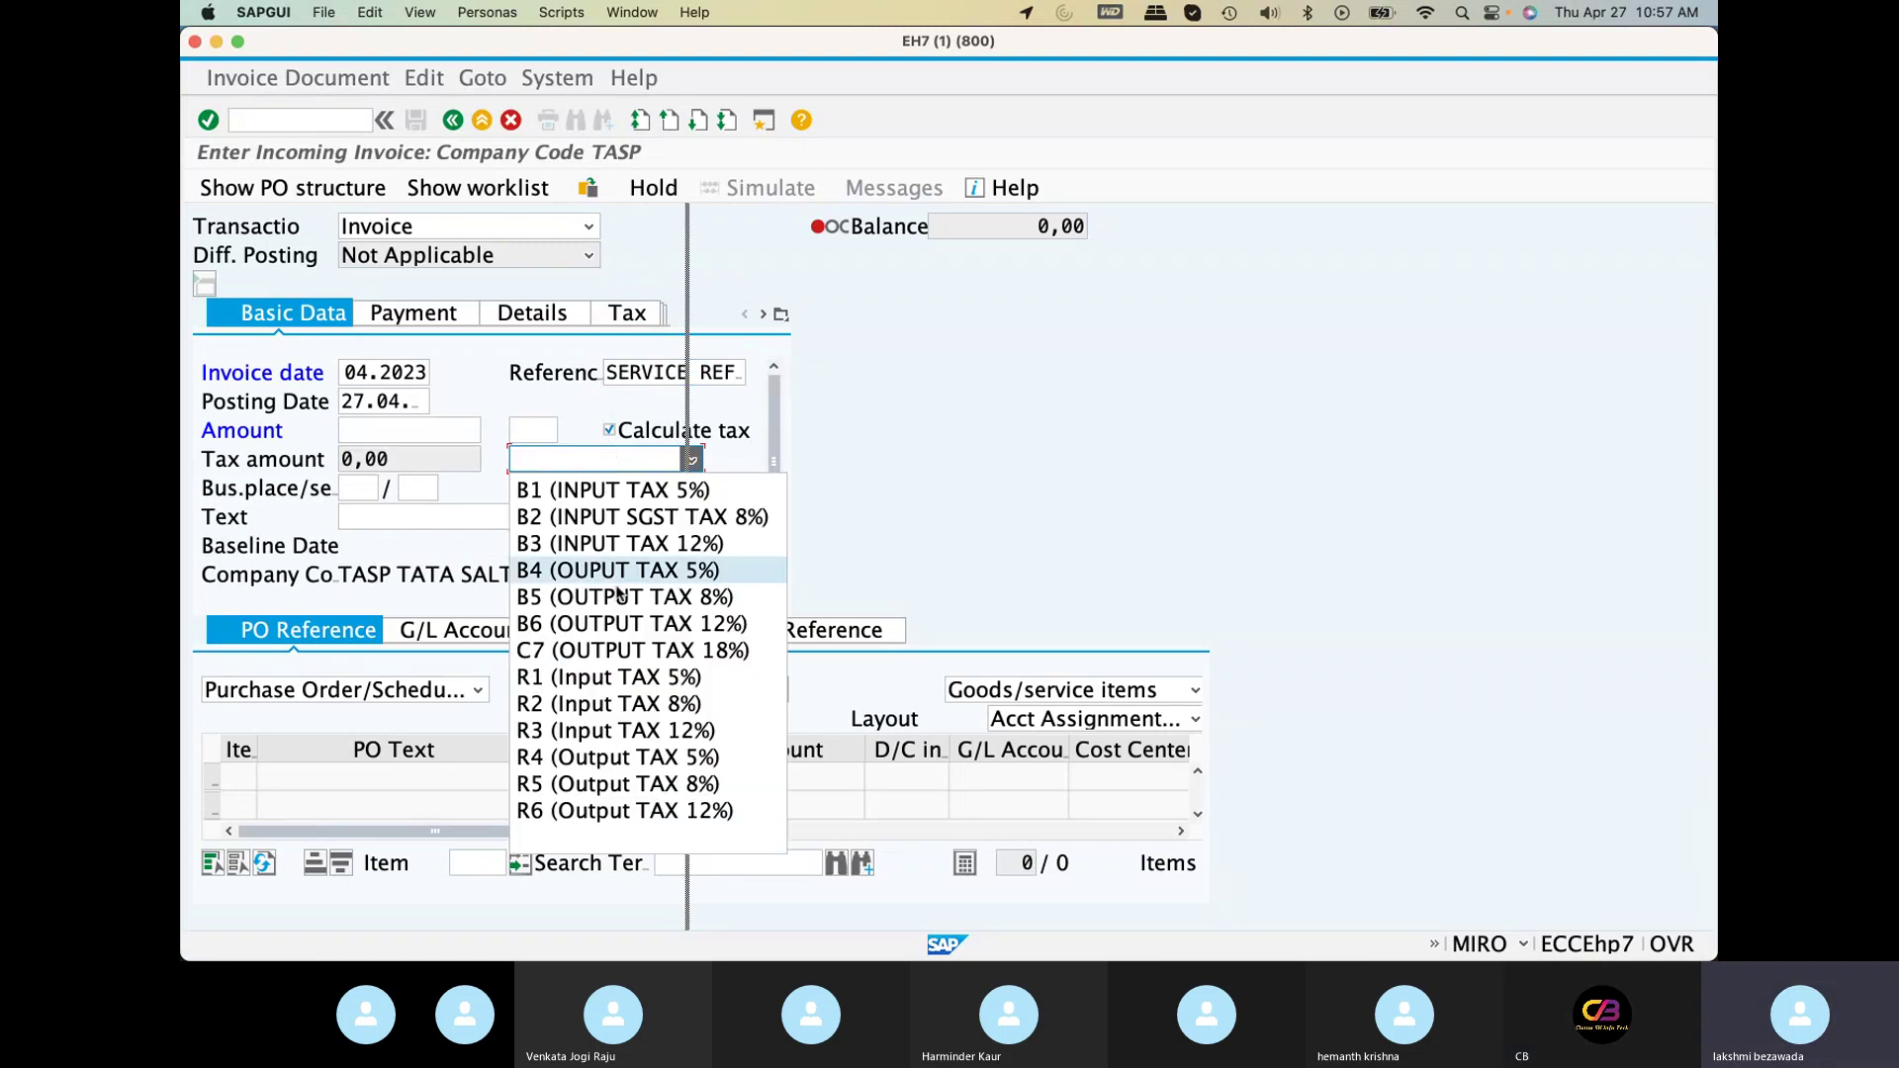
click(618, 678)
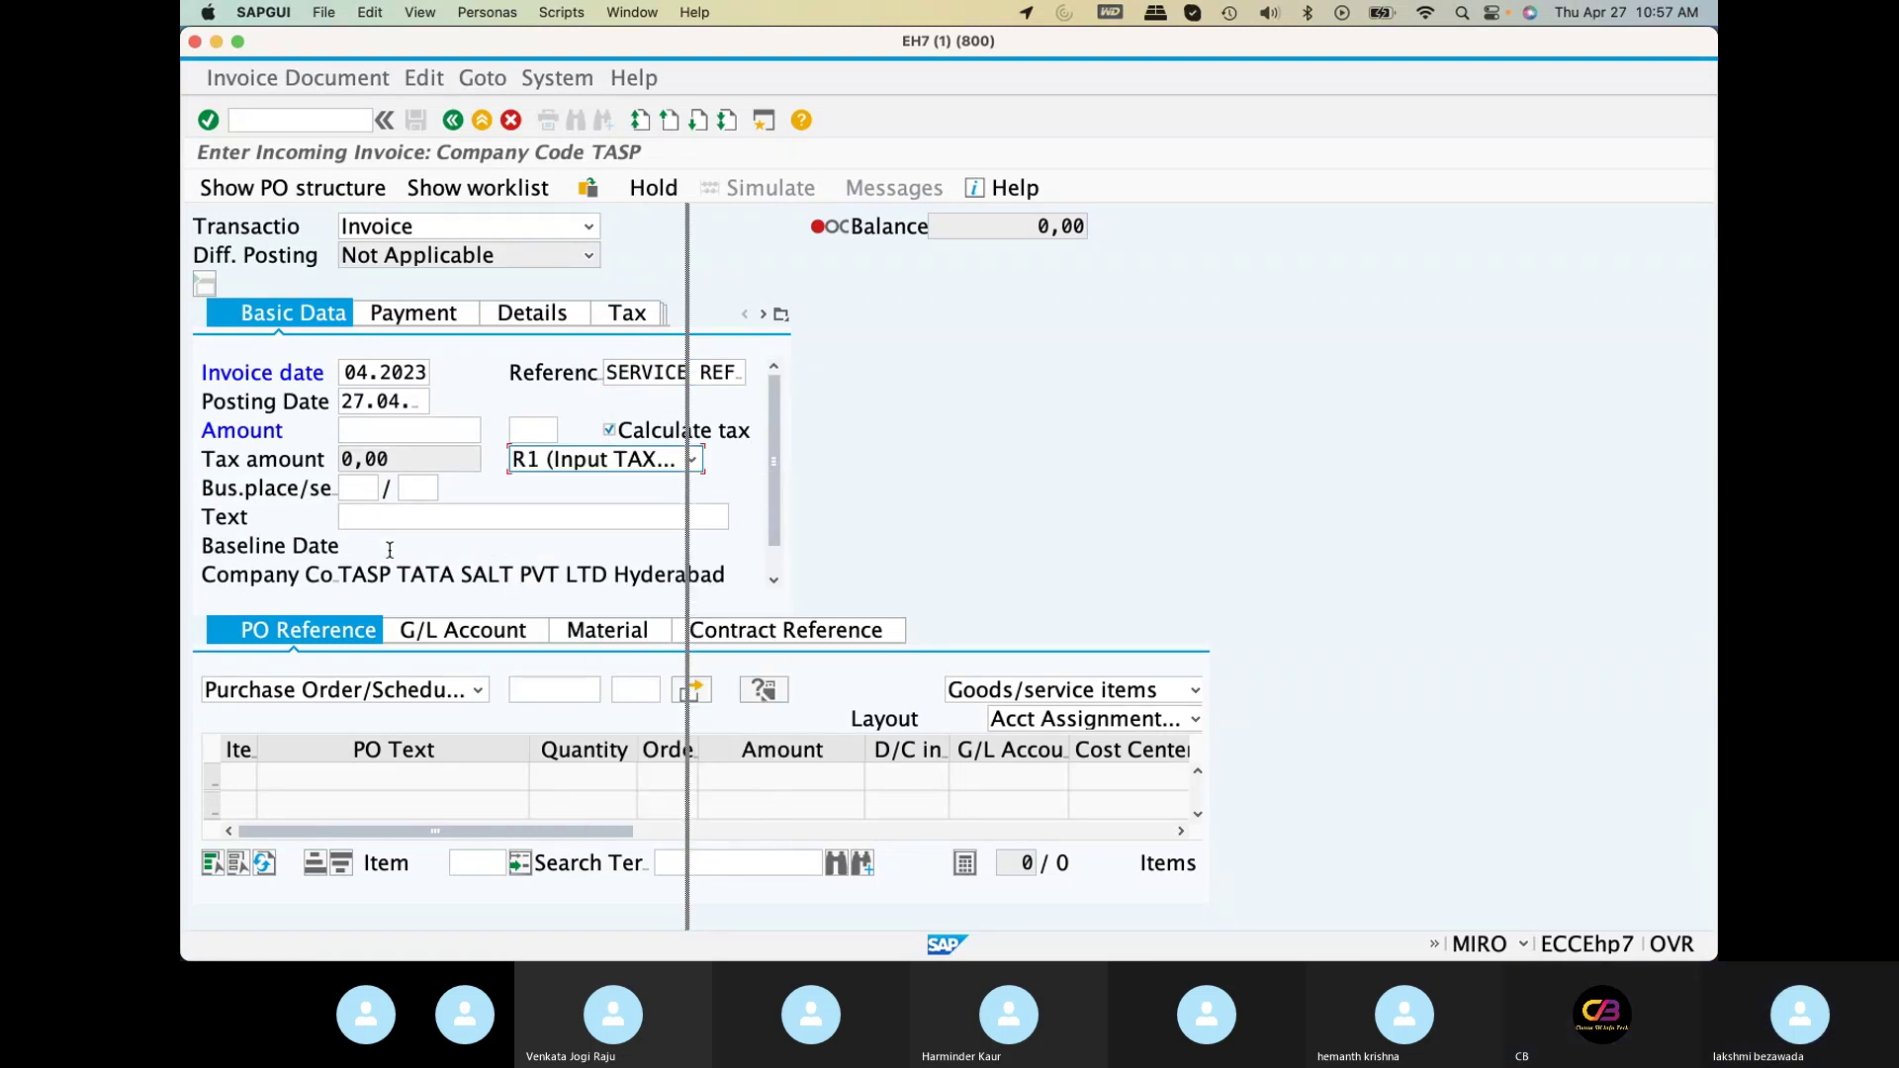
click(574, 687)
text(2.100,00)
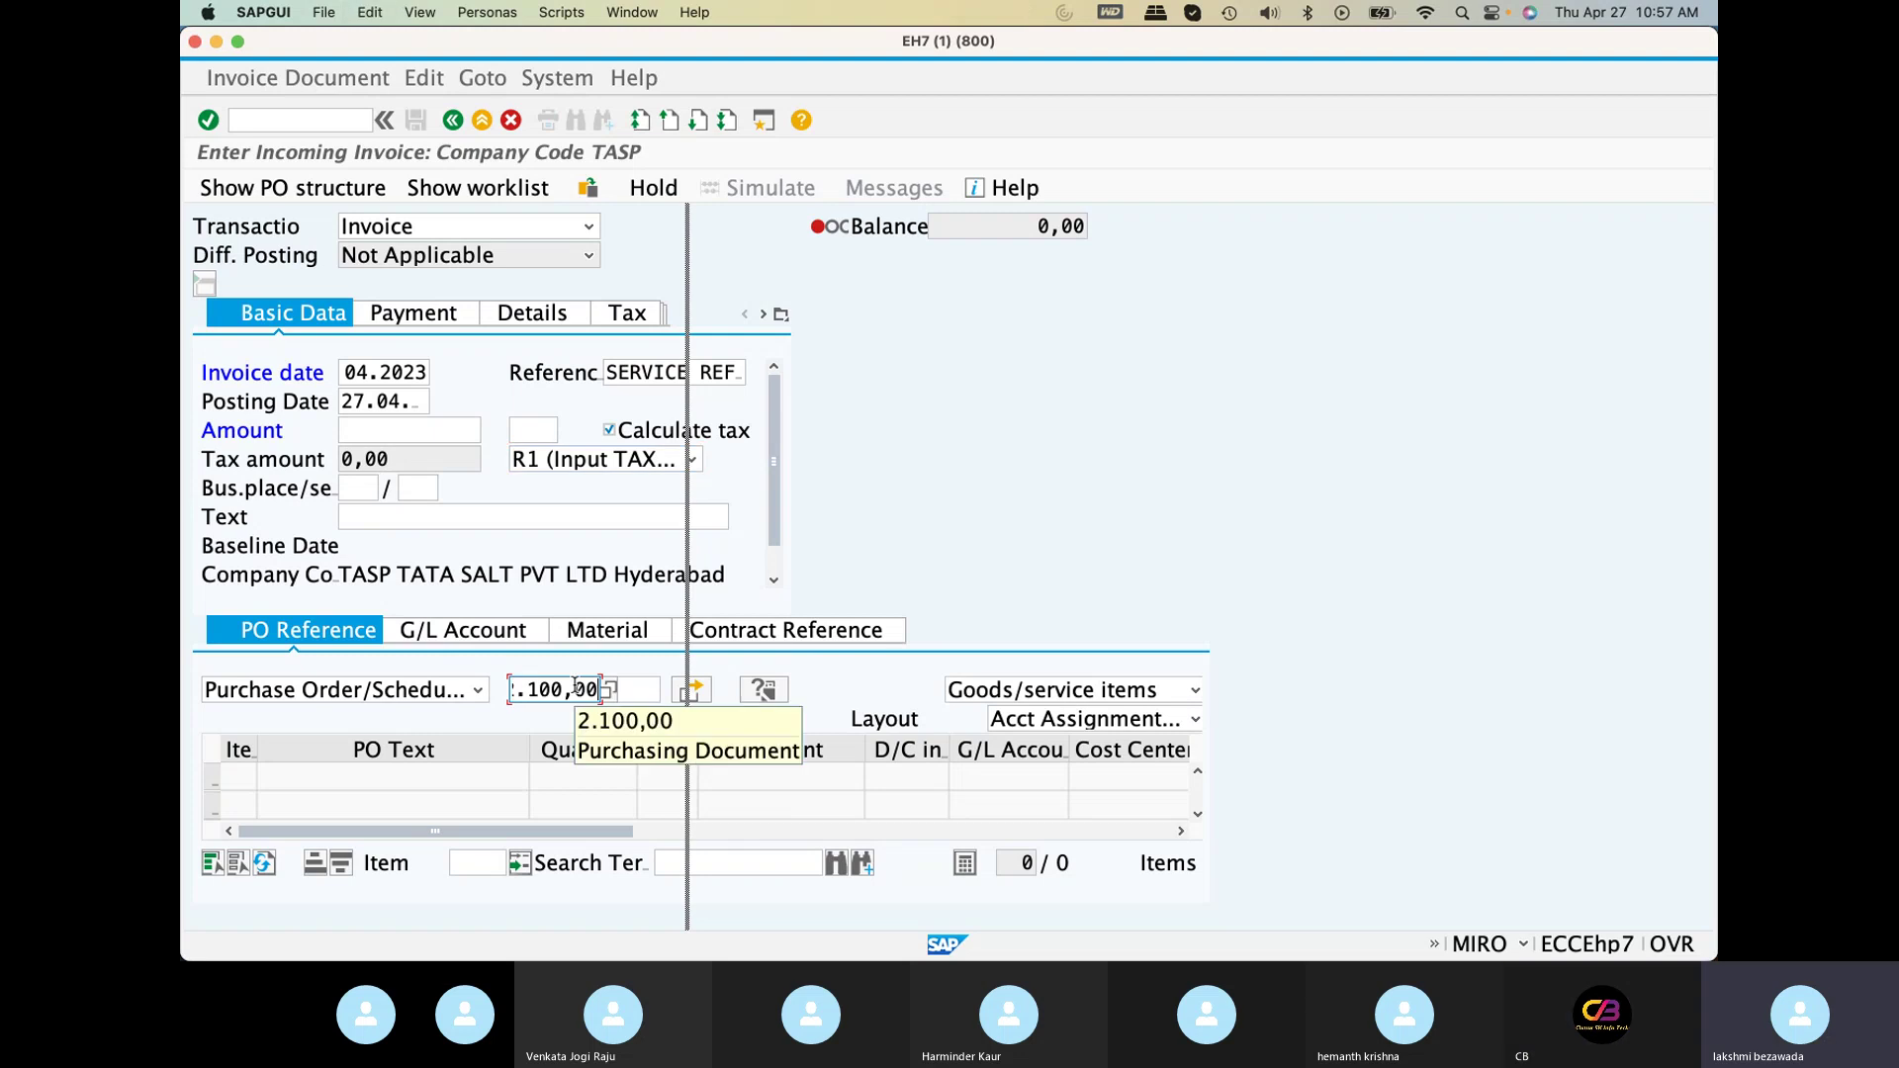
key(BackSpace)
key(BackSpace)
key(BackSpace)
key(BackSpace)
key(BackSpace)
key(BackSpace)
key(BackSpace)
key(BackSpace)
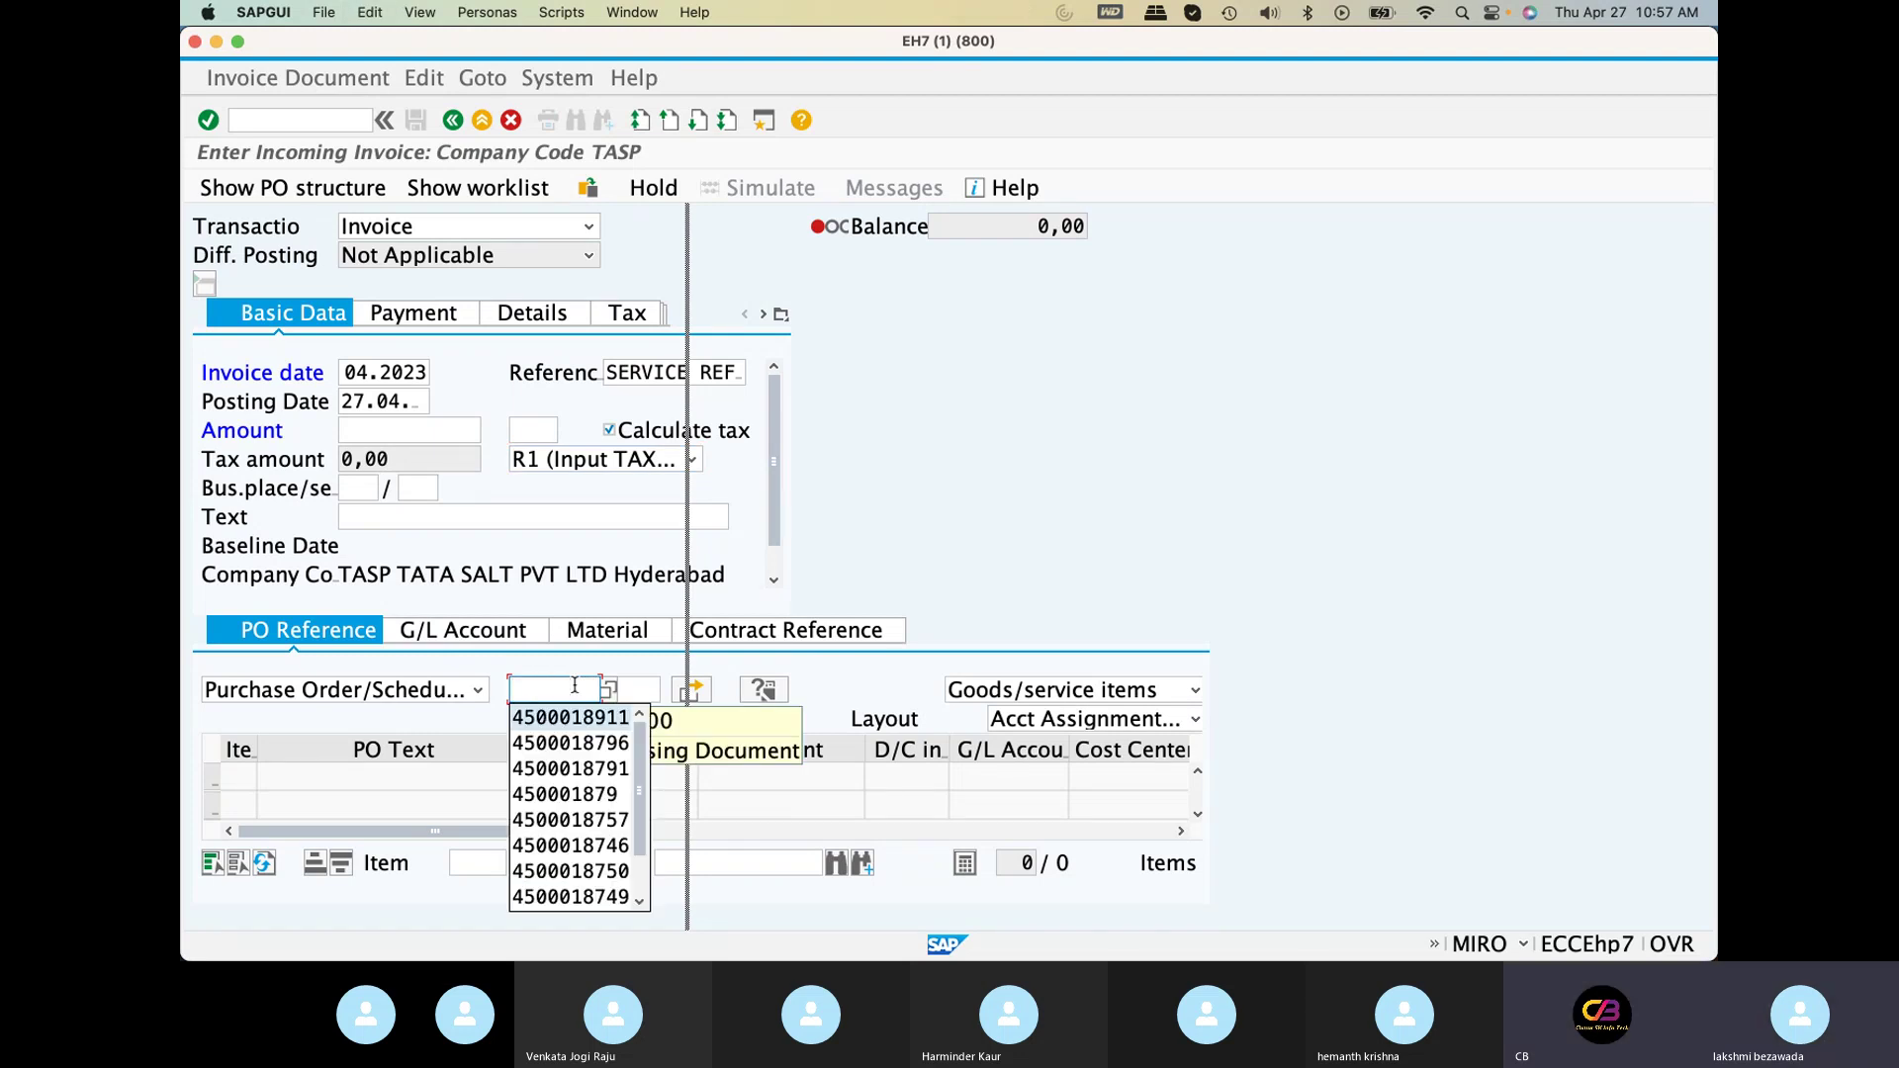
Load the framework order's service item by its purchase order number and set the invoice amount to 2.100,00 INR
click(597, 723)
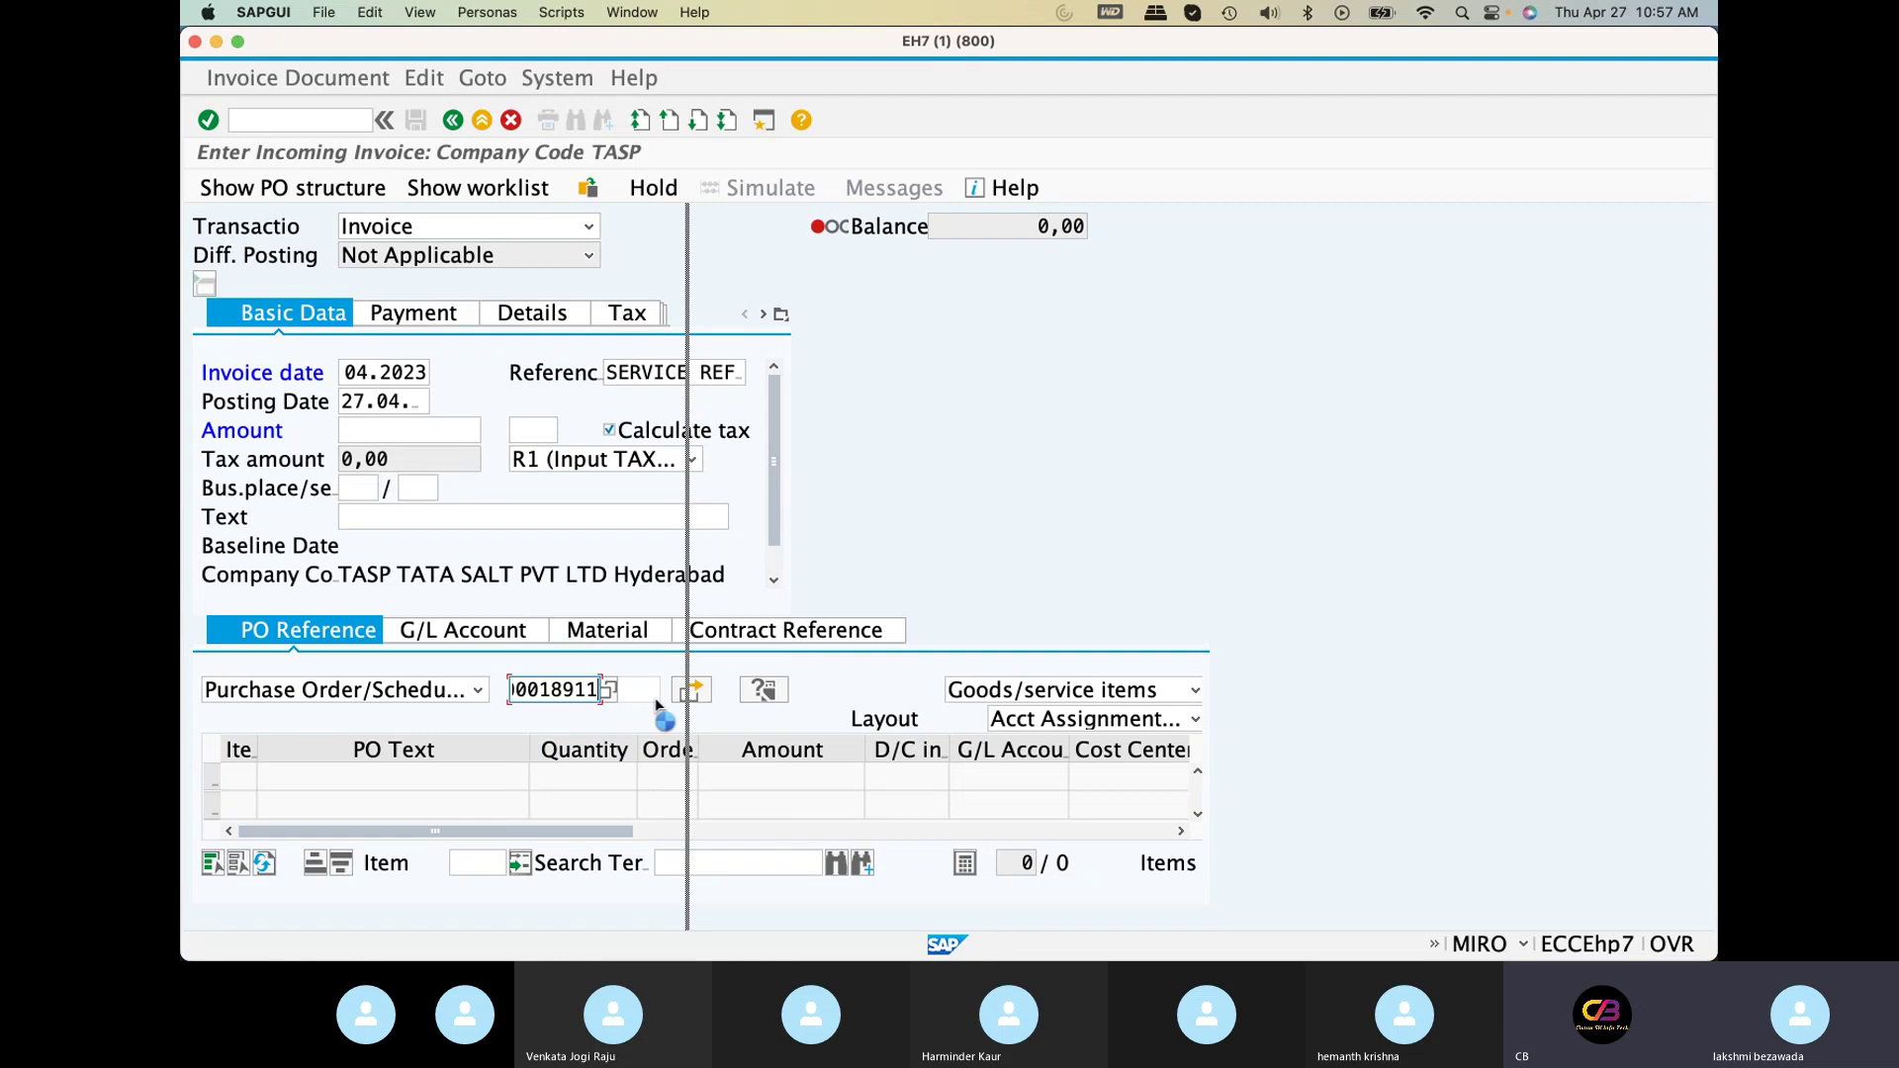
key(Return)
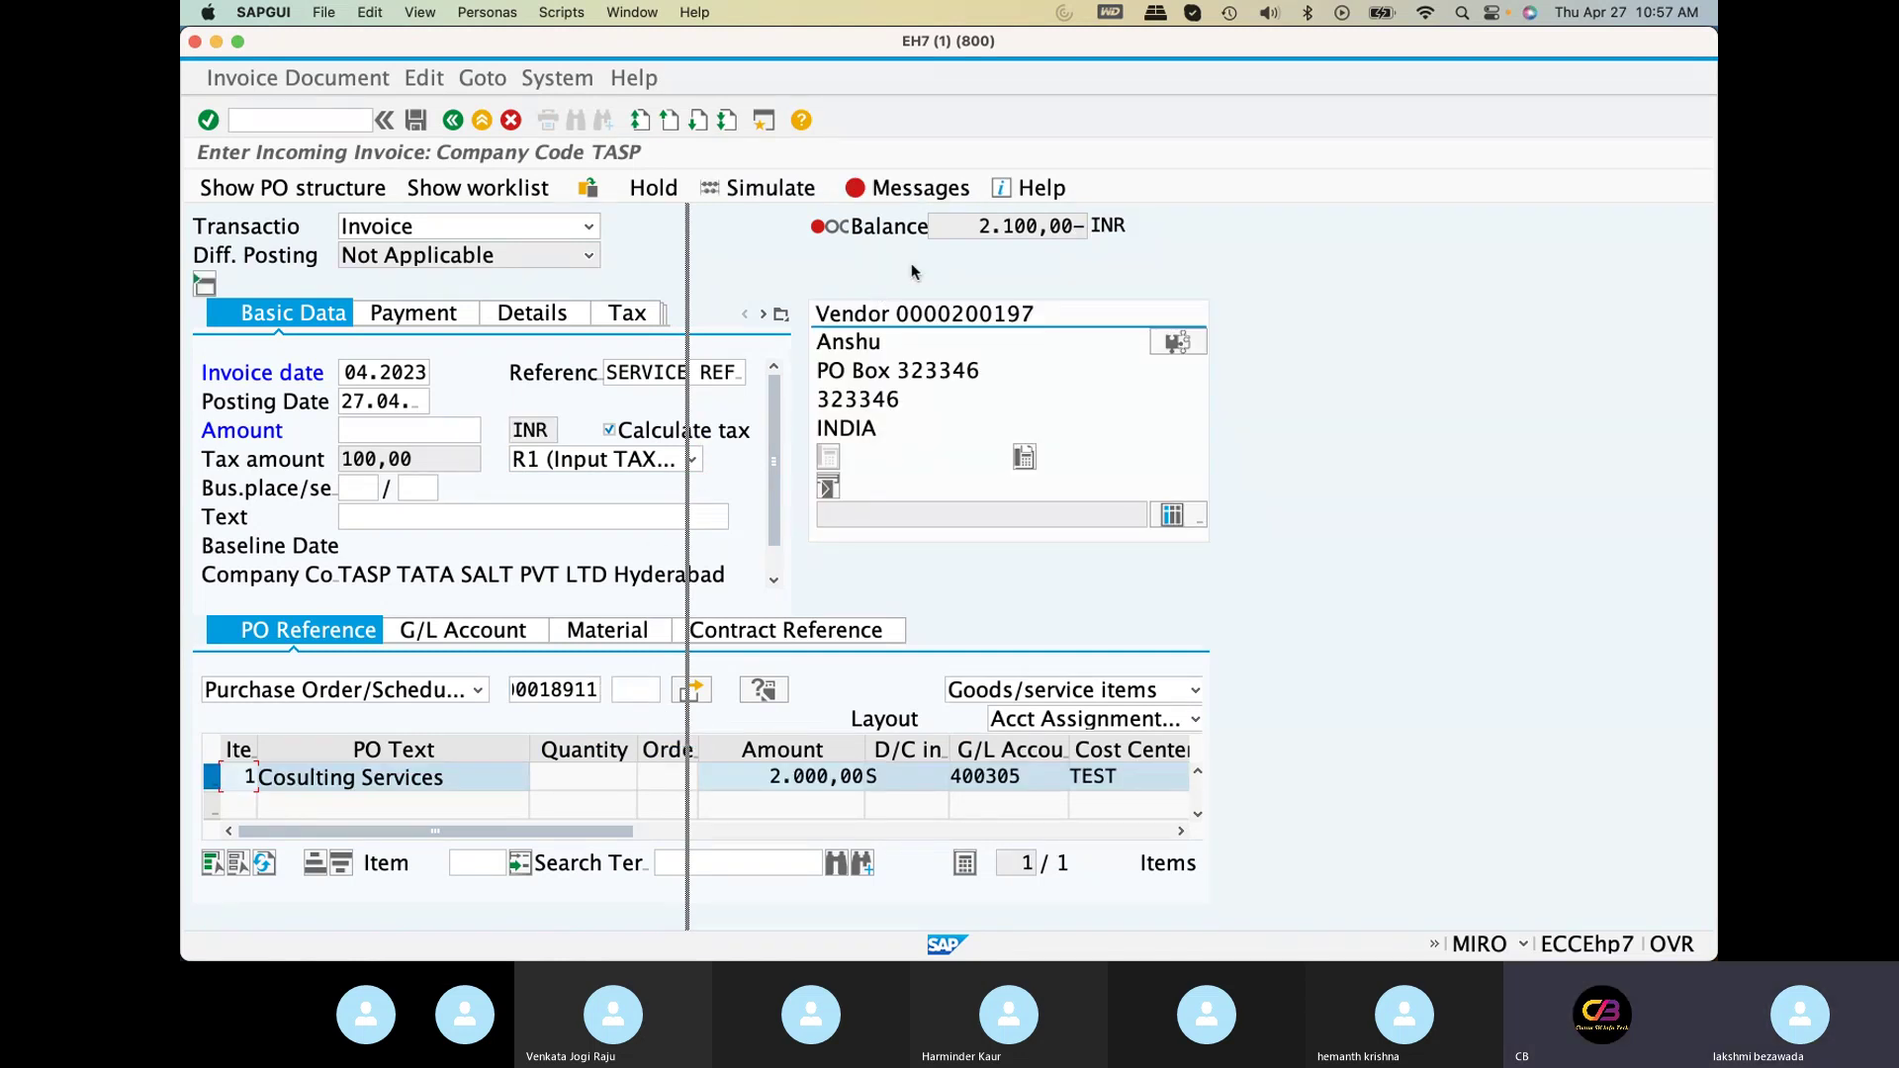
drag(981, 224, 1070, 226)
key(super+c)
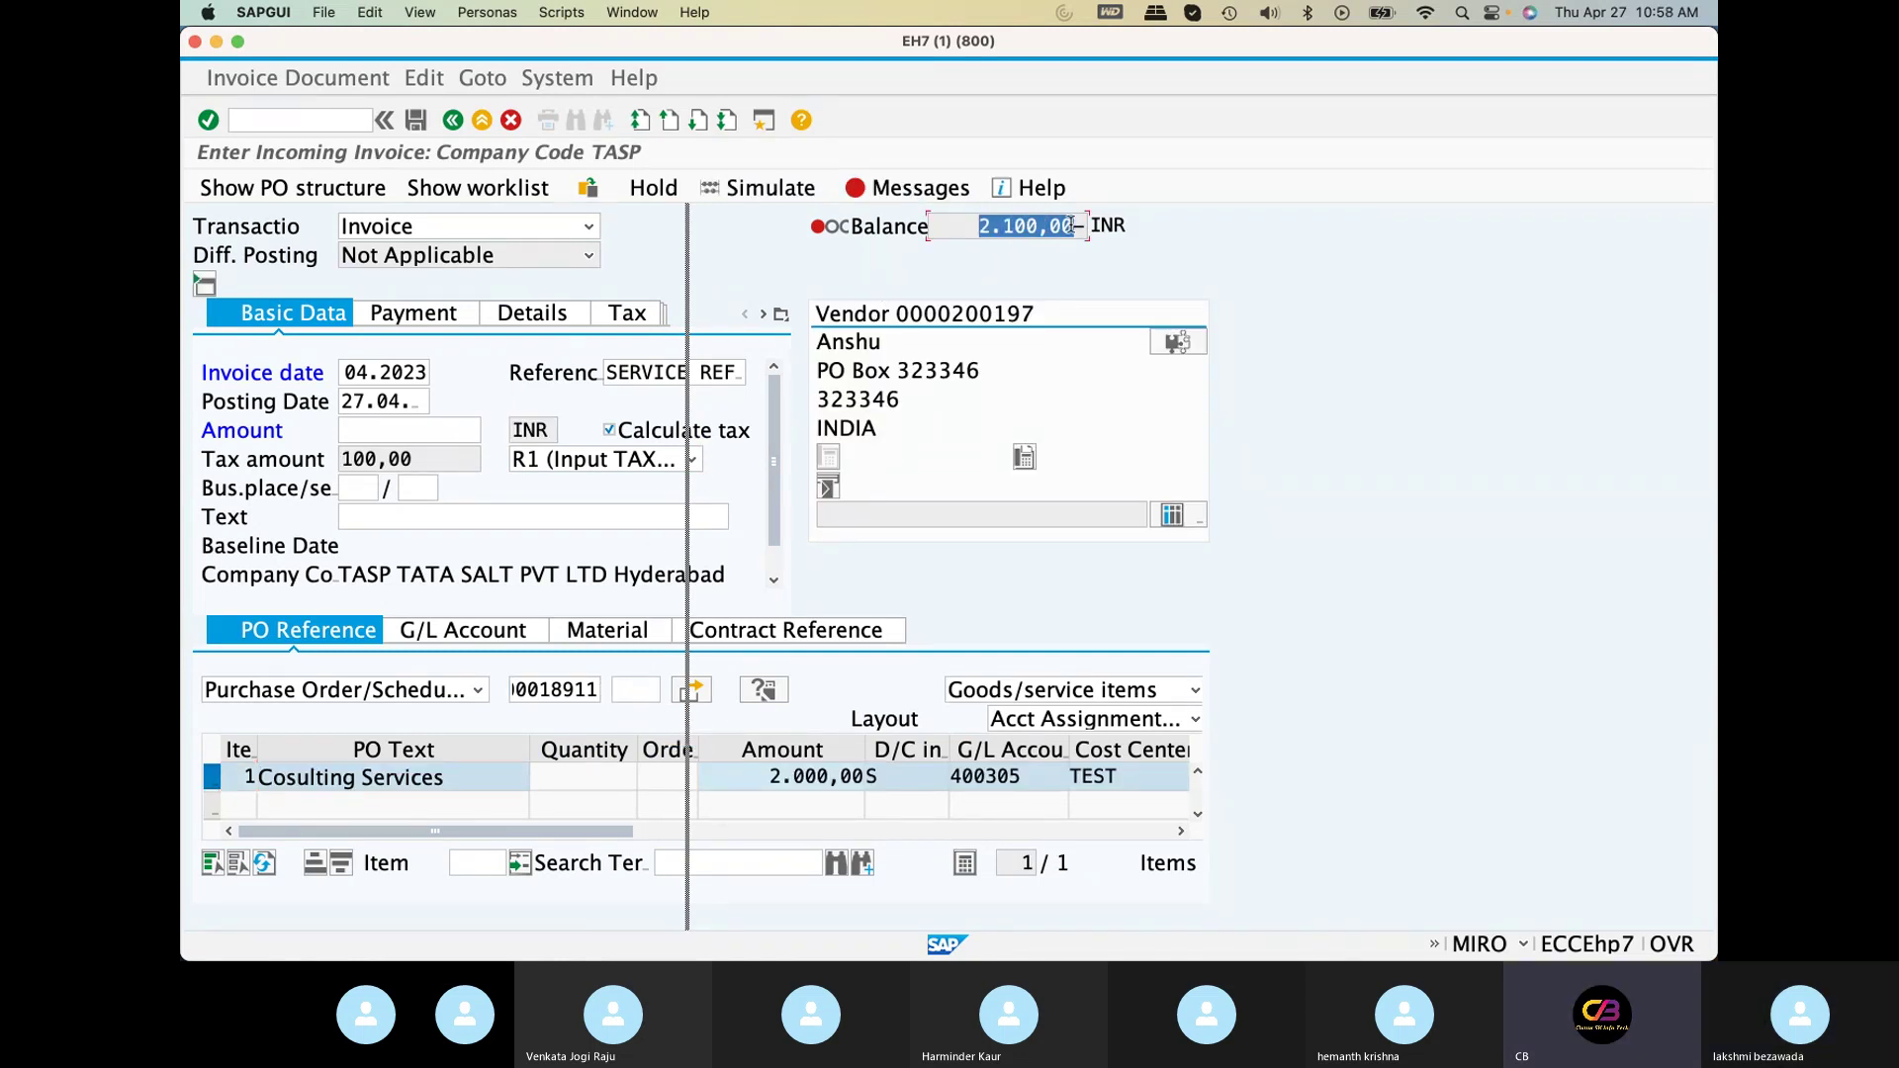
click(408, 427)
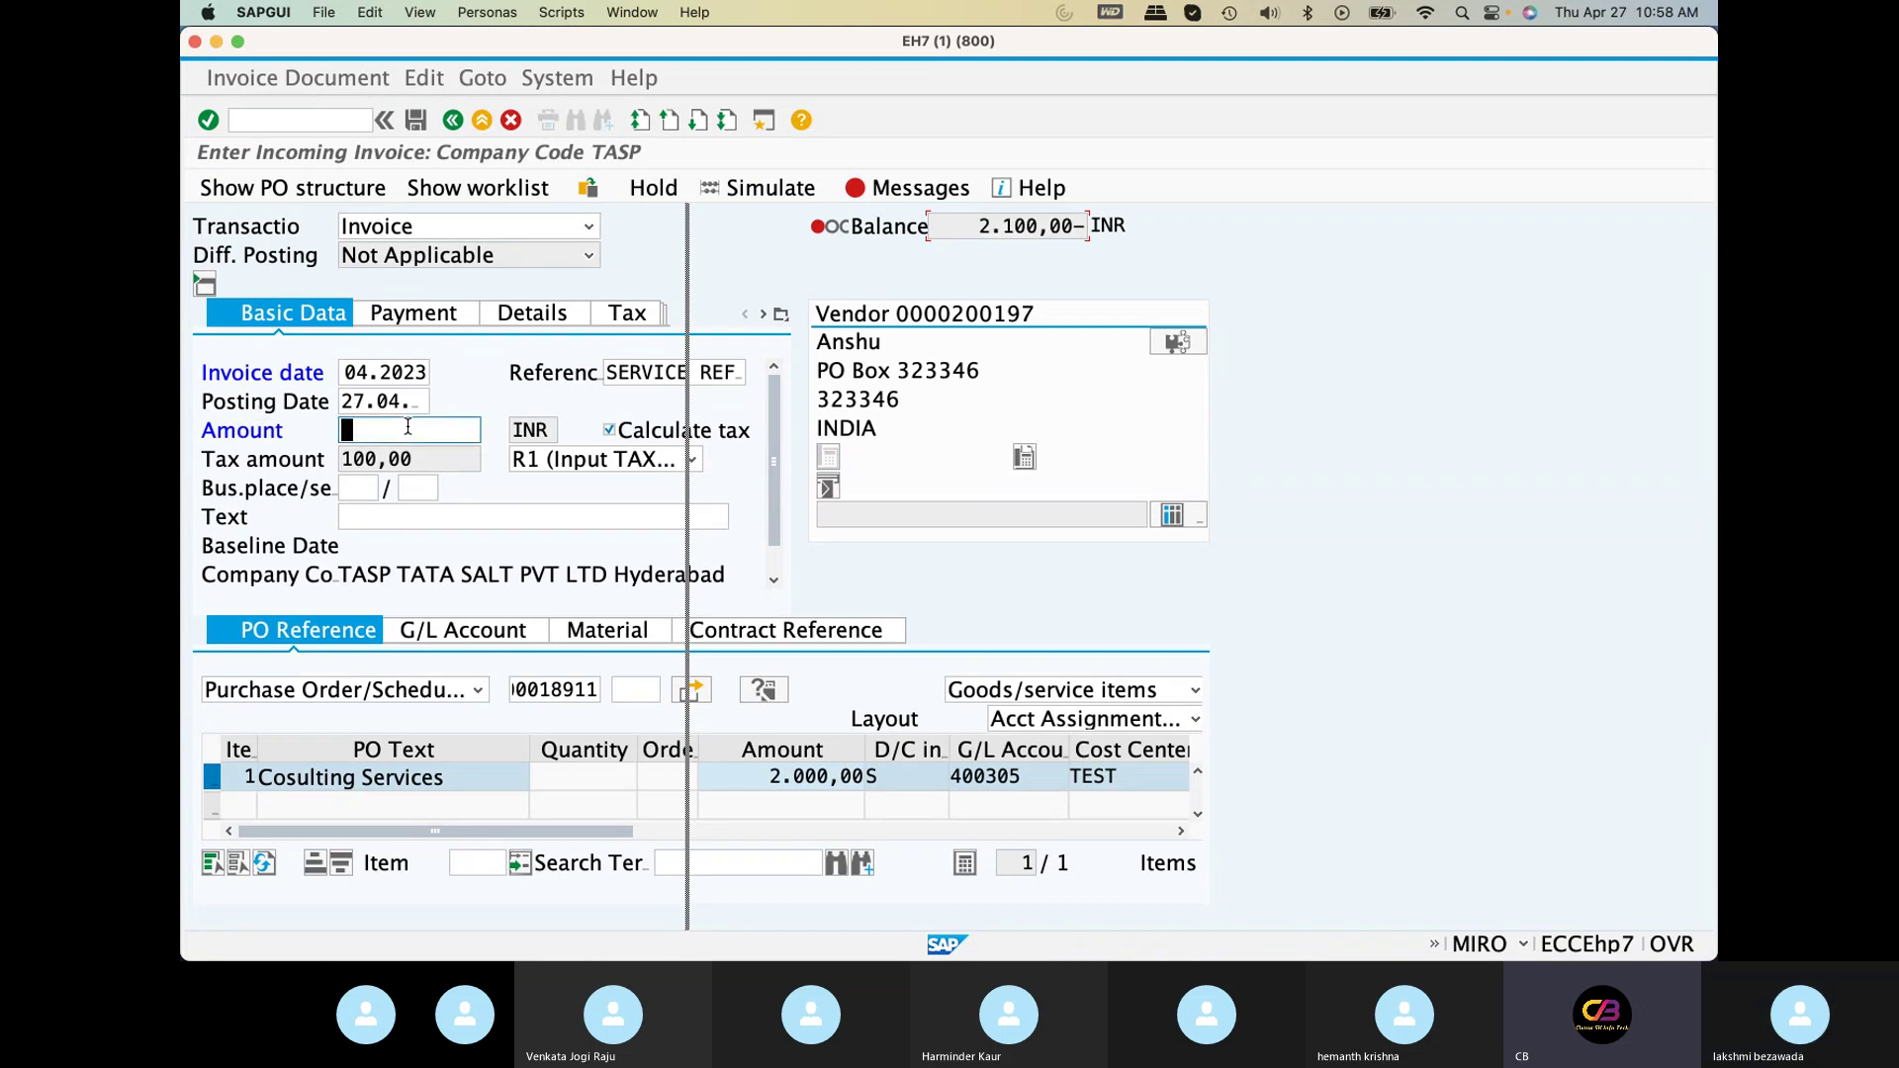
key(super+v)
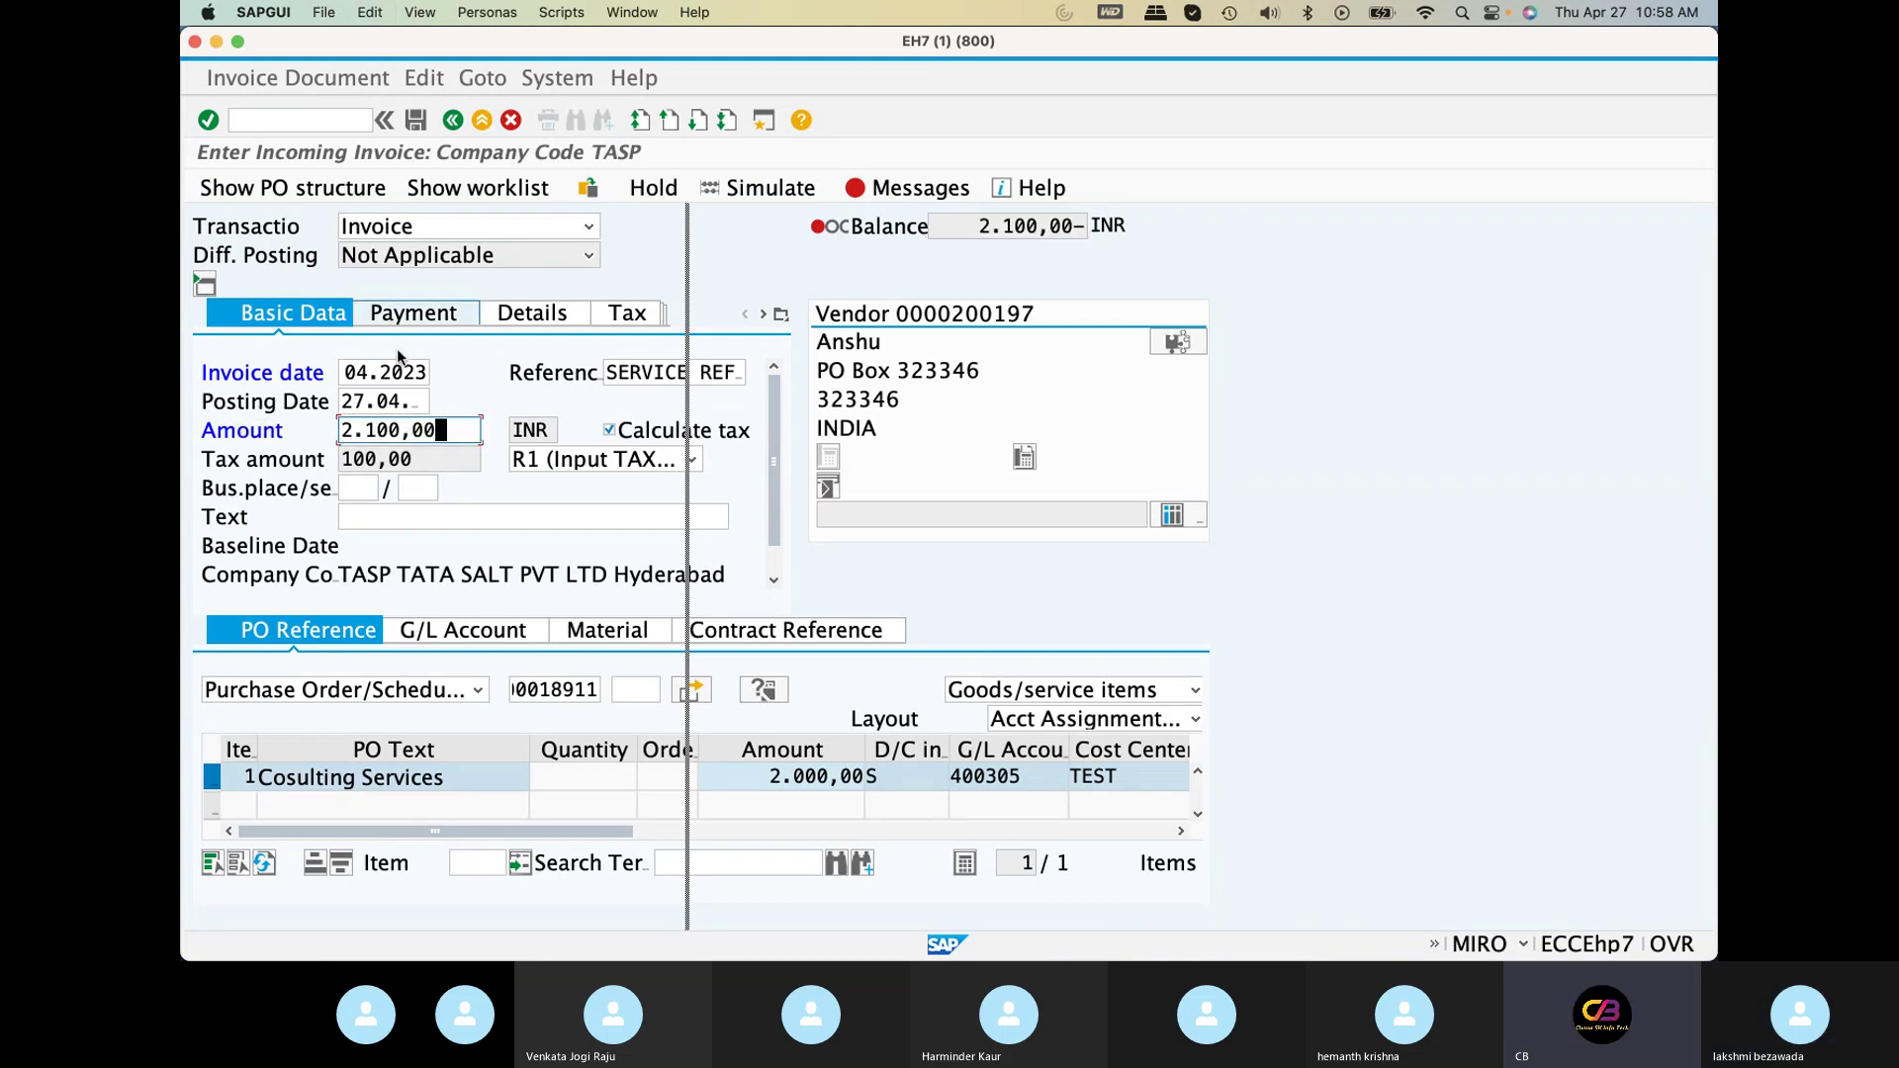
key(Return)
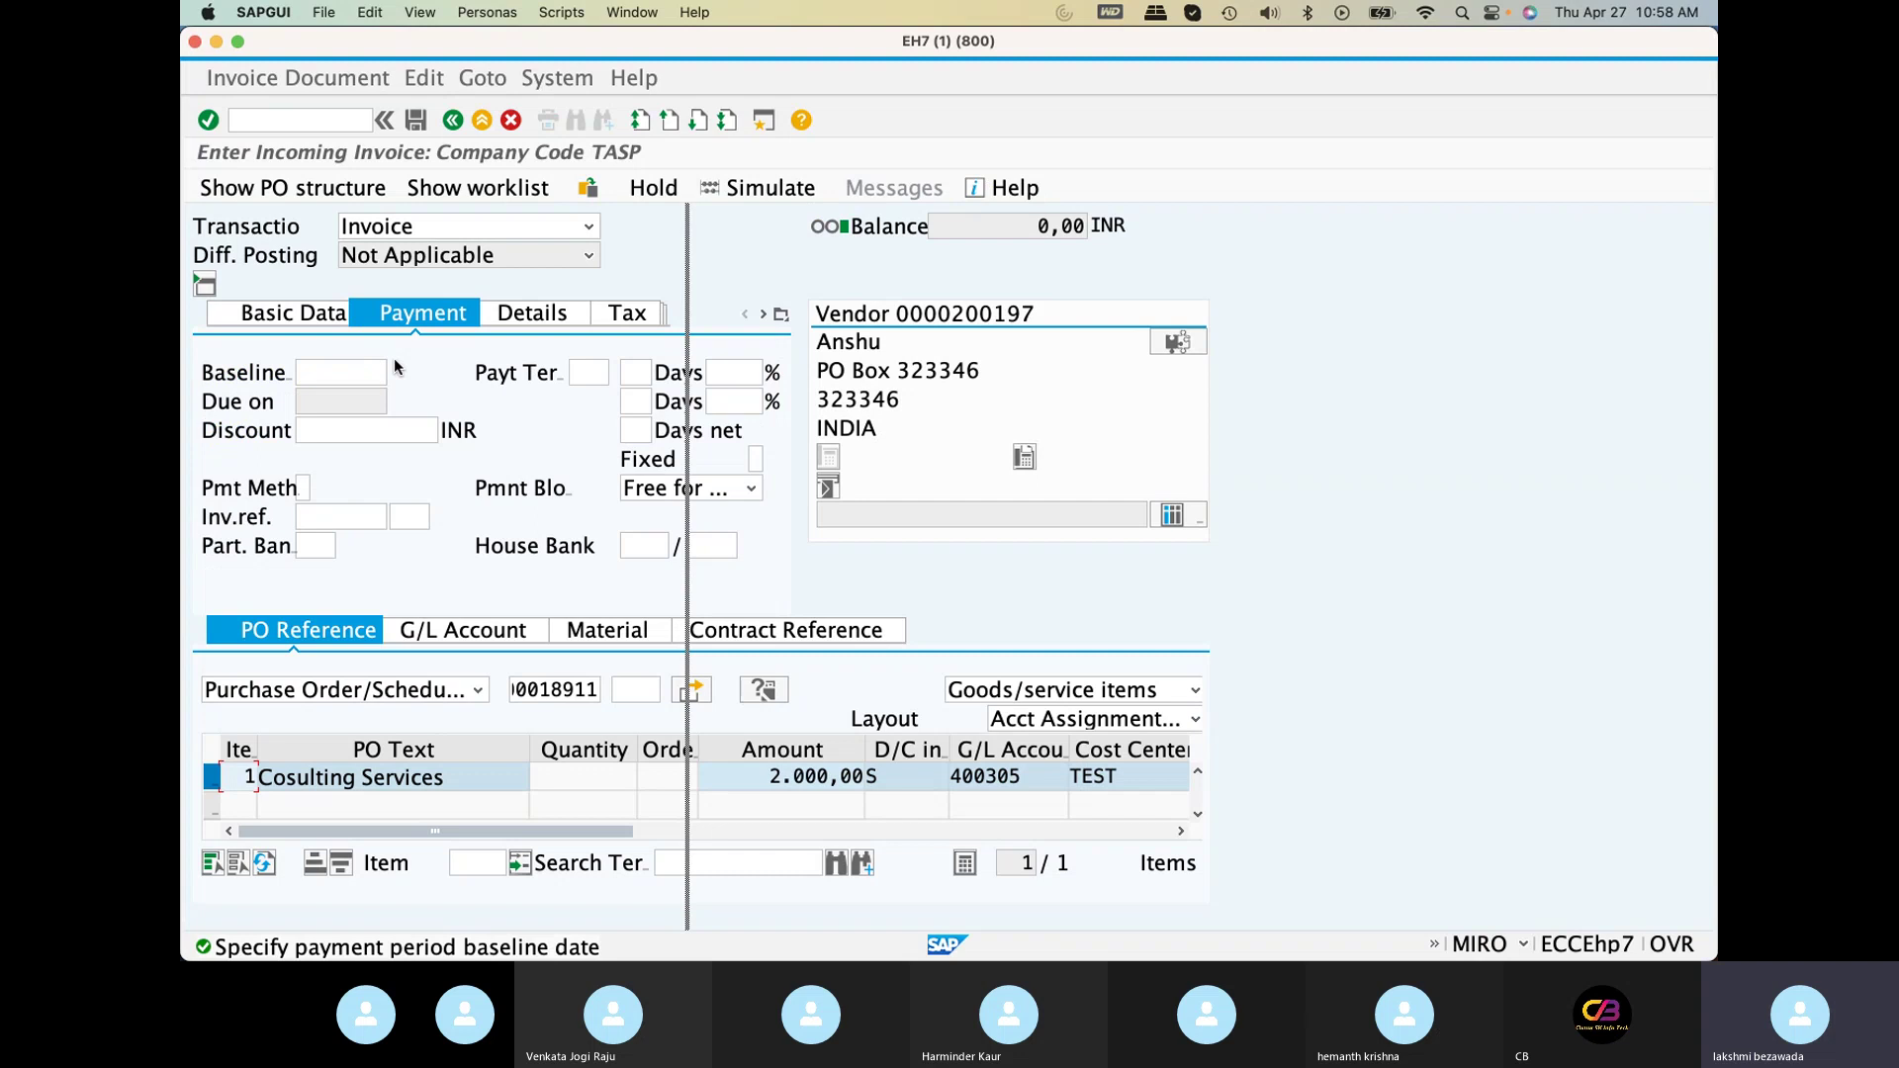
Set the invoice's payment terms to 0001 and its baseline date to 27.04.2023
click(585, 380)
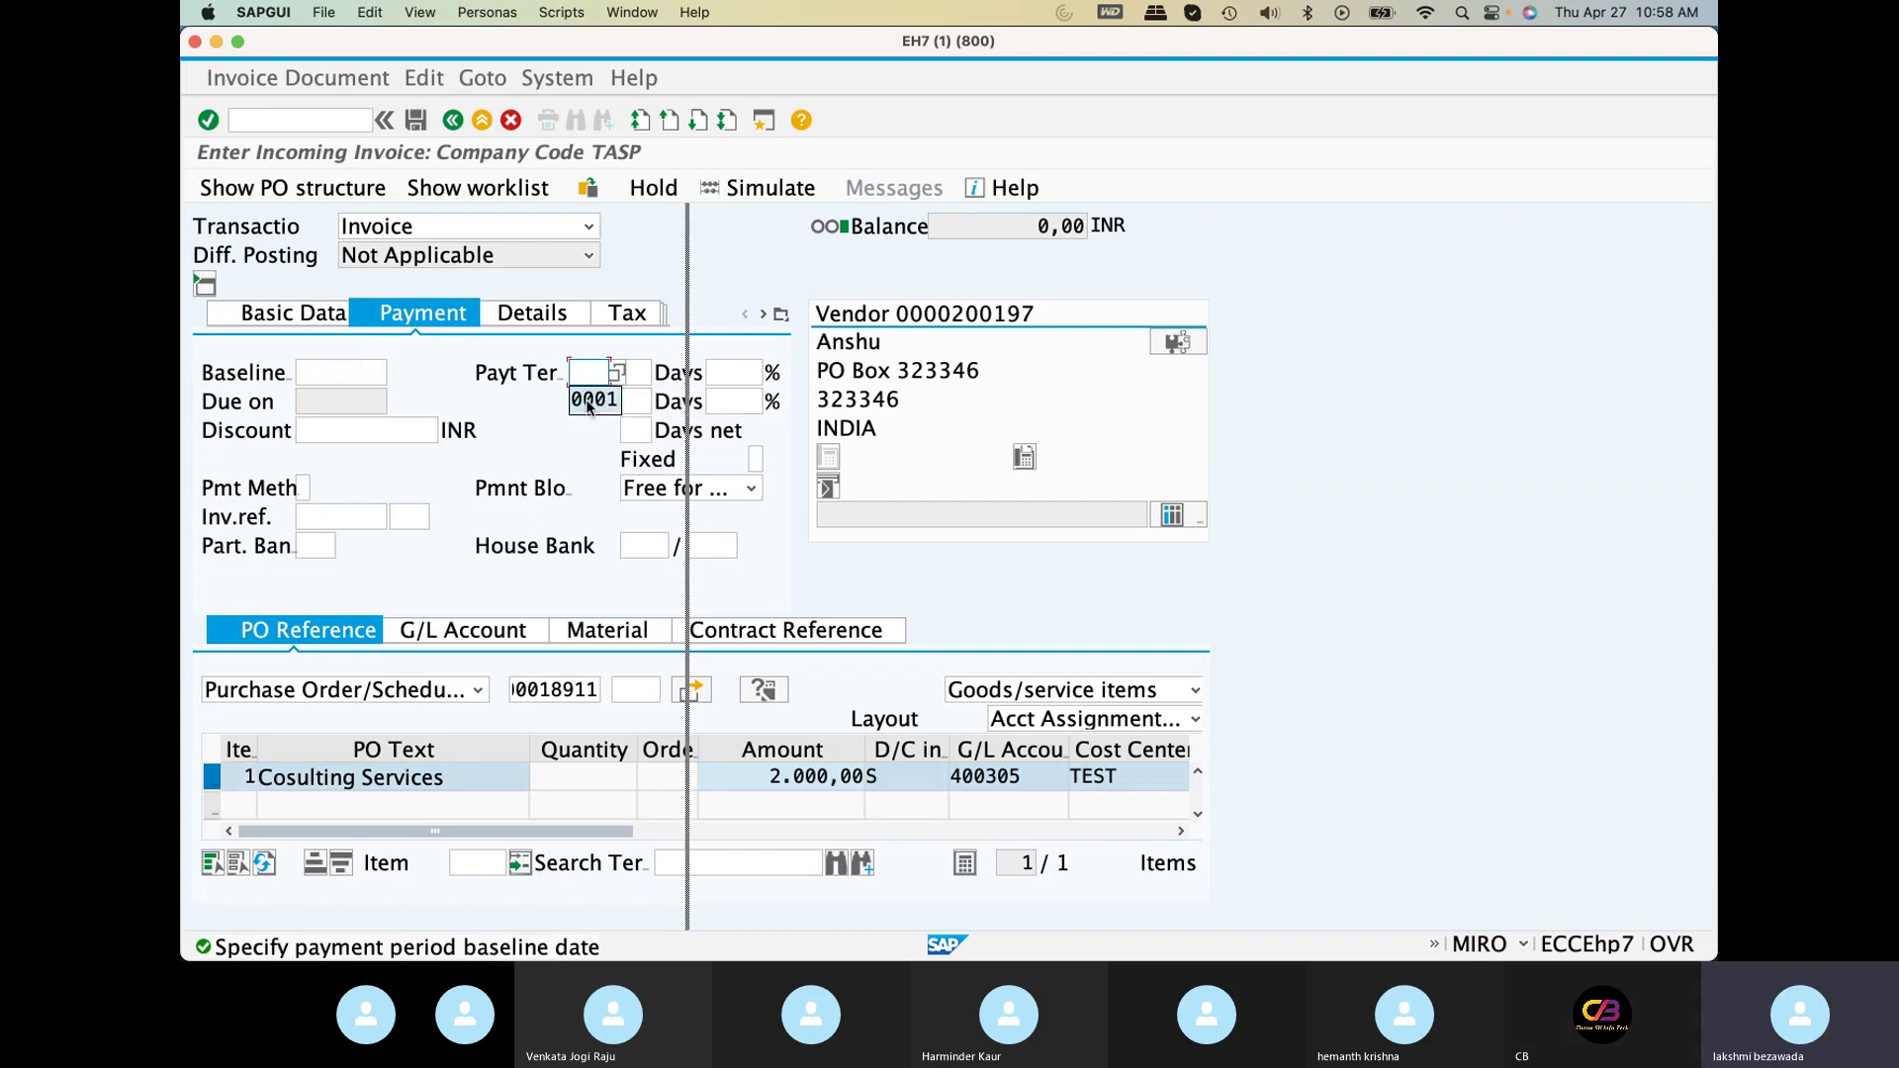
click(591, 401)
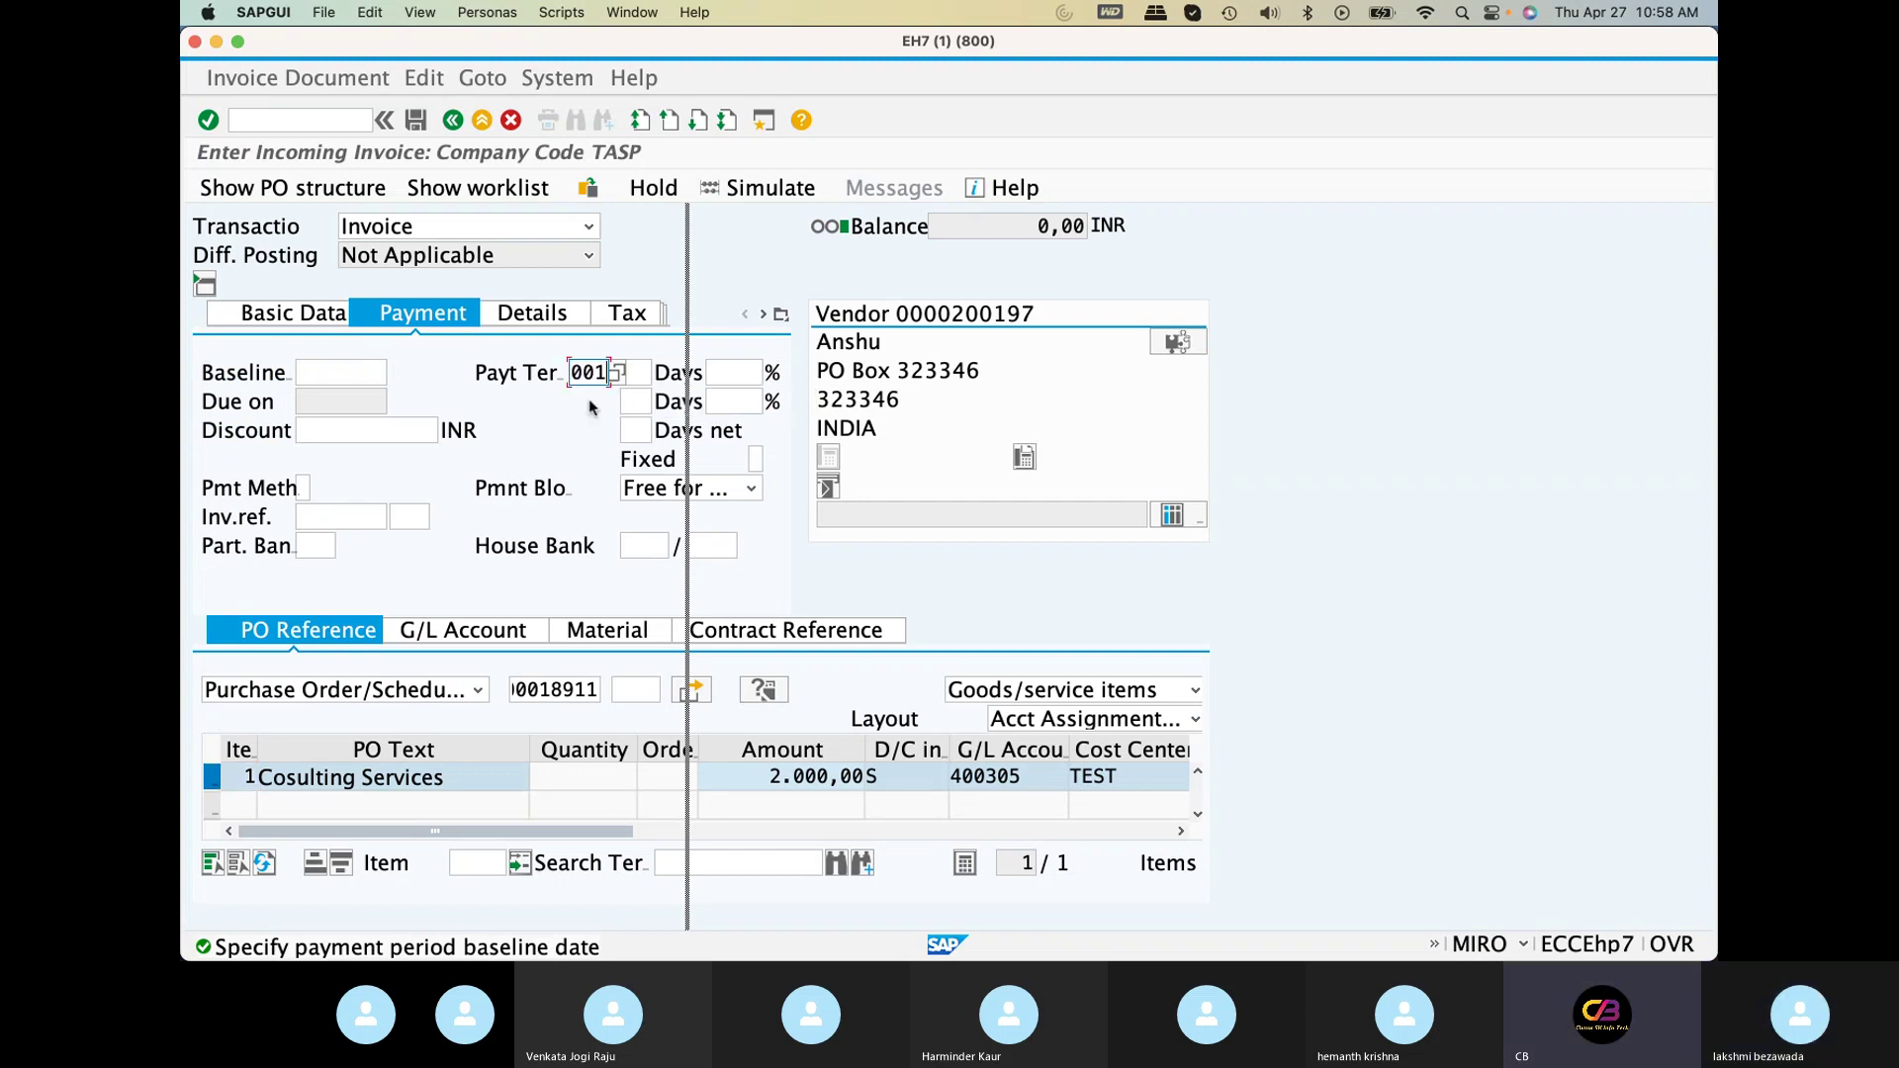
click(358, 366)
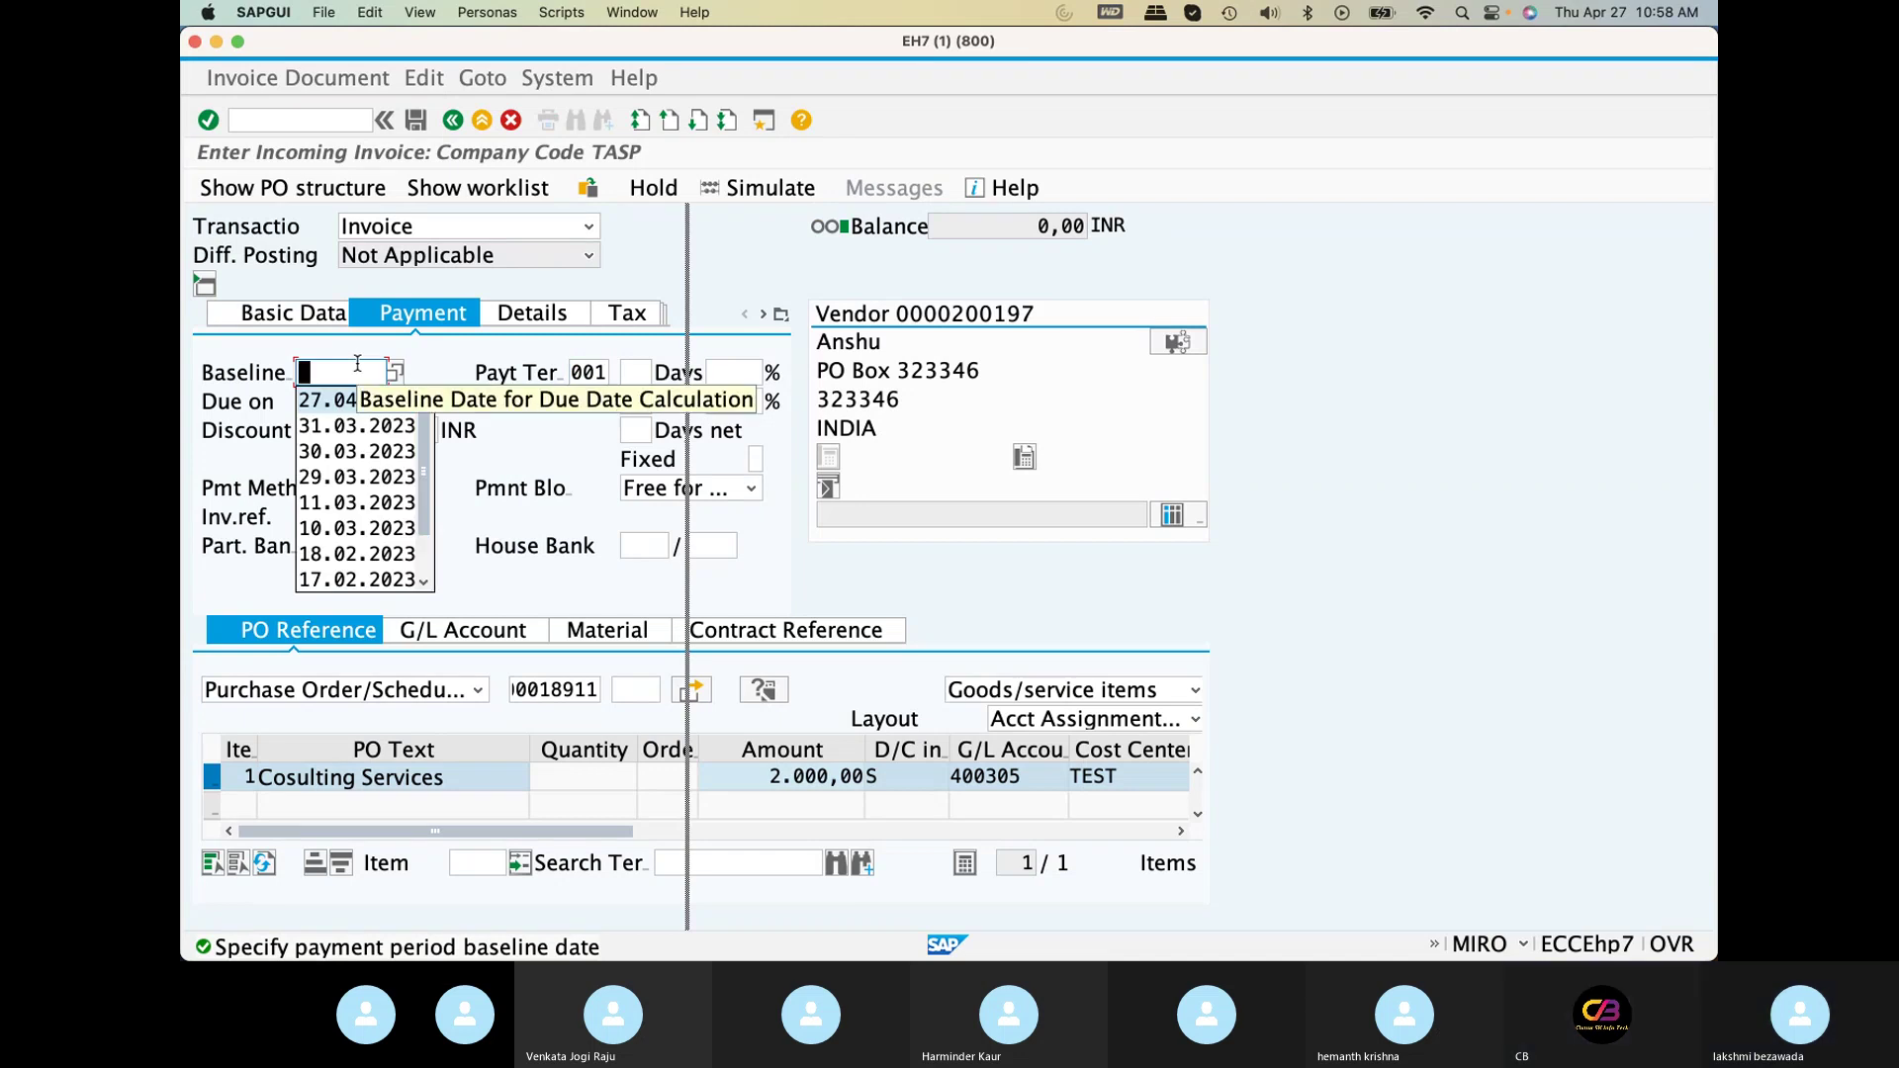
key(Return)
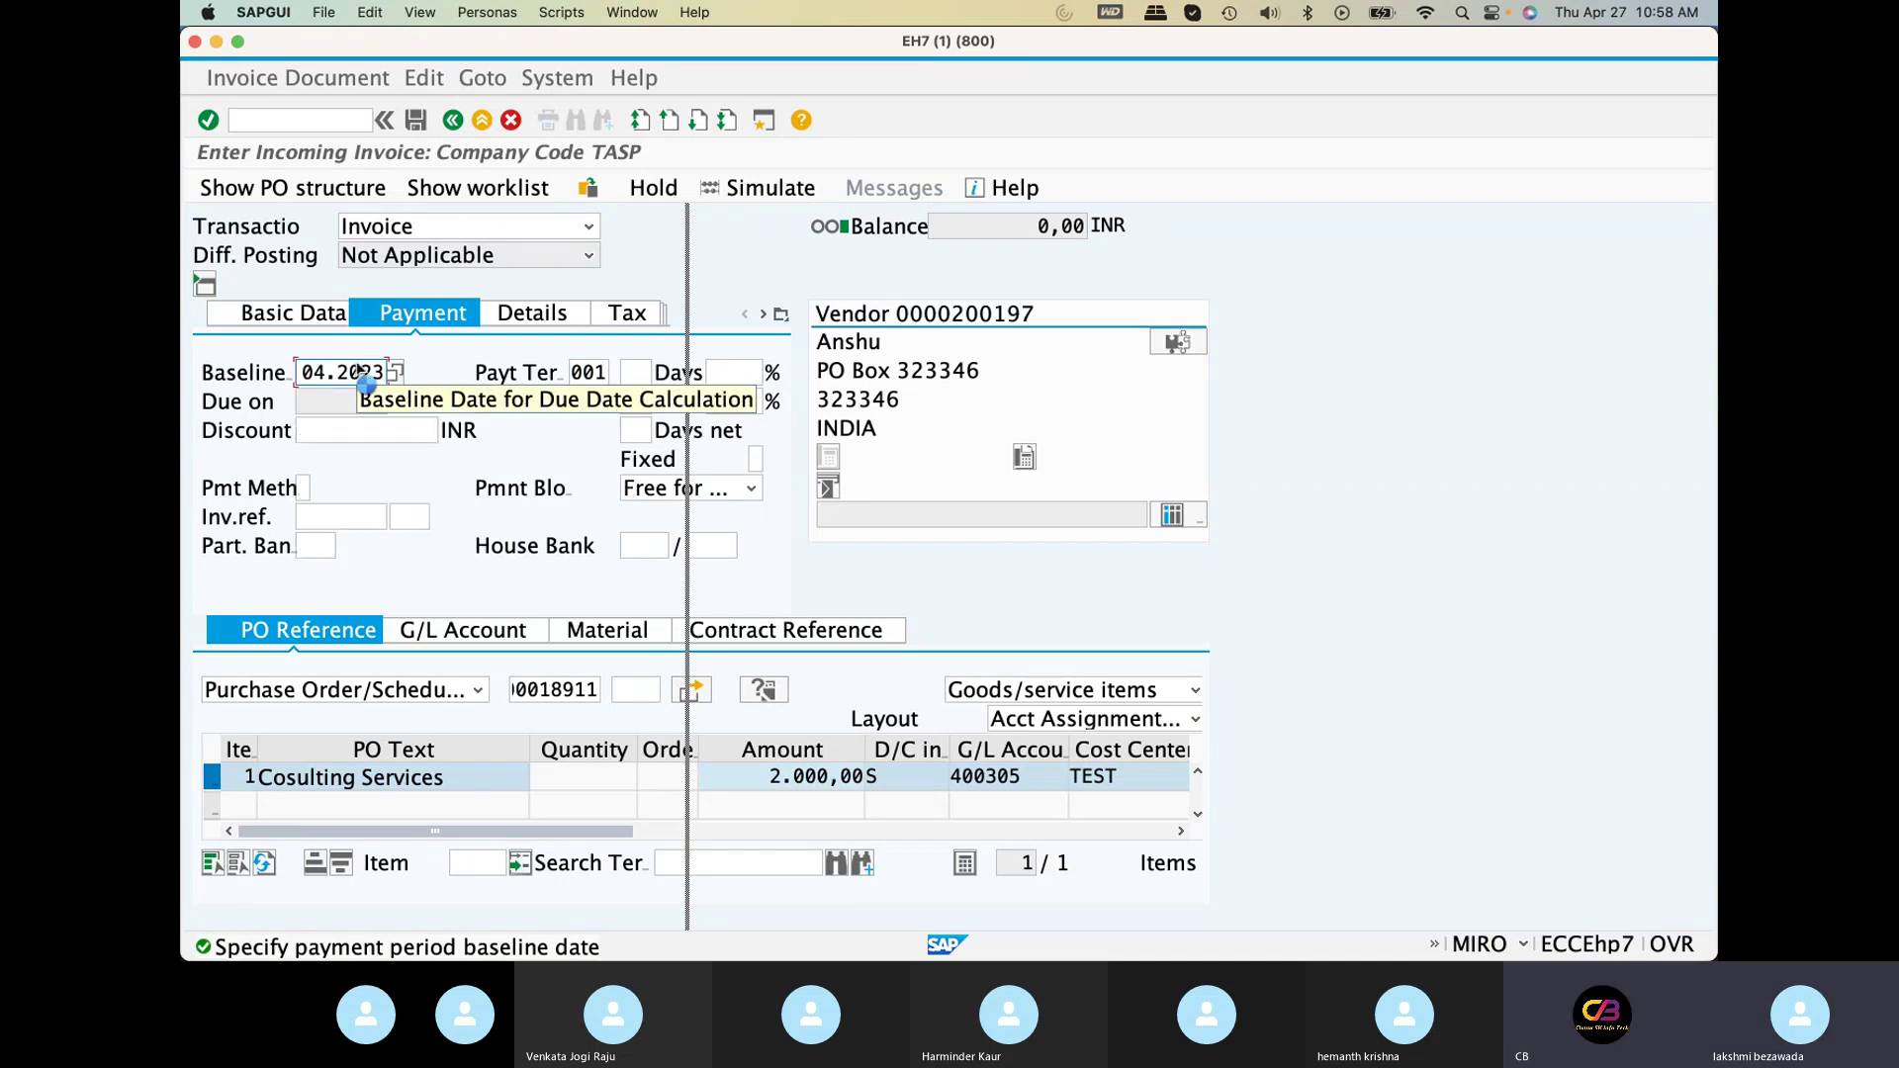
key(Return)
key(Return)
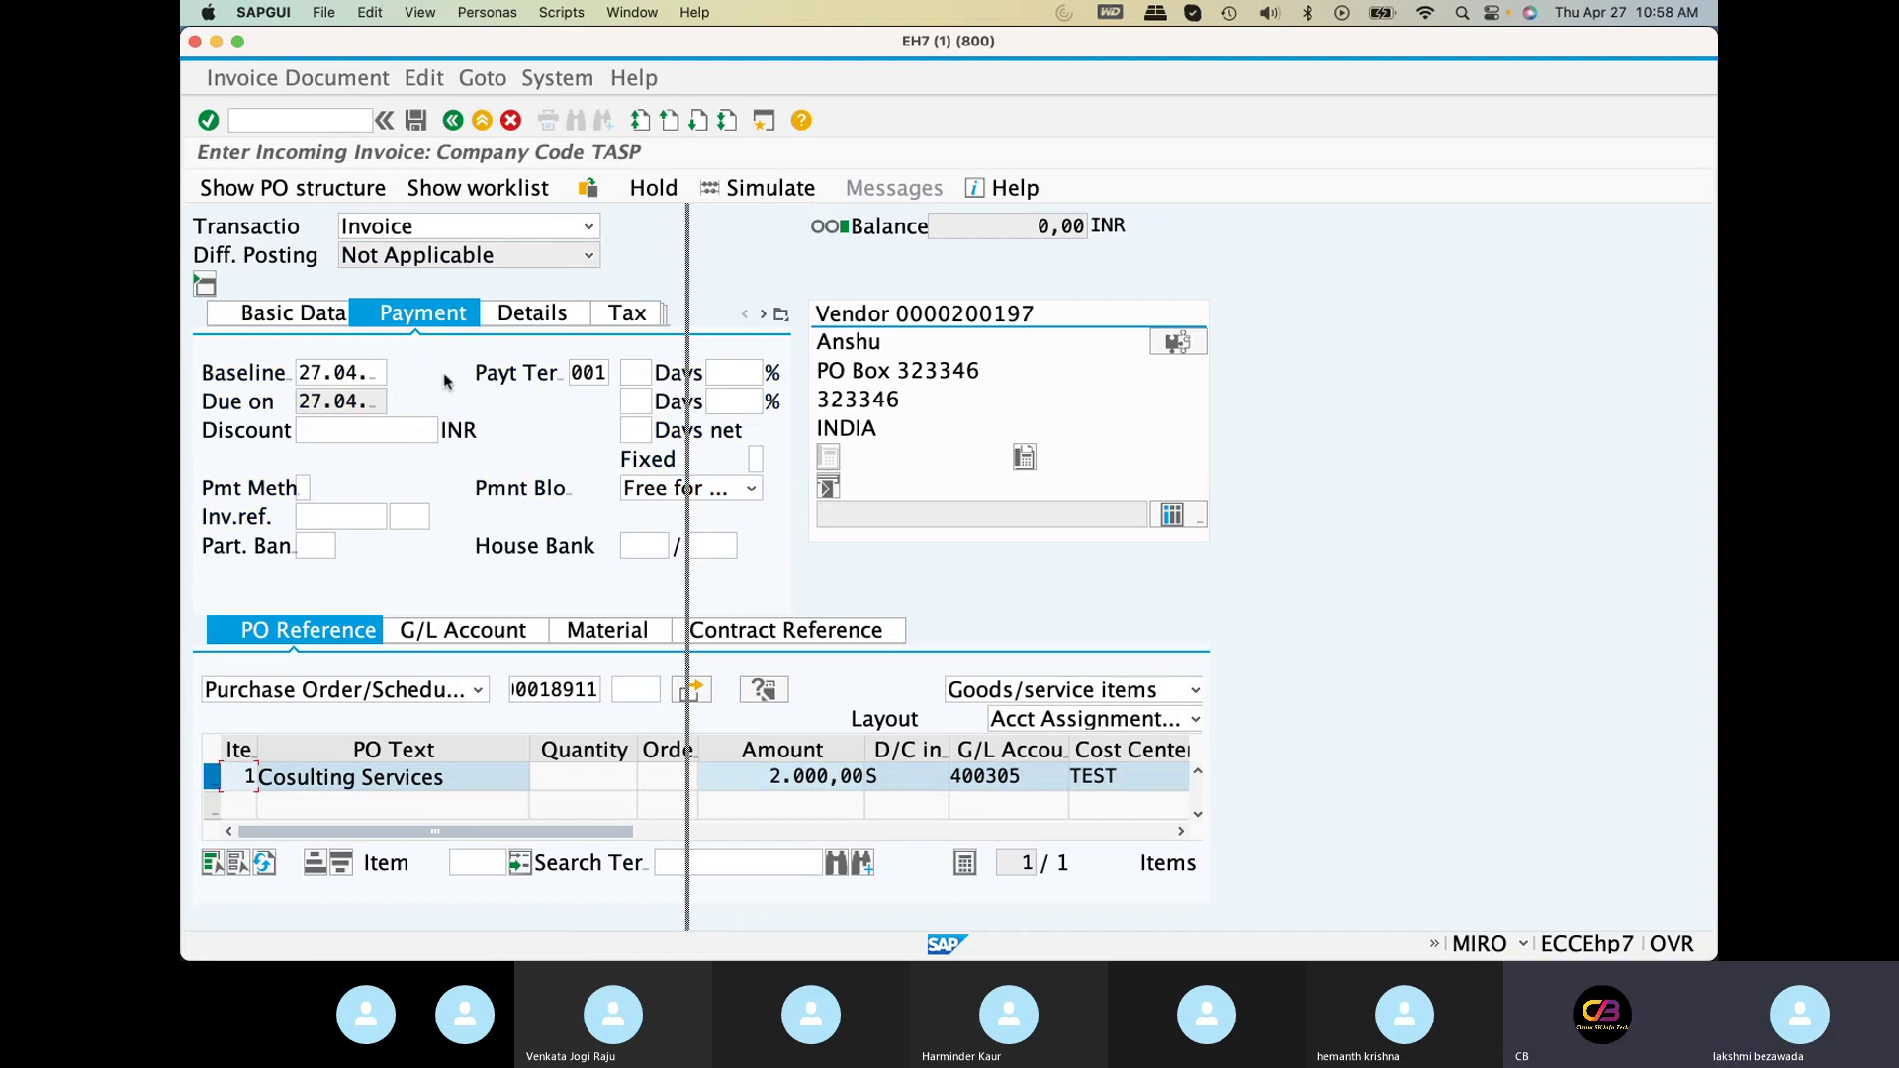
Simulate the invoice's account postings and post the document
click(777, 189)
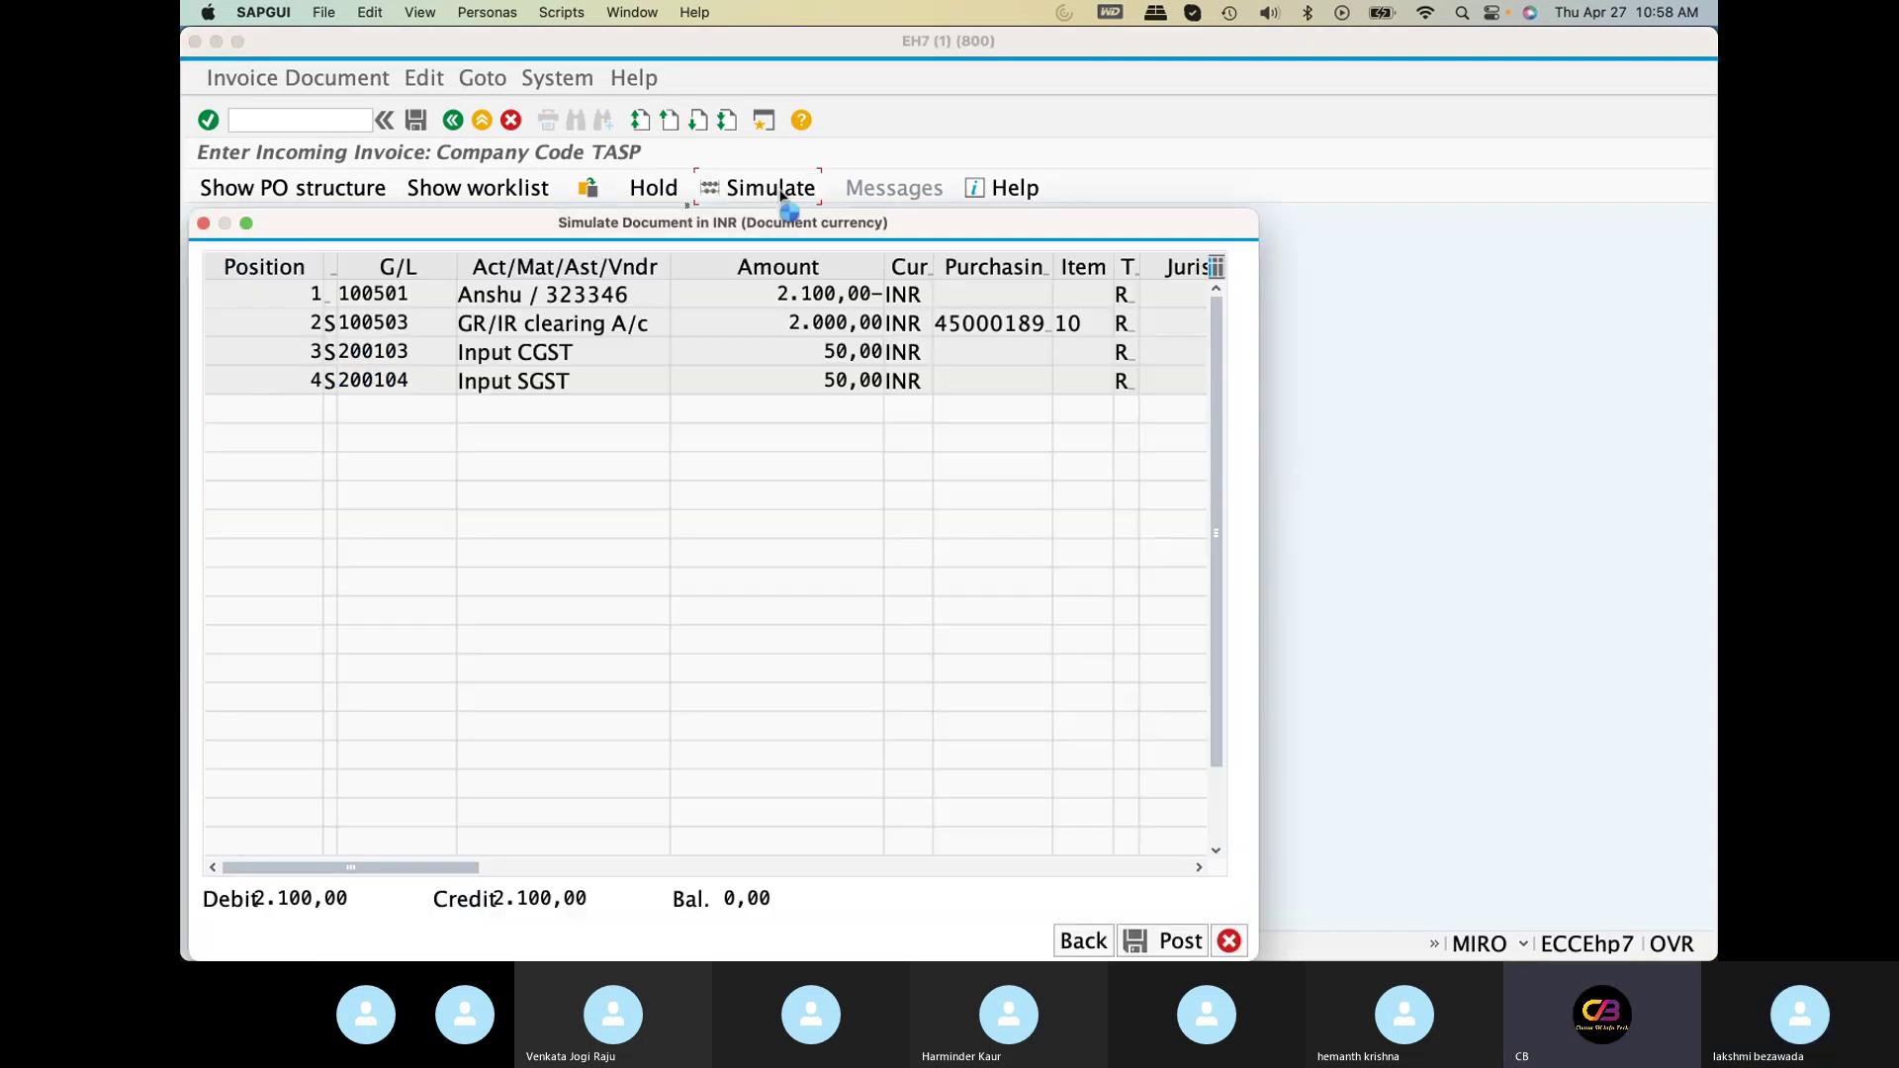
click(1162, 946)
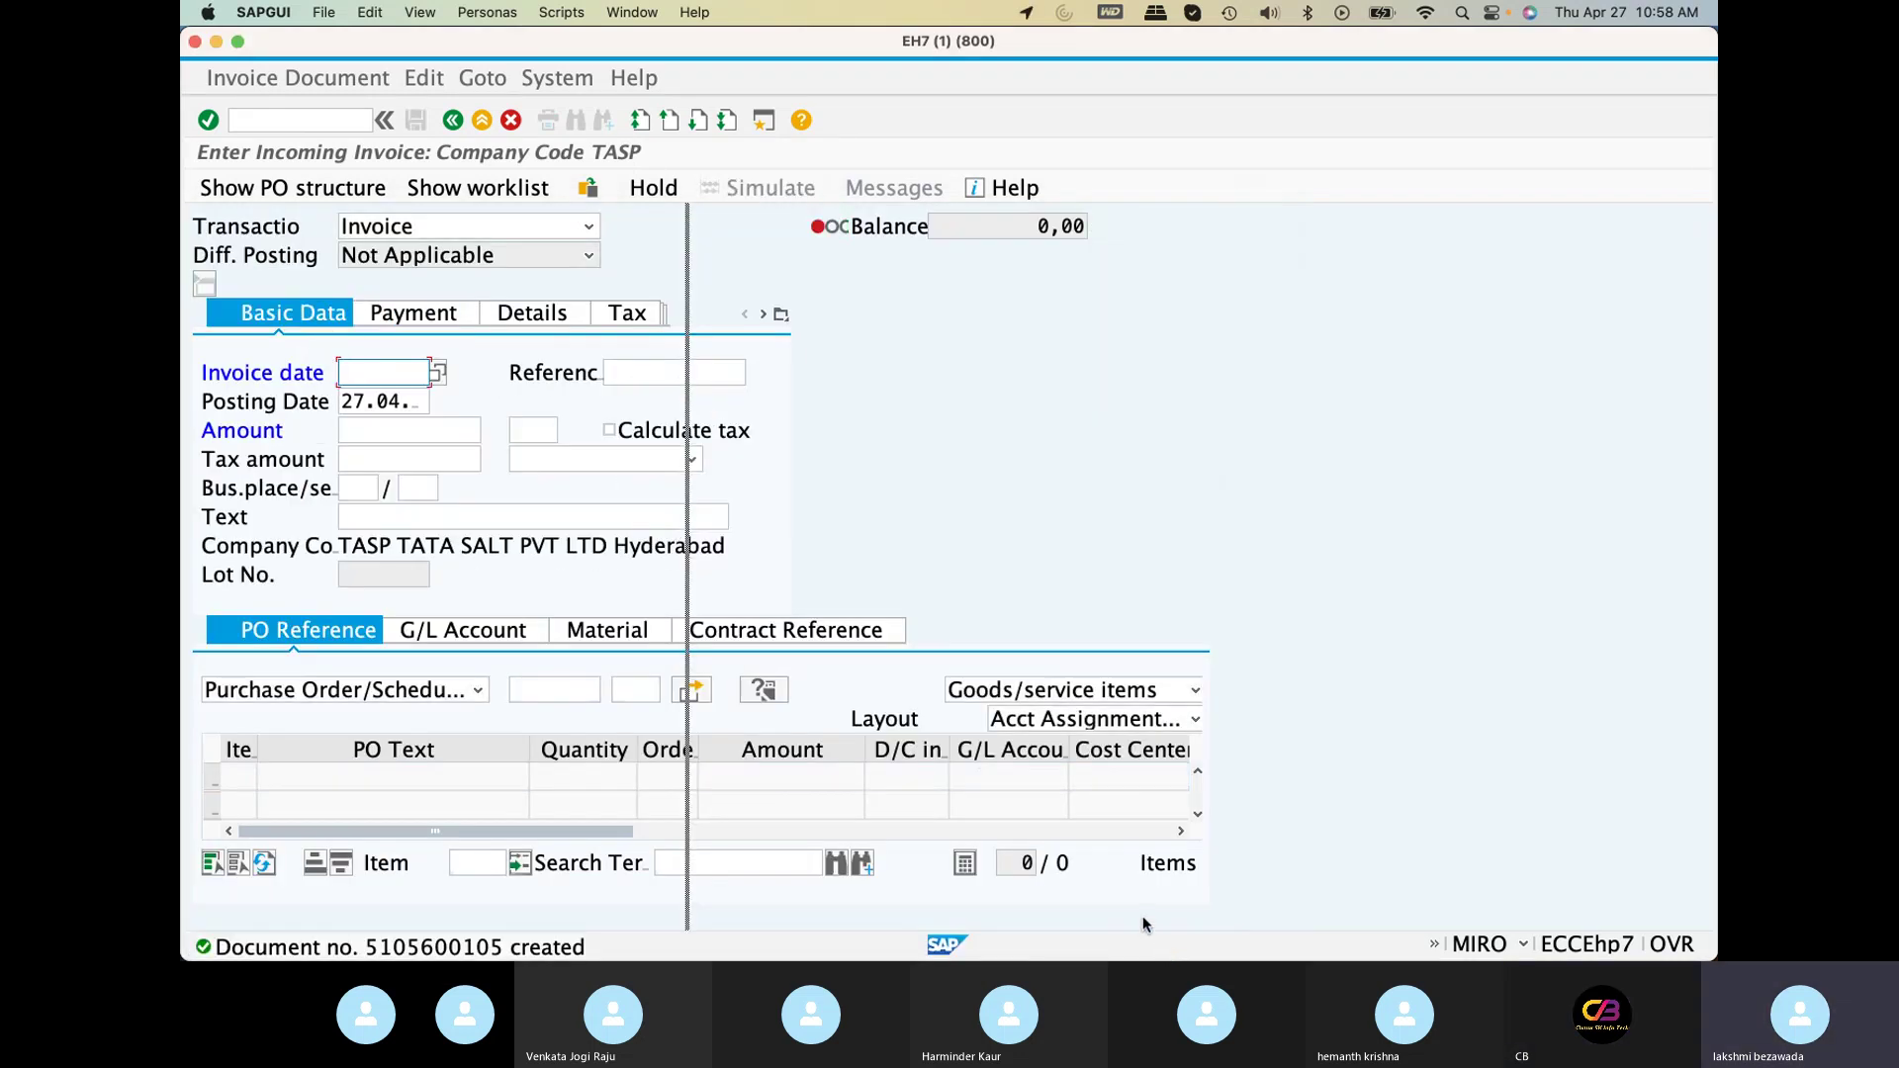
Copy the document creation message into the TextEdit notes below the service entry sheet line and append "--MIRO"
click(413, 947)
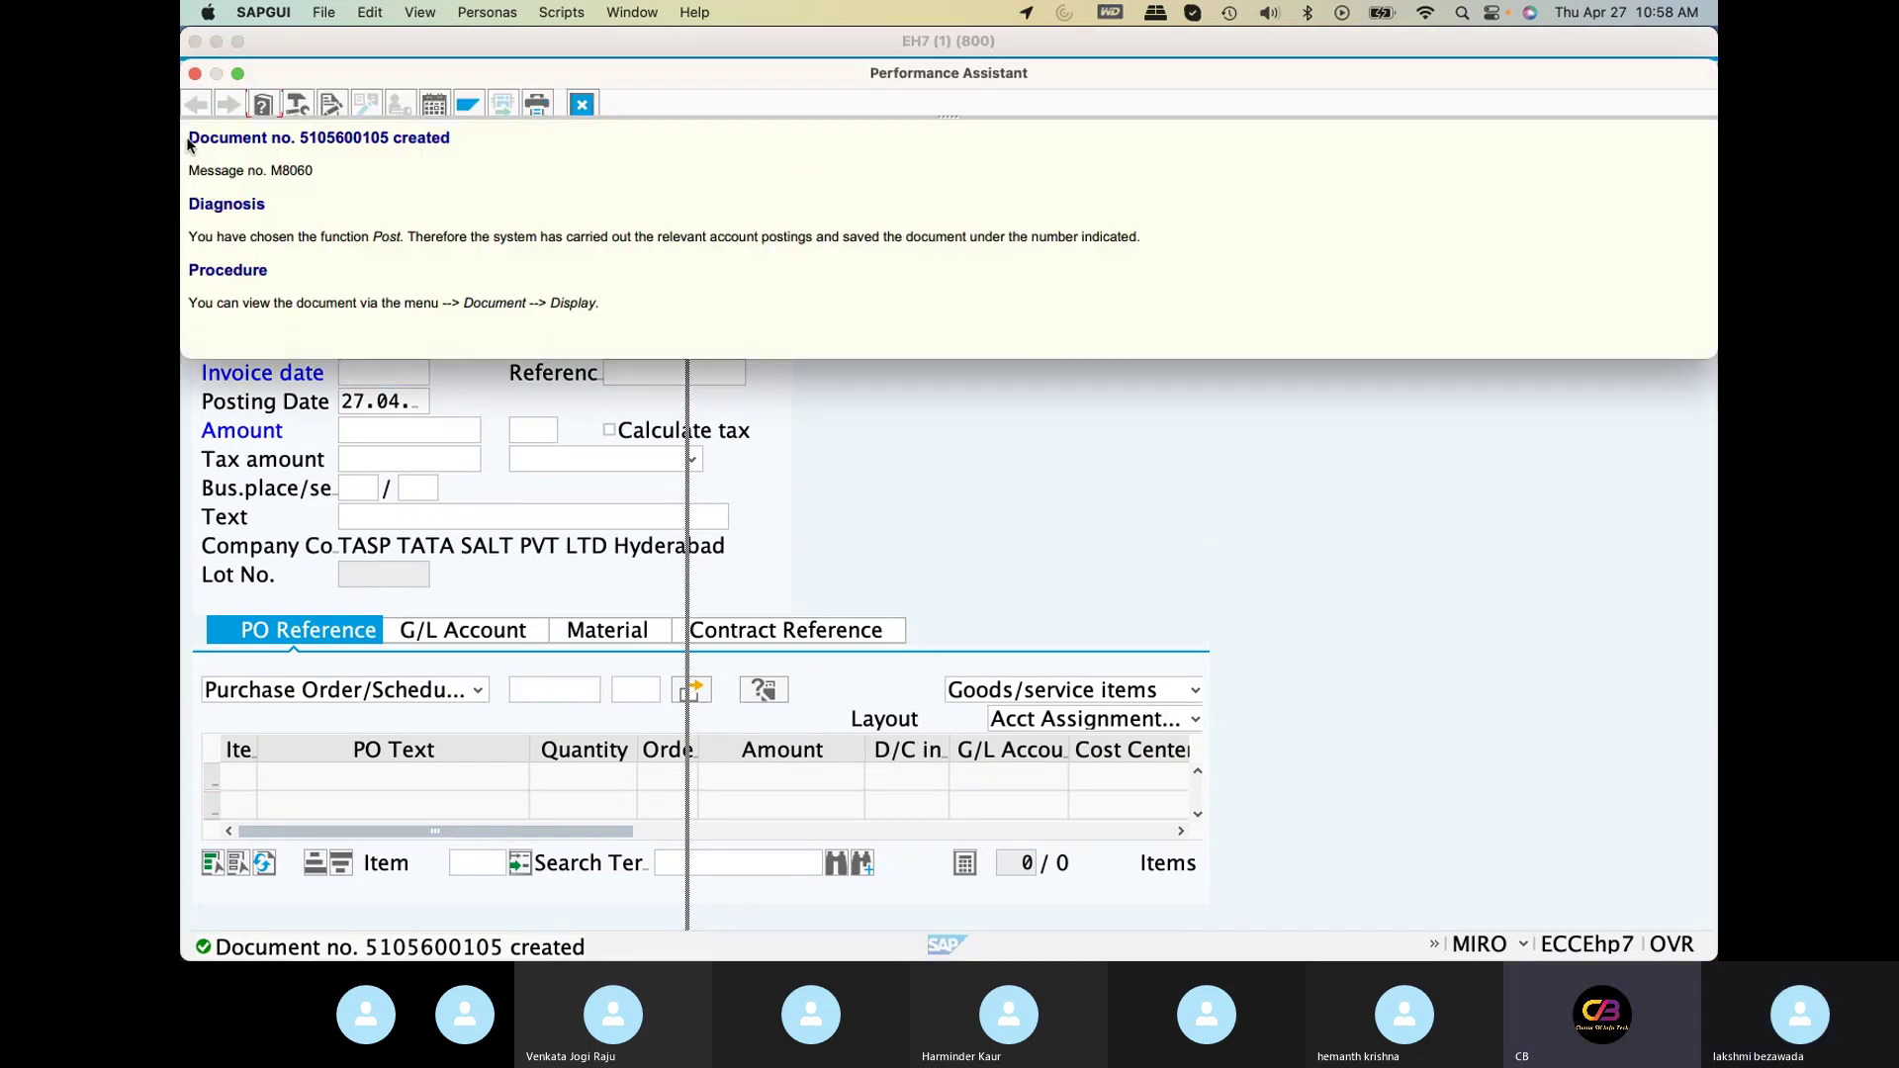
drag(191, 138, 466, 139)
key(super+c)
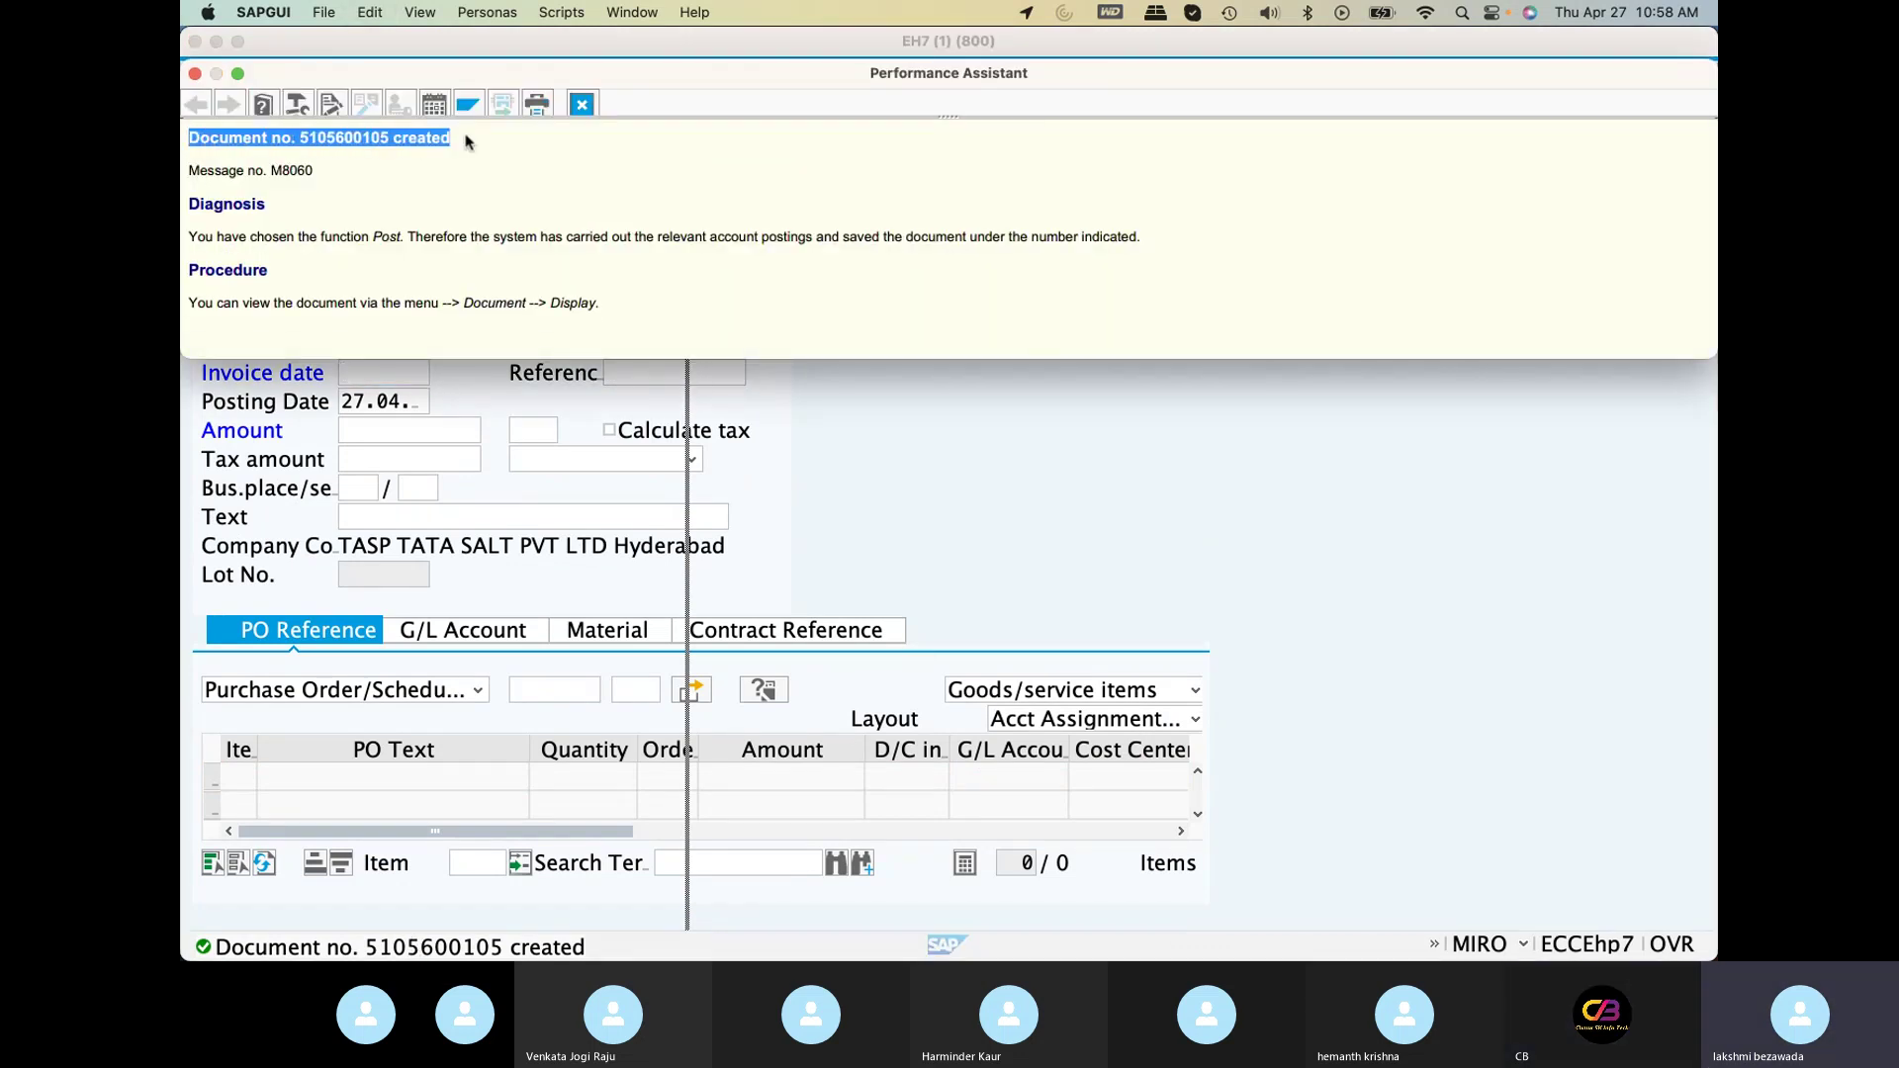
key(super+Tab)
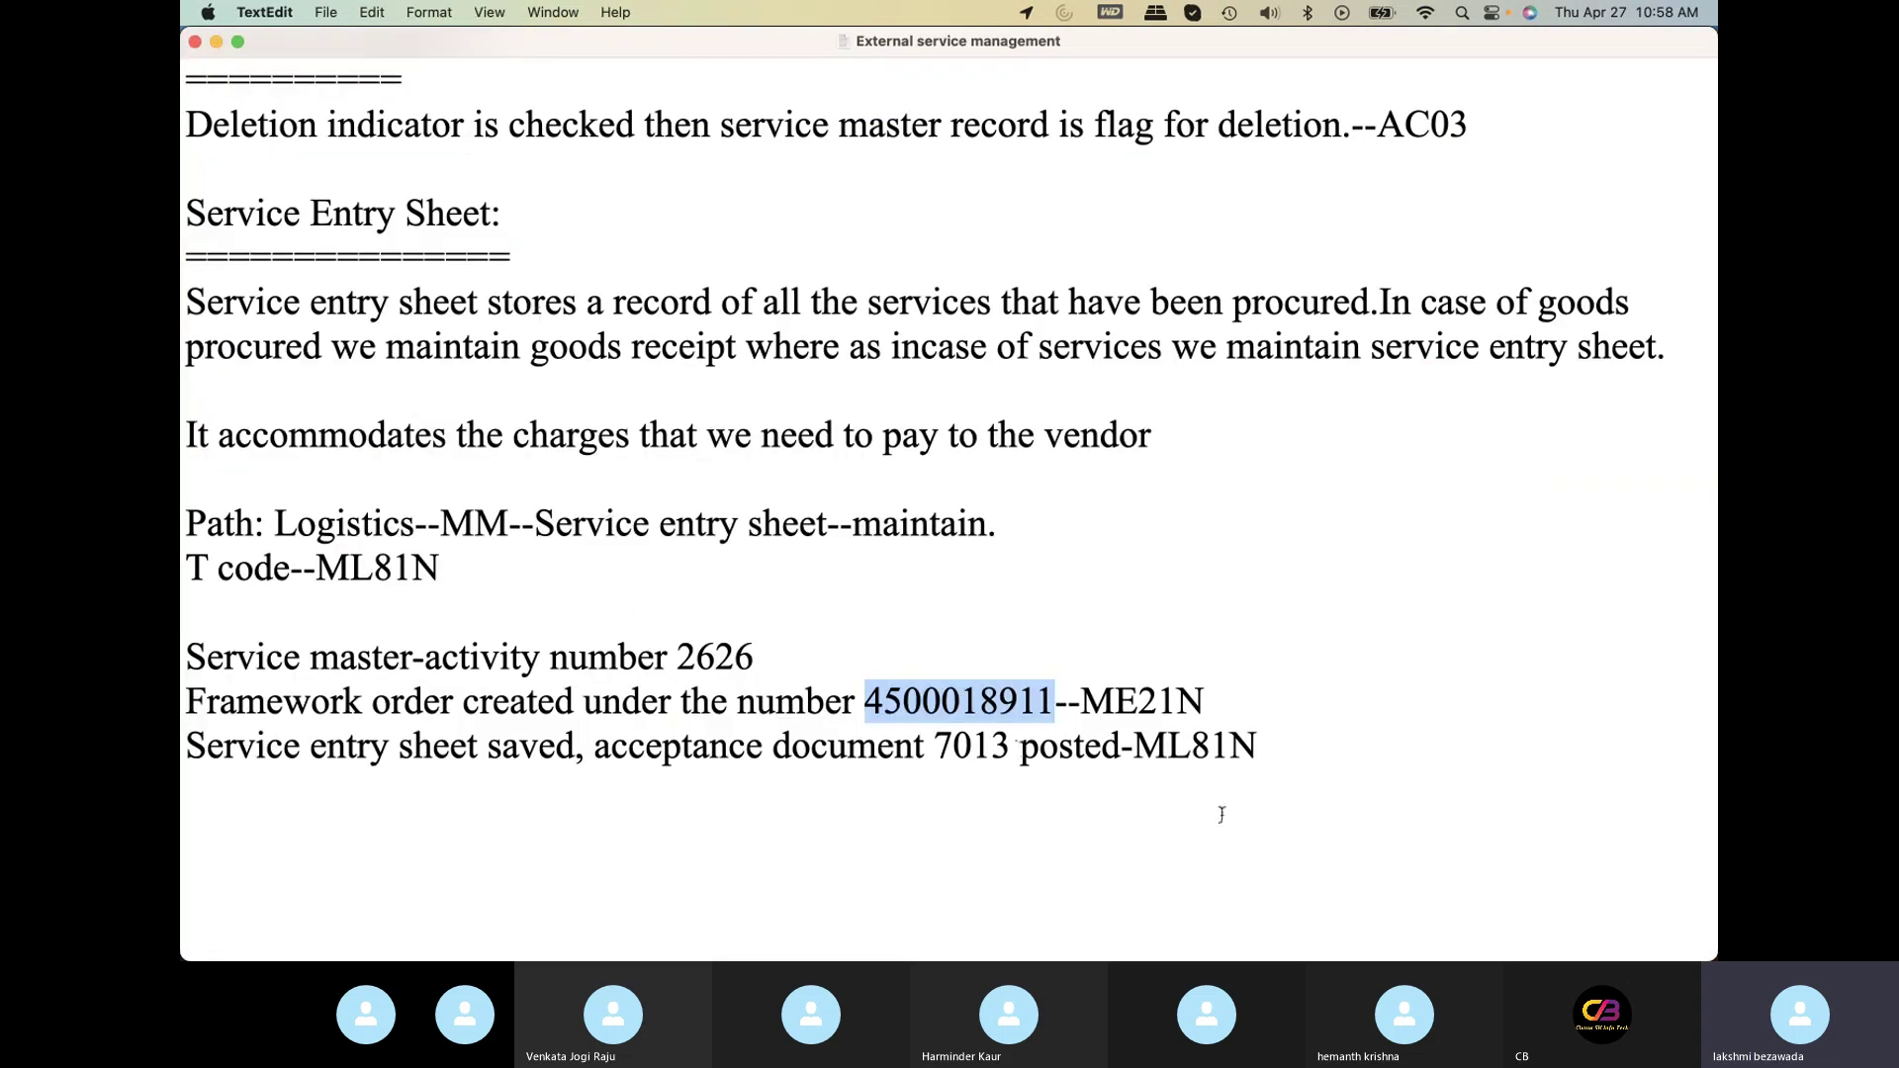
click(1295, 738)
key(Return)
key(super+v)
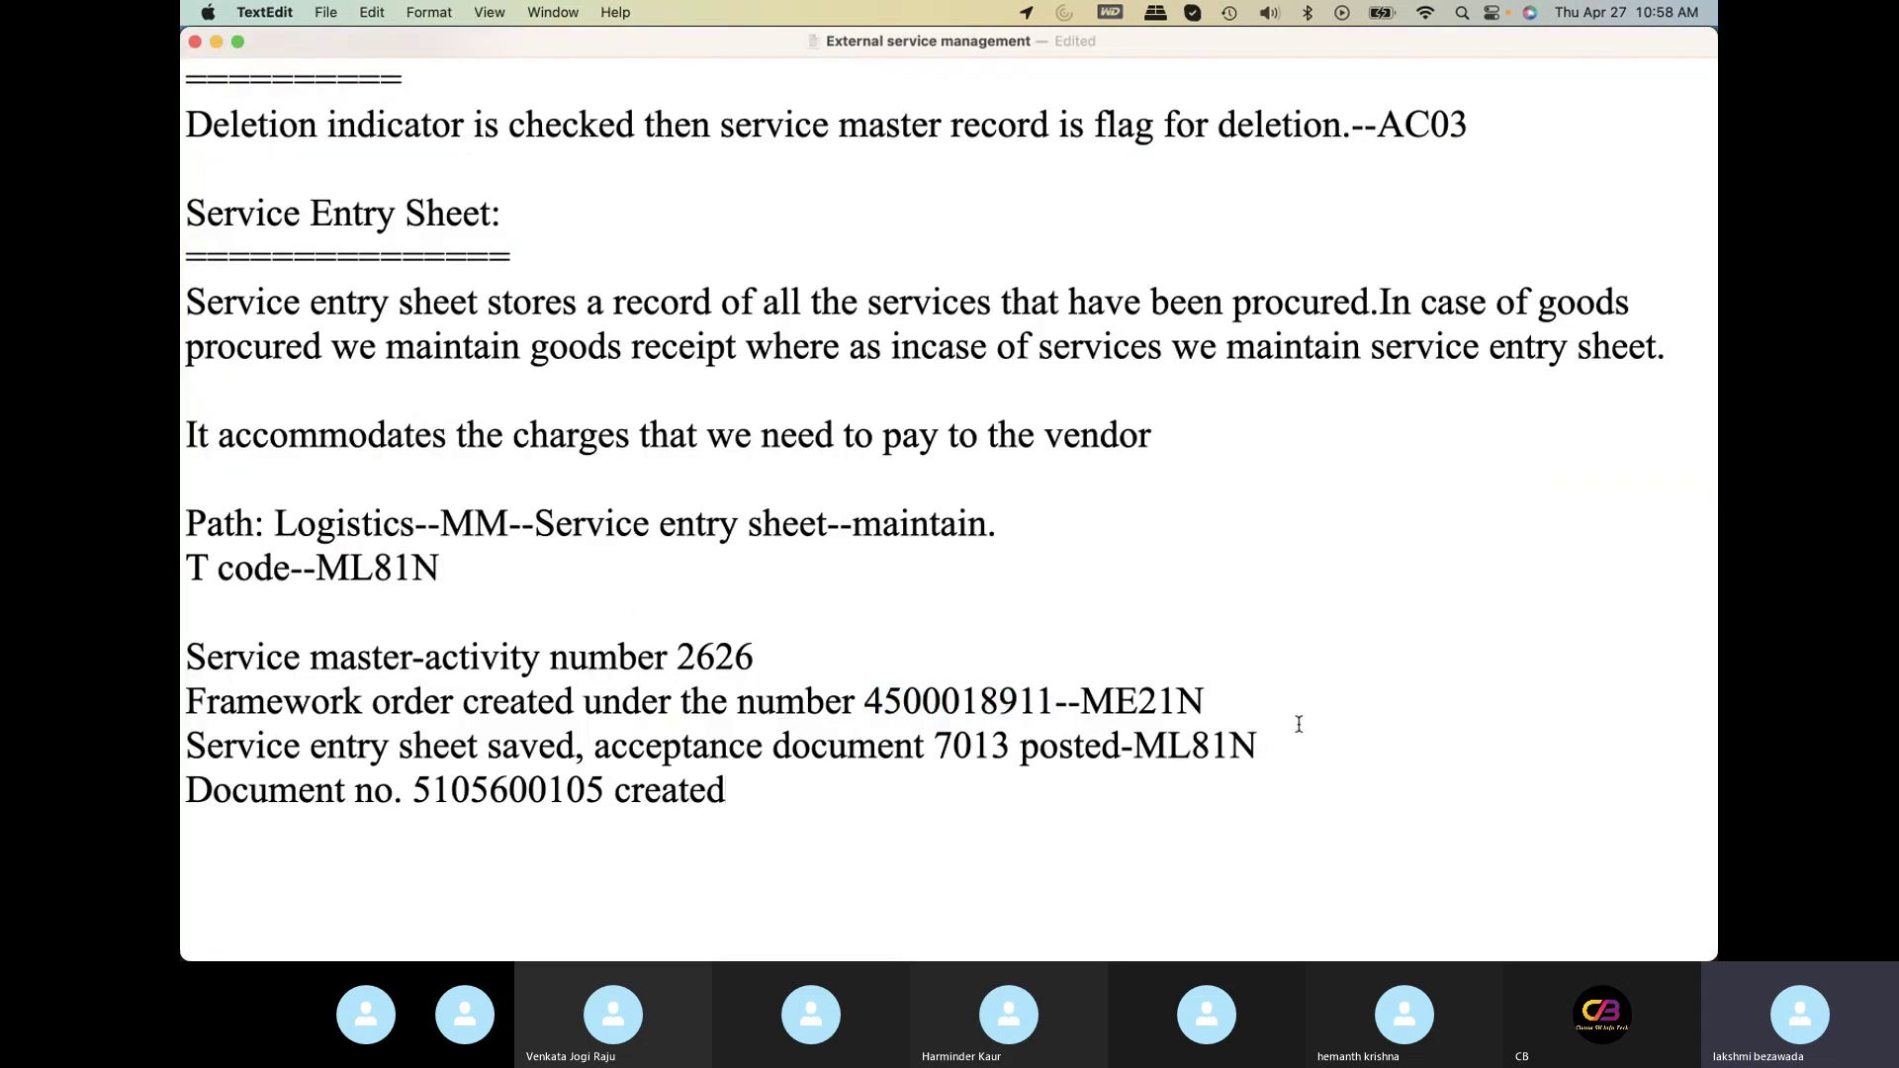
text(--MIRO)
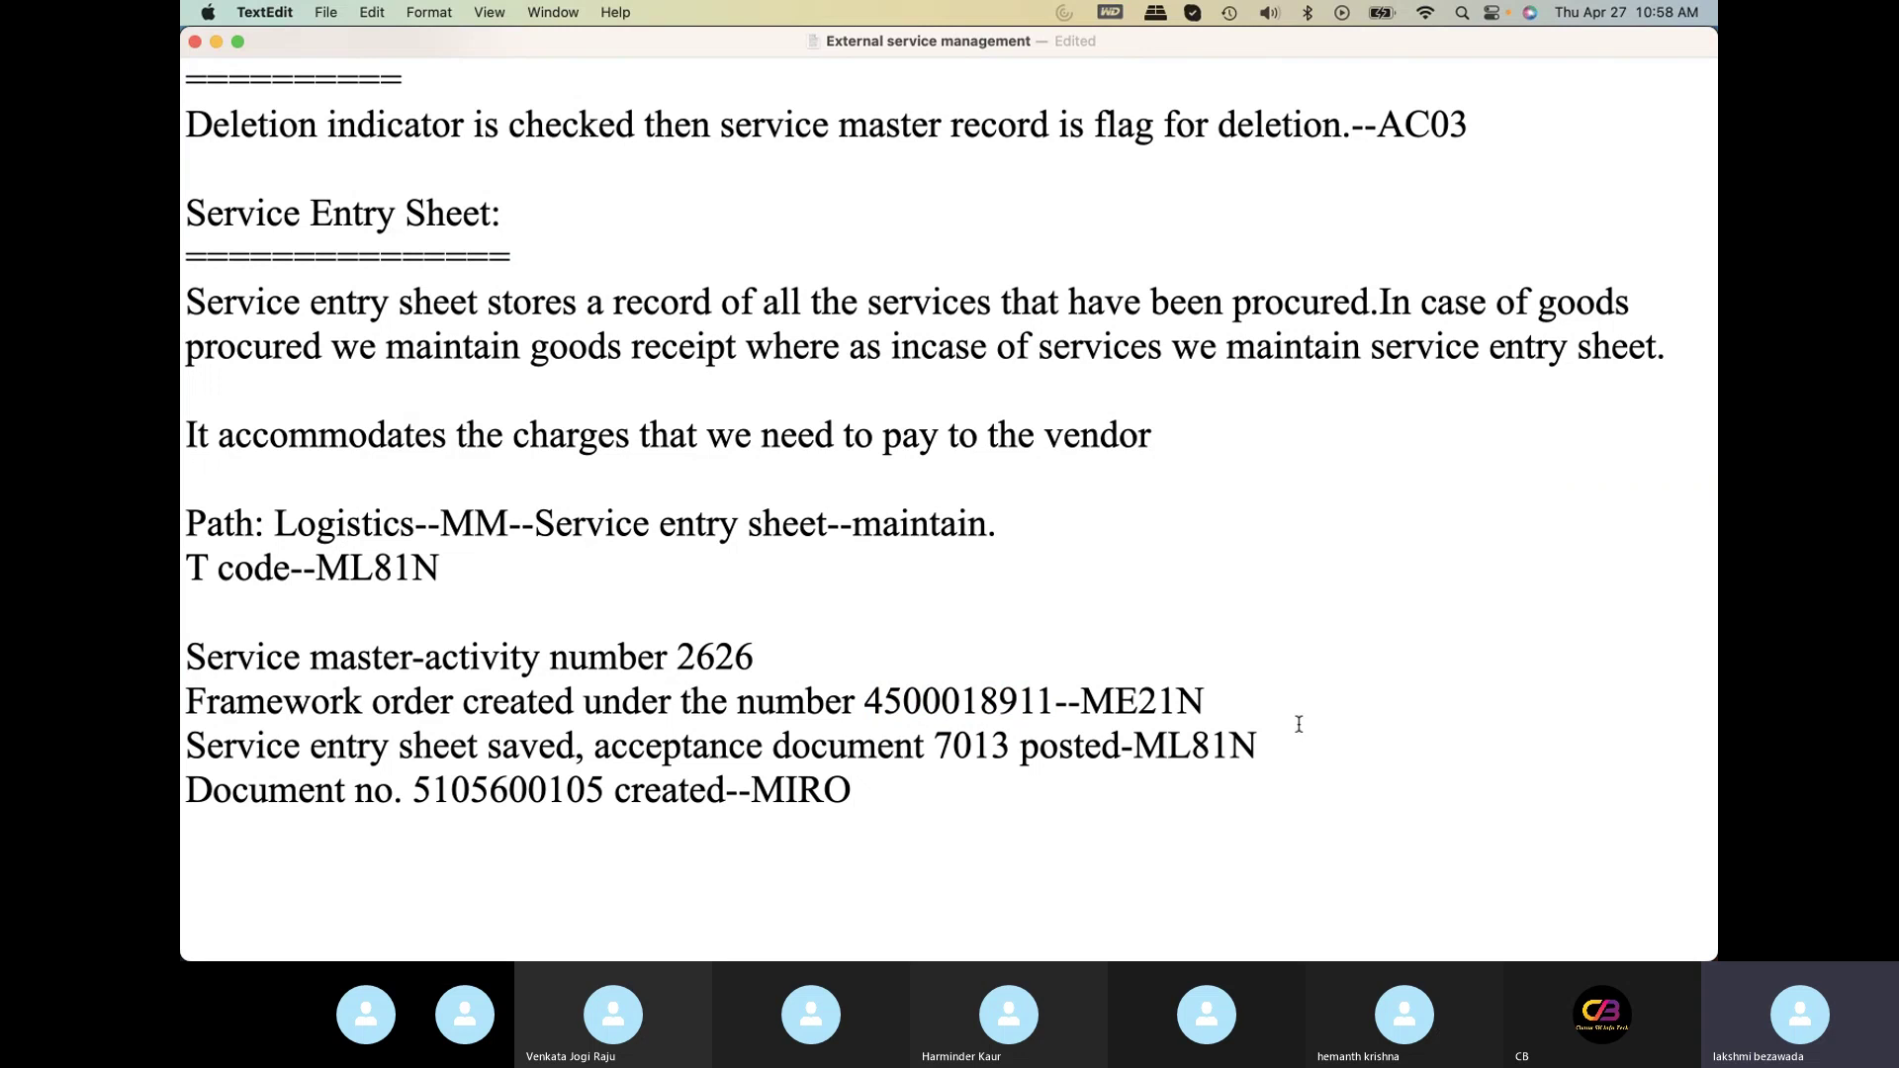
Return to SAP and display the newly posted invoice document with transaction MIR4
key(super+Tab)
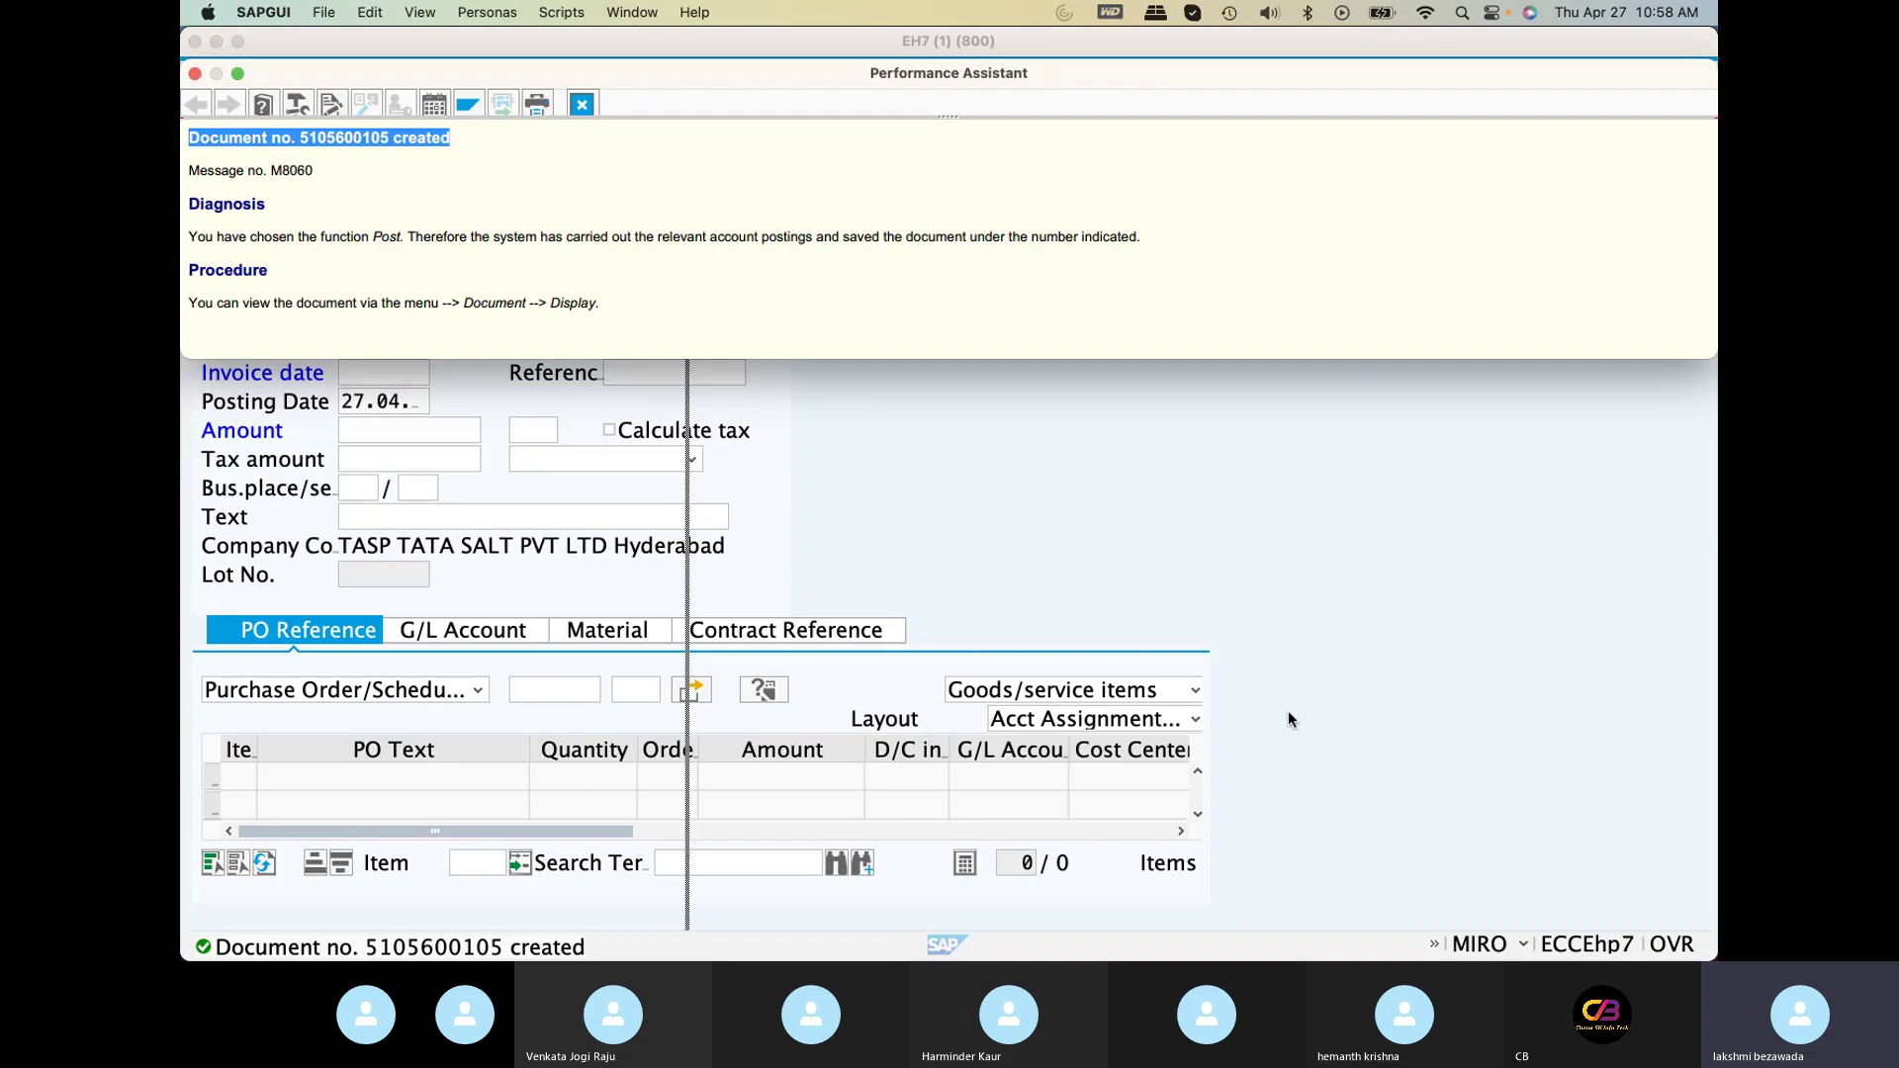
click(195, 77)
text(/nm)
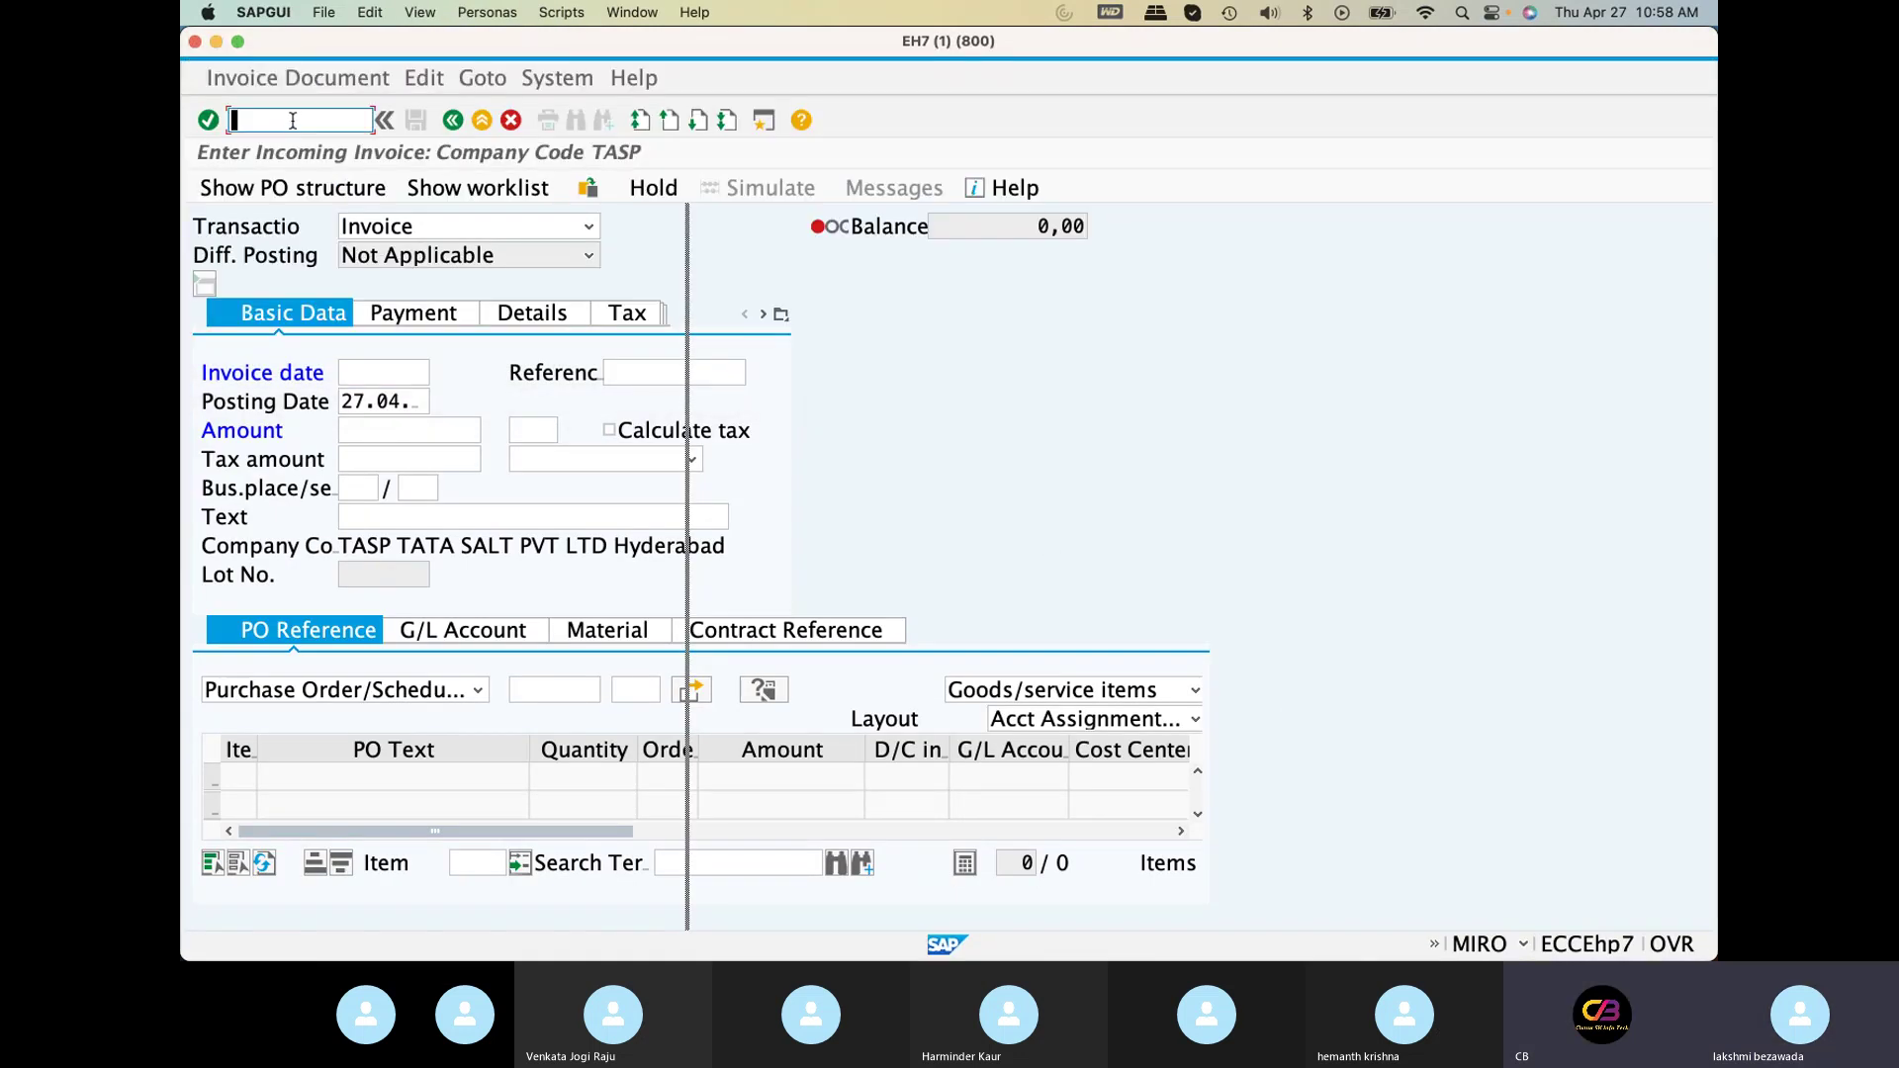
key(BackSpace)
text(mir4)
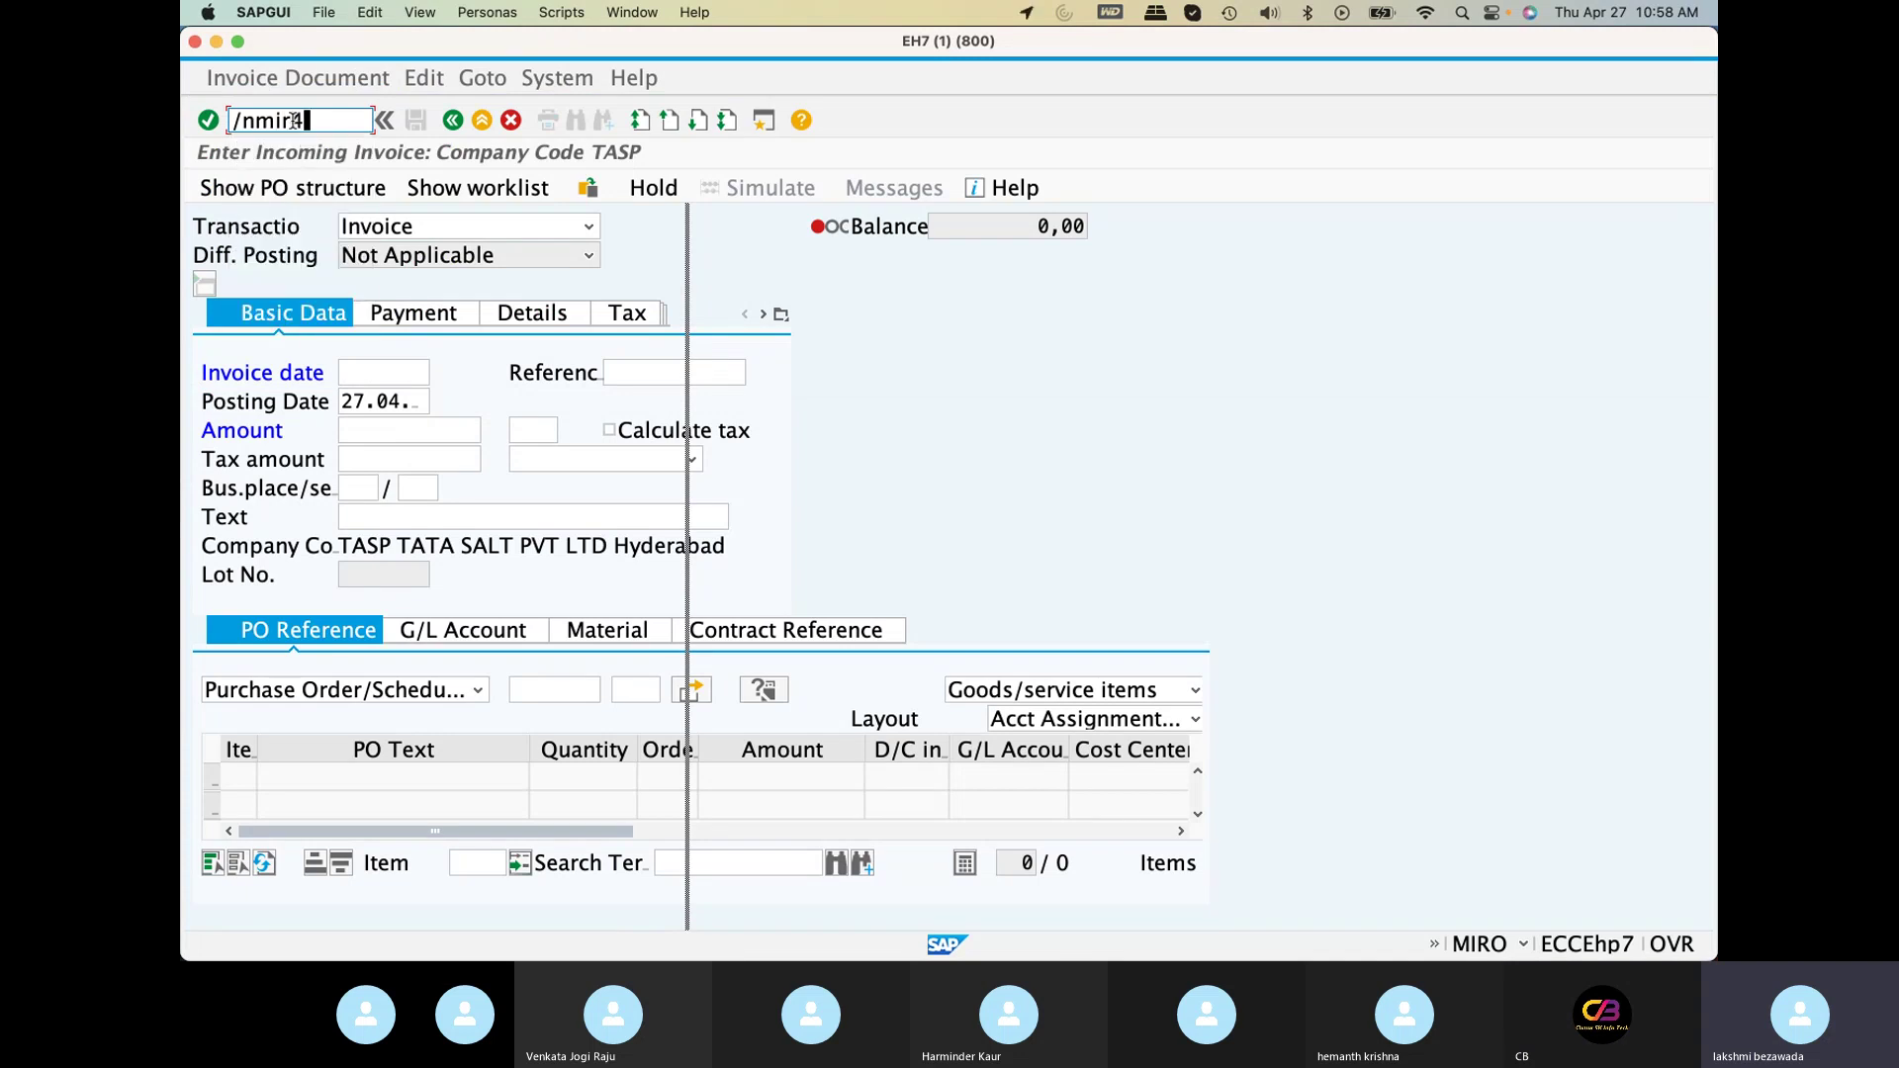
key(Return)
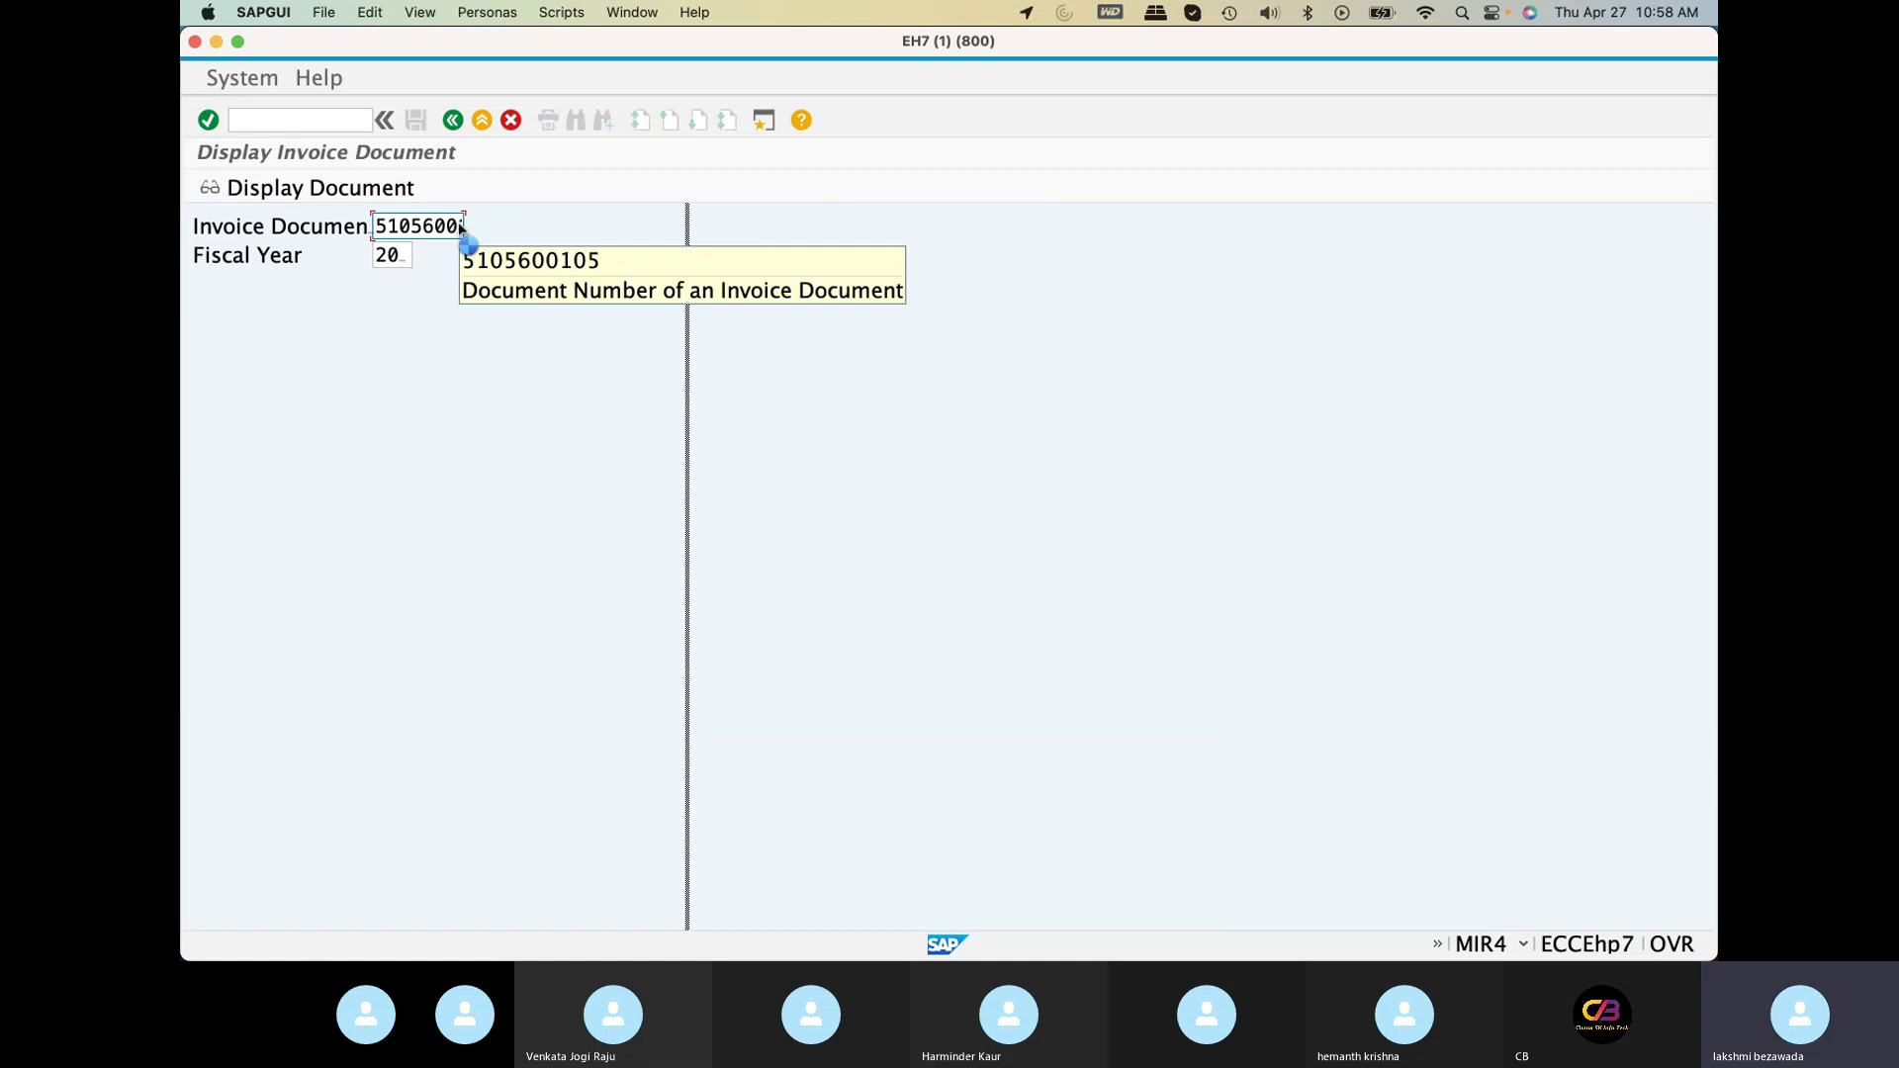
key(Return)
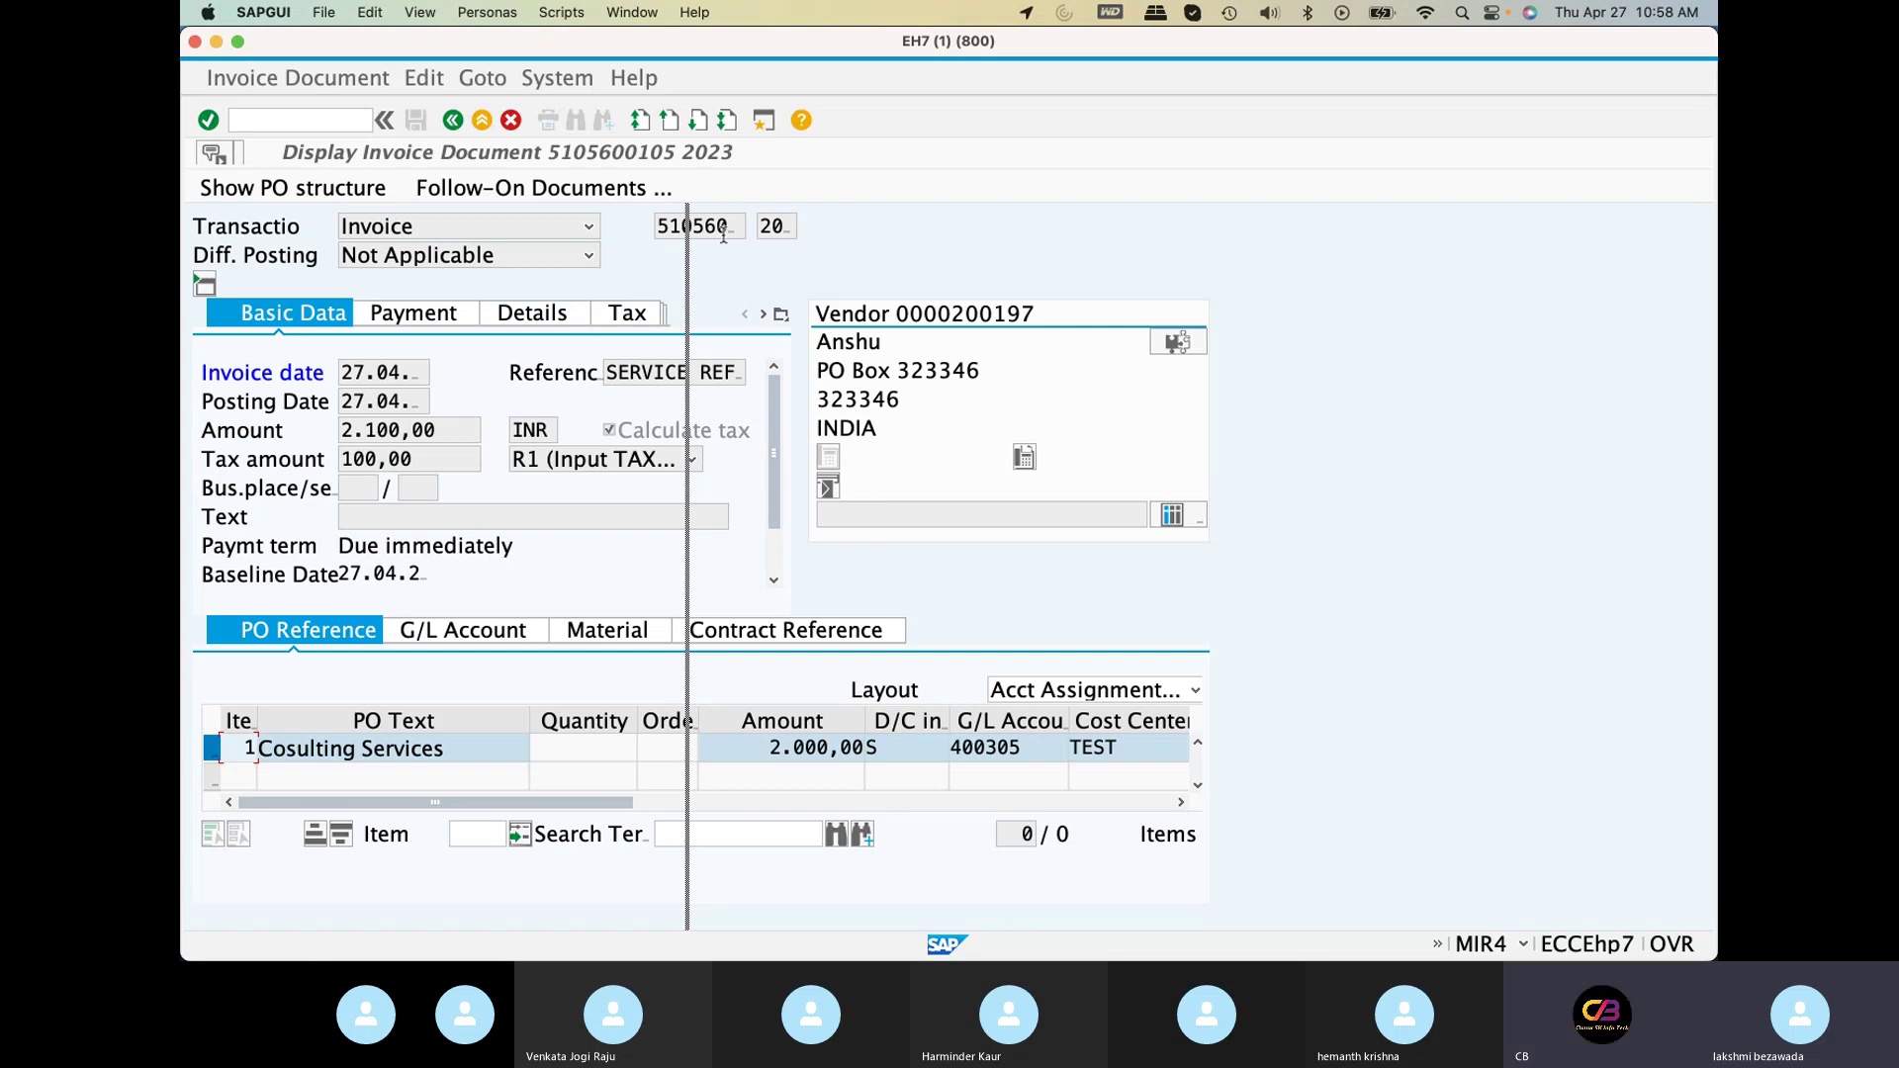
Examine the accounting document that follows on from the displayed invoice and return to the SAP Easy Access screen with /n
click(559, 196)
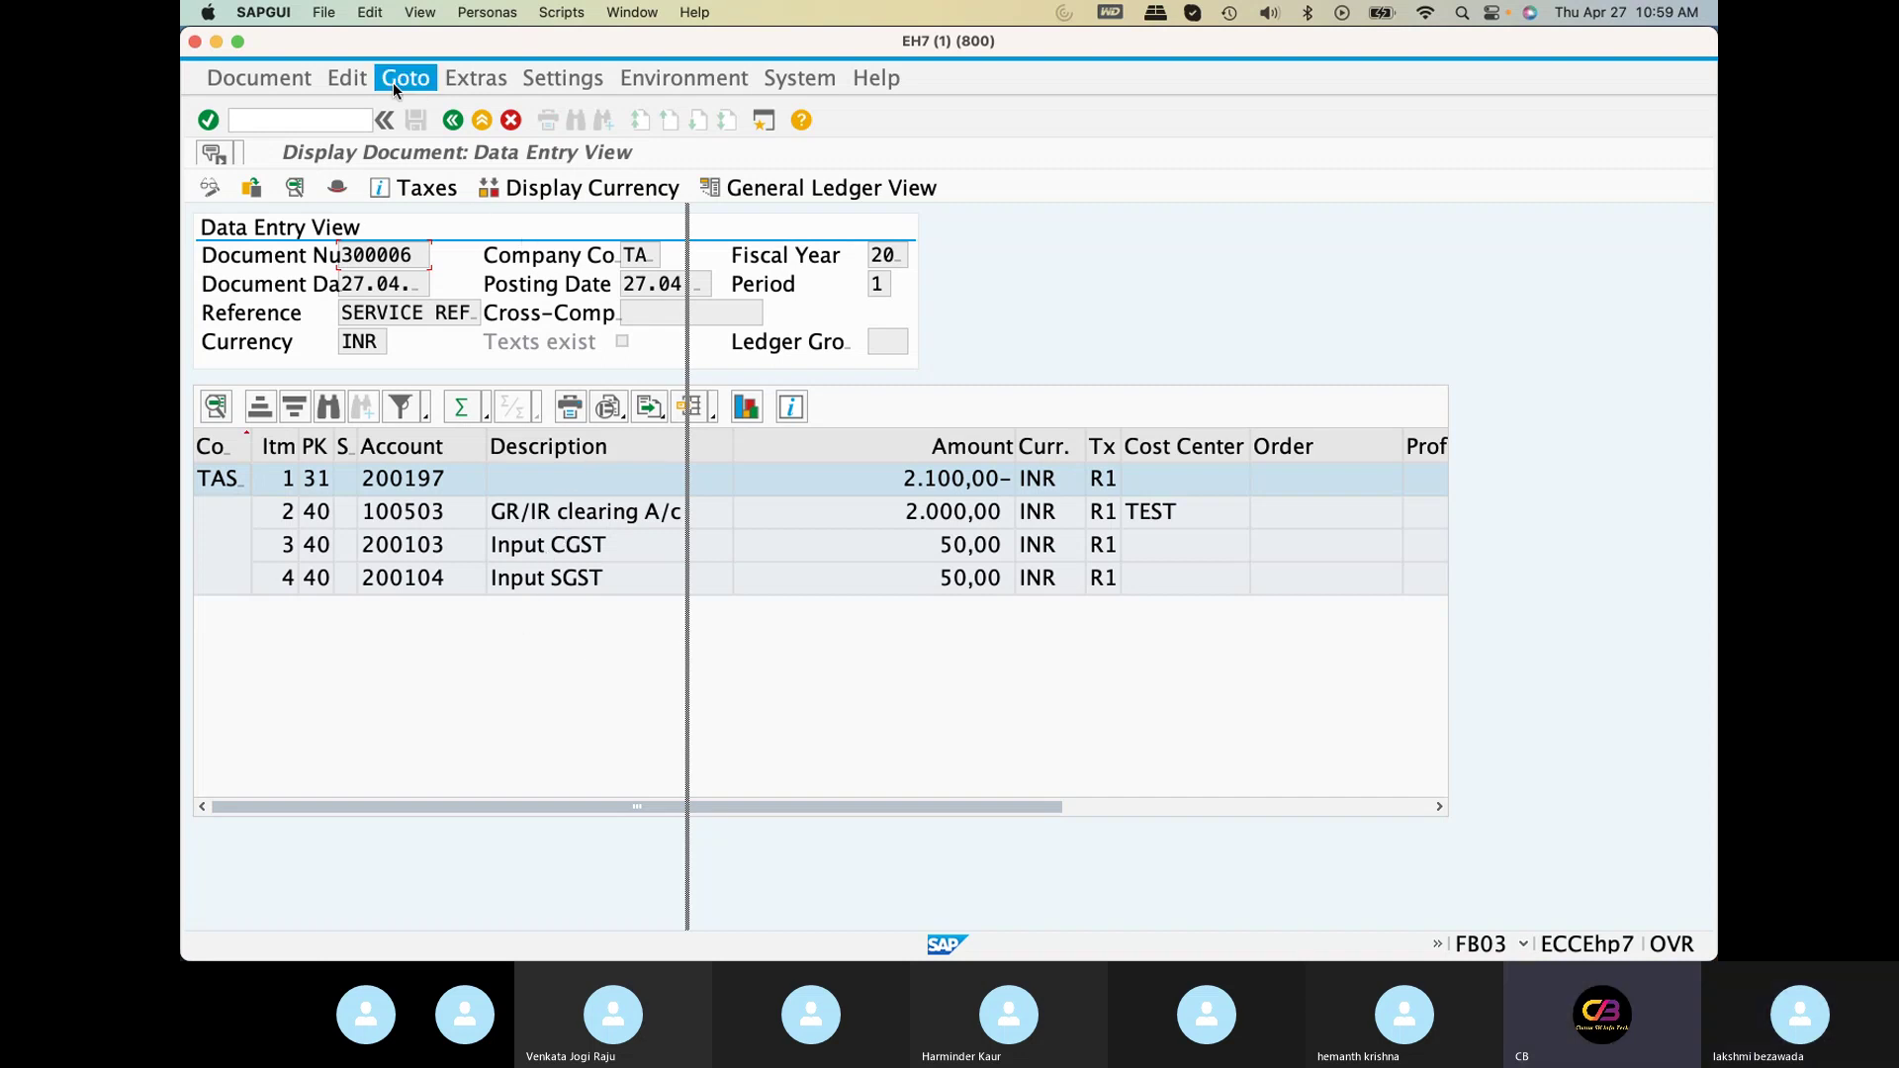
click(344, 119)
text(/n)
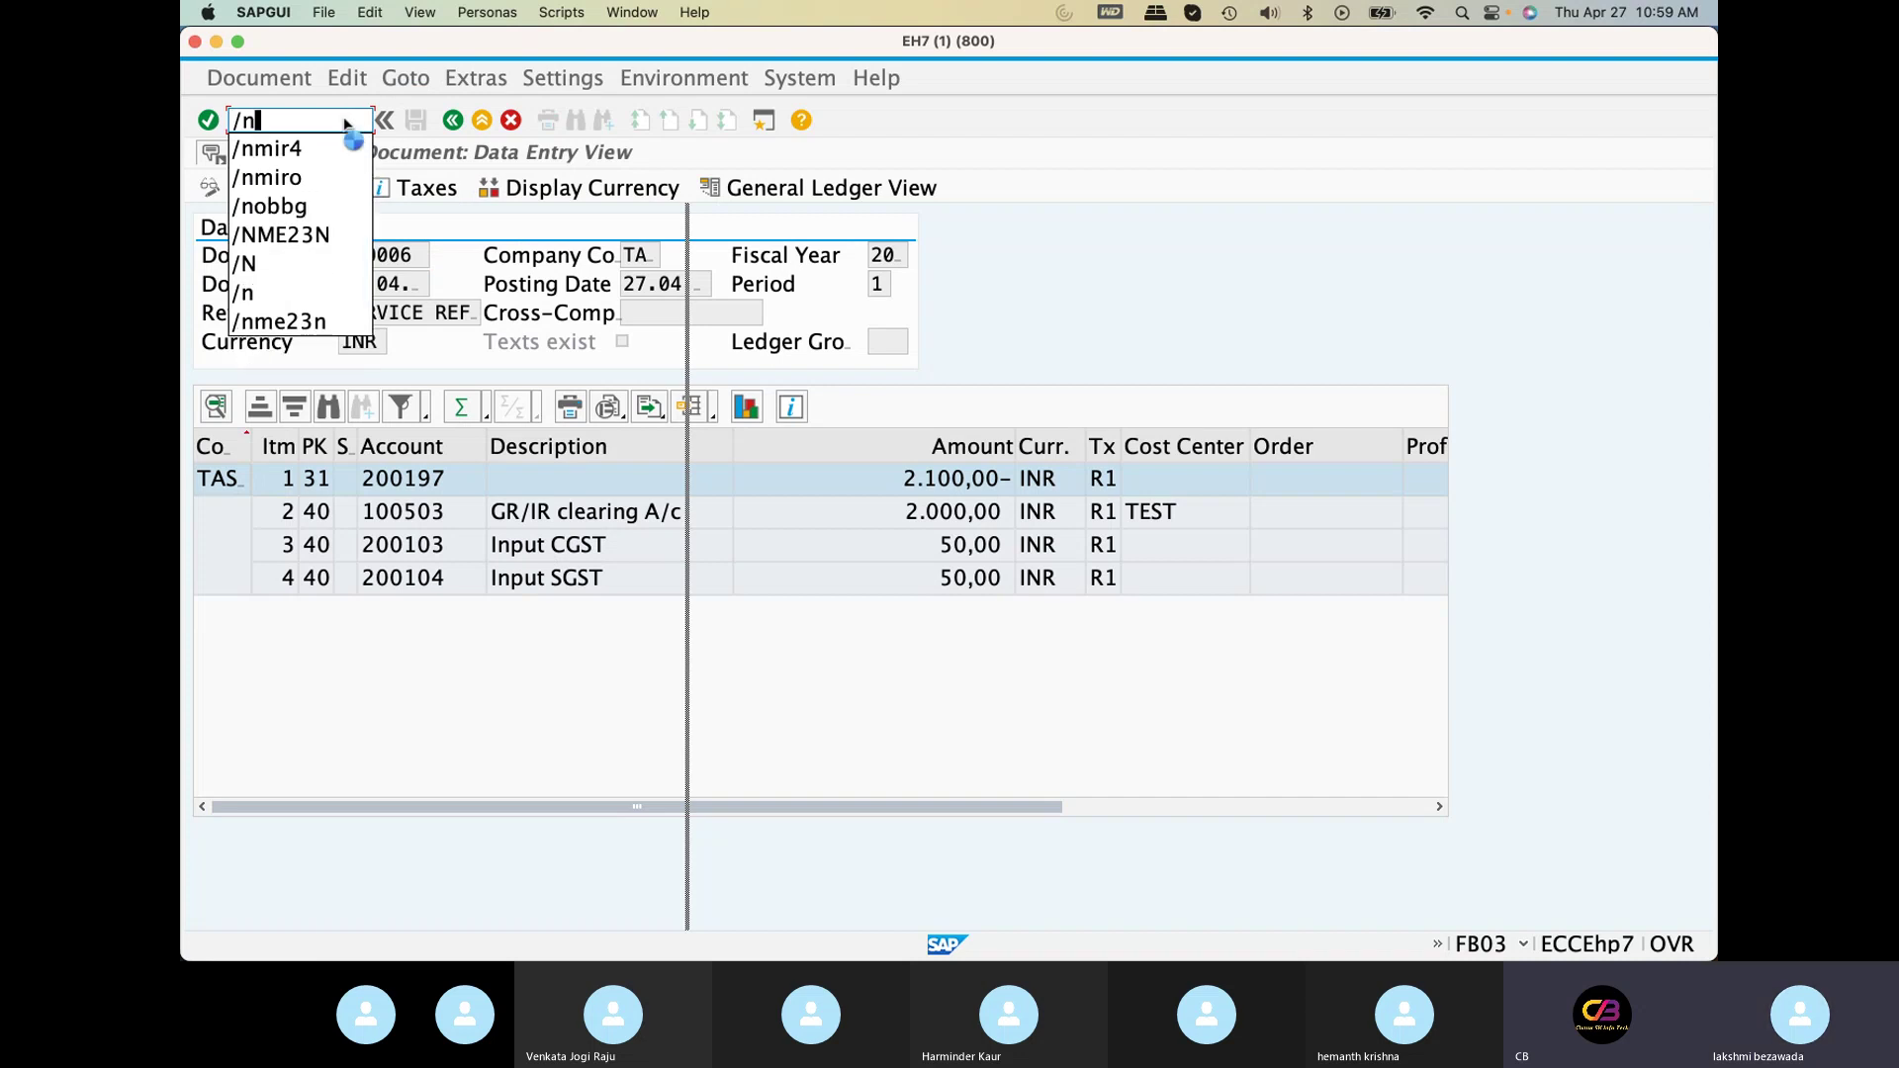
key(Return)
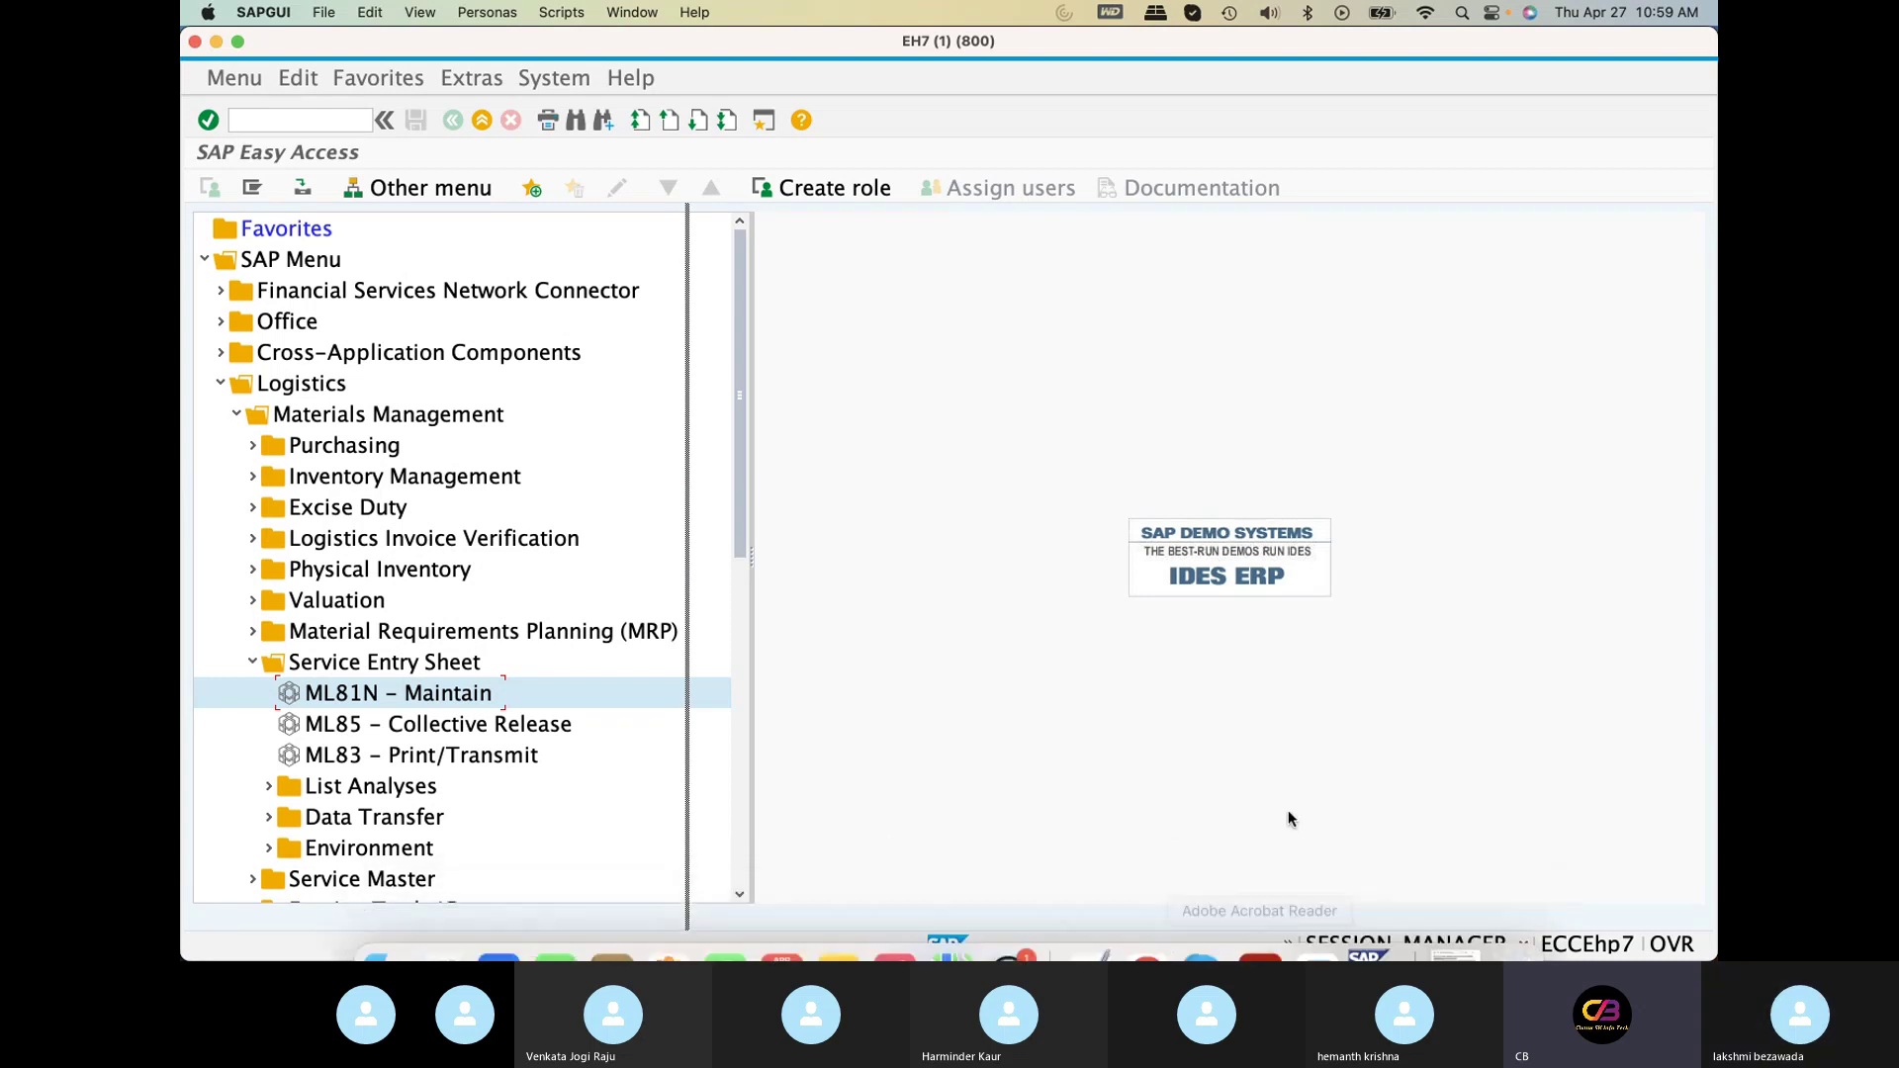
Switch to the External service management notes in TextEdit to review the recorded framework order, service entry sheet and invoice lines
key(super+Tab)
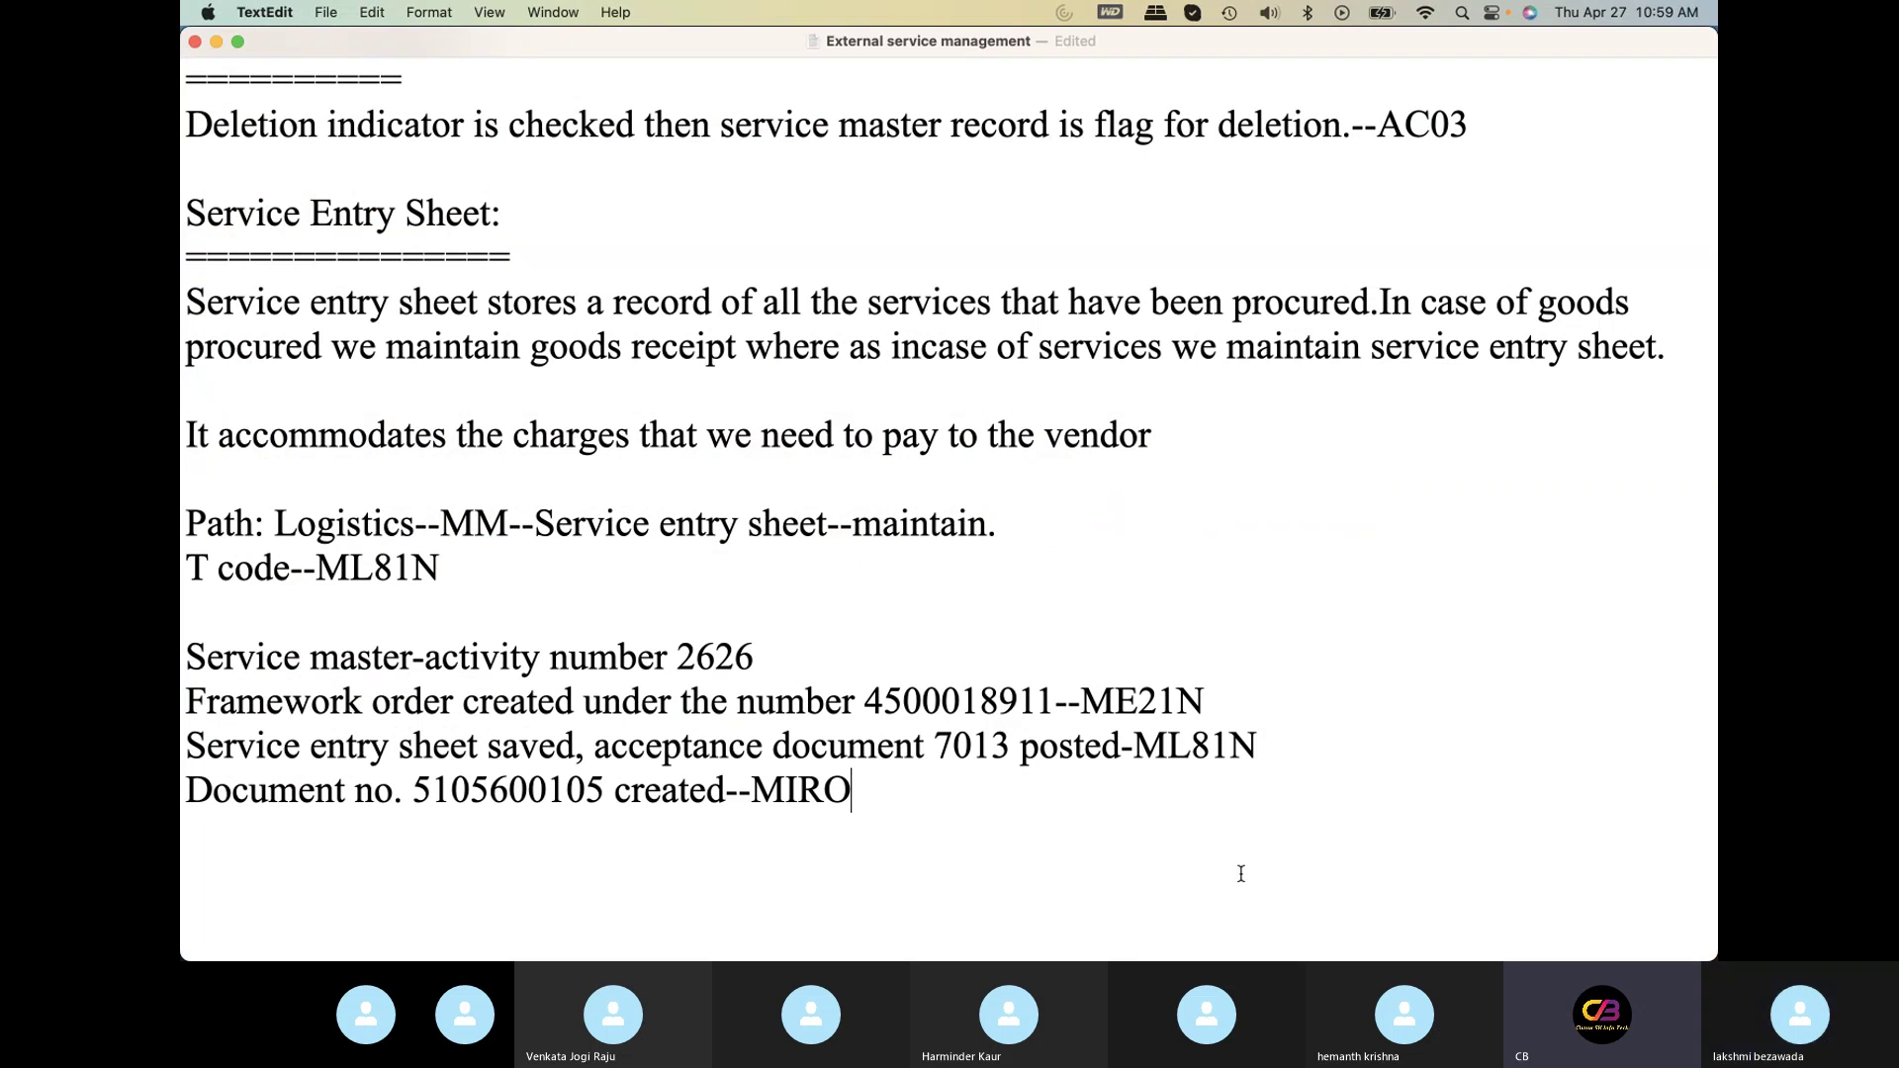
key(super+Tab)
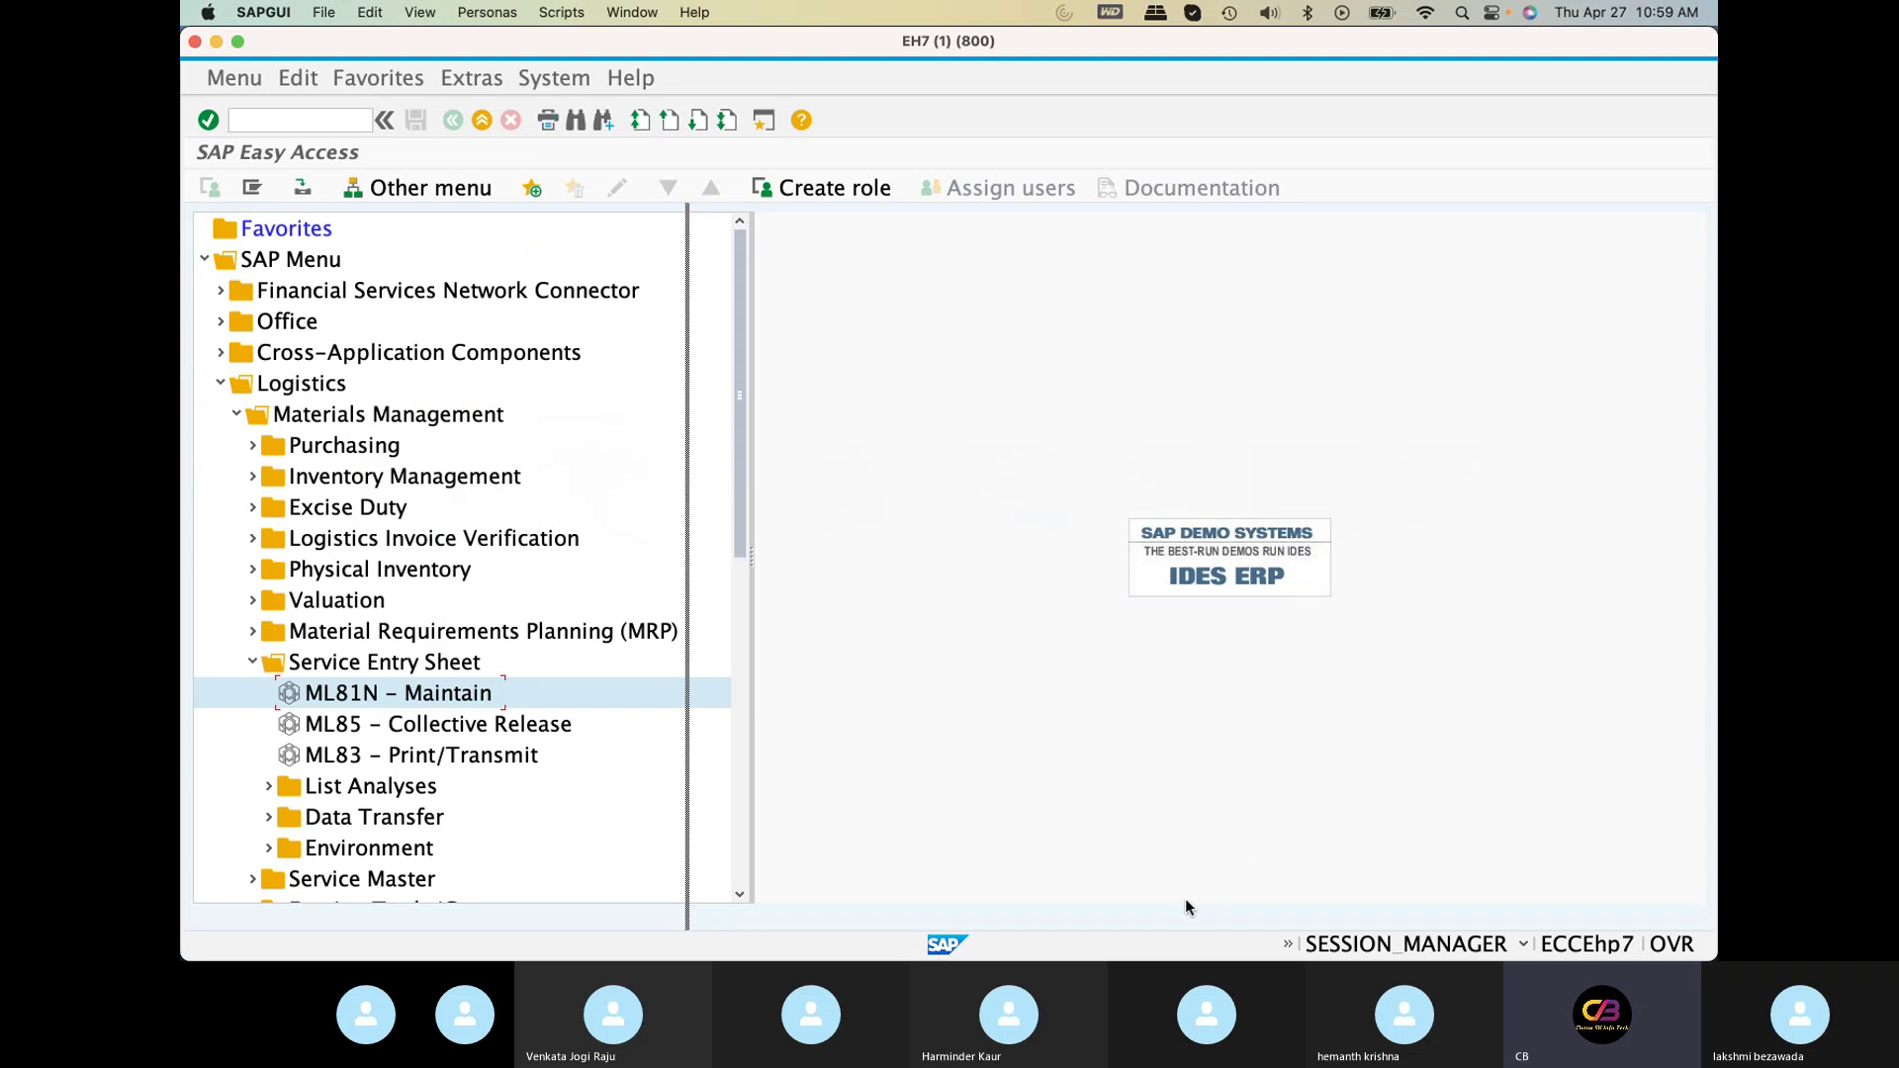
key(super+Tab)
key(super+Tab)
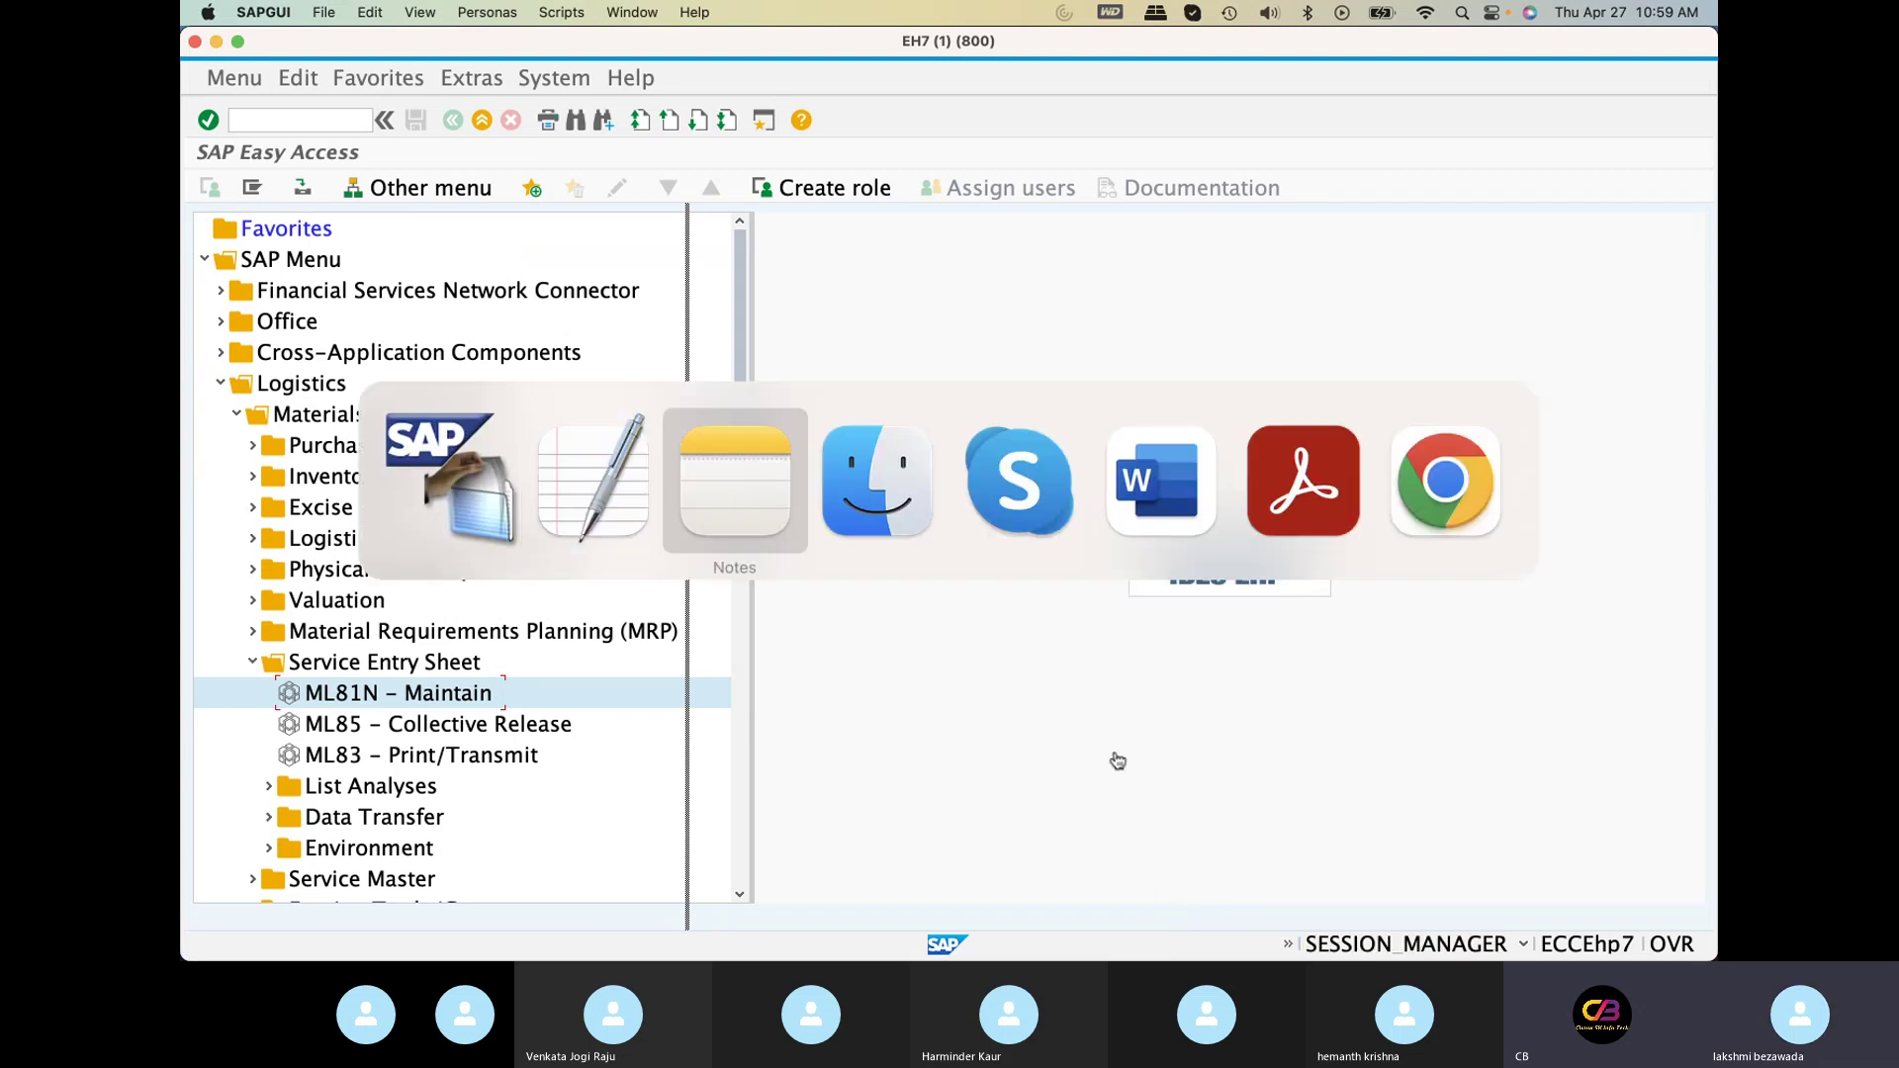
key(super+shift+Tab)
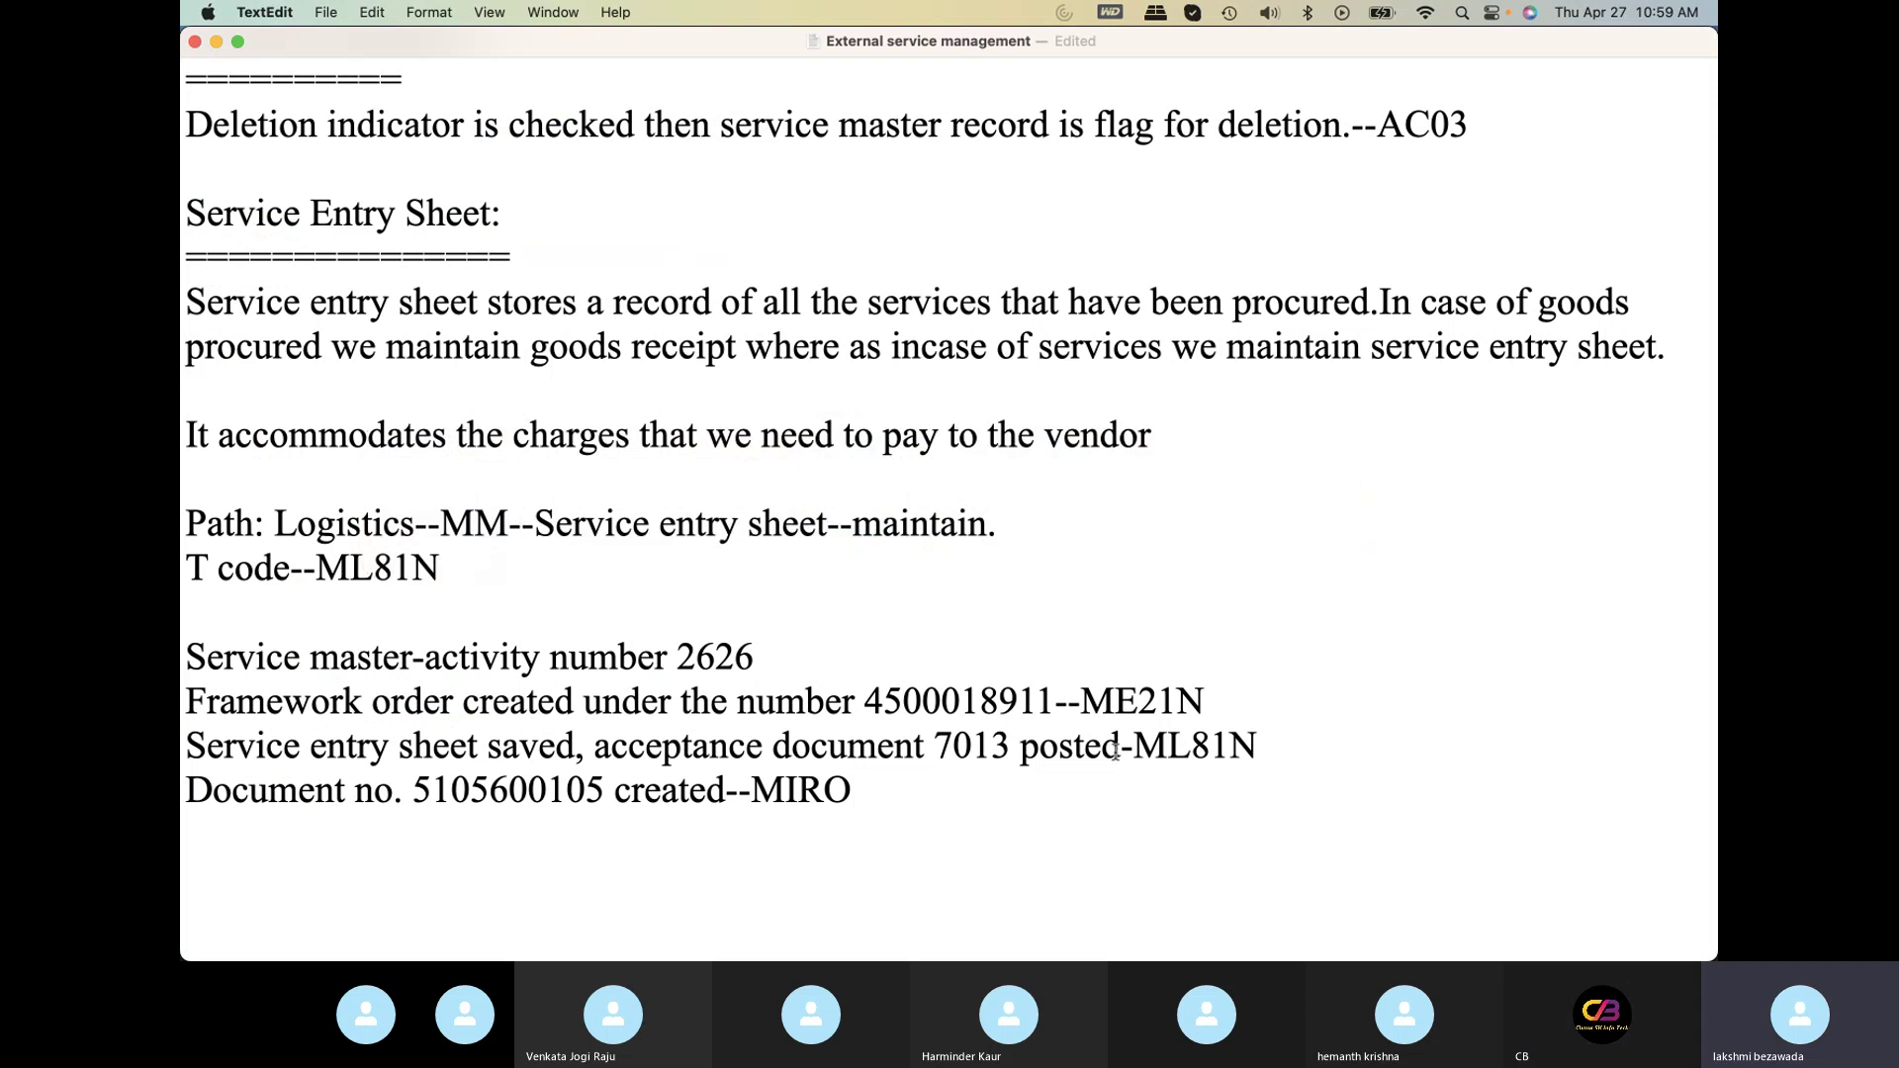